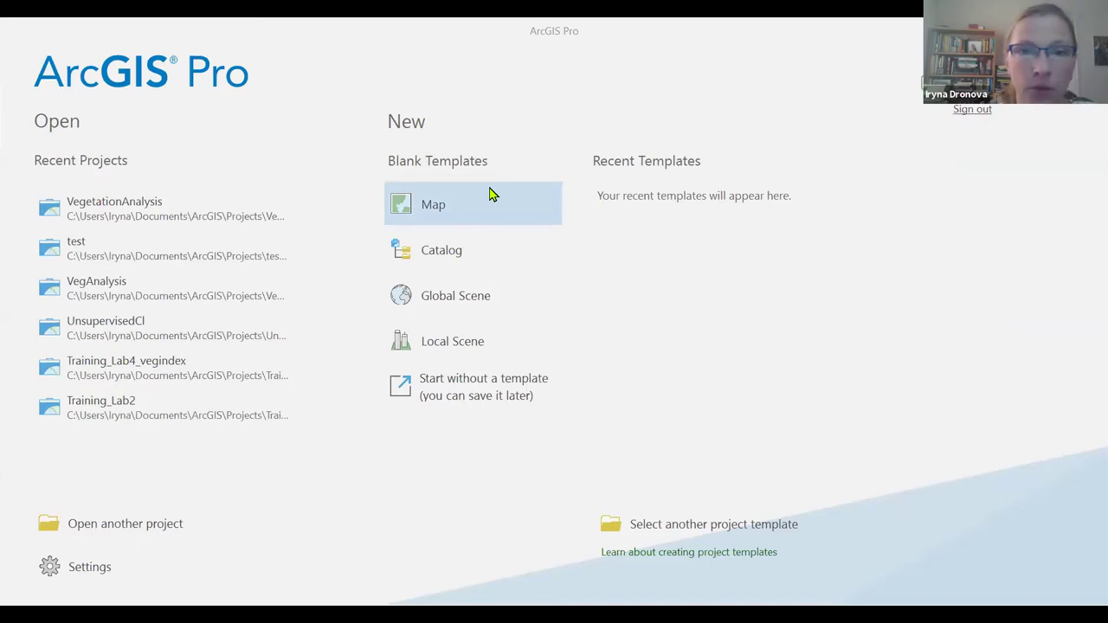
# Step: Try to create a new map project named VegAnalysis in the default projects location, with its own folder
pyautogui.click(490, 194)
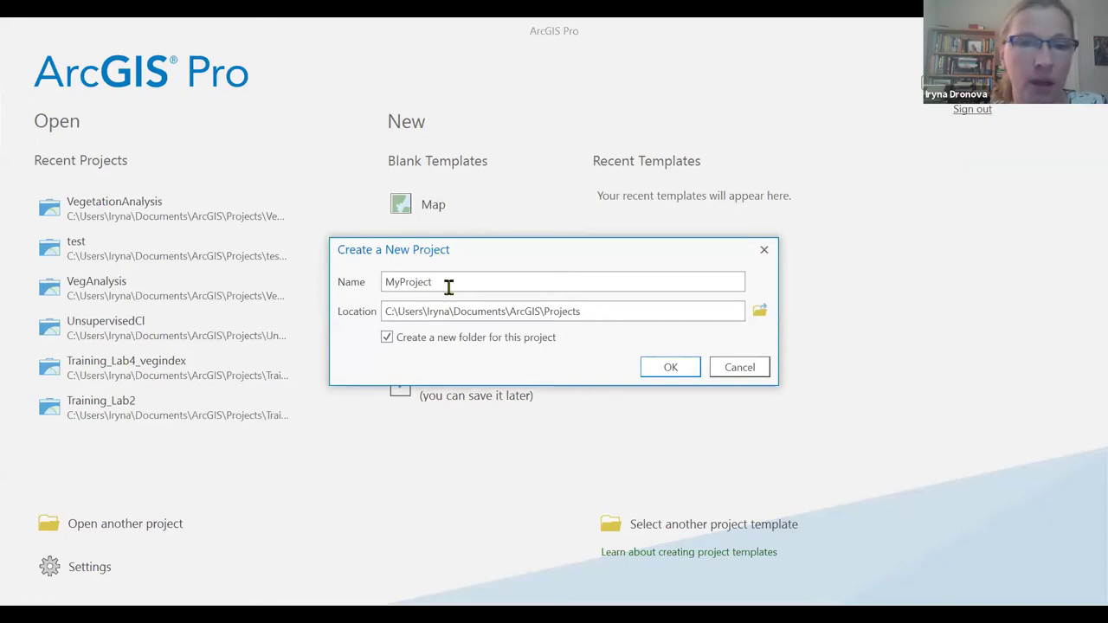
pyautogui.moveTo(448, 287); pyautogui.dragTo(424, 301)
pyautogui.press('BackSpace')
pyautogui.press('BackSpace')
pyautogui.press('BackSpace')
pyautogui.write('VegAnal')
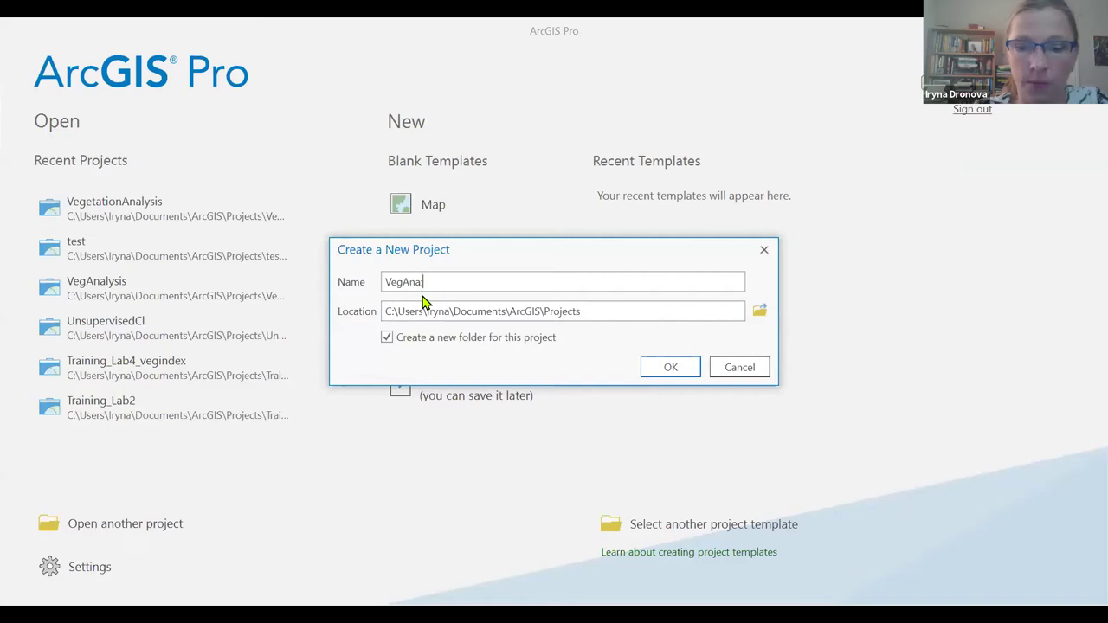
pyautogui.press('BackSpace')
pyautogui.write('lysis')
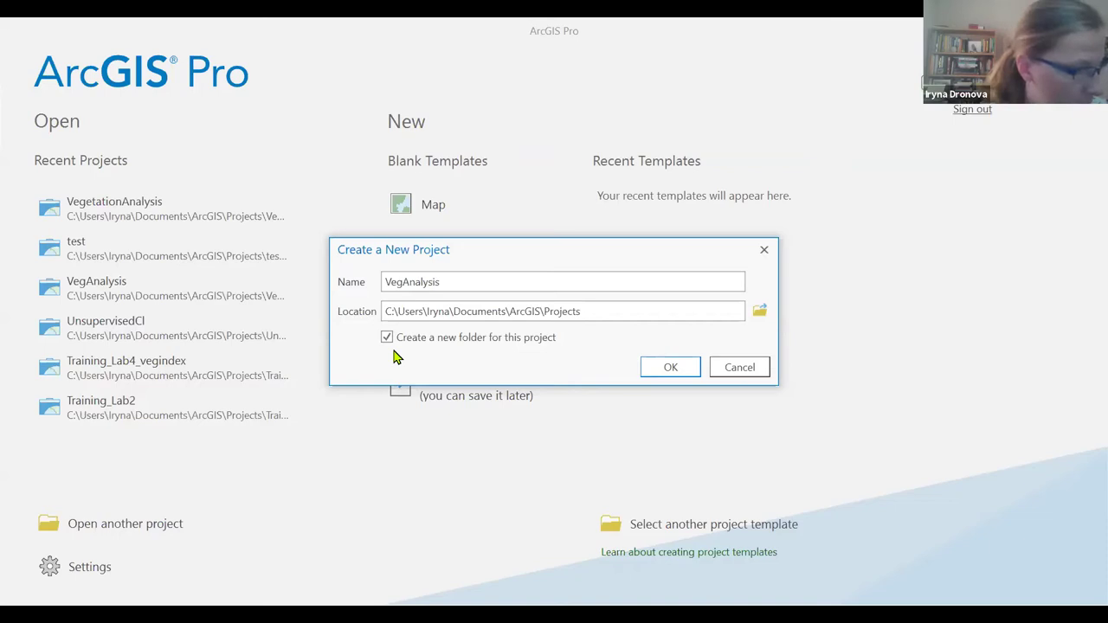
pyautogui.click(672, 369)
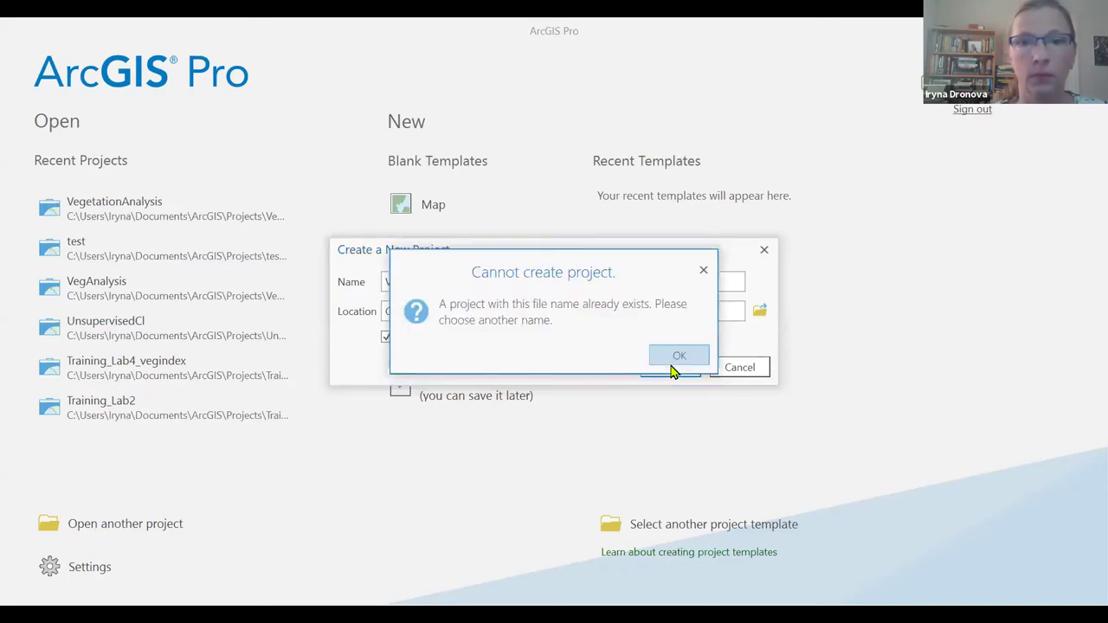
# Step: Change the new project's name to VegAnalysis1 and create the project
pyautogui.click(680, 359)
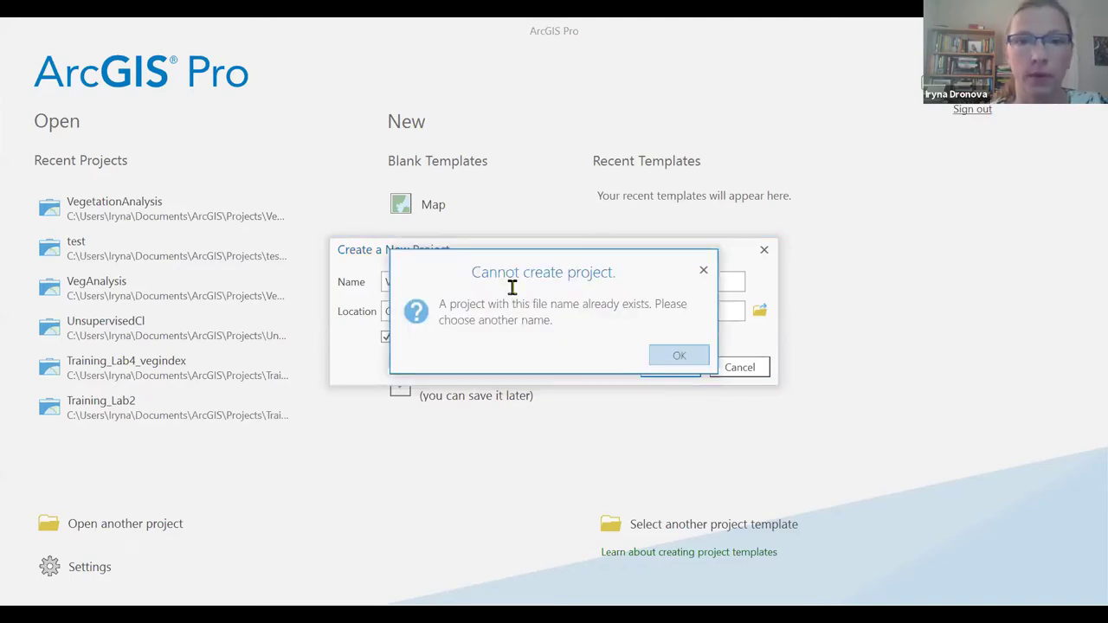
pyautogui.write('1')
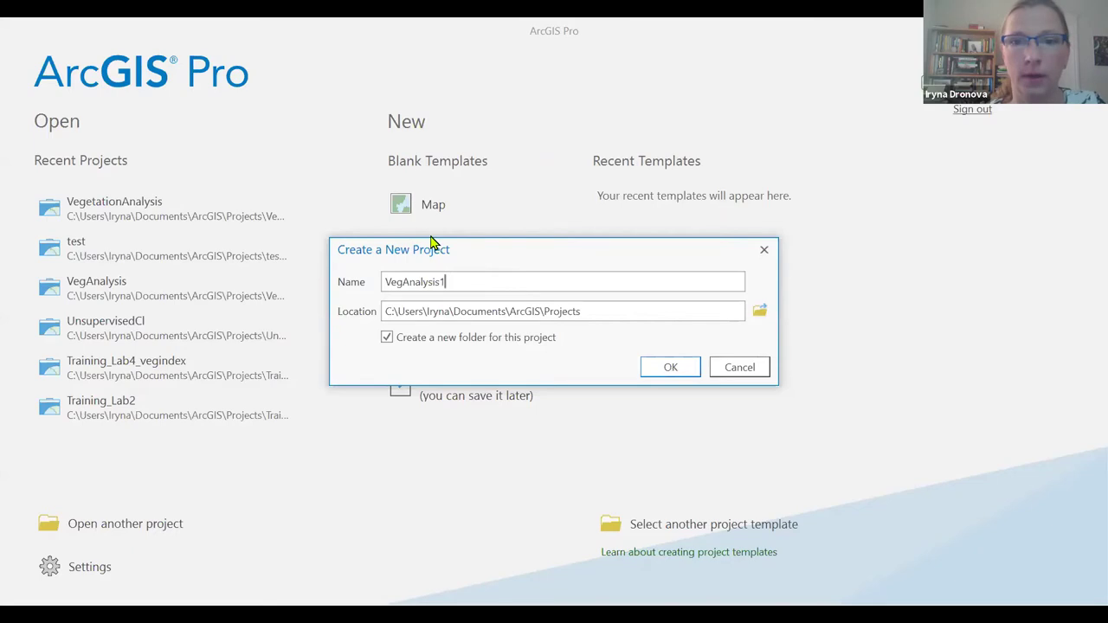
pyautogui.click(680, 371)
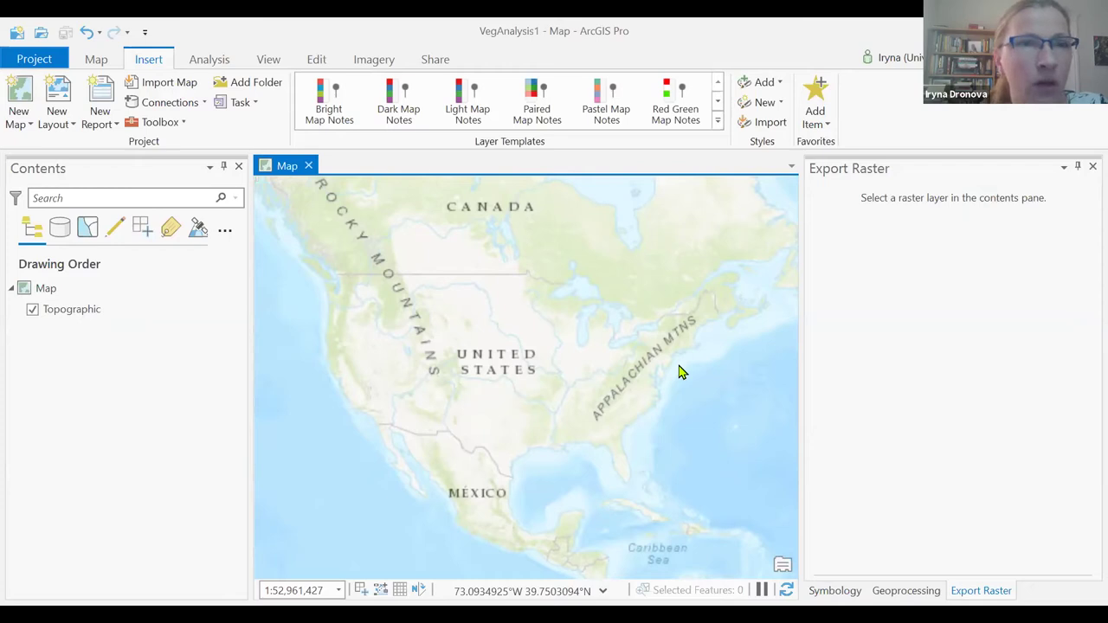
# Step: Remove the Topographic basemap layer from the map
pyautogui.click(93, 313)
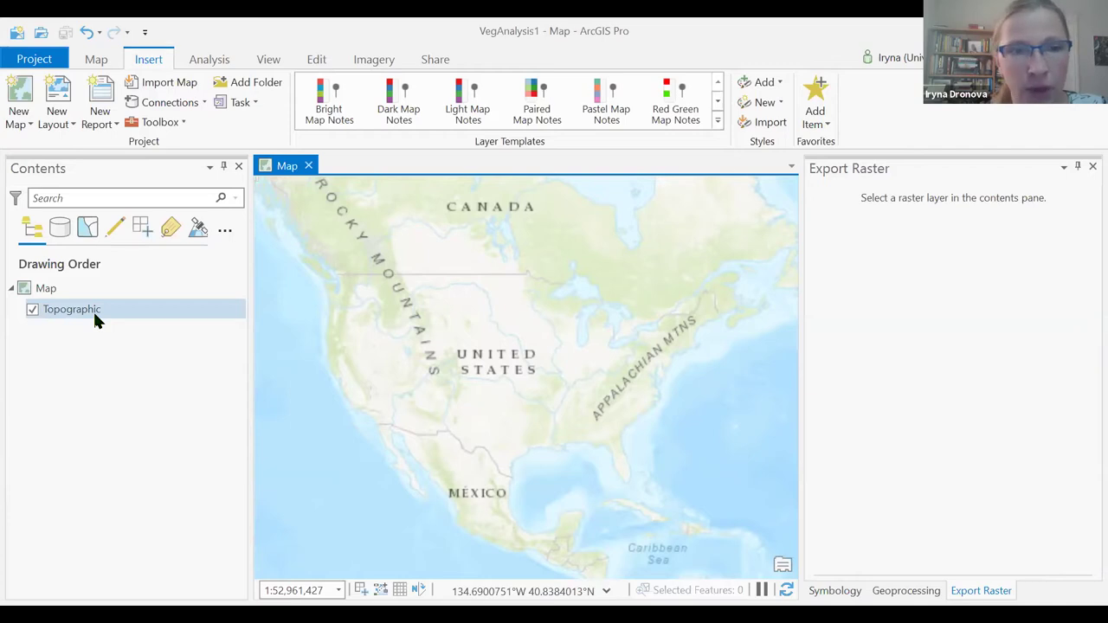
pyautogui.rightClick(95, 319)
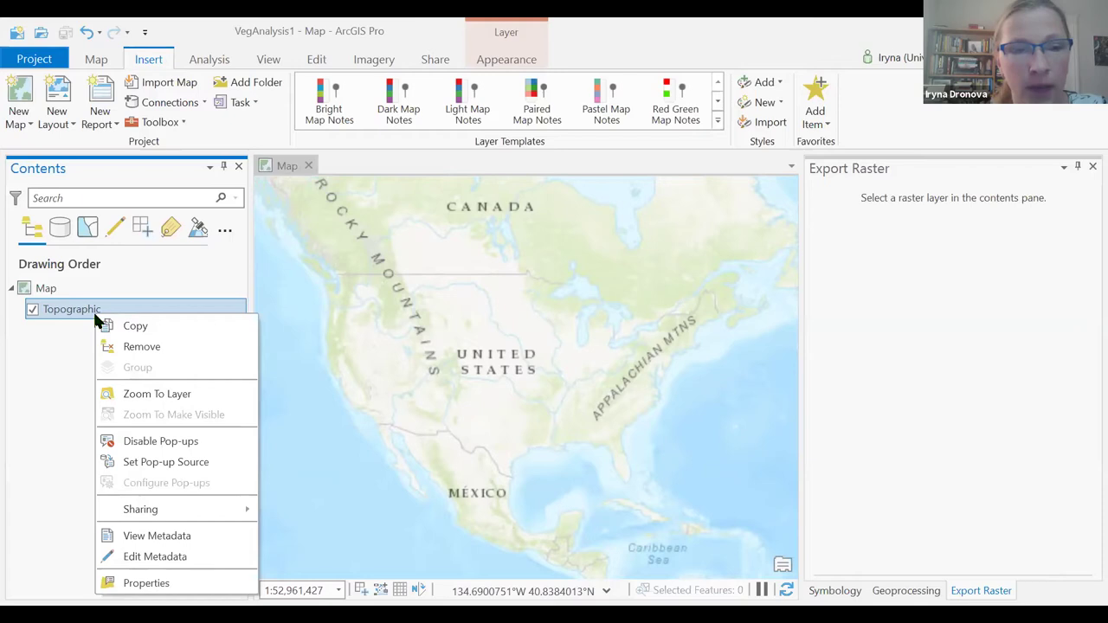
pyautogui.click(136, 350)
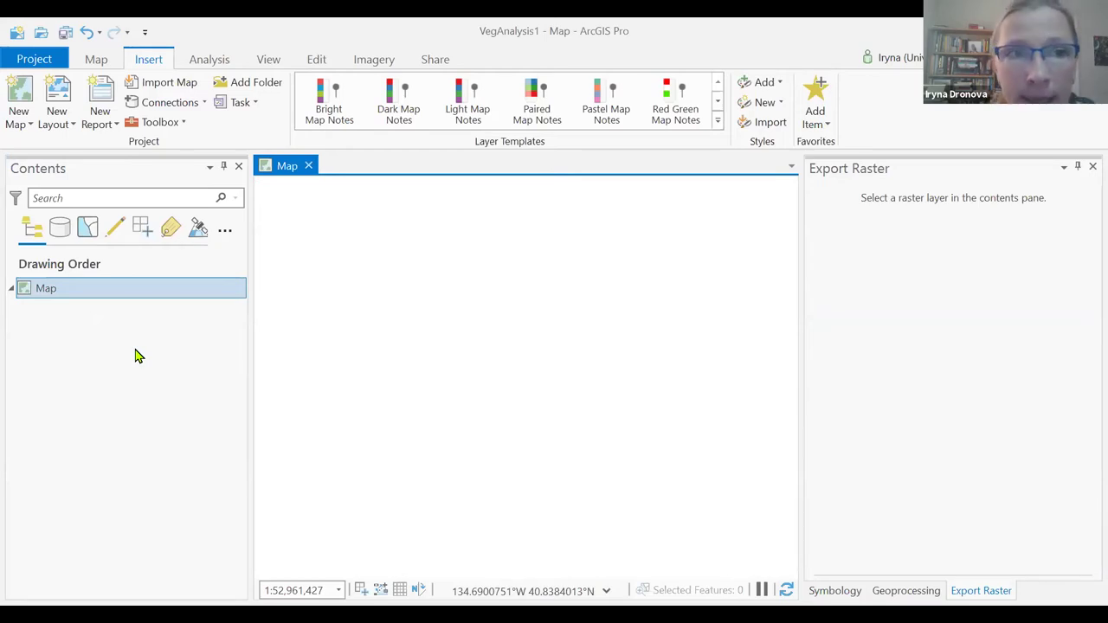
# Step: Add the raster Vineyard_RGBs.tif to the map from Desktop > DroneCamp2020 > VegDetectionArcGISPro > Data
pyautogui.click(96, 60)
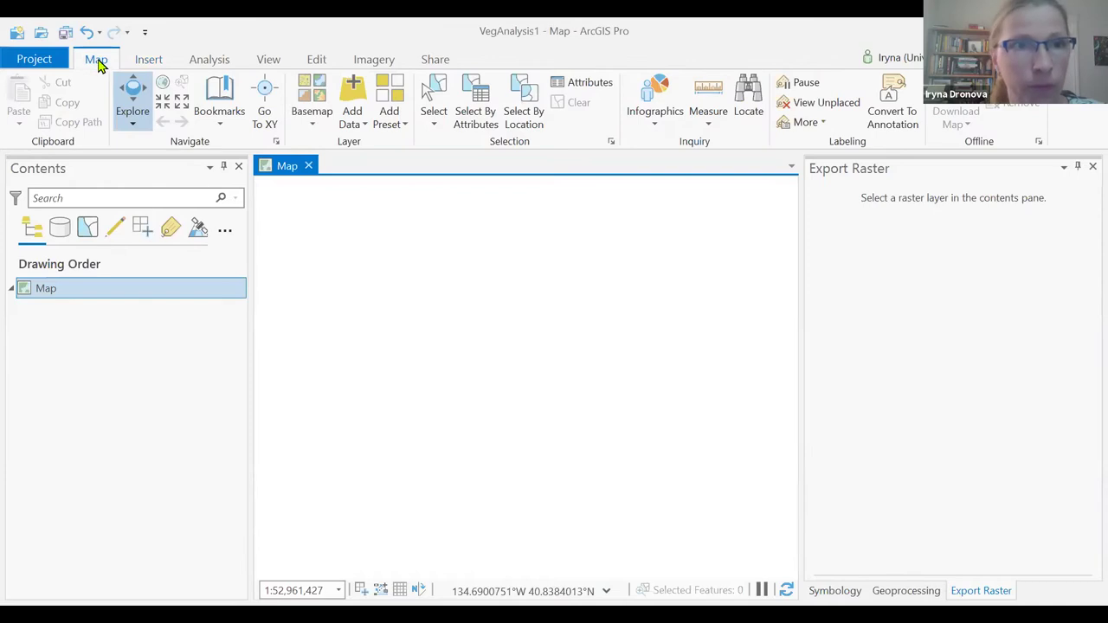
pyautogui.click(353, 97)
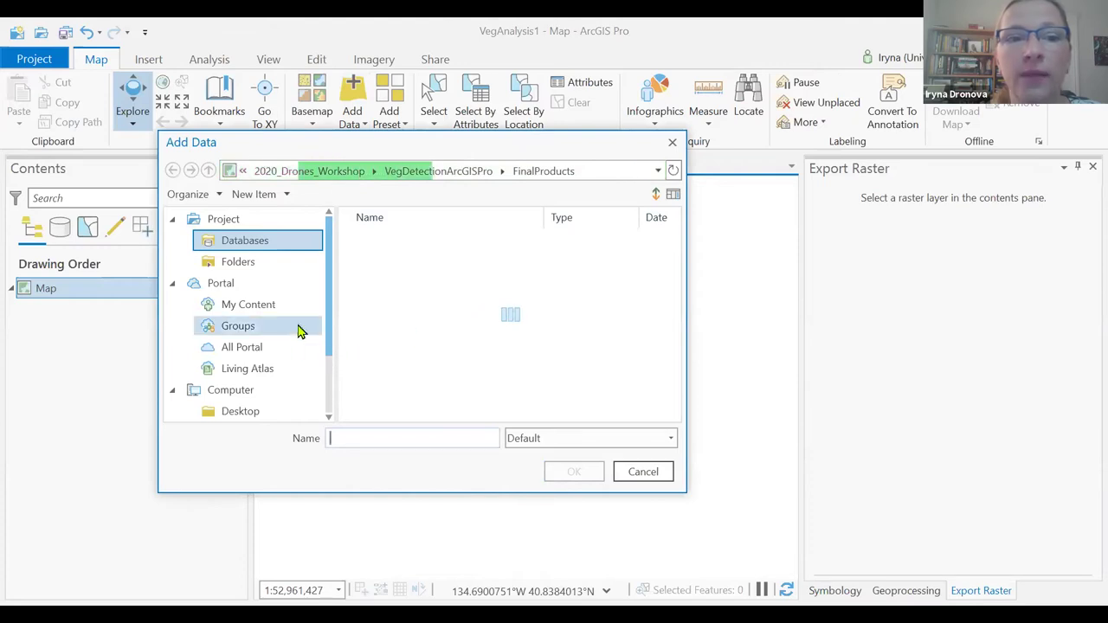
pyautogui.click(246, 411)
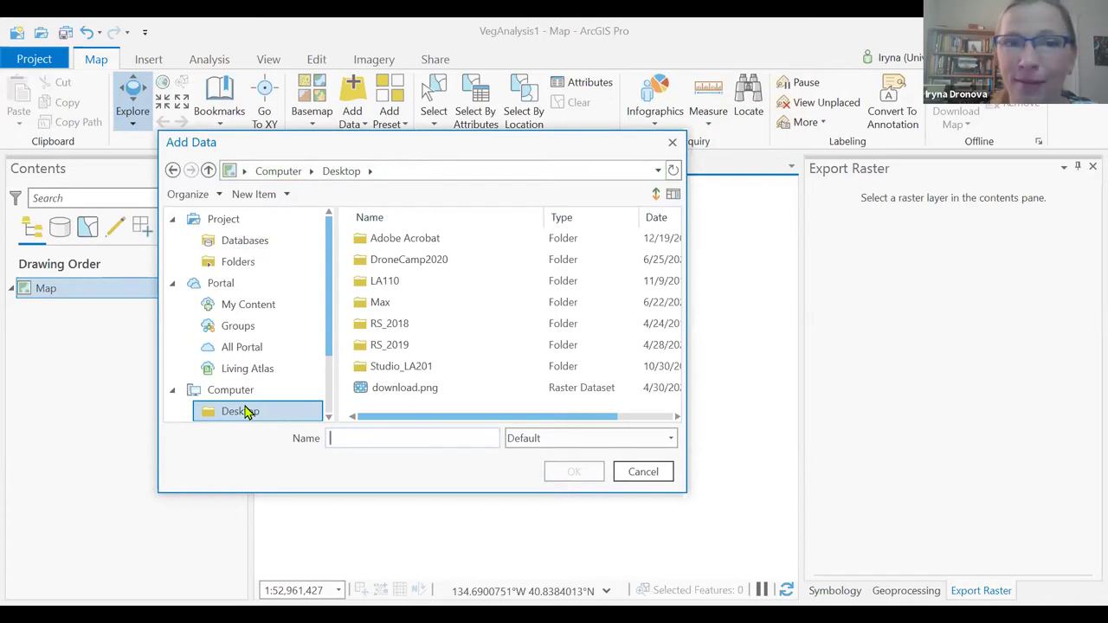
pyautogui.doubleClick(413, 264)
pyautogui.doubleClick(420, 247)
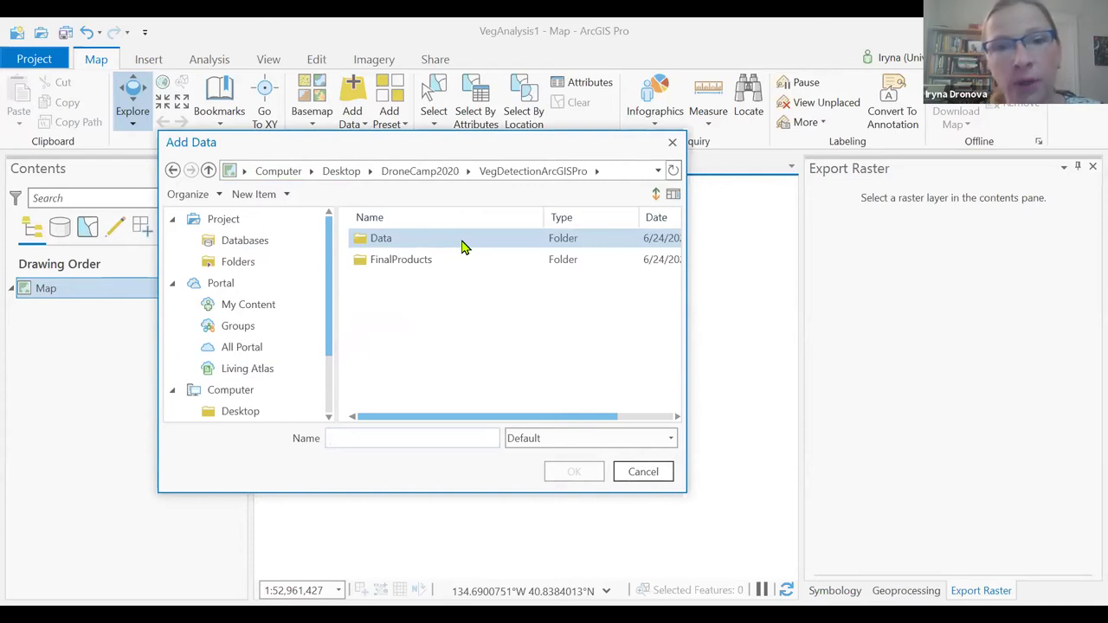
pyautogui.doubleClick(462, 247)
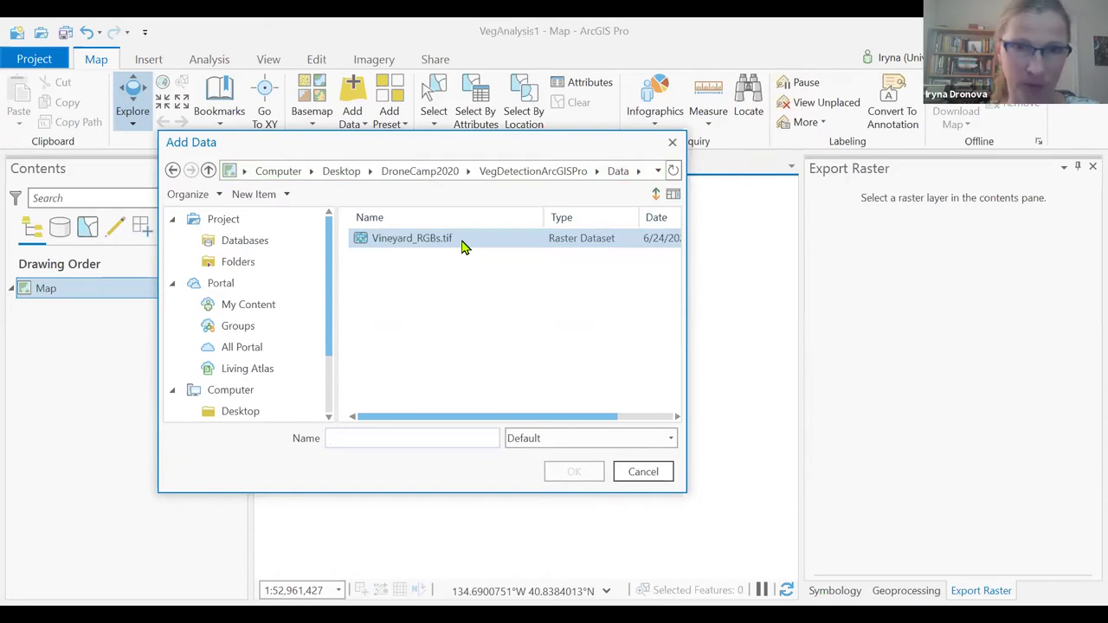
pyautogui.click(461, 247)
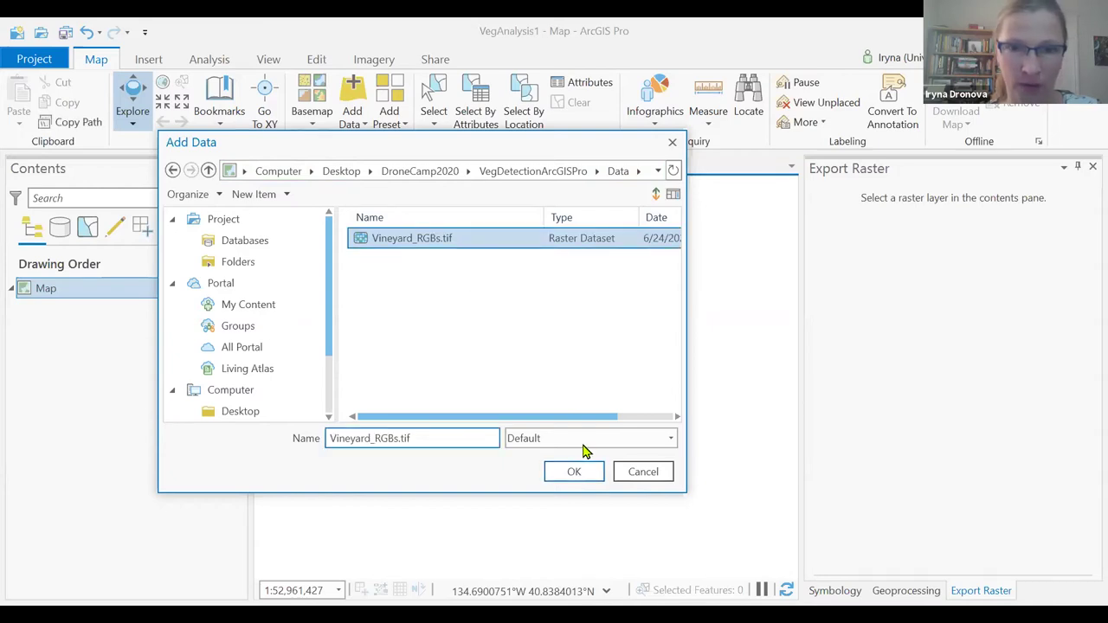
pyautogui.click(574, 479)
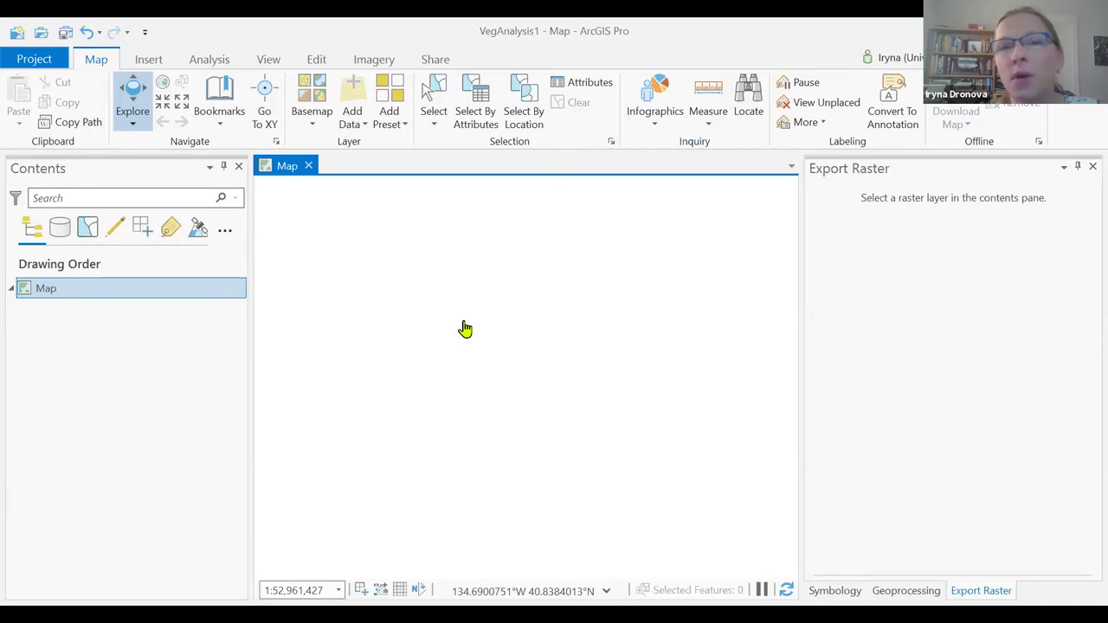
pyautogui.moveTo(465, 329); pyautogui.dragTo(465, 329)
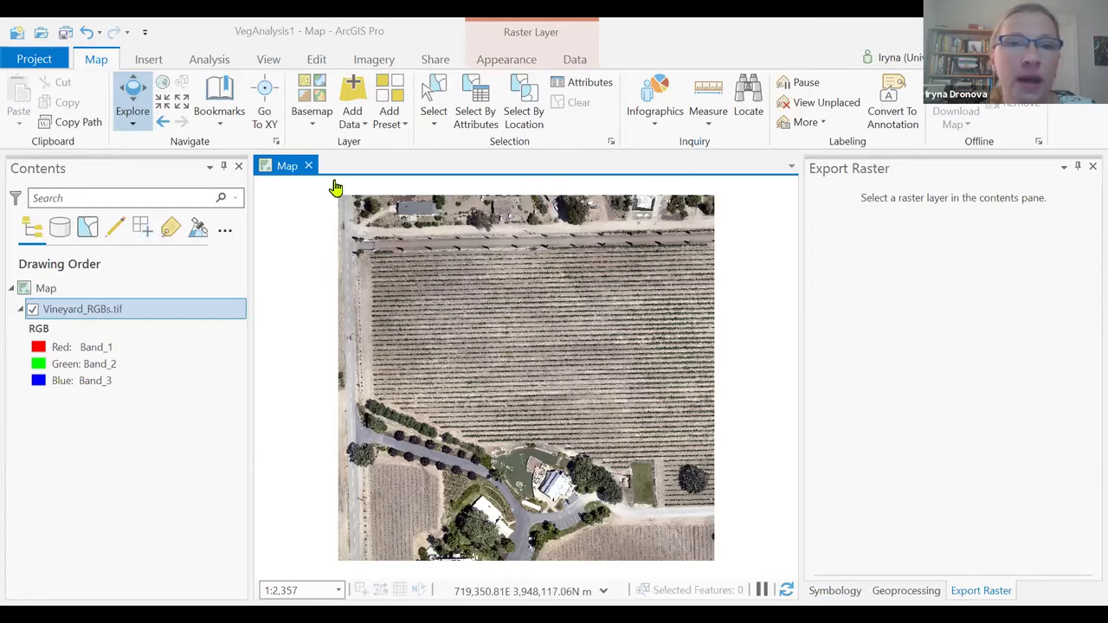
# Step: Close the Export Raster, Symbology and Geoprocessing panes to give the map more room
pyautogui.click(269, 59)
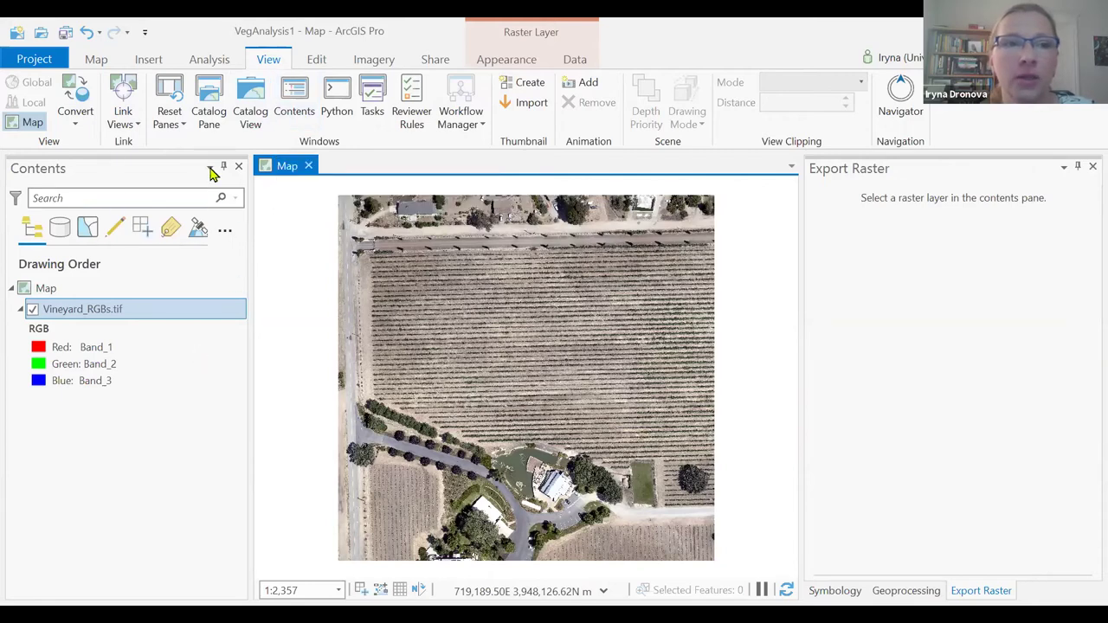
pyautogui.click(143, 383)
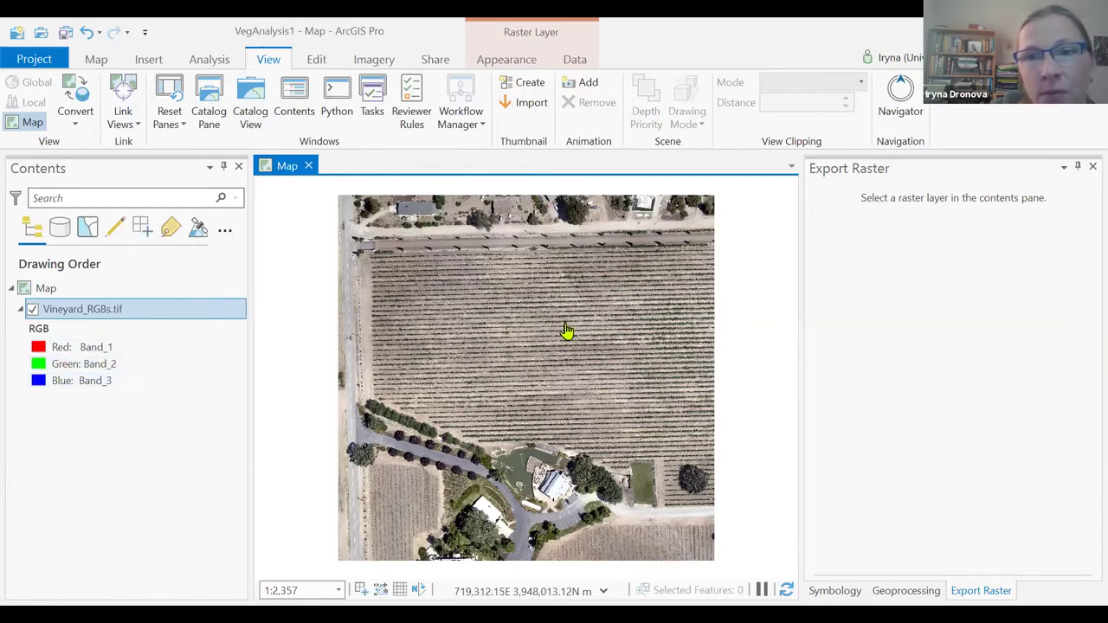
pyautogui.click(1086, 167)
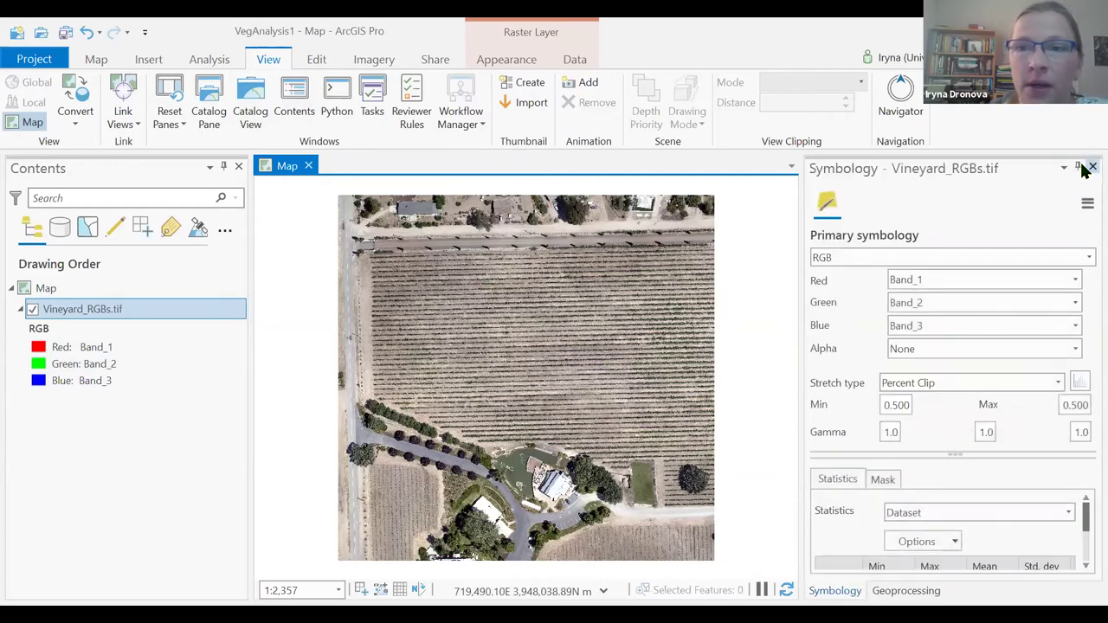
pyautogui.click(1087, 167)
pyautogui.click(1090, 167)
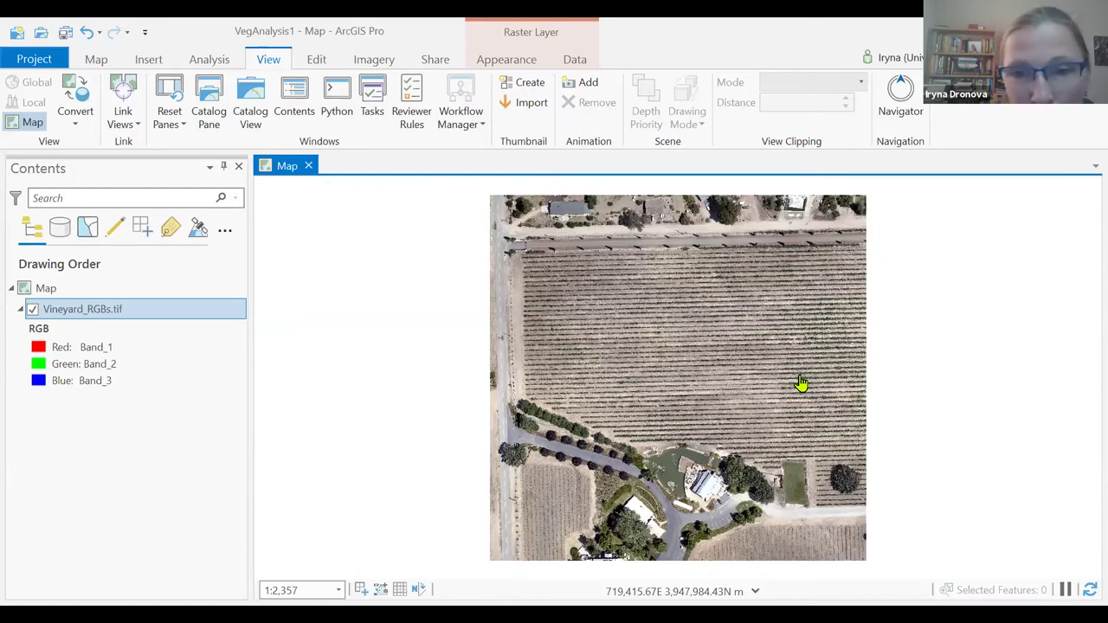
# Step: Examine the vineyard image at several scales, covering the vine rows, the tree-lined driveway and the pond area
pyautogui.scroll(1, 800, 383)
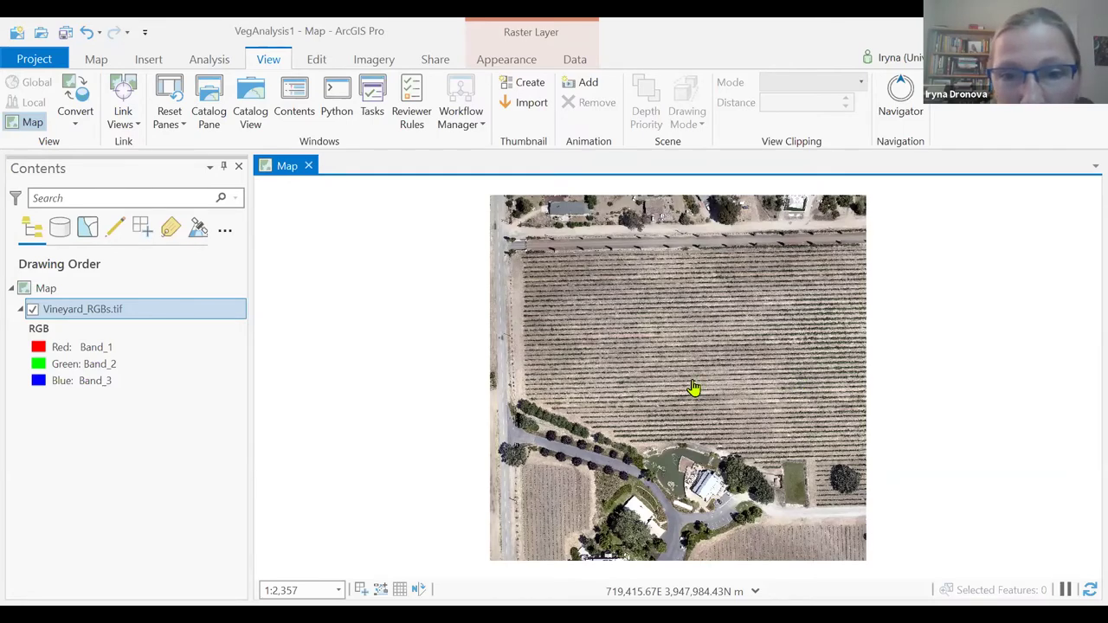
pyautogui.scroll(2, 524, 396)
pyautogui.scroll(-3, 525, 401)
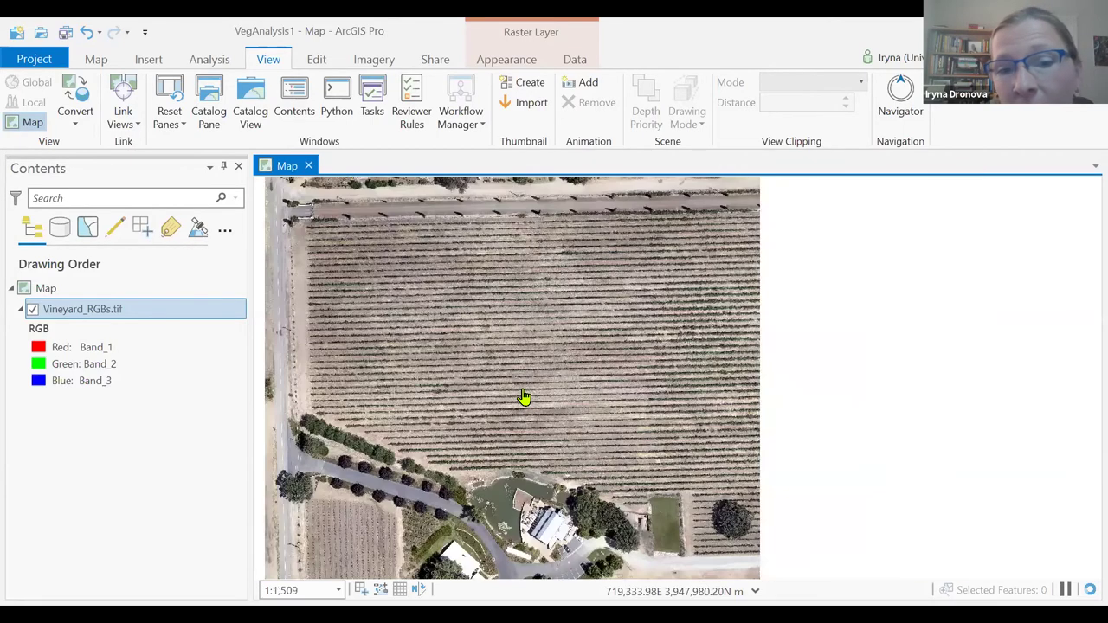
pyautogui.scroll(1, 519, 400)
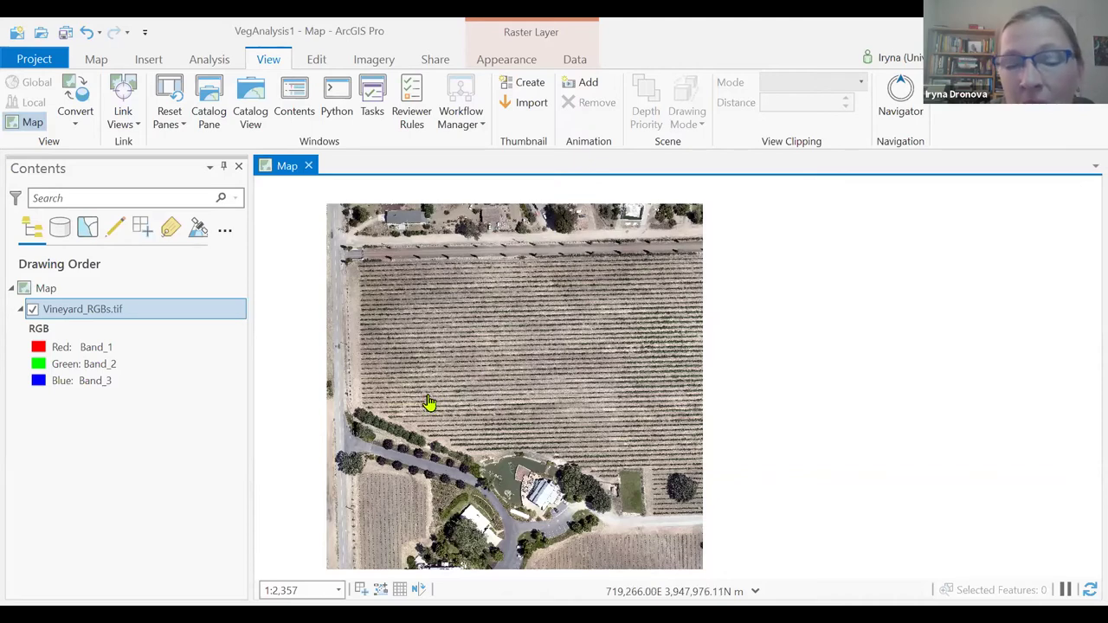
pyautogui.scroll(4, 424, 405)
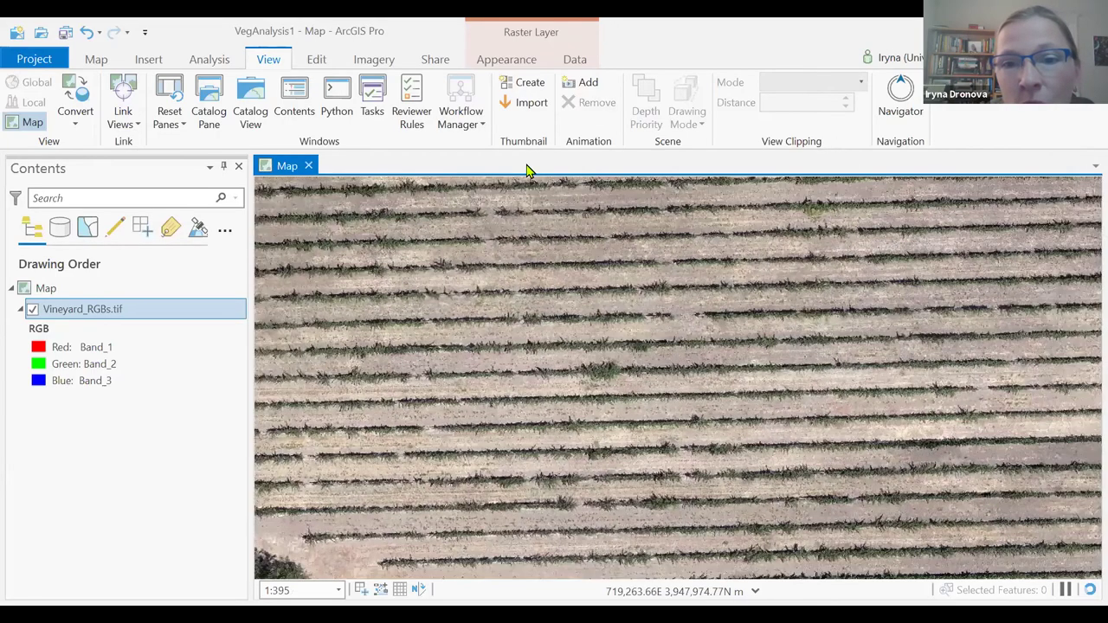
pyautogui.scroll(-2, 539, 332)
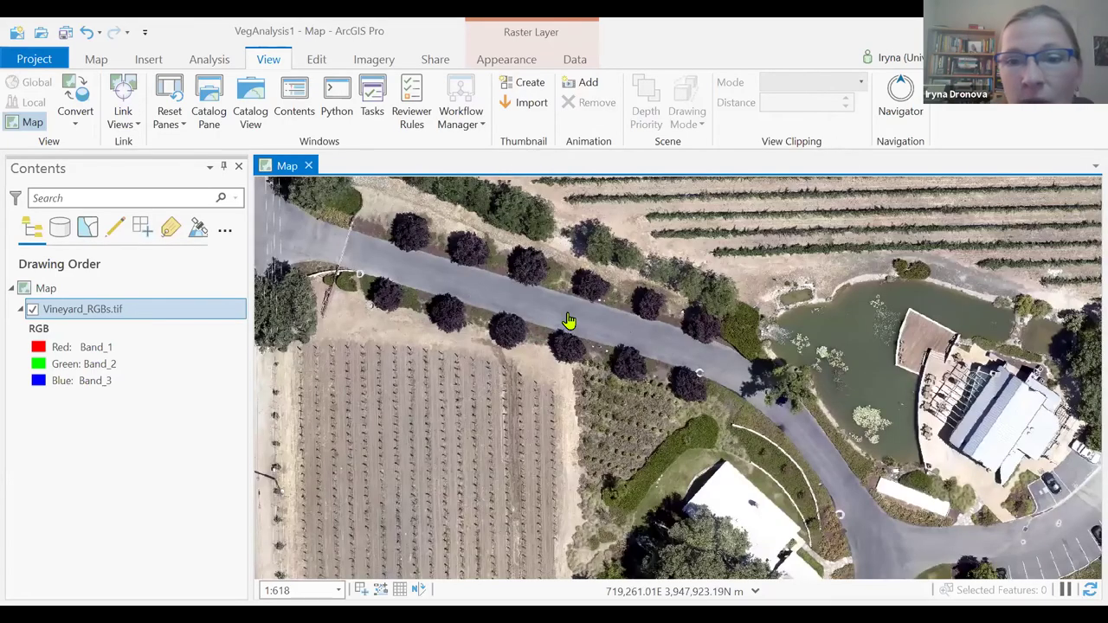
pyautogui.scroll(-3, 569, 322)
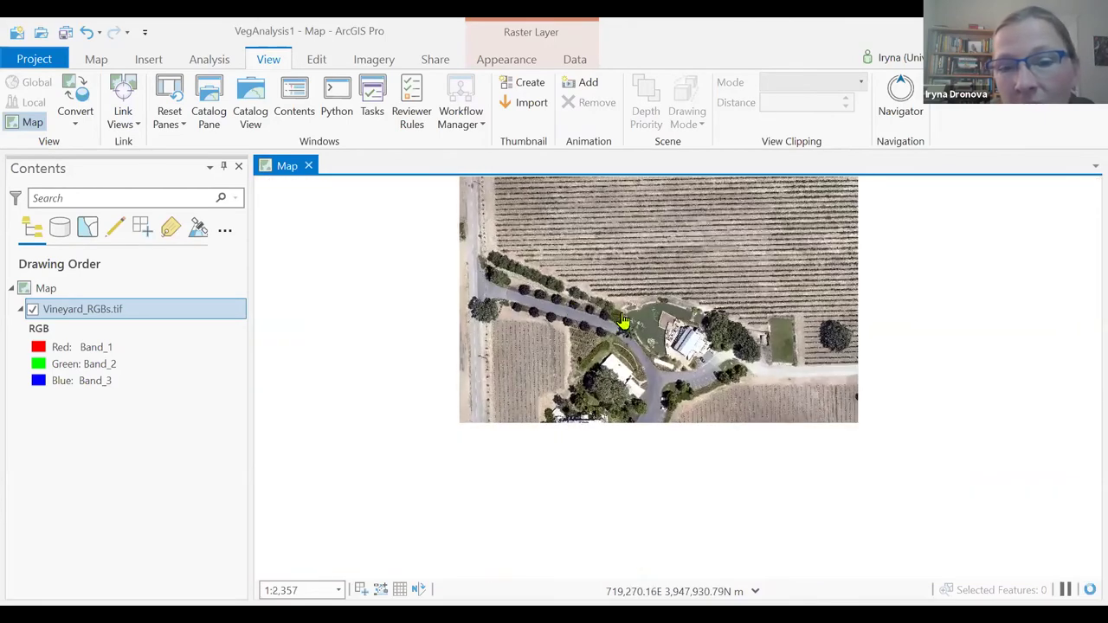
pyautogui.scroll(3, 621, 321)
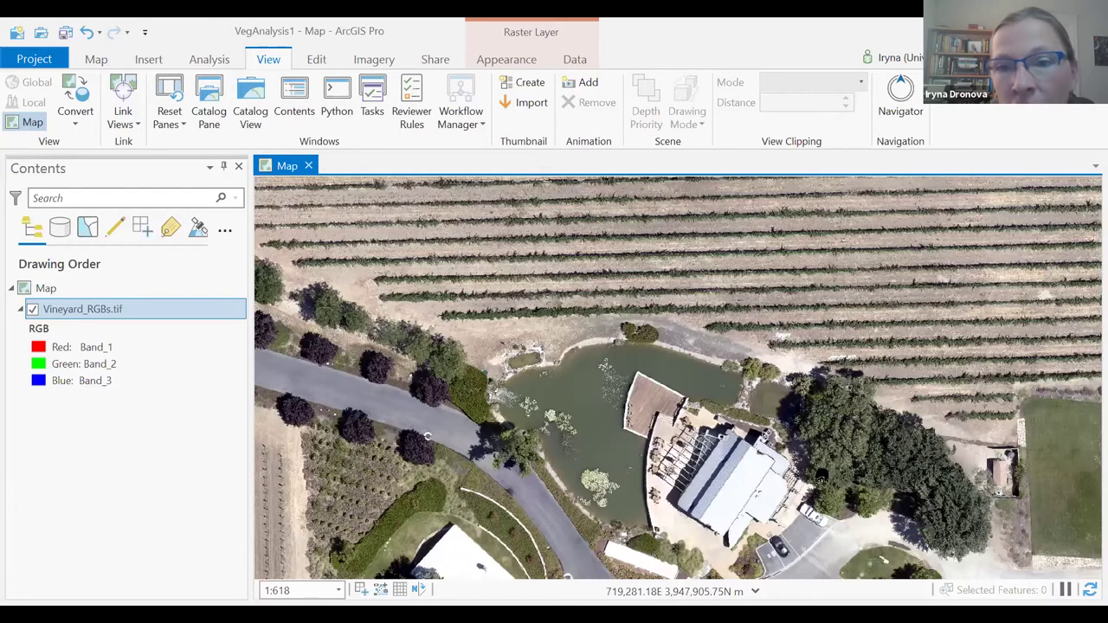
pyautogui.scroll(-2, 821, 476)
pyautogui.moveTo(784, 323); pyautogui.dragTo(687, 332)
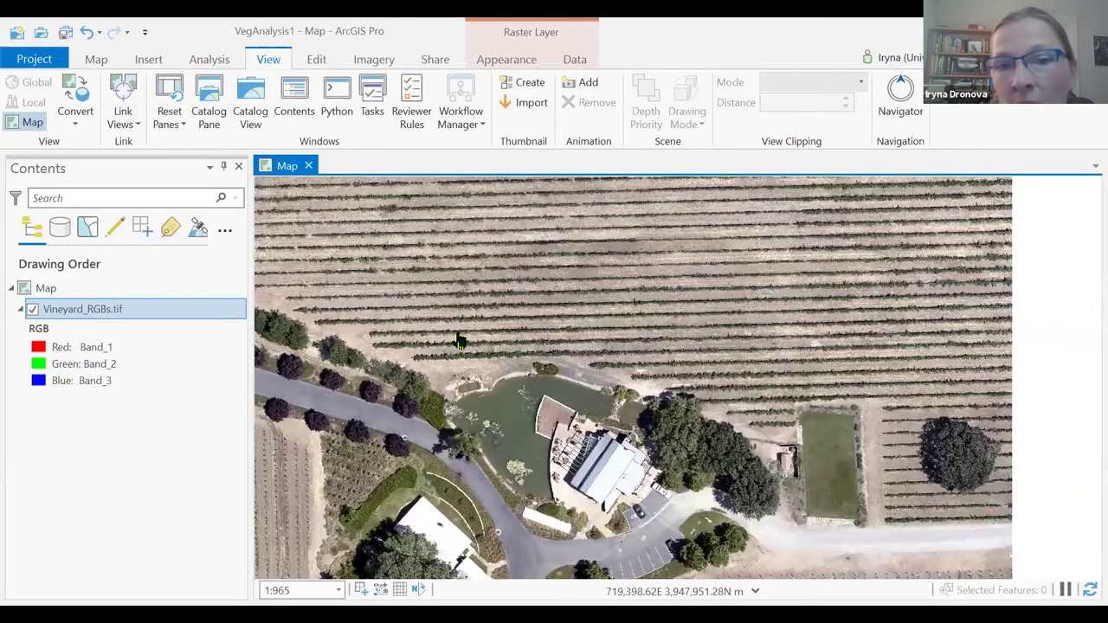
# Step: Examine the vine rows north of the pond, the trees around the buildings and the small field beside the driveway
pyautogui.scroll(3, 459, 341)
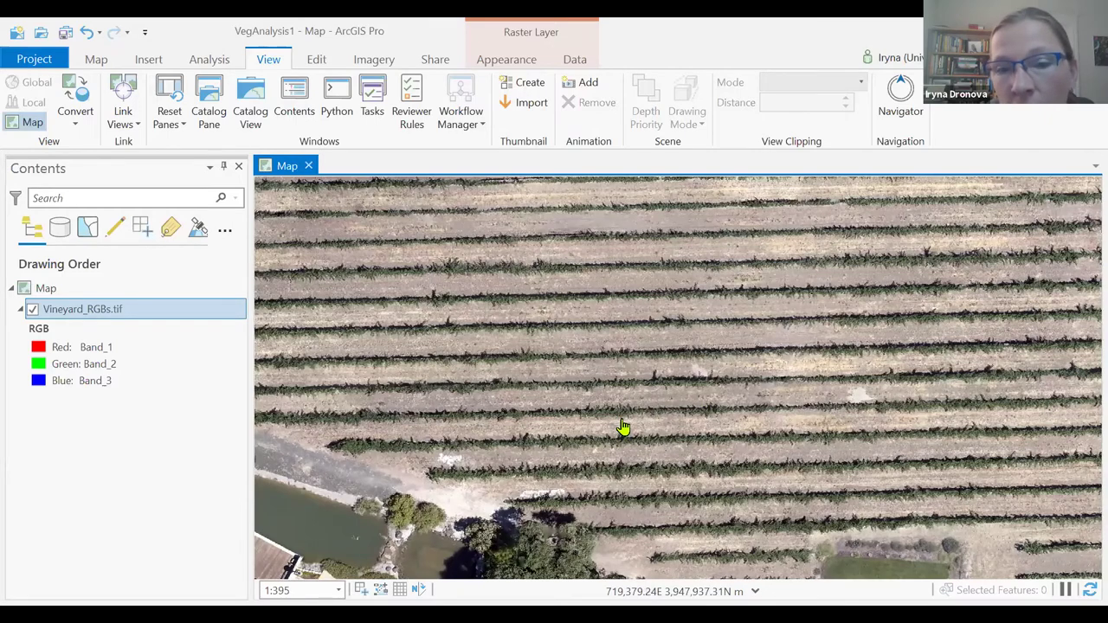
pyautogui.scroll(-1, 606, 434)
pyautogui.scroll(-1, 729, 240)
pyautogui.scroll(-1, 826, 373)
pyautogui.press('Down')
pyautogui.press('Left')
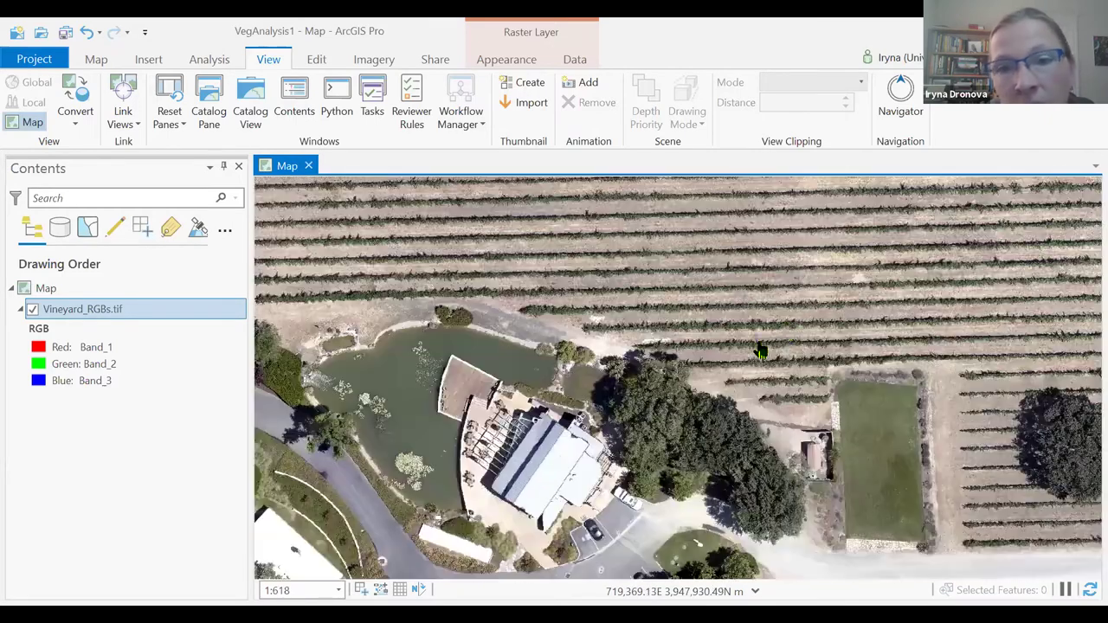
pyautogui.press('Down')
pyautogui.press('Left')
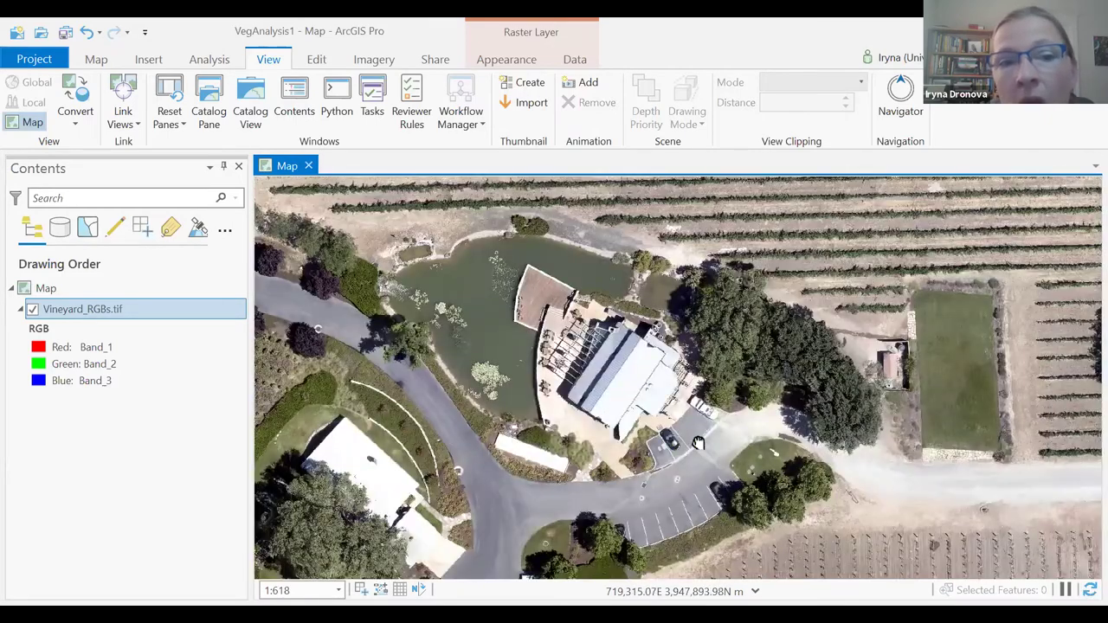
pyautogui.press('Left')
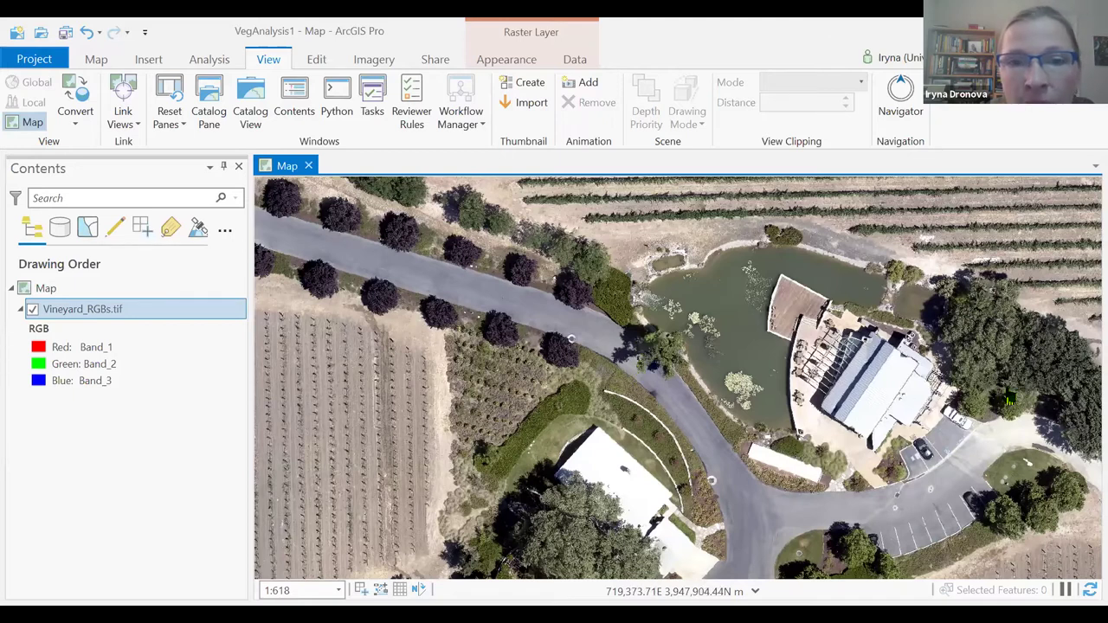
pyautogui.scroll(-4, 1009, 394)
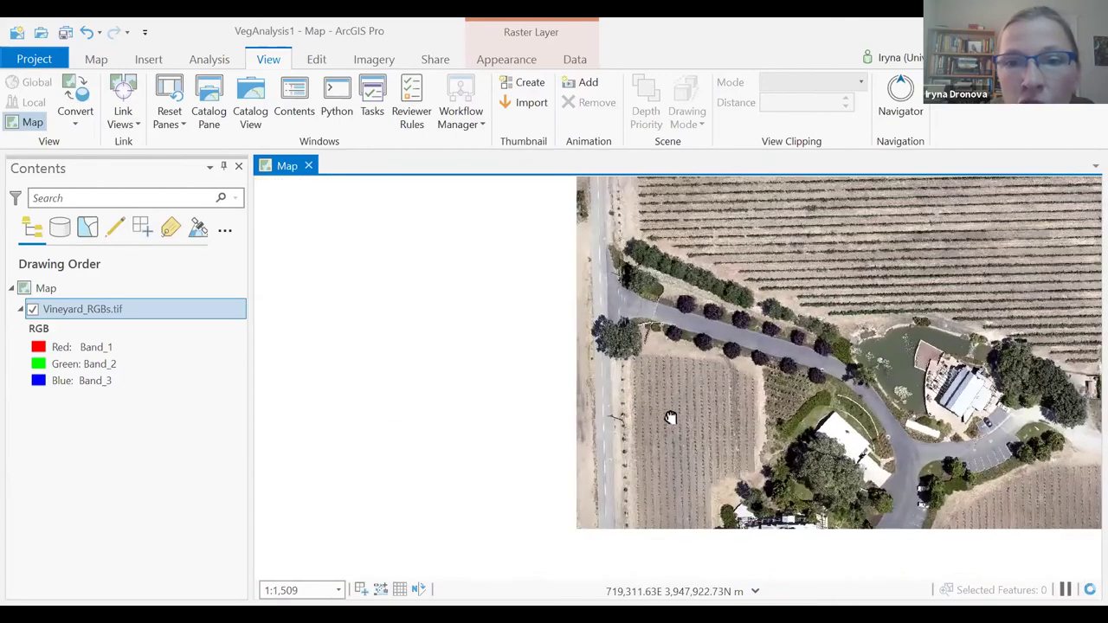
# Step: Examine the vine rows and the bare soil between them north of the driveway at close range
pyautogui.scroll(2, 668, 423)
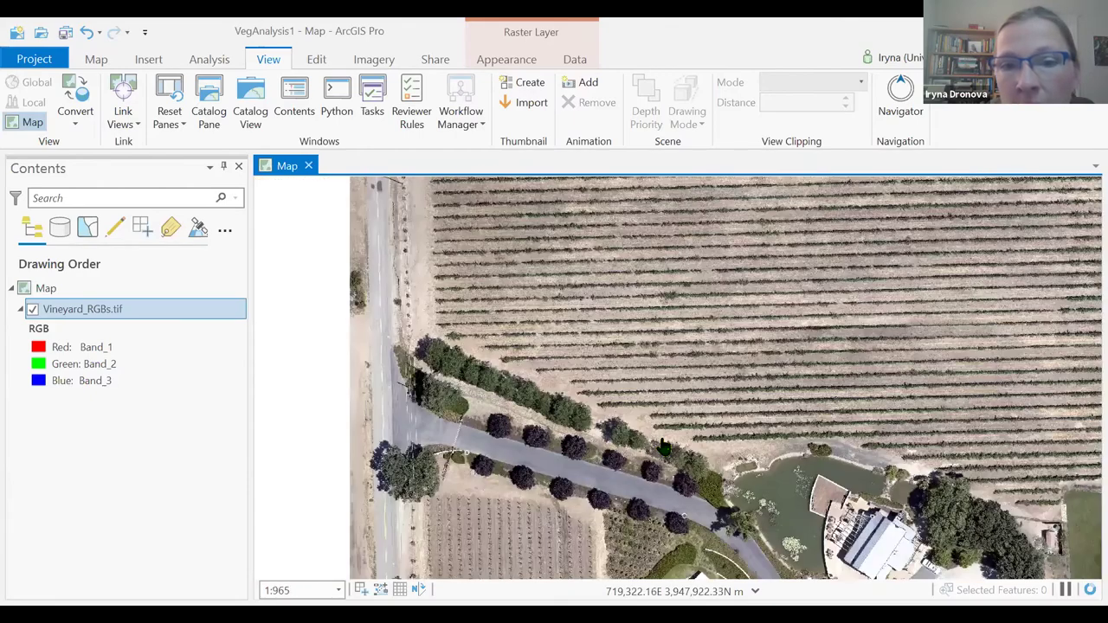
pyautogui.scroll(2, 589, 467)
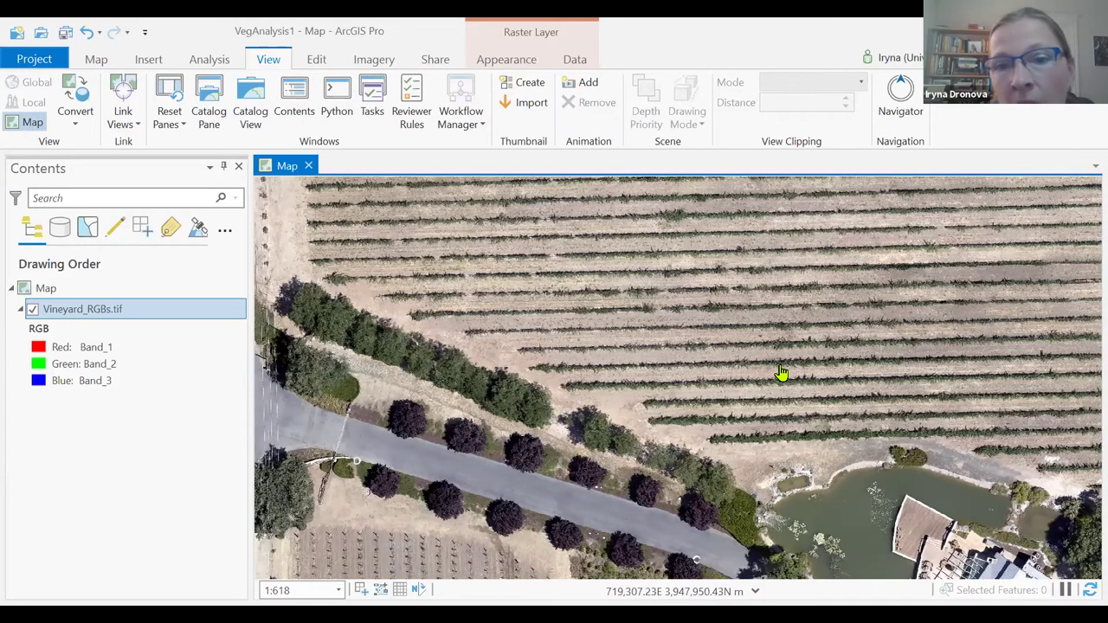
pyautogui.scroll(1, 782, 376)
pyautogui.scroll(2, 378, 372)
pyautogui.scroll(2, 658, 381)
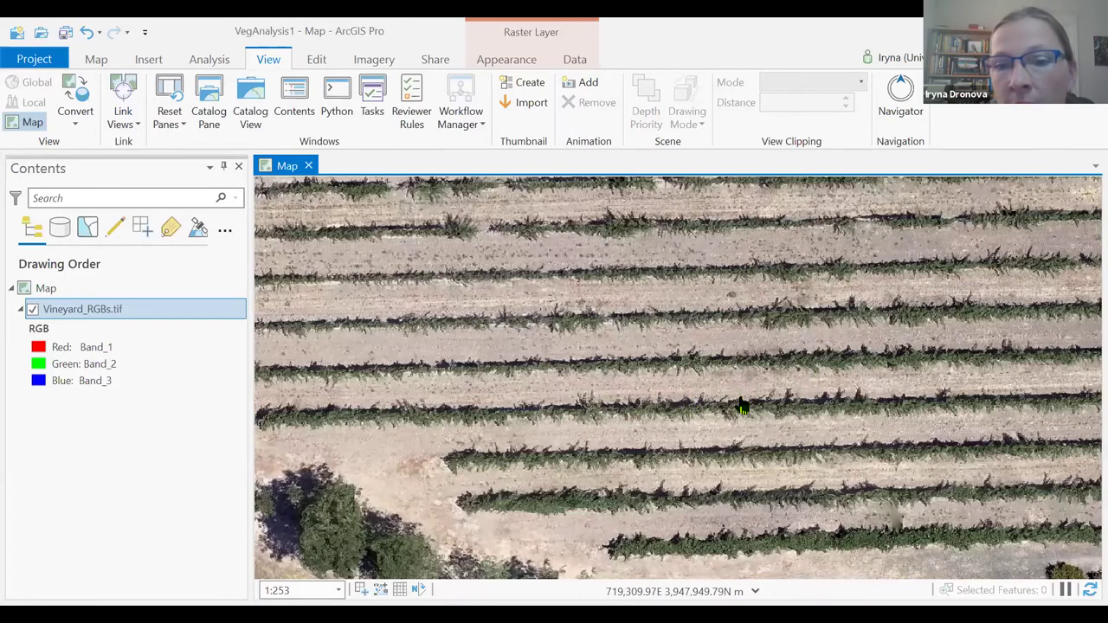
pyautogui.scroll(1, 804, 438)
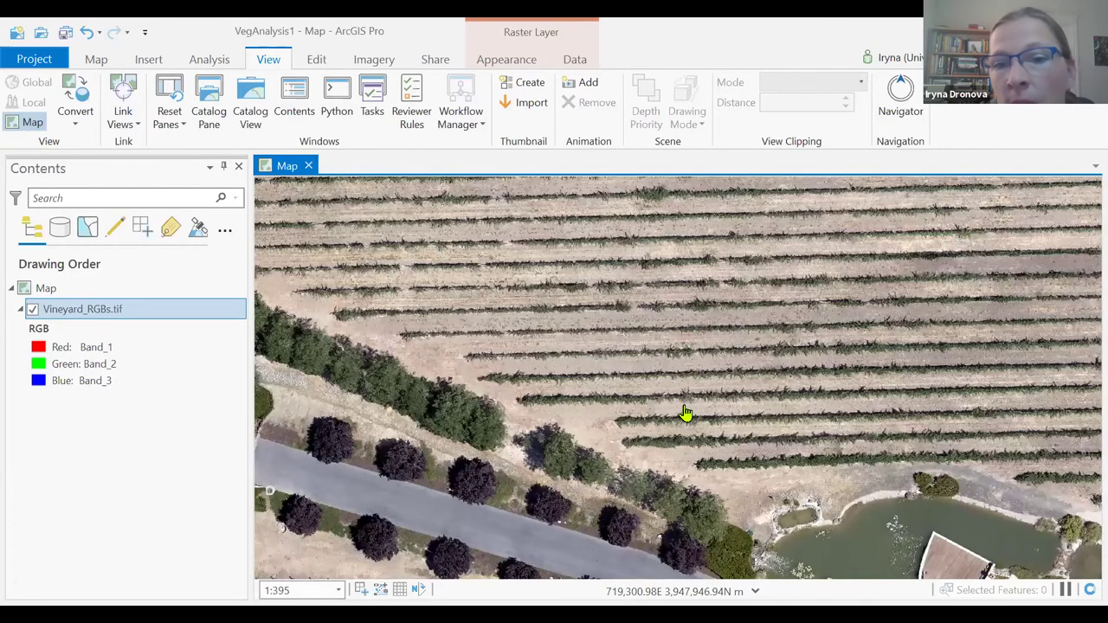
pyautogui.scroll(-3, 685, 413)
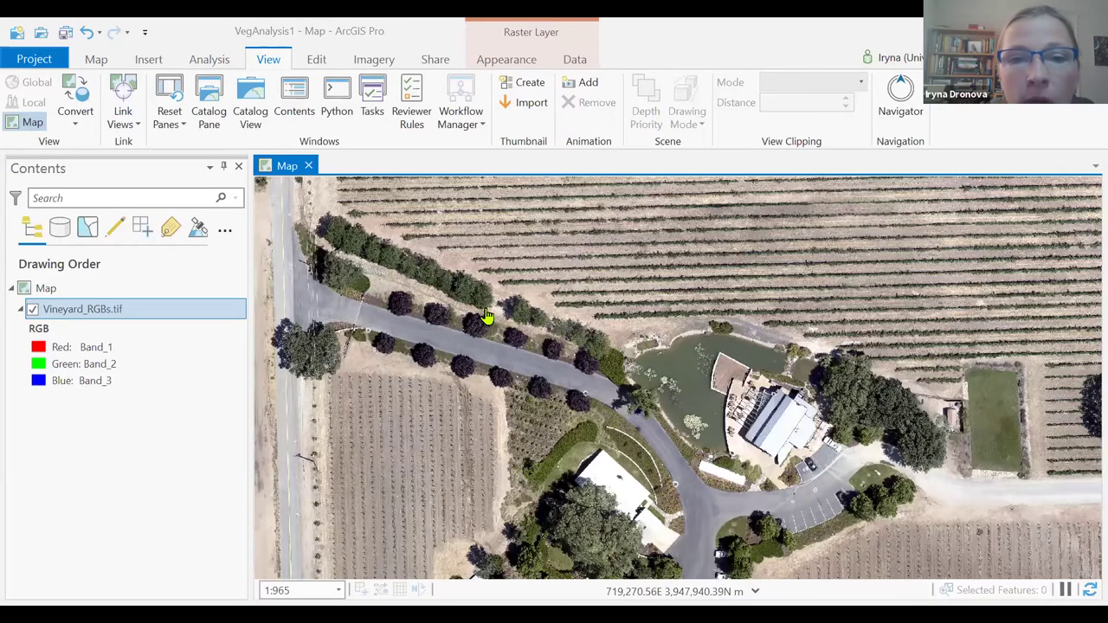
# Step: Compare the dark purple trees lining the driveway with the green trees and the vineyard around the pond
pyautogui.scroll(3, 487, 317)
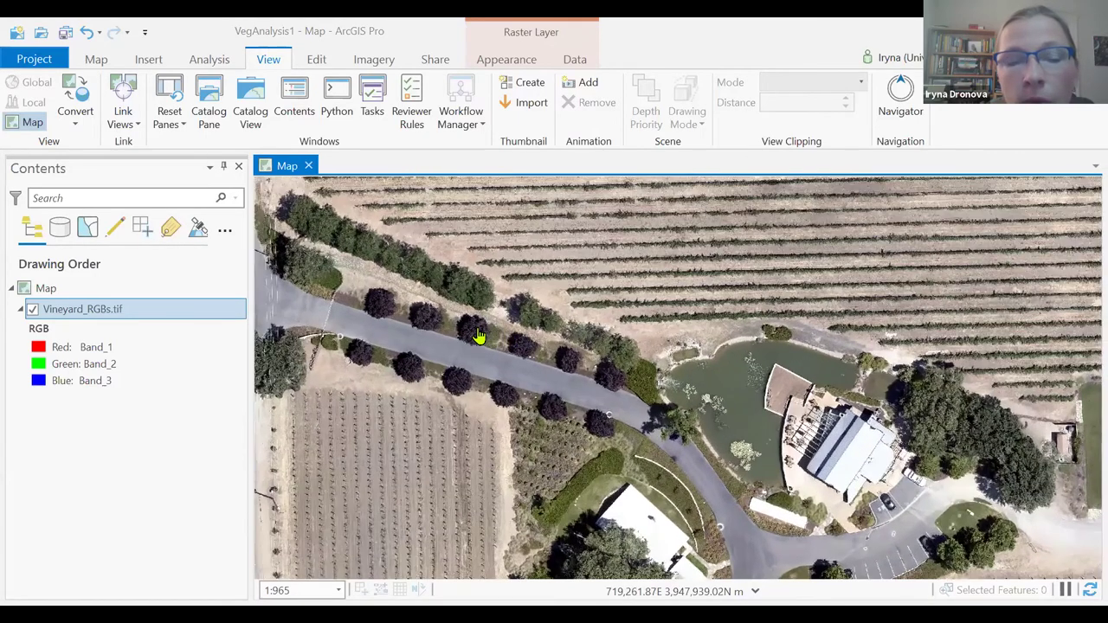
pyautogui.scroll(2, 479, 340)
pyautogui.scroll(2, 480, 339)
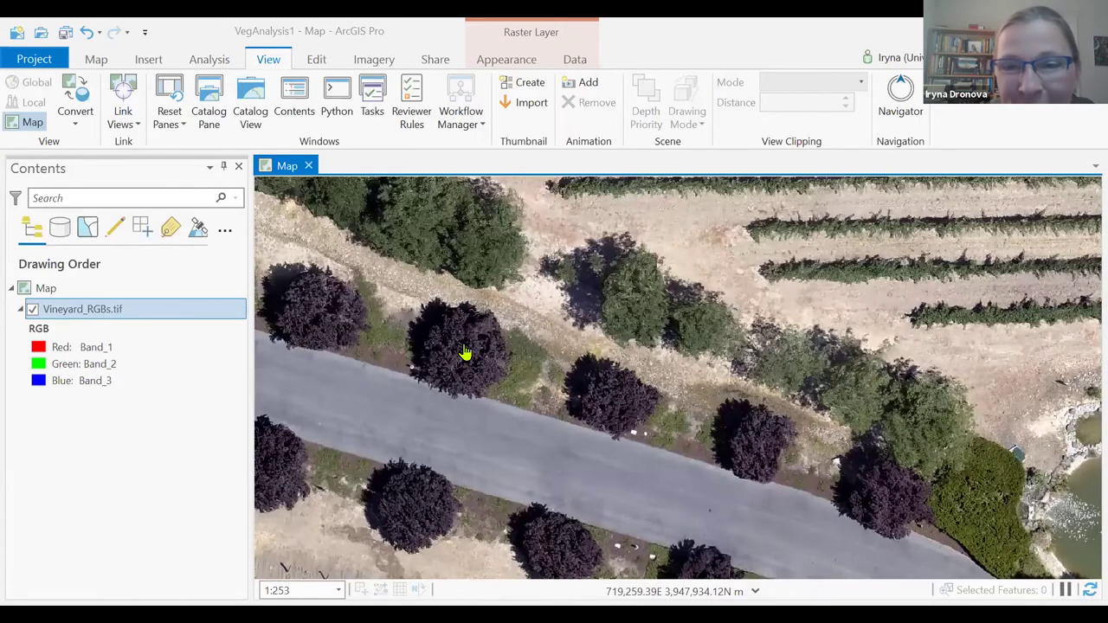
pyautogui.scroll(-2, 466, 351)
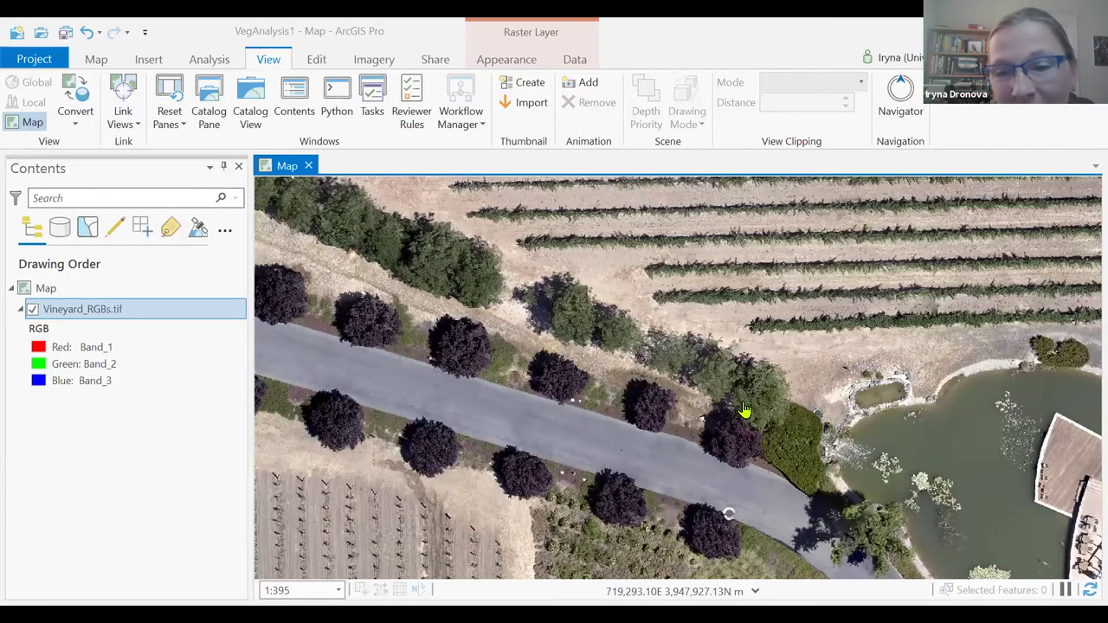
pyautogui.scroll(-4, 813, 303)
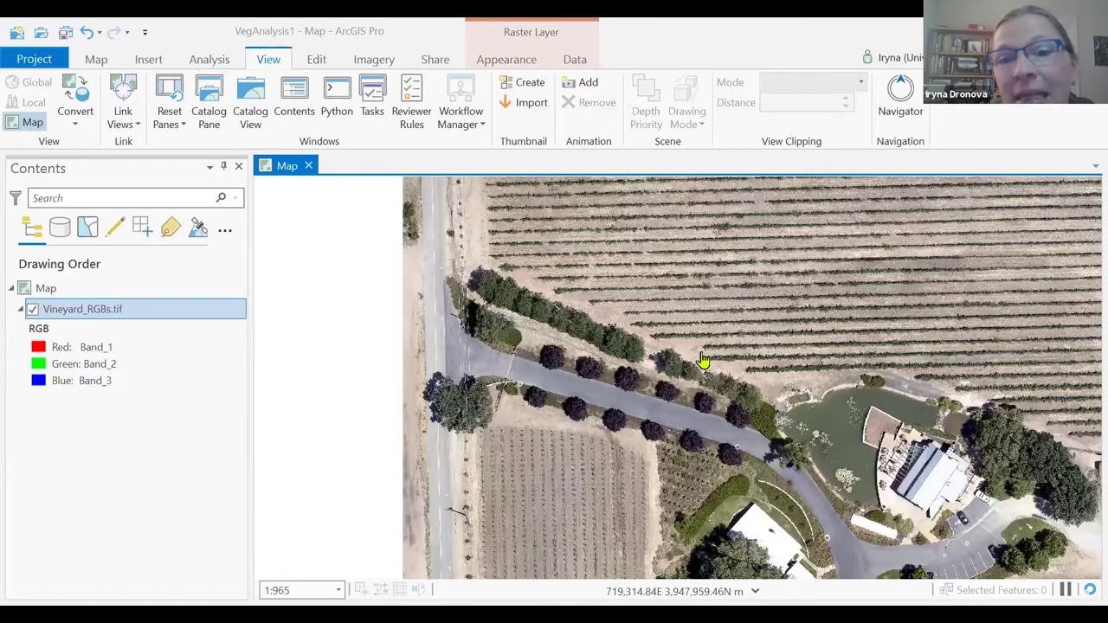
pyautogui.press('Right')
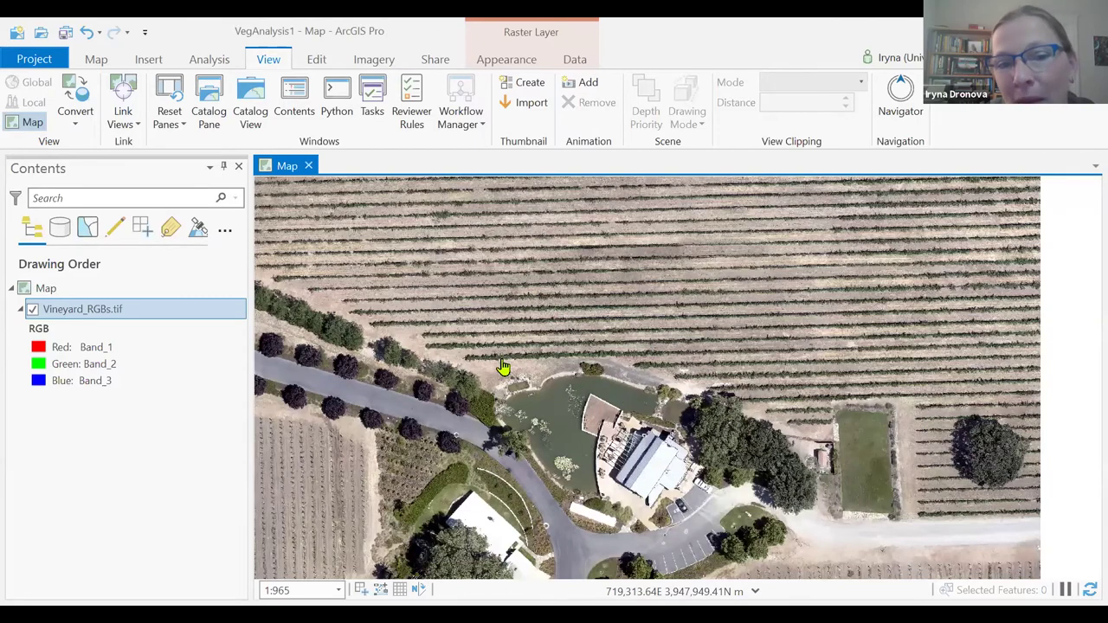
pyautogui.press('Left')
pyautogui.press('Up')
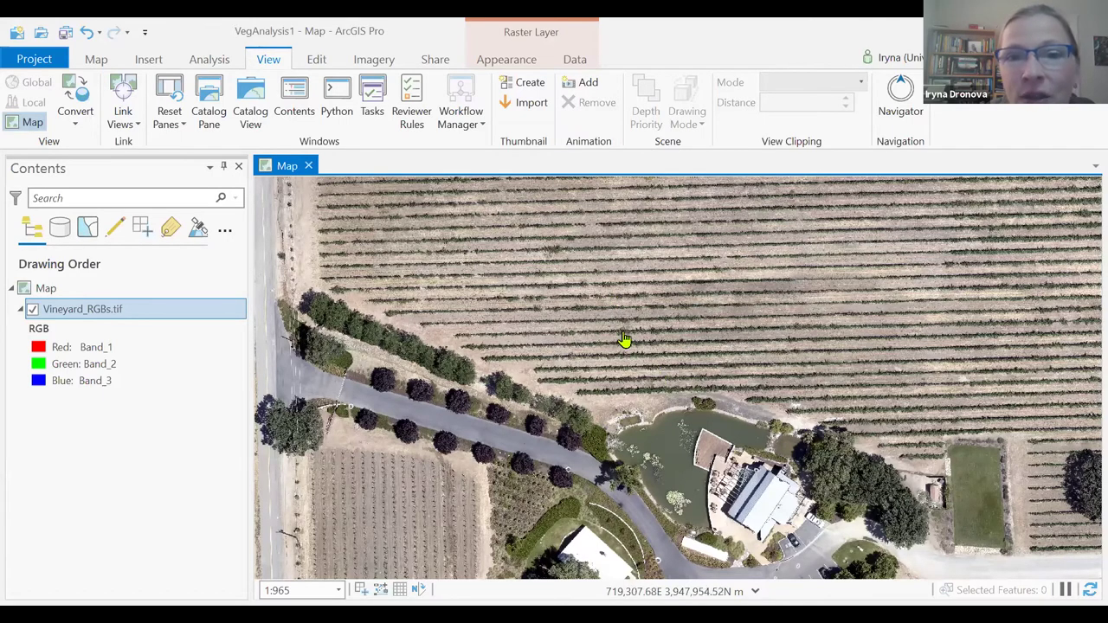
# Step: Inspect the RGB pixel values of the green tree canopy, the bare soil and the paved driveway
pyautogui.scroll(1, 455, 344)
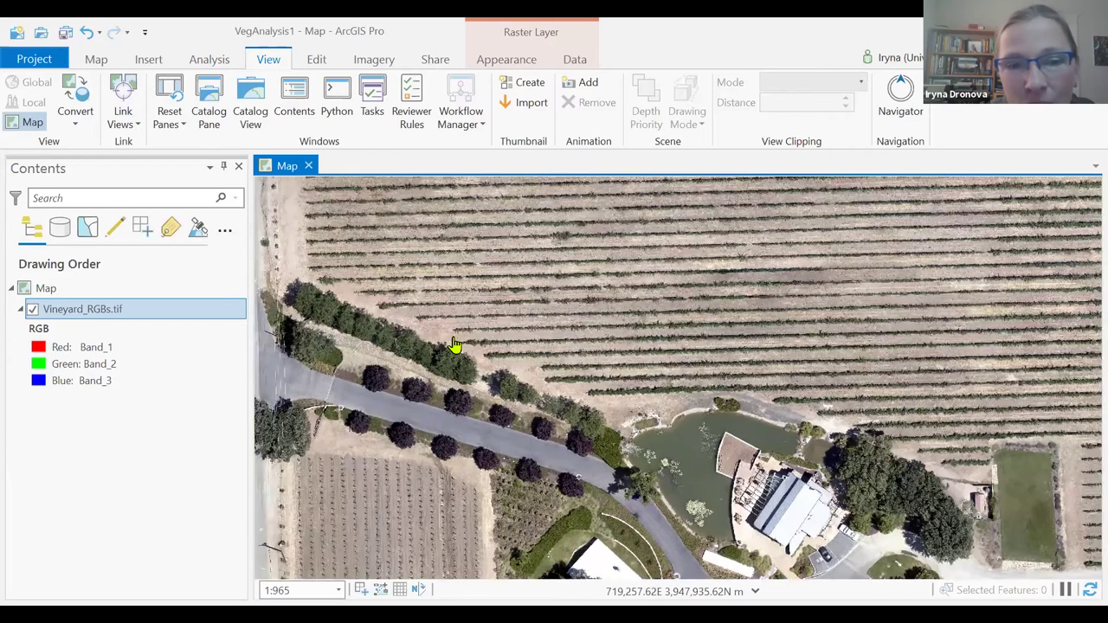
pyautogui.scroll(1, 441, 316)
pyautogui.scroll(3, 441, 312)
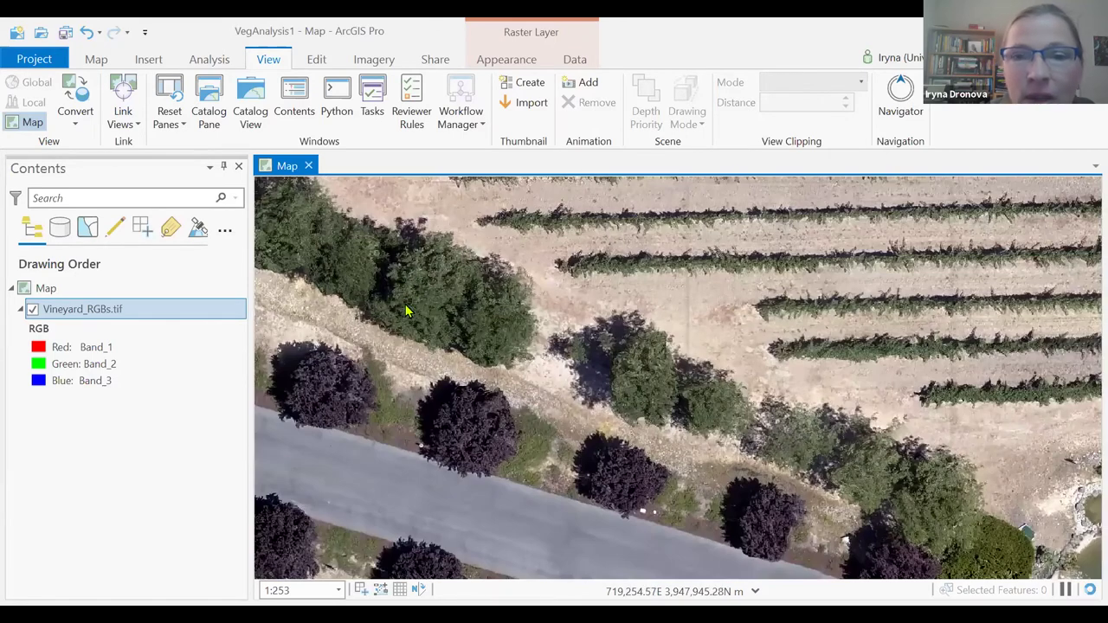
pyautogui.click(407, 312)
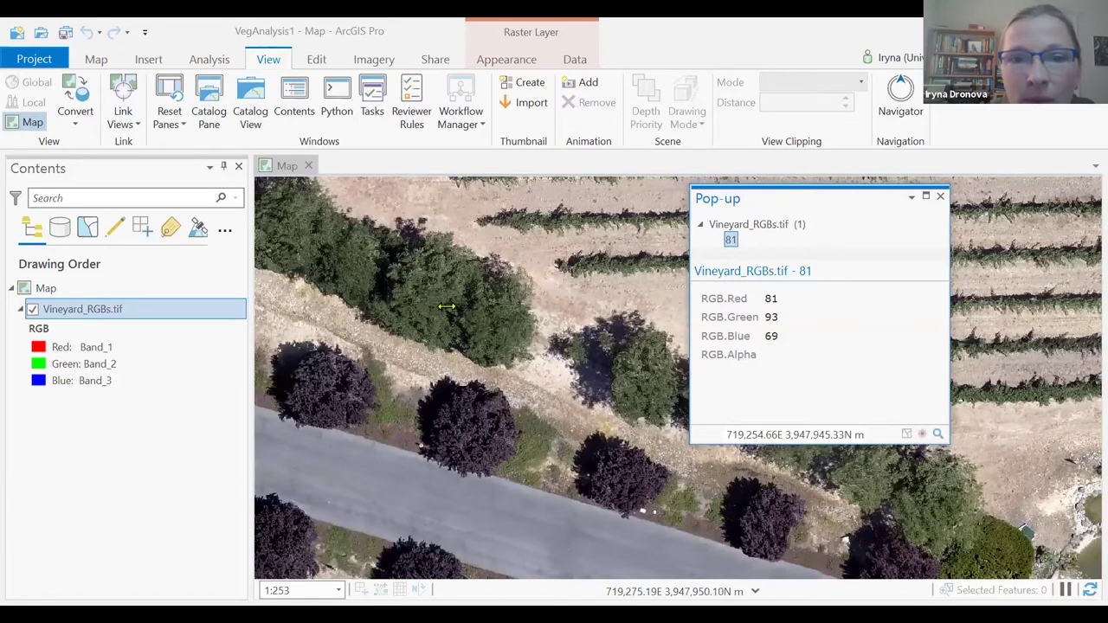
pyautogui.click(417, 305)
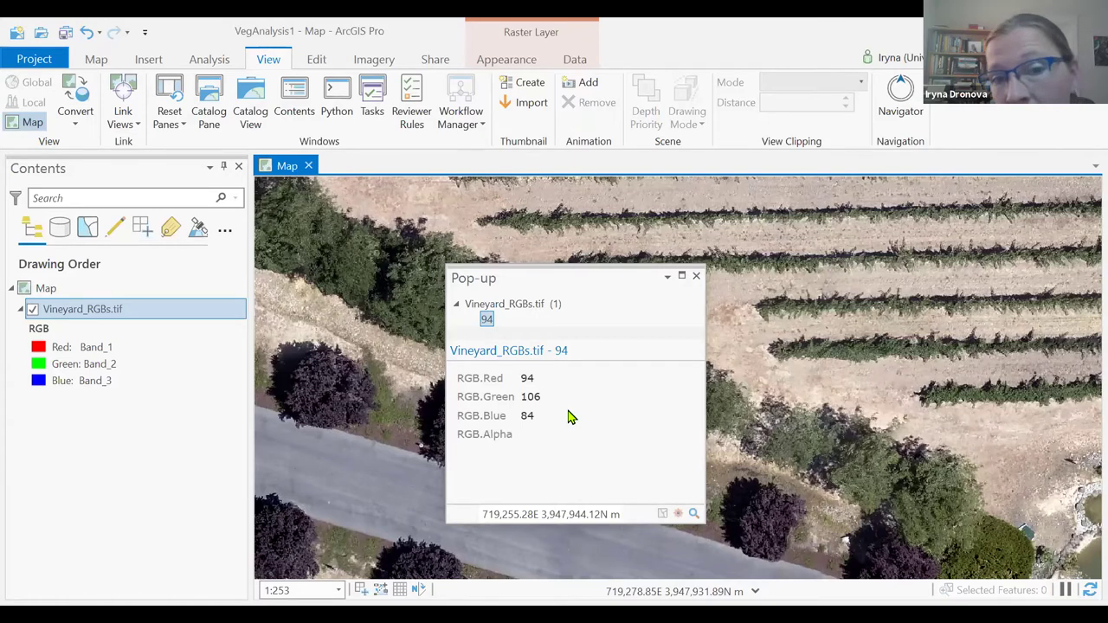
pyautogui.click(879, 384)
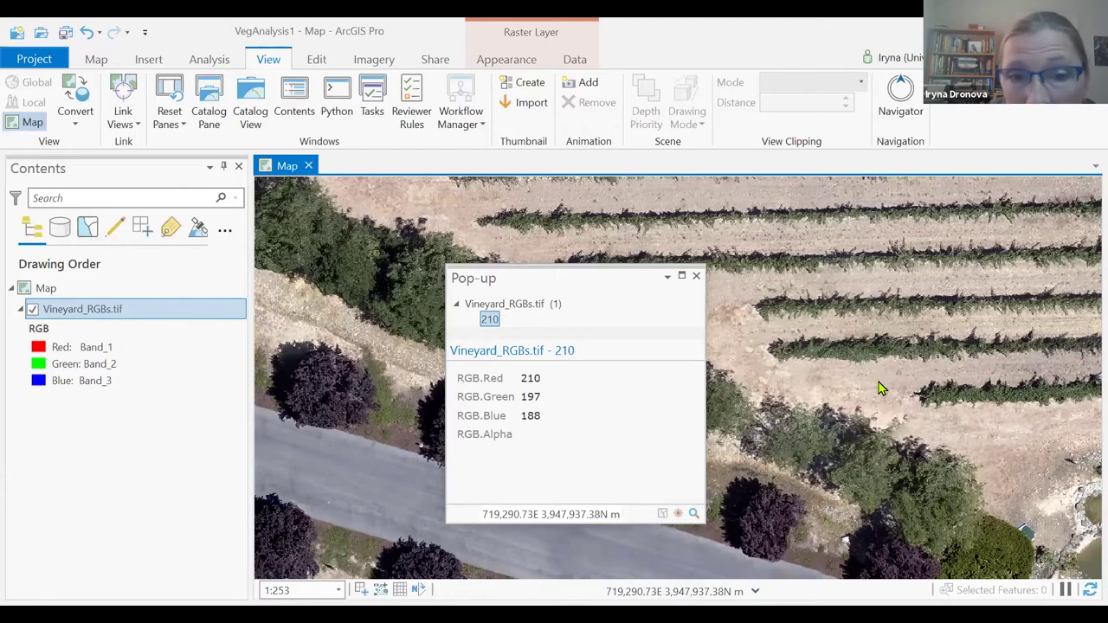
pyautogui.click(625, 560)
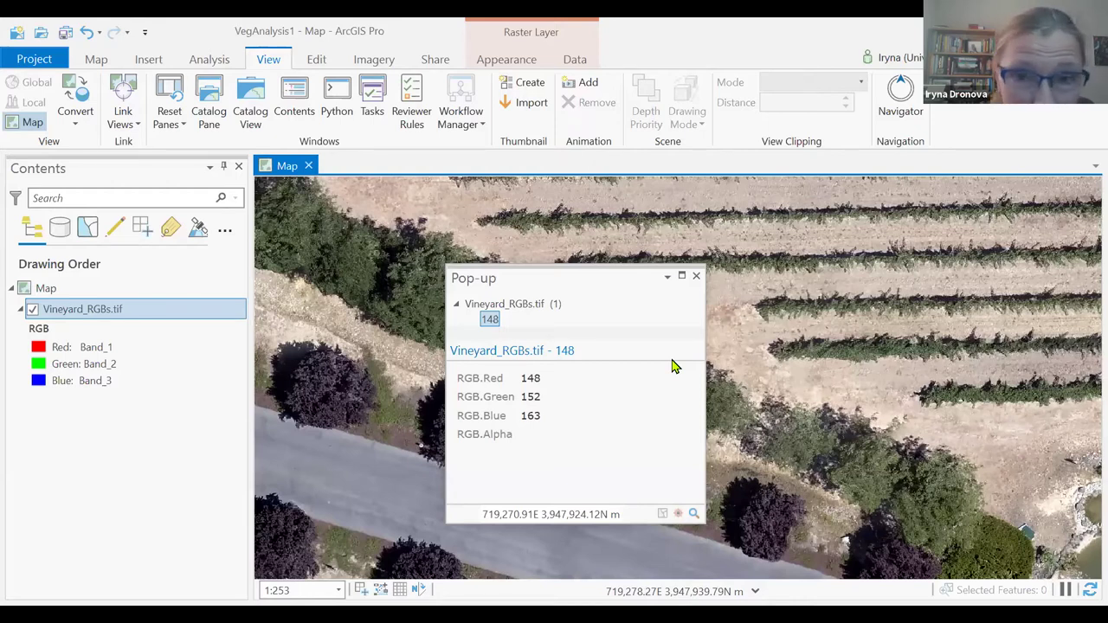
pyautogui.click(697, 277)
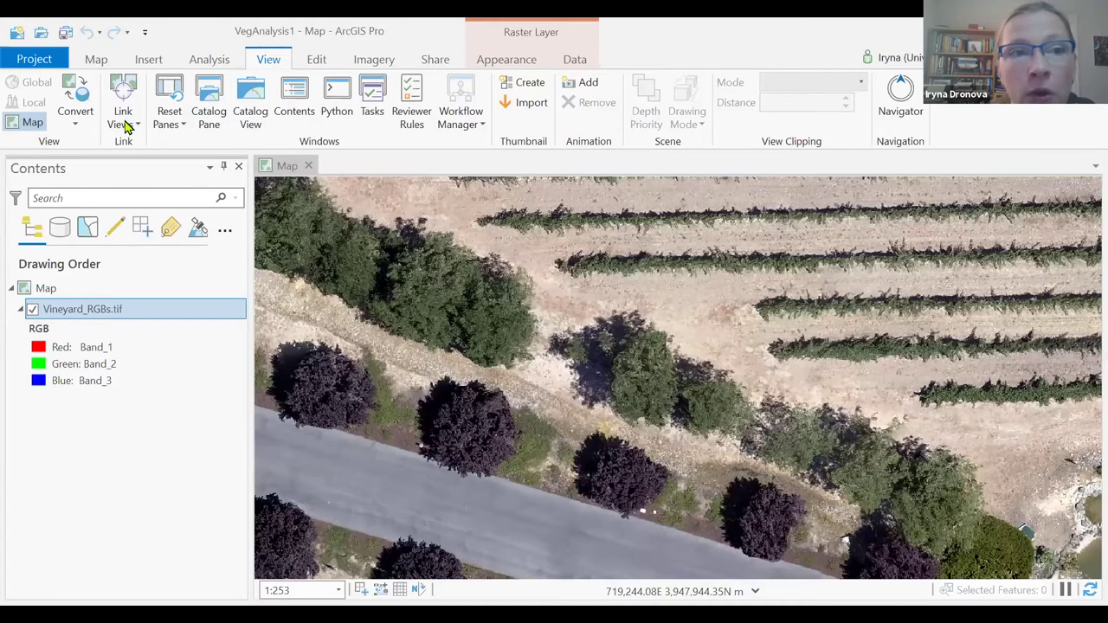
# Step: Add Band_1, Band_2 and Band_3 of Vineyard_RGBs.tif to the map as separate layers
pyautogui.click(97, 60)
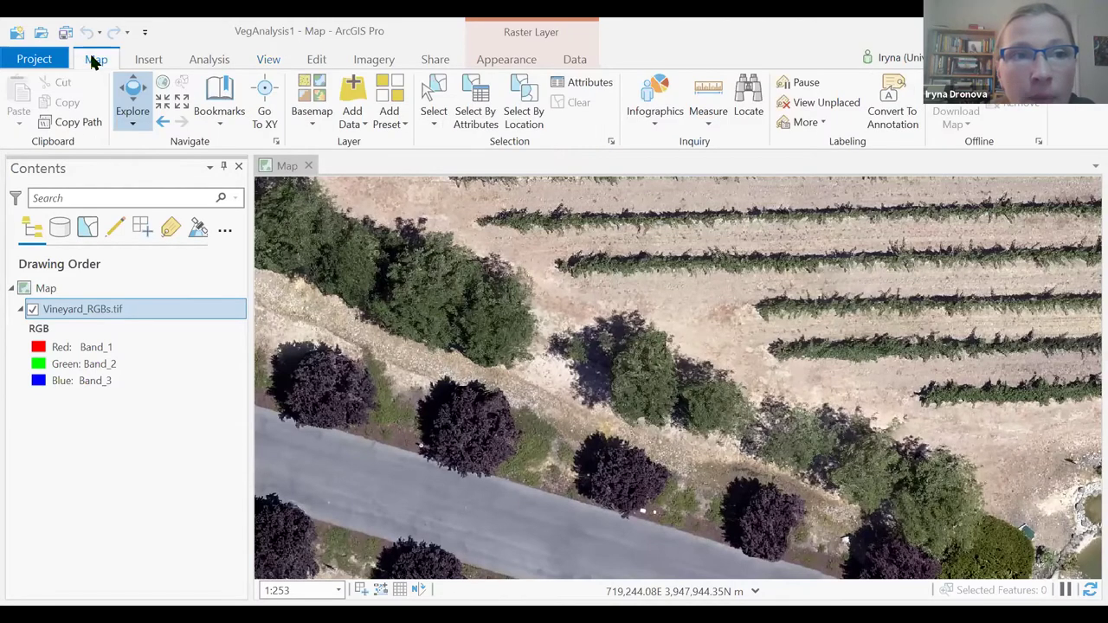
pyautogui.click(356, 87)
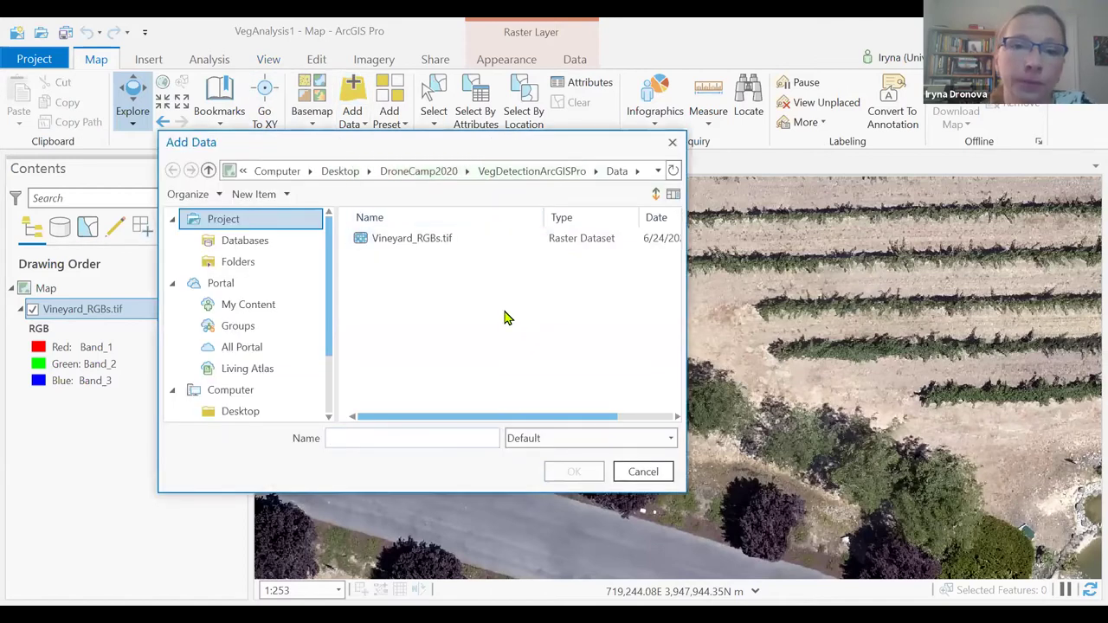
pyautogui.click(444, 242)
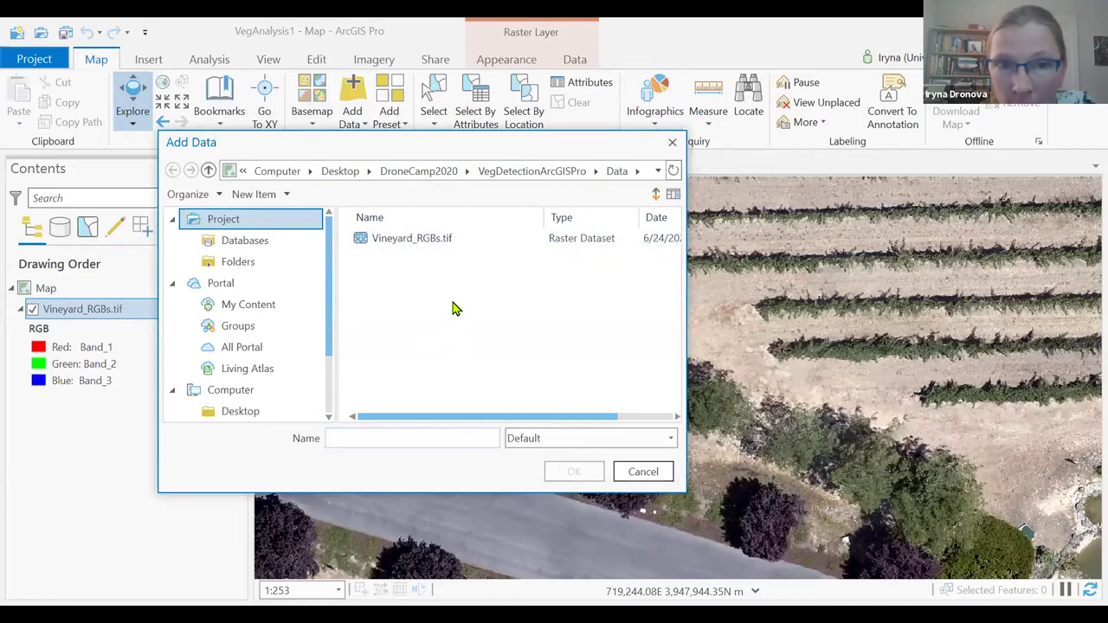
pyautogui.click(450, 241)
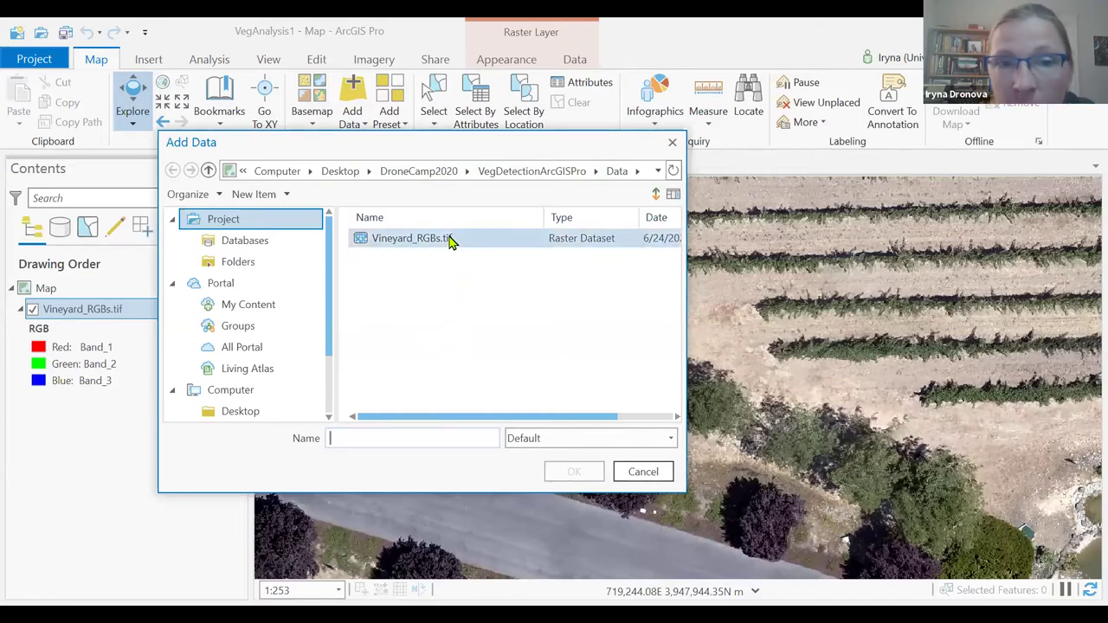
pyautogui.doubleClick(450, 239)
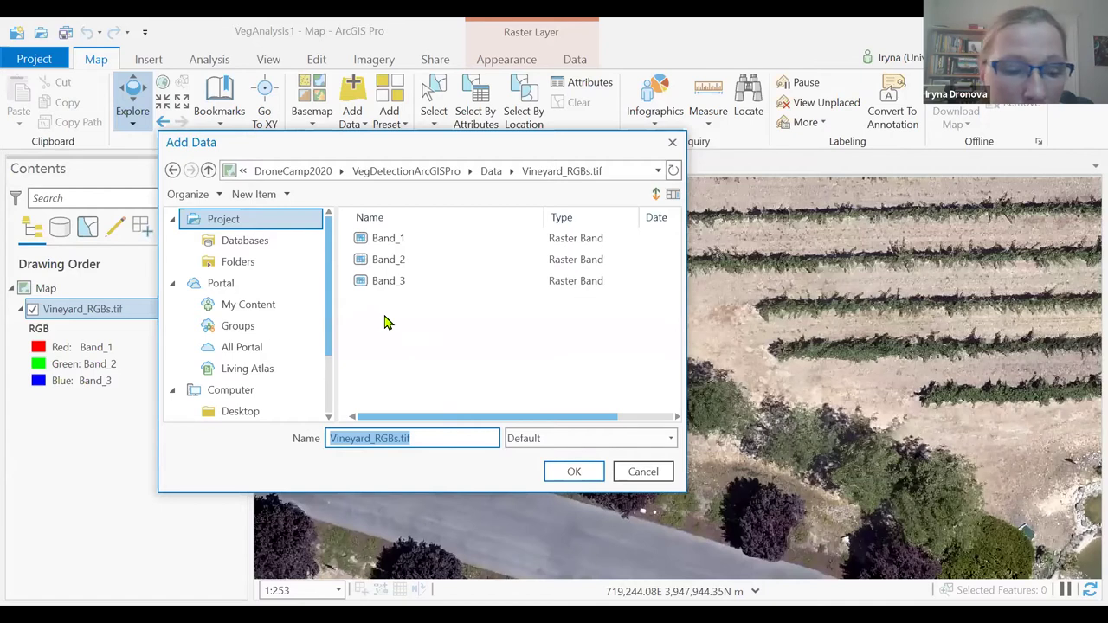
pyautogui.moveTo(390, 240); pyautogui.dragTo(404, 285)
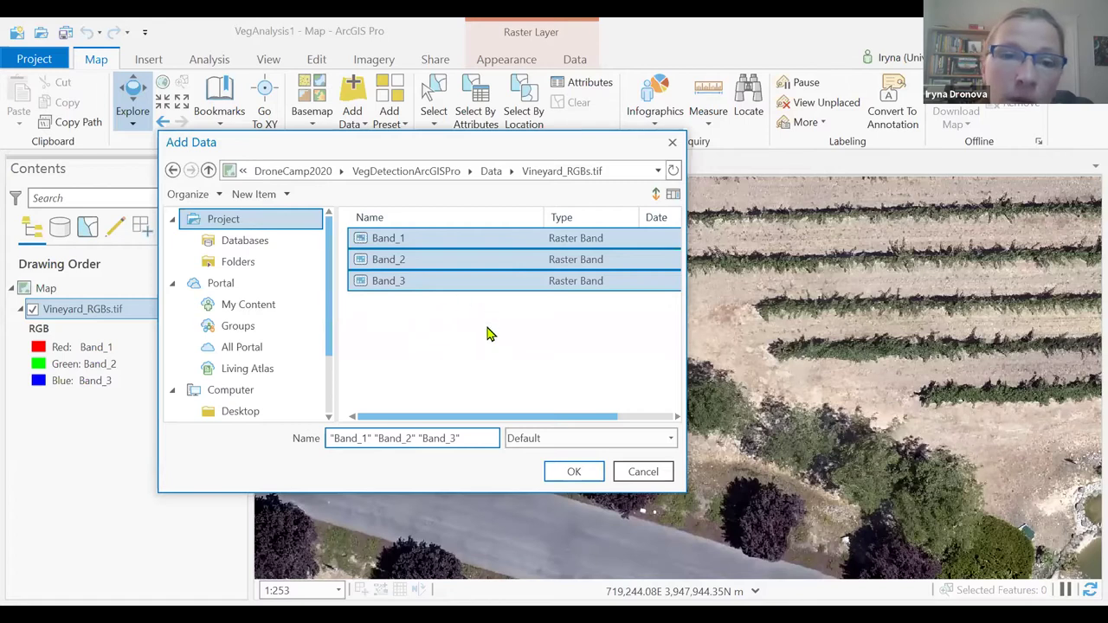
pyautogui.click(586, 475)
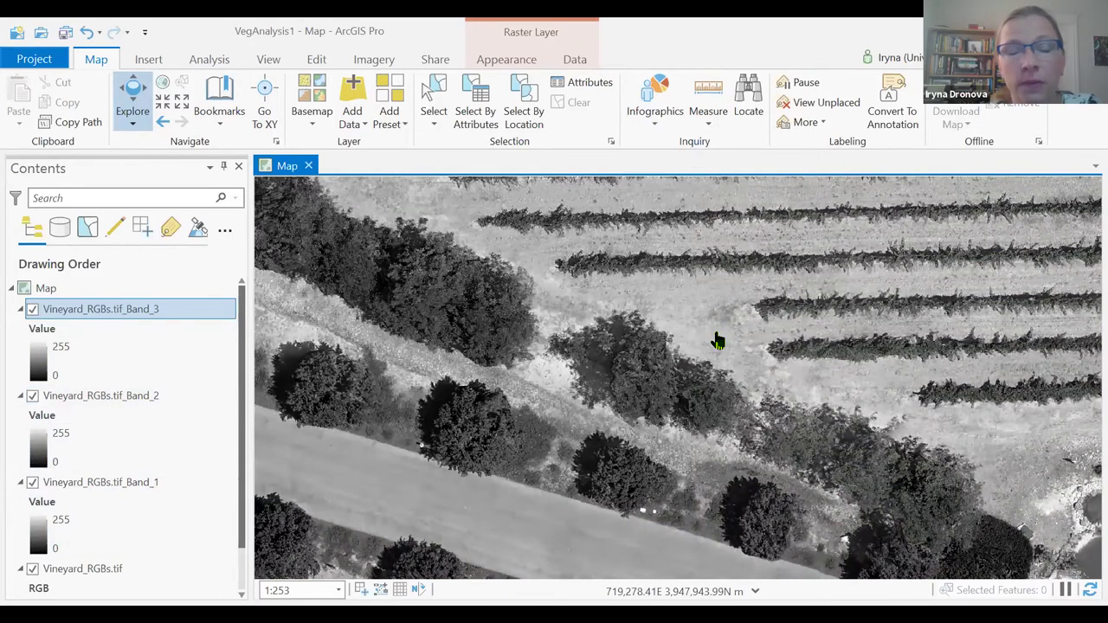
# Step: Compare the three single-band layers by hiding Band_3 and Band_2 in turn, and make both visible again
pyautogui.scroll(-5, 606, 389)
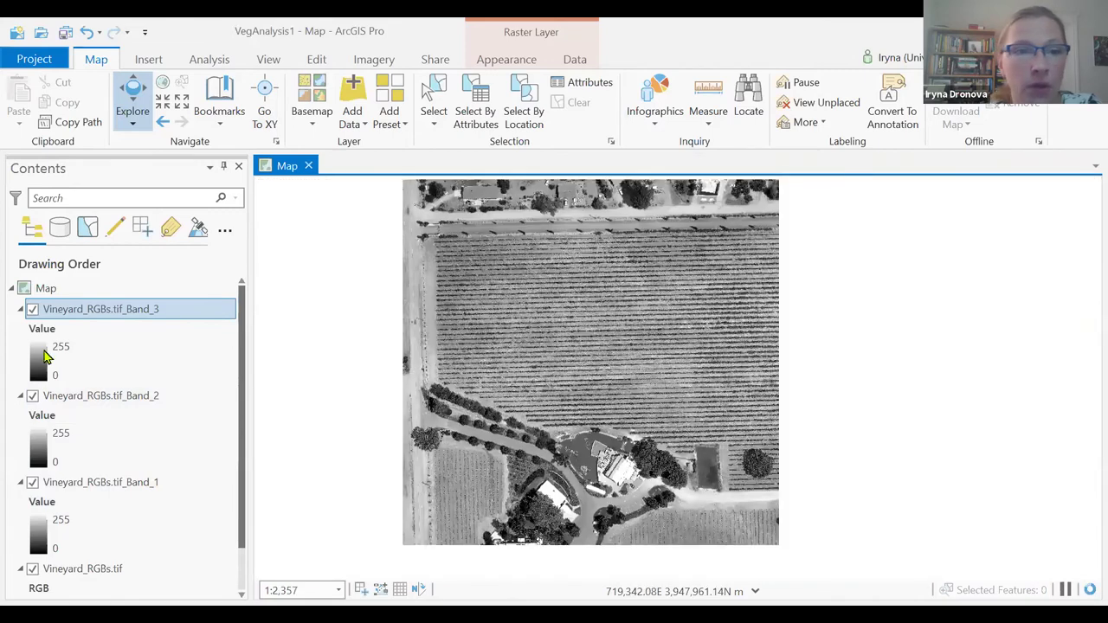
pyautogui.click(33, 310)
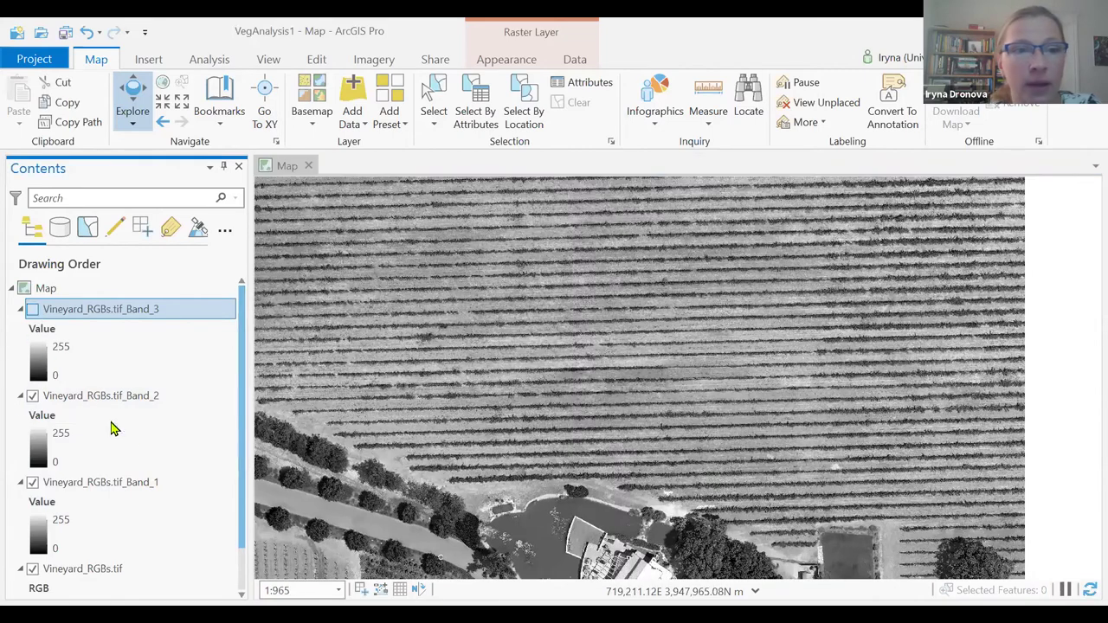
pyautogui.click(32, 396)
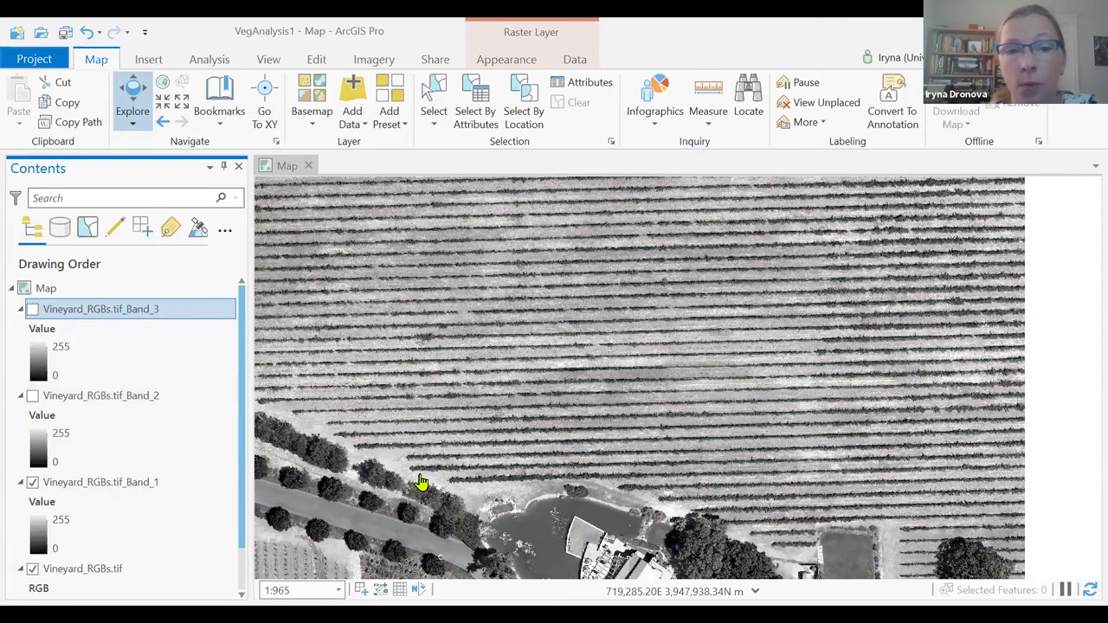
pyautogui.scroll(-2, 401, 506)
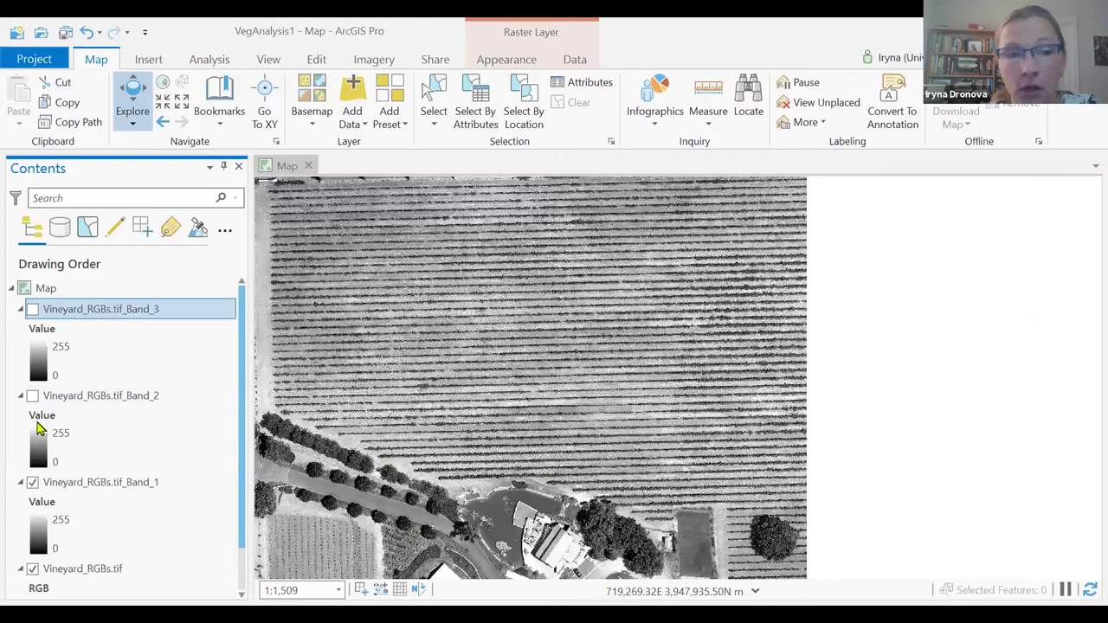
pyautogui.click(33, 396)
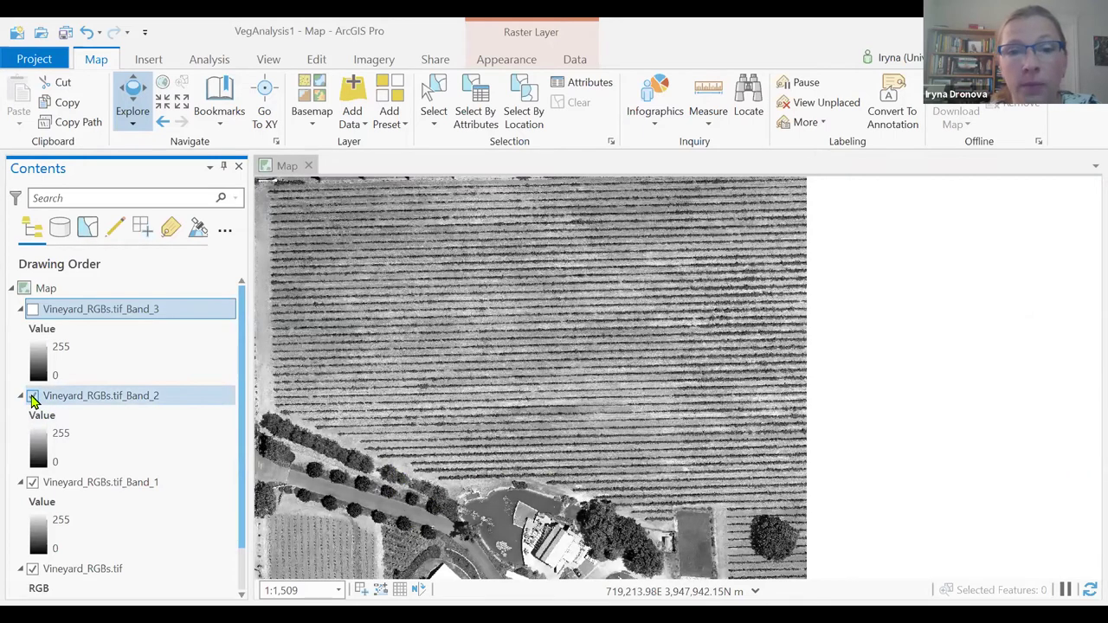
pyautogui.click(33, 310)
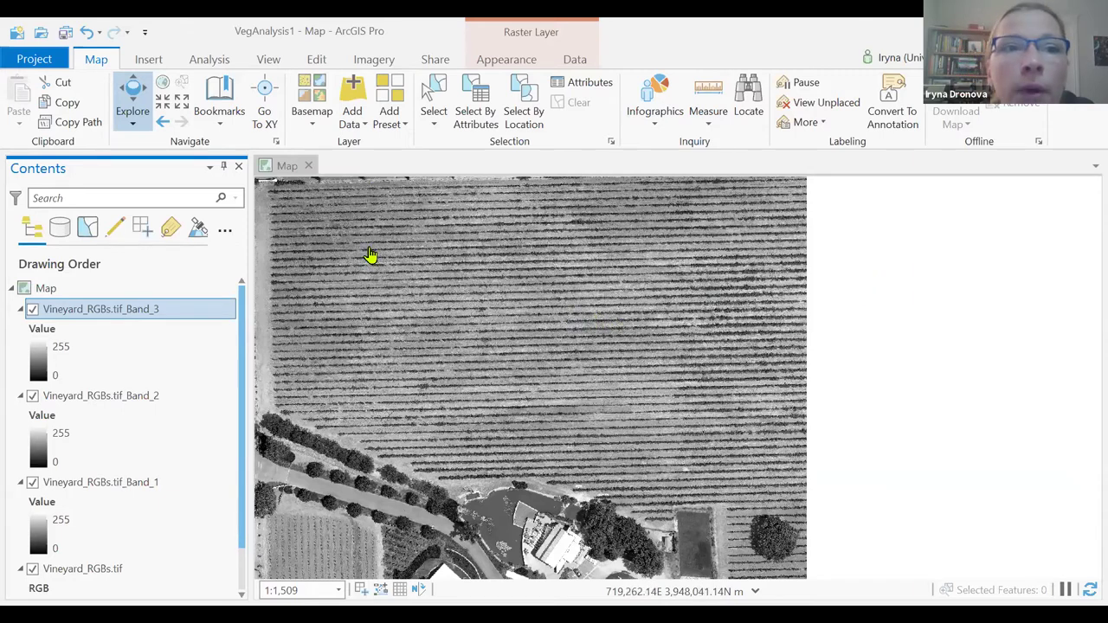
# Step: Find the Image Analyst version of the Raster Calculator tool, open it and widen its pane
pyautogui.click(218, 60)
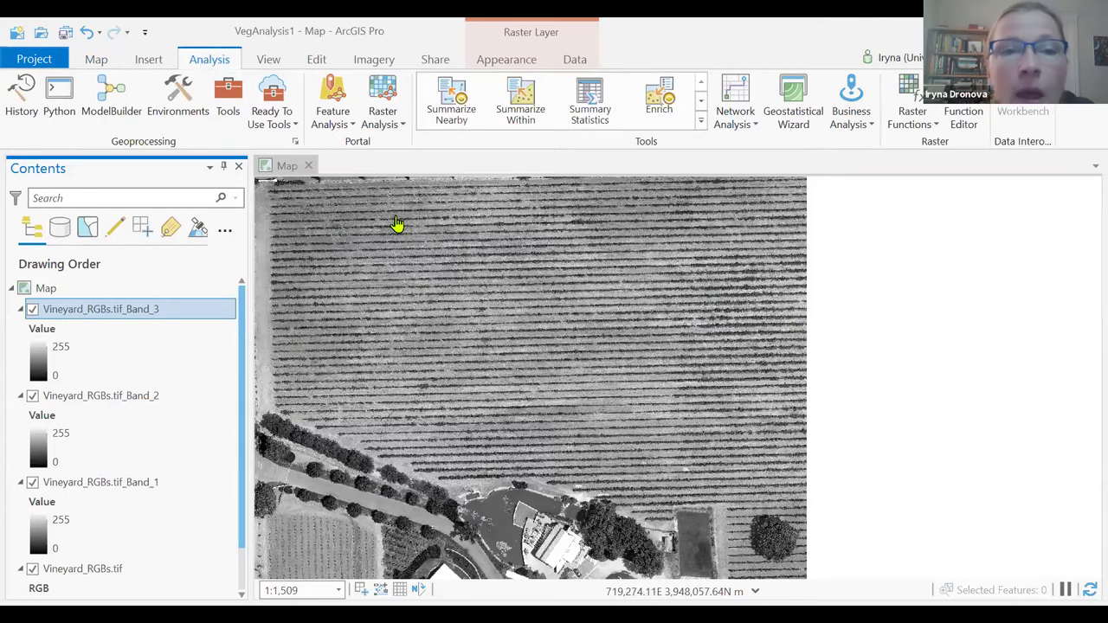
pyautogui.click(227, 119)
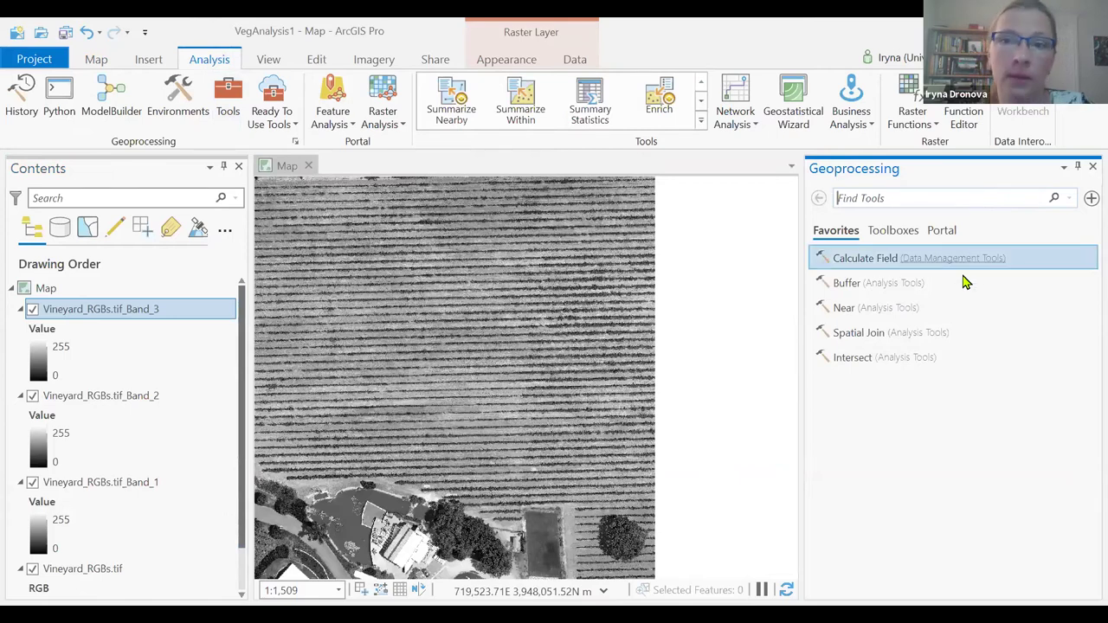
pyautogui.write('r')
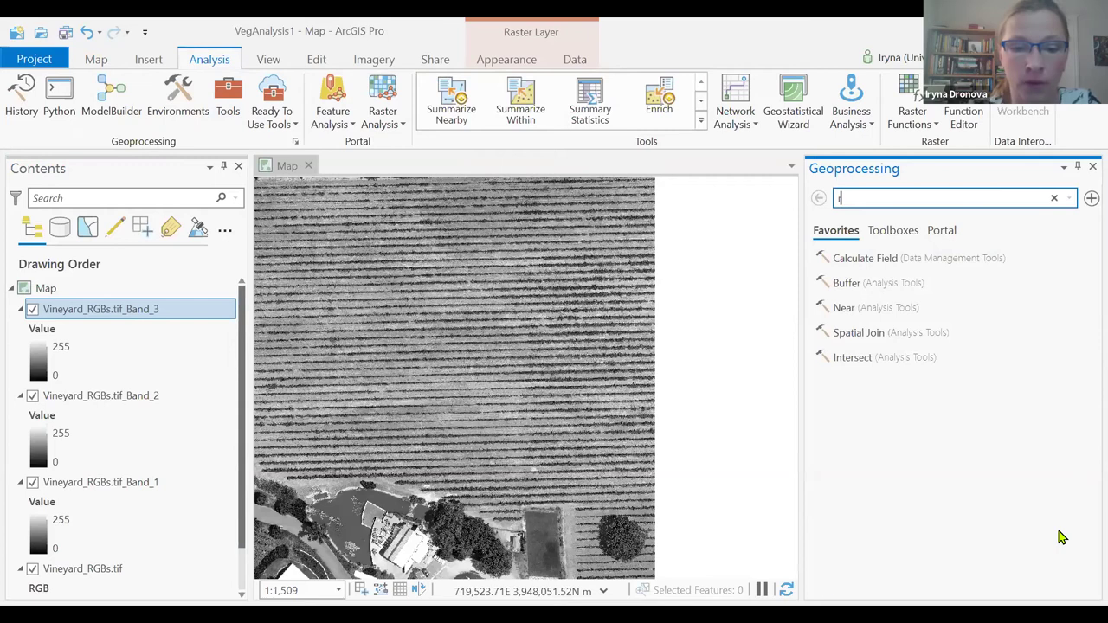
pyautogui.write('aster')
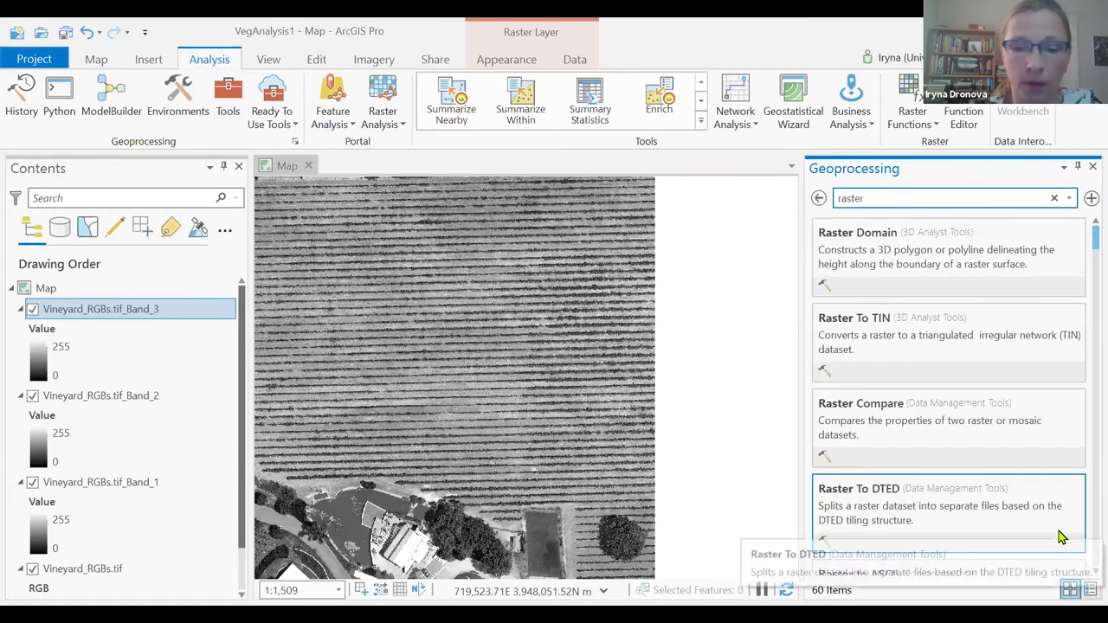
pyautogui.write(' calc')
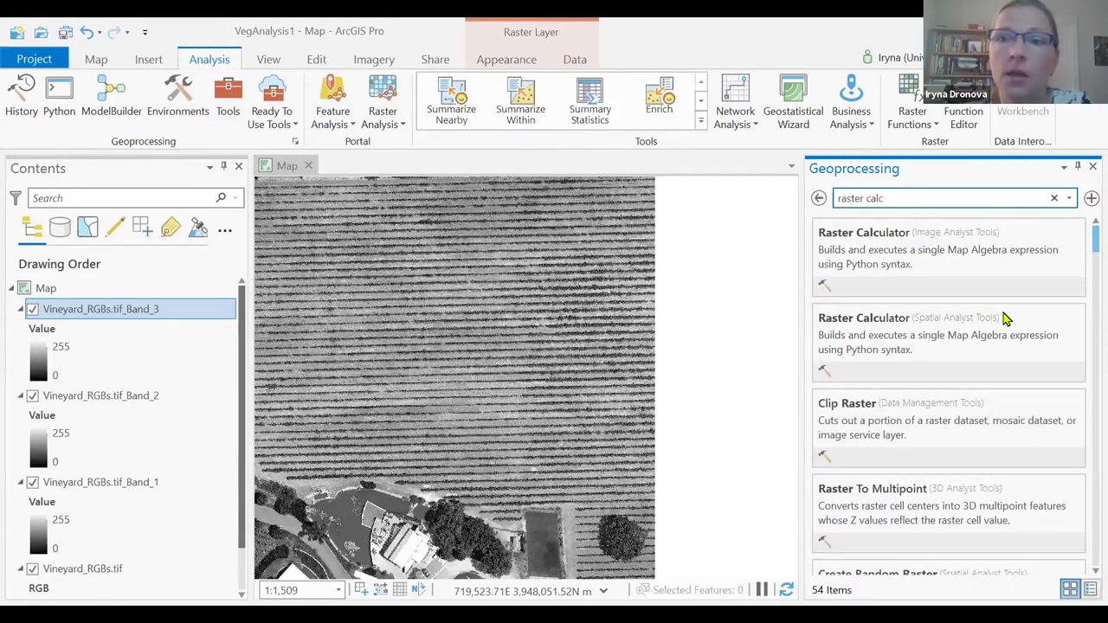
pyautogui.click(873, 241)
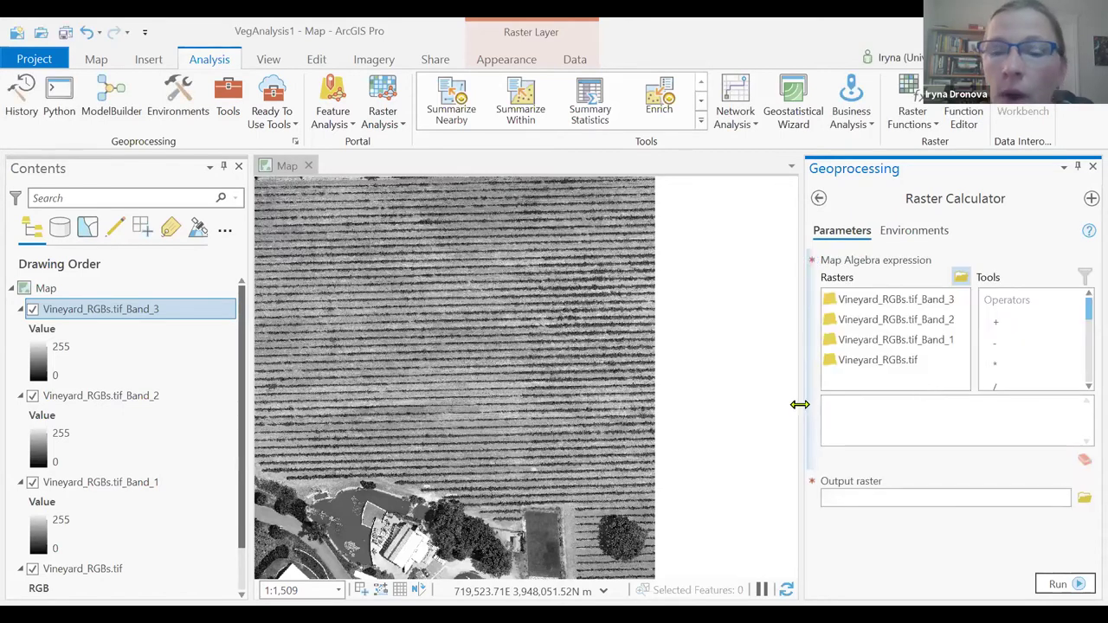
pyautogui.moveTo(798, 404); pyautogui.dragTo(587, 346)
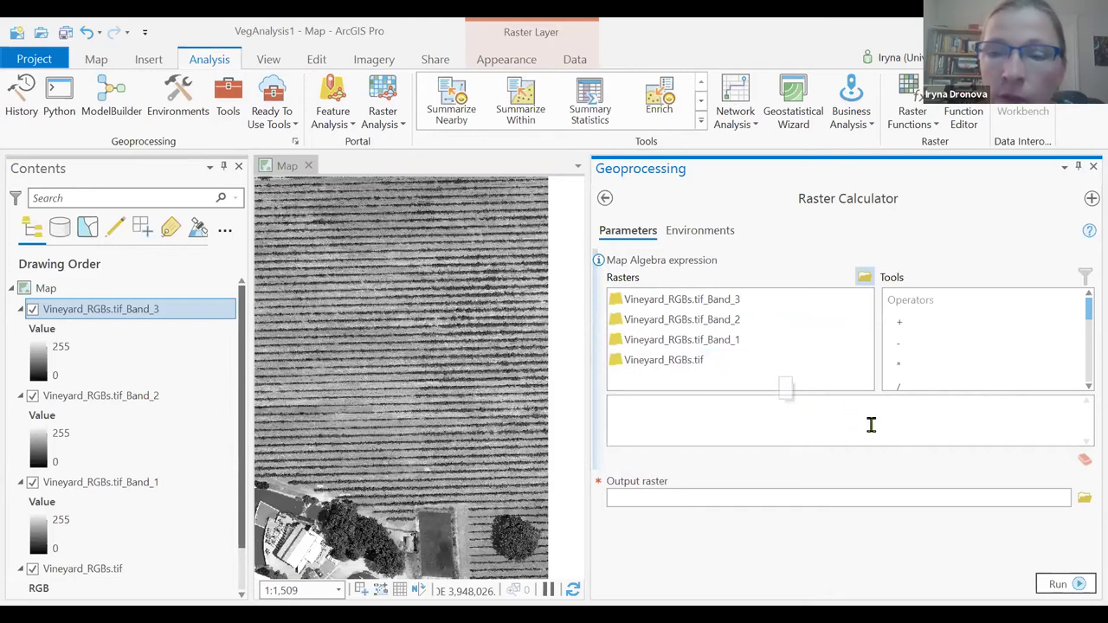
# Step: Examine the Raster Calculator's output raster setting, input rasters, and available operators and functions
pyautogui.click(901, 495)
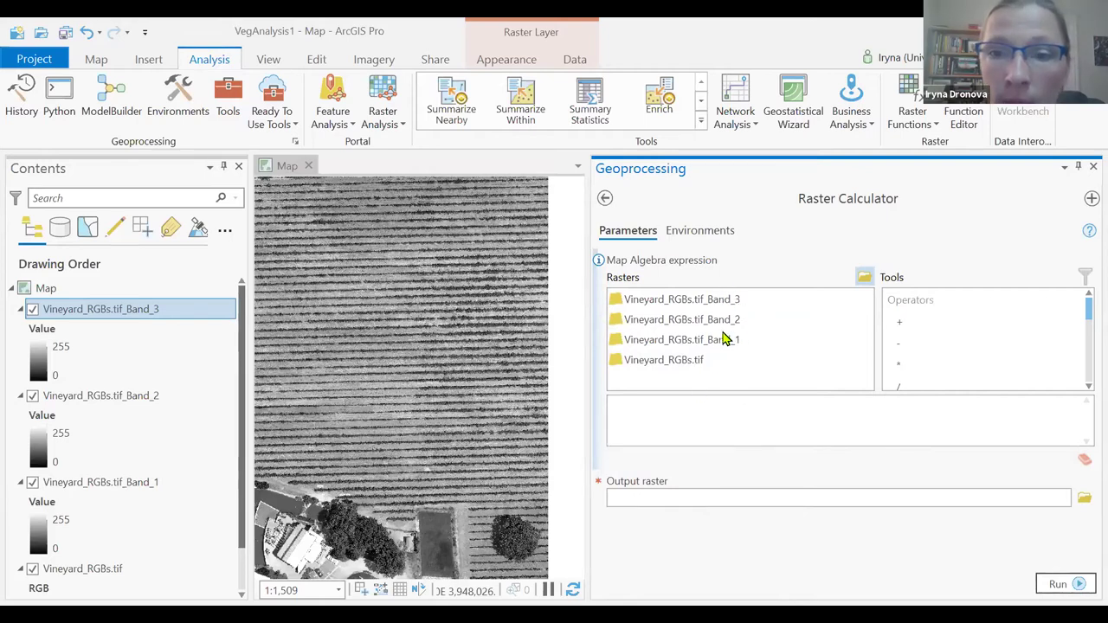
pyautogui.click(727, 362)
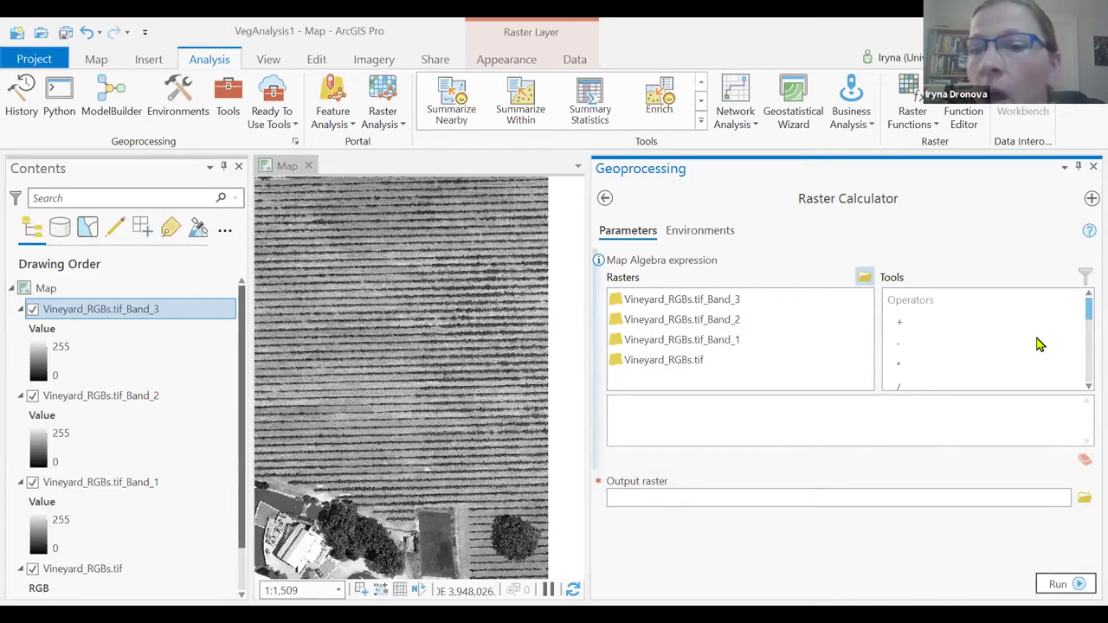
pyautogui.click(987, 326)
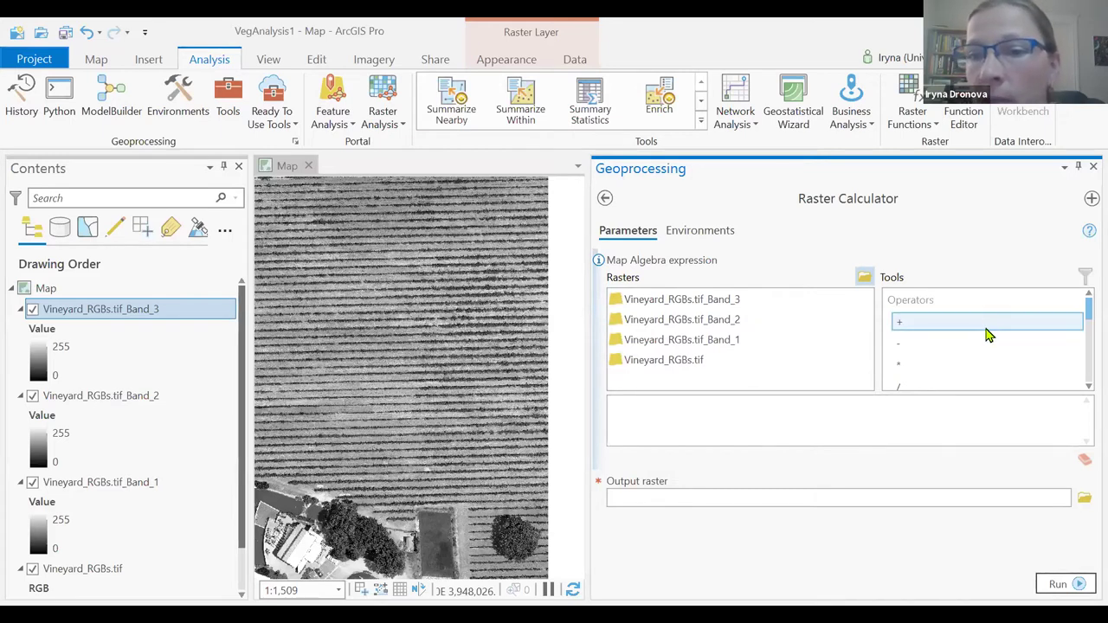
pyautogui.click(1085, 396)
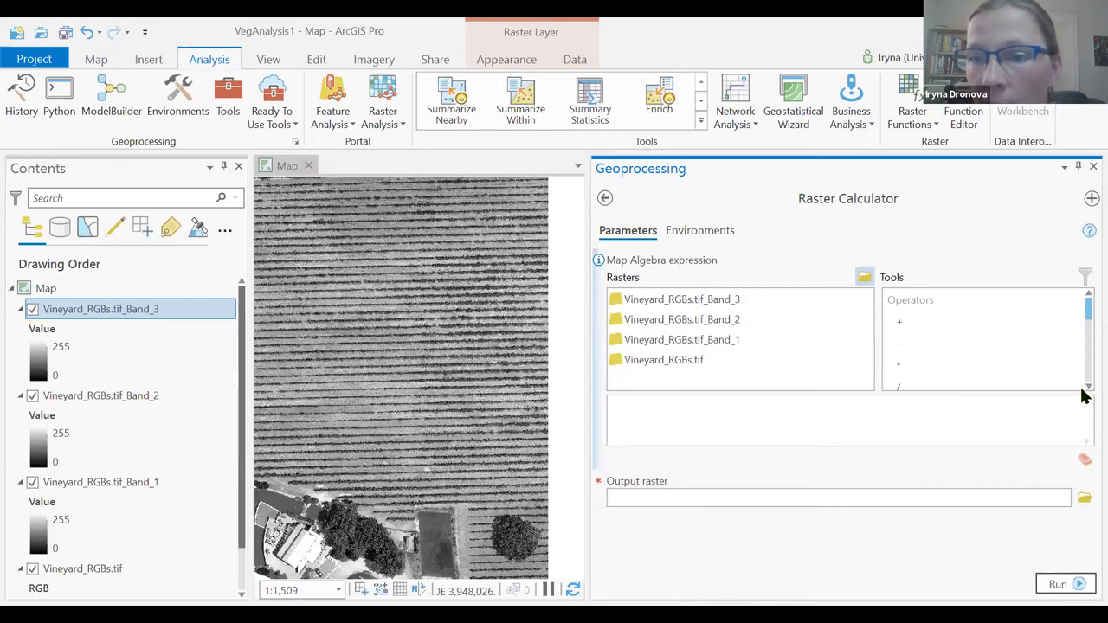
pyautogui.click(1082, 388)
pyautogui.click(1083, 389)
pyautogui.click(1085, 389)
pyautogui.click(1085, 389)
pyautogui.click(1085, 389)
pyautogui.click(1085, 388)
pyautogui.click(1085, 389)
pyautogui.click(1084, 388)
pyautogui.click(1085, 389)
pyautogui.click(1085, 388)
pyautogui.click(1085, 388)
pyautogui.click(1085, 388)
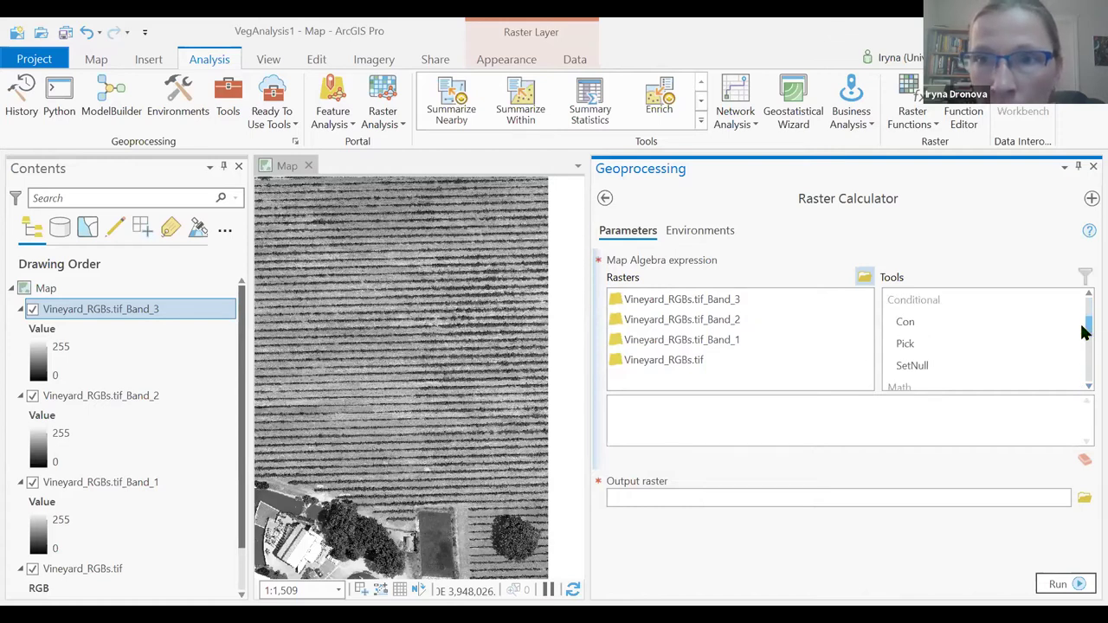
pyautogui.moveTo(1084, 332); pyautogui.dragTo(1084, 299)
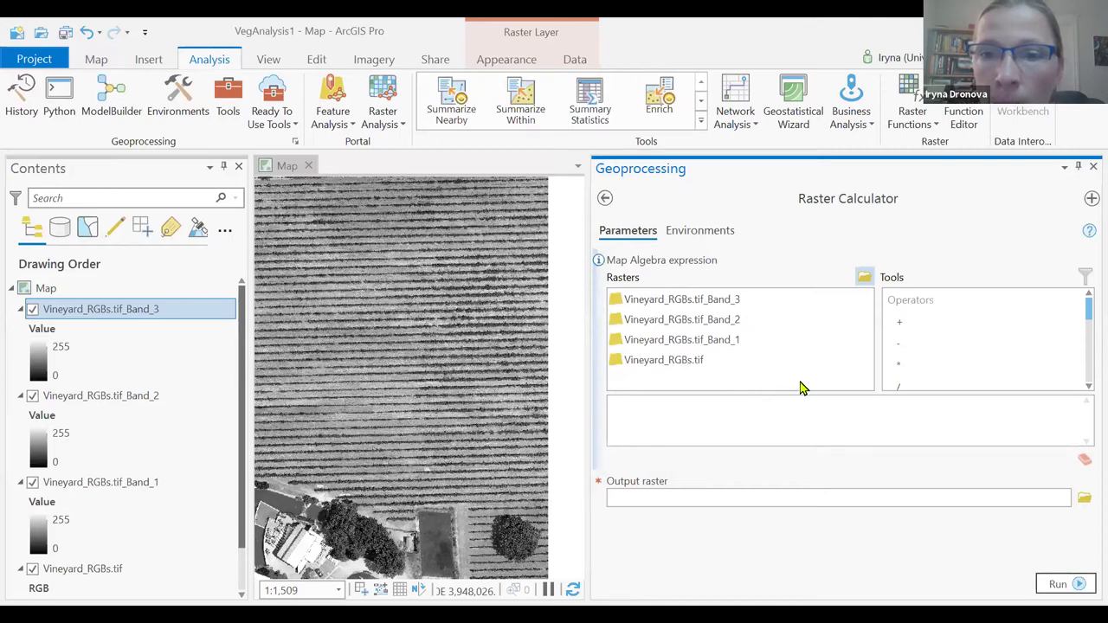
pyautogui.click(709, 303)
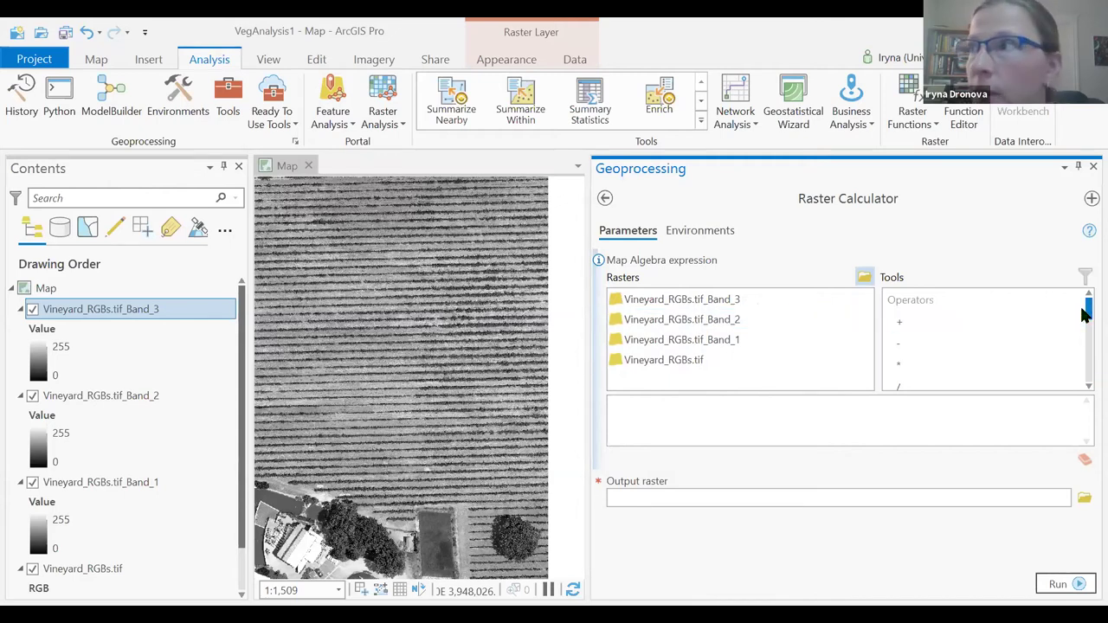
# Step: Start the map algebra expression with a Float function applied to Vineyard_RGBs.tif_Band_2
pyautogui.moveTo(1085, 314); pyautogui.dragTo(1080, 338)
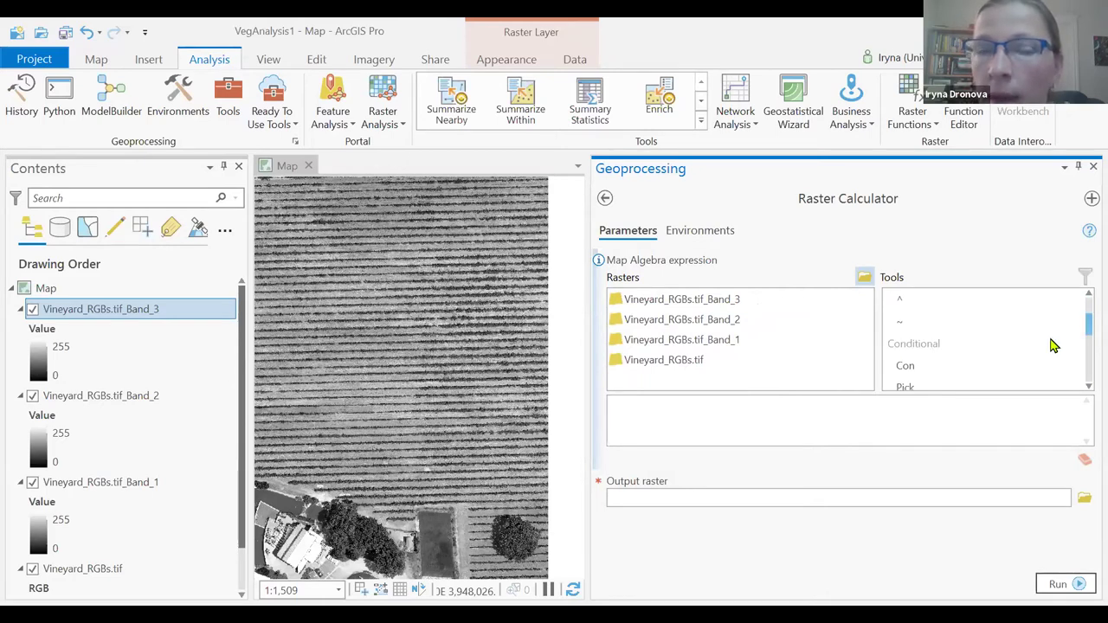
pyautogui.moveTo(792, 320); pyautogui.dragTo(1082, 391)
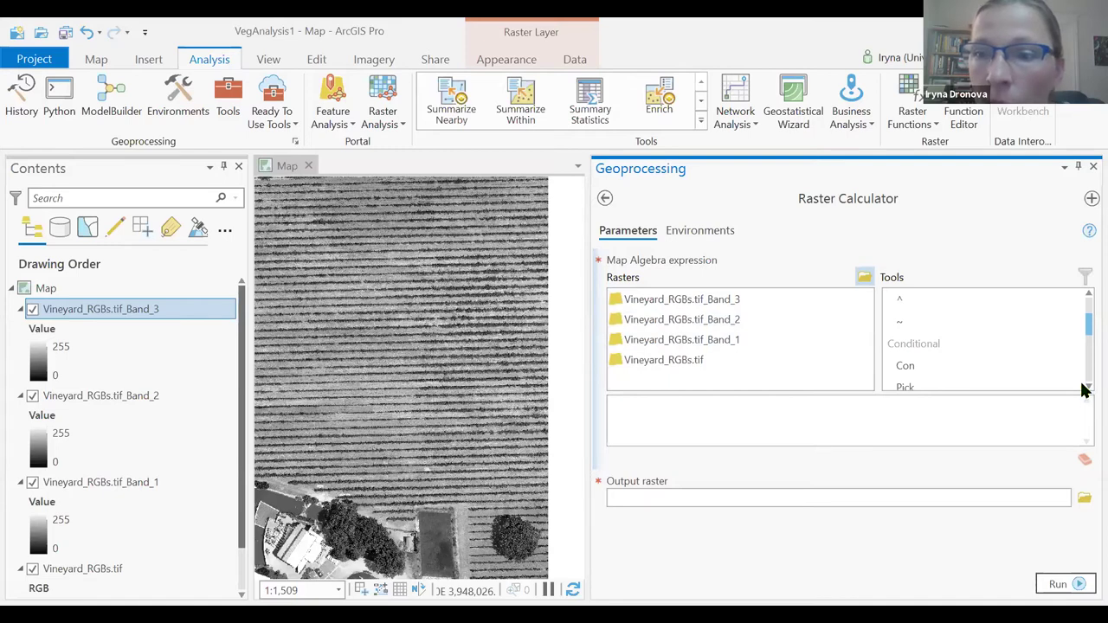
pyautogui.scroll(-2, 1083, 391)
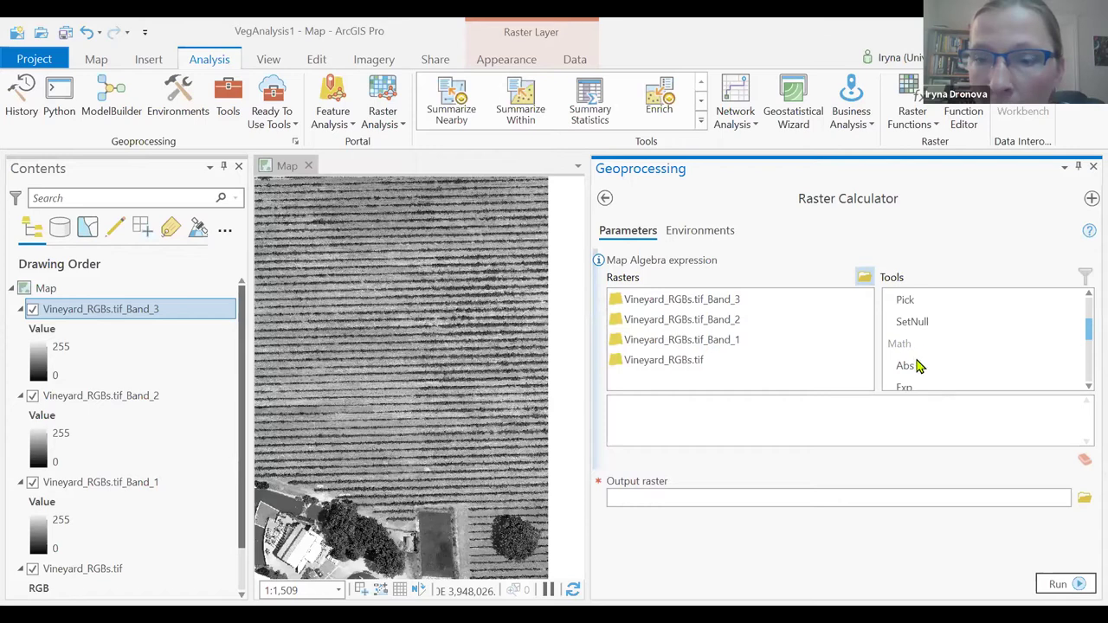
pyautogui.scroll(-2, 1083, 390)
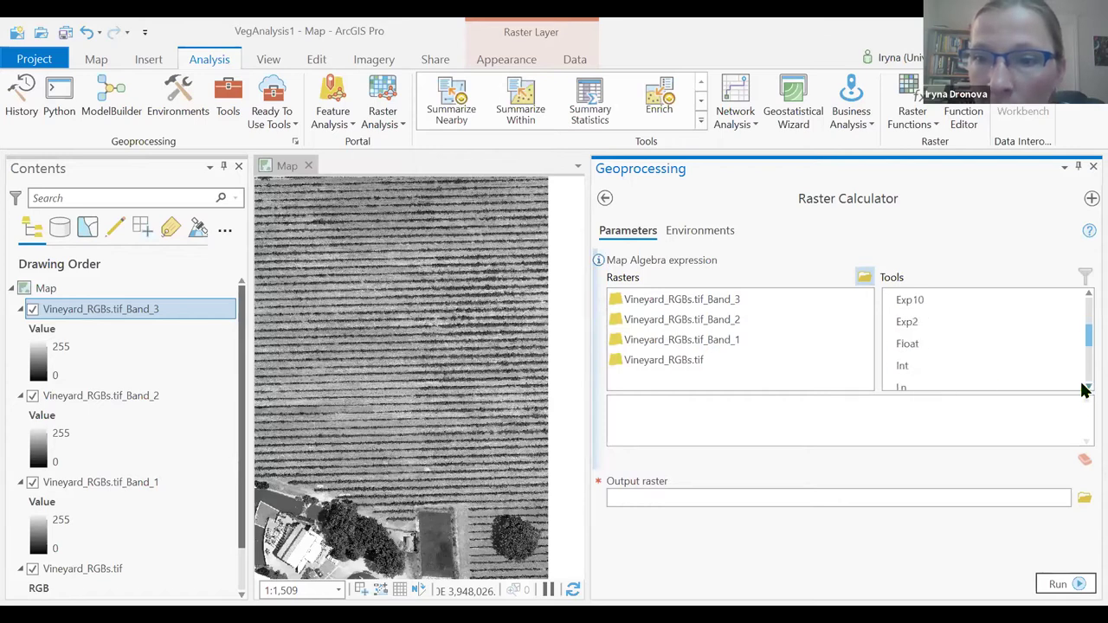
pyautogui.click(933, 344)
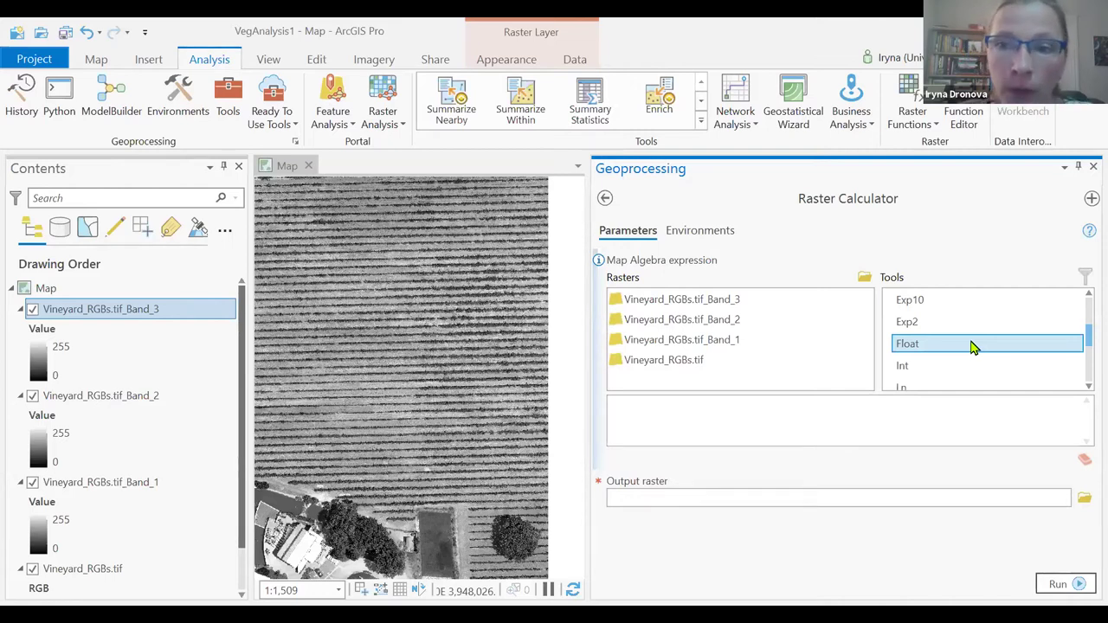
pyautogui.doubleClick(971, 346)
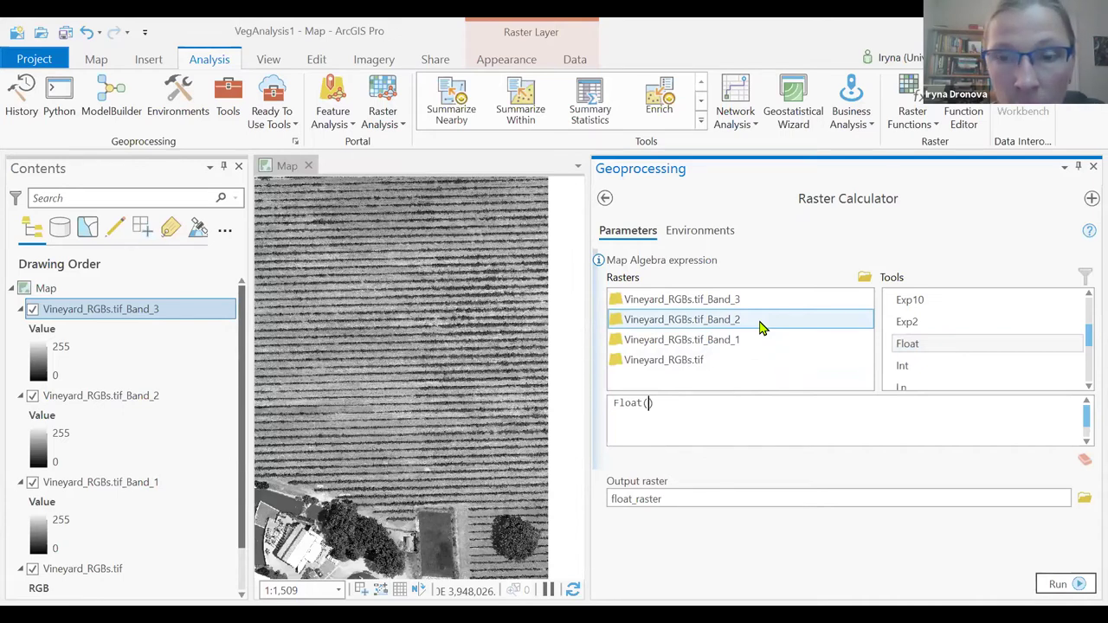
pyautogui.doubleClick(760, 320)
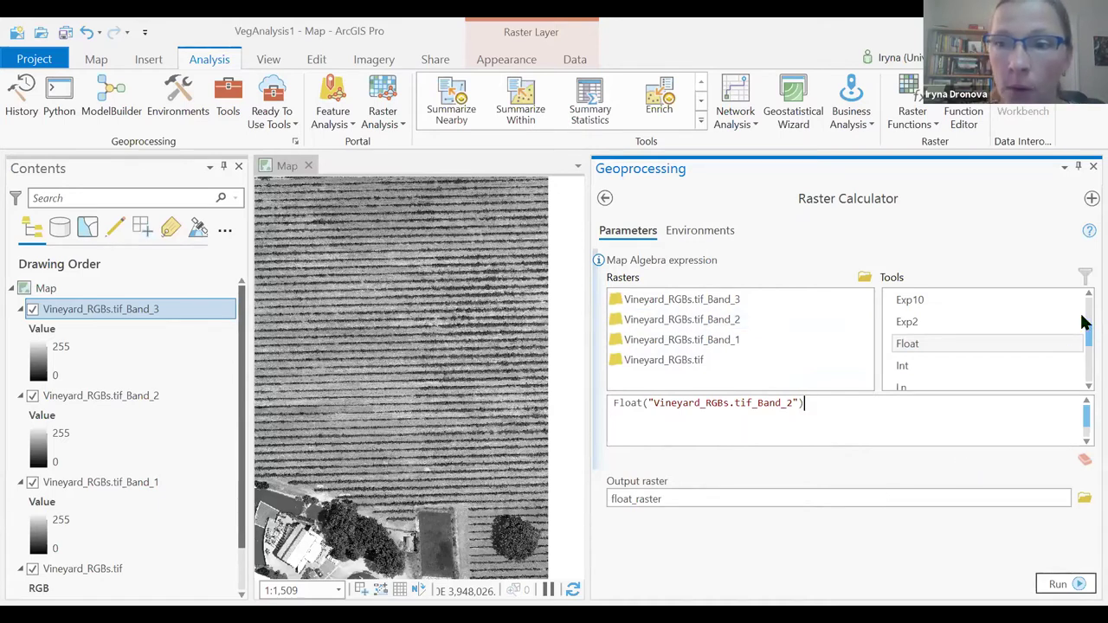
# Step: Append a division operator and an empty pair of parentheses for the denominator, placing the cursor inside them
pyautogui.moveTo(1081, 343); pyautogui.dragTo(1081, 304)
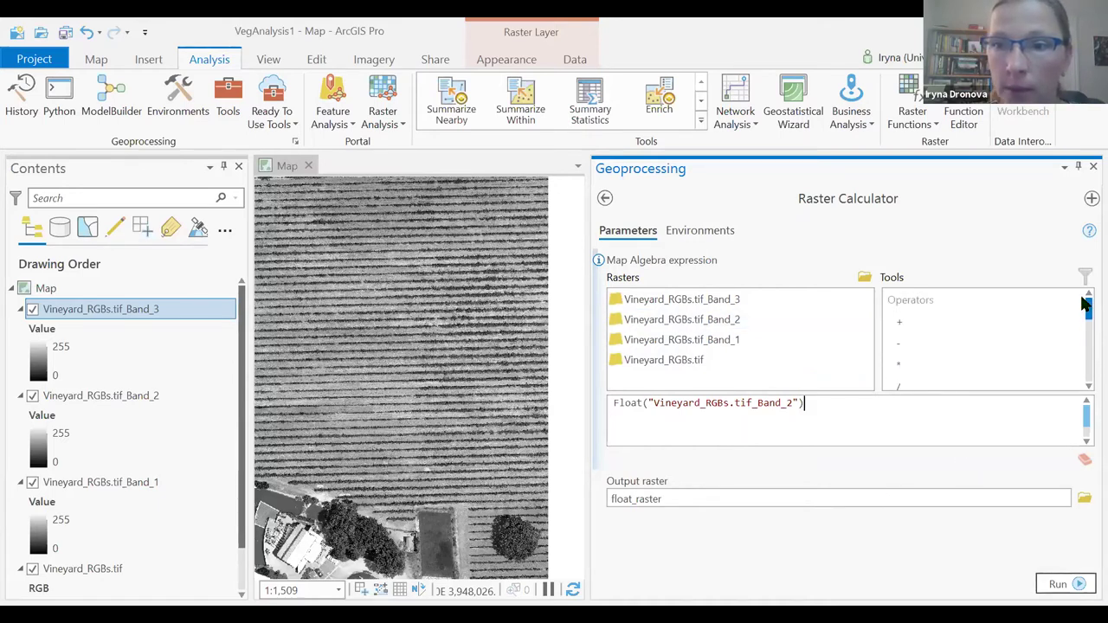
pyautogui.doubleClick(917, 387)
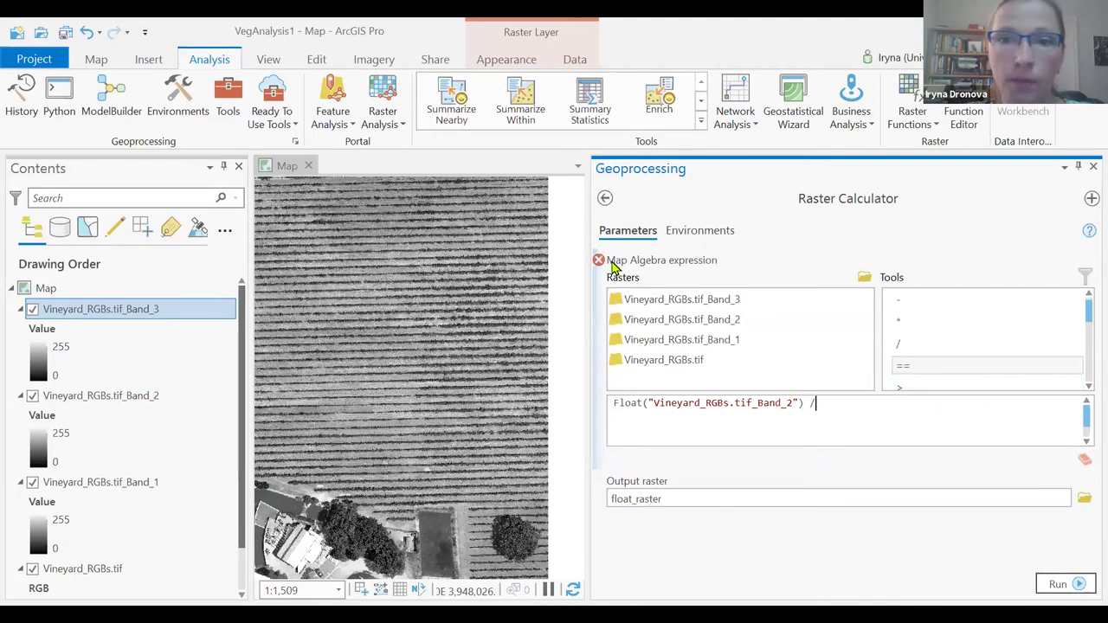
pyautogui.moveTo(602, 264)
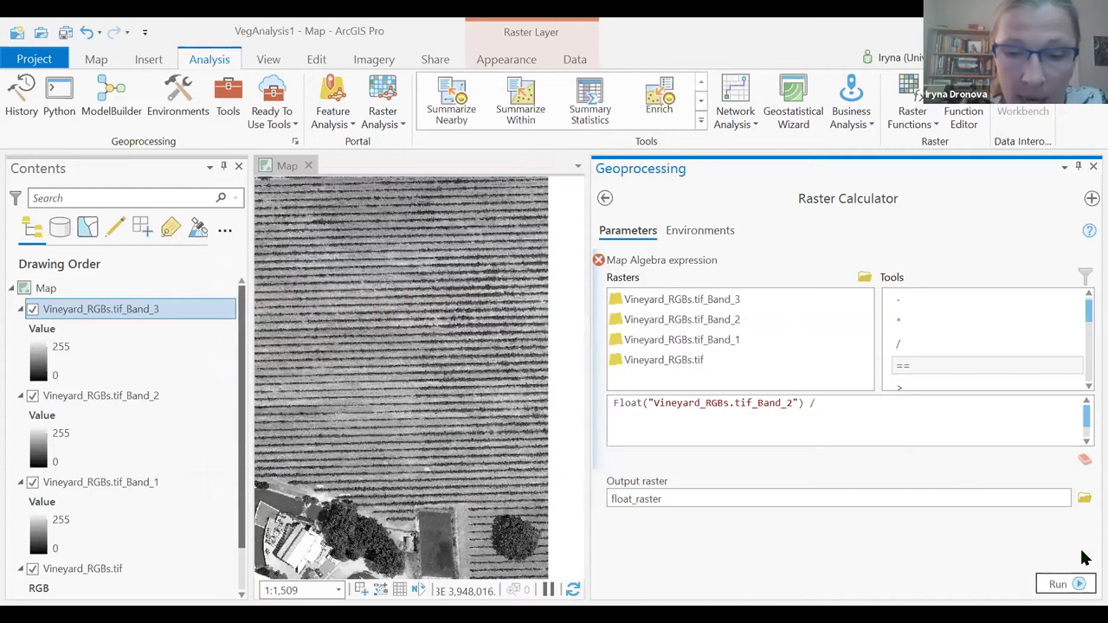
pyautogui.write('()')
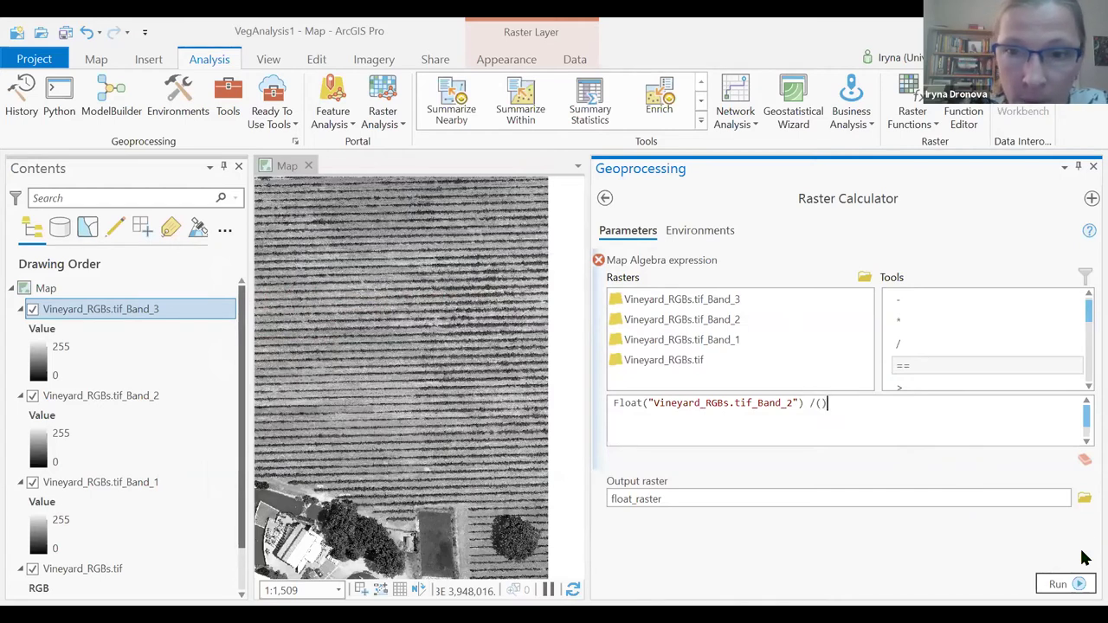
pyautogui.press('Left')
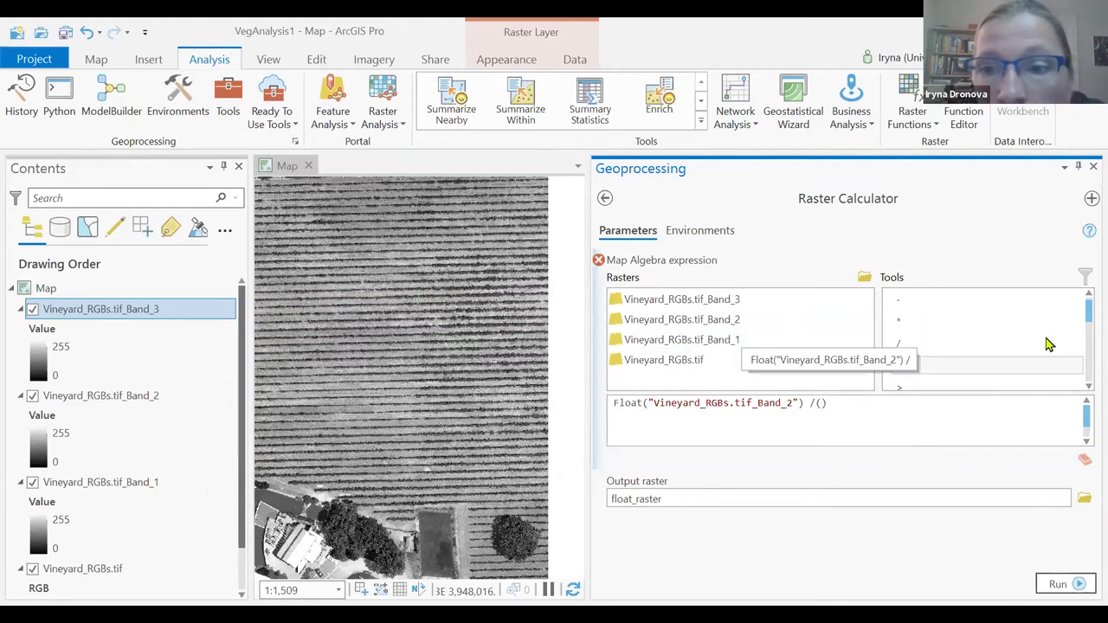
# Step: Insert a Float function applied to Vineyard_RGBs.tif_Band_1 inside the denominator's parentheses
pyautogui.moveTo(1083, 310); pyautogui.dragTo(1085, 331)
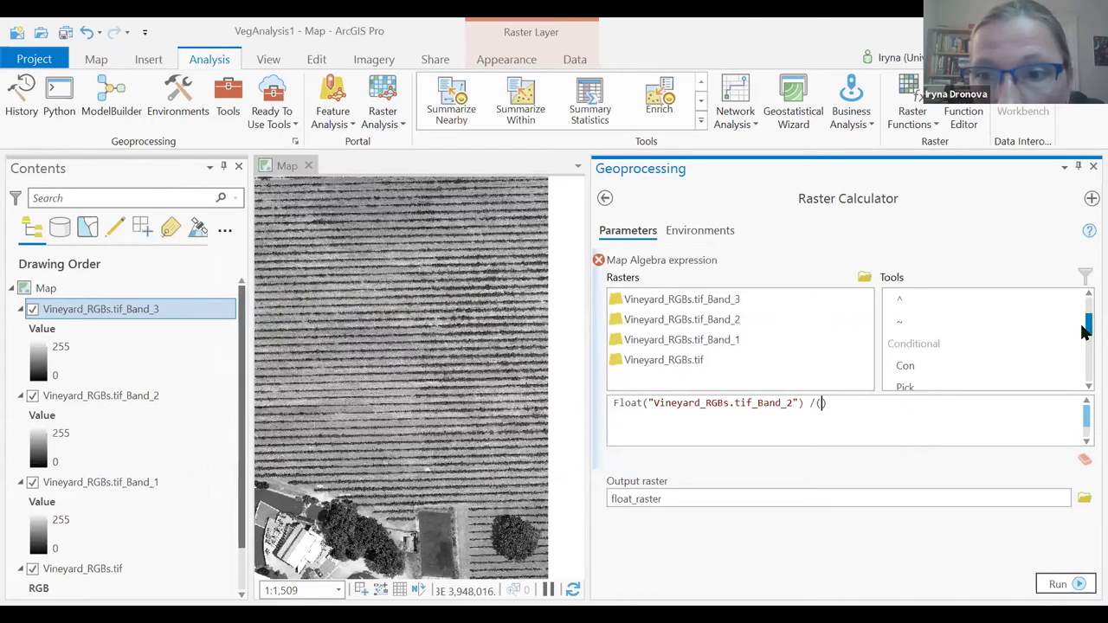
pyautogui.click(1083, 389)
pyautogui.click(1083, 390)
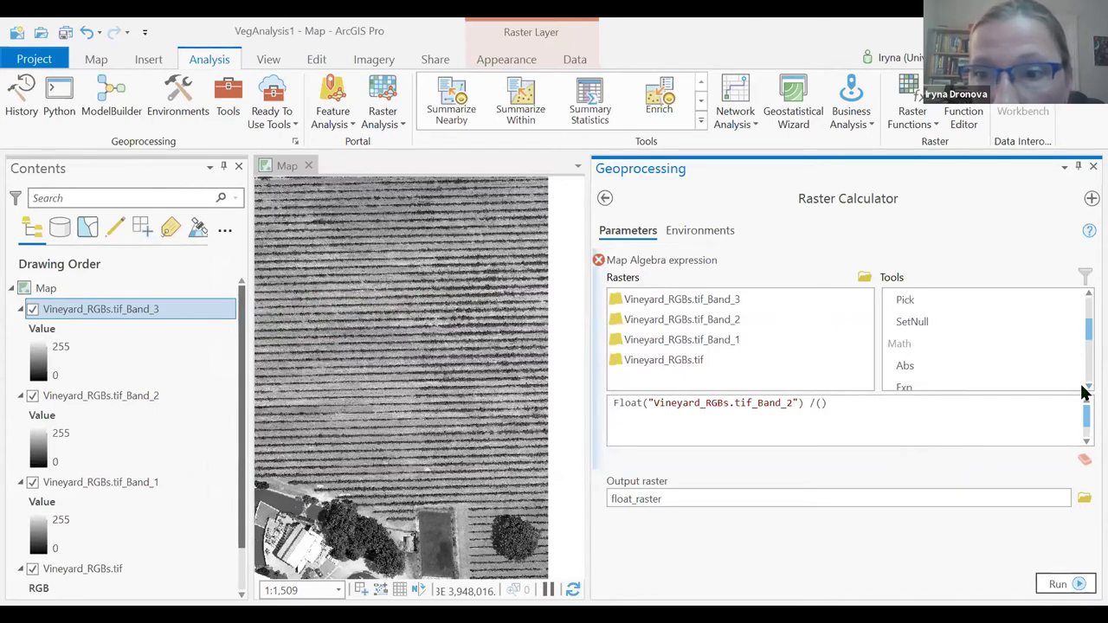
pyautogui.click(1083, 389)
pyautogui.click(1083, 390)
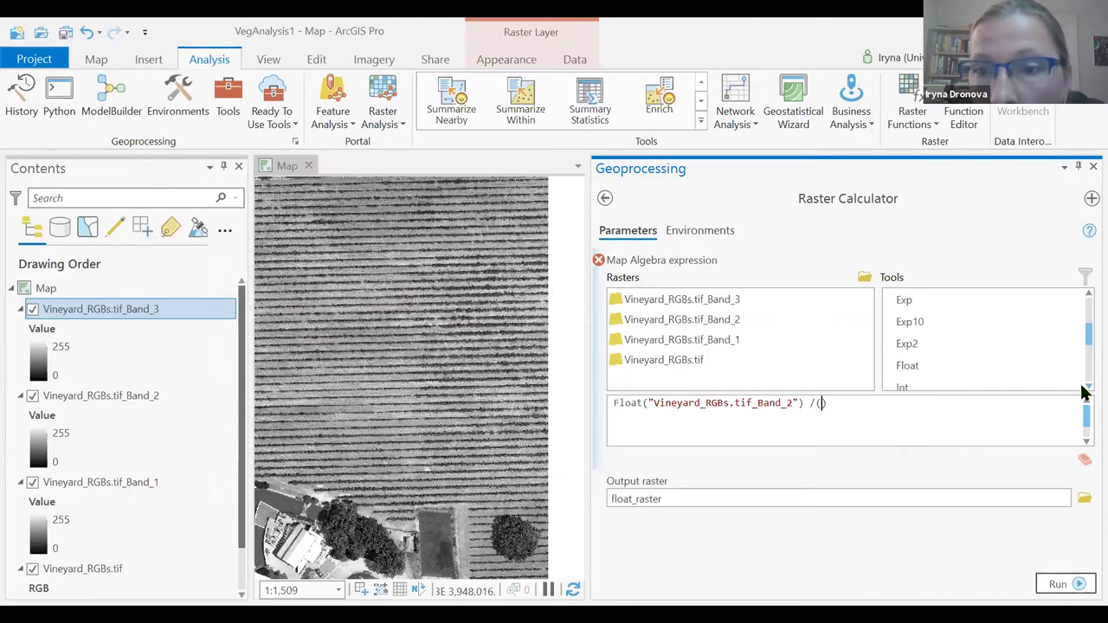
pyautogui.scroll(-1, 1024, 390)
pyautogui.click(950, 347)
pyautogui.doubleClick(949, 345)
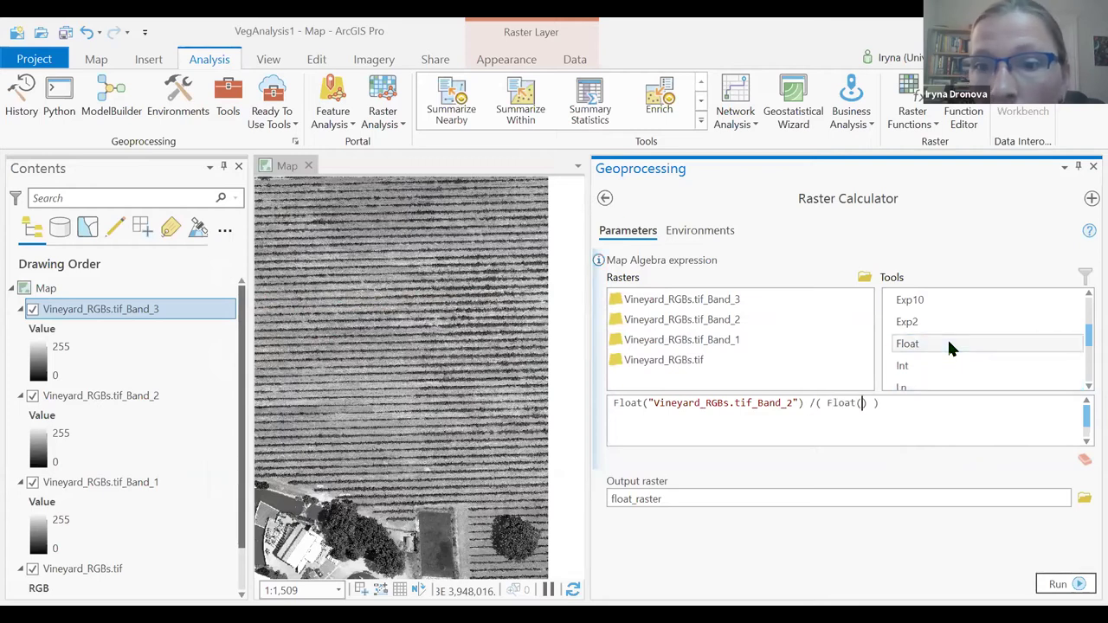
pyautogui.doubleClick(727, 341)
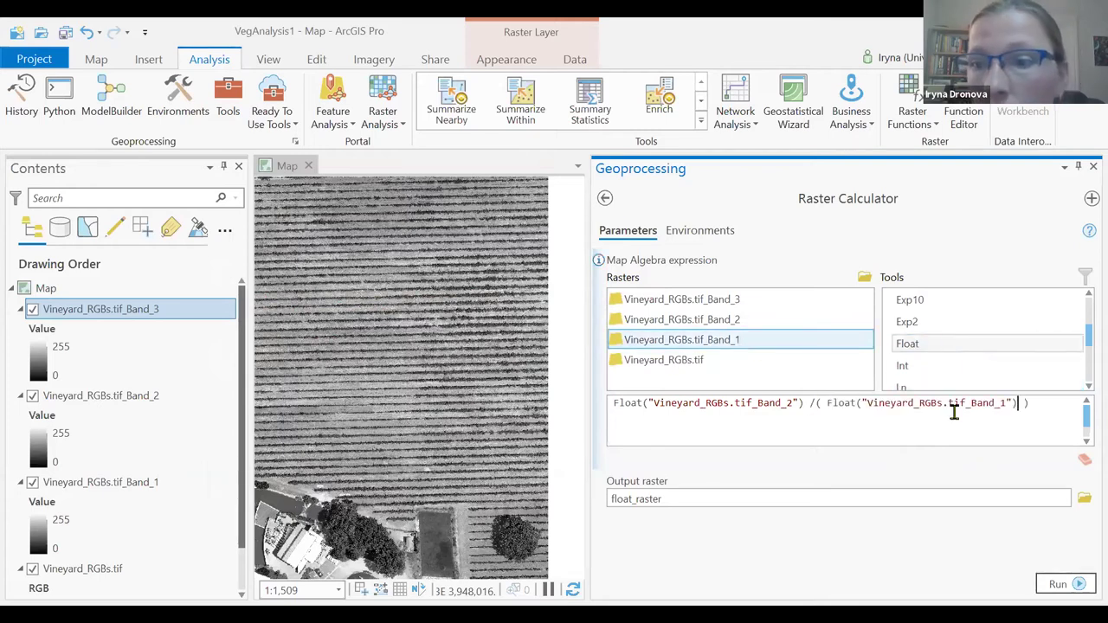
# Step: Add a plus operator and a Float function applied to Vineyard_RGBs.tif_Band_2 after the Band_1 term in the denominator
pyautogui.moveTo(1081, 338); pyautogui.dragTo(1085, 306)
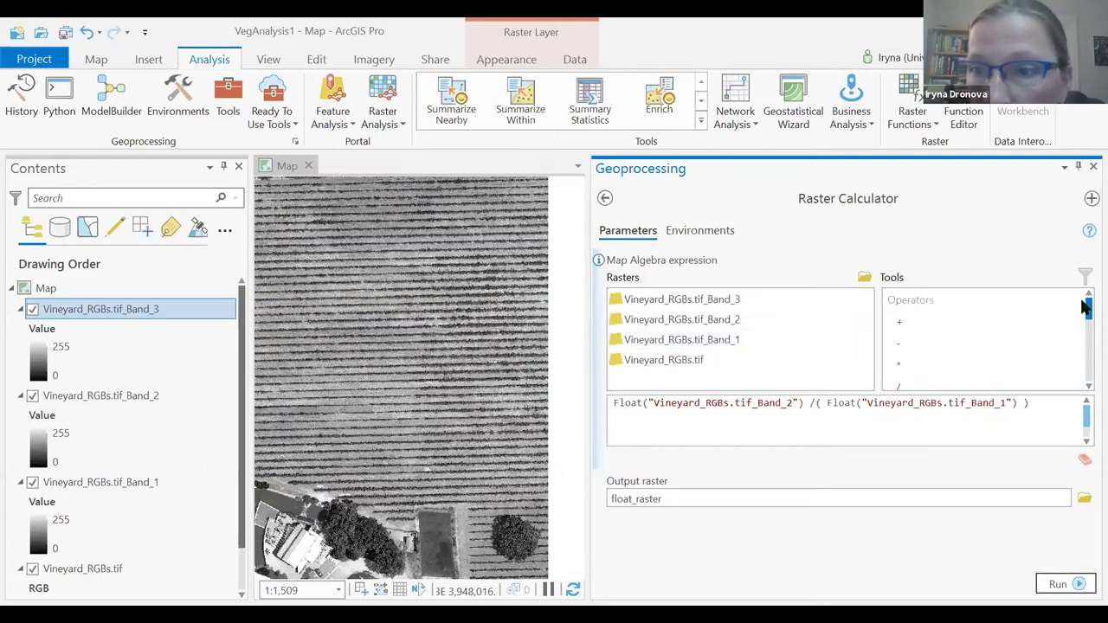
pyautogui.click(931, 324)
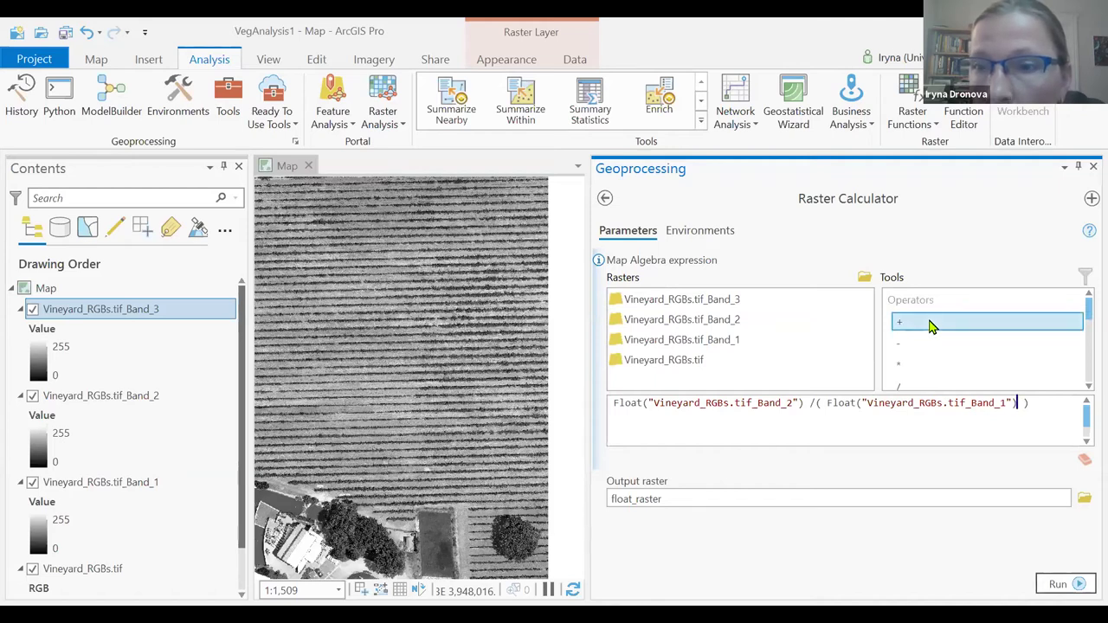
pyautogui.doubleClick(931, 324)
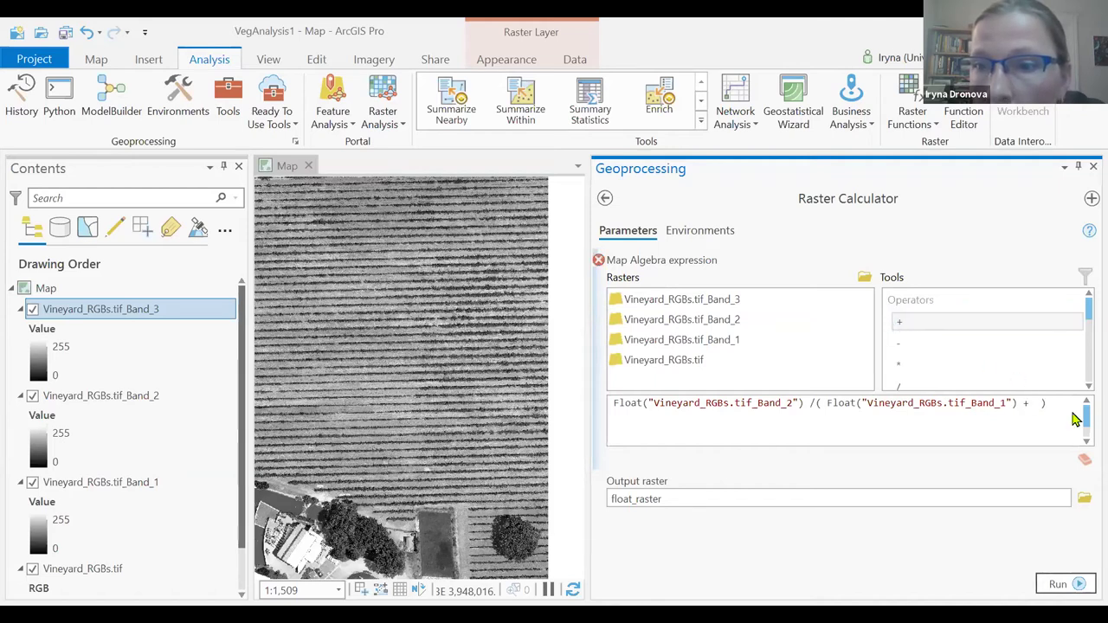
pyautogui.moveTo(1085, 313); pyautogui.dragTo(1085, 342)
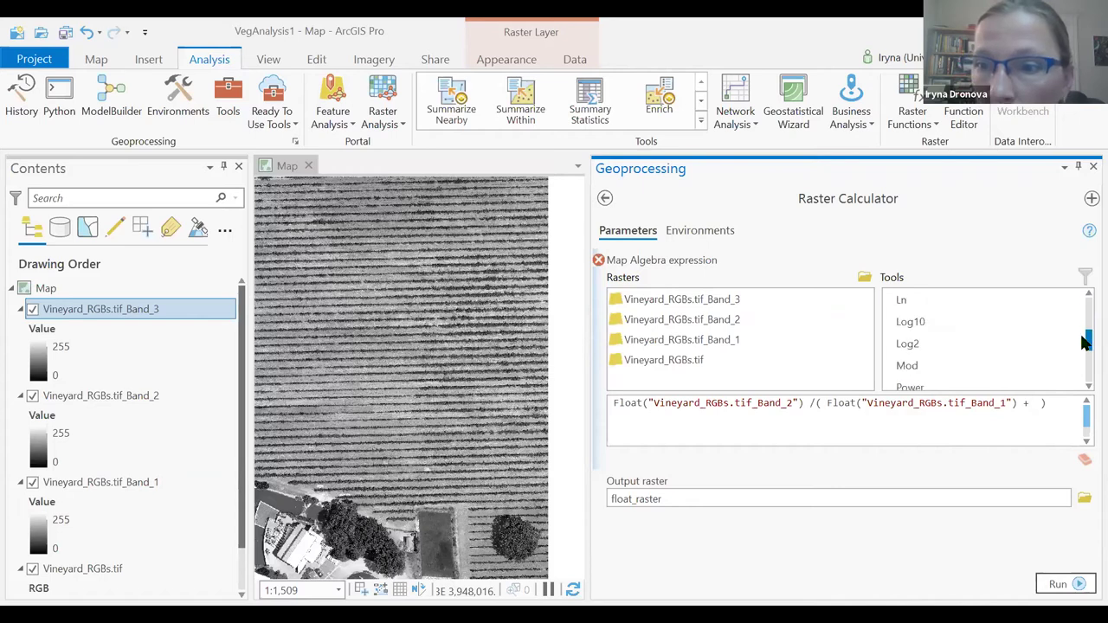
pyautogui.scroll(1, 1068, 339)
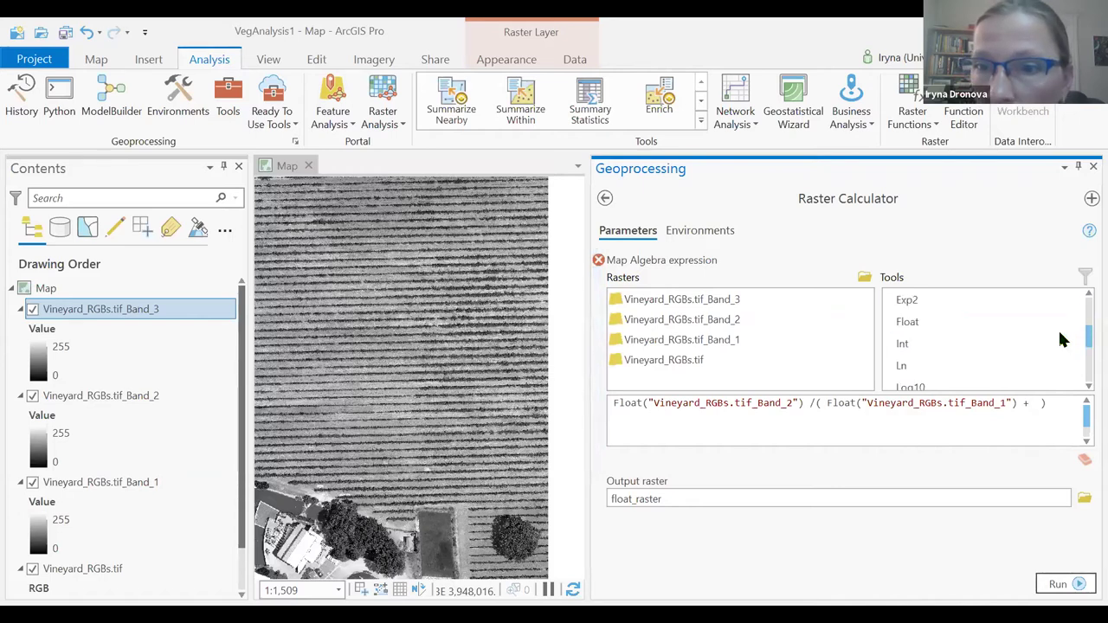
pyautogui.click(1005, 324)
pyautogui.doubleClick(1004, 324)
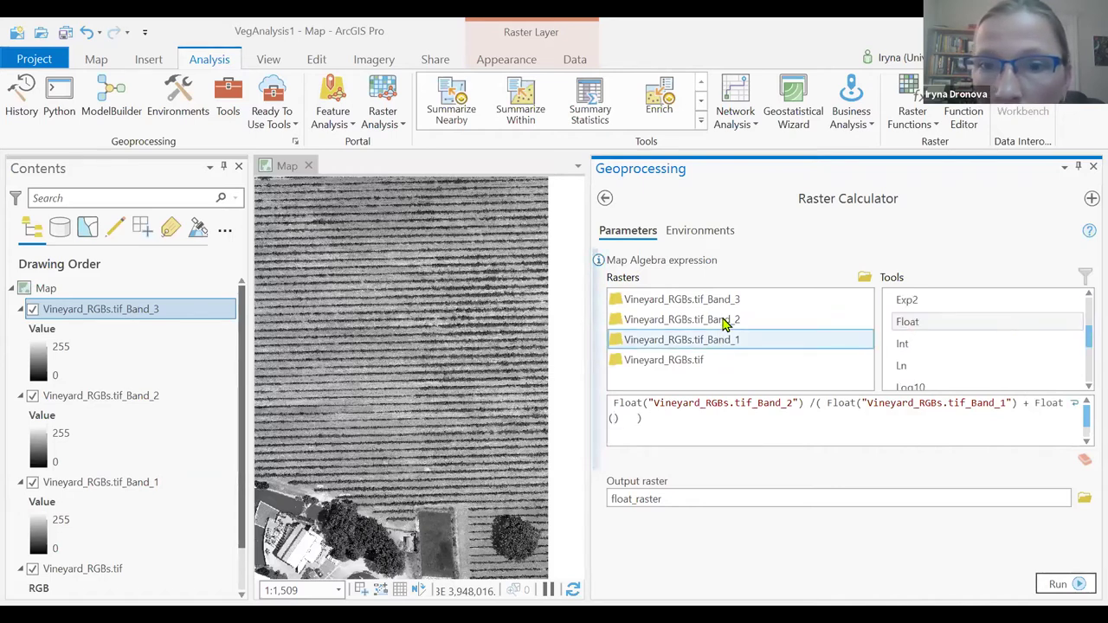
pyautogui.doubleClick(726, 320)
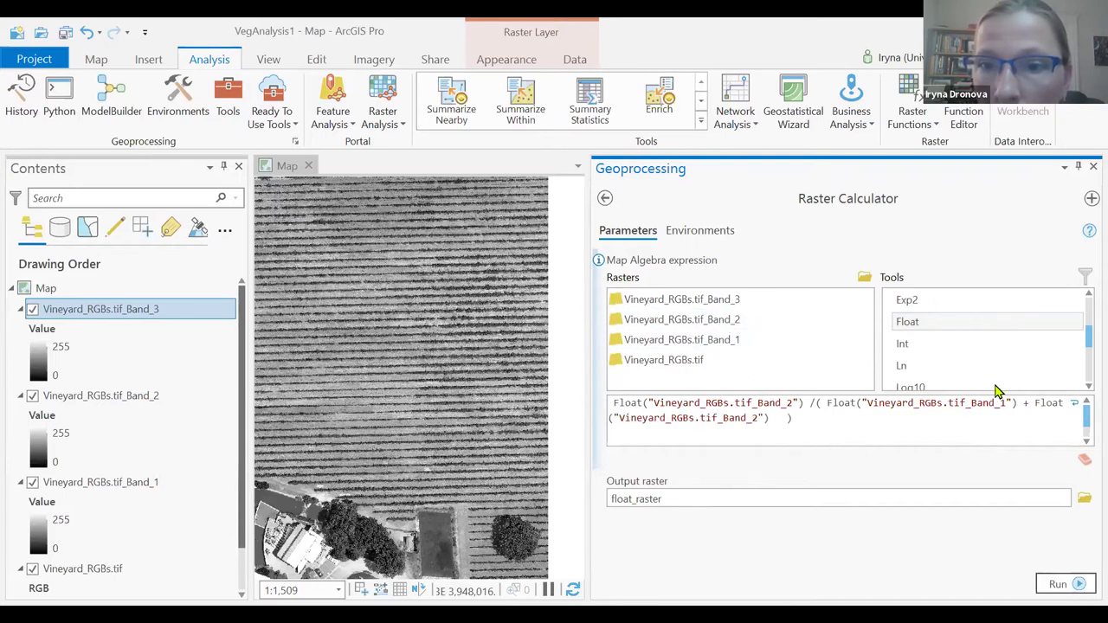
# Step: Add another plus operator and a Float function applied to Vineyard_RGBs.tif_Band_3 to complete the denominator
pyautogui.moveTo(1085, 338); pyautogui.dragTo(1082, 302)
pyautogui.doubleClick(925, 323)
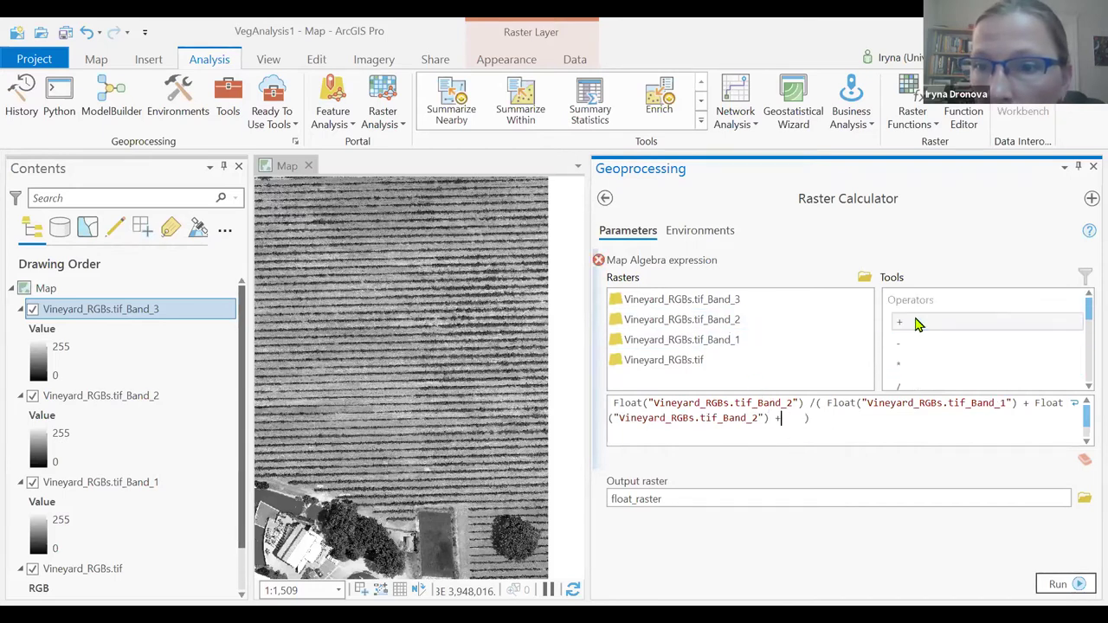
pyautogui.click(1088, 387)
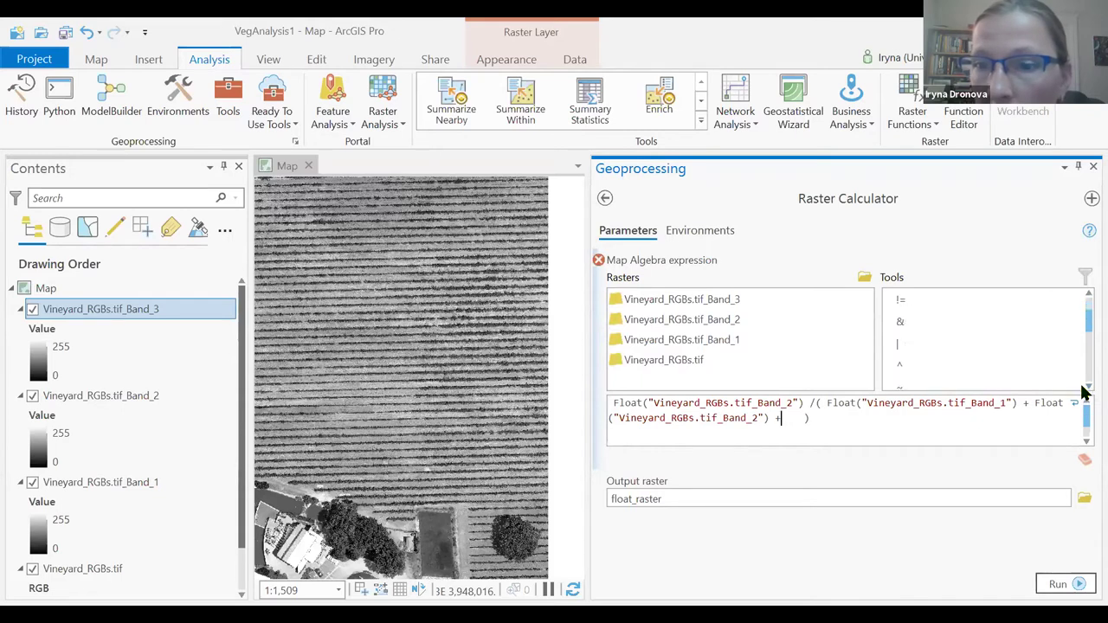
pyautogui.click(1088, 387)
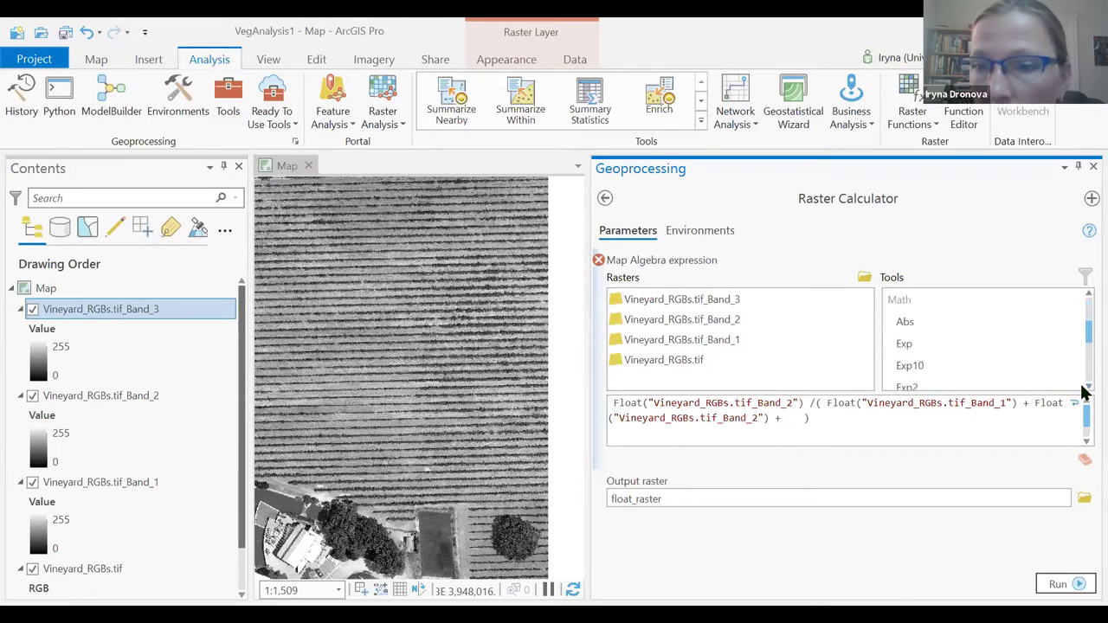
pyautogui.click(1087, 387)
pyautogui.click(935, 347)
pyautogui.doubleClick(935, 347)
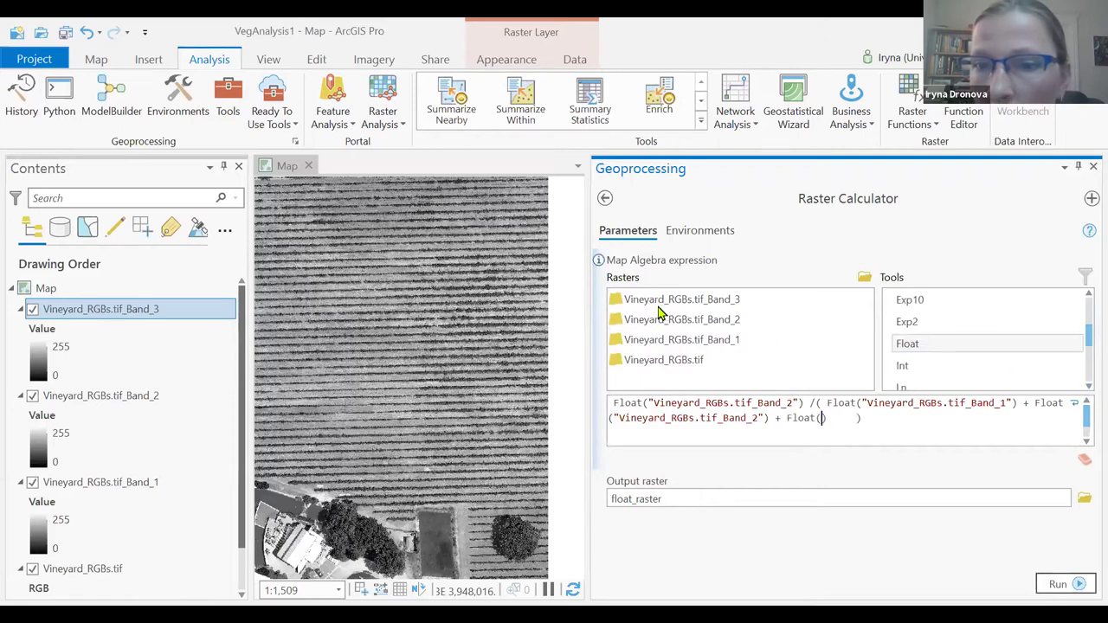
pyautogui.doubleClick(708, 301)
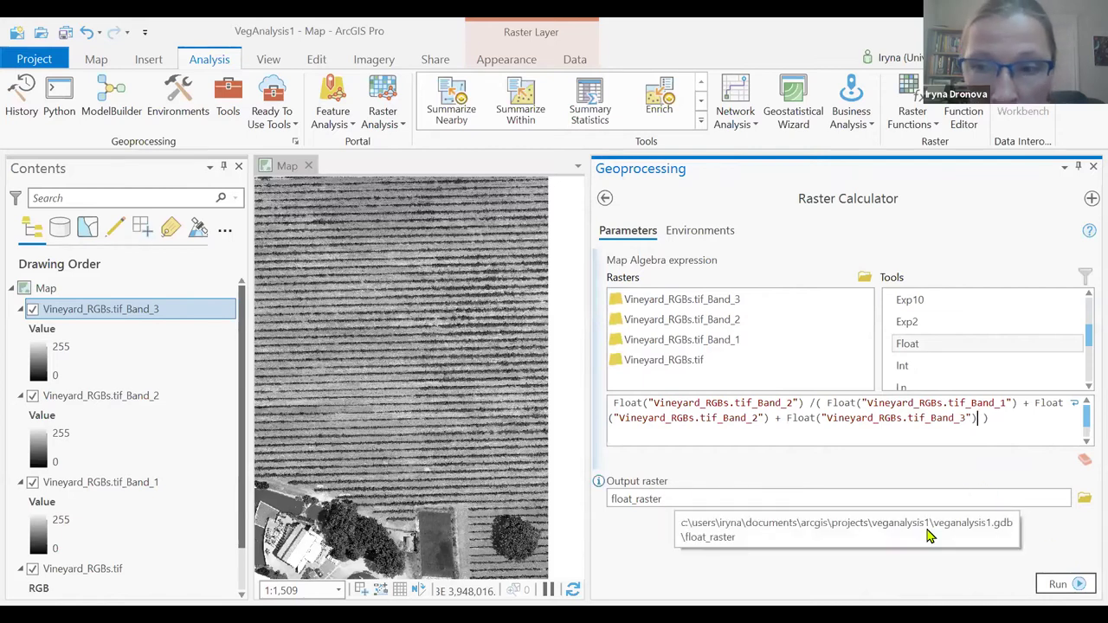
# Step: Rename the output raster in the veganalysis1 geodatabase to gcc and run the Raster Calculator
pyautogui.click(838, 499)
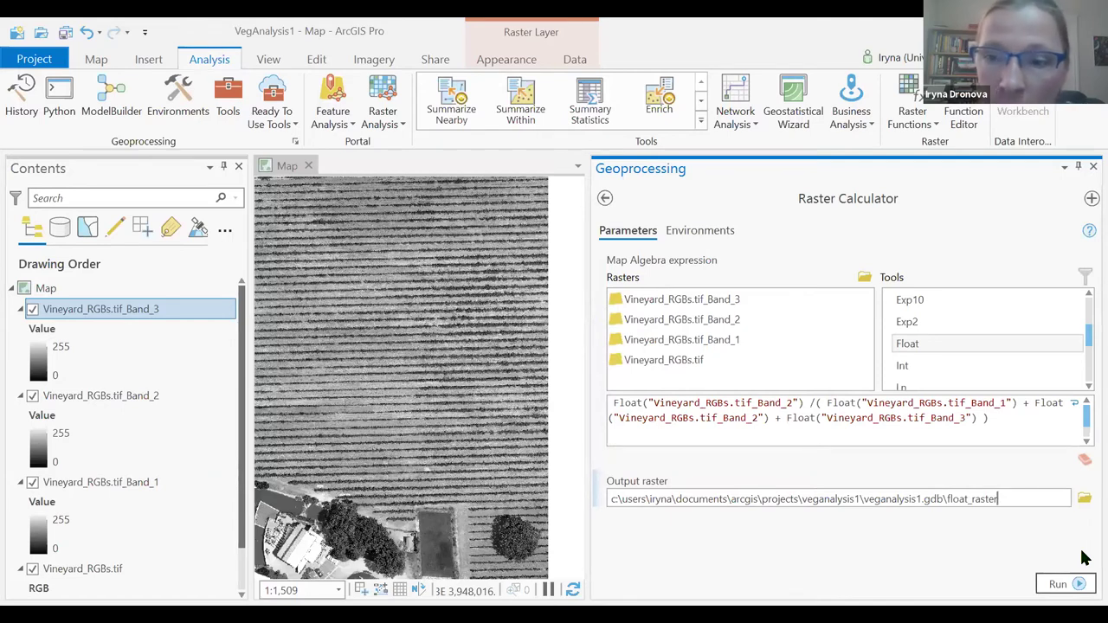
pyautogui.press('BackSpace')
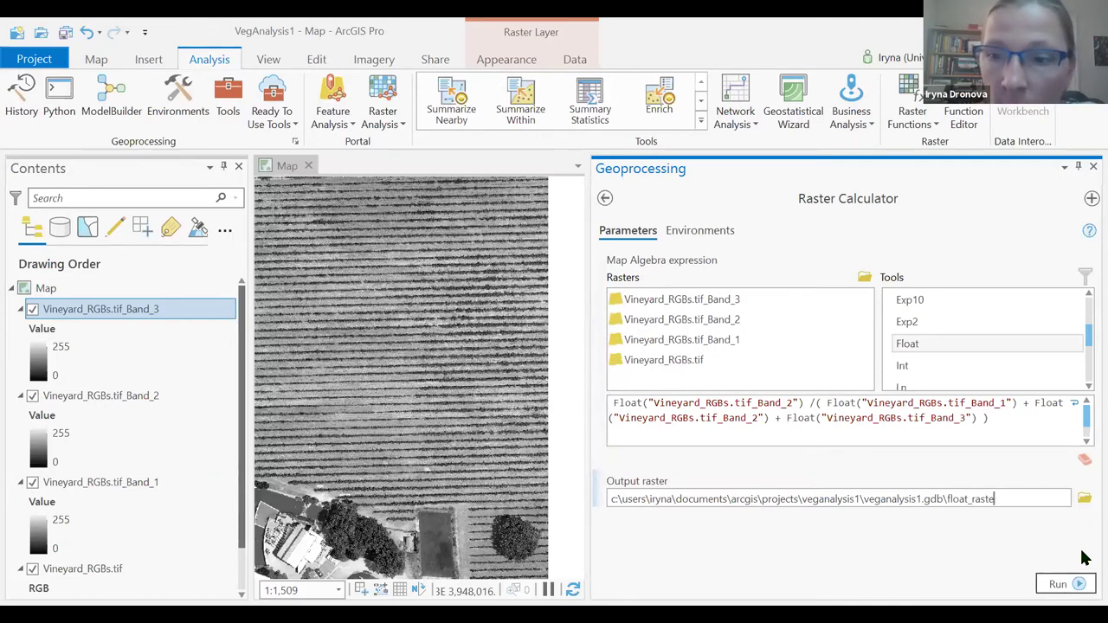
pyautogui.press('BackSpace')
pyautogui.press('BackSpace')
pyautogui.press('BackSpace')
pyautogui.press('BackSpace')
pyautogui.press('BackSpace')
pyautogui.press('BackSpace')
pyautogui.press('BackSpace')
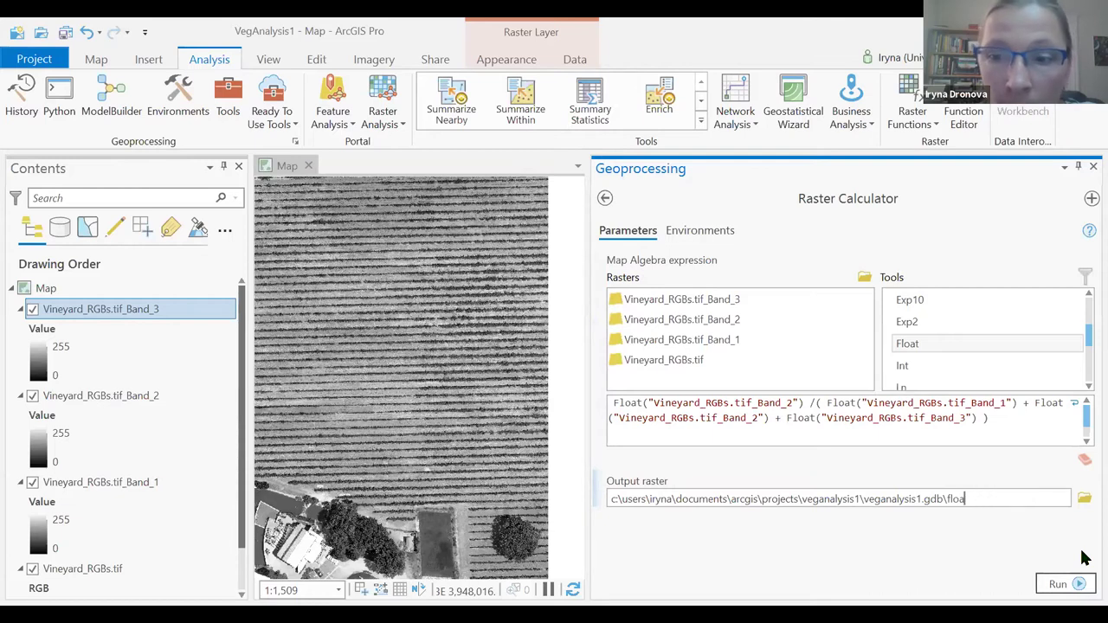
pyautogui.press('BackSpace')
pyautogui.press('BackSpace')
pyautogui.press('BackSpace')
pyautogui.press('BackSpace')
pyautogui.write('gcc')
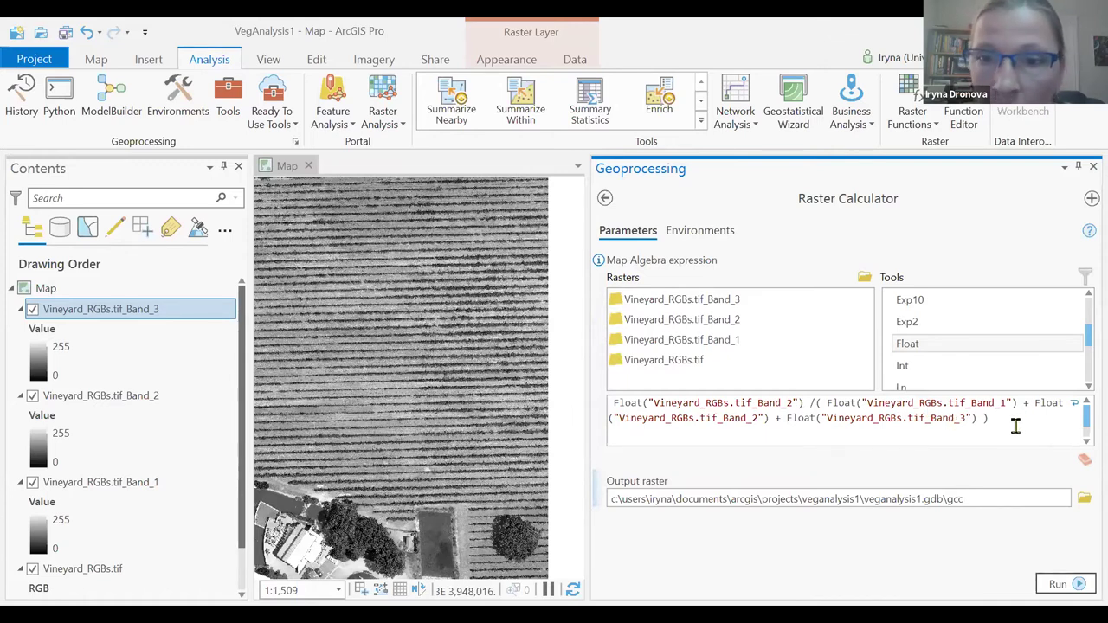
pyautogui.click(1058, 585)
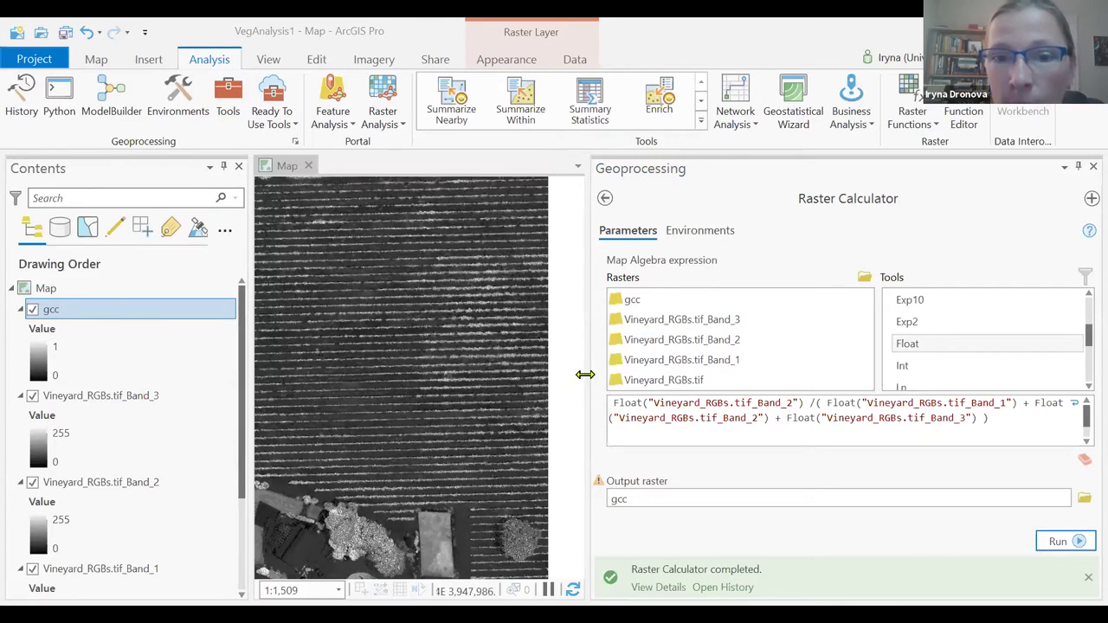
# Step: Widen the map view and zoom to the full extent of the gcc layer
pyautogui.moveTo(585, 374); pyautogui.dragTo(829, 378)
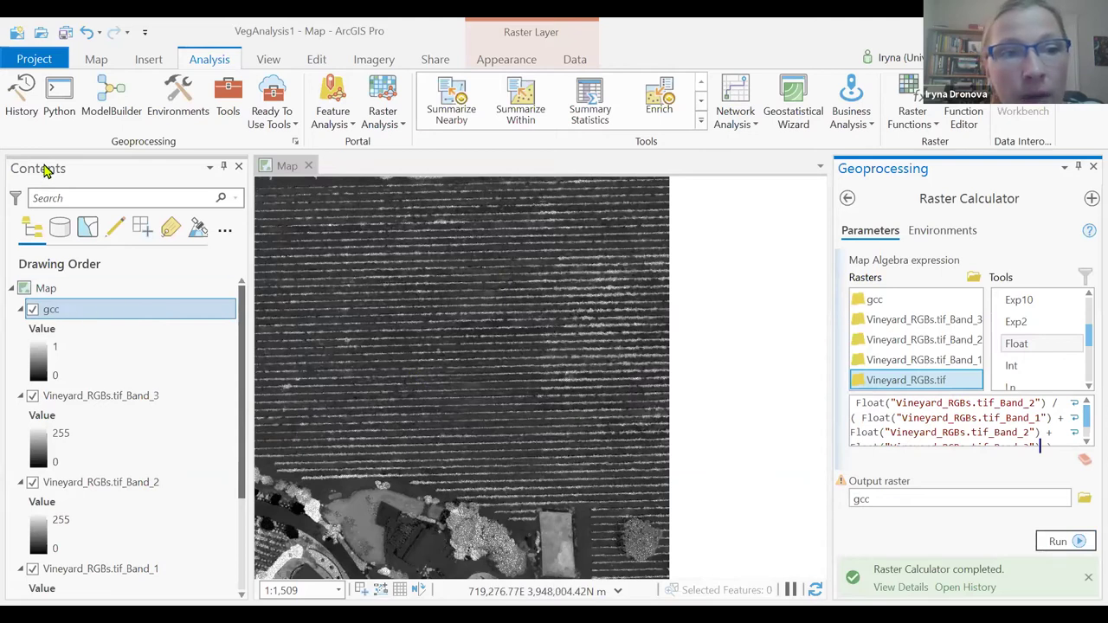
pyautogui.click(47, 317)
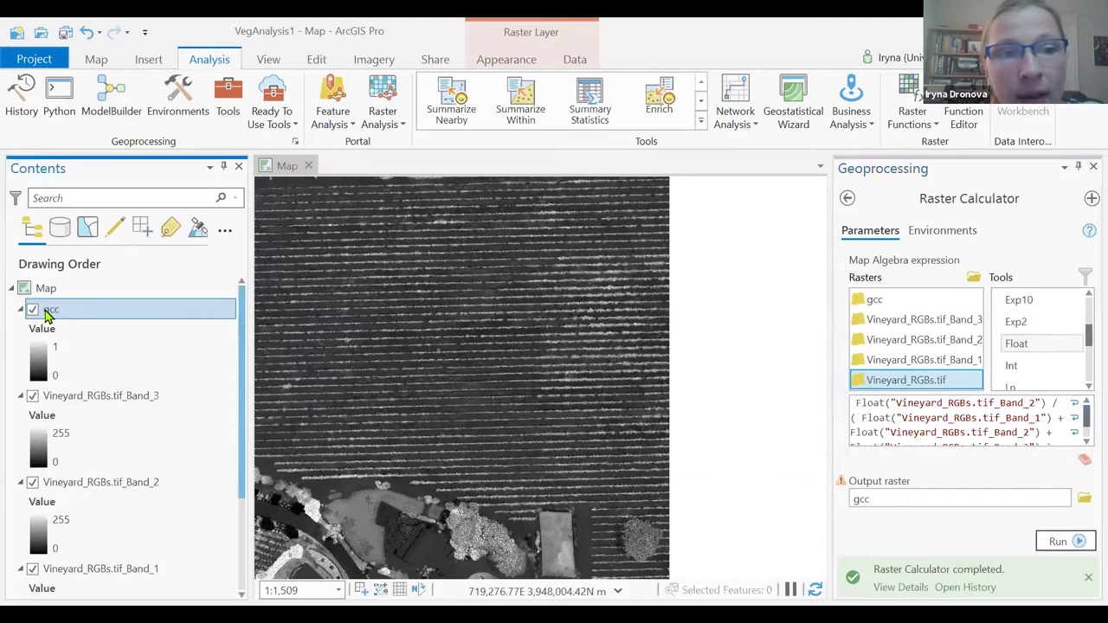
pyautogui.rightClick(49, 314)
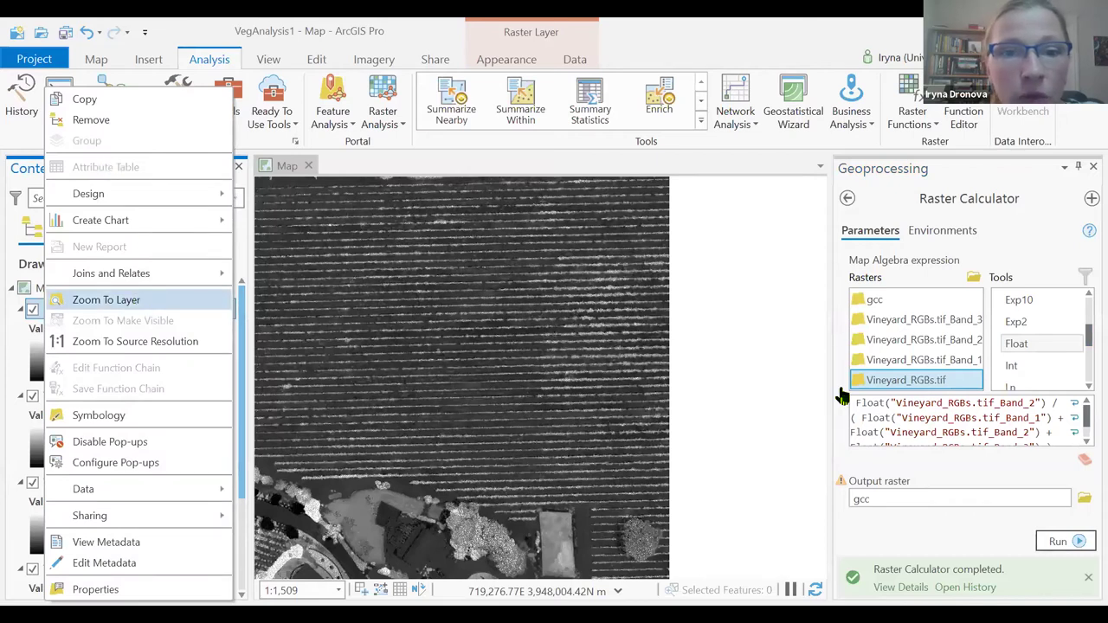
pyautogui.click(106, 299)
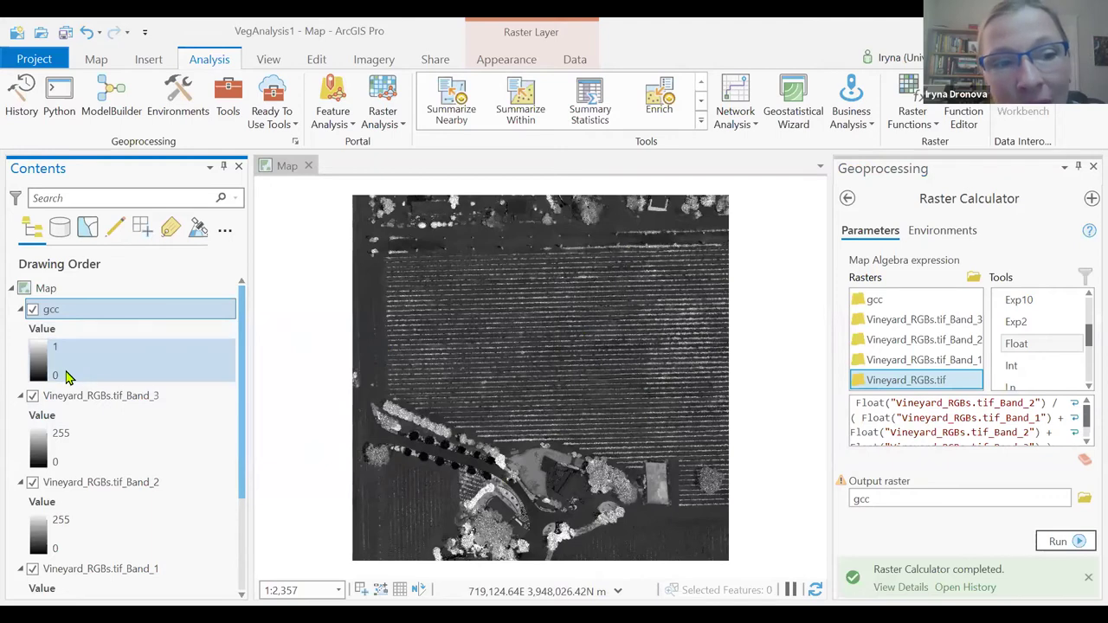
# Step: Symbolize the gcc layer with the Red-Yellow-Green (Continuous) color scheme and the Histogram Equalize stretch type
pyautogui.rightClick(106, 319)
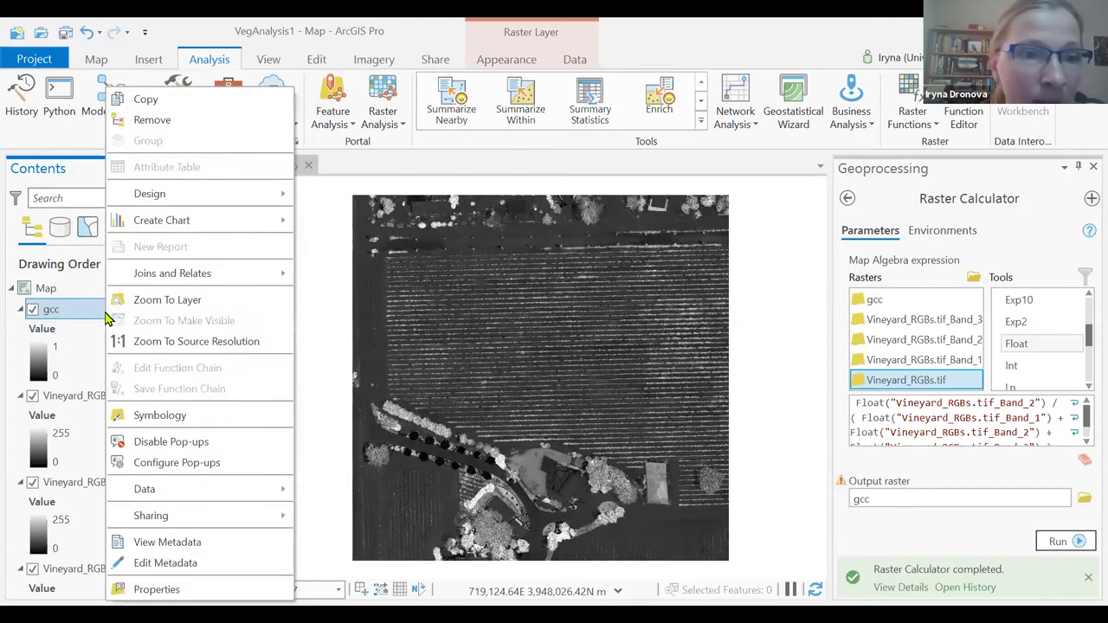
pyautogui.click(159, 416)
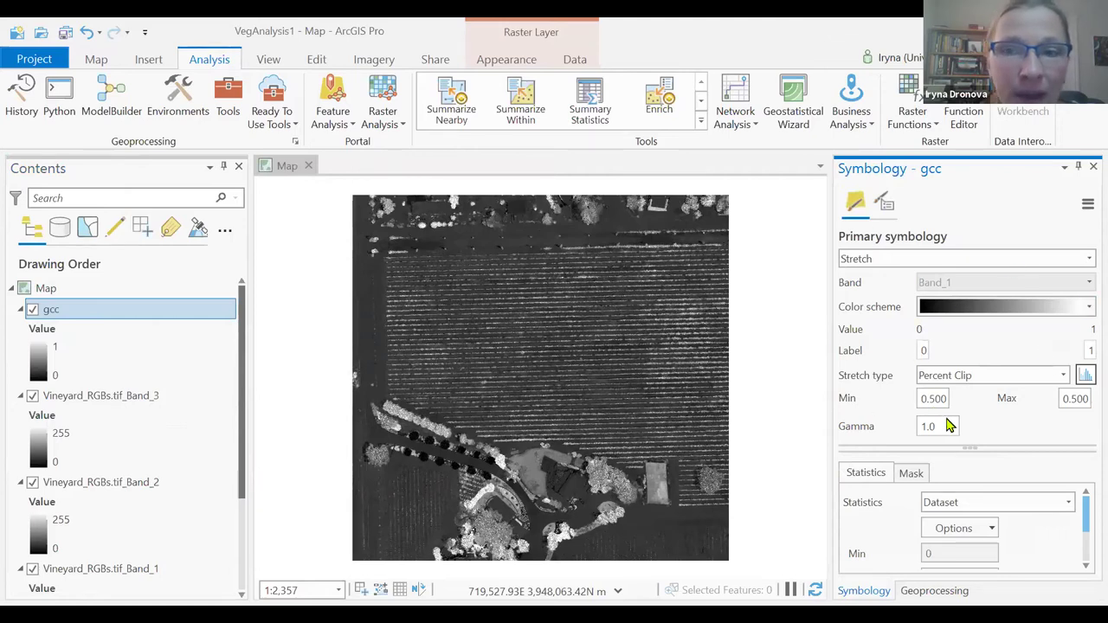
pyautogui.click(1087, 308)
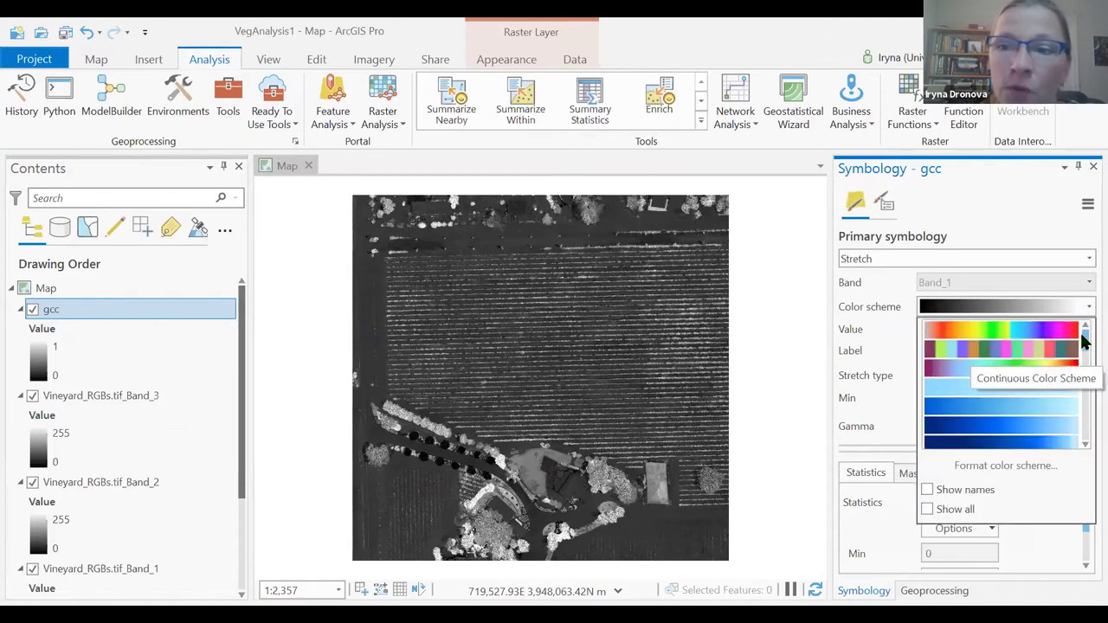
pyautogui.moveTo(1084, 344); pyautogui.dragTo(1082, 424)
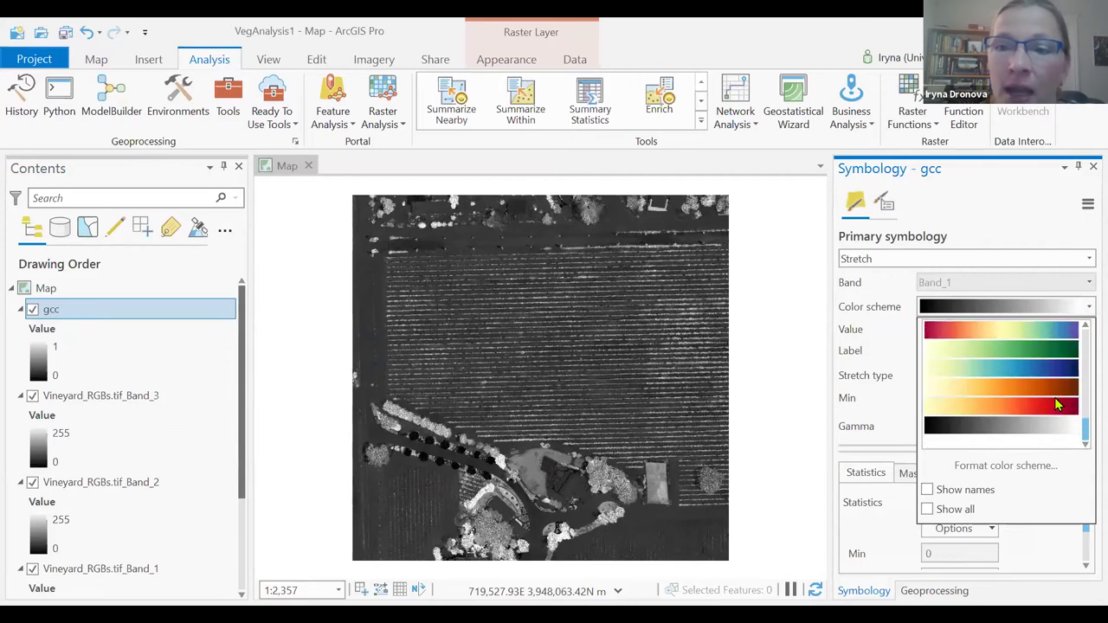
pyautogui.scroll(2, 1058, 395)
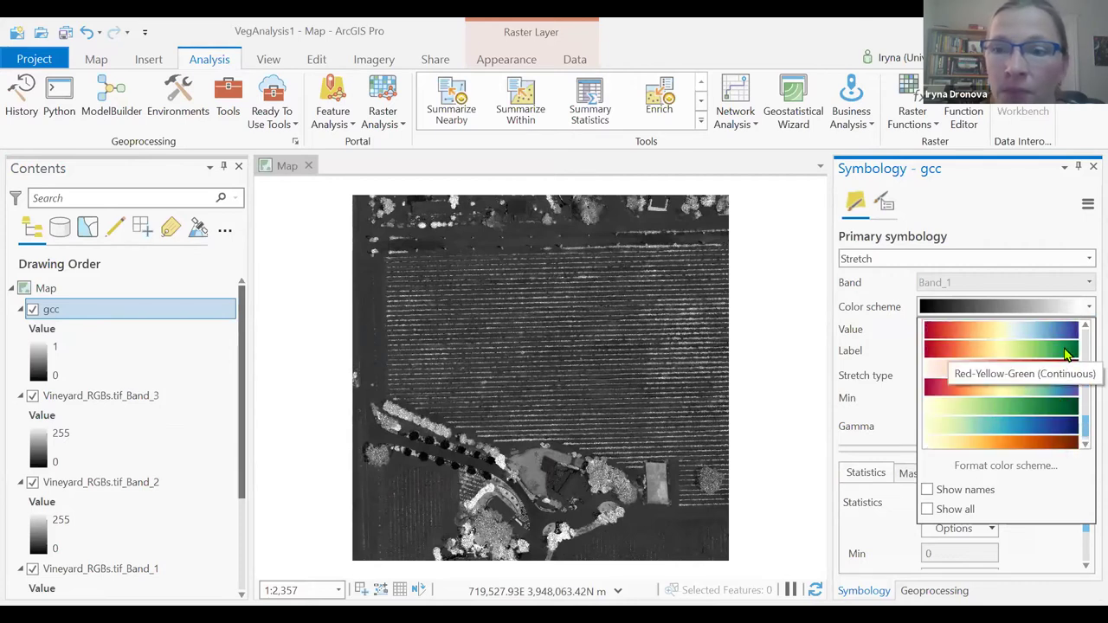
pyautogui.click(994, 350)
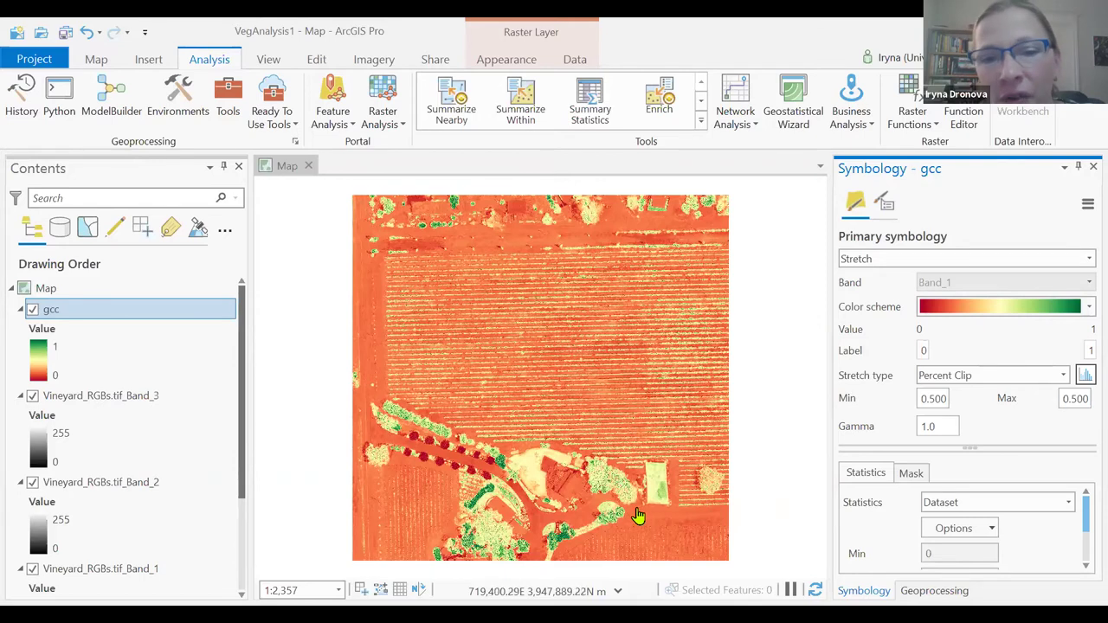
pyautogui.click(1063, 375)
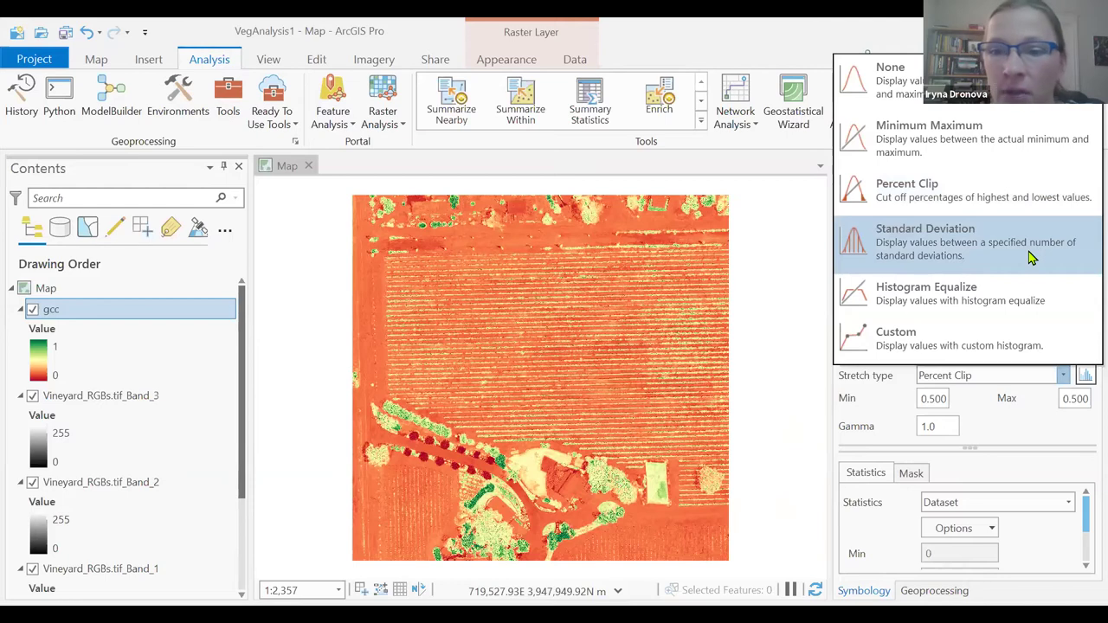
pyautogui.click(1026, 295)
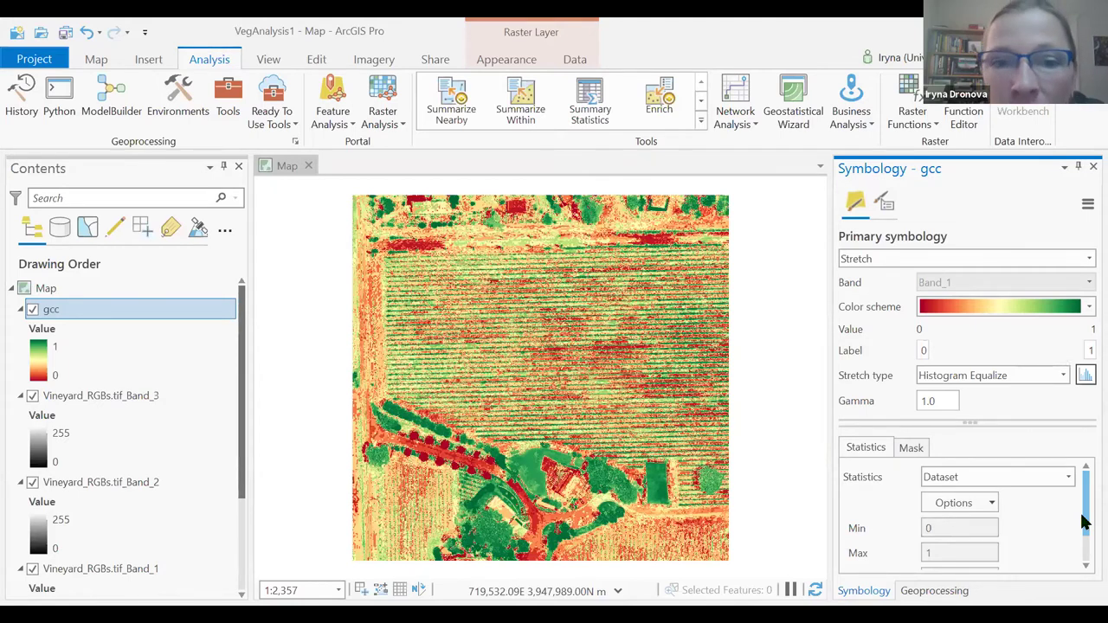
# Step: Collapse the legends of the Band_3, Band_2 and Band_1 layers and turn off their visibility
pyautogui.click(21, 396)
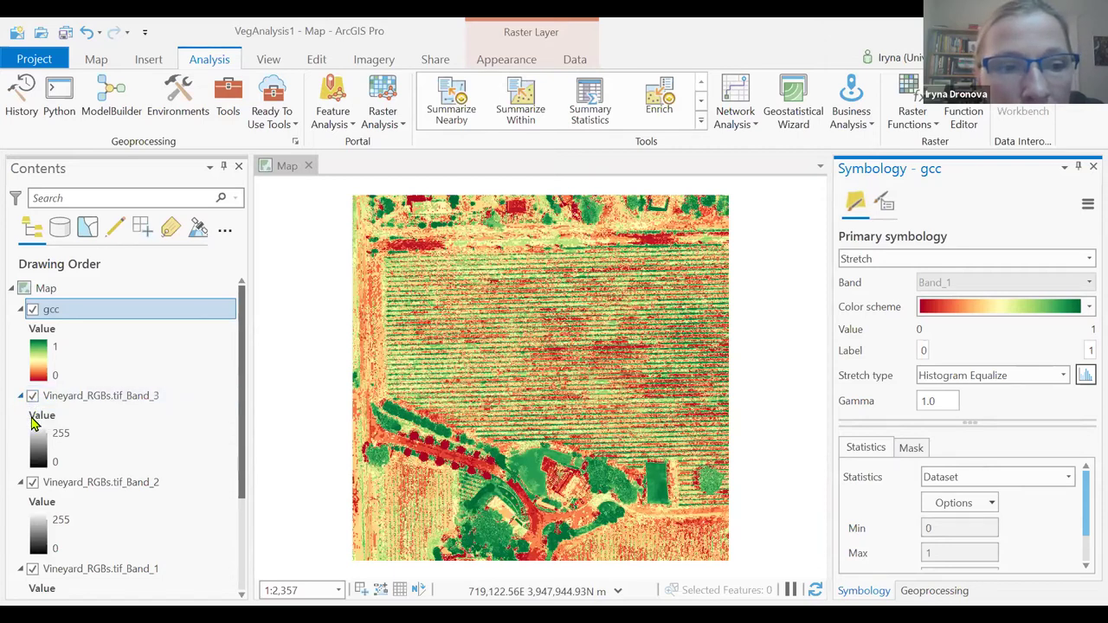
pyautogui.click(32, 395)
pyautogui.click(21, 416)
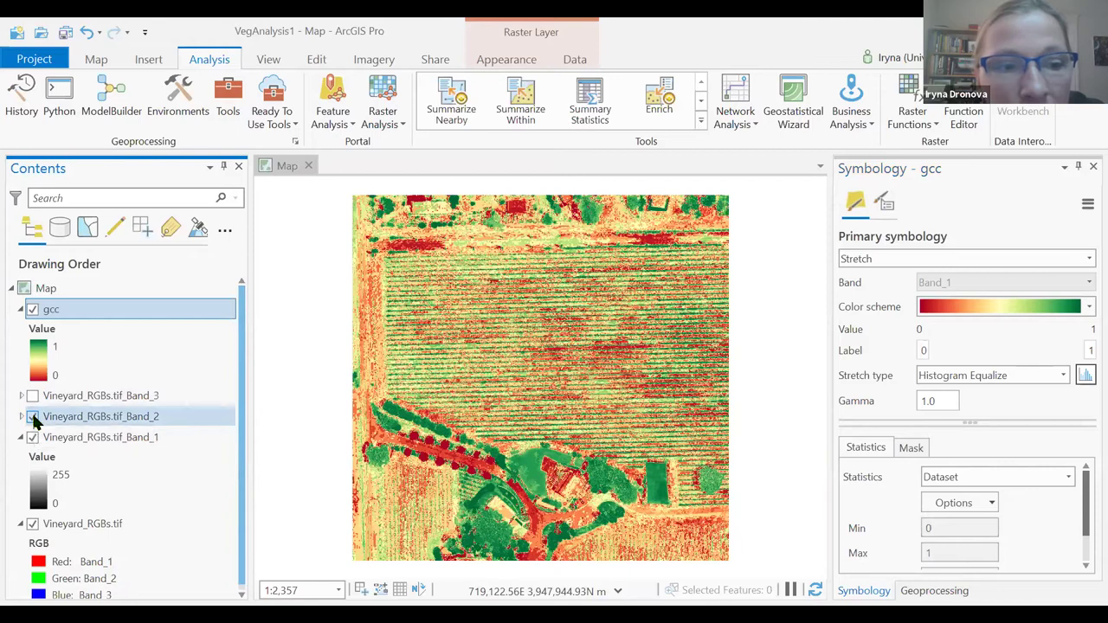
pyautogui.click(32, 417)
pyautogui.click(32, 437)
pyautogui.click(21, 437)
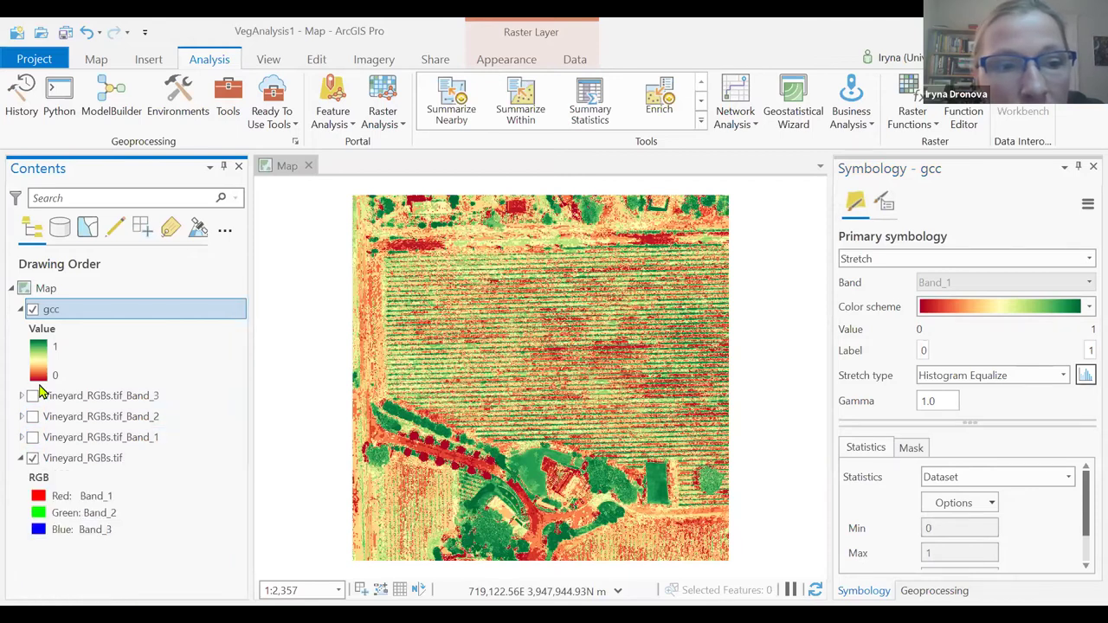
# Step: Compare the gcc layer with the underlying RGB image by toggling its visibility, and inspect the vineyard rows near the buildings up close
pyautogui.click(32, 309)
pyautogui.click(32, 310)
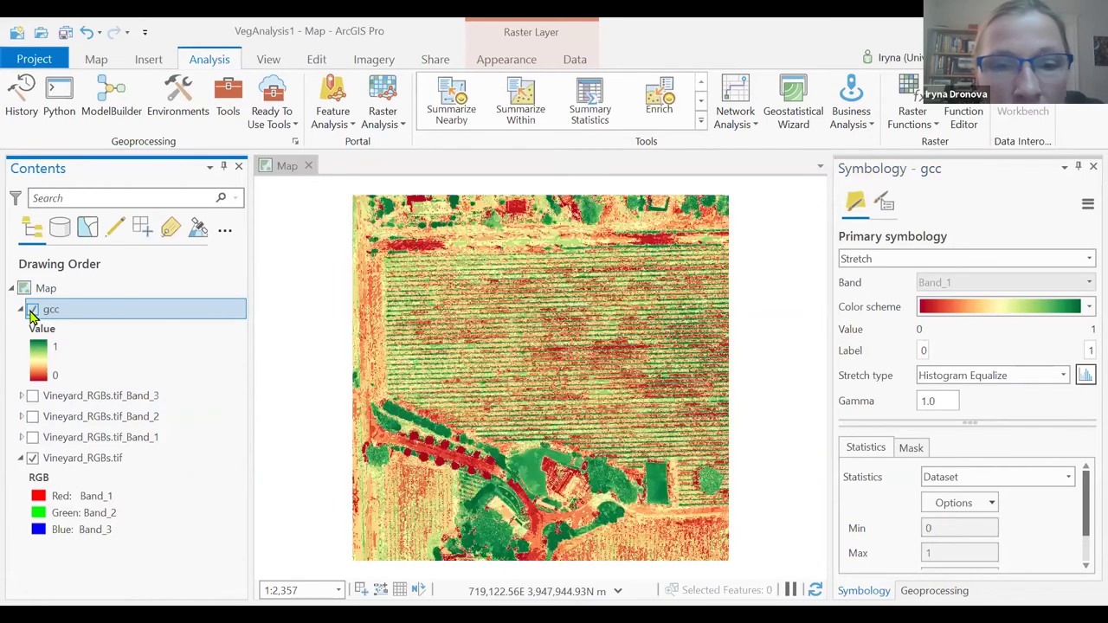
pyautogui.click(32, 310)
pyautogui.click(32, 310)
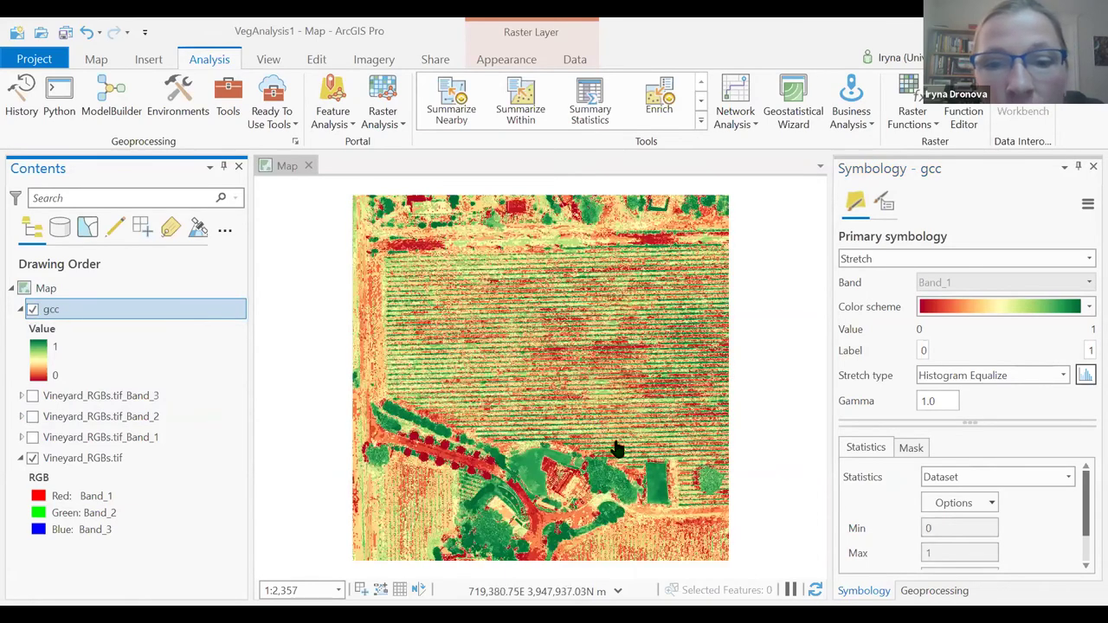
pyautogui.scroll(2, 636, 441)
pyautogui.scroll(3, 640, 442)
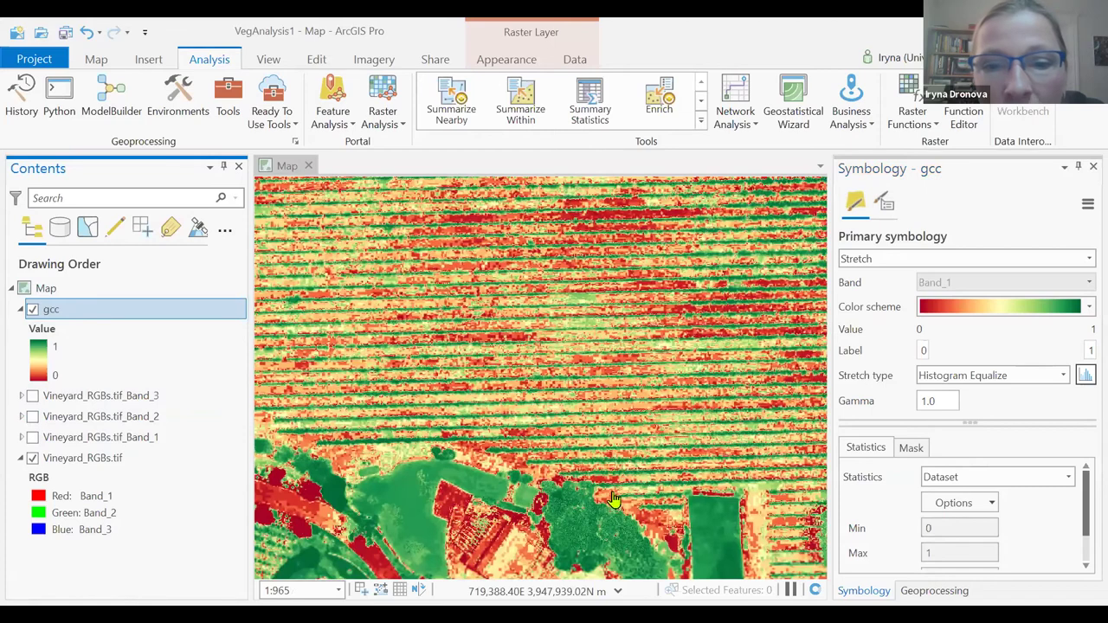
# Step: Compare the gcc layer with the RGB image over the vineyard rows north of the pond by toggling the gcc visibility
pyautogui.scroll(2, 822, 444)
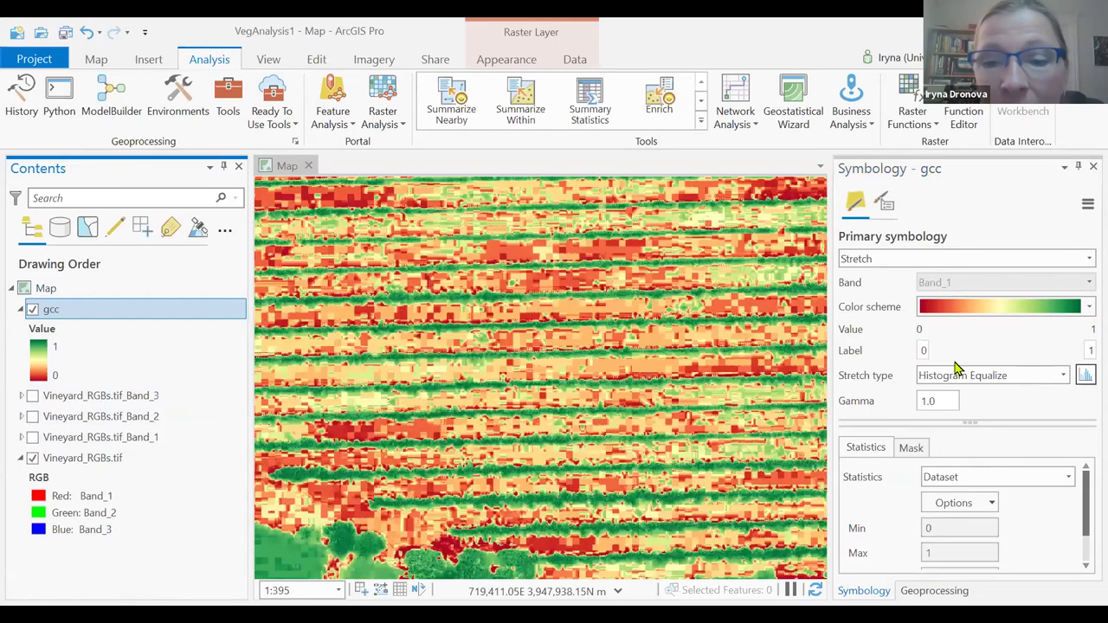
pyautogui.click(33, 311)
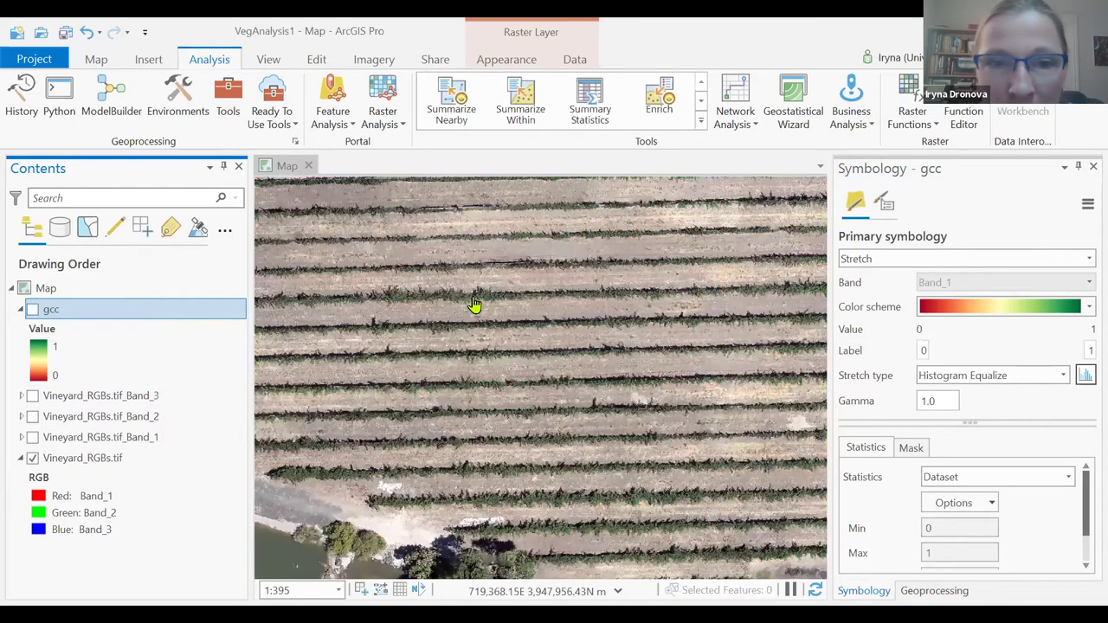
pyautogui.click(32, 312)
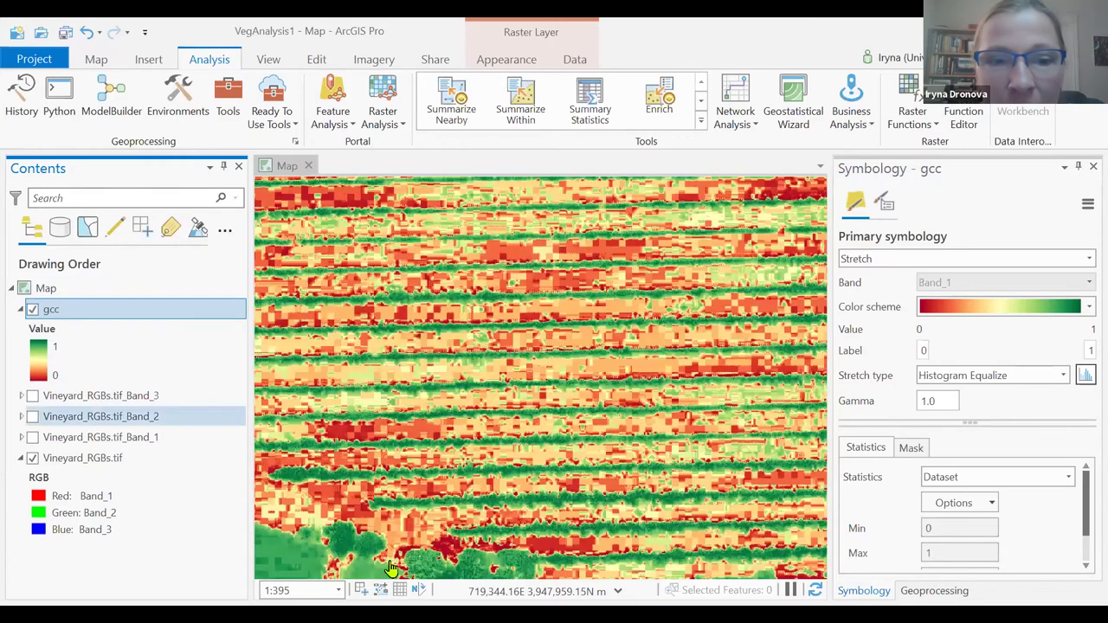
pyautogui.click(33, 311)
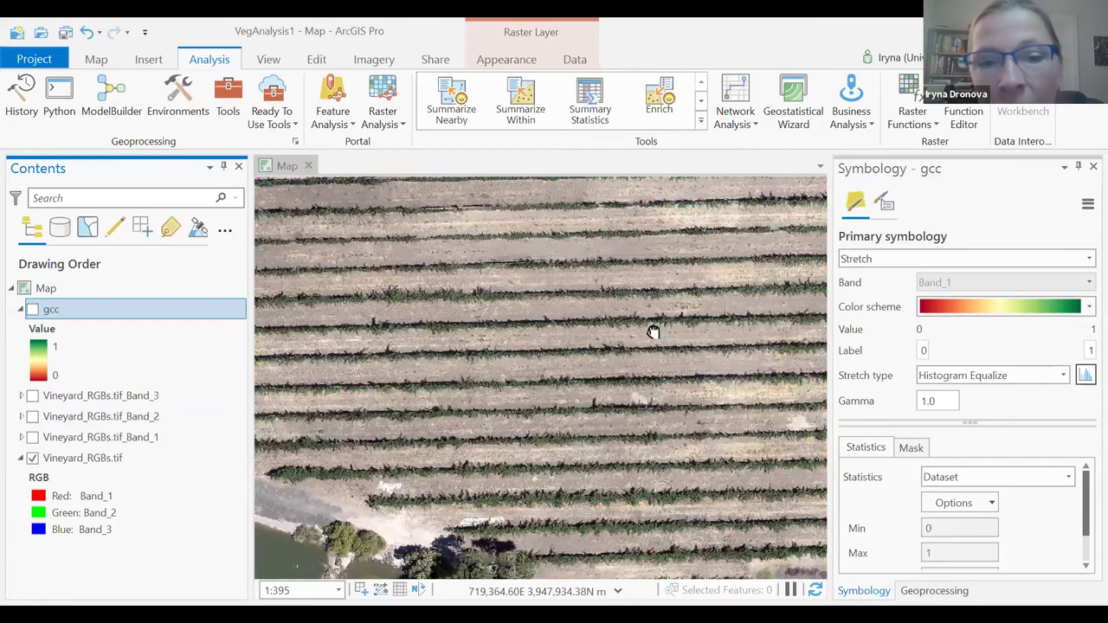
# Step: Examine the pond, buildings, trees and rectangular lawn in the RGB image, and turn the gcc layer on over the lawn area
pyautogui.moveTo(653, 332); pyautogui.dragTo(671, 128)
pyautogui.moveTo(409, 401); pyautogui.dragTo(460, 368)
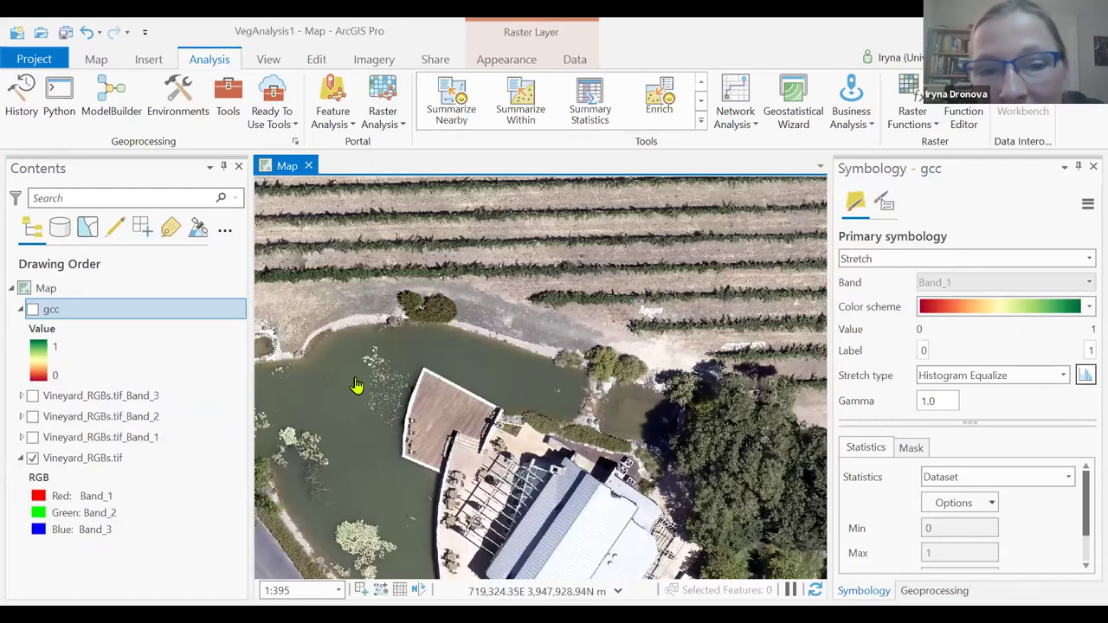
pyautogui.moveTo(661, 309); pyautogui.dragTo(267, 197)
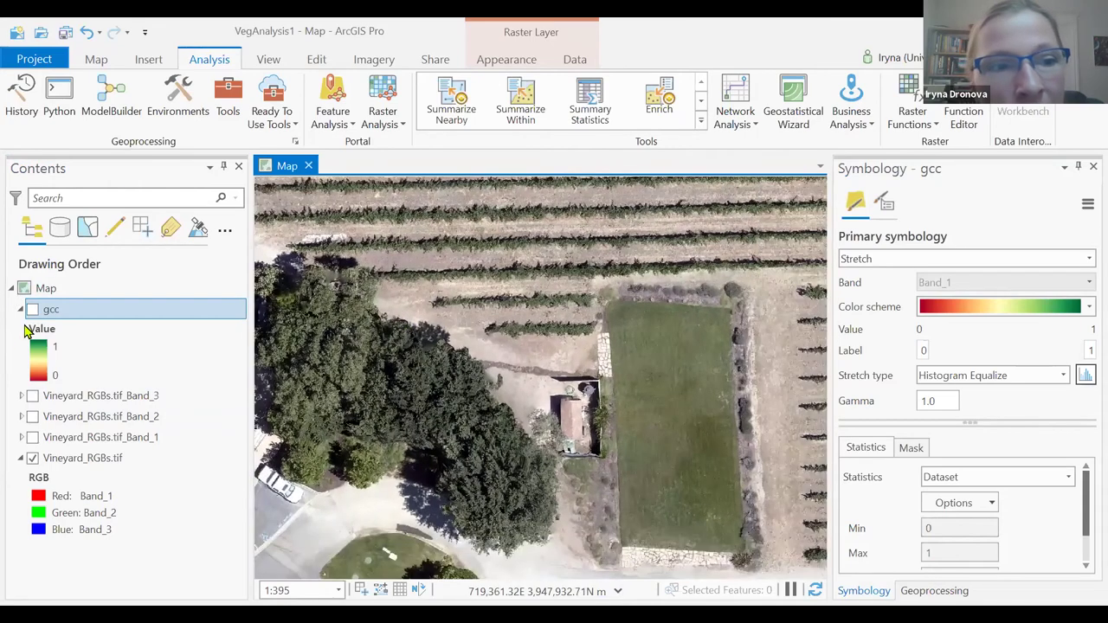
pyautogui.click(32, 310)
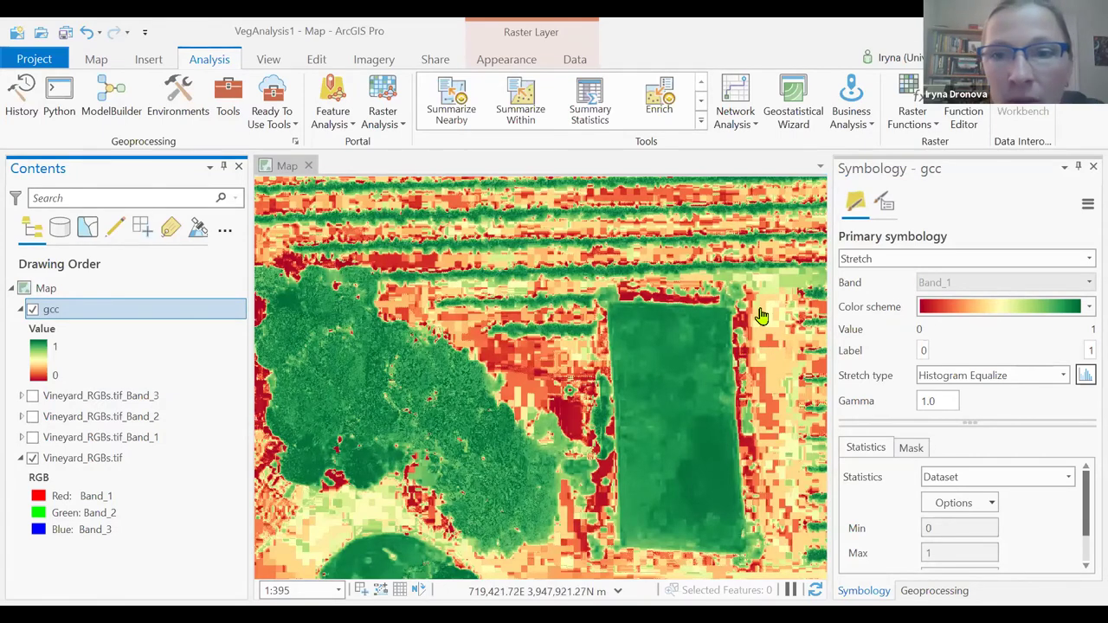
# Step: Compare the gcc layer with the RGB image around the large tree and its shadow at the vineyard's eastern edge
pyautogui.moveTo(459, 300); pyautogui.dragTo(644, 366)
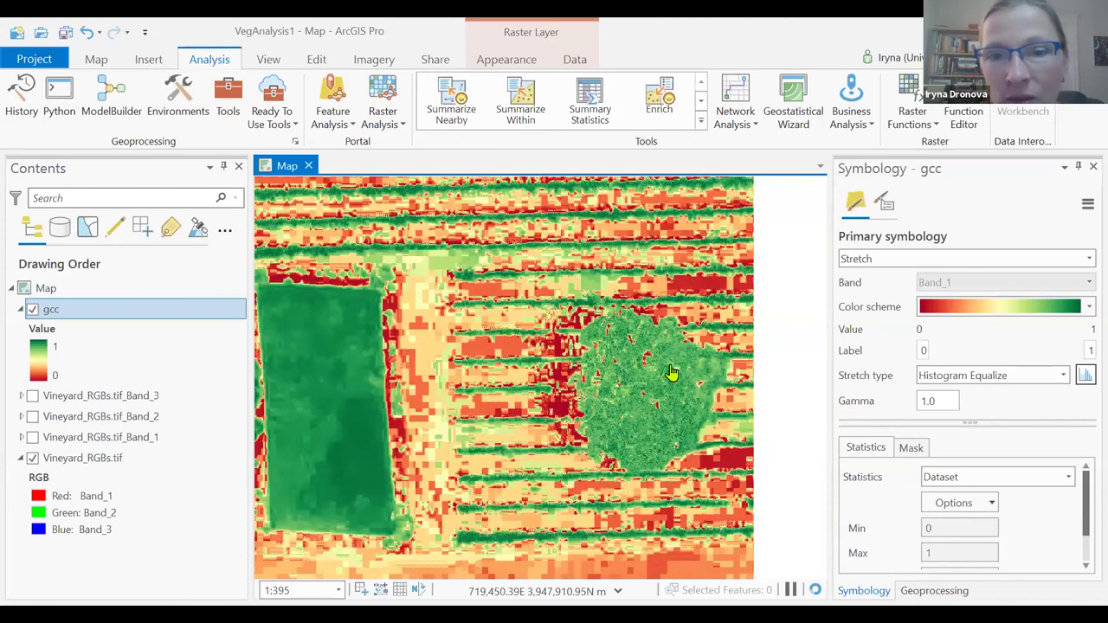
pyautogui.scroll(2, 744, 398)
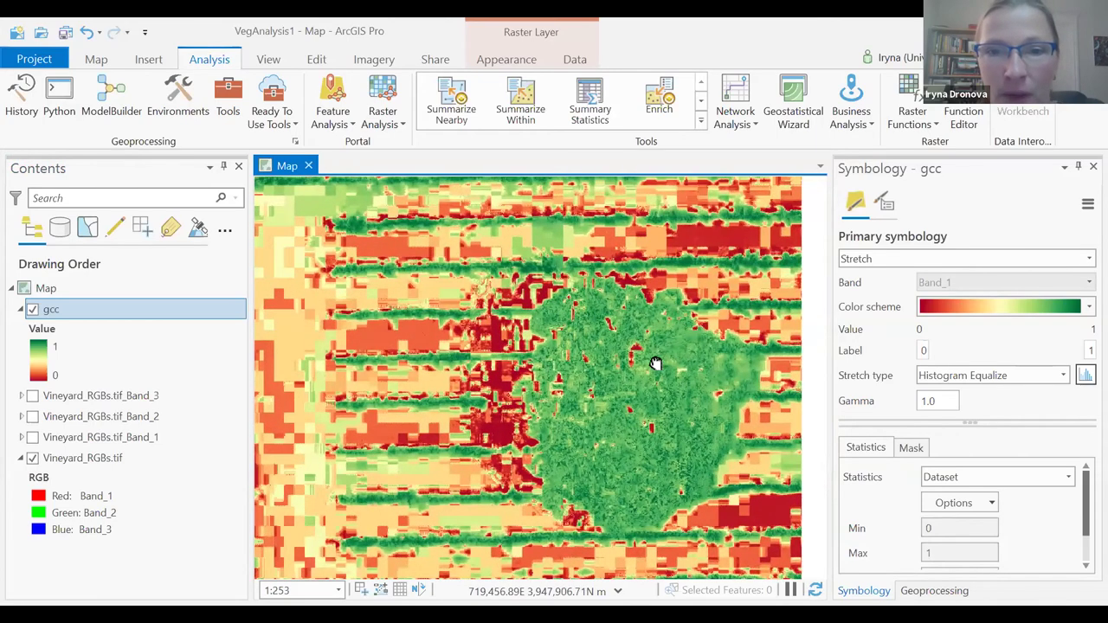
pyautogui.moveTo(364, 360); pyautogui.dragTo(312, 305)
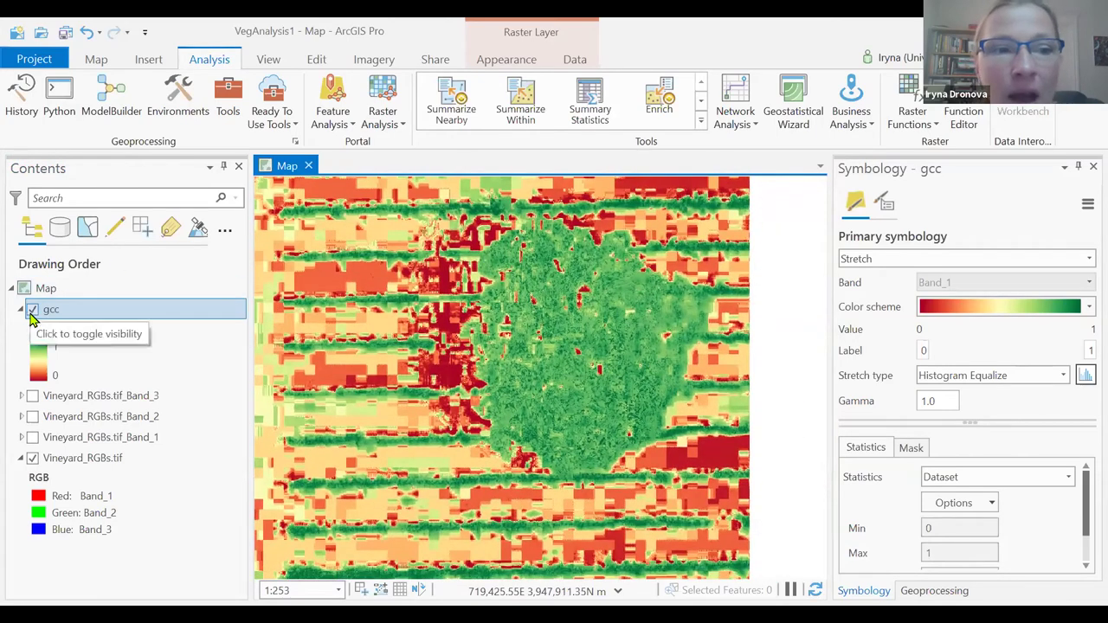
pyautogui.click(32, 310)
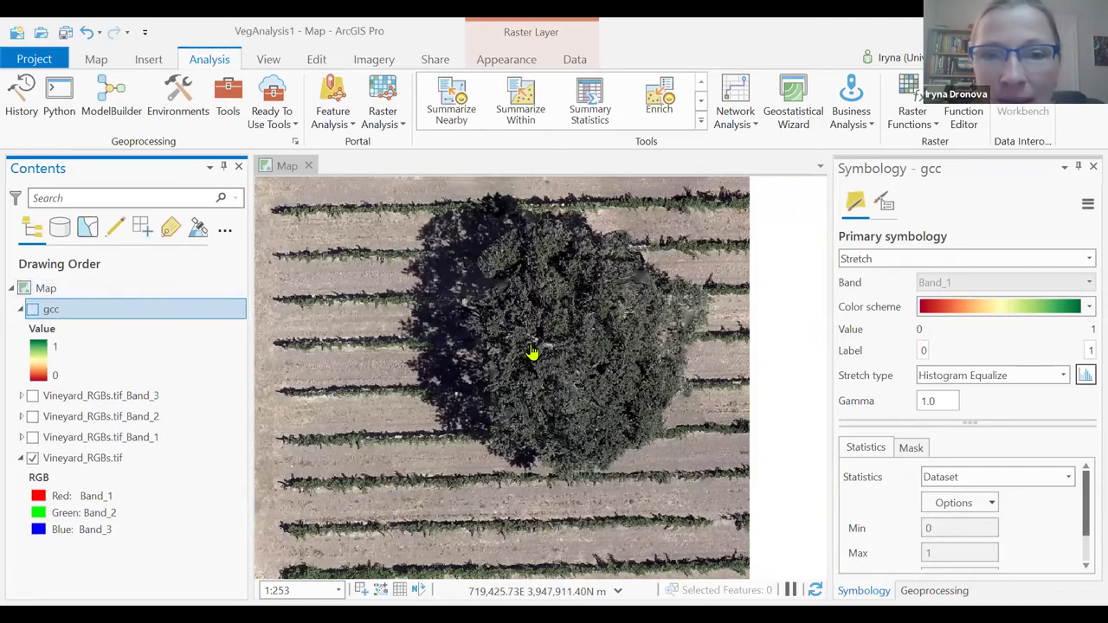
pyautogui.press('space')
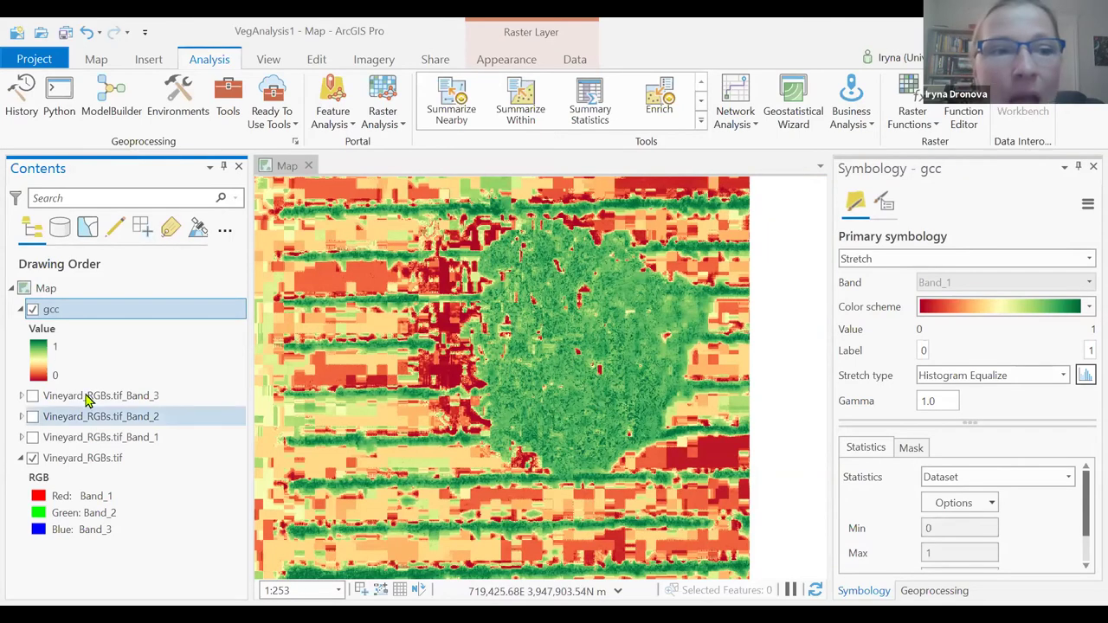
pyautogui.click(32, 310)
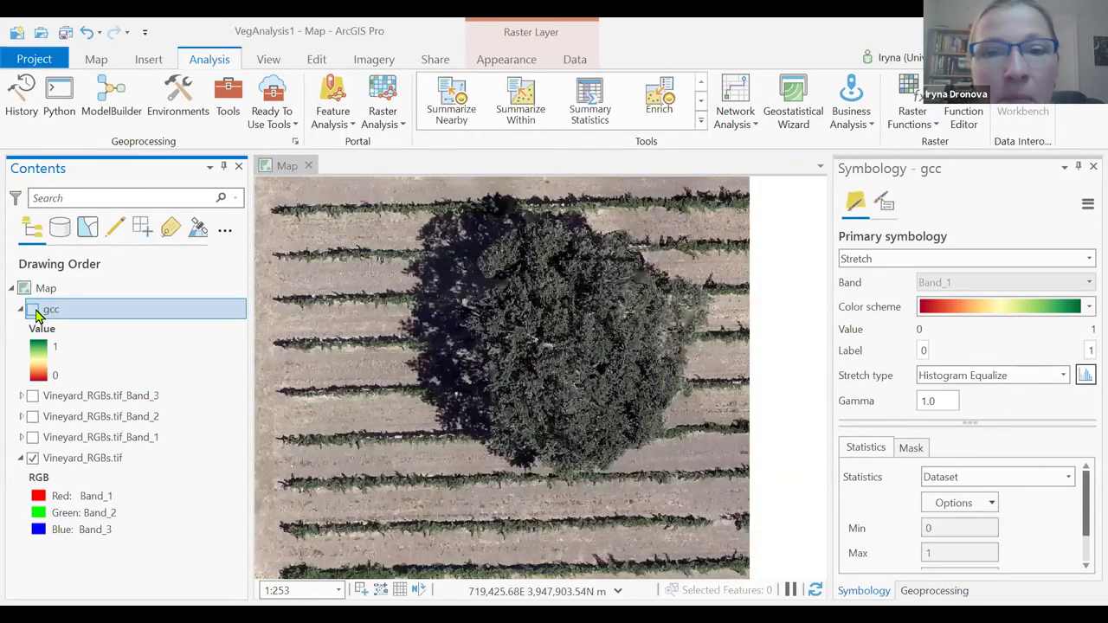
pyautogui.click(33, 310)
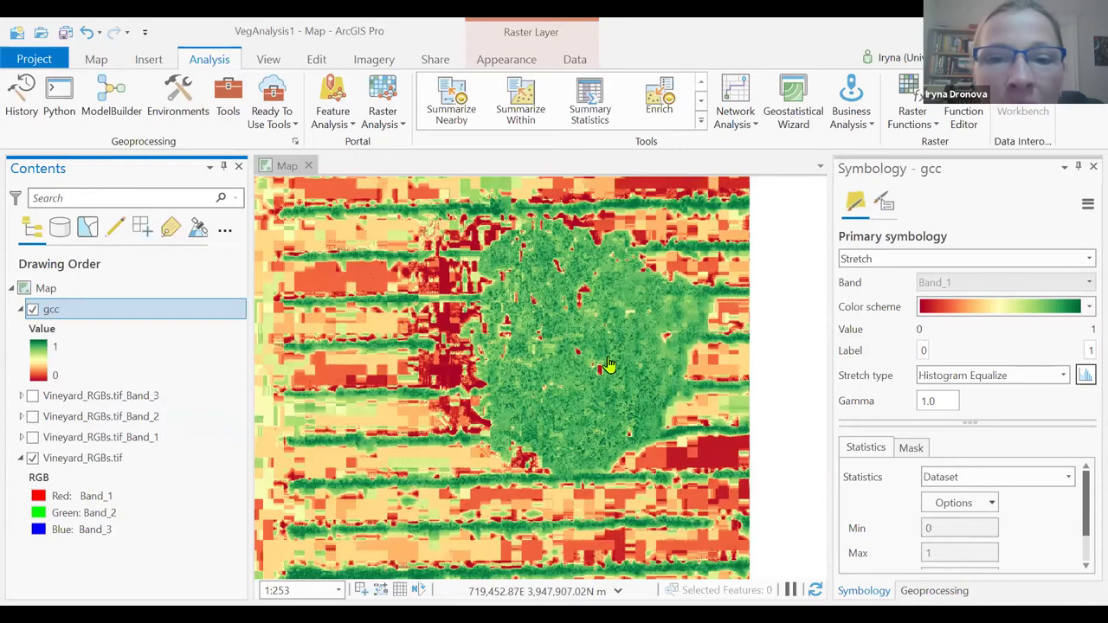
# Step: Examine the large tree's canopy up close, toggling the gcc layer to compare its canopy gaps with the RGB image
pyautogui.scroll(2, 609, 364)
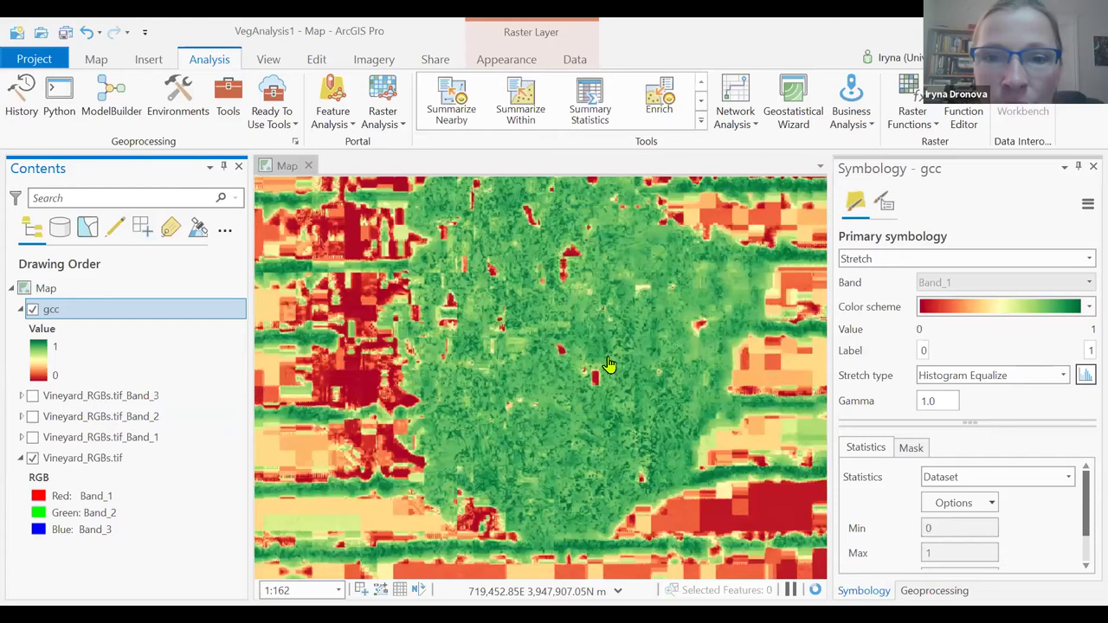
pyautogui.scroll(1, 685, 387)
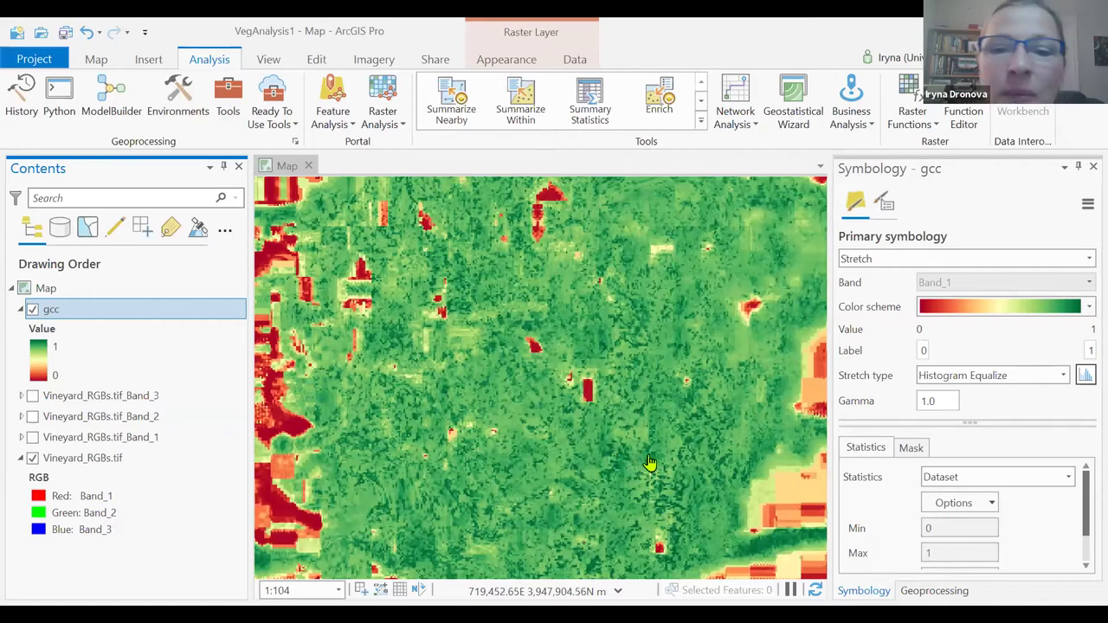
pyautogui.click(33, 310)
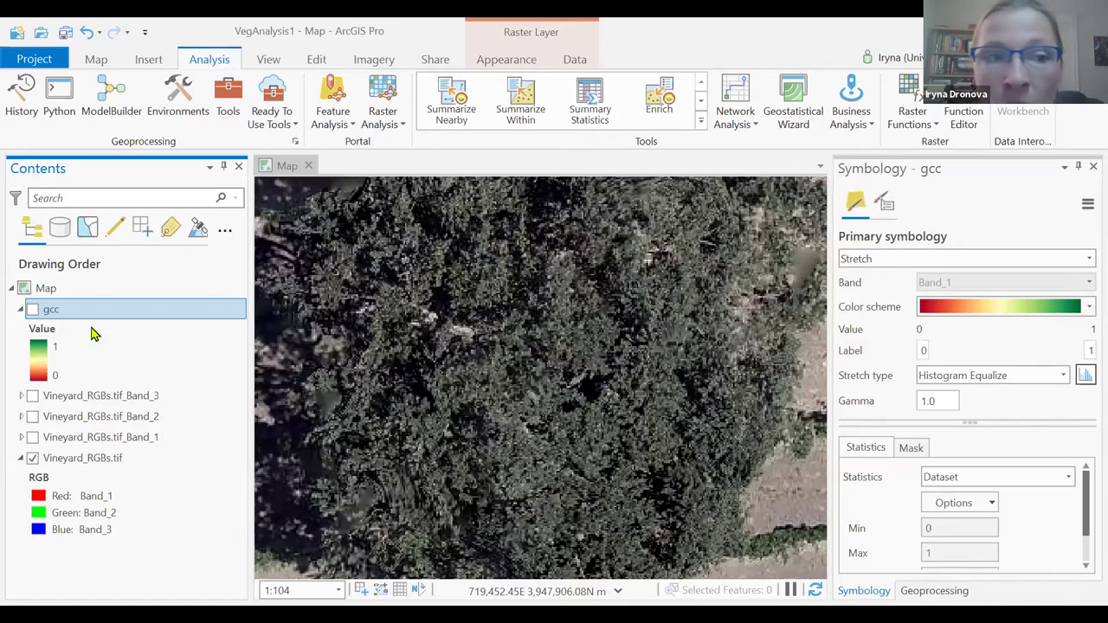
pyautogui.click(32, 310)
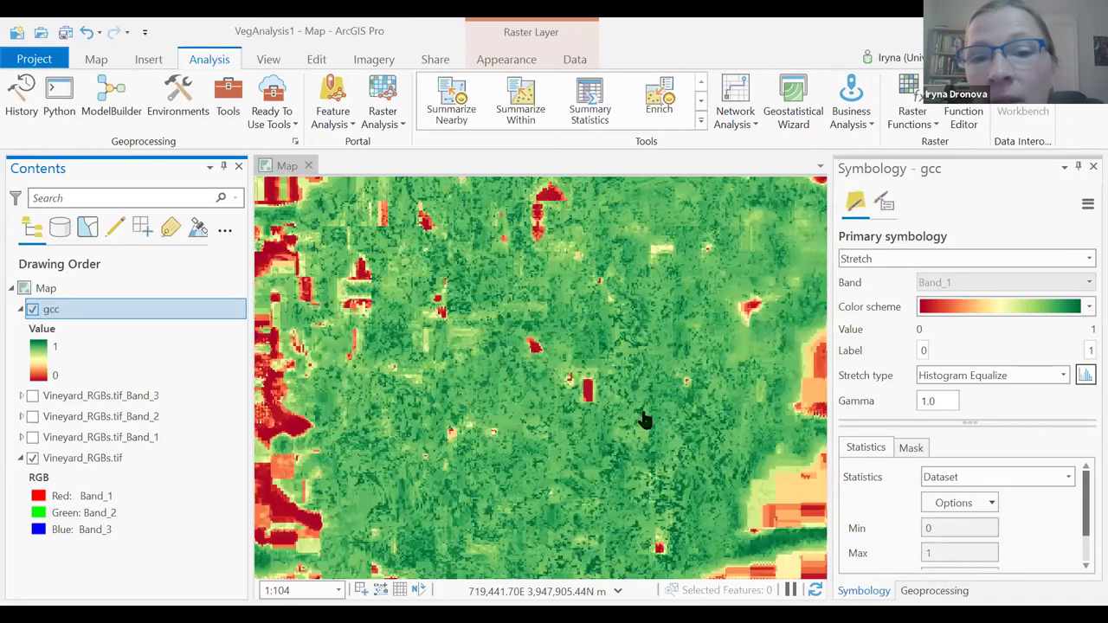
pyautogui.scroll(-2, 663, 404)
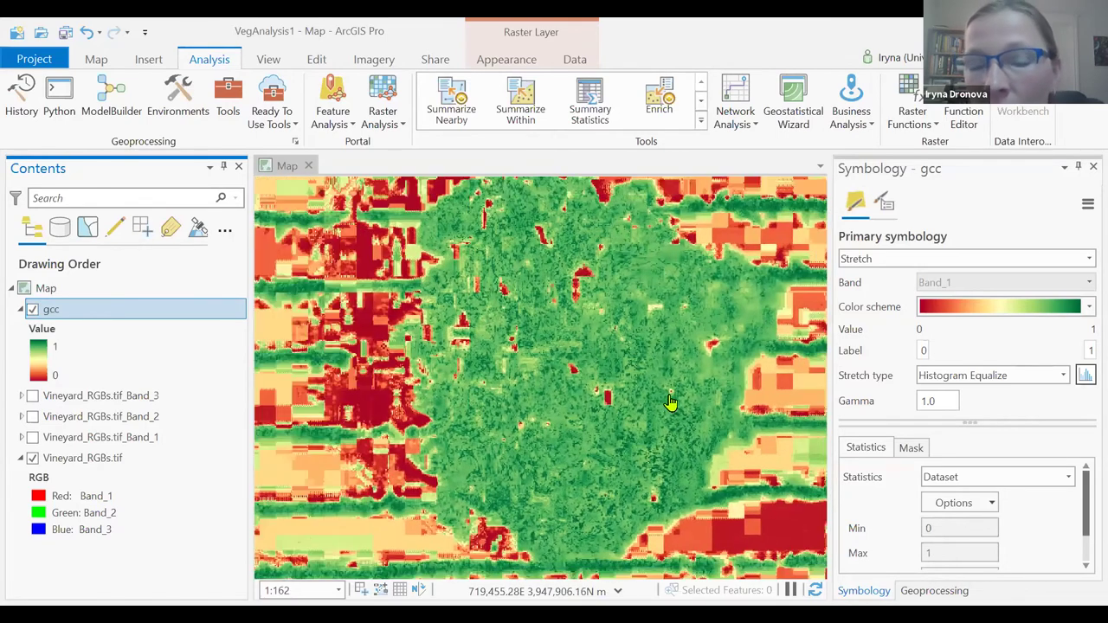
pyautogui.click(32, 310)
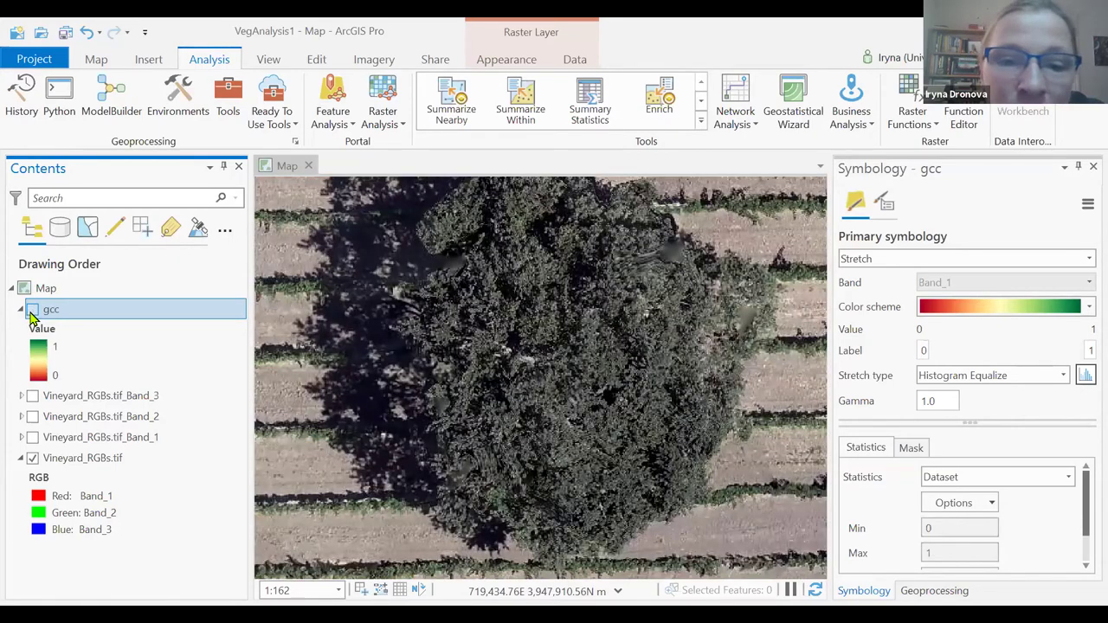
pyautogui.click(32, 310)
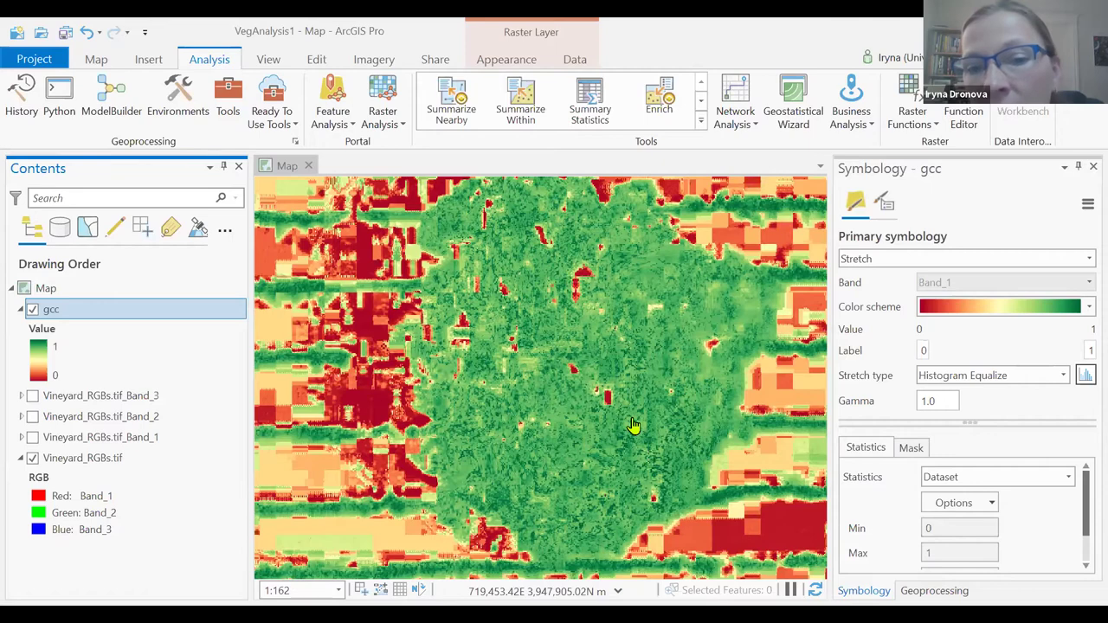
# Step: Examine the gcc variation inside the large tree's canopy, and compare it with the rectangular lawn and the trees west of it
pyautogui.scroll(2, 640, 425)
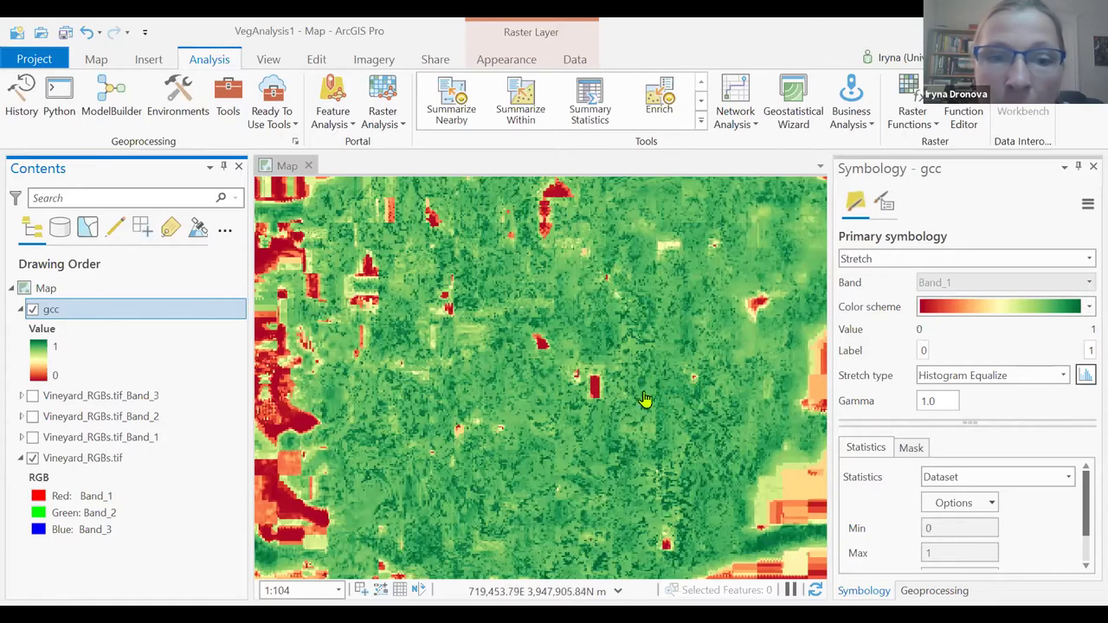
pyautogui.scroll(-4, 645, 399)
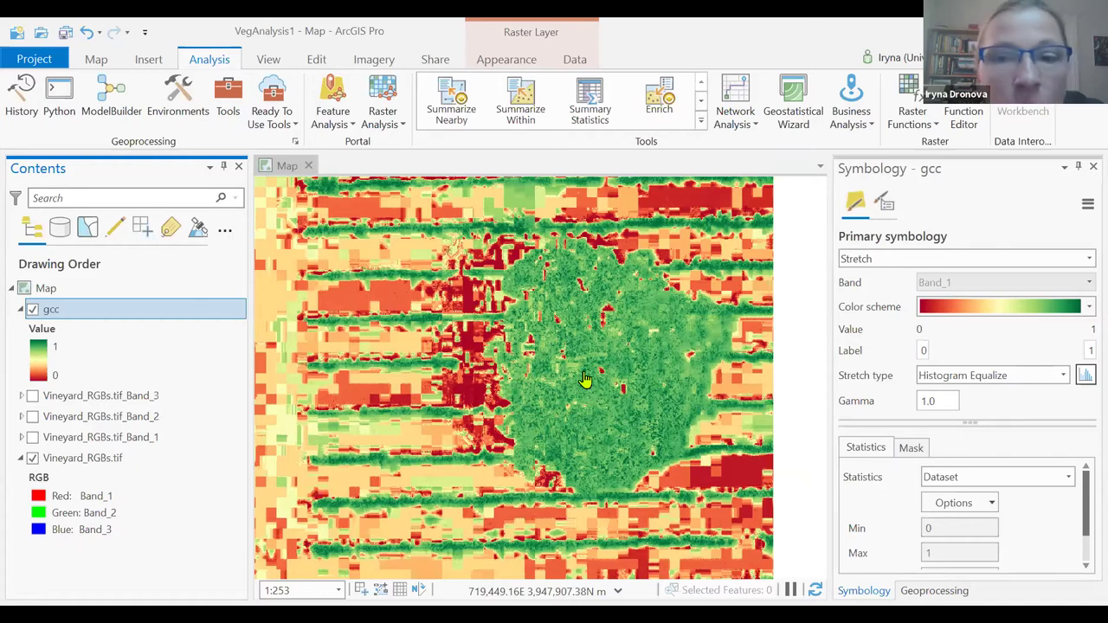
pyautogui.scroll(-1, 596, 397)
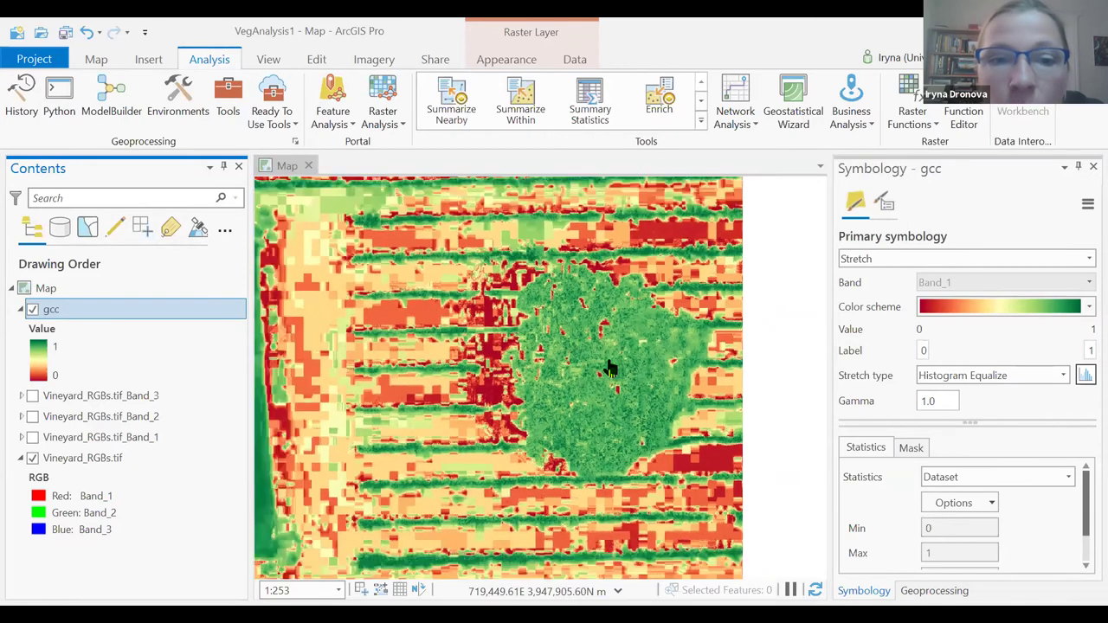
pyautogui.scroll(-2, 610, 368)
pyautogui.moveTo(512, 371); pyautogui.dragTo(586, 374)
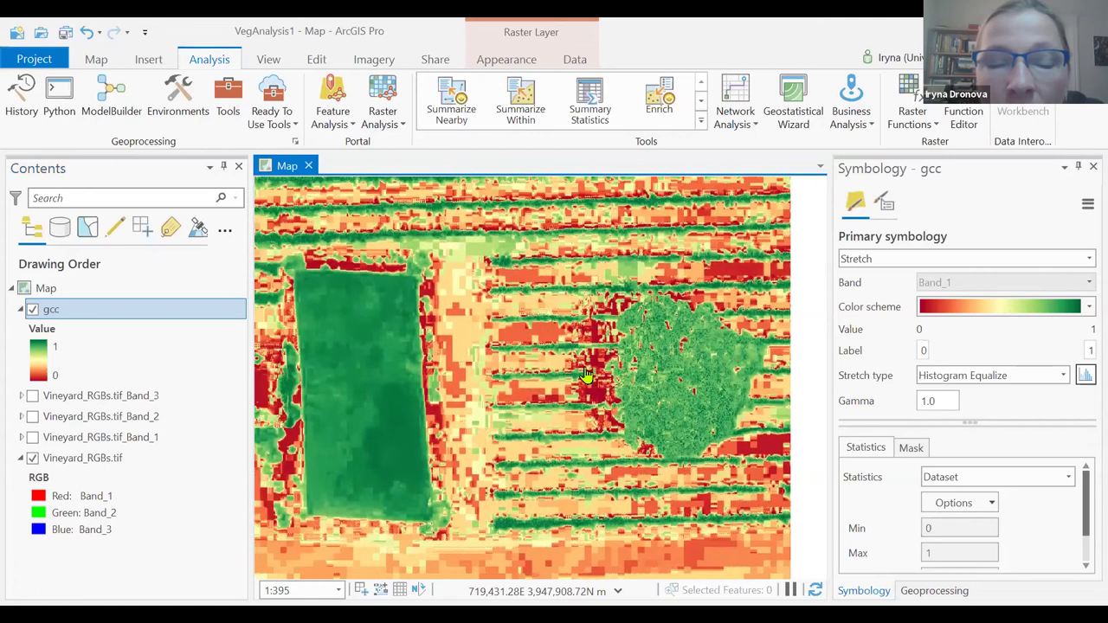
pyautogui.moveTo(440, 410); pyautogui.dragTo(563, 395)
pyautogui.moveTo(497, 404); pyautogui.dragTo(546, 403)
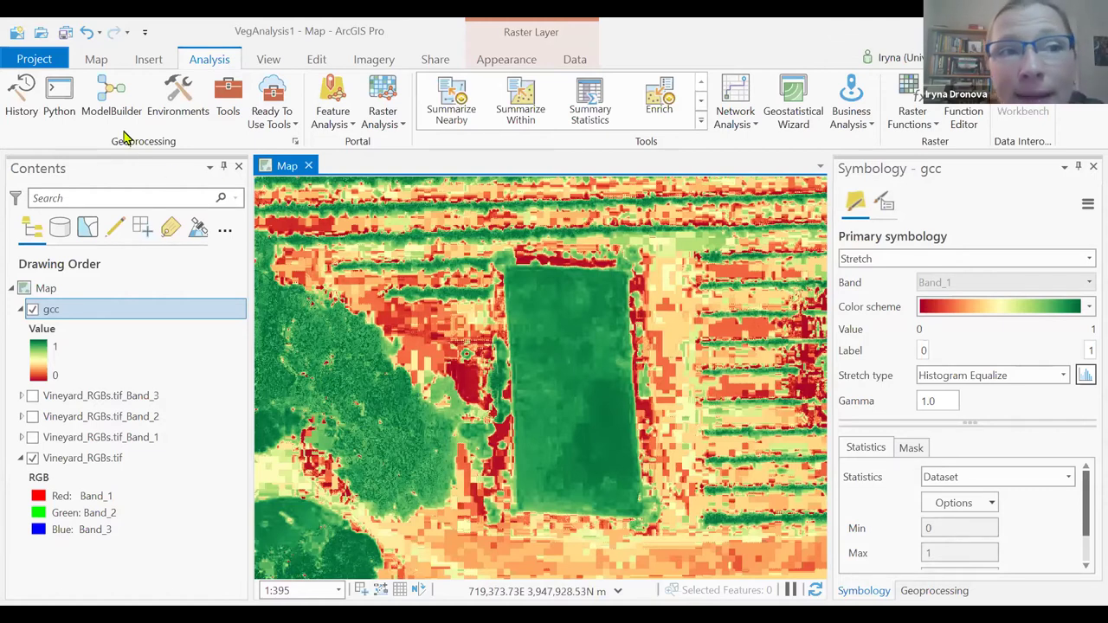
# Step: Save the project
pyautogui.click(65, 34)
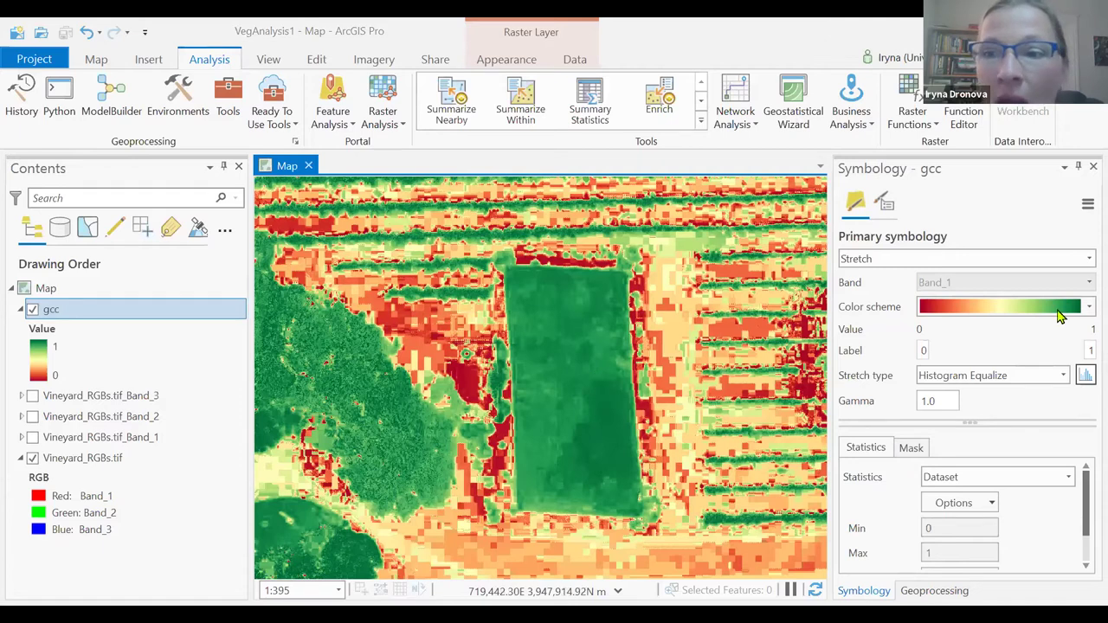
# Step: Review the available color schemes and stretch types for the gcc layer, keeping the red-to-green scheme and Histogram Equalize
pyautogui.click(1085, 309)
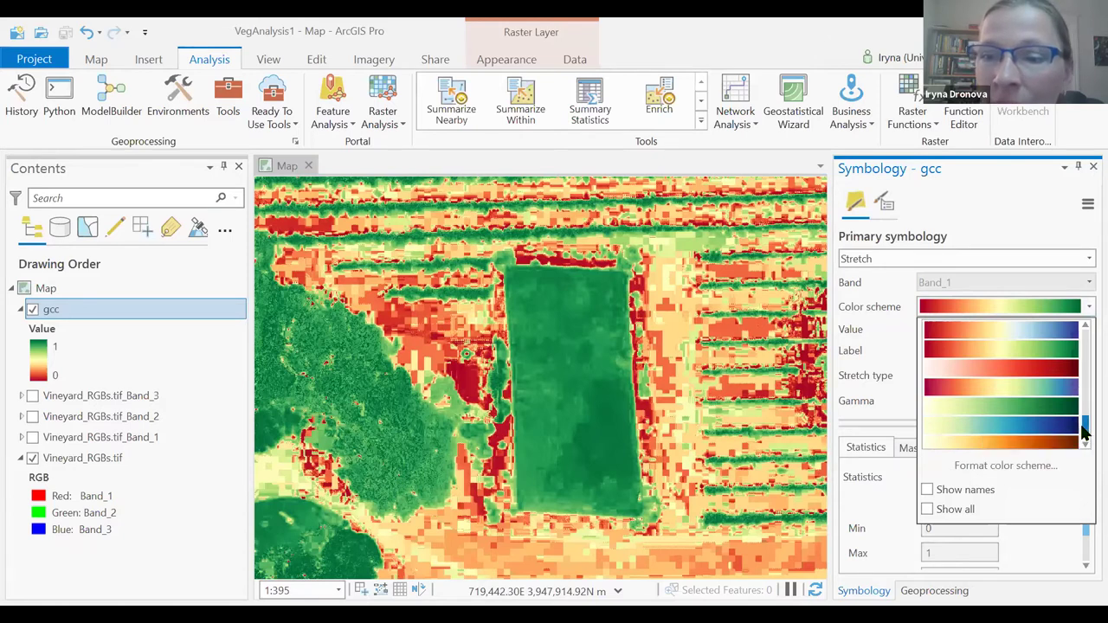
pyautogui.scroll(5, 1085, 338)
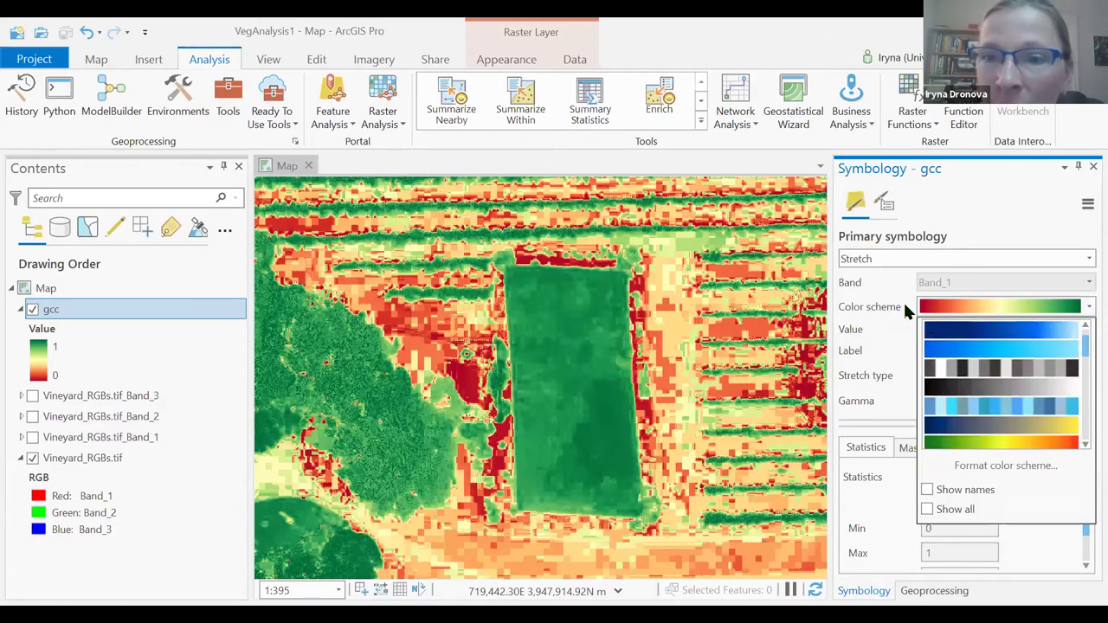
pyautogui.scroll(-3, 1084, 345)
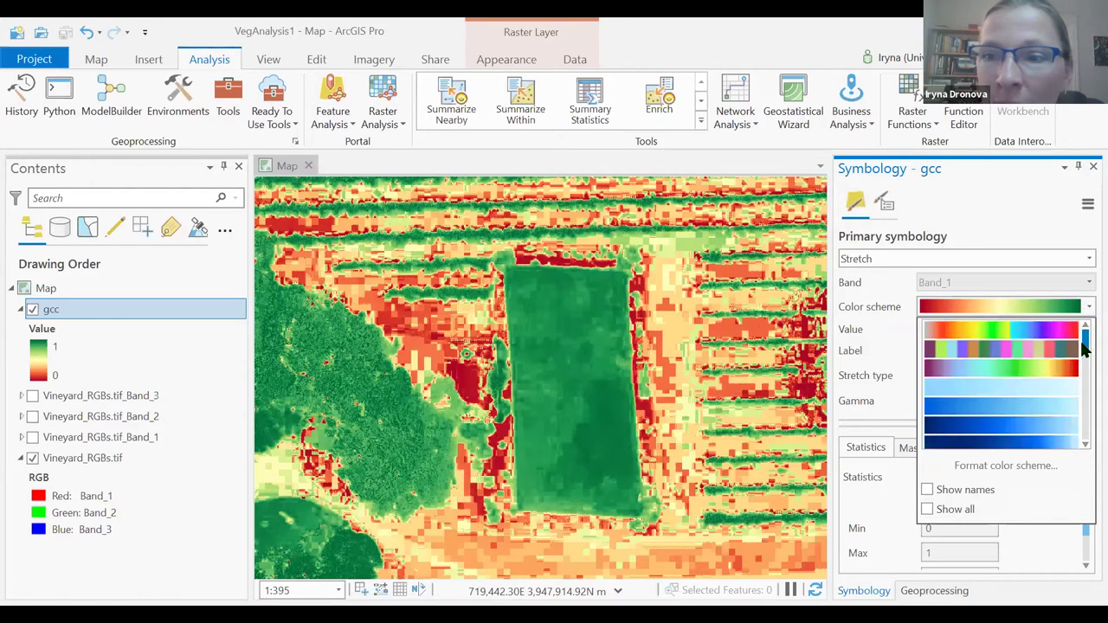
pyautogui.moveTo(1085, 345); pyautogui.dragTo(1085, 443)
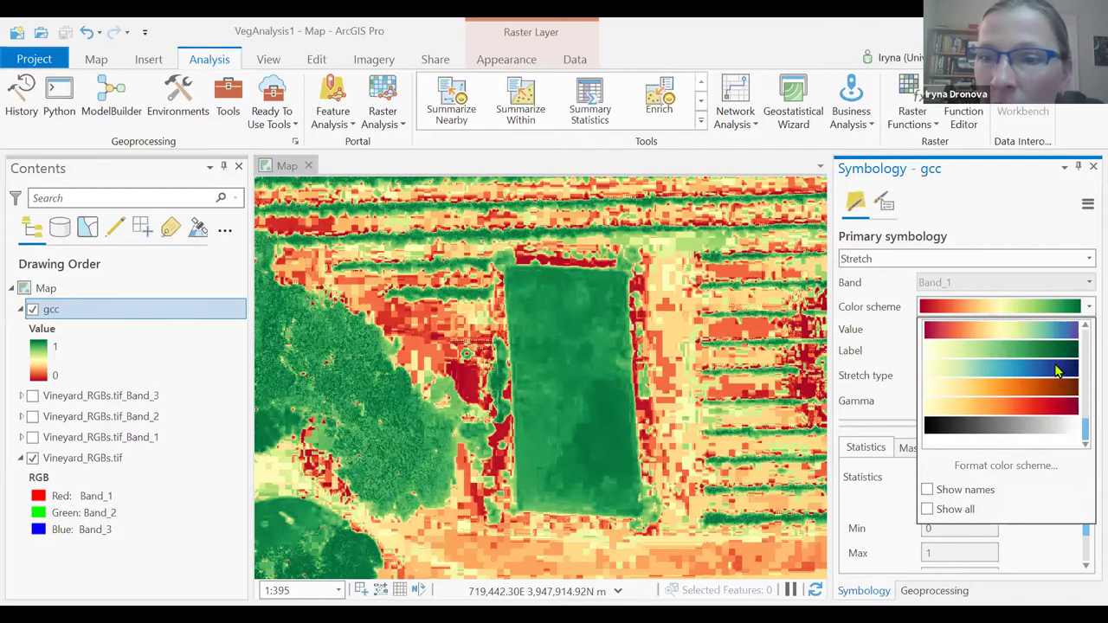
pyautogui.click(1085, 327)
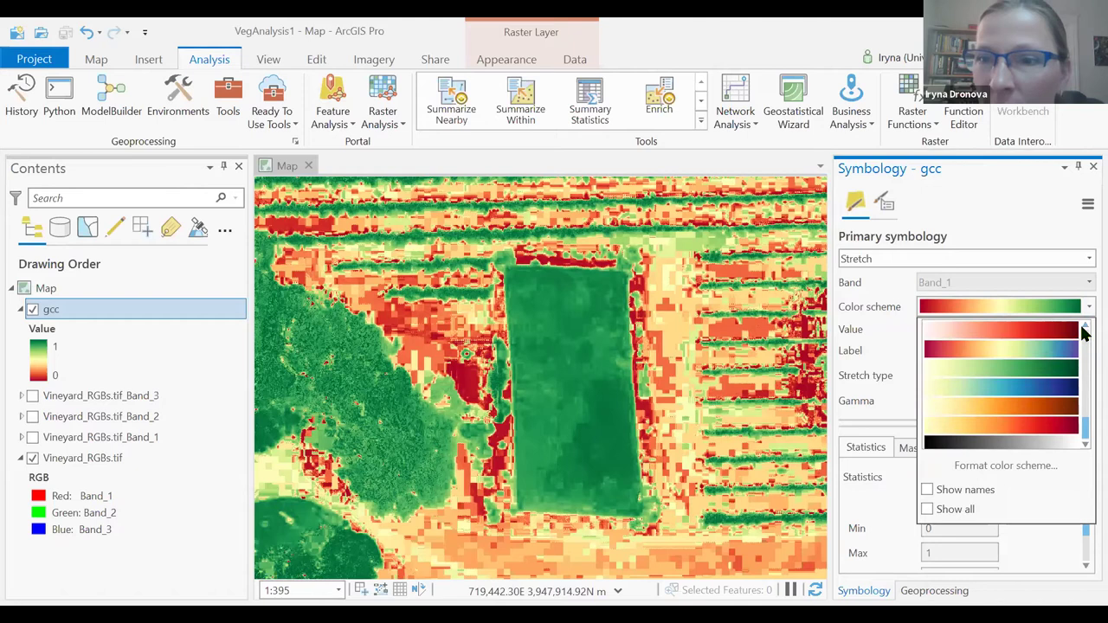
pyautogui.scroll(1, 1052, 370)
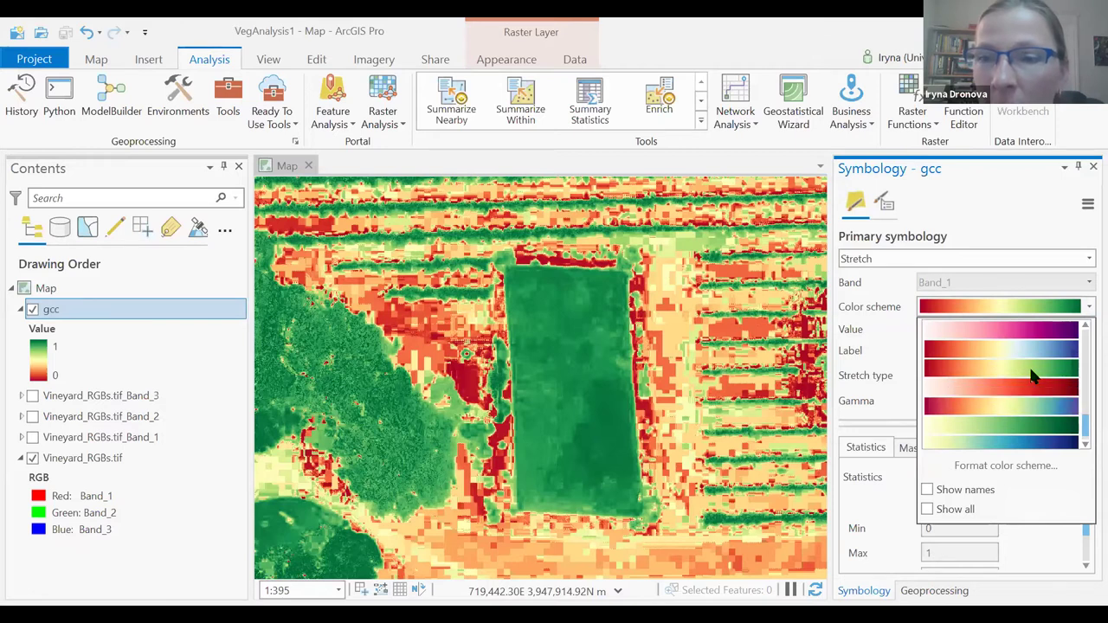
pyautogui.click(1070, 308)
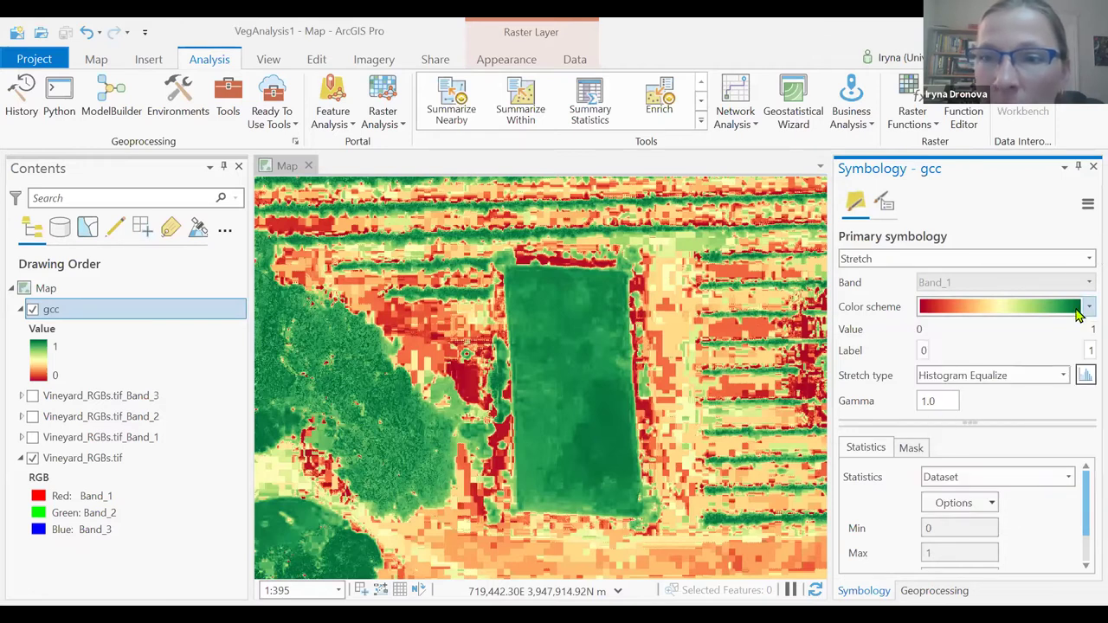
pyautogui.click(1085, 310)
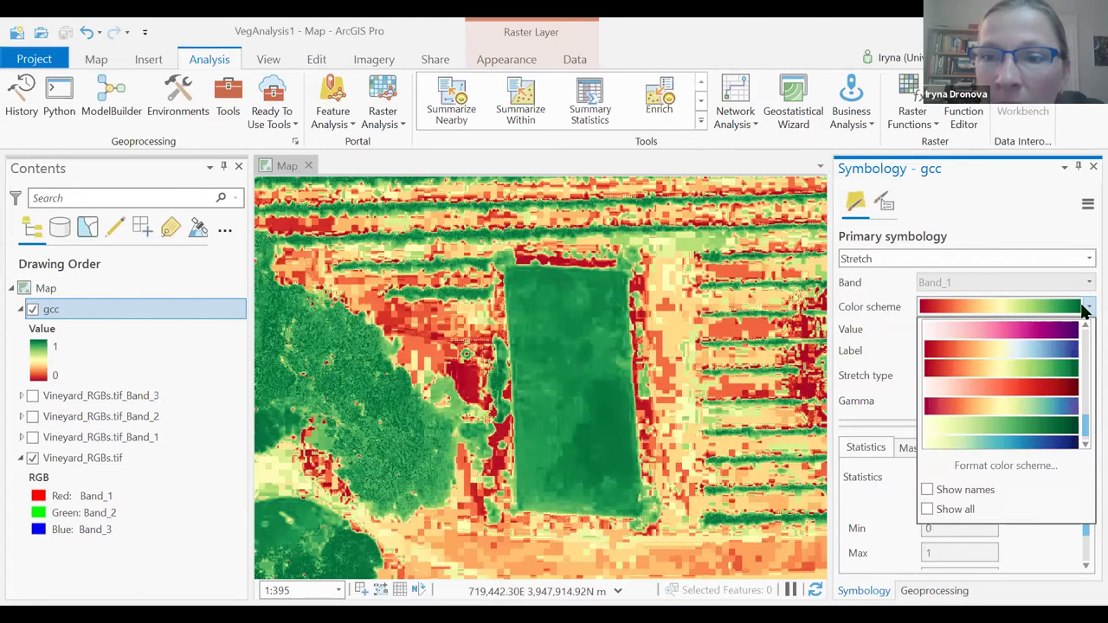
pyautogui.click(1085, 310)
pyautogui.click(1068, 378)
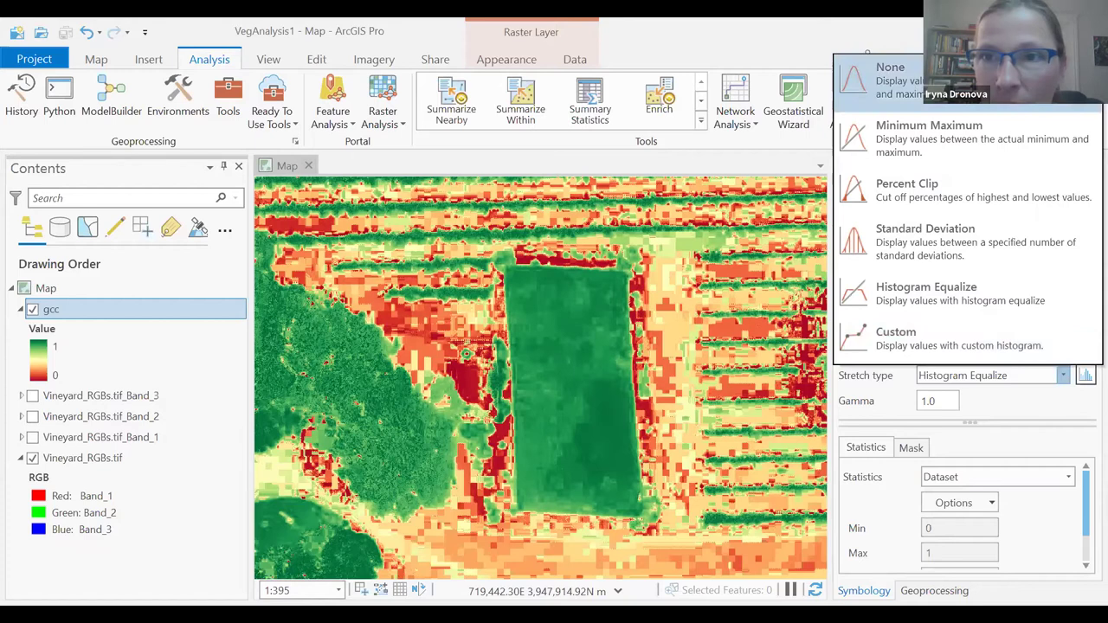
pyautogui.click(975, 276)
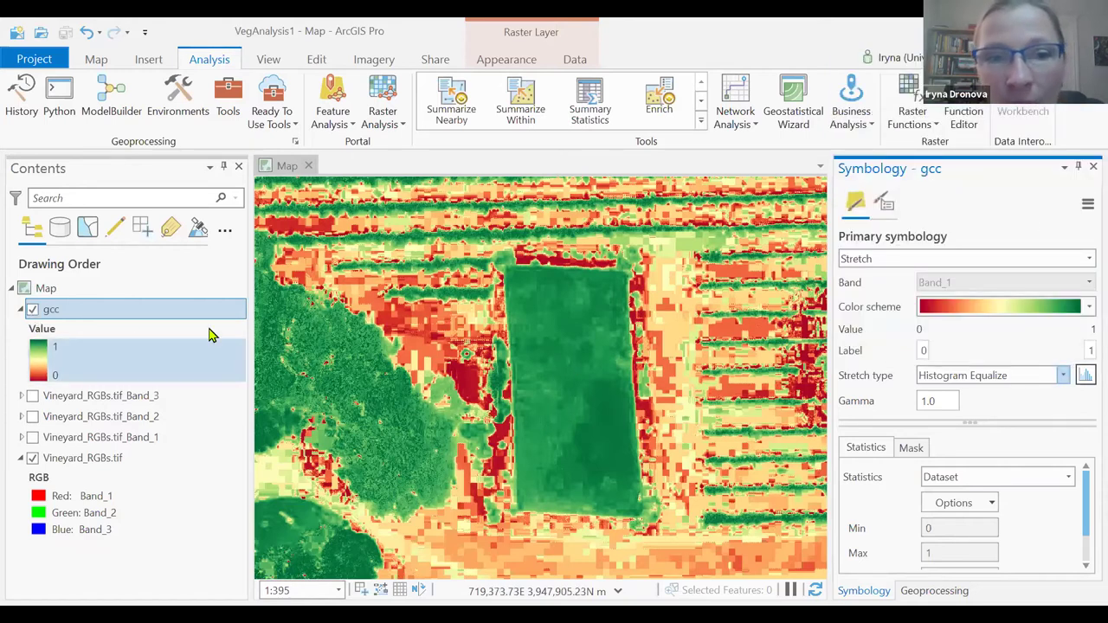
# Step: Close the gcc symbology settings, search the geoprocessing tools for "segm" and open the Image Analyst version of Segment Mean Shift
pyautogui.click(1092, 167)
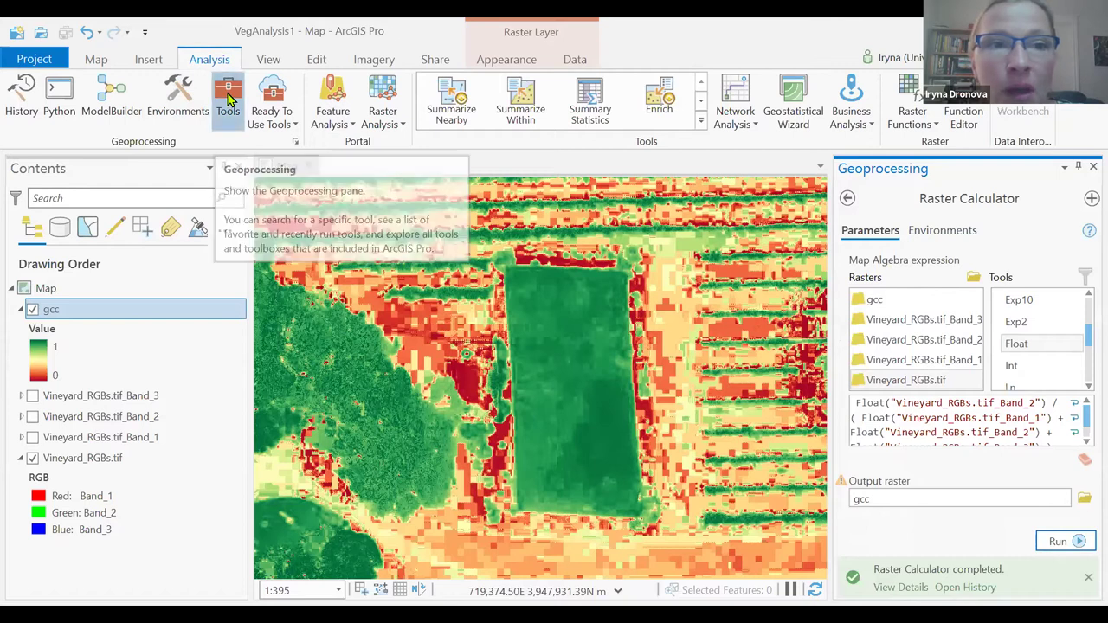
pyautogui.click(229, 99)
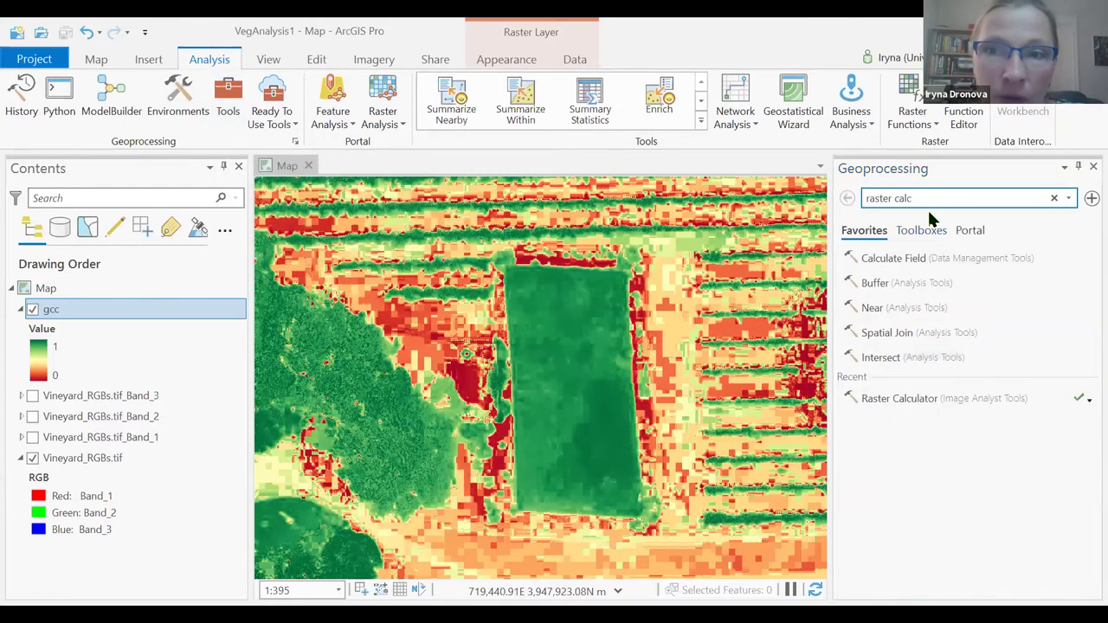
pyautogui.click(854, 184)
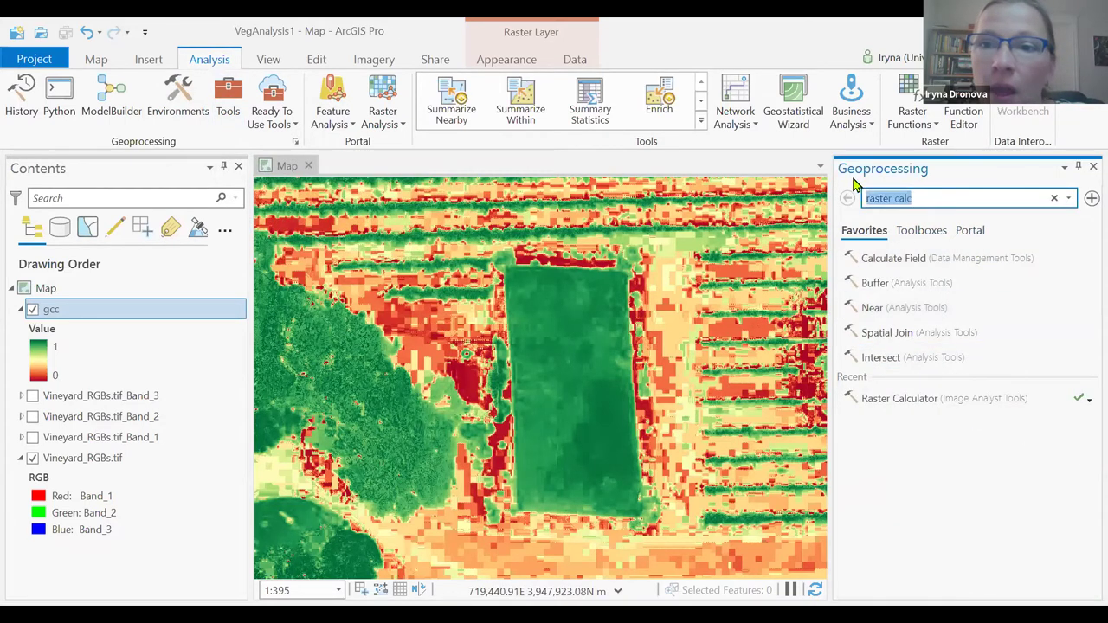
pyautogui.write('segm')
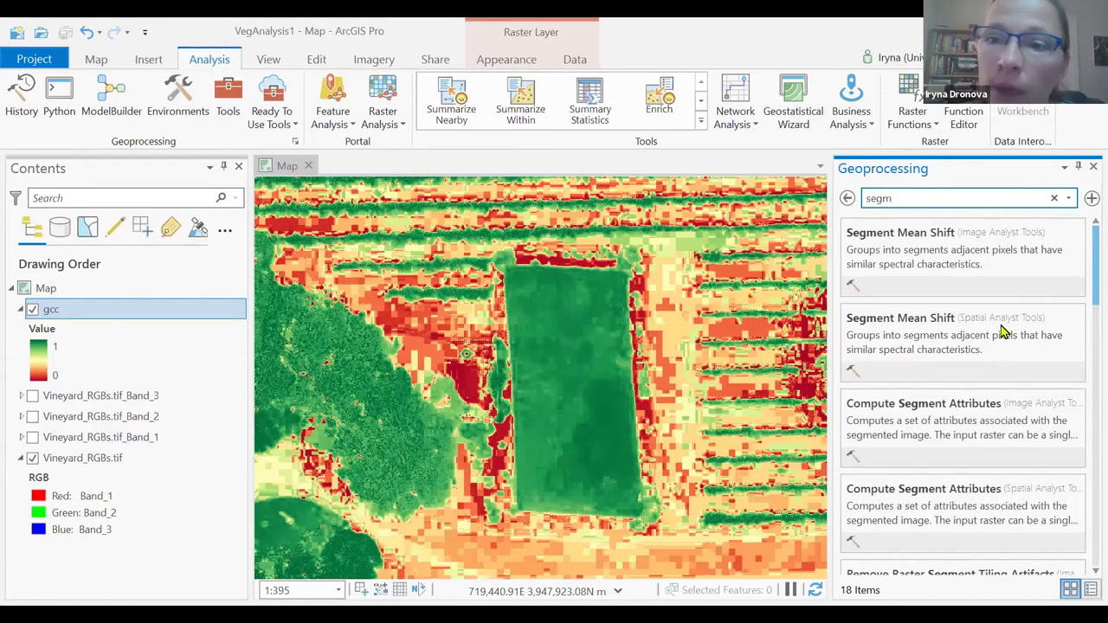
pyautogui.click(1001, 271)
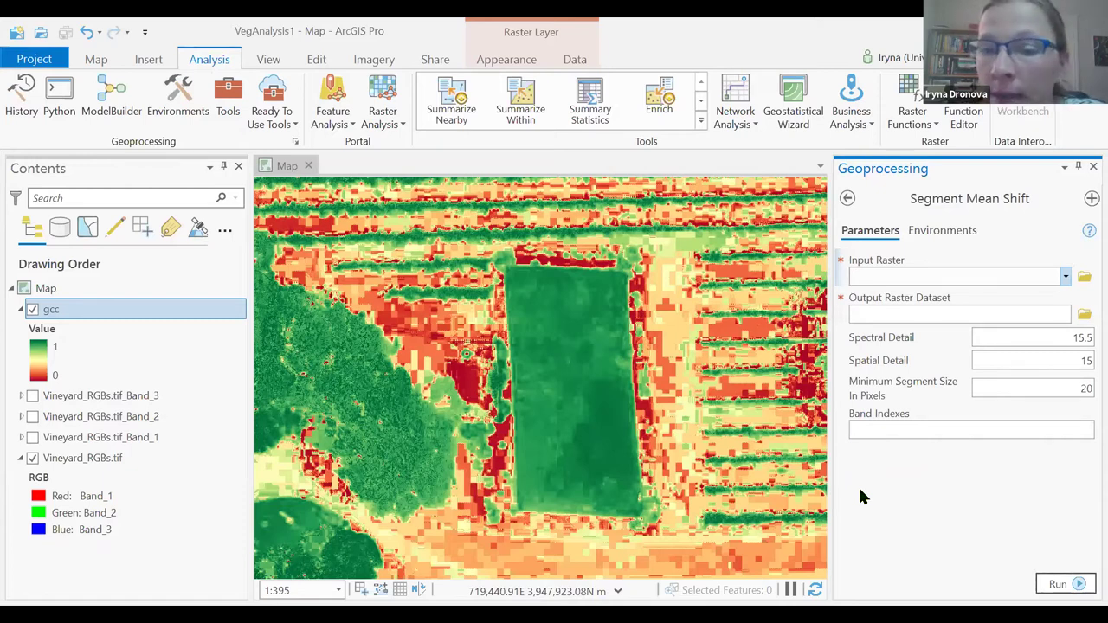
# Step: Set Vineyard_RGBs.tif as the input raster for the segmentation and shorten the output raster name to Vineyard_RGBs_S
pyautogui.moveTo(831, 490); pyautogui.dragTo(782, 467)
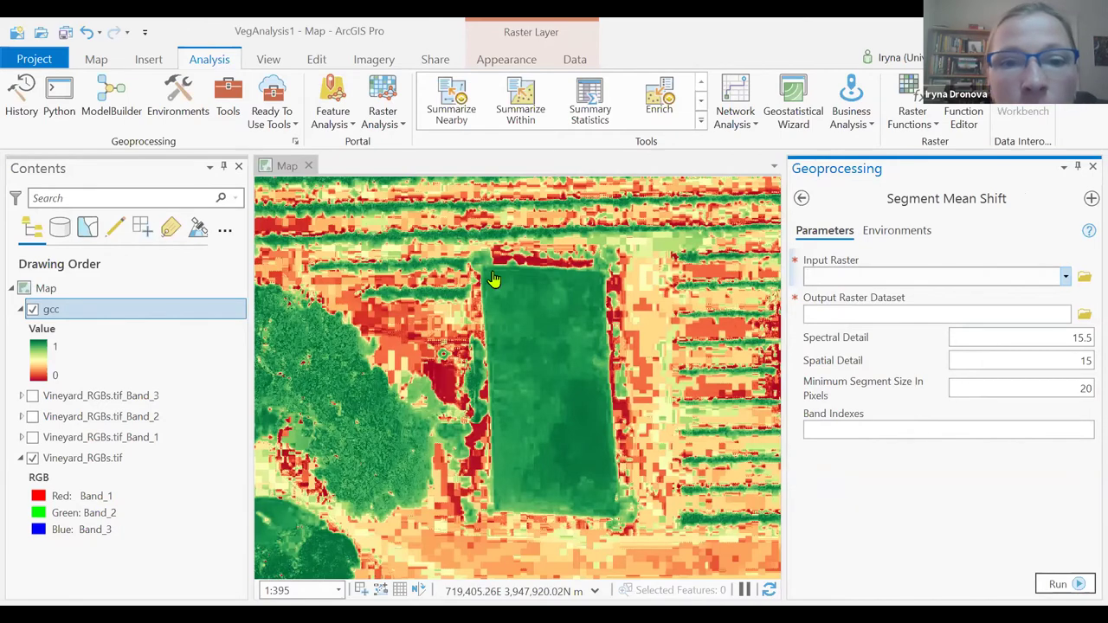
pyautogui.scroll(-4, 494, 279)
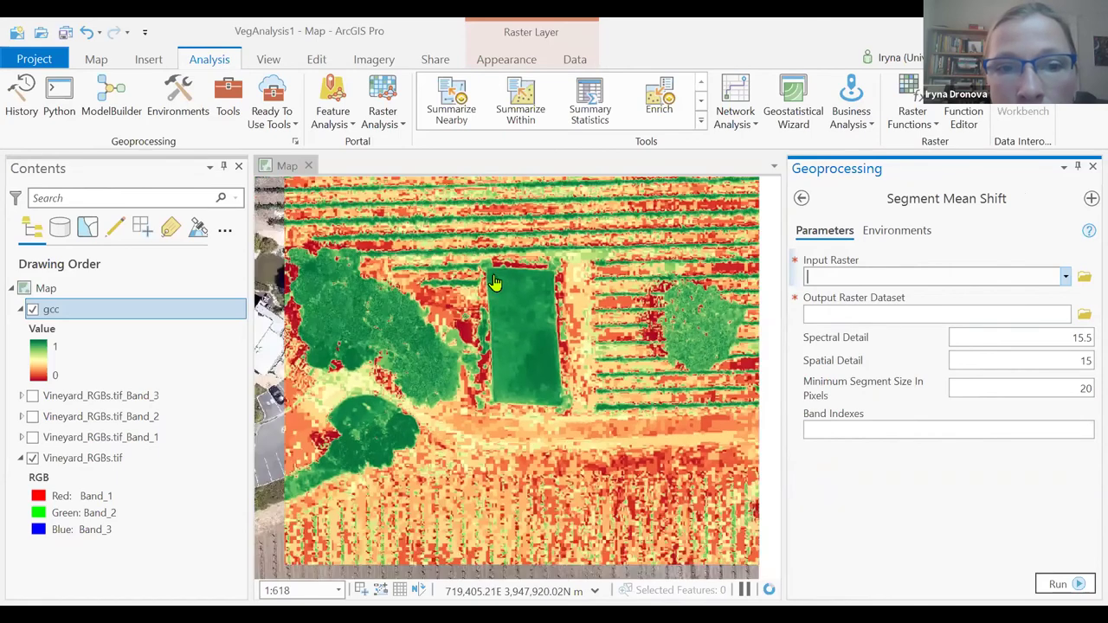
pyautogui.moveTo(493, 281); pyautogui.dragTo(697, 431)
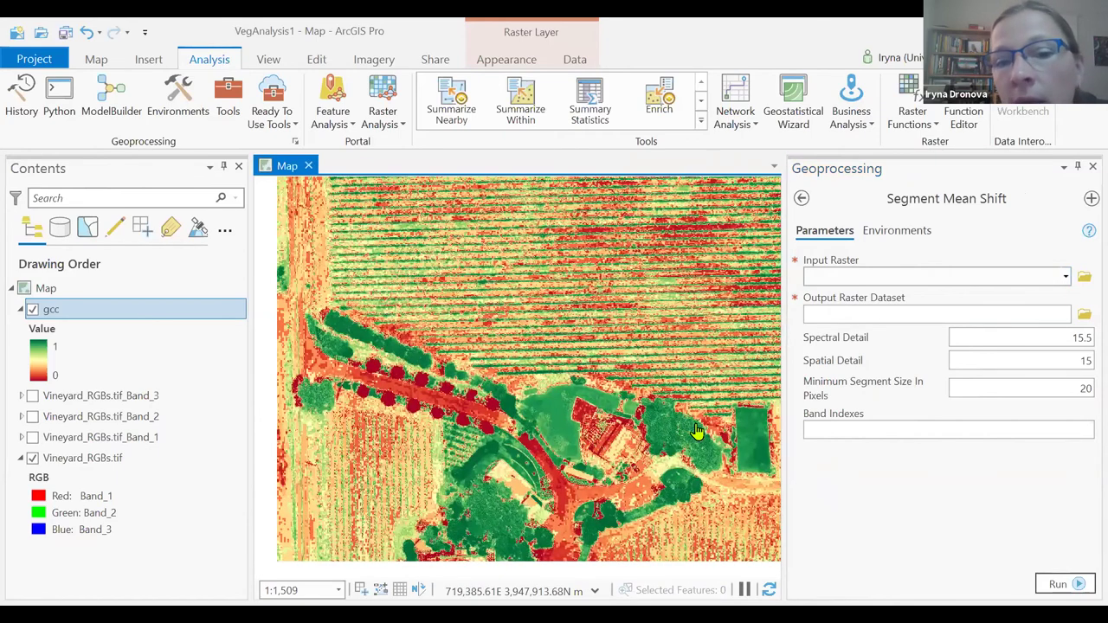
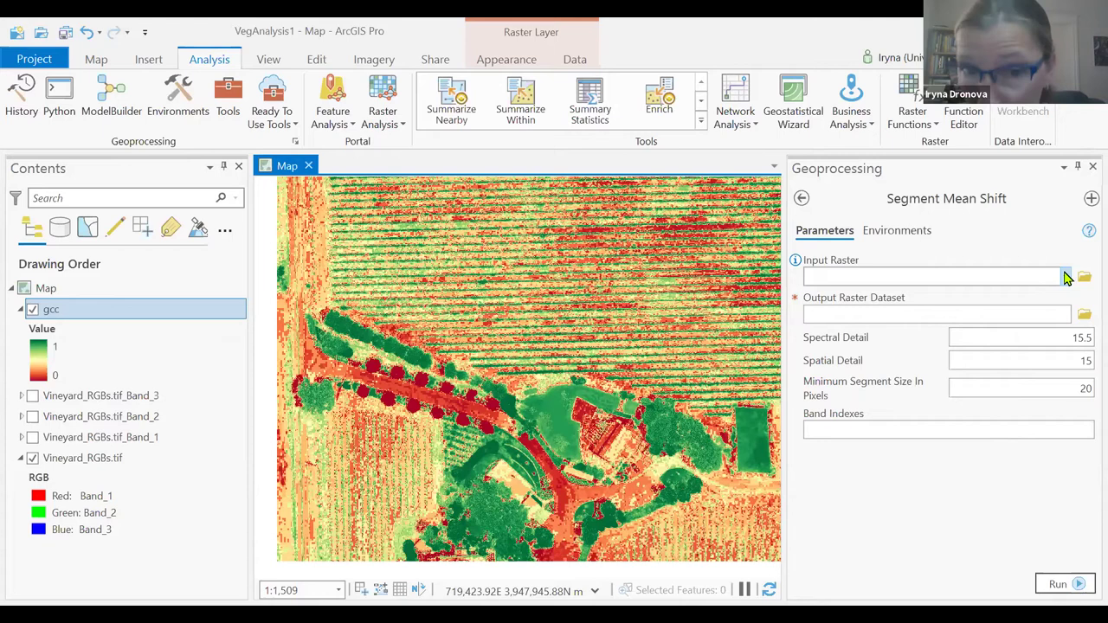
pyautogui.click(1067, 278)
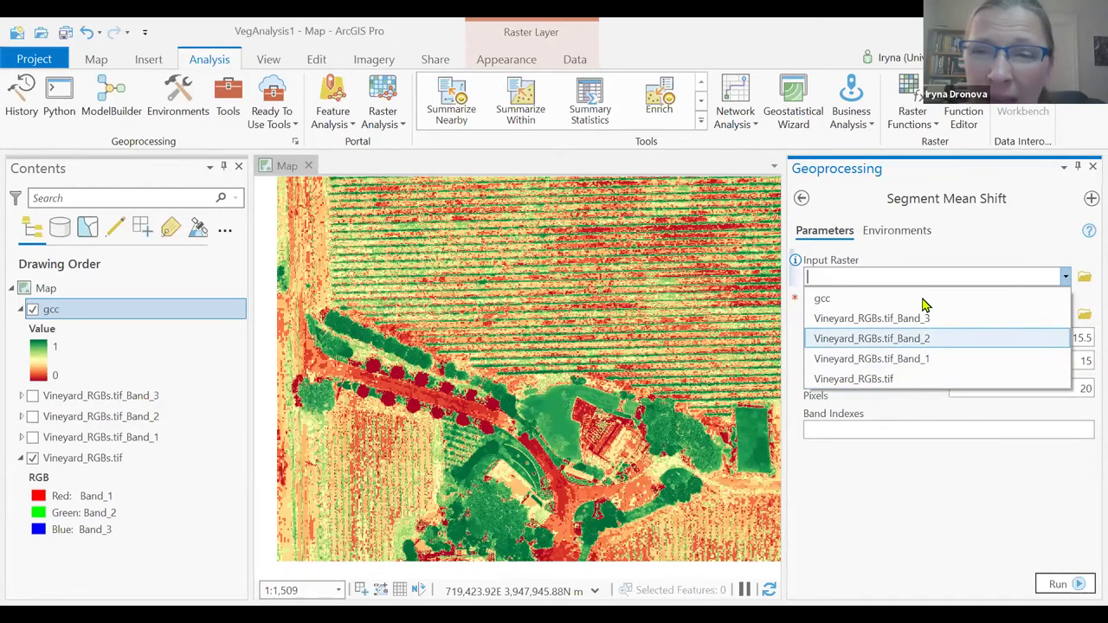
pyautogui.click(892, 381)
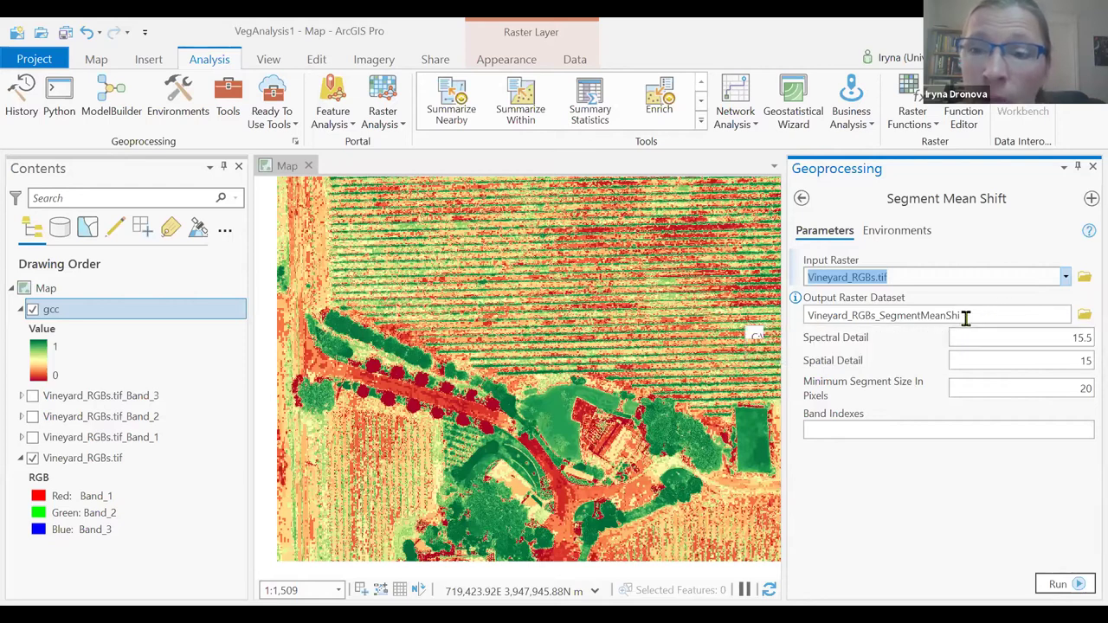
pyautogui.click(926, 520)
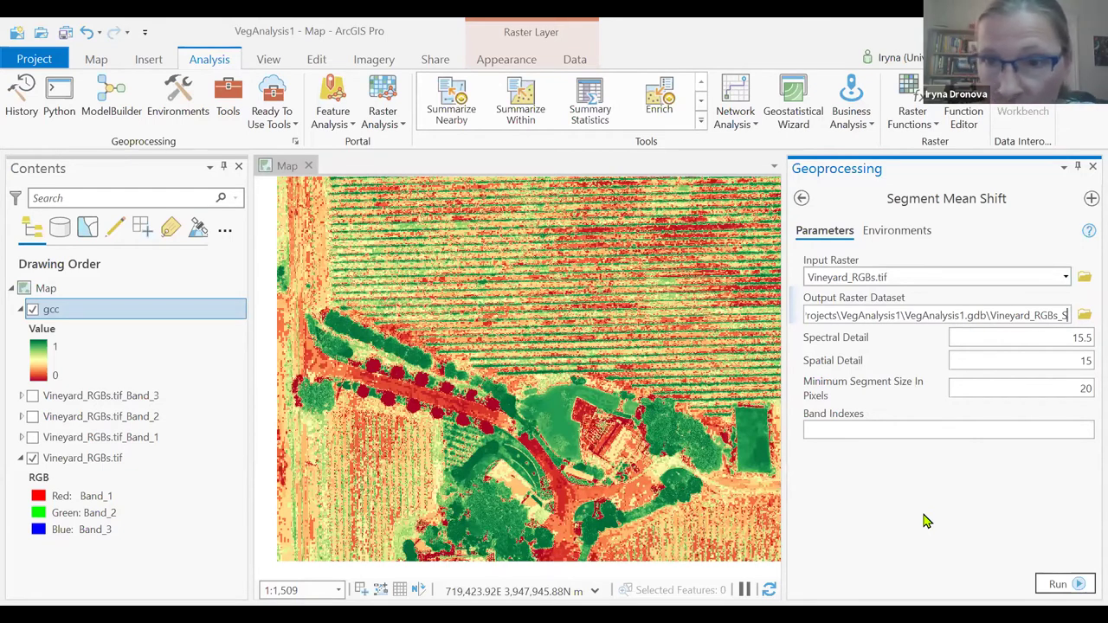
# Step: Set the segmentation's band indexes to 1,2,3 and hide the gcc layer to expose the RGB image
pyautogui.click(904, 434)
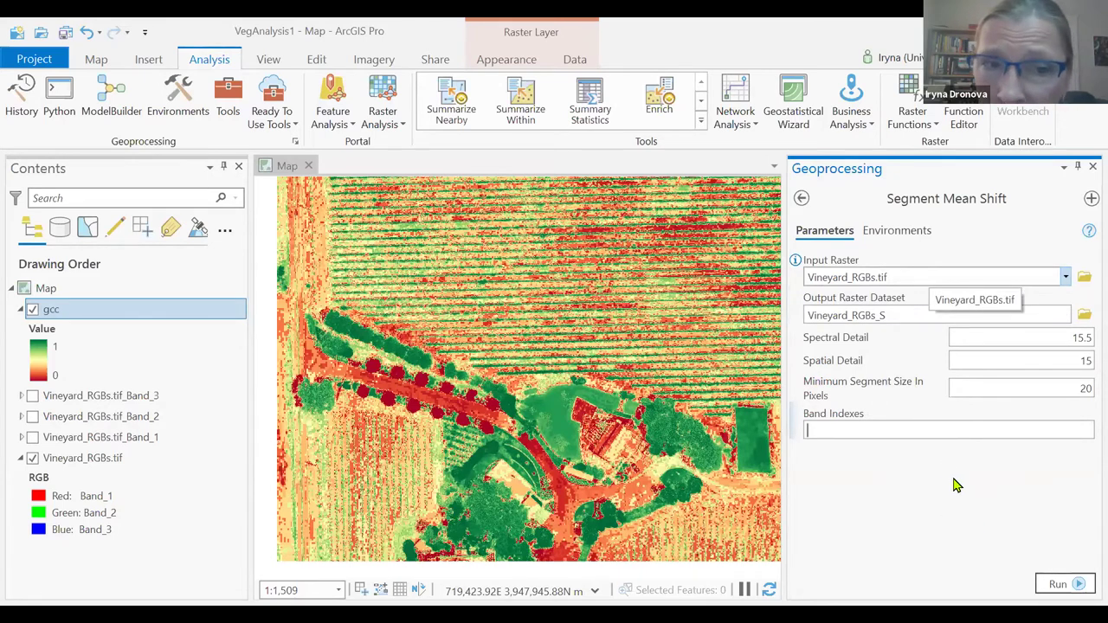
pyautogui.write('1')
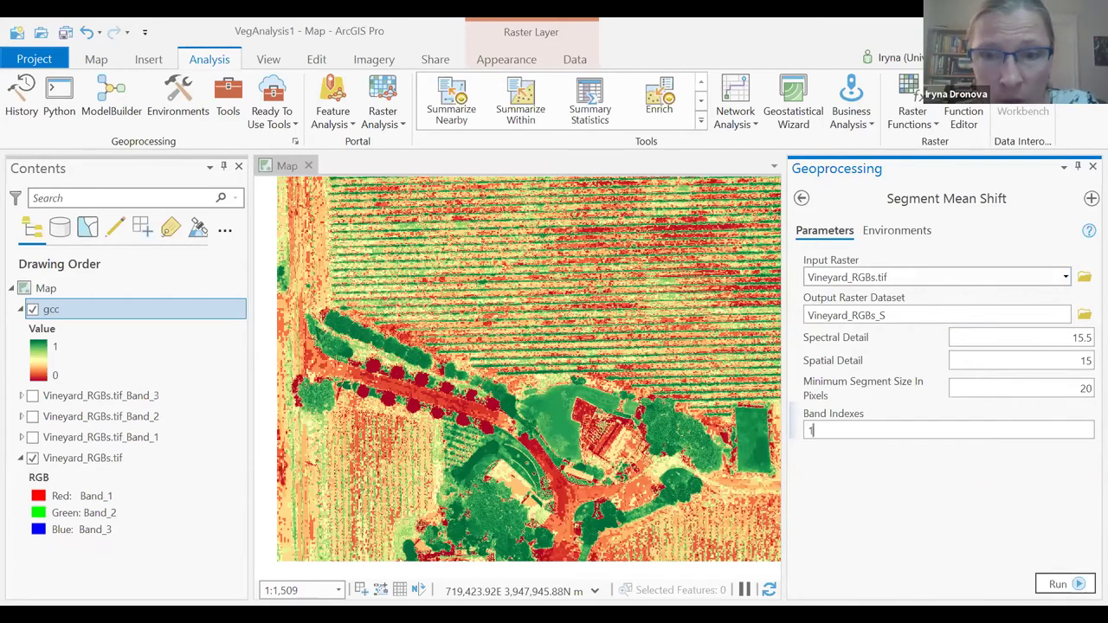
pyautogui.write(',2,3')
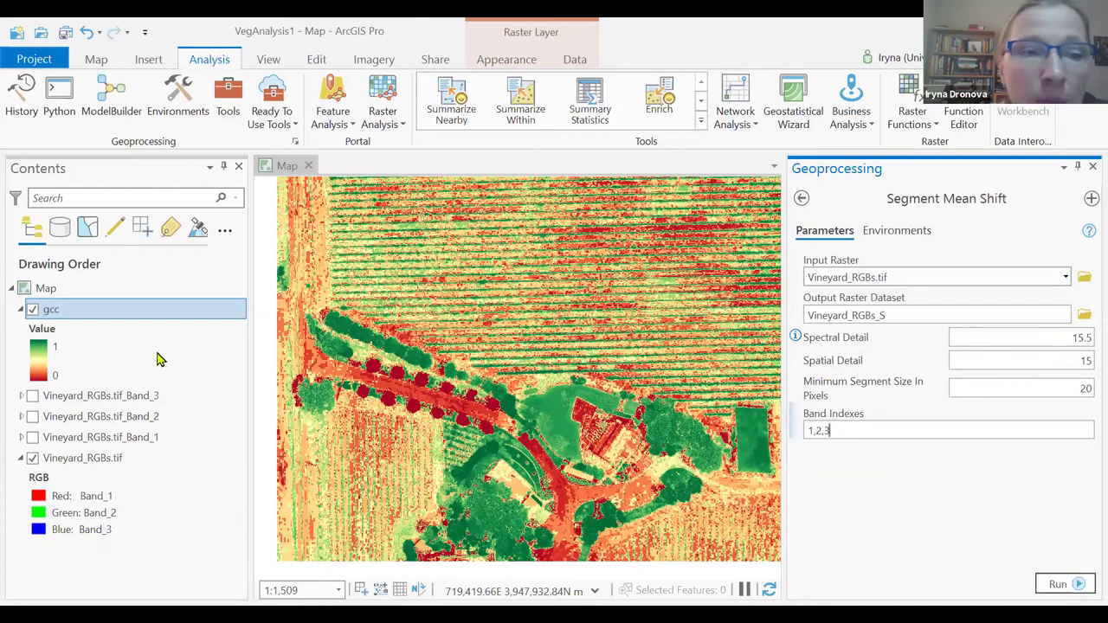
pyautogui.click(33, 314)
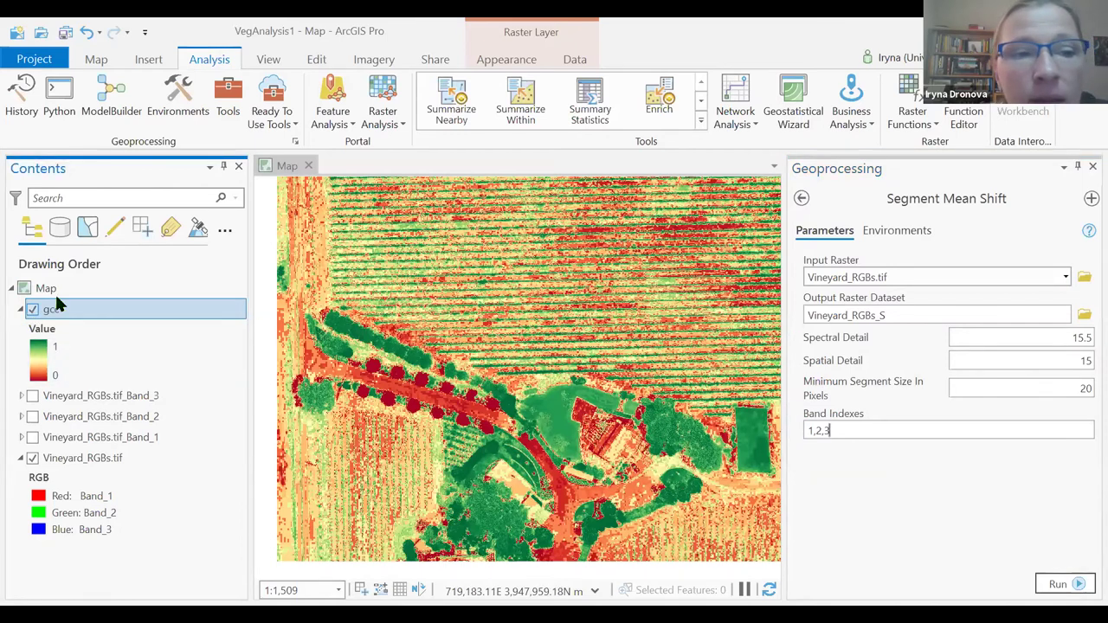
pyautogui.click(32, 309)
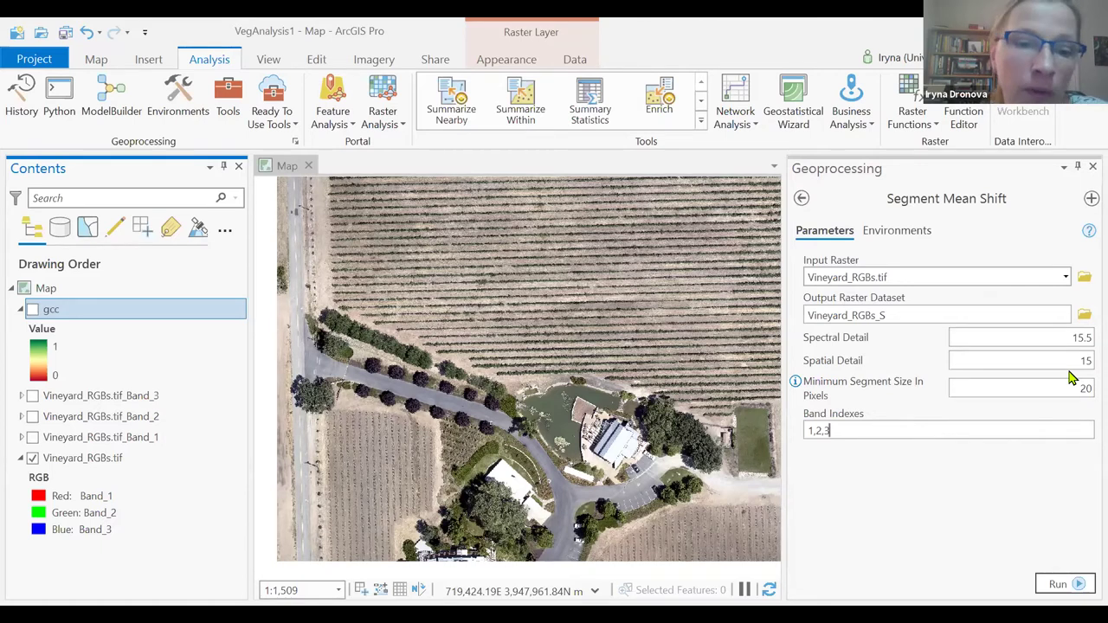
# Step: Set the spatial detail to 20, the spectral detail to 15 and the minimum segment size to 600 pixels
pyautogui.moveTo(1069, 364); pyautogui.dragTo(1084, 368)
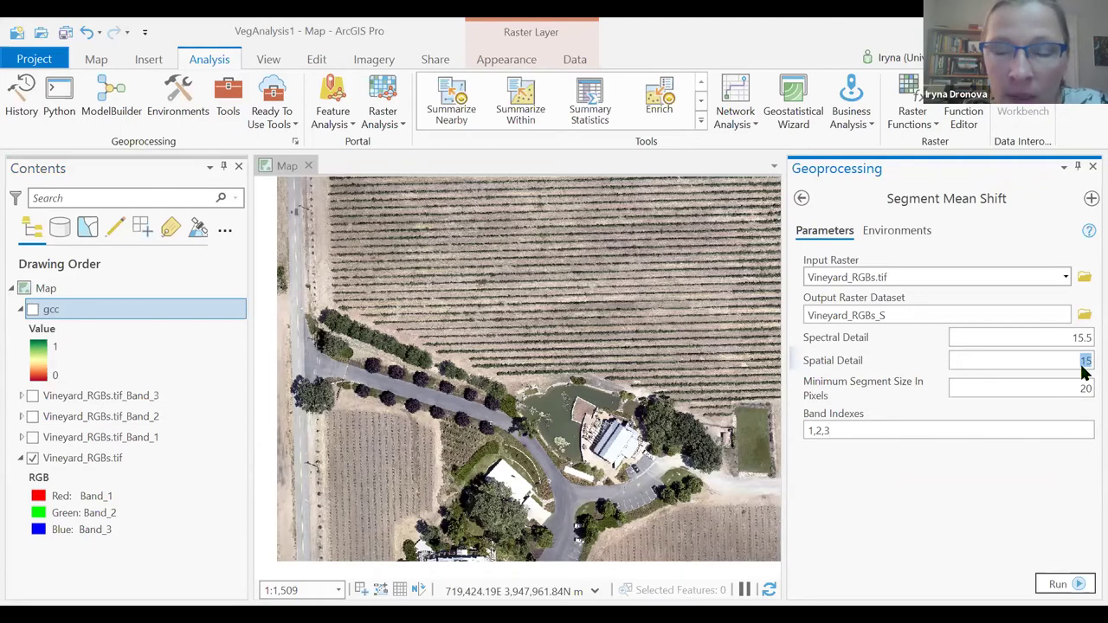
pyautogui.write('20')
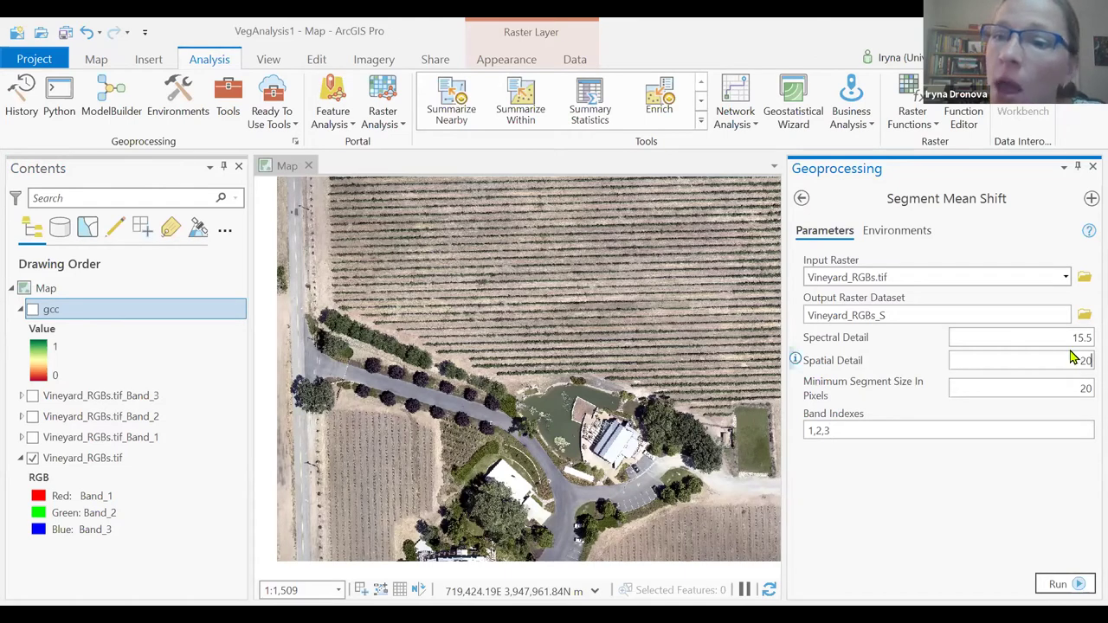
pyautogui.moveTo(1071, 339); pyautogui.dragTo(1084, 344)
pyautogui.write('15')
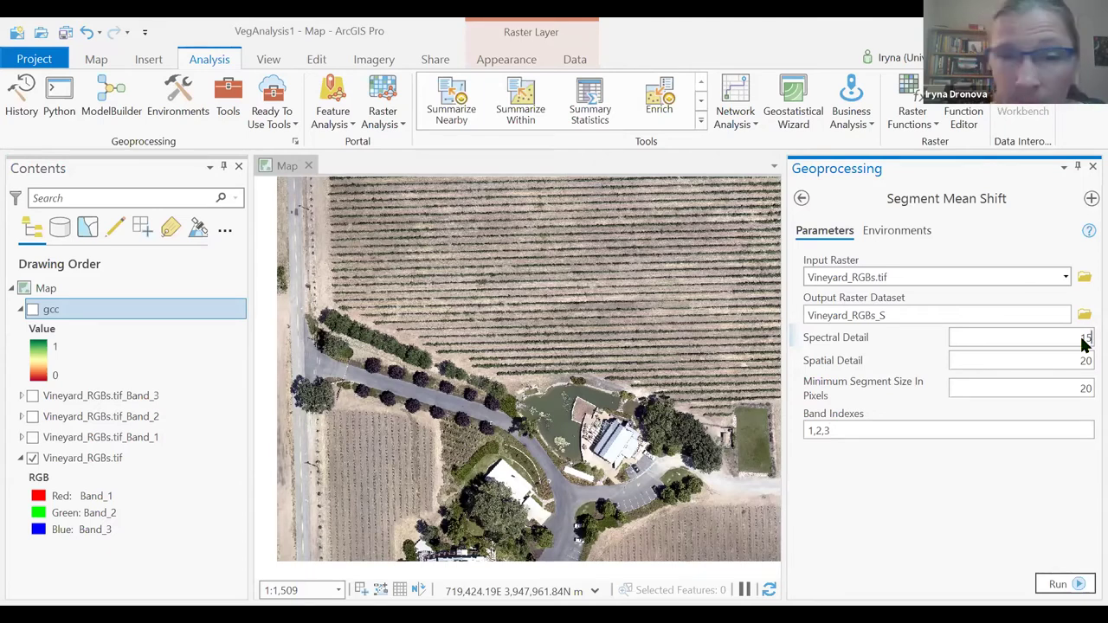
pyautogui.doubleClick(1084, 392)
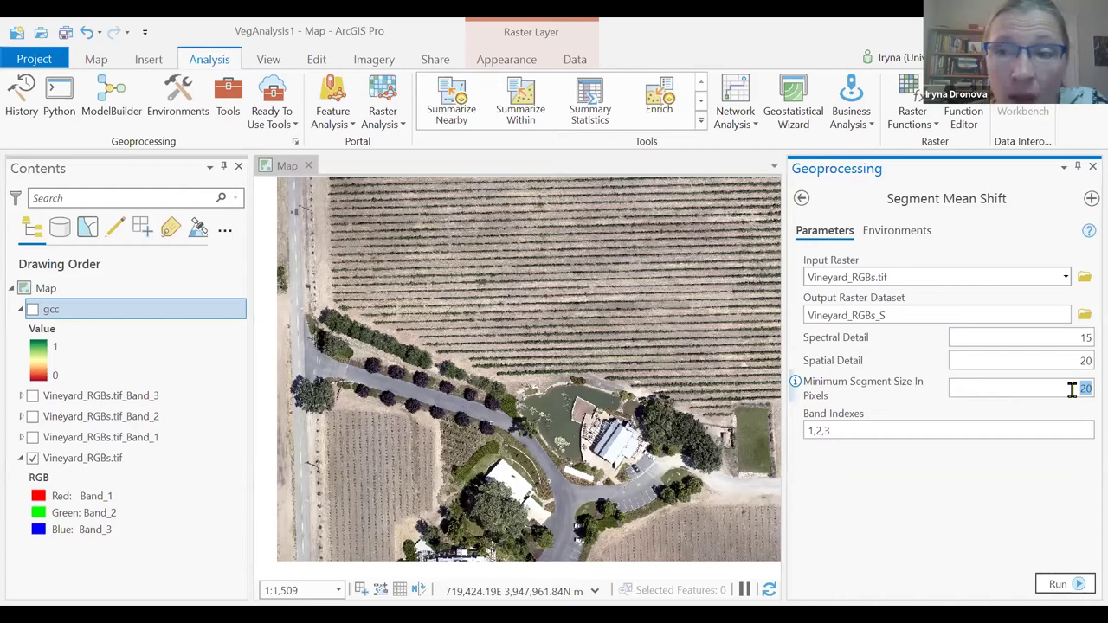
pyautogui.write('600')
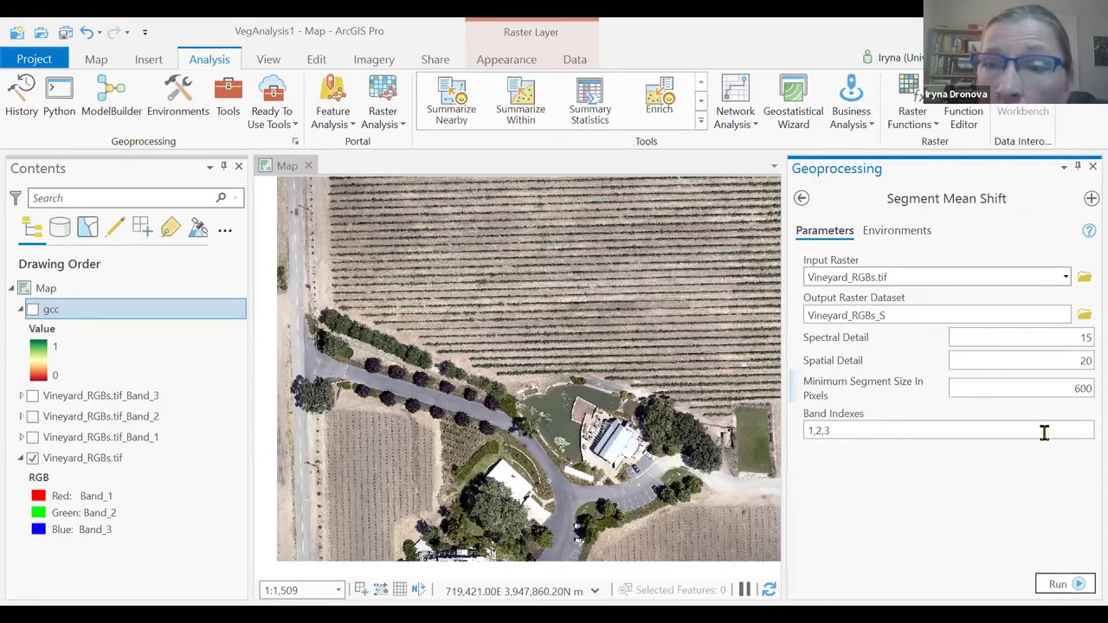
# Step: Rename the output raster dataset as Seg_15_20_600 within the VegAnalysis1 geodatabase
pyautogui.click(924, 313)
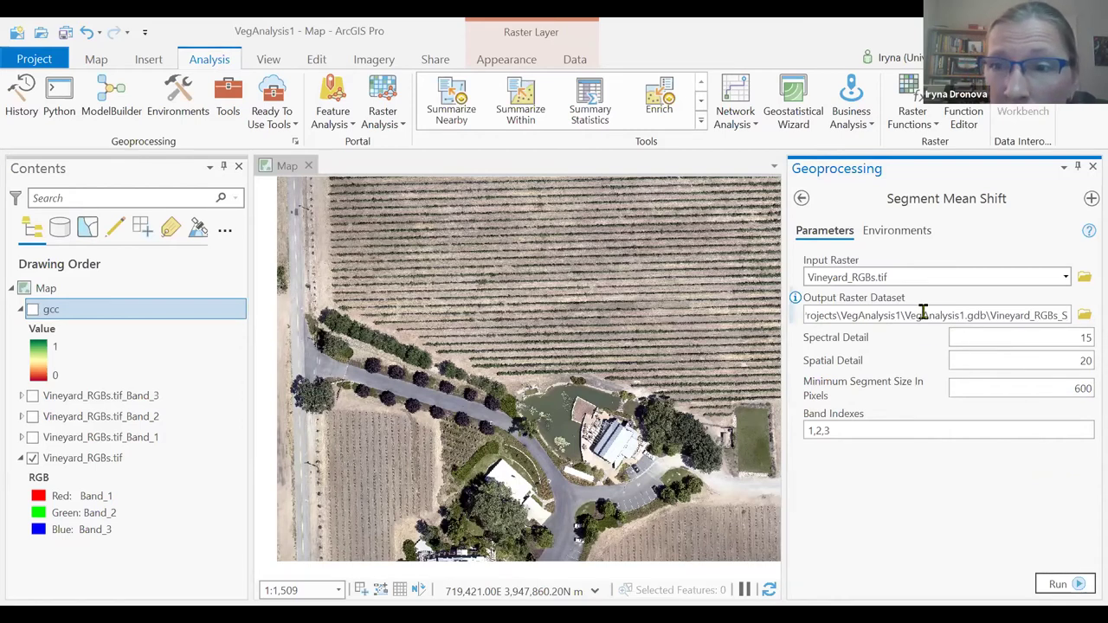
pyautogui.press('BackSpace')
pyautogui.press('BackSpace')
pyautogui.press('BackSpace')
pyautogui.press('BackSpace')
pyautogui.press('BackSpace')
pyautogui.press('BackSpace')
pyautogui.press('BackSpace')
pyautogui.press('BackSpace')
pyautogui.press('BackSpace')
pyautogui.press('BackSpace')
pyautogui.press('BackSpace')
pyautogui.press('BackSpace')
pyautogui.press('BackSpace')
pyautogui.press('BackSpace')
pyautogui.press('BackSpace')
pyautogui.write('Seg')
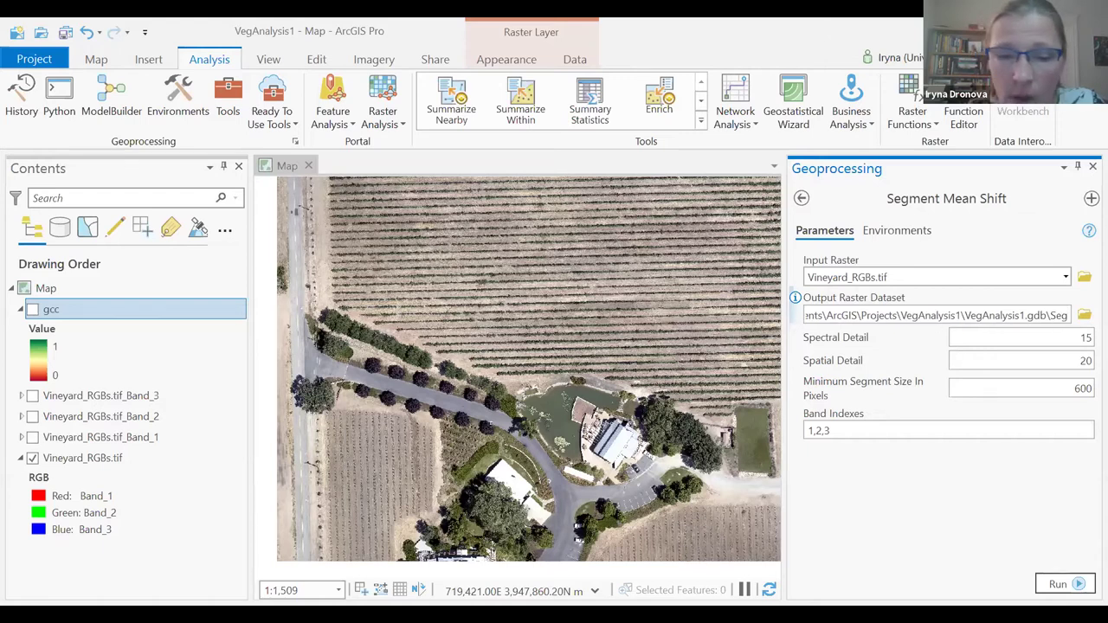
pyautogui.write('_15_20_600')
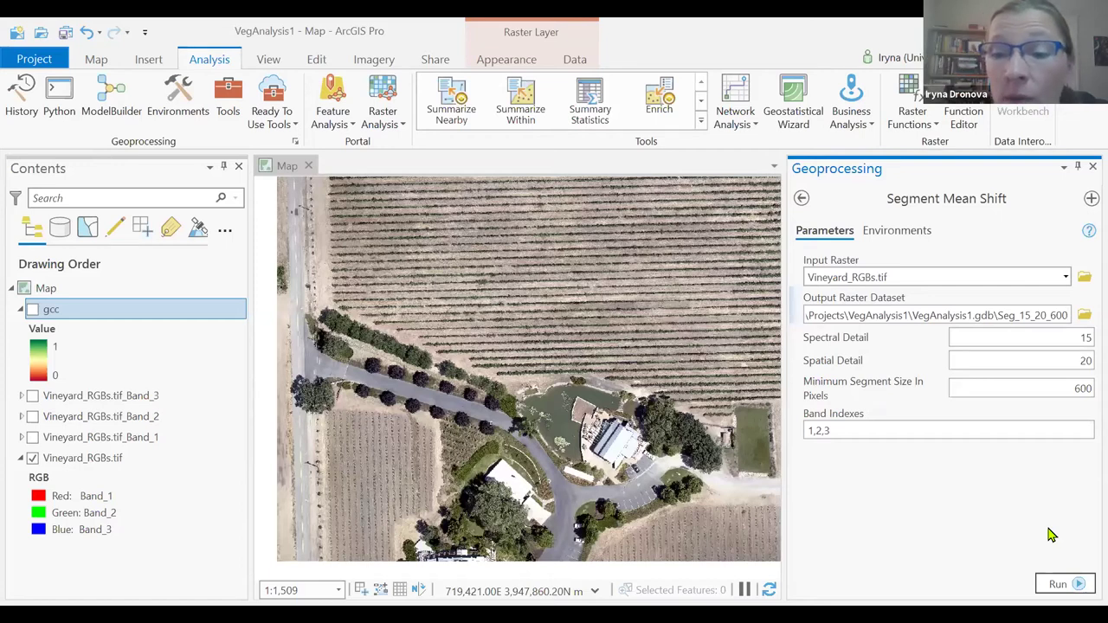
# Step: Run Segment Mean Shift and fit the map view to the full extent of the new segmented raster
pyautogui.click(1056, 583)
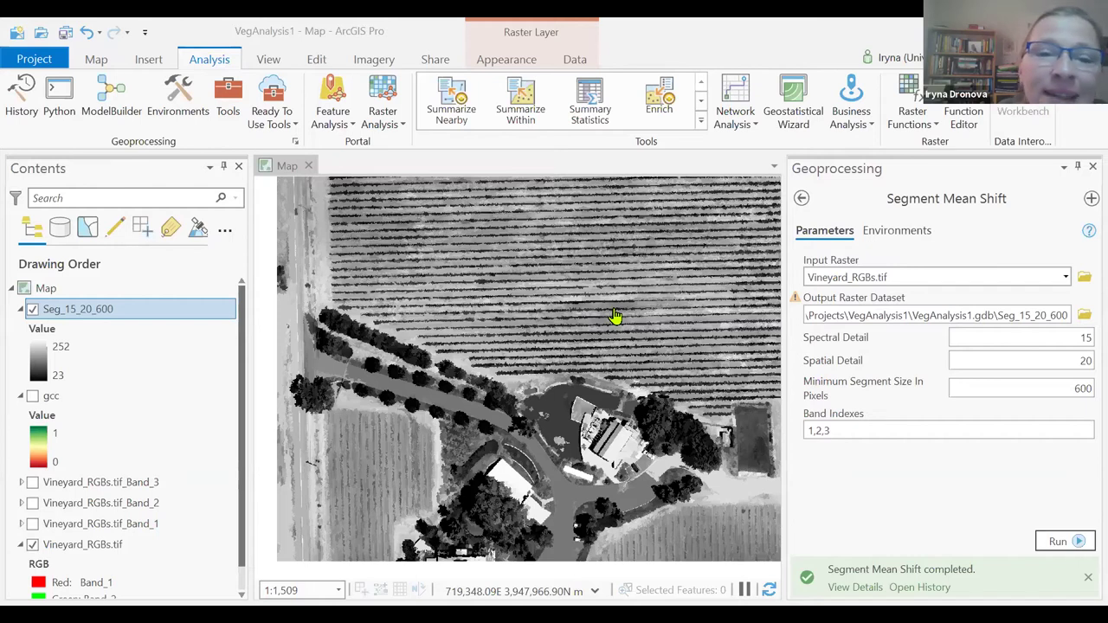
pyautogui.moveTo(783, 257); pyautogui.dragTo(943, 257)
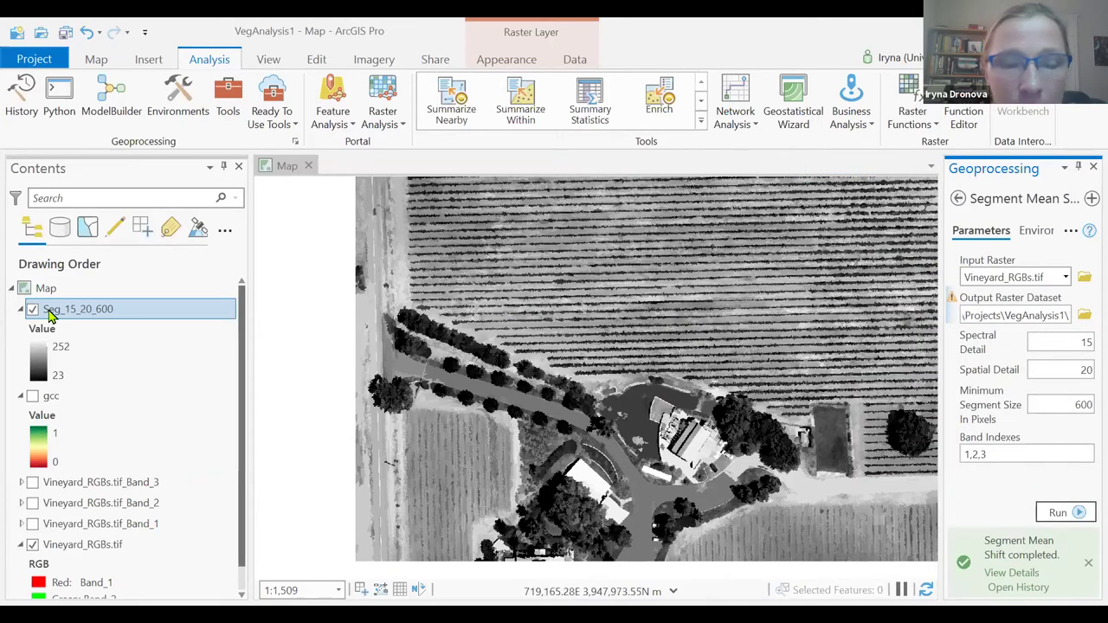
pyautogui.rightClick(50, 314)
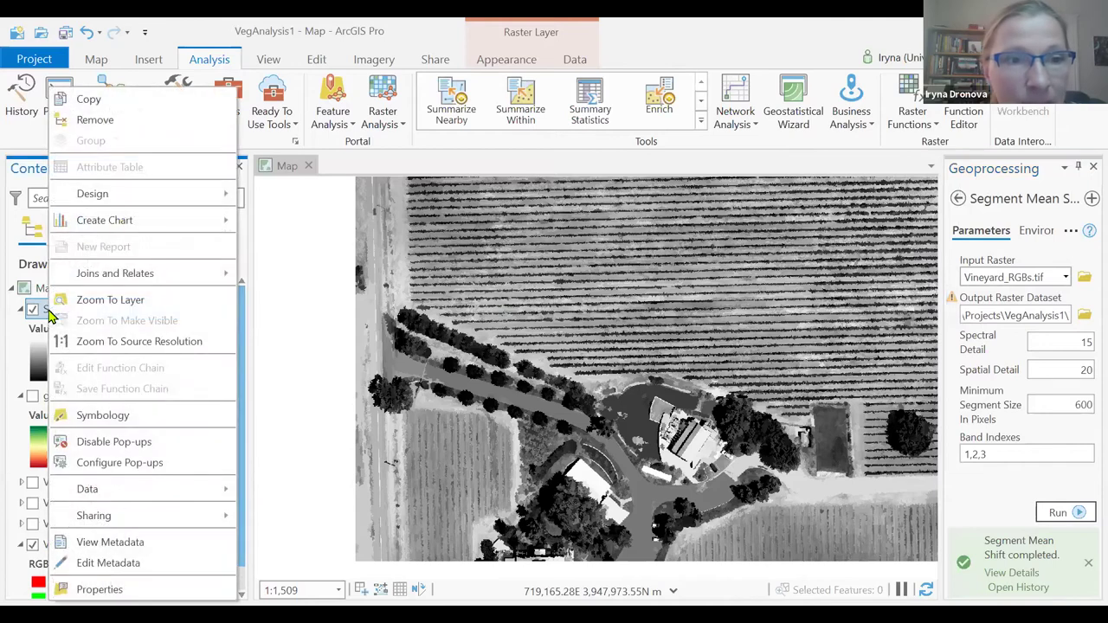
pyautogui.click(110, 299)
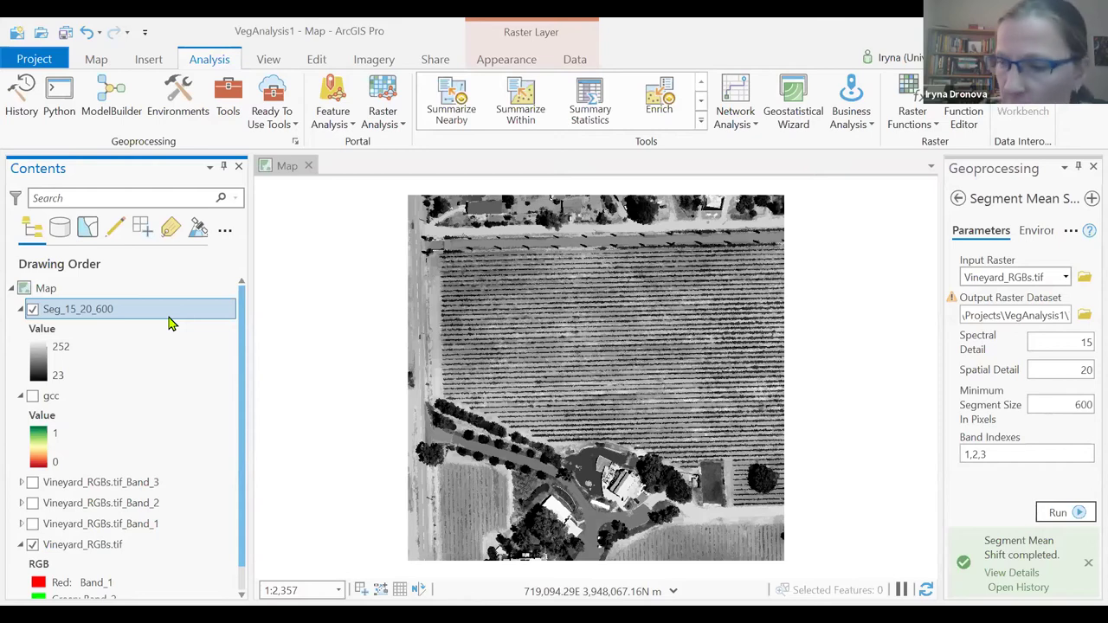
# Step: Examine the Seg_15_20_600 segments along the vineyard rows at close range and across the whole field
pyautogui.scroll(1, 580, 416)
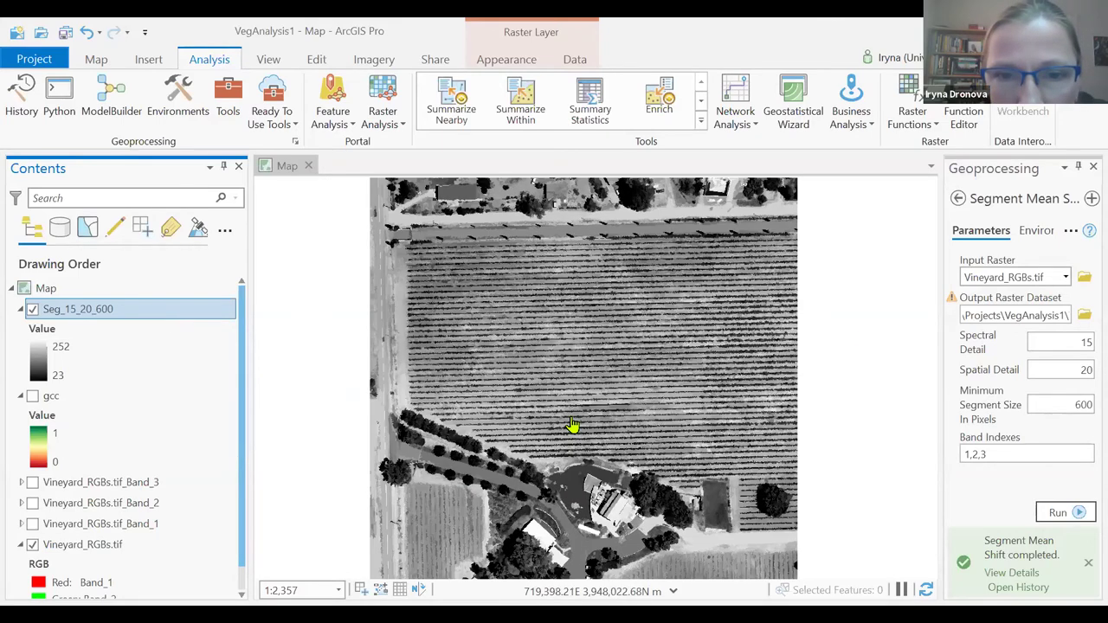
pyautogui.scroll(5, 572, 424)
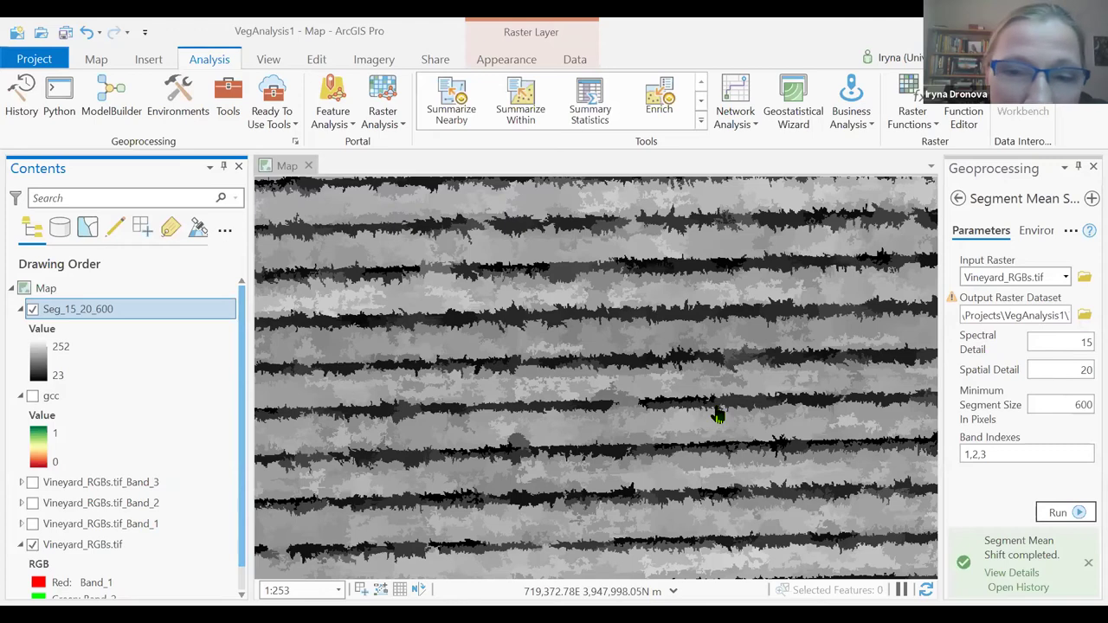
pyautogui.scroll(-4, 714, 389)
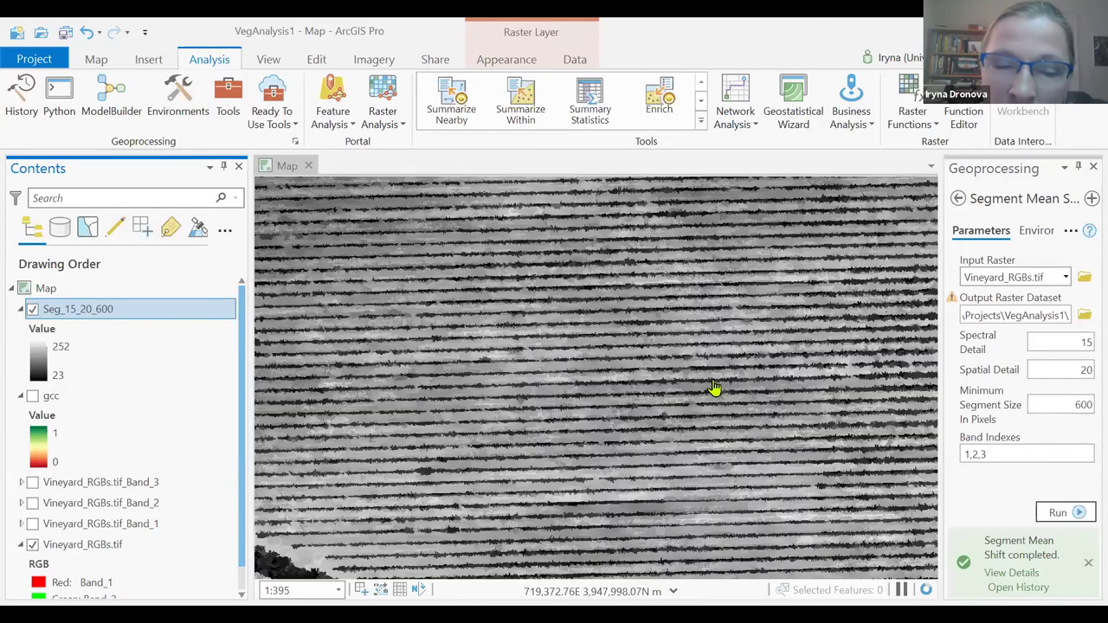
pyautogui.scroll(-2, 715, 389)
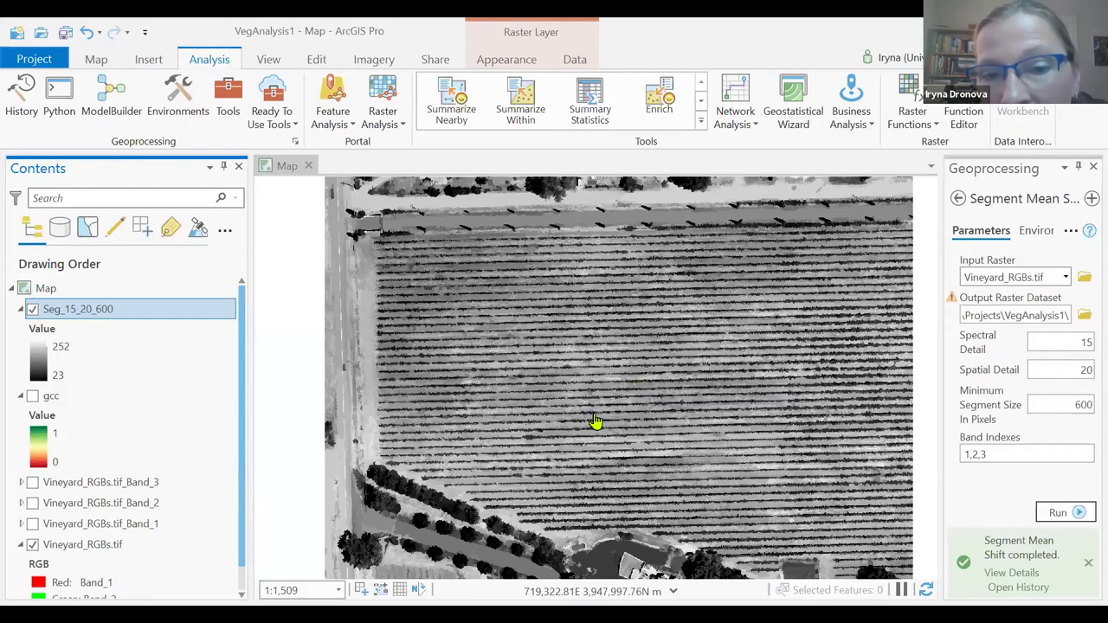
pyautogui.scroll(1, 597, 424)
pyautogui.scroll(5, 528, 439)
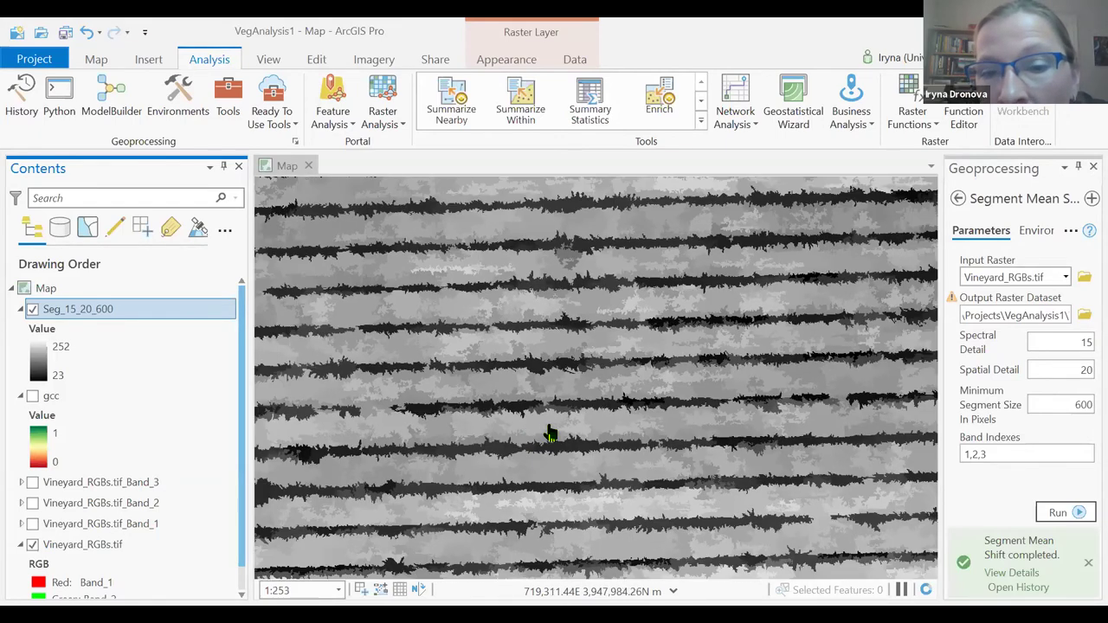
pyautogui.scroll(-2, 549, 431)
pyautogui.scroll(-4, 550, 431)
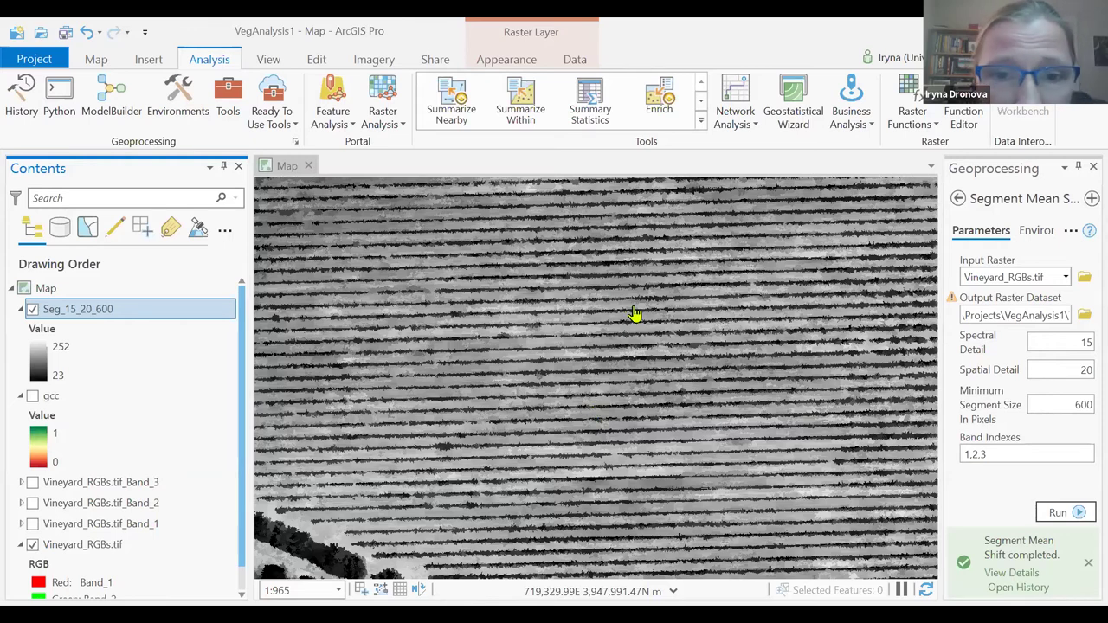
pyautogui.scroll(-3, 703, 334)
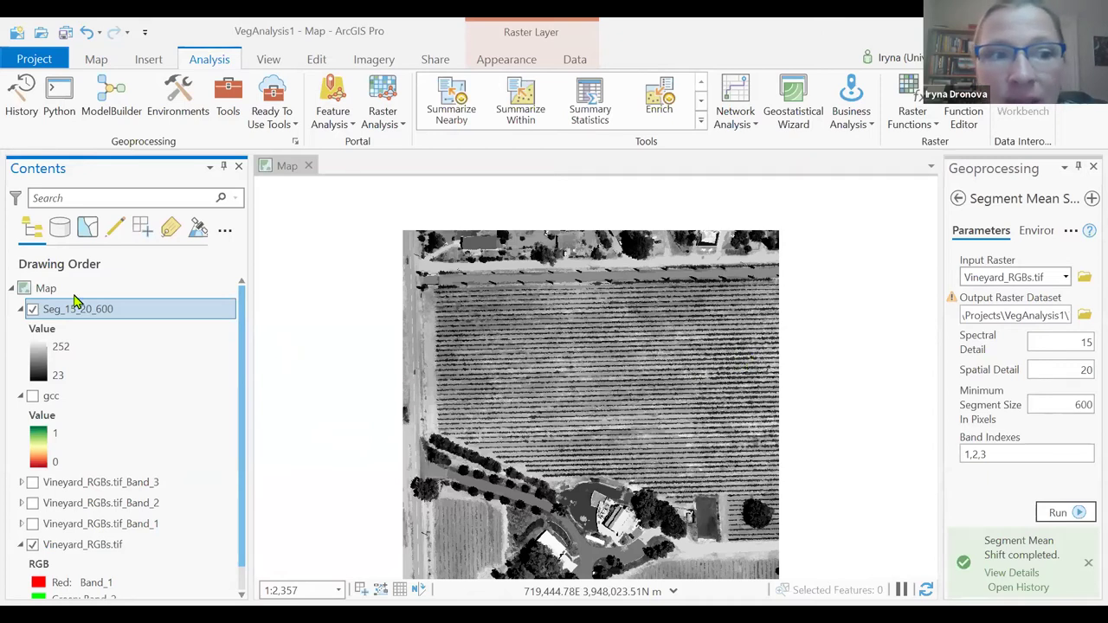
pyautogui.click(61, 359)
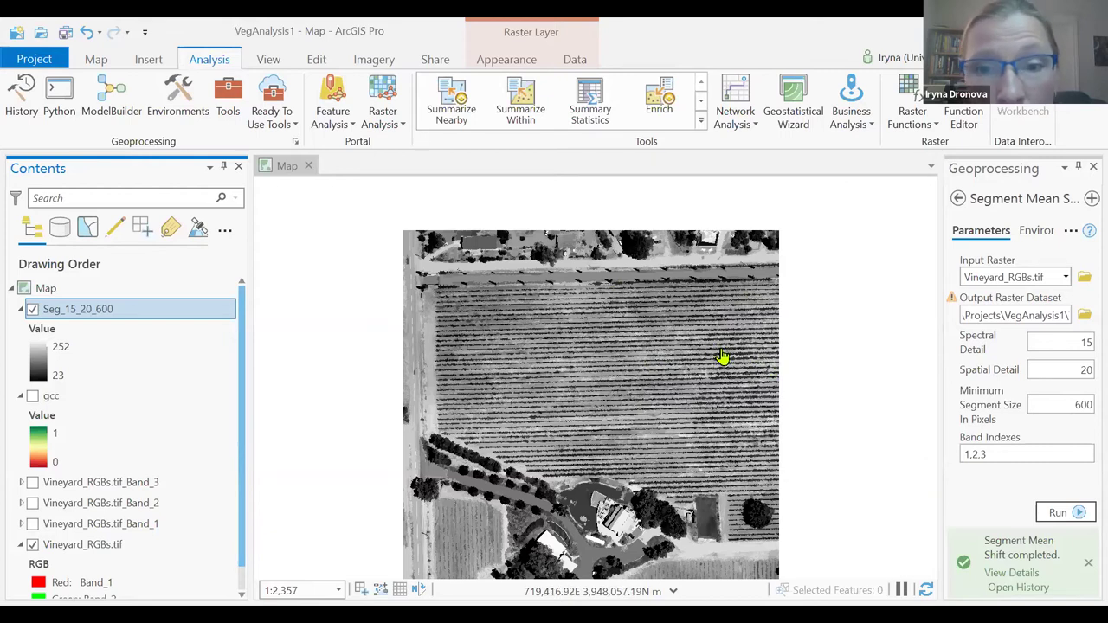
pyautogui.scroll(-3, 723, 356)
pyautogui.scroll(2, 722, 358)
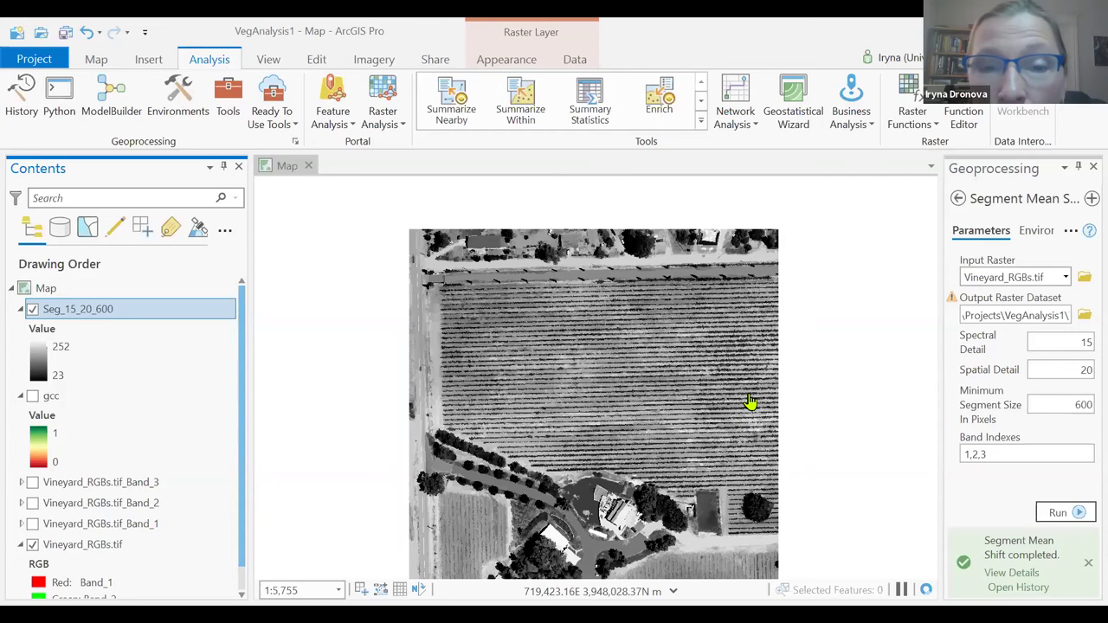
pyautogui.scroll(5, 752, 407)
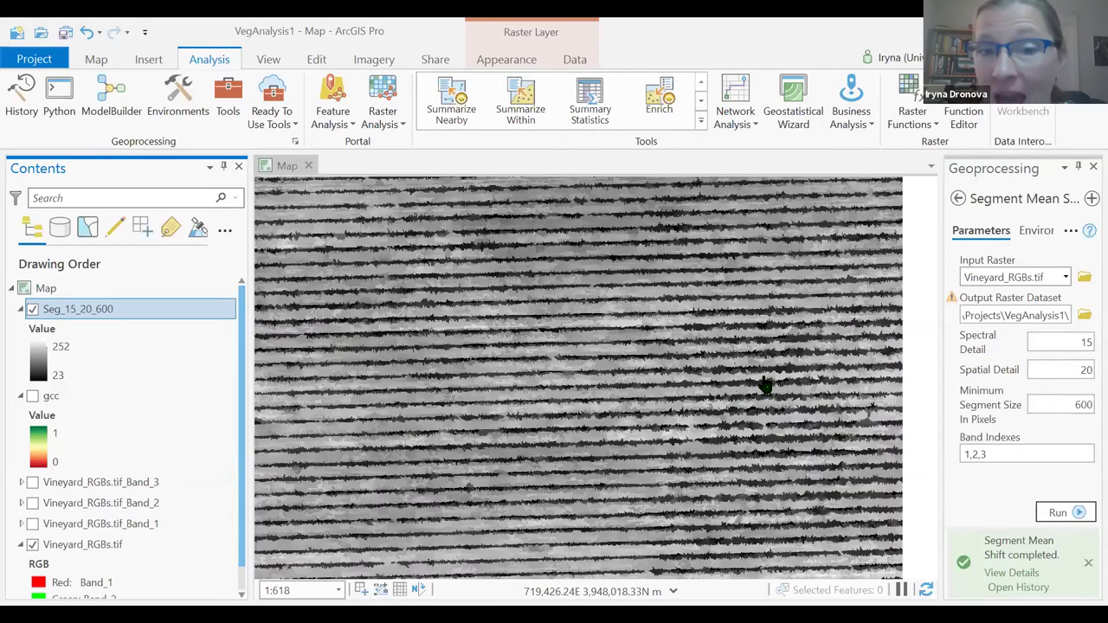
pyautogui.scroll(-3, 765, 386)
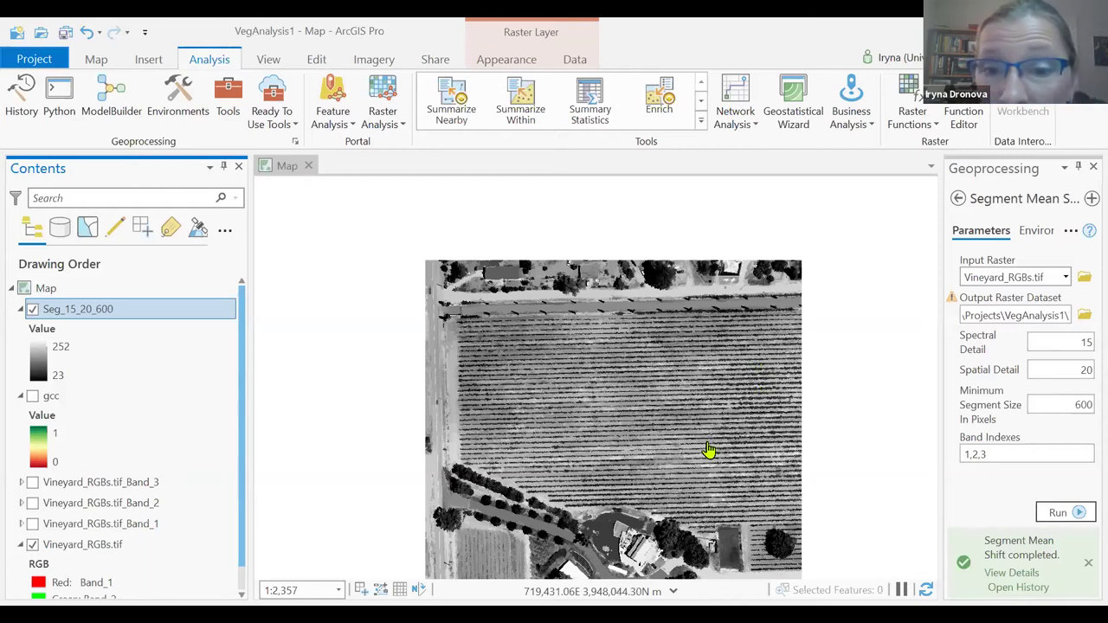
pyautogui.moveTo(944, 414); pyautogui.dragTo(831, 400)
pyautogui.scroll(3, 827, 404)
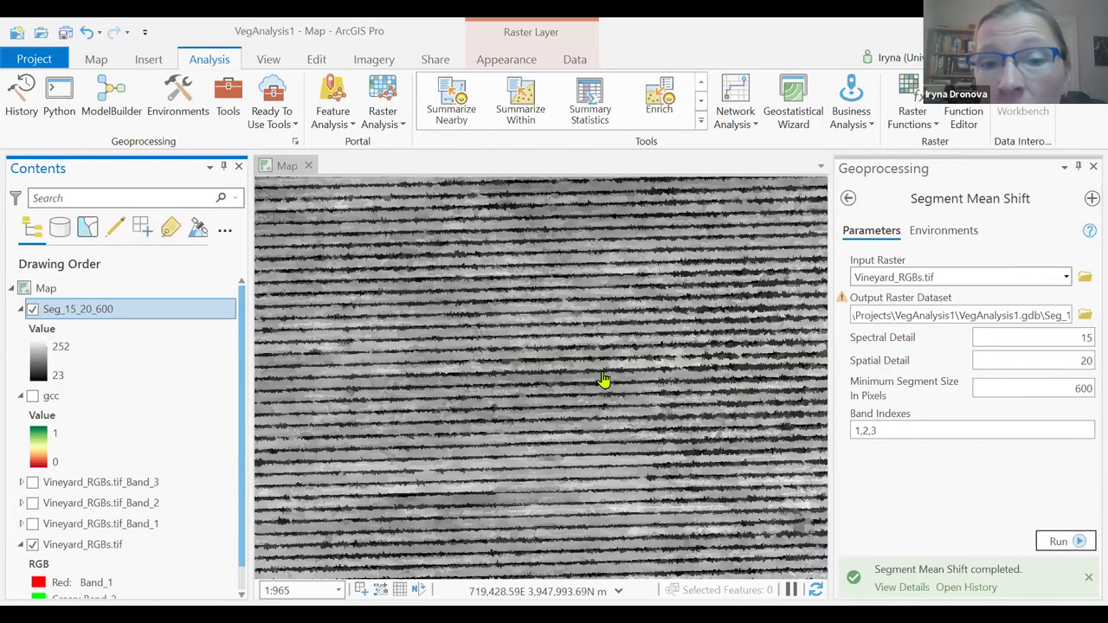
pyautogui.scroll(-2, 603, 382)
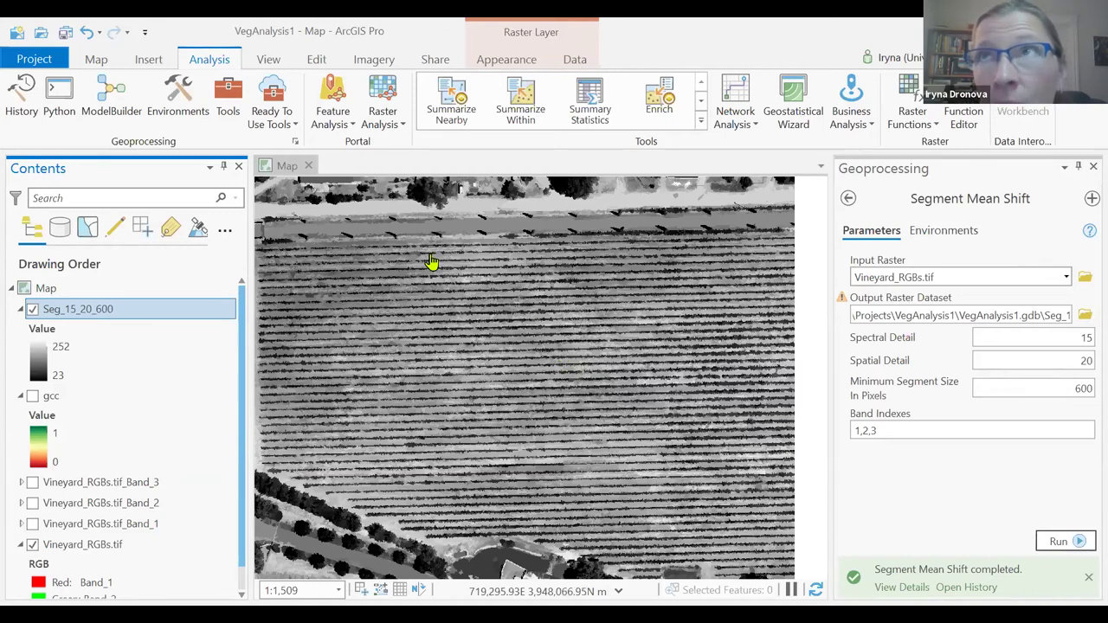
# Step: Search the geoprocessing tools for "raster to poly" and open the Raster to Polygon conversion tool
pyautogui.click(228, 101)
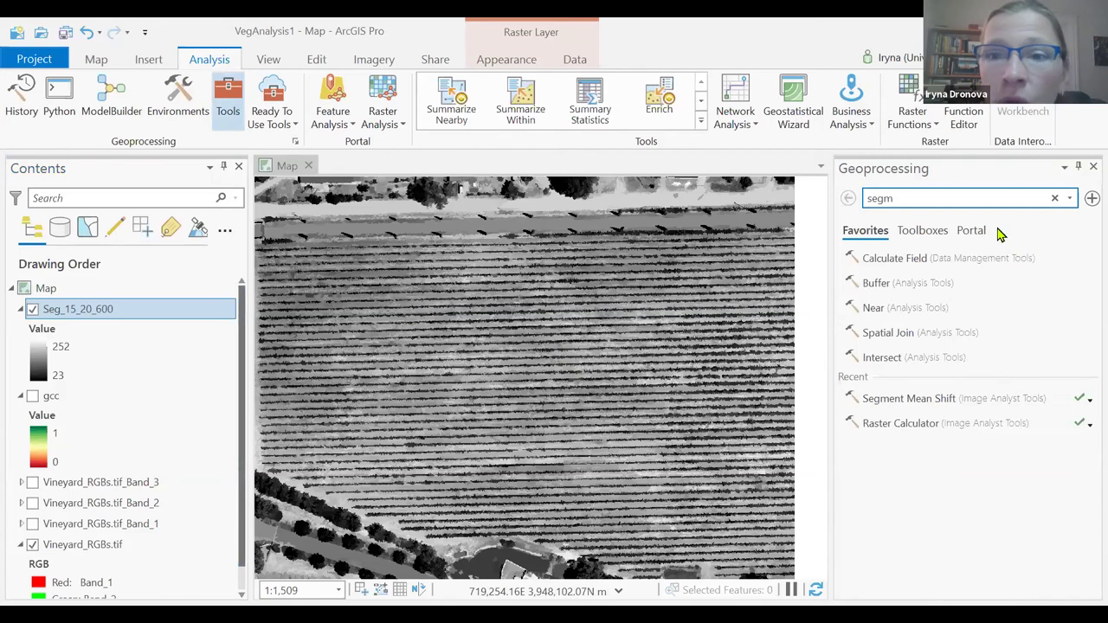
pyautogui.click(883, 196)
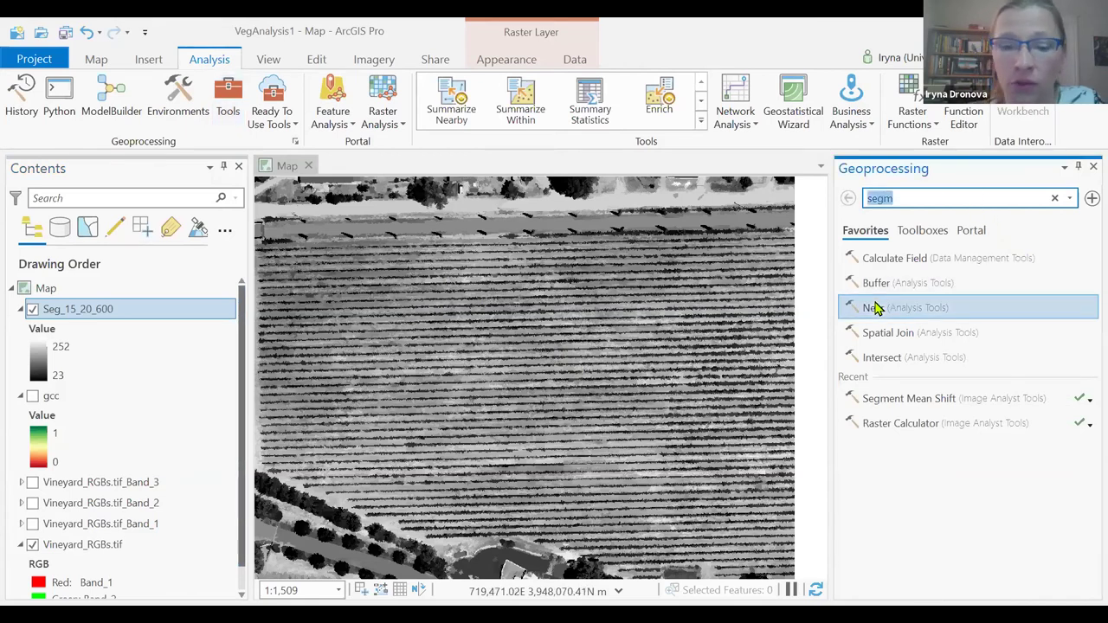
pyautogui.write('raster to')
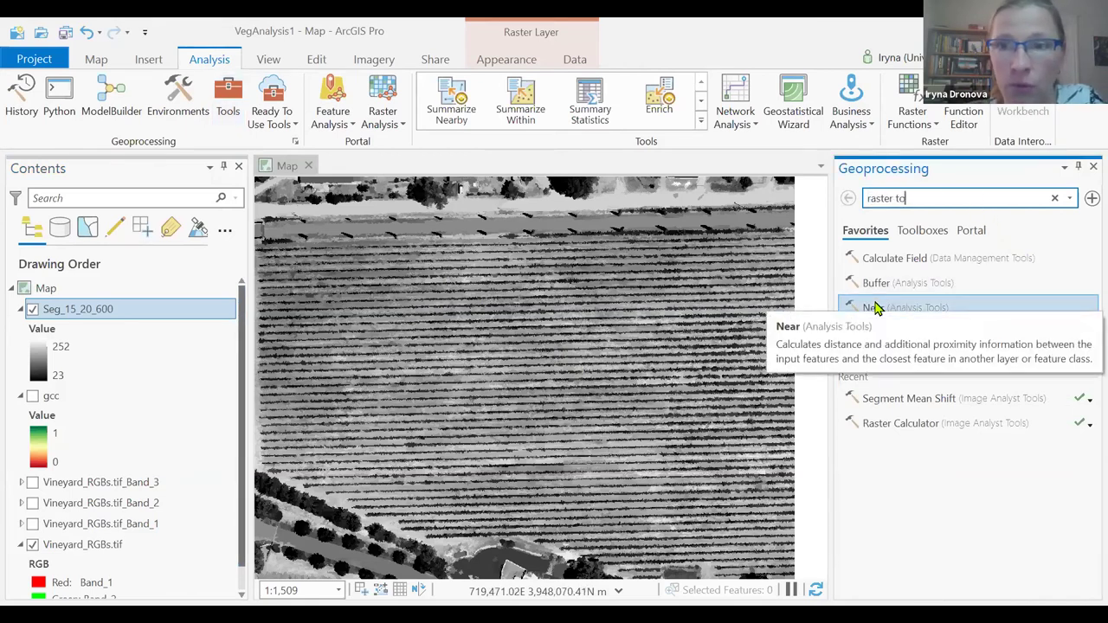
pyautogui.write(' poly')
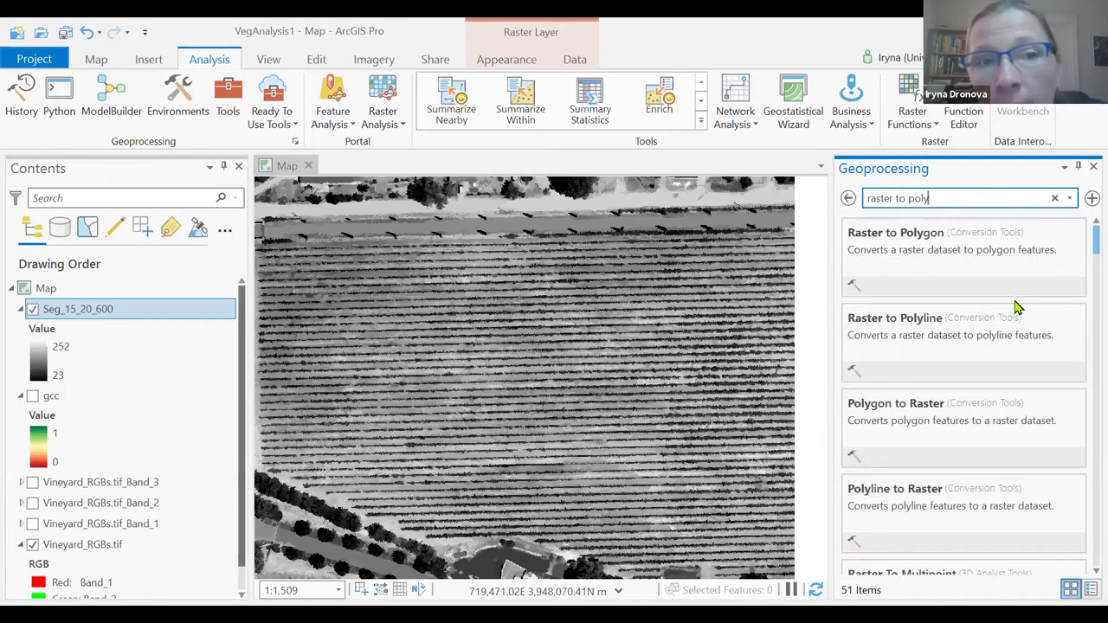
pyautogui.click(1030, 251)
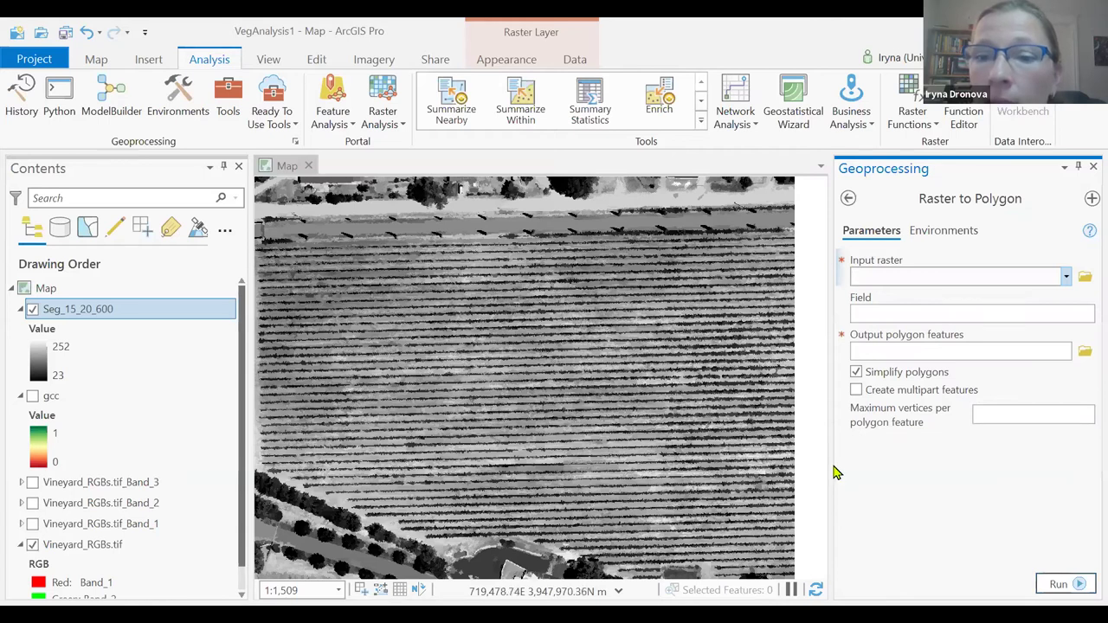
pyautogui.moveTo(831, 463); pyautogui.dragTo(773, 447)
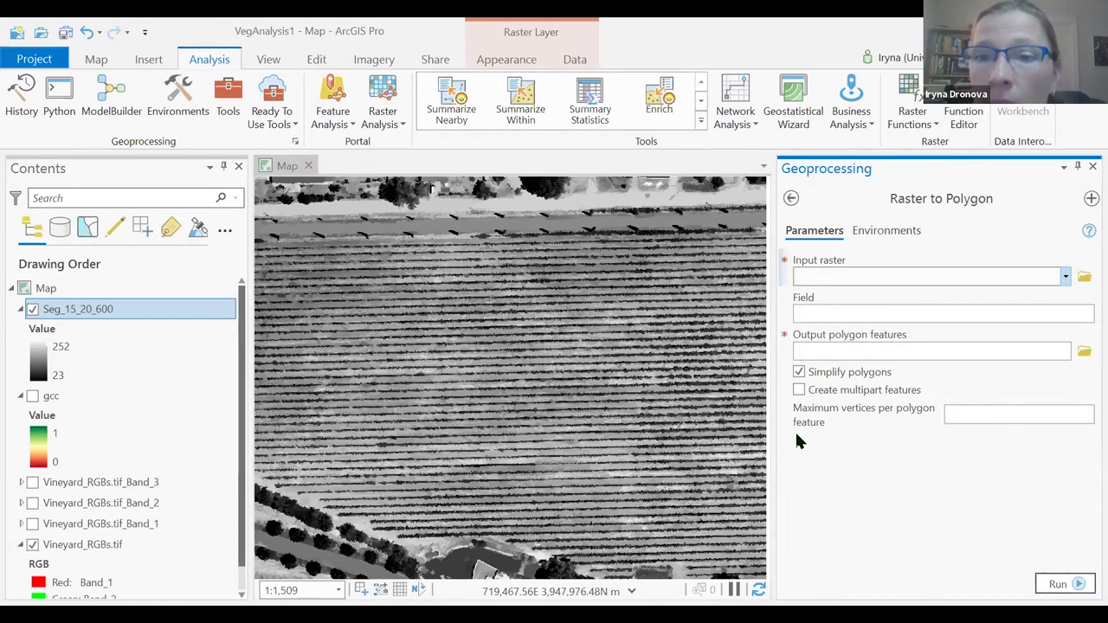
# Step: Set Seg_15_20_600 as the input raster for the polygon conversion, with Value as the field
pyautogui.click(1065, 279)
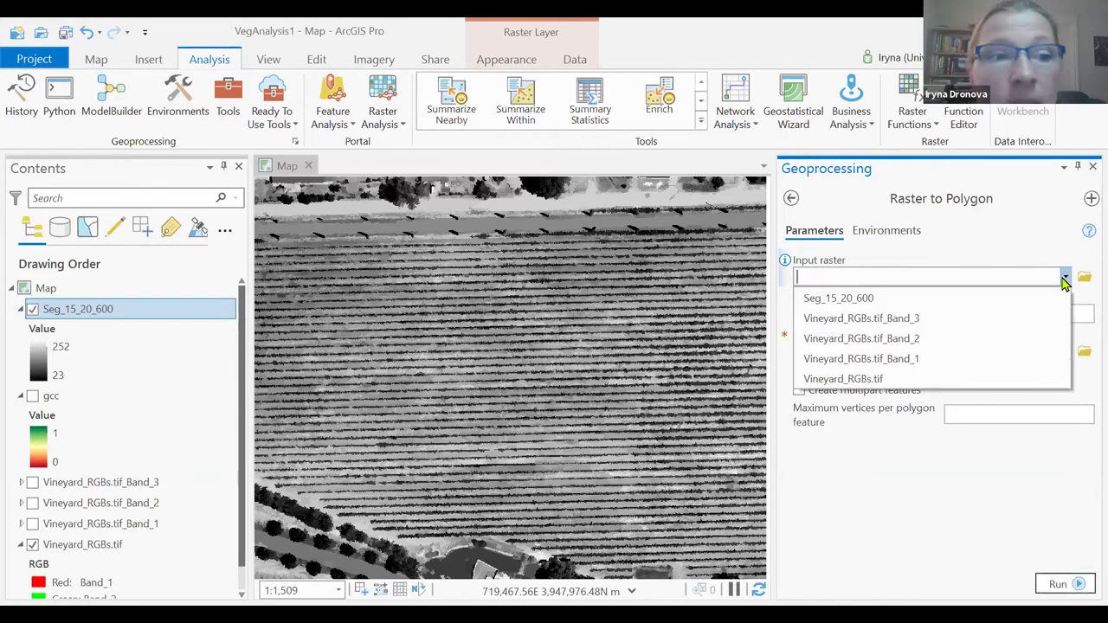
pyautogui.click(887, 303)
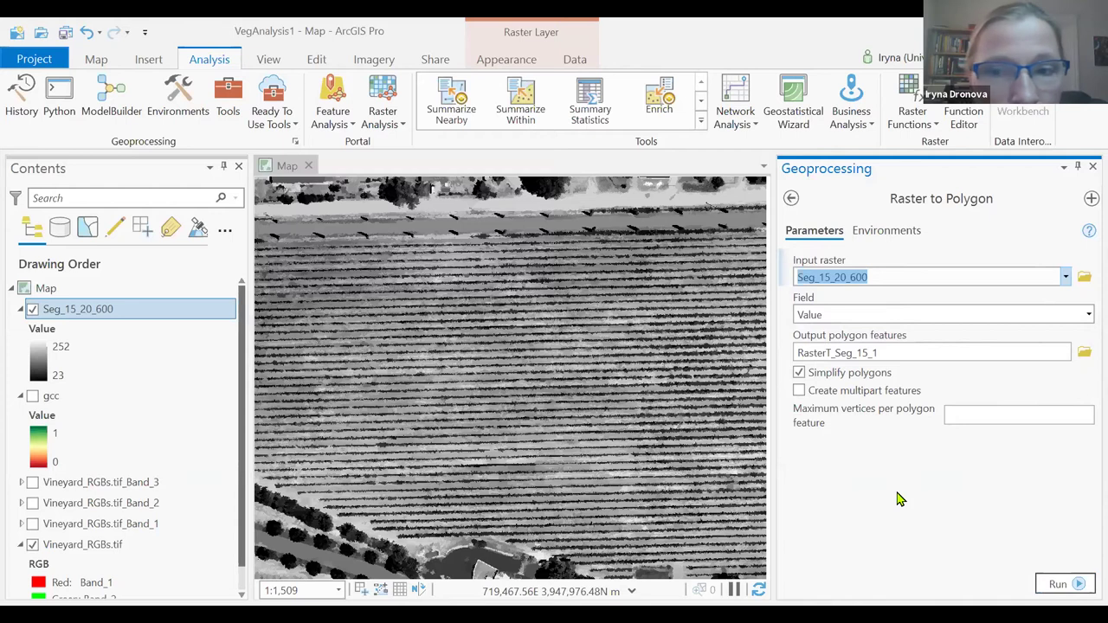
pyautogui.click(1088, 315)
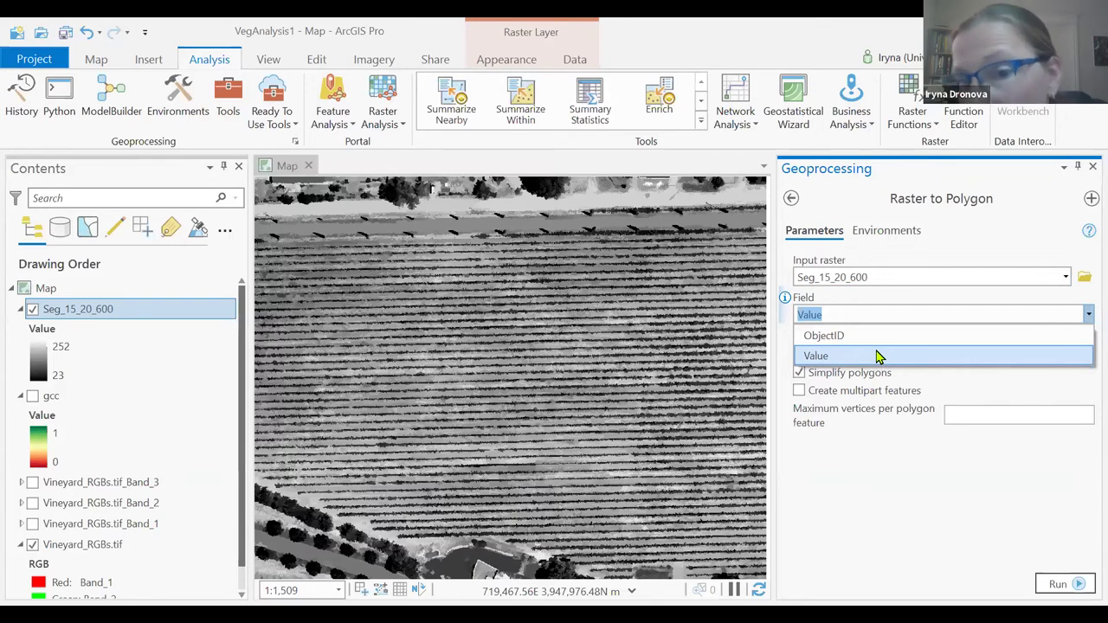
pyautogui.click(878, 356)
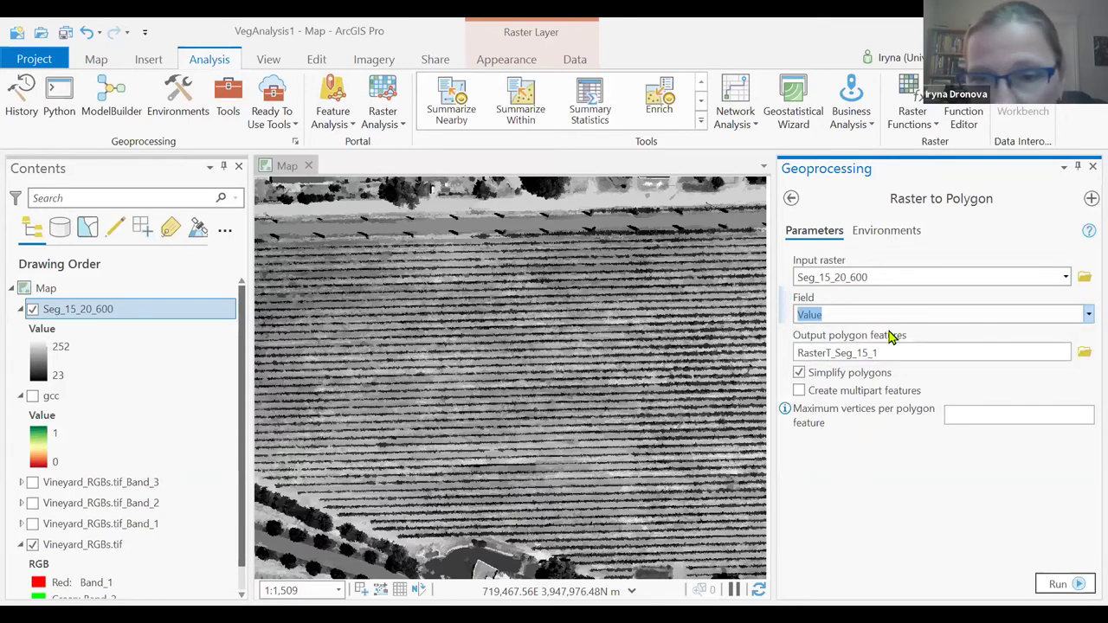
# Step: Name the output polygon features Seg_15_20_600v in the VegAnalysis1 folder and disable polygon simplification
pyautogui.click(1084, 352)
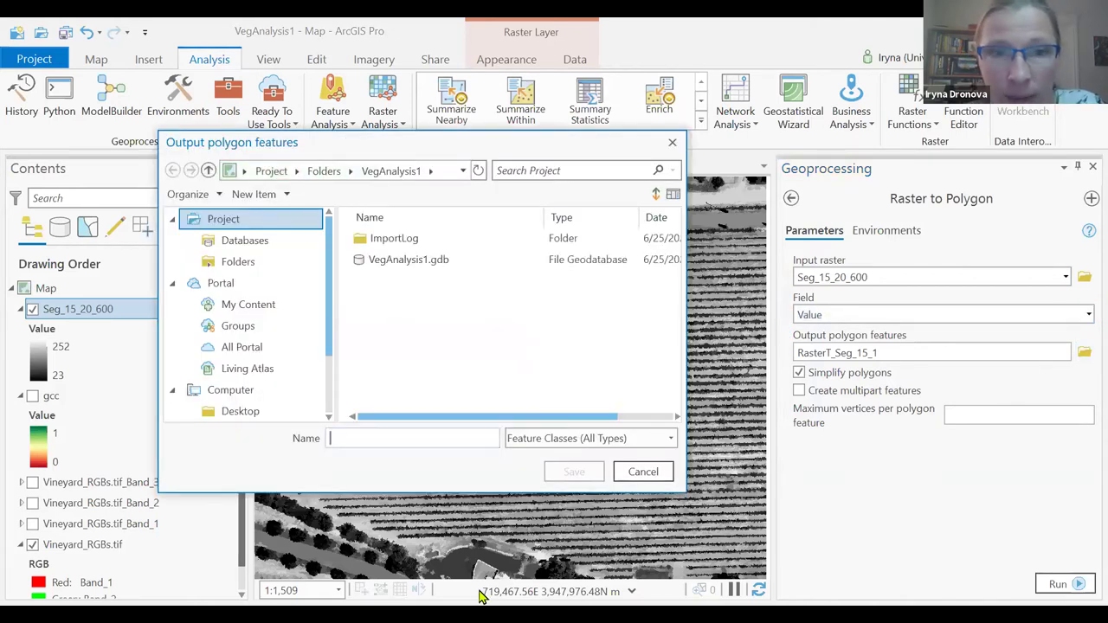
pyautogui.write('Seg_15_20_600')
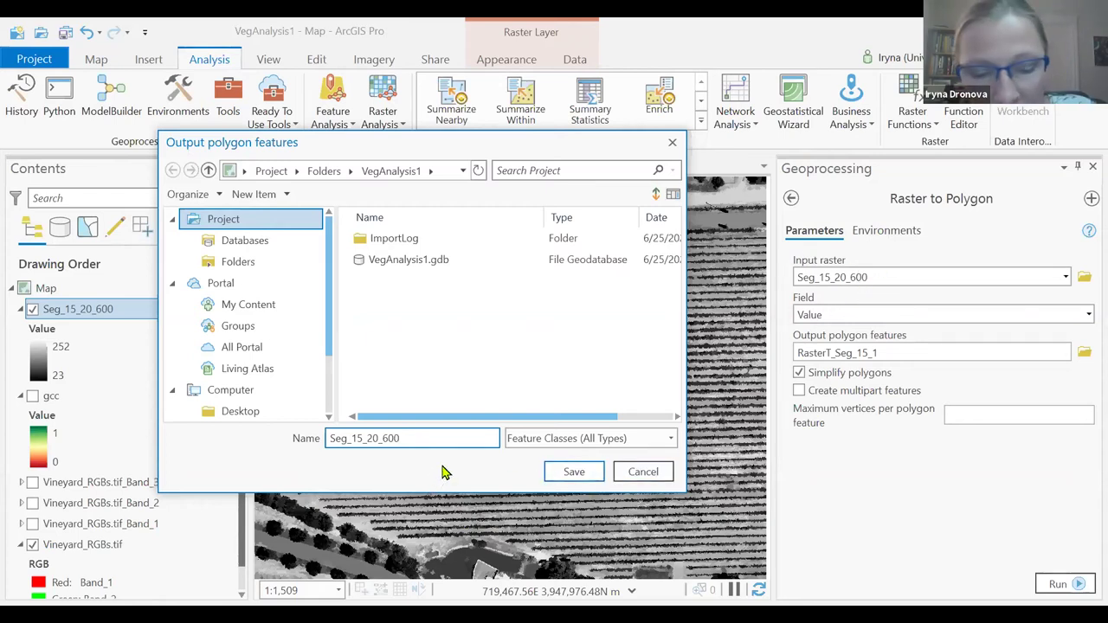
pyautogui.write('v')
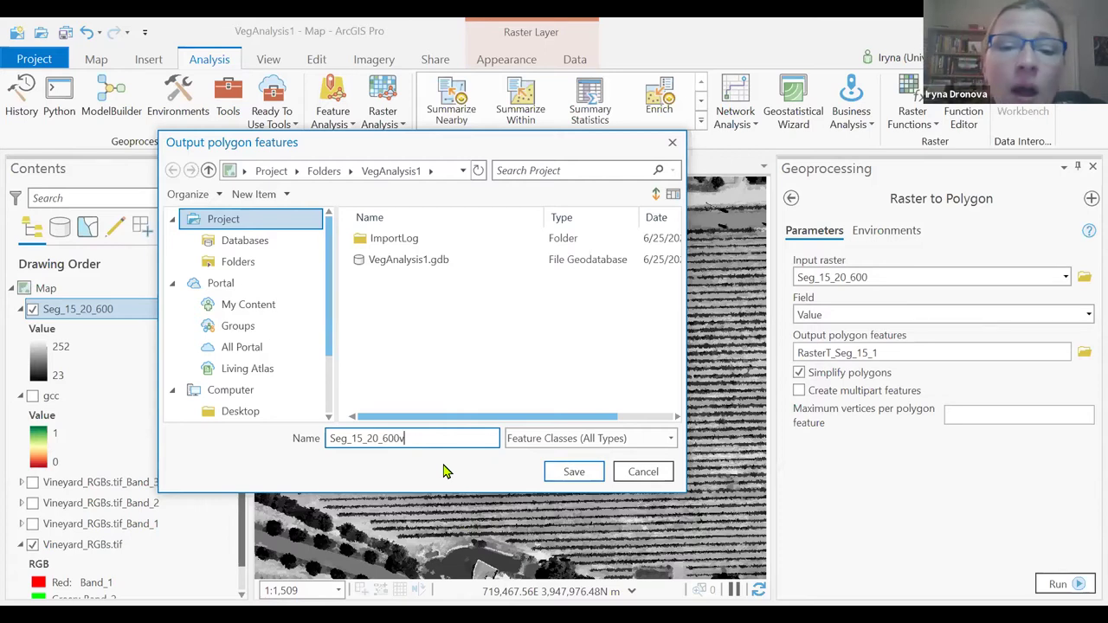
pyautogui.click(575, 471)
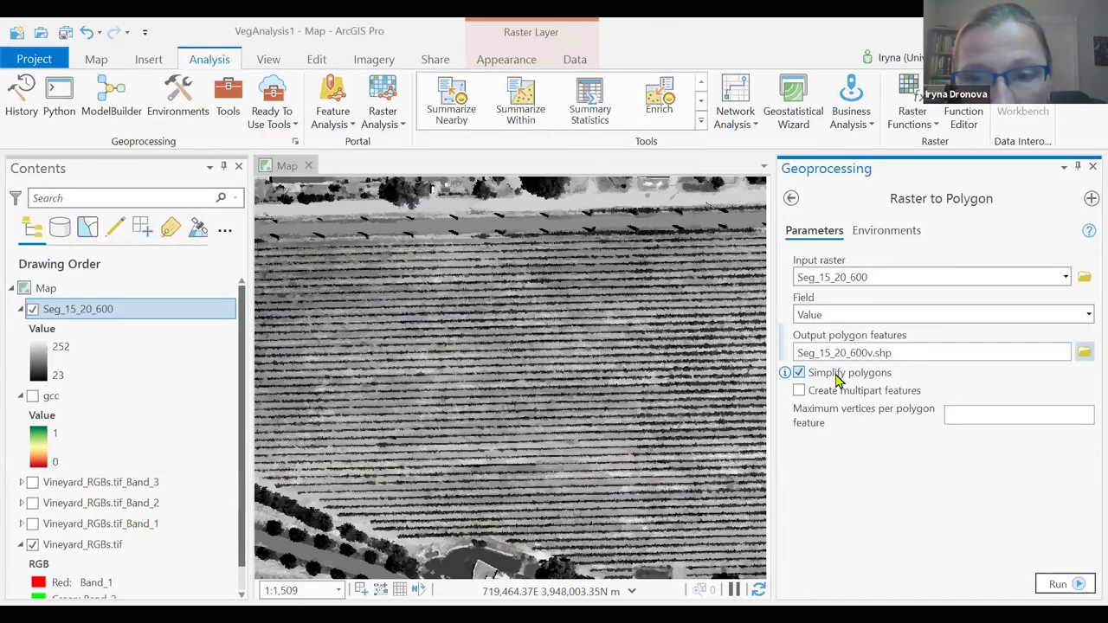
pyautogui.moveTo(784, 395)
pyautogui.click(798, 374)
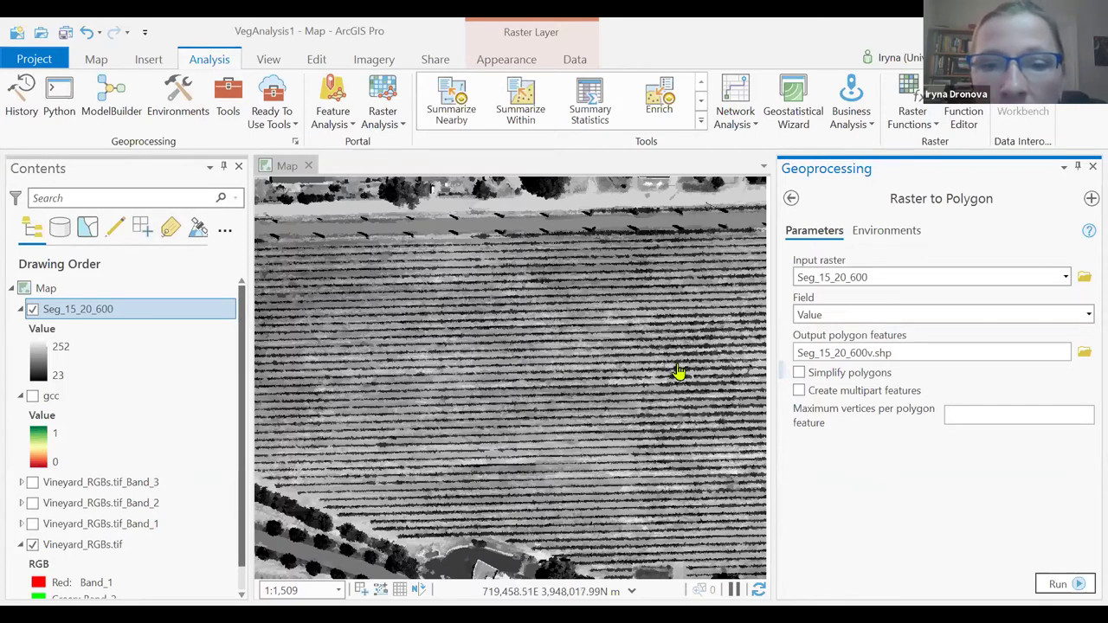
# Step: Compare the segment boundaries with the RGB image along the vine rows by temporarily hiding the Seg_15_20_600 layer
pyautogui.scroll(5, 448, 422)
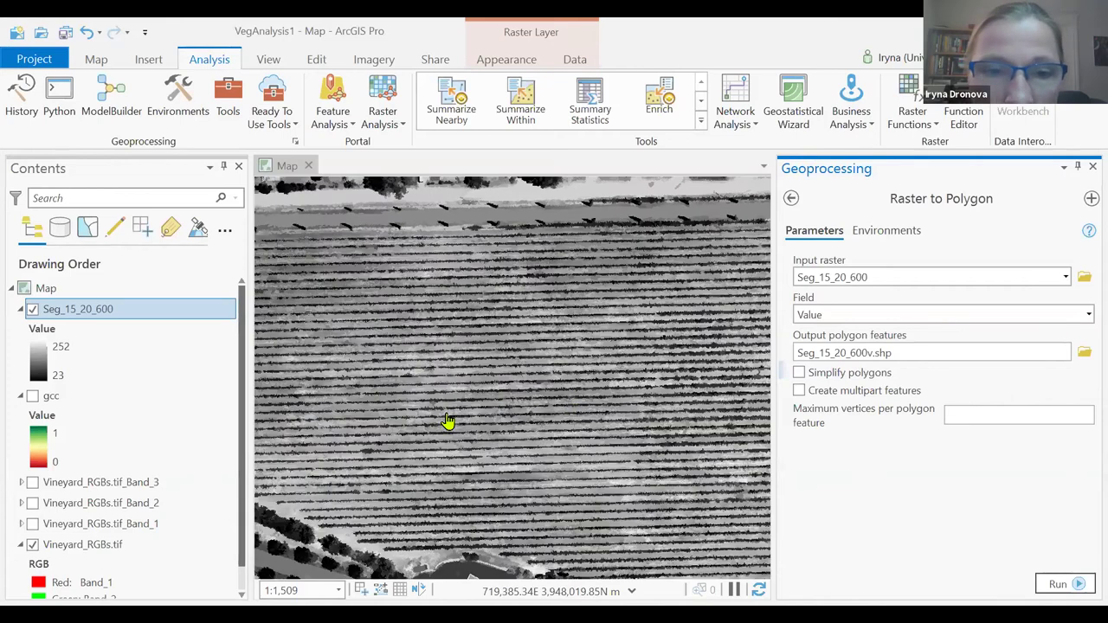
pyautogui.click(32, 311)
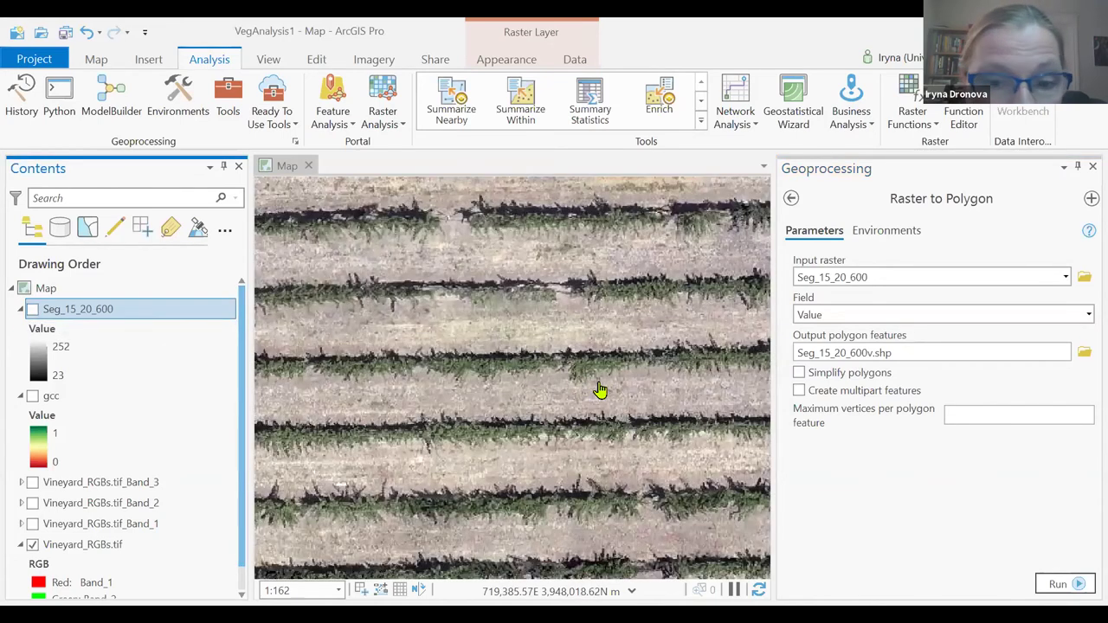
pyautogui.click(32, 310)
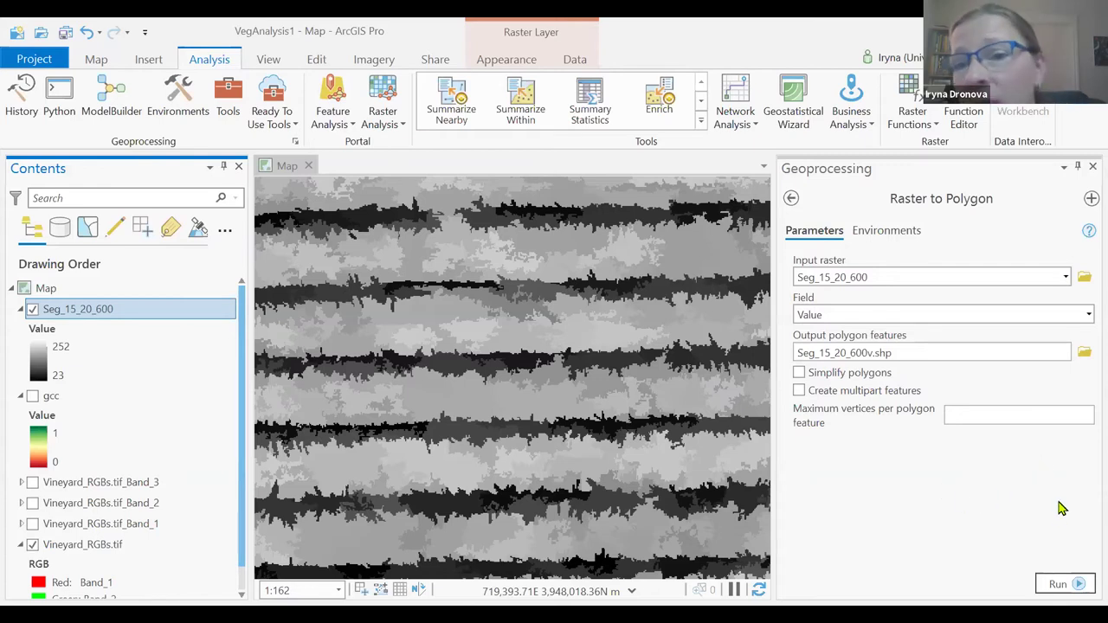
# Step: Run the Raster to Polygon conversion on Seg_15_20_600 and enlarge the map view
pyautogui.click(1062, 584)
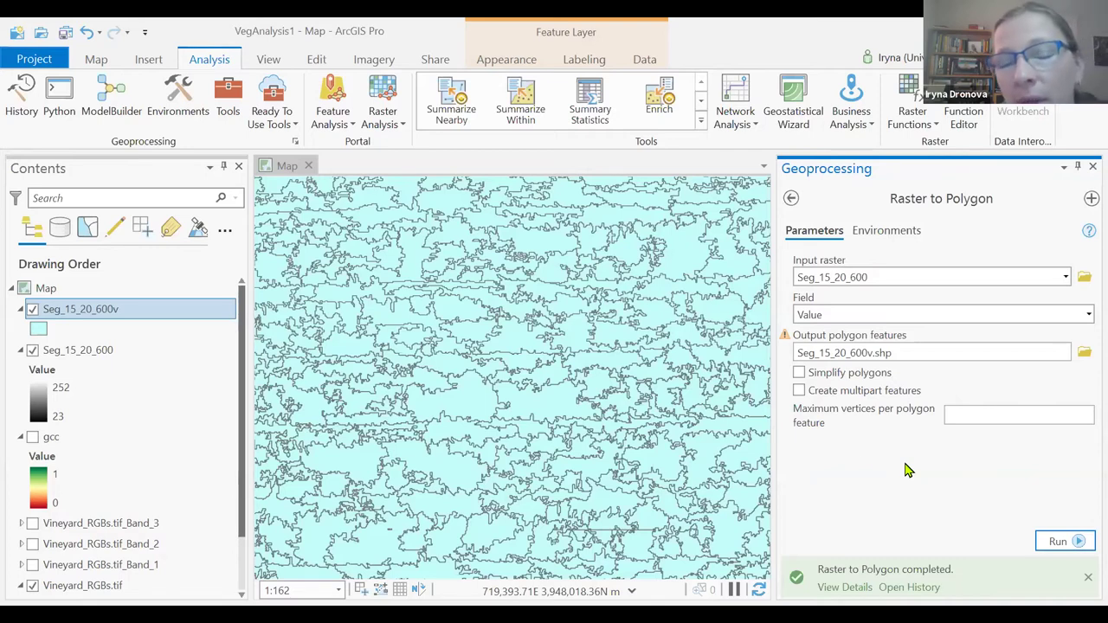
pyautogui.moveTo(772, 458); pyautogui.dragTo(956, 474)
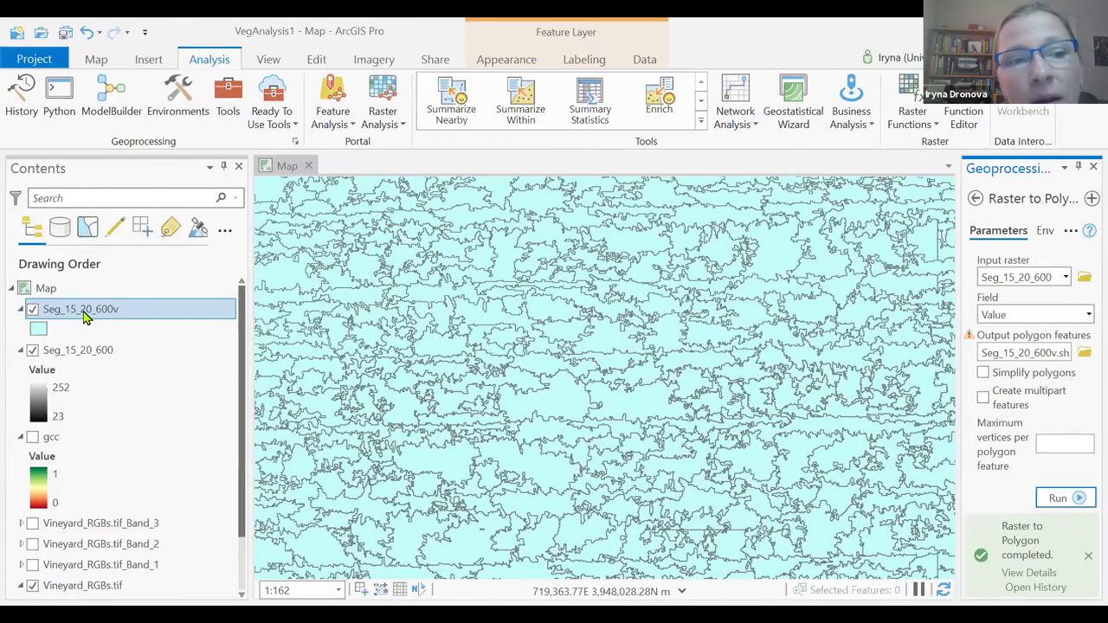
# Step: Examine the Id and gridcode values in the attribute table of the Seg_15_20_600v polygons, and close the table
pyautogui.rightClick(84, 318)
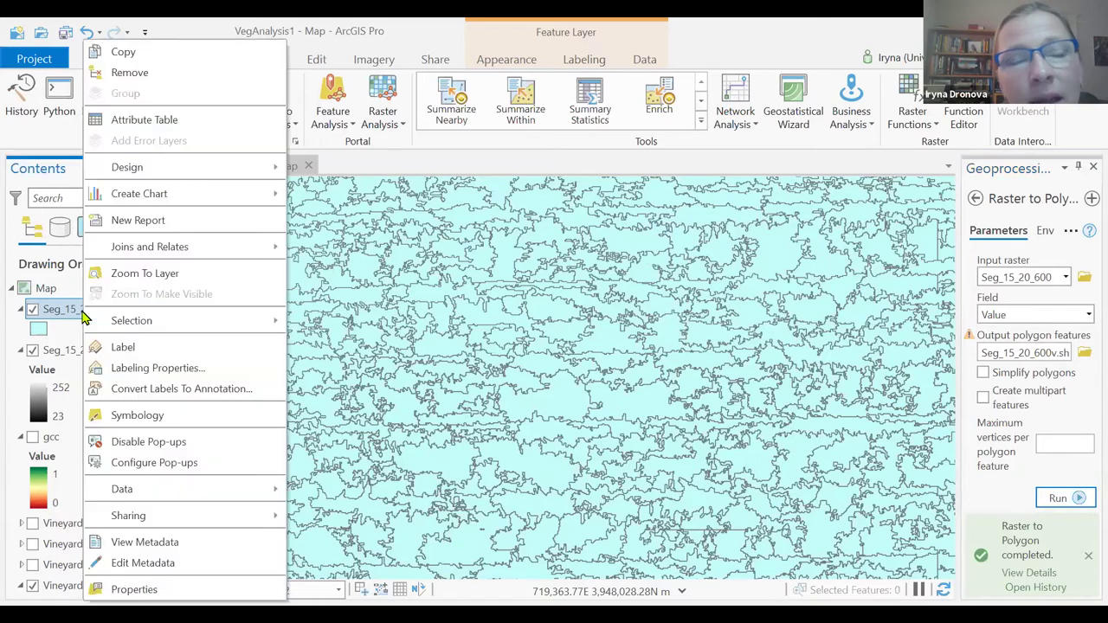
pyautogui.click(180, 121)
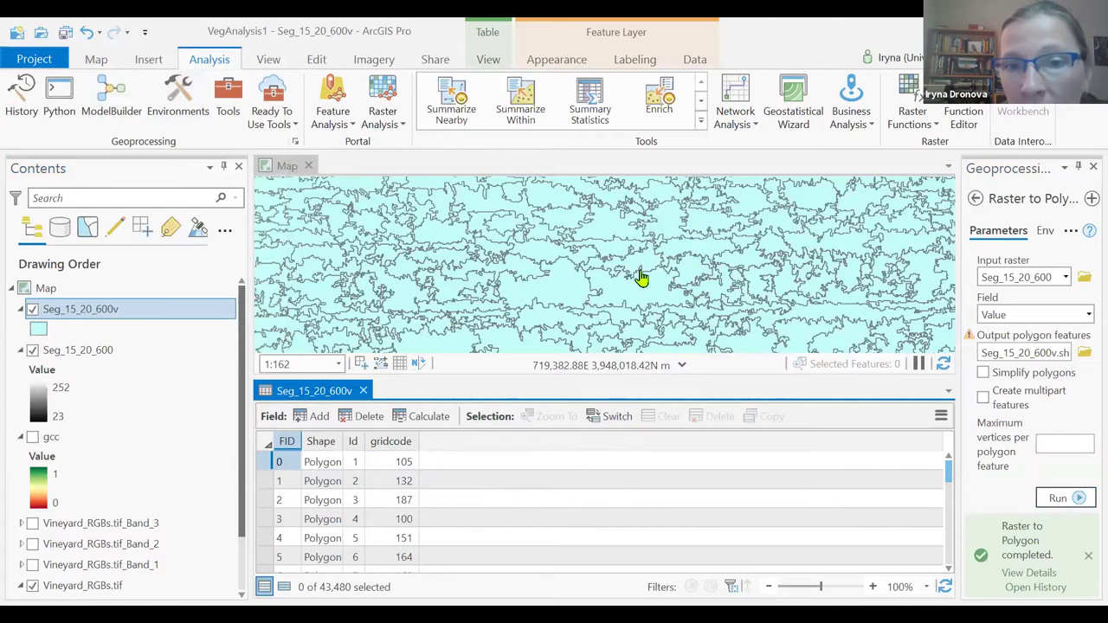
pyautogui.moveTo(360, 445)
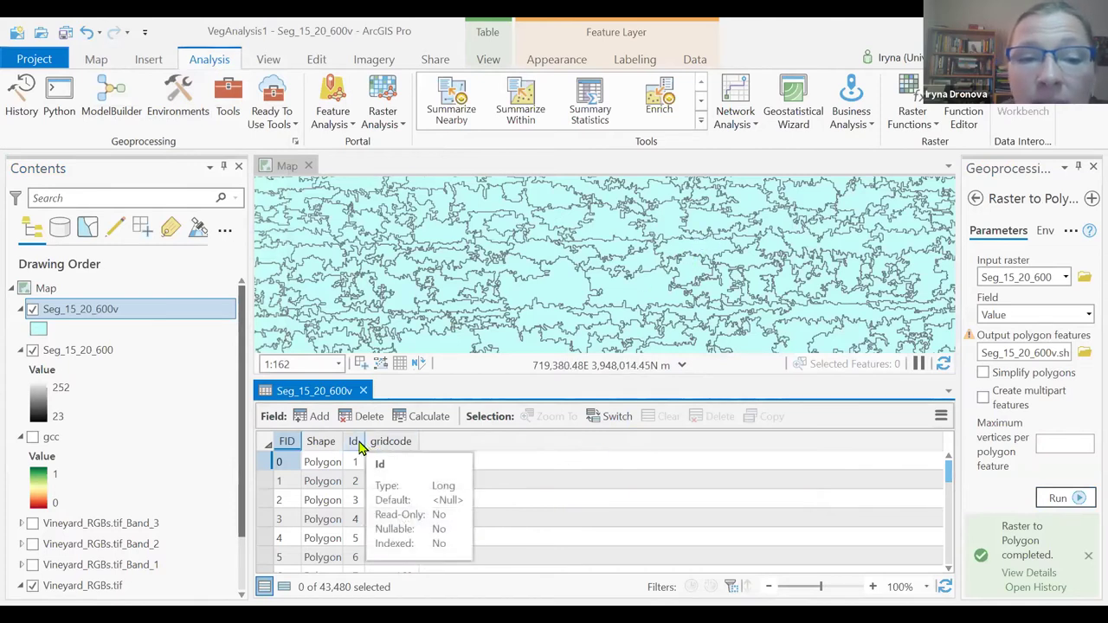
pyautogui.moveTo(369, 442); pyautogui.dragTo(403, 443)
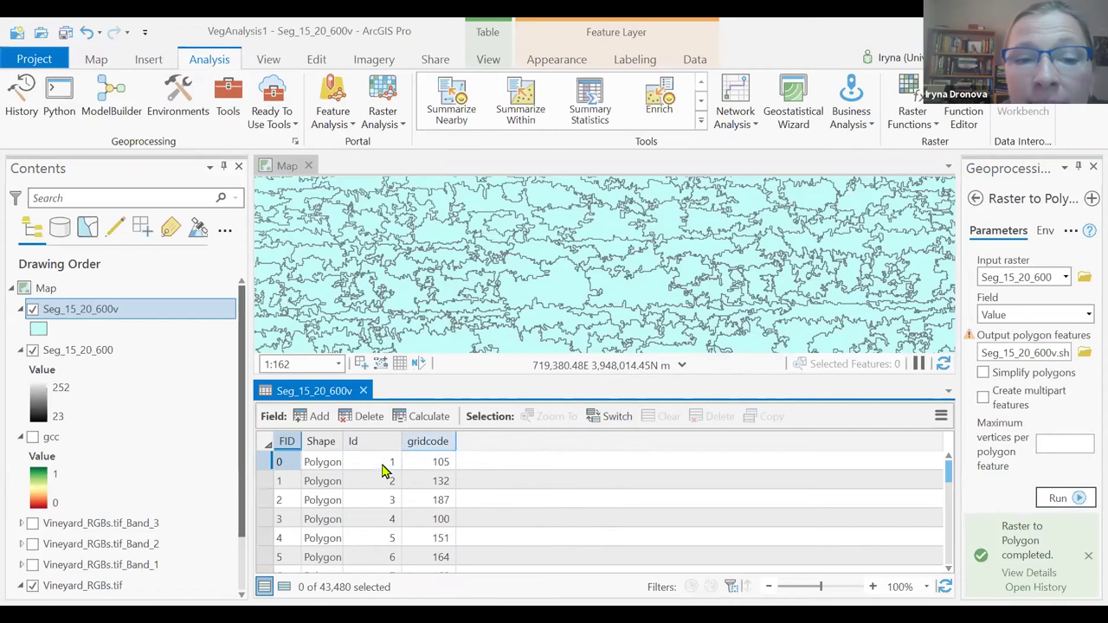
pyautogui.moveTo(946, 490); pyautogui.dragTo(935, 523)
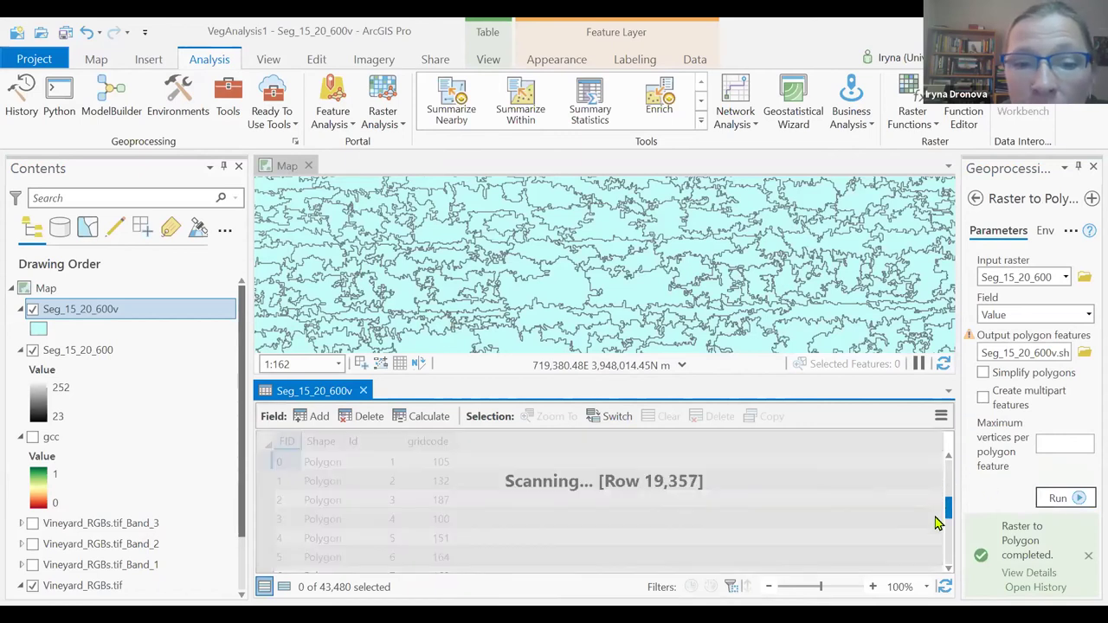
pyautogui.scroll(20, 412, 487)
pyautogui.scroll(14, 374, 477)
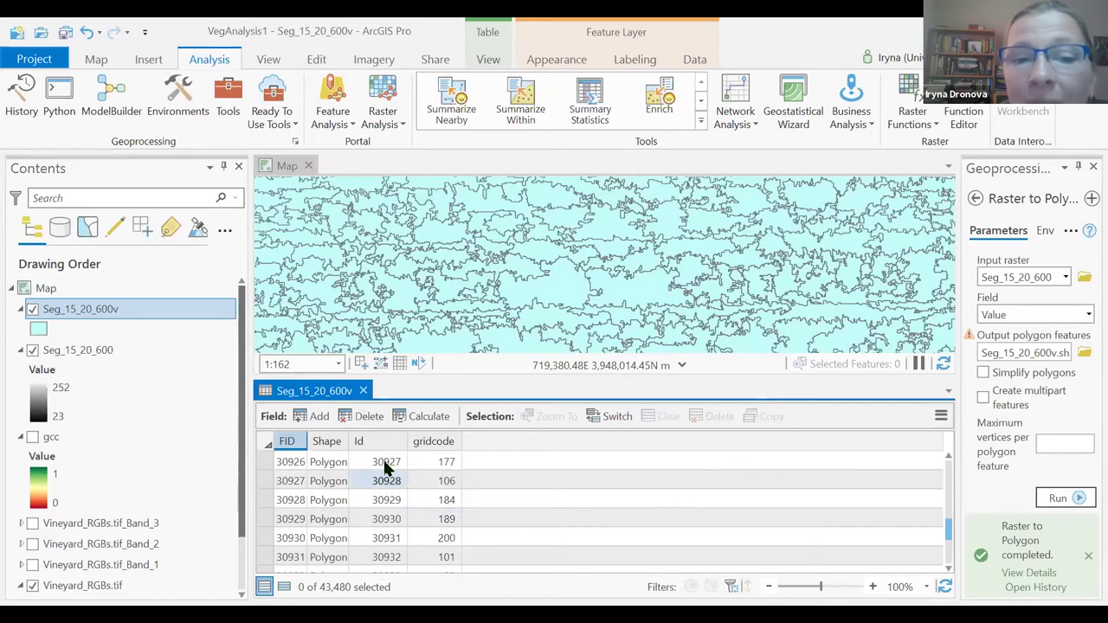
pyautogui.scroll(-10, 390, 515)
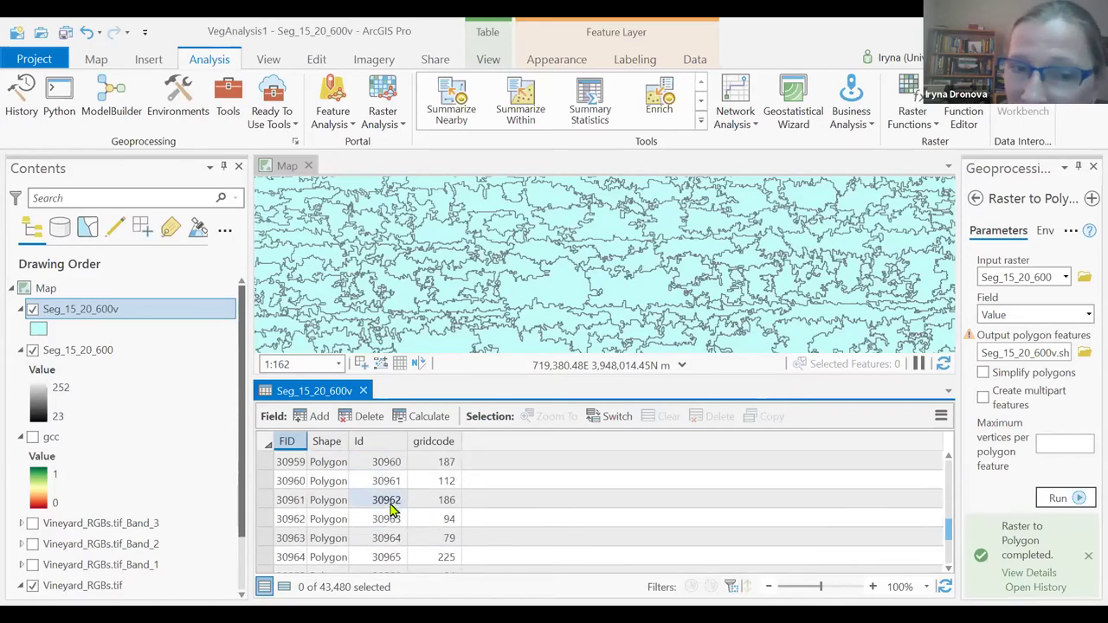
pyautogui.scroll(-15, 391, 511)
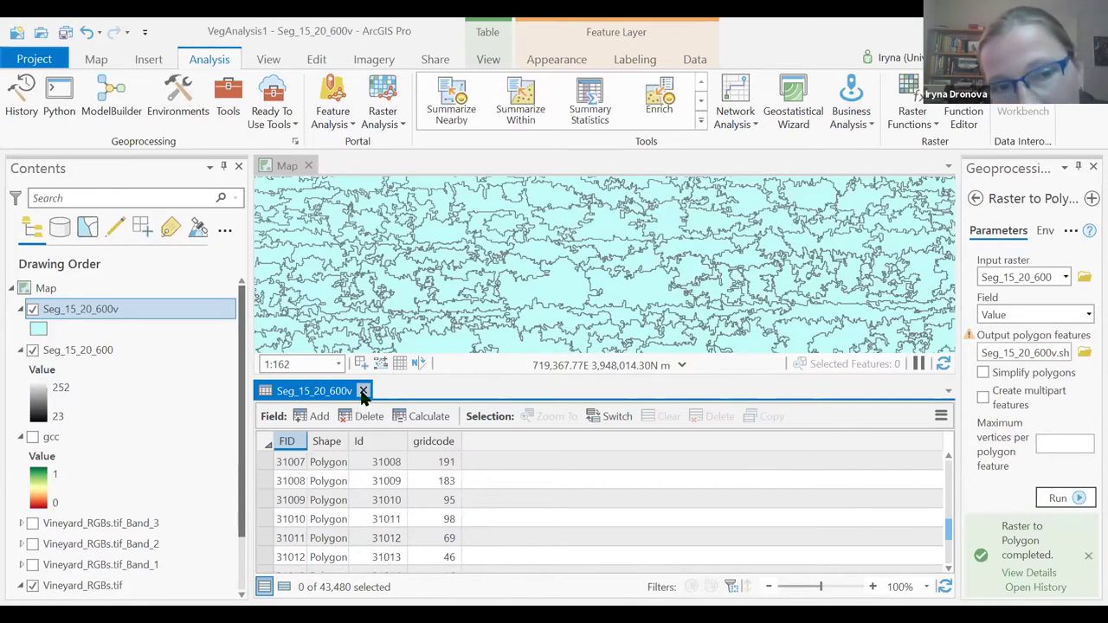
pyautogui.click(362, 392)
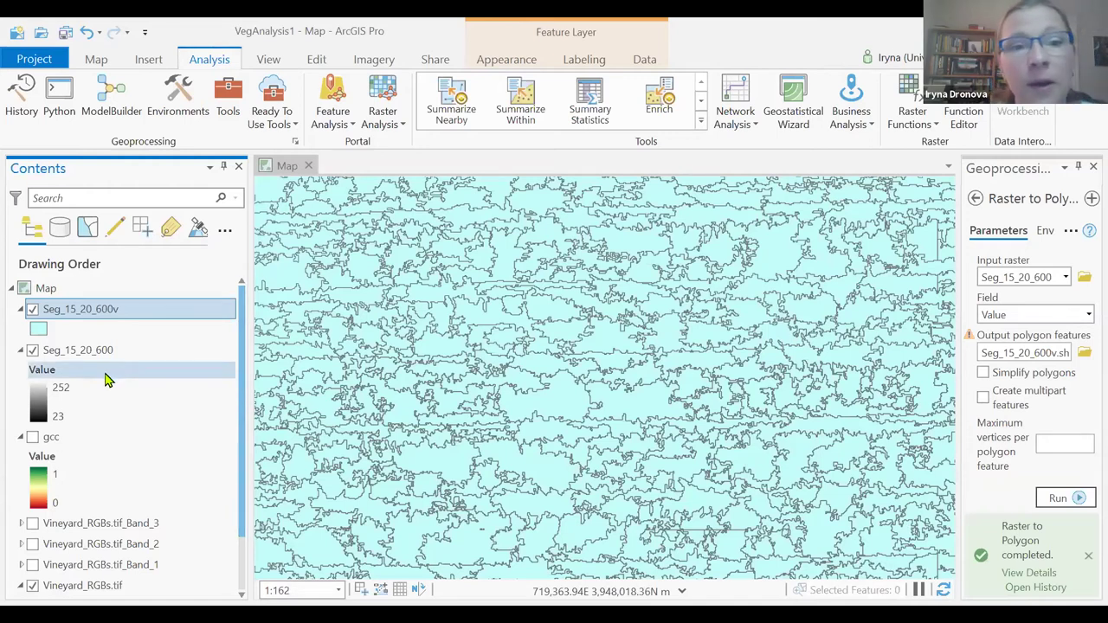
# Step: Apply the Black Outline (1pt) symbol to the Seg_15_20_600v polygons, and hide the Seg_15_20_600 raster and collapse its legend
pyautogui.click(36, 332)
pyautogui.moveTo(962, 263); pyautogui.dragTo(832, 246)
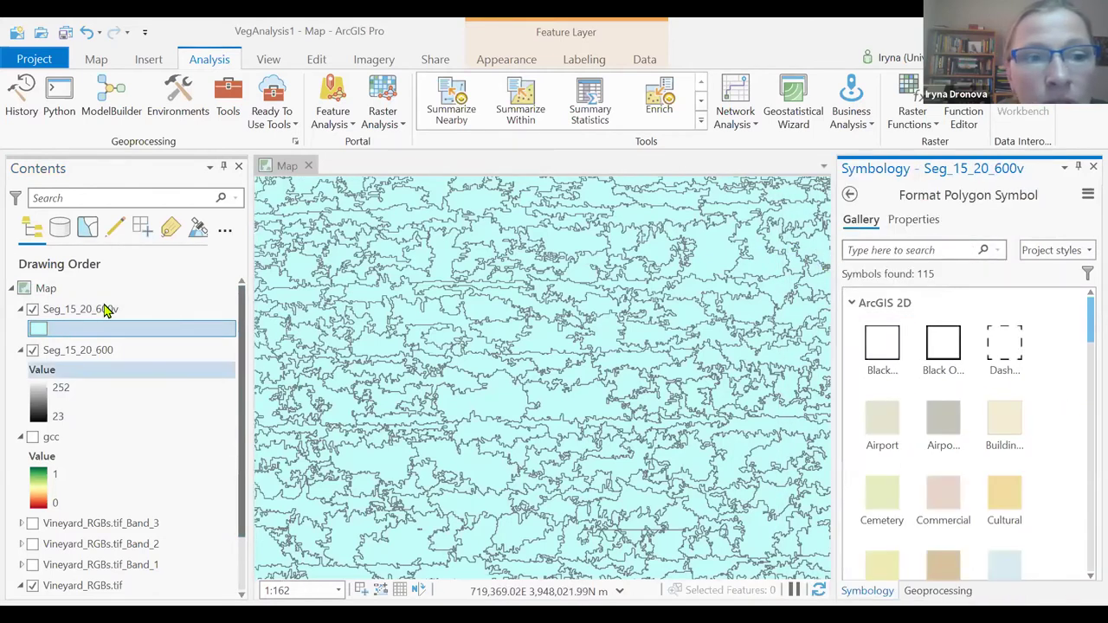
pyautogui.rightClick(104, 310)
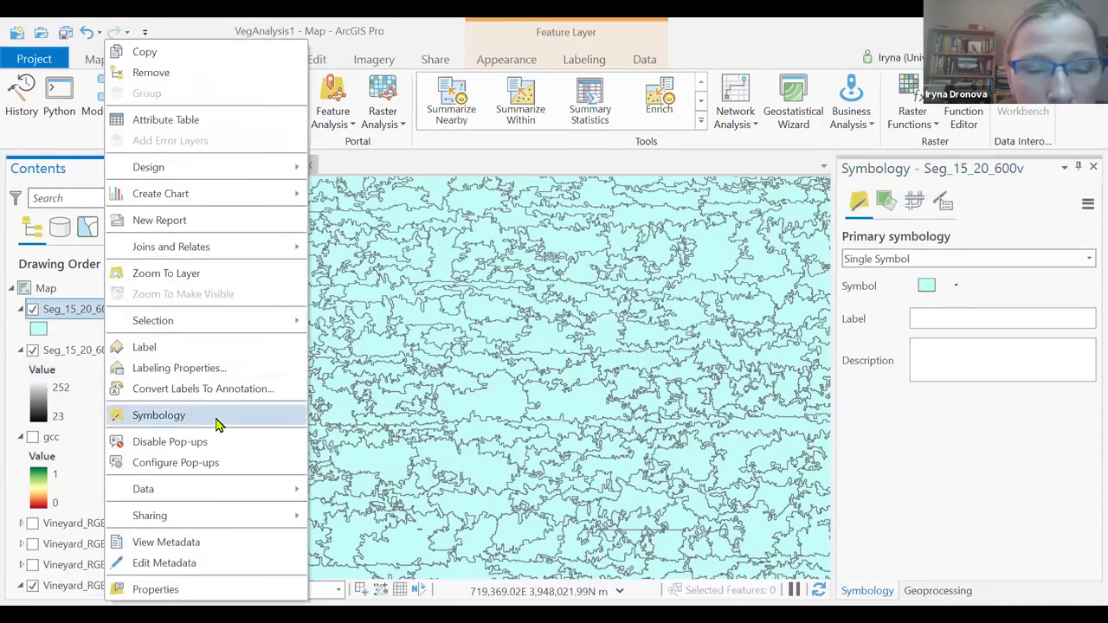
pyautogui.click(1053, 269)
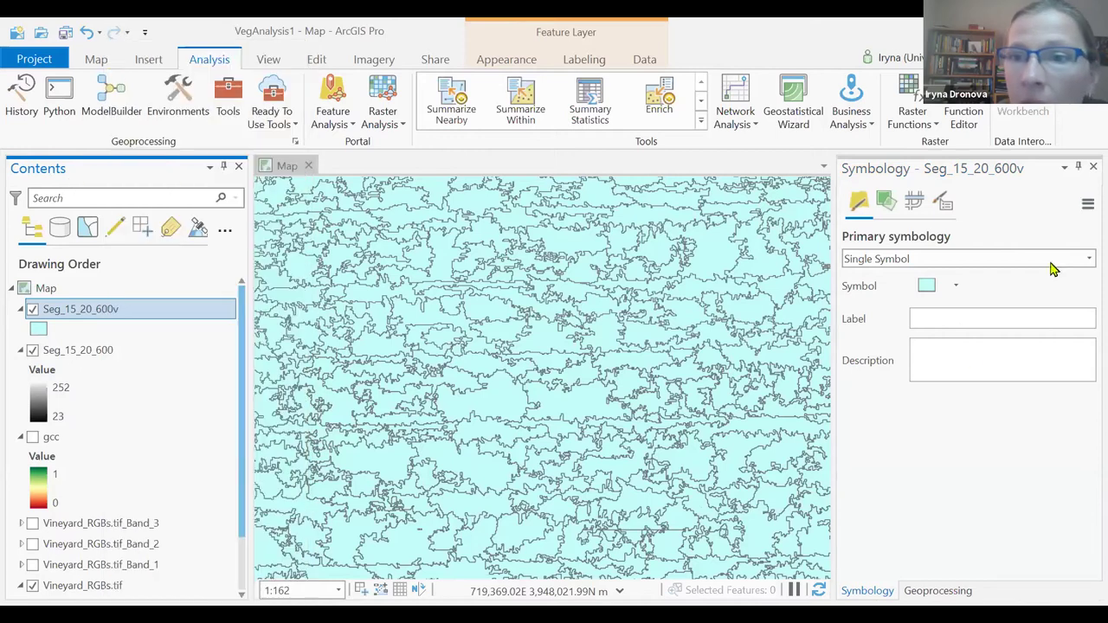
pyautogui.click(927, 293)
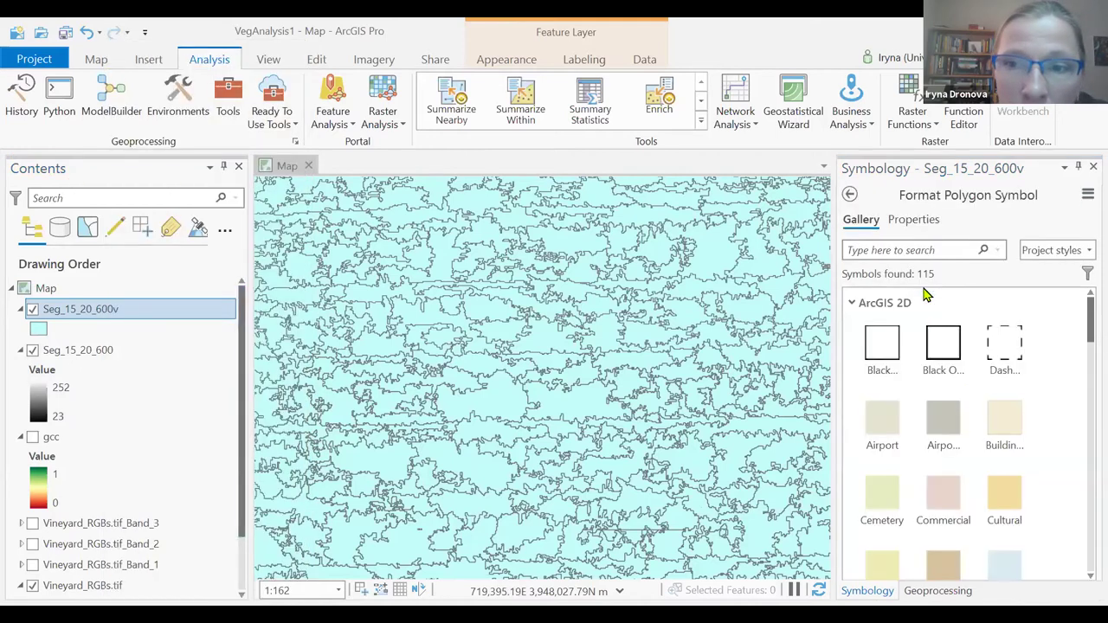
pyautogui.click(885, 348)
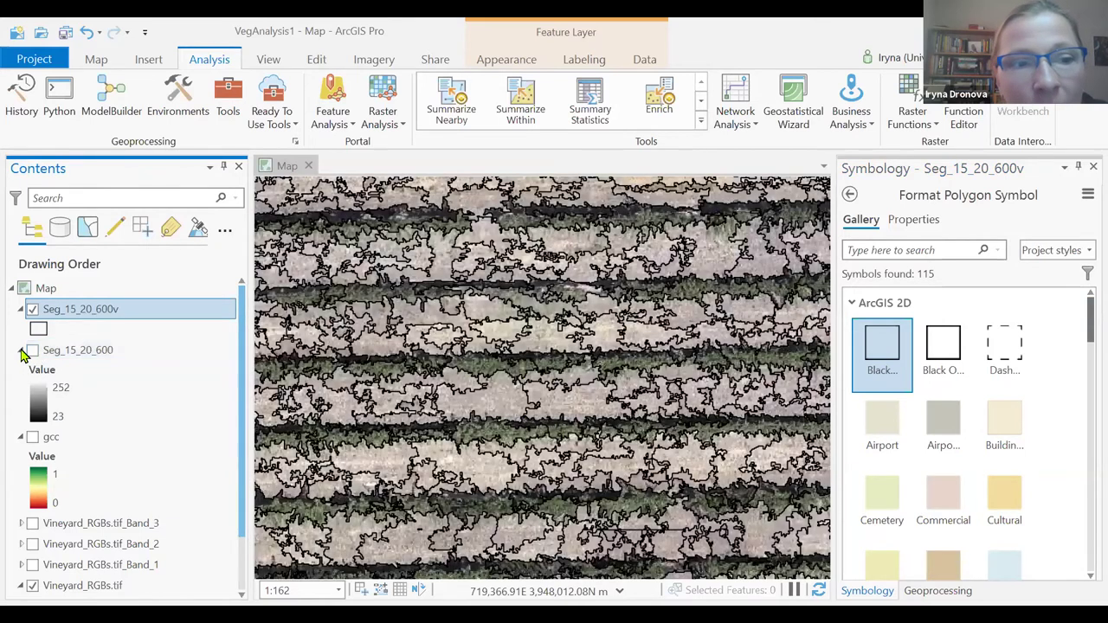
pyautogui.click(21, 353)
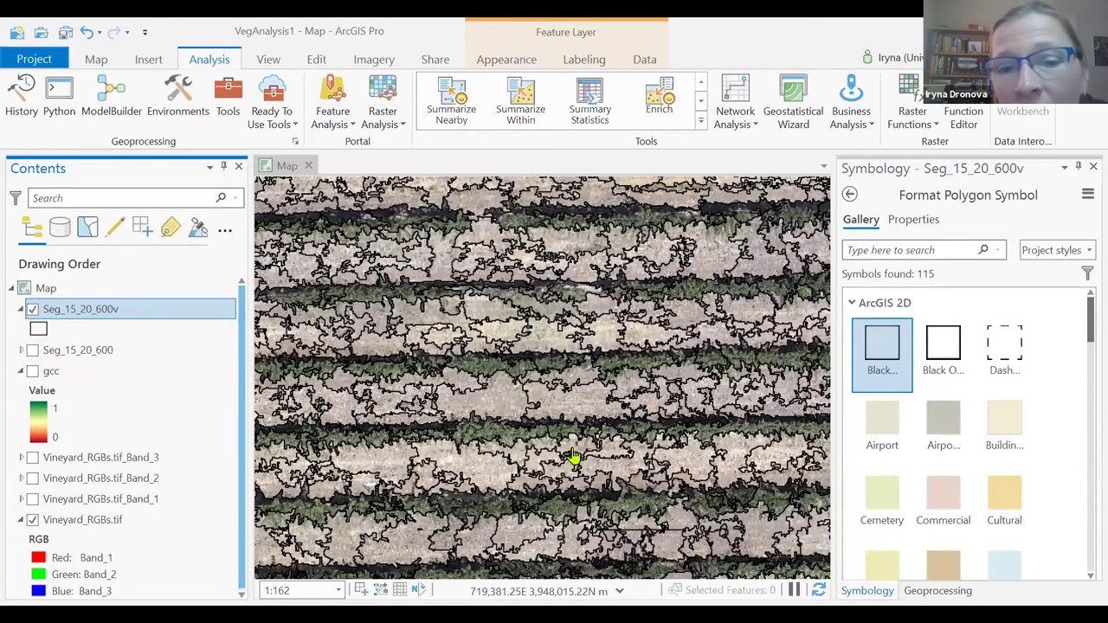
pyautogui.moveTo(392, 510); pyautogui.dragTo(558, 372)
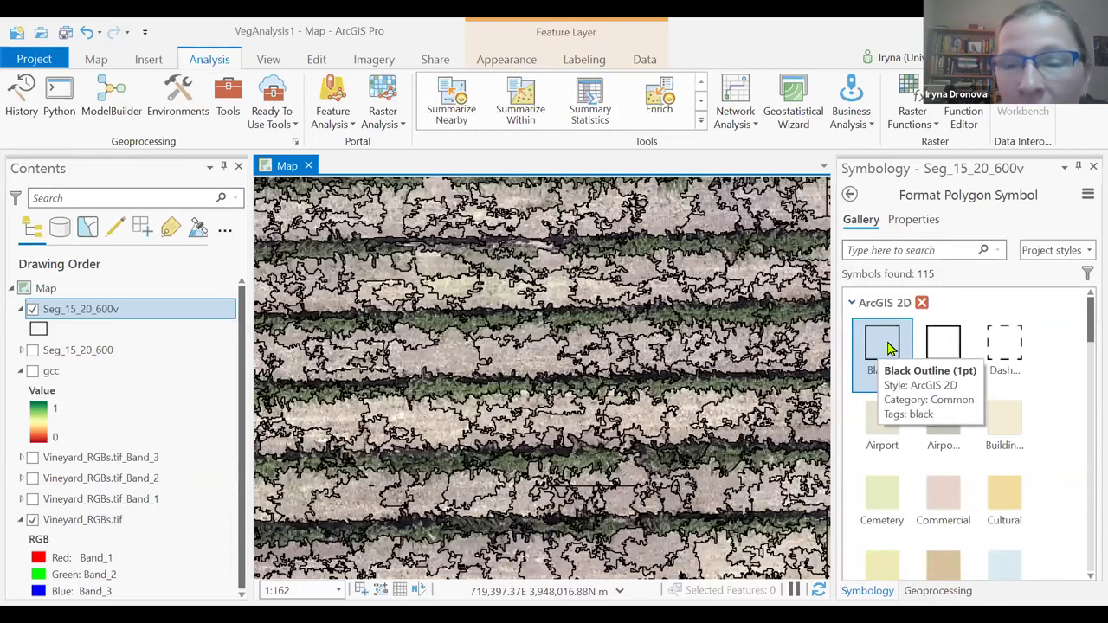
# Step: Change the outline color of the Seg_15_20_600v polygon symbol to blue, apply it and enlarge the map view
pyautogui.click(914, 221)
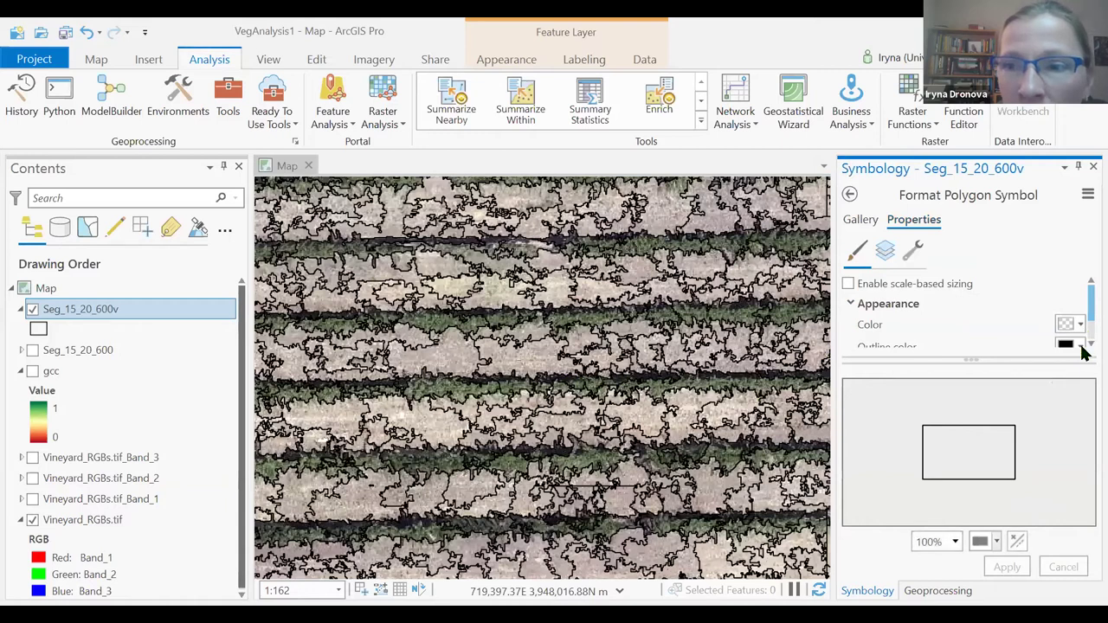
pyautogui.scroll(-1, 1082, 343)
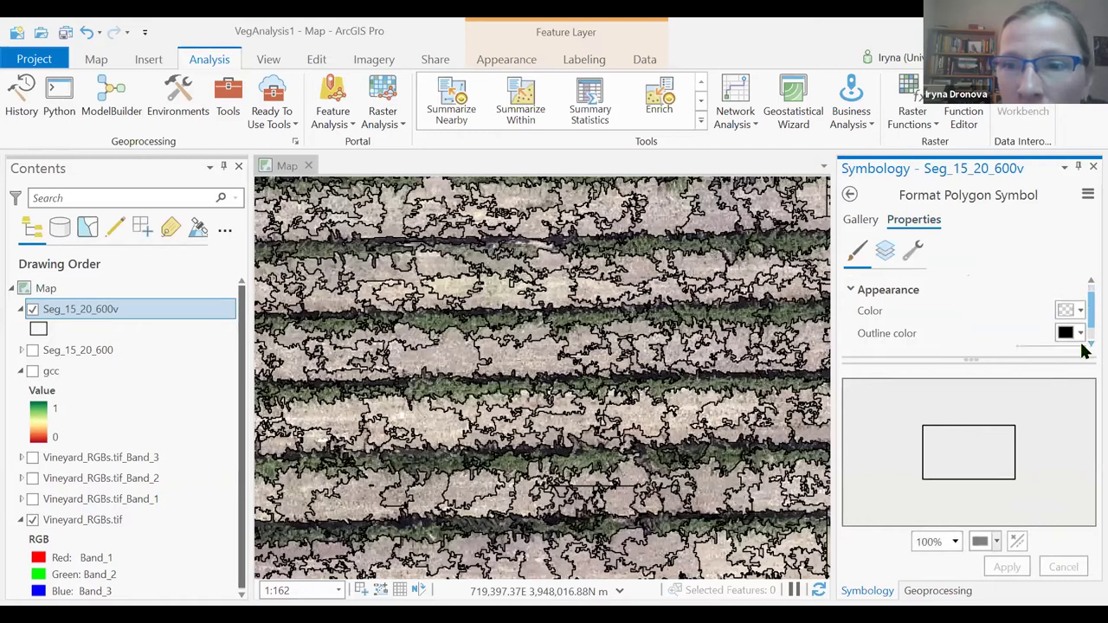
pyautogui.scroll(-1, 1082, 345)
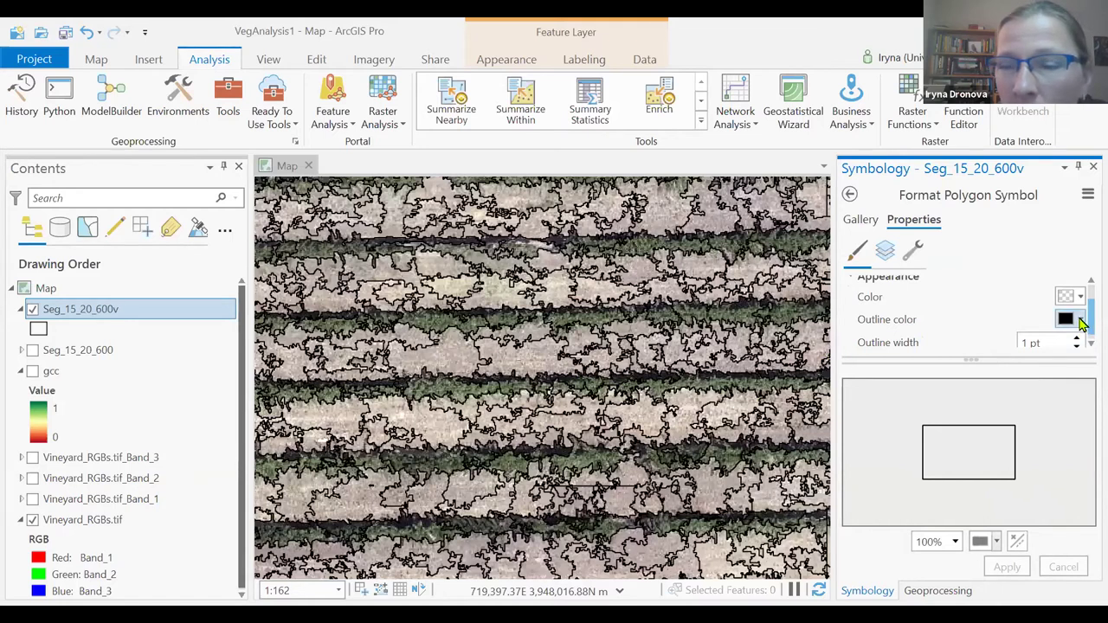
pyautogui.click(1056, 436)
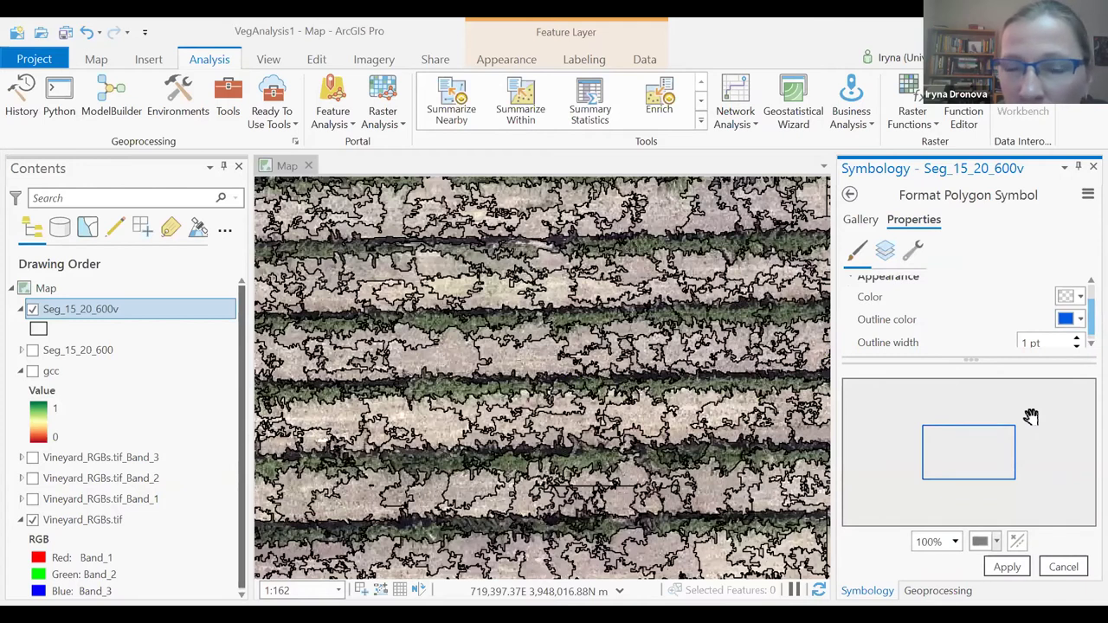
pyautogui.click(1001, 568)
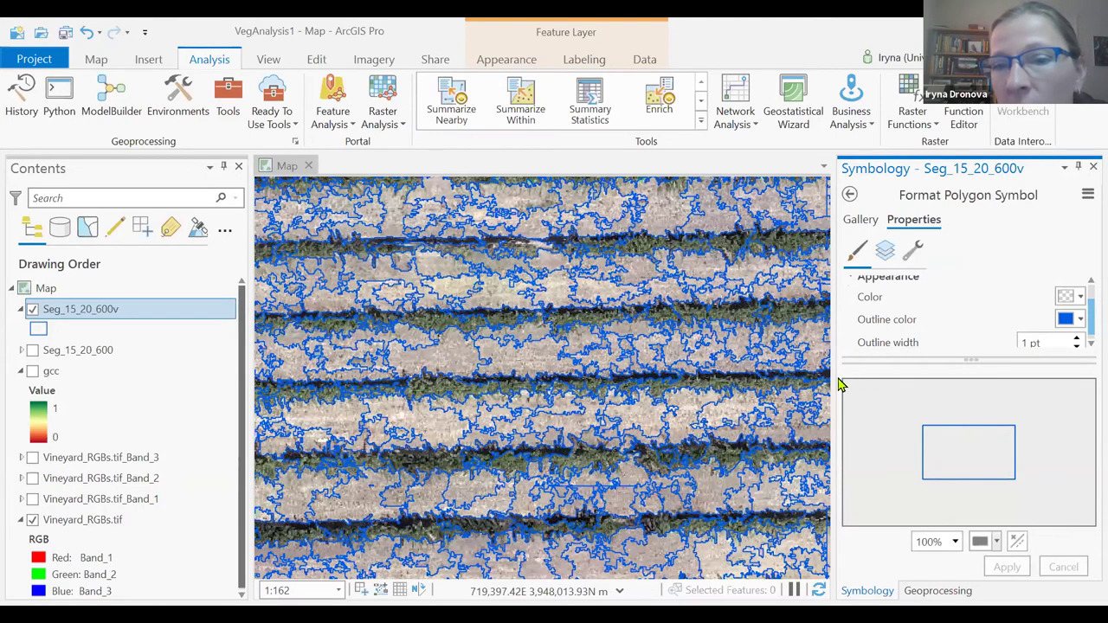
pyautogui.moveTo(844, 374); pyautogui.dragTo(1027, 366)
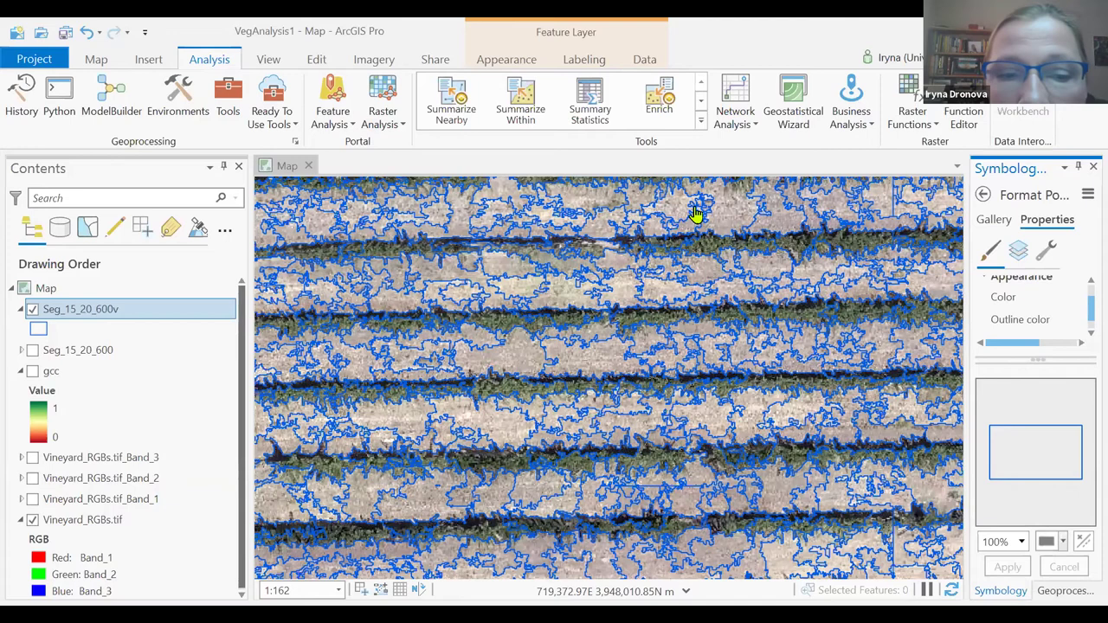
# Step: Inspect how the segment outlines follow the vine rows, the trees by the pond and the dense tree canopy
pyautogui.moveTo(695, 213); pyautogui.dragTo(703, 207)
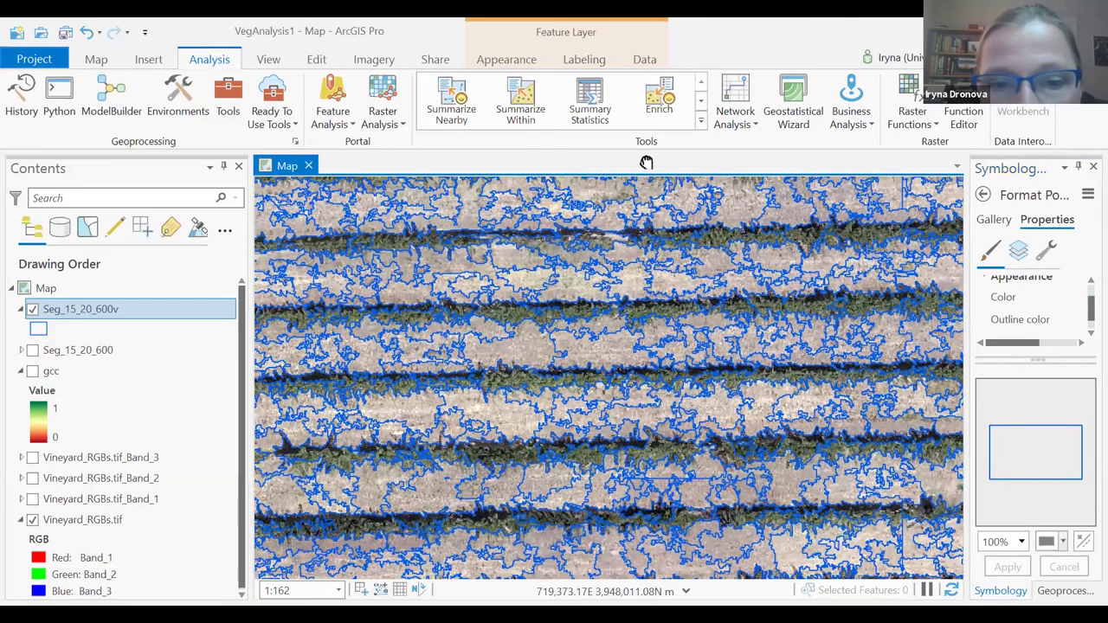
pyautogui.scroll(-2, 658, 409)
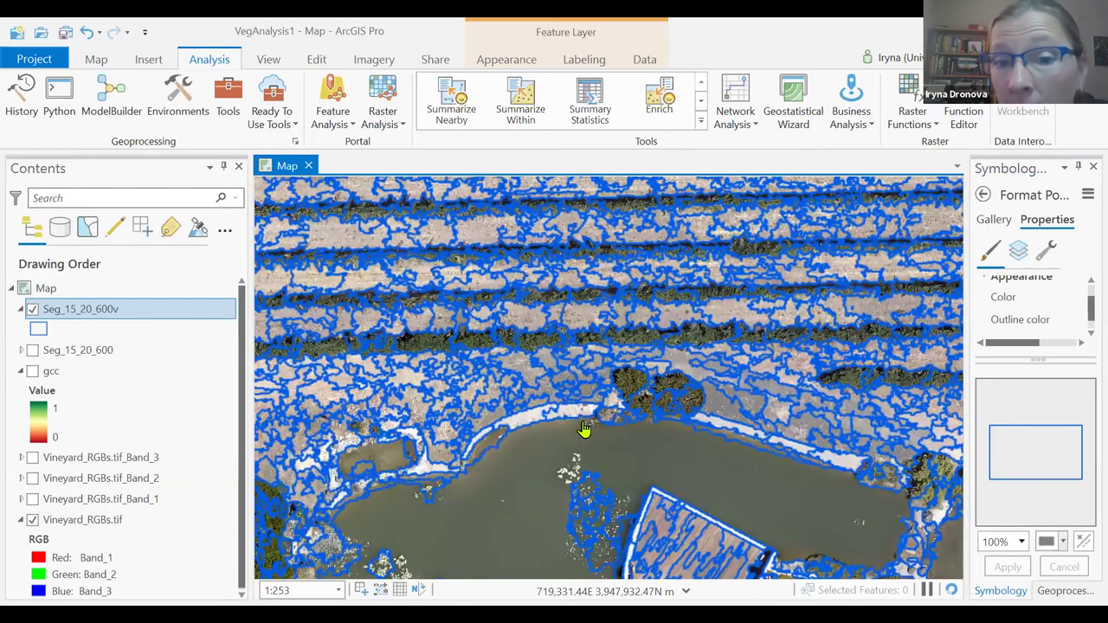
pyautogui.scroll(5, 586, 432)
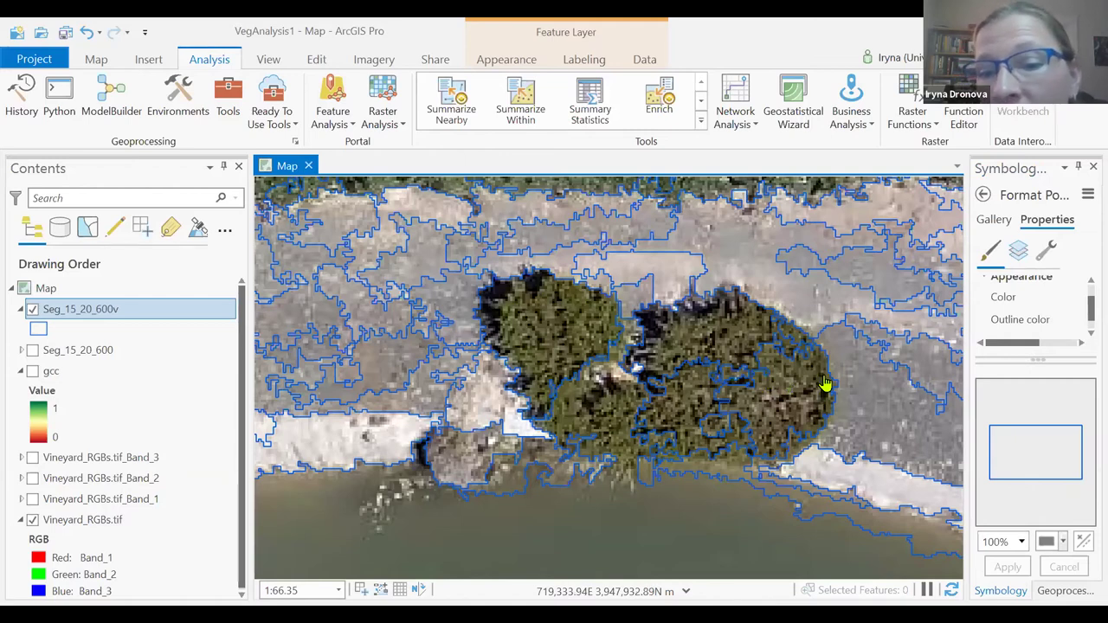
pyautogui.scroll(-3, 825, 384)
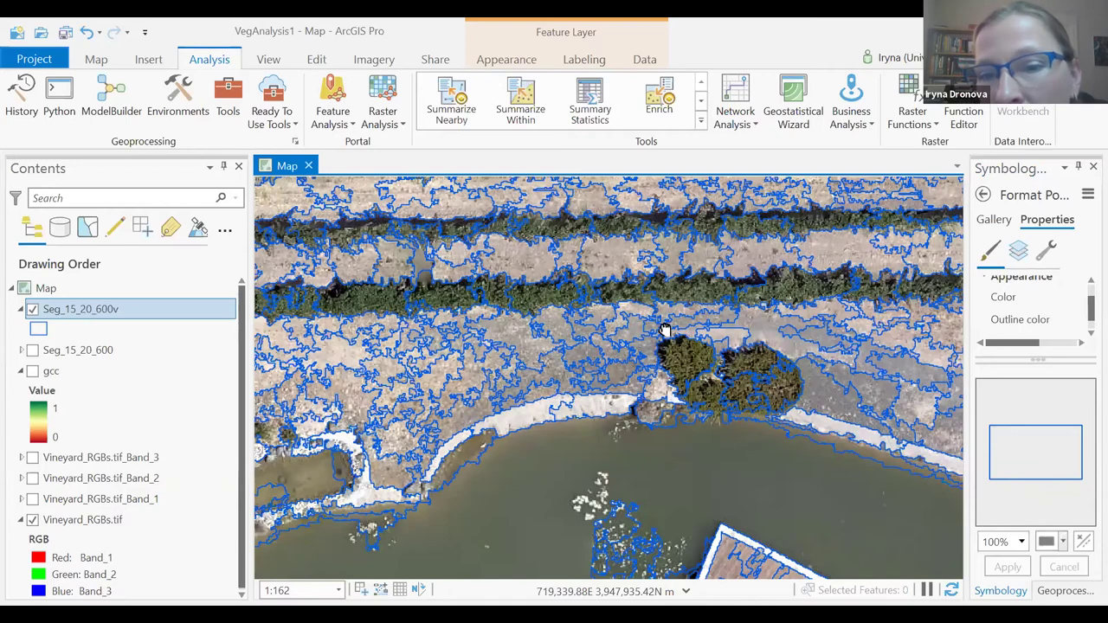
pyautogui.moveTo(923, 406); pyautogui.dragTo(711, 367)
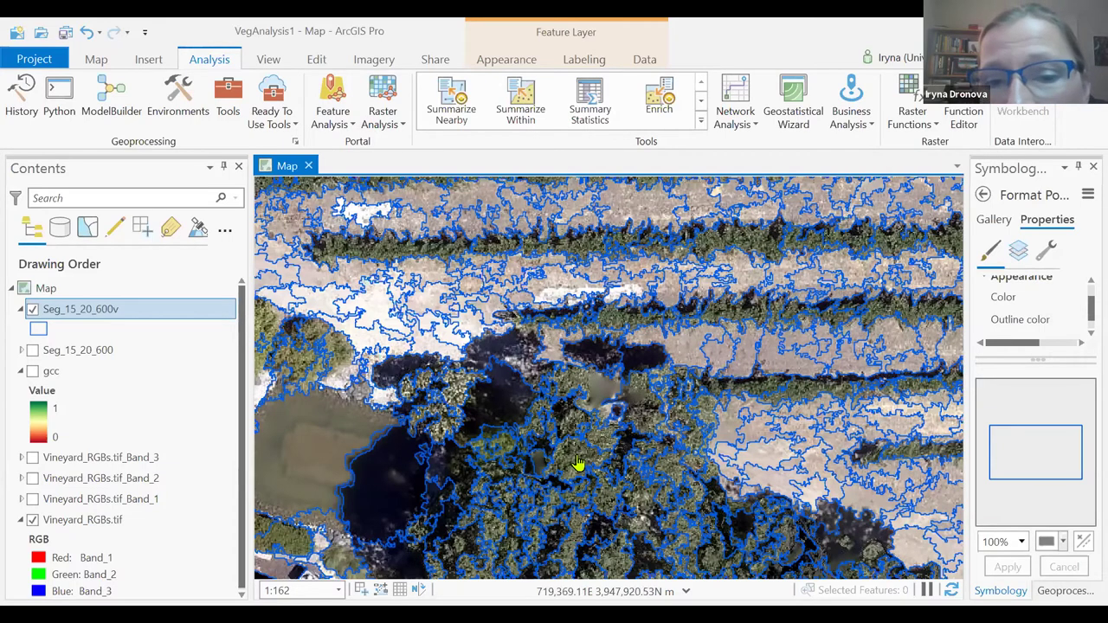
pyautogui.scroll(3, 575, 473)
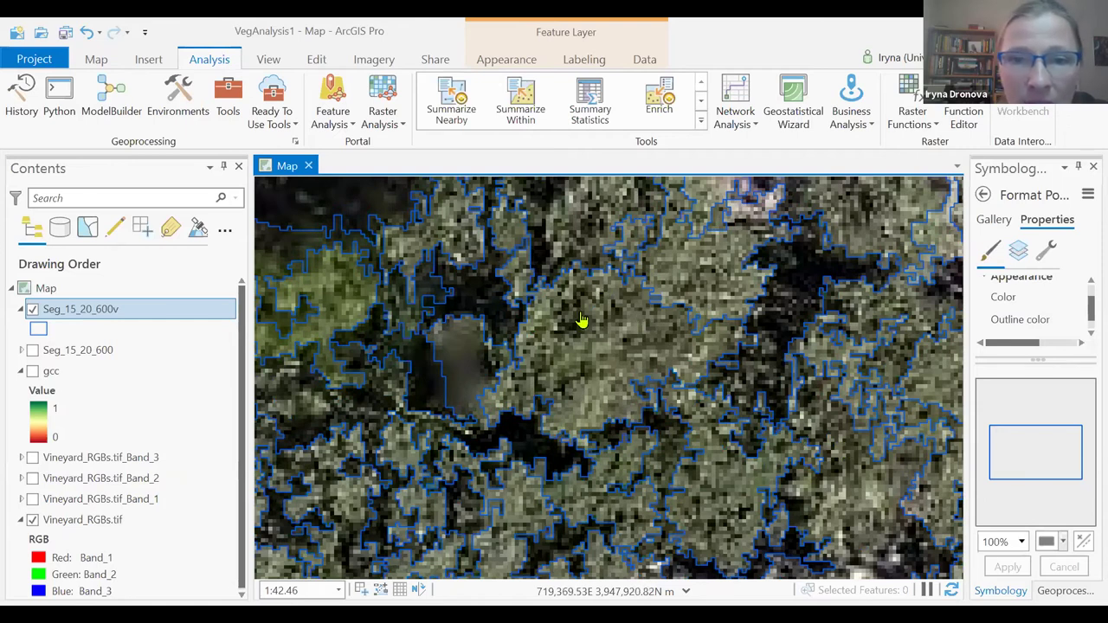
# Step: Compare the tree canopy segments with the gcc raster by displaying it temporarily, and review the outlines along the vine rows
pyautogui.click(32, 374)
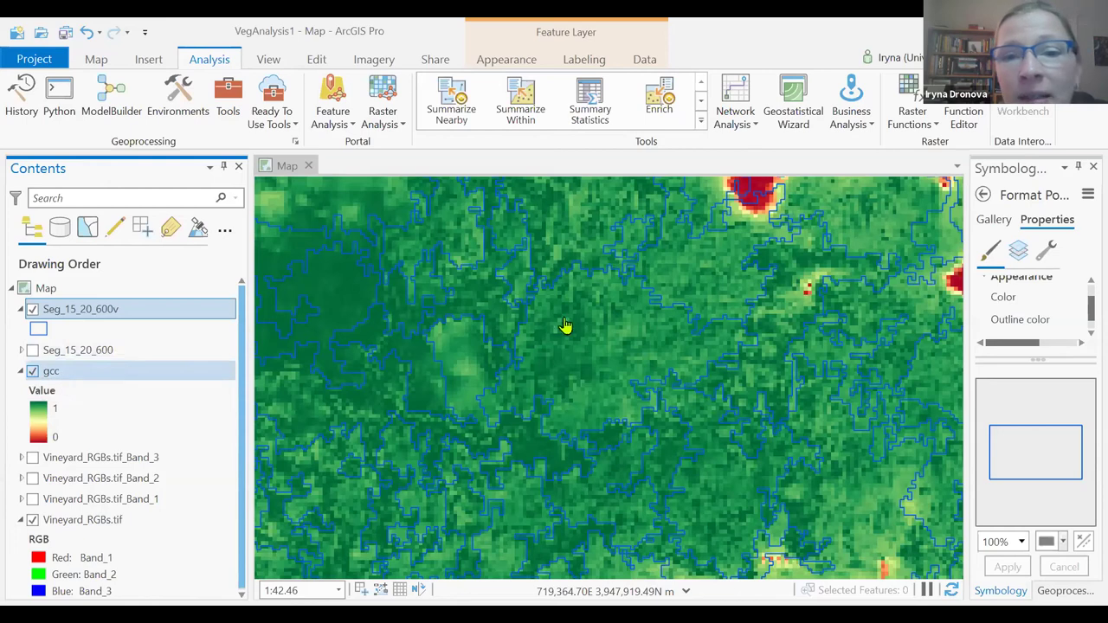
pyautogui.press('space')
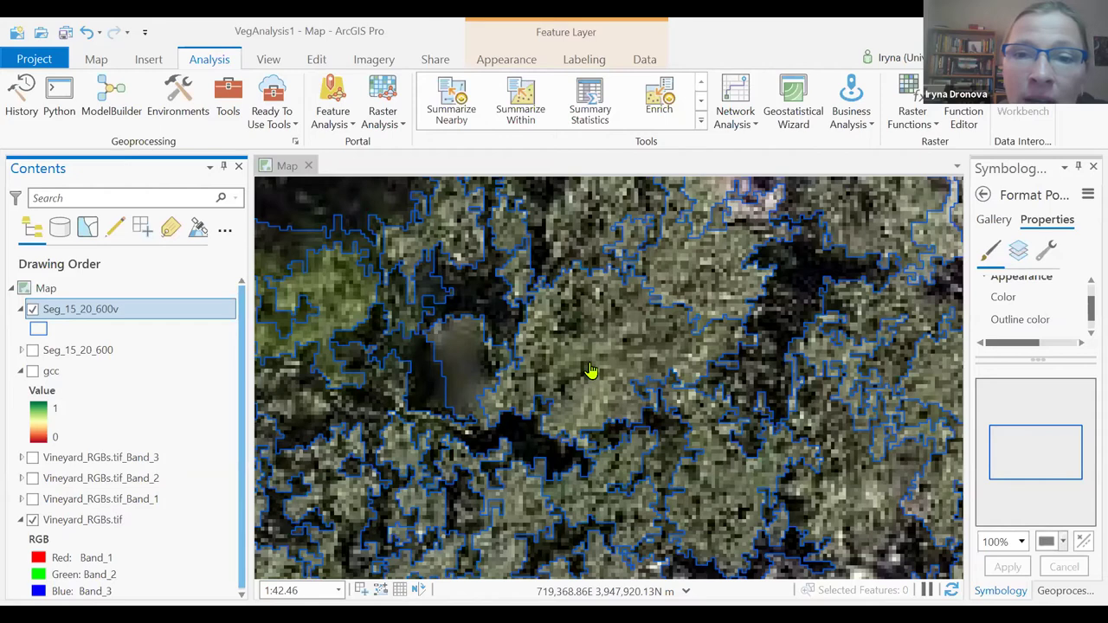
pyautogui.scroll(-2, 590, 371)
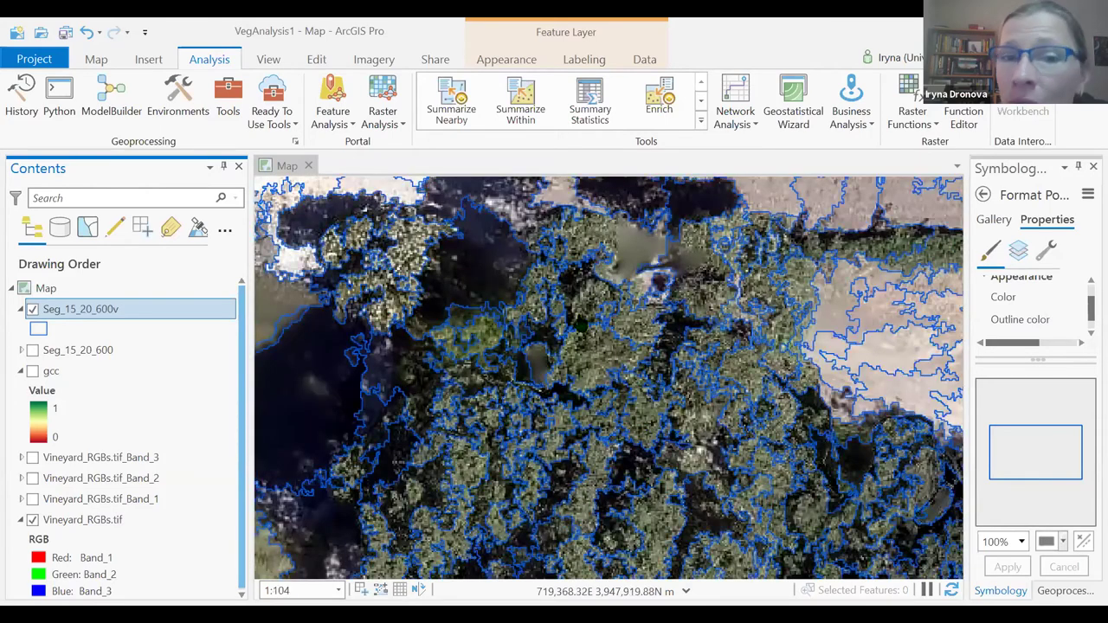
pyautogui.moveTo(438, 364); pyautogui.dragTo(412, 364)
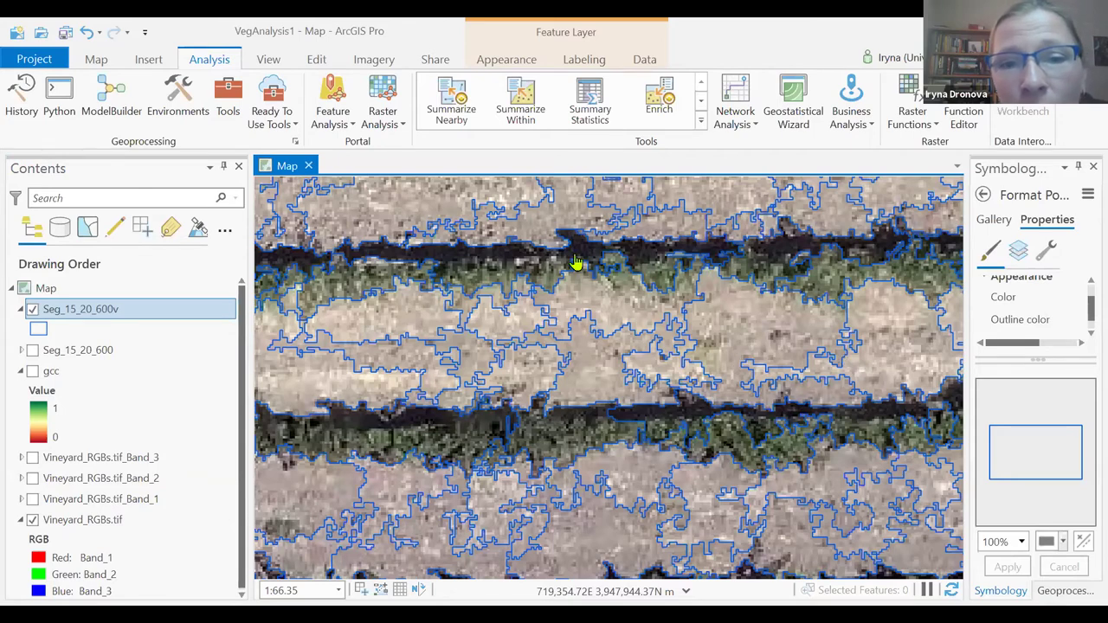
pyautogui.scroll(-5, 541, 475)
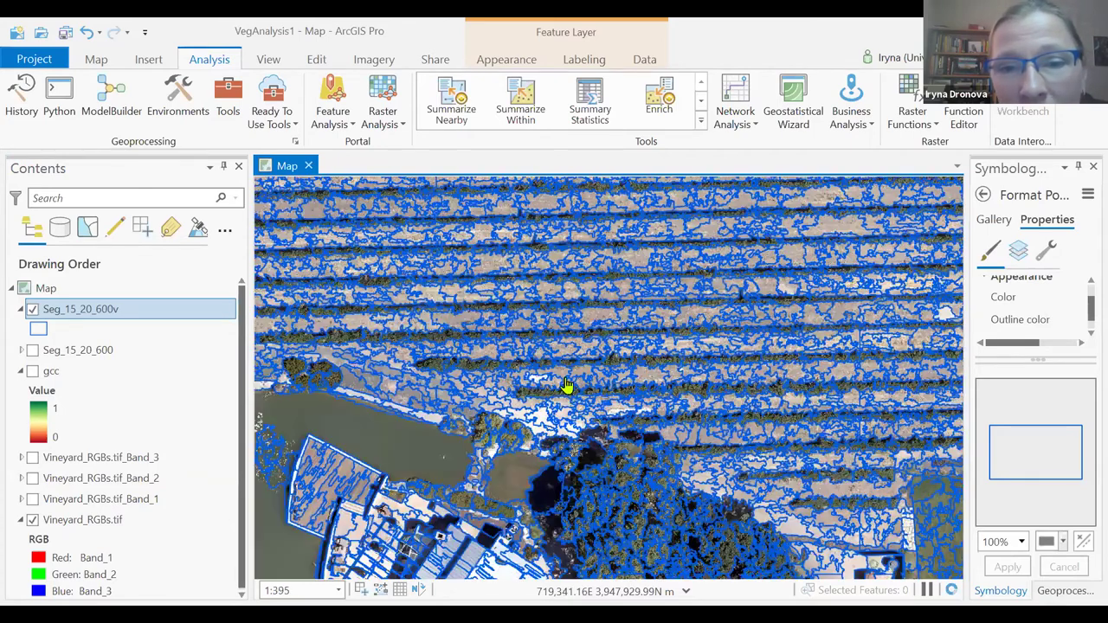
# Step: Compare the segment outlines of the dark trees along the road with the gcc raster by displaying it temporarily
pyautogui.scroll(3, 407, 329)
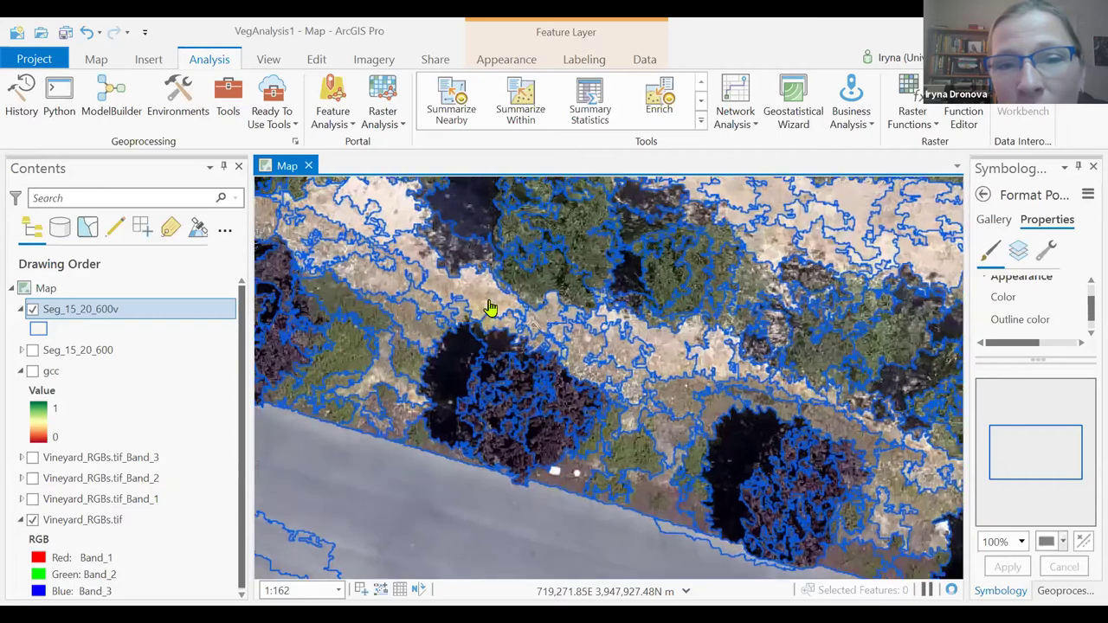
pyautogui.scroll(3, 407, 316)
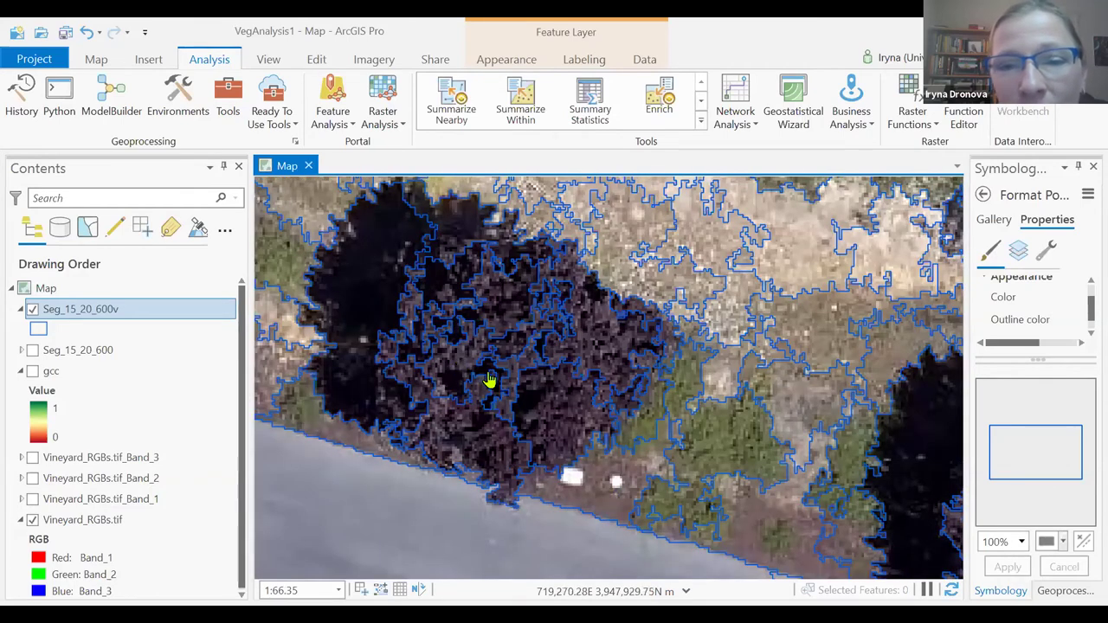
pyautogui.scroll(-3, 590, 424)
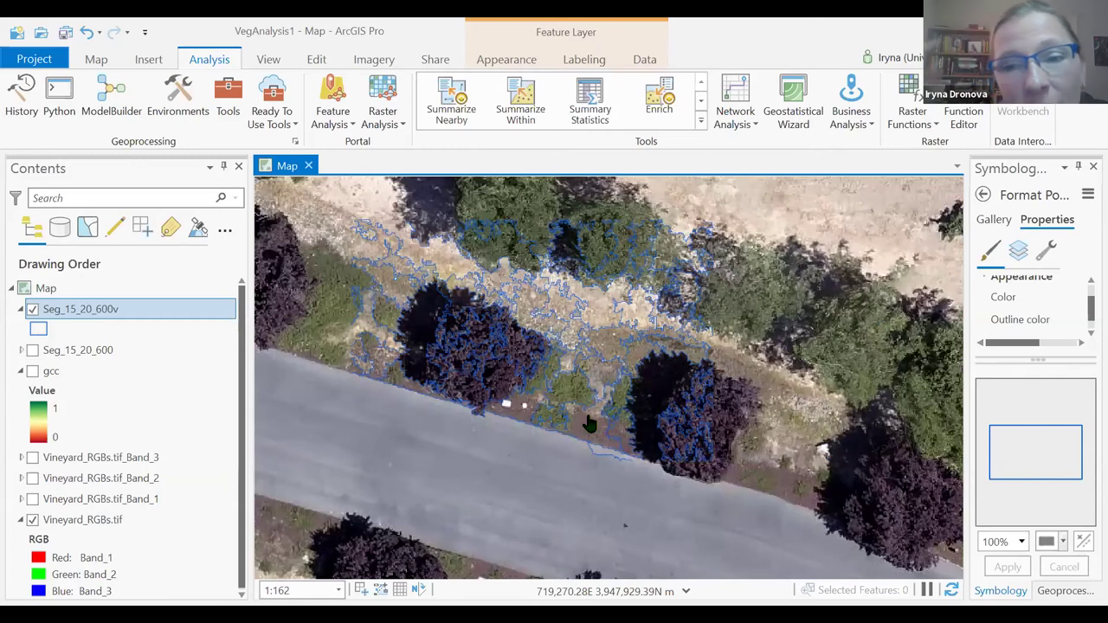
pyautogui.click(33, 371)
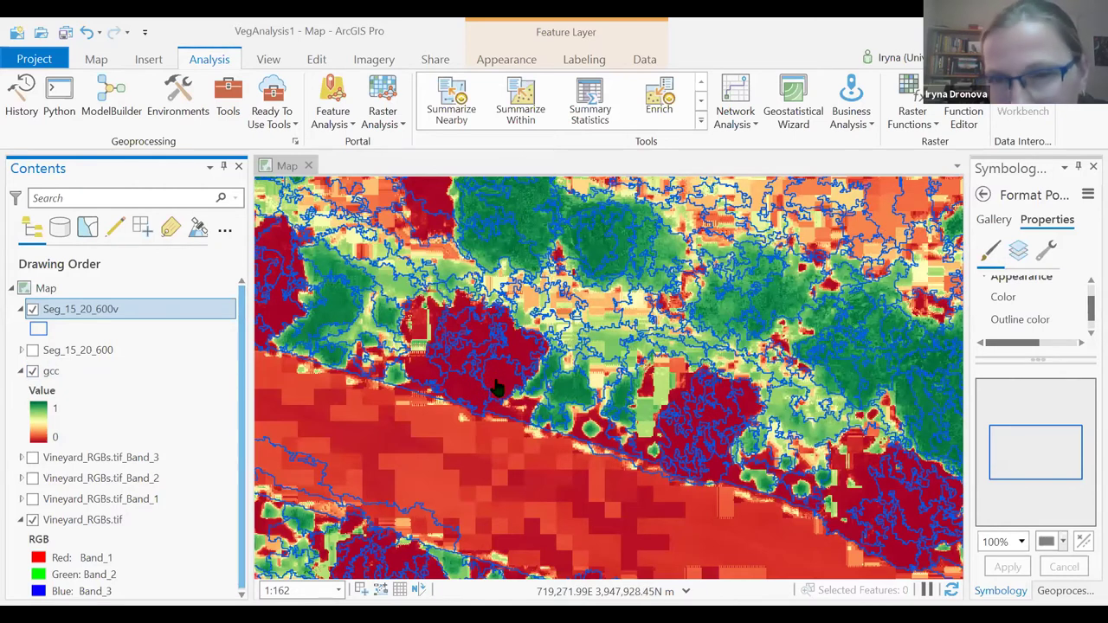
pyautogui.click(32, 373)
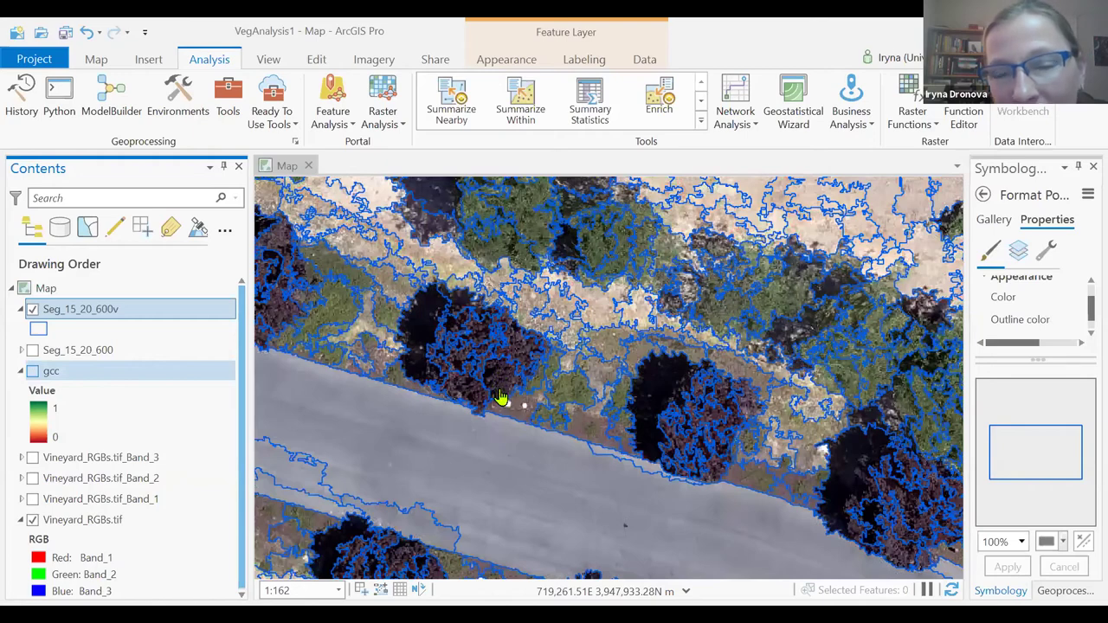
pyautogui.click(32, 370)
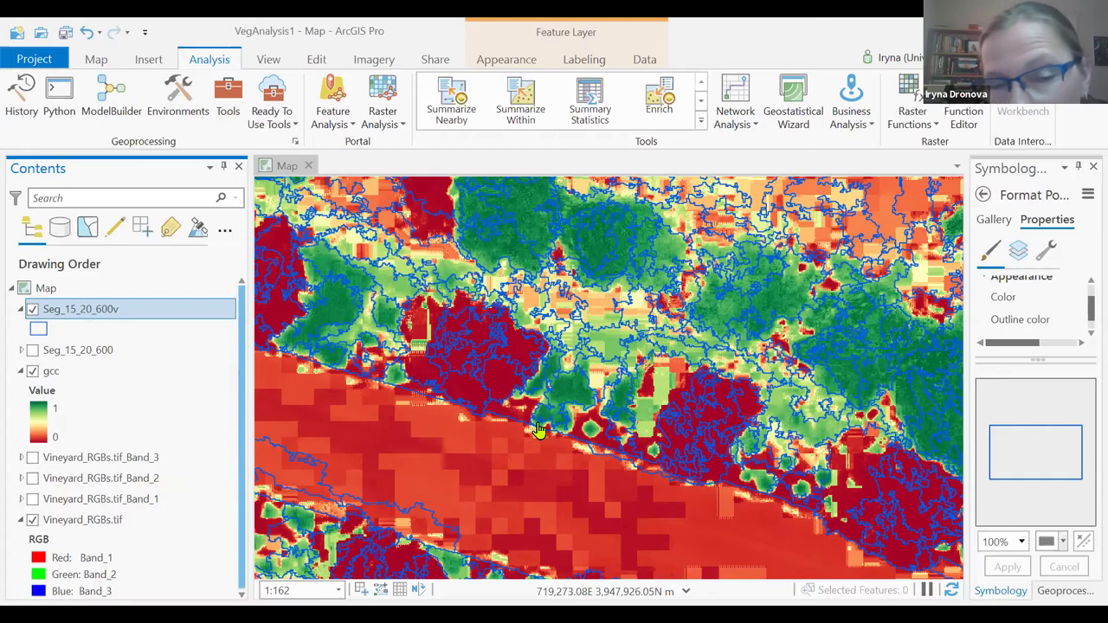
pyautogui.click(32, 373)
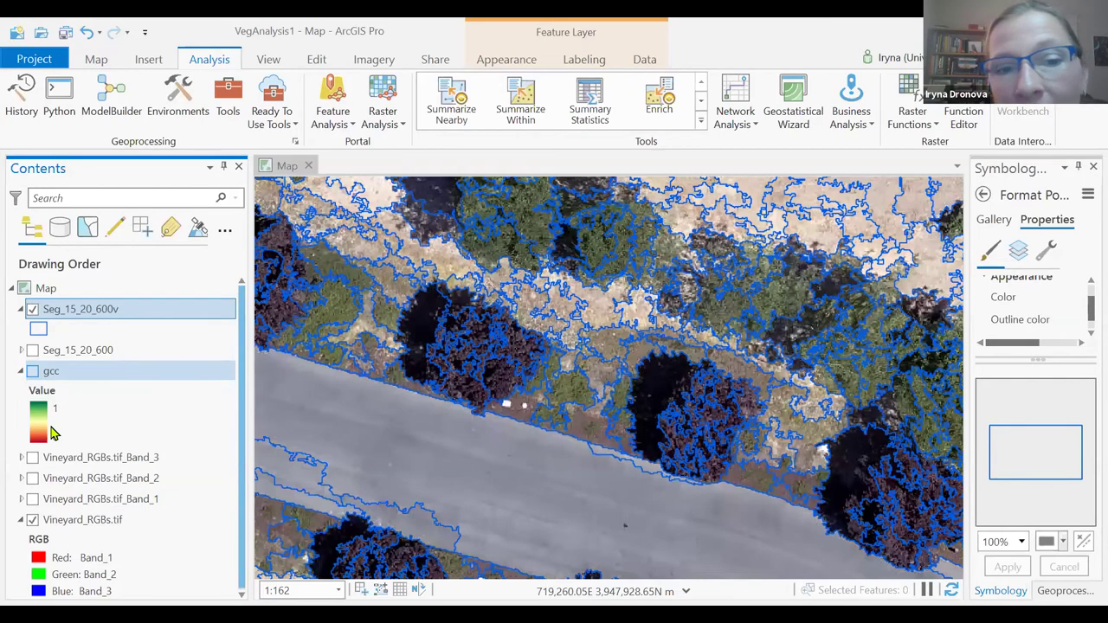
# Step: Check gcc against the segments over a wider stretch of road and vineyard edge, and hide the gcc raster again
pyautogui.click(32, 371)
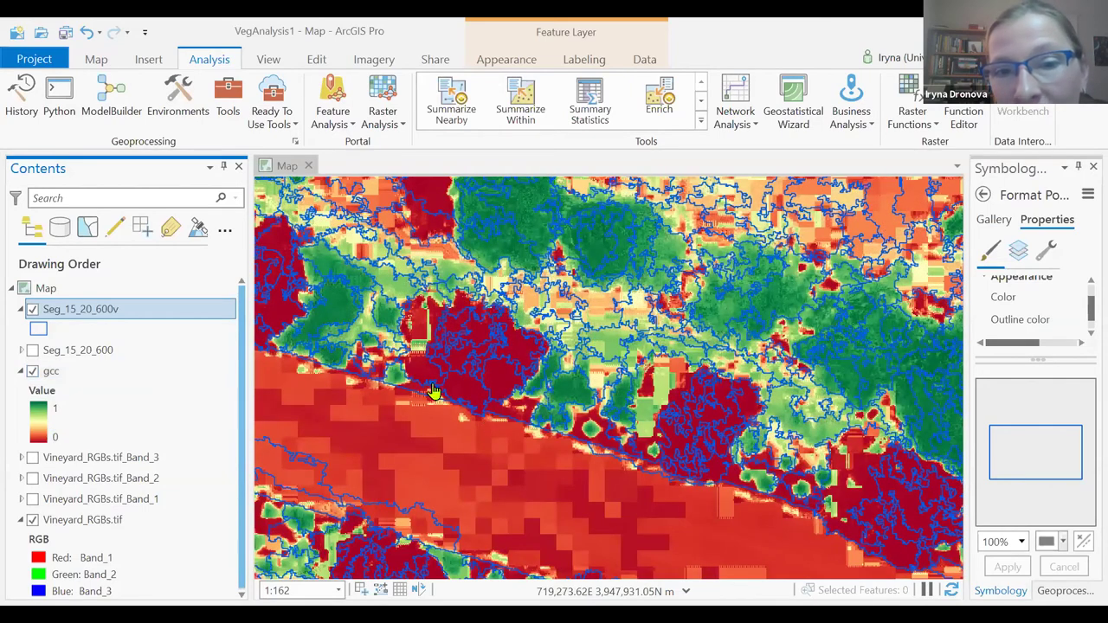
pyautogui.scroll(-3, 507, 403)
pyautogui.click(15, 370)
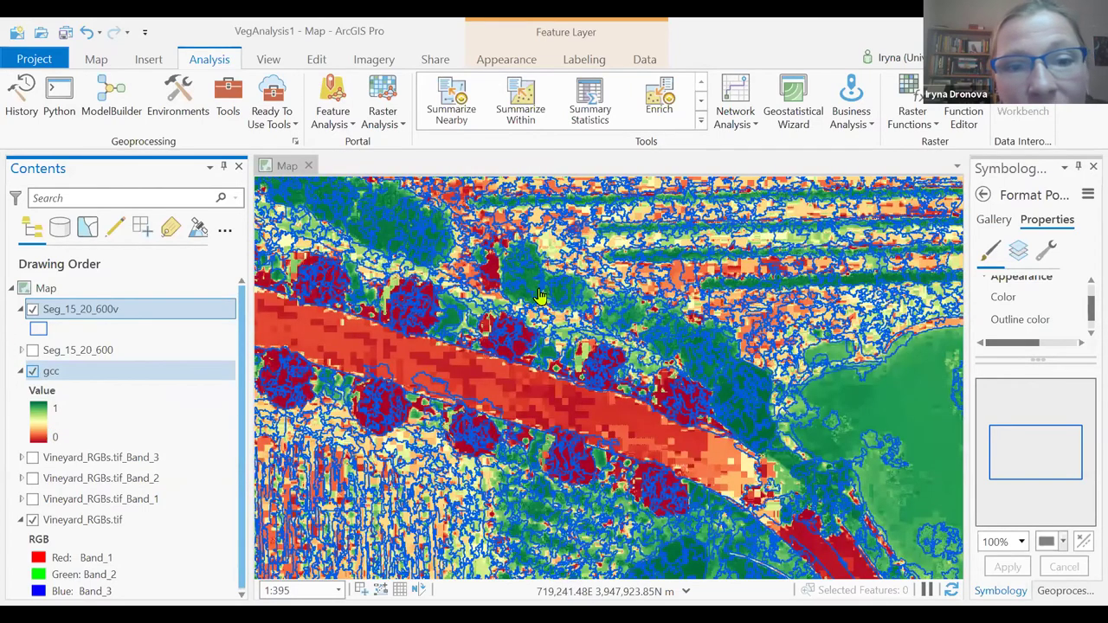
pyautogui.press('space')
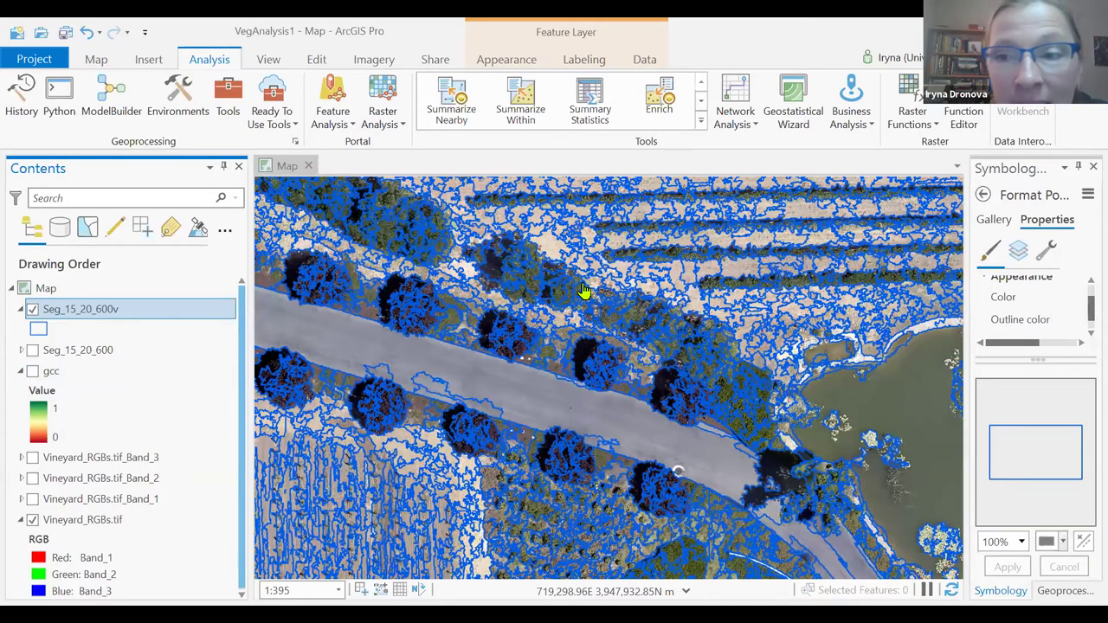
pyautogui.scroll(2, 948, 320)
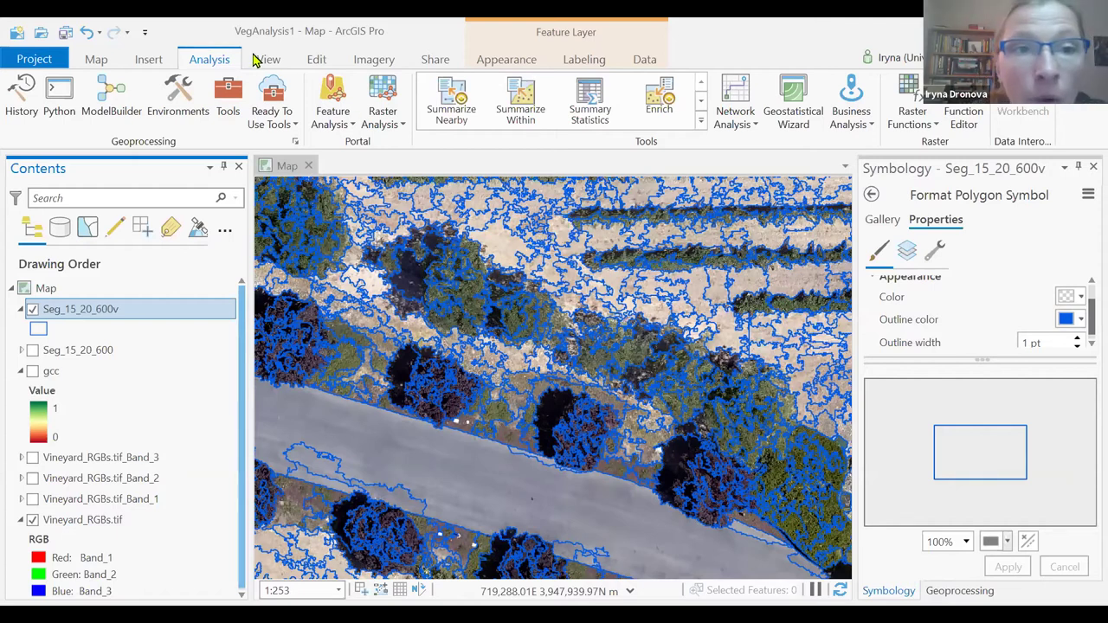
# Step: Search the geoprocessing tools for "zonal sta" and open the Zonal Statistics tool
pyautogui.click(228, 120)
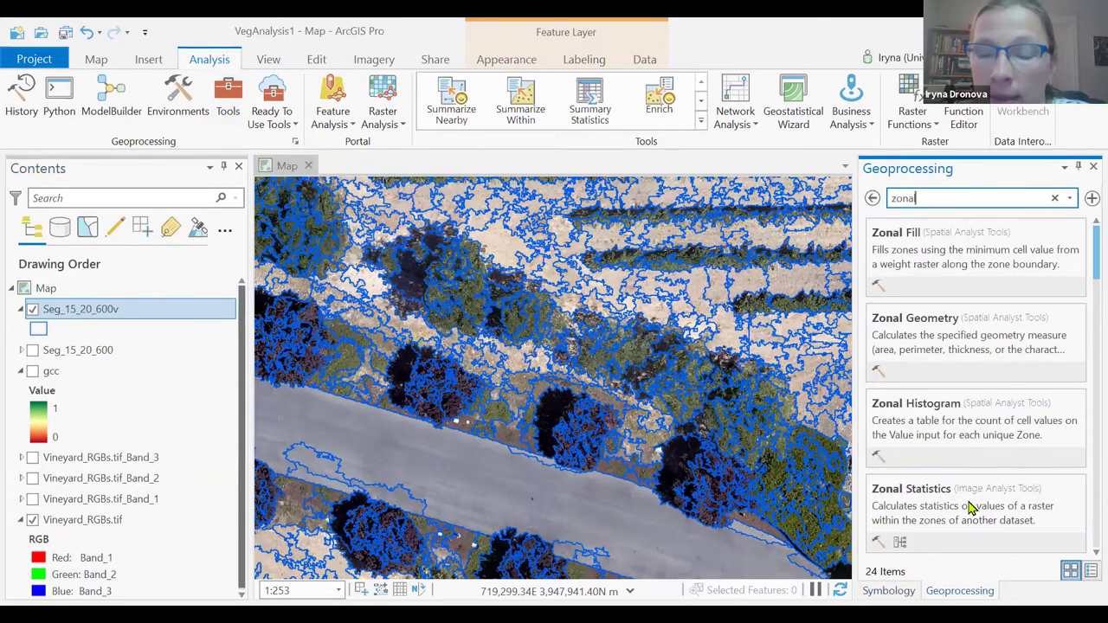
pyautogui.write('st')
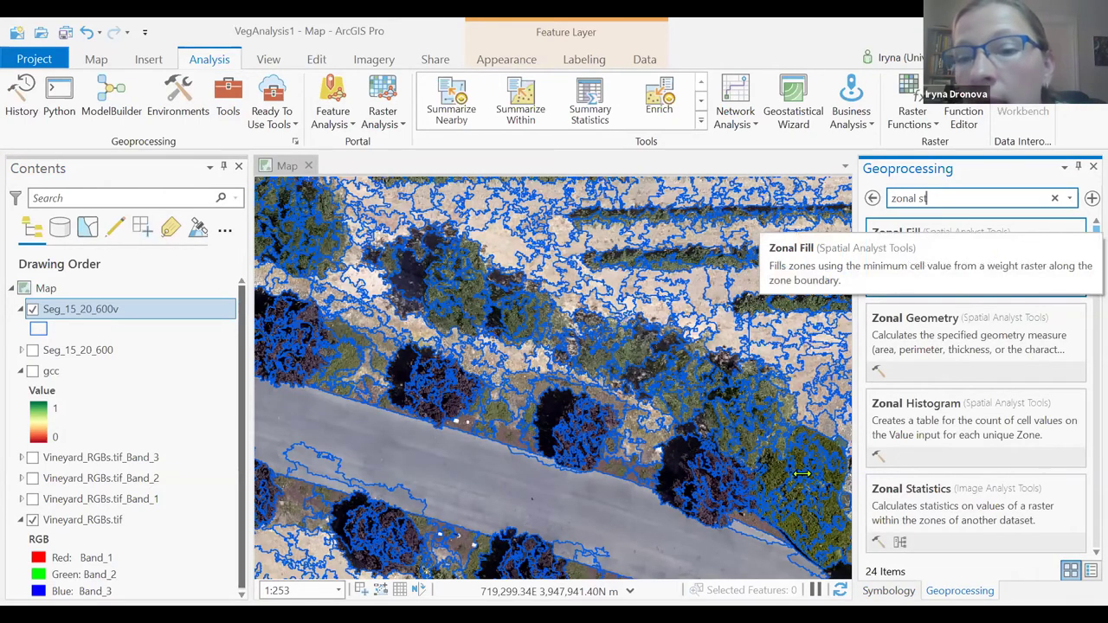
pyautogui.write('a')
pyautogui.click(883, 494)
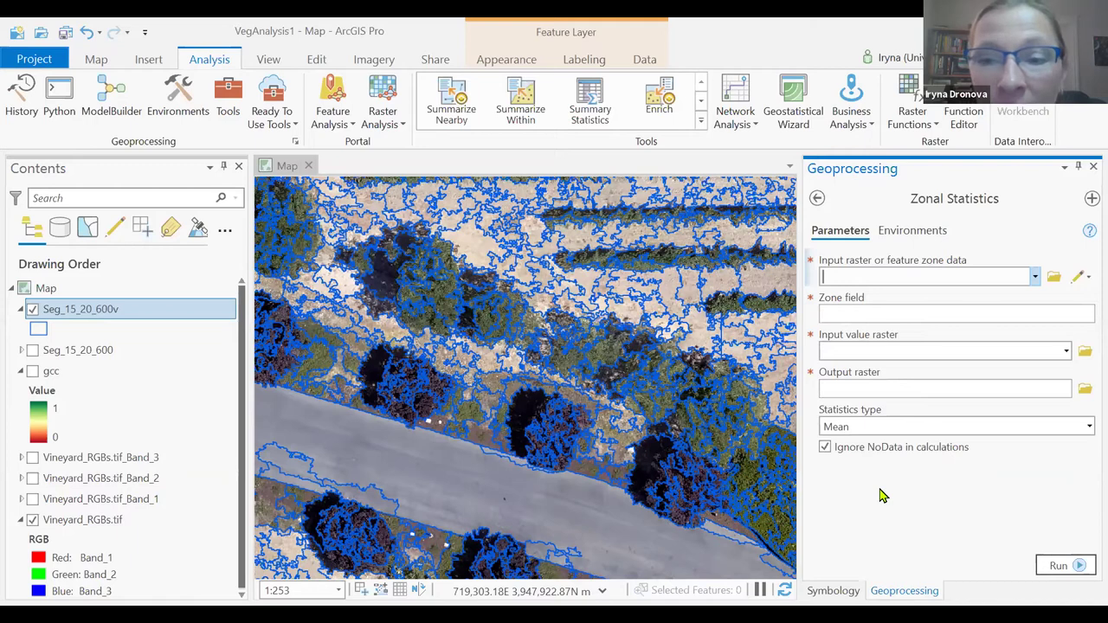
# Step: Set Seg_15_20_600v as the zone data, Id as the zone field and gcc as the input value raster
pyautogui.click(1036, 279)
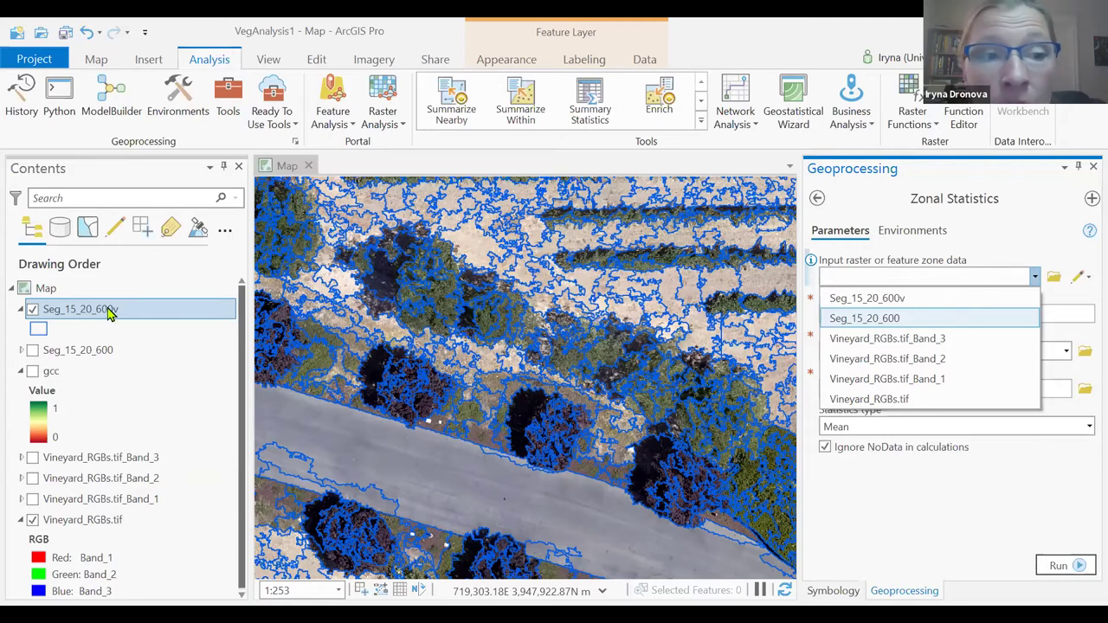
pyautogui.click(866, 297)
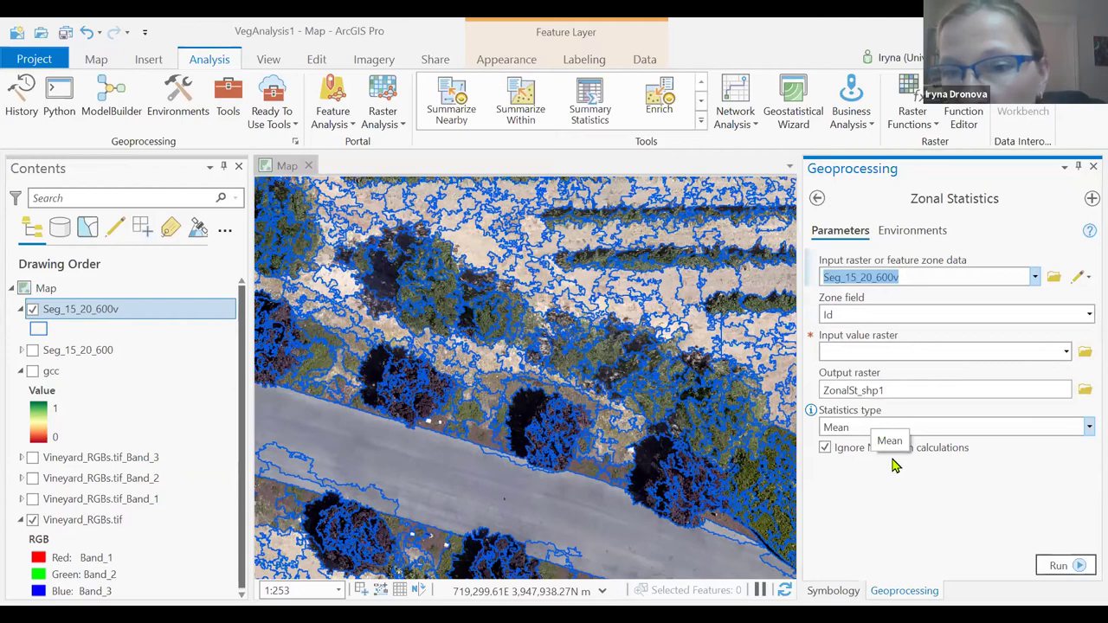
pyautogui.click(1086, 315)
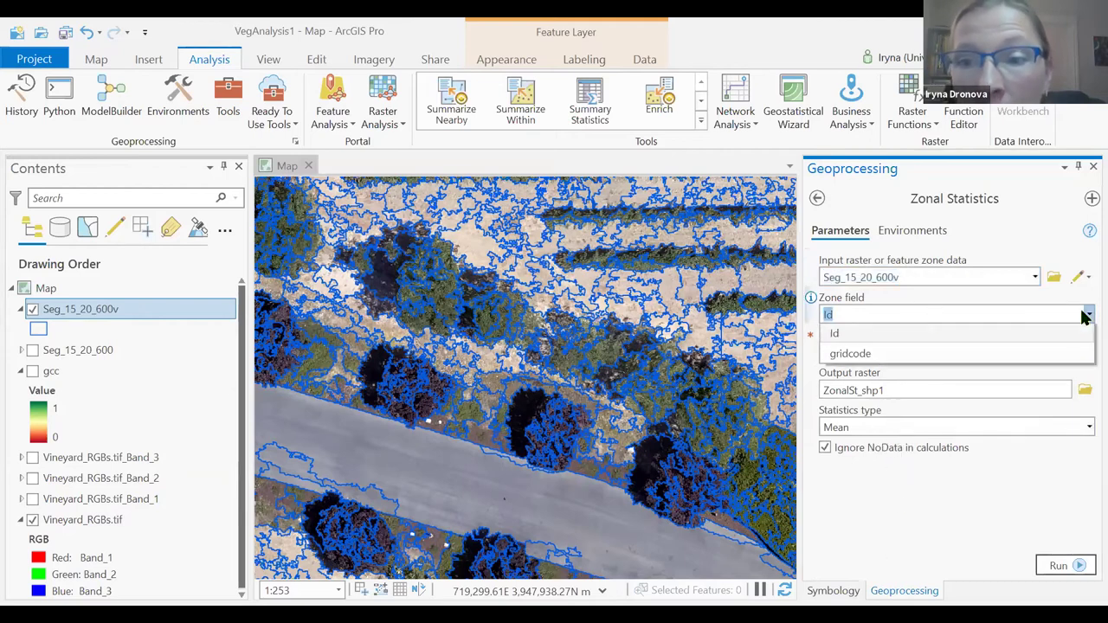
pyautogui.click(985, 359)
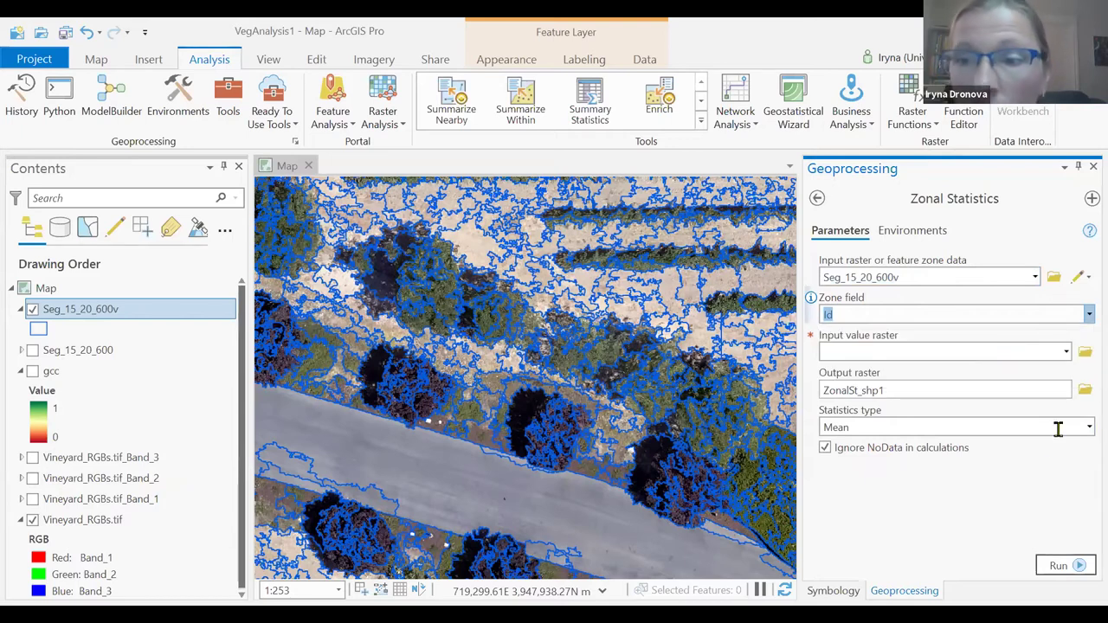
pyautogui.click(1067, 352)
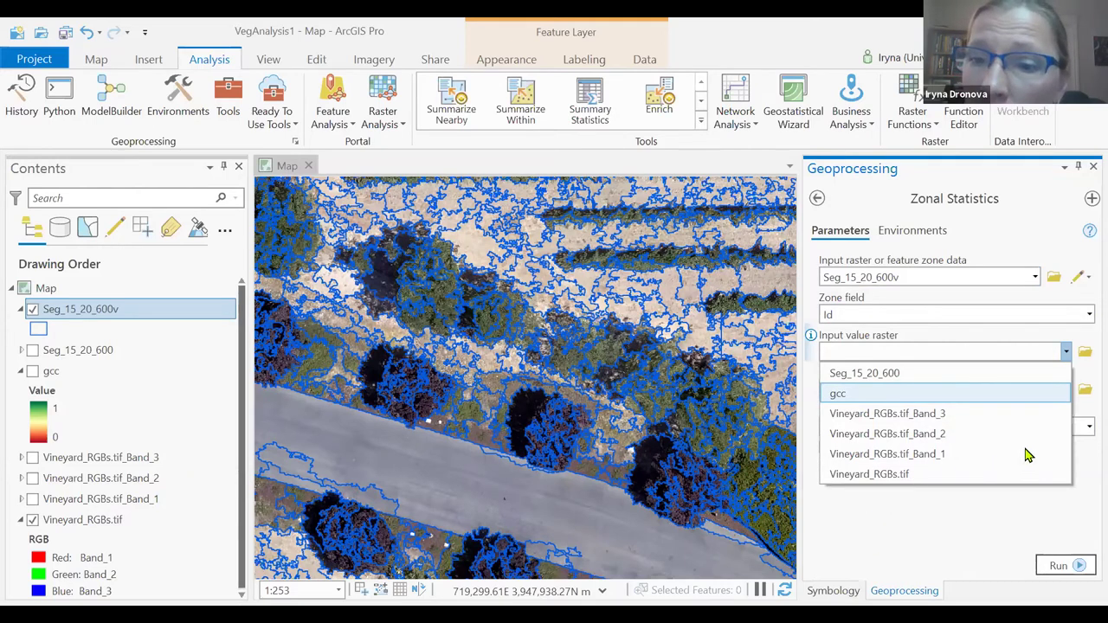
pyautogui.click(1003, 387)
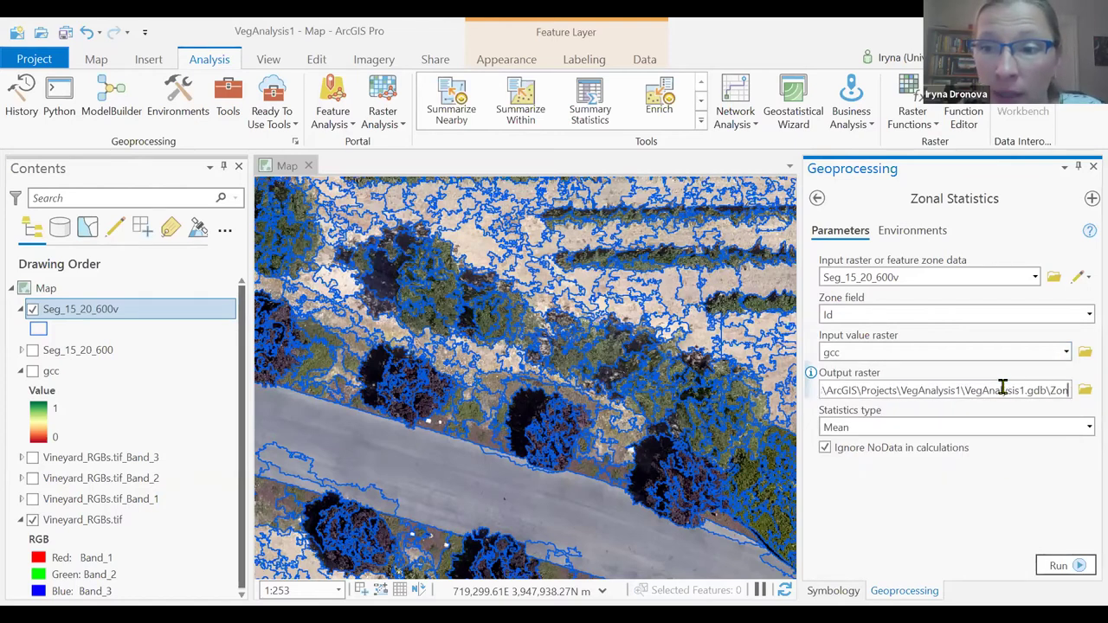
# Step: Name the output raster GCC_mean in the VegAnalysis1.gdb geodatabase
pyautogui.press('BackSpace')
pyautogui.press('BackSpace')
pyautogui.press('BackSpace')
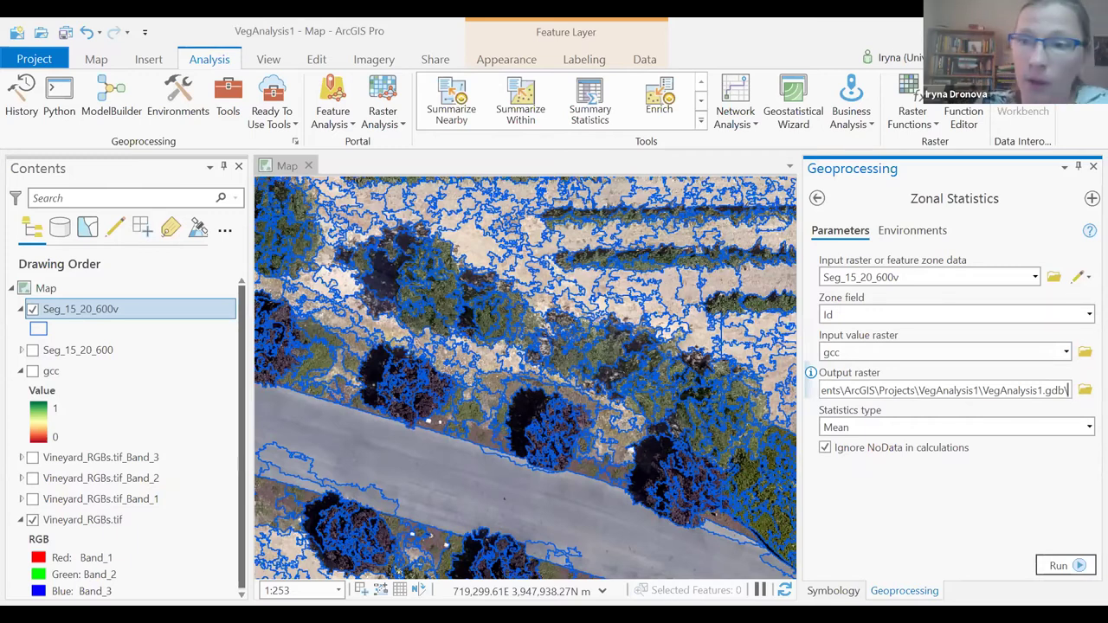
pyautogui.press('Right')
pyautogui.press('Right')
pyautogui.hotkey('shift', 'Left')
pyautogui.hotkey('shift', 'Left')
pyautogui.hotkey('shift', 'Left')
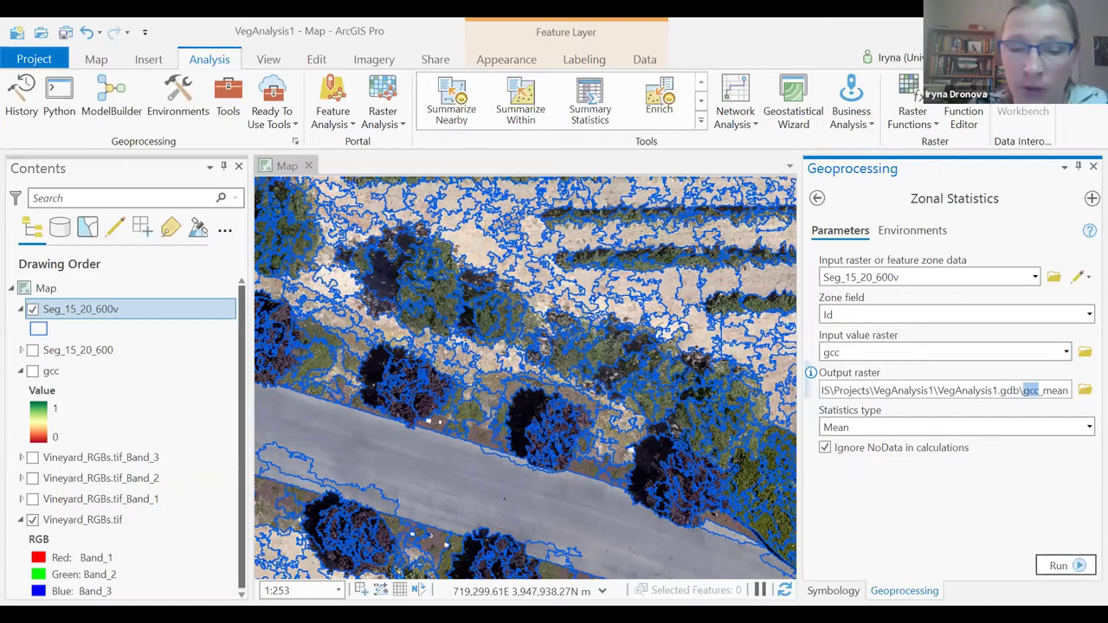
pyautogui.write('GCC')
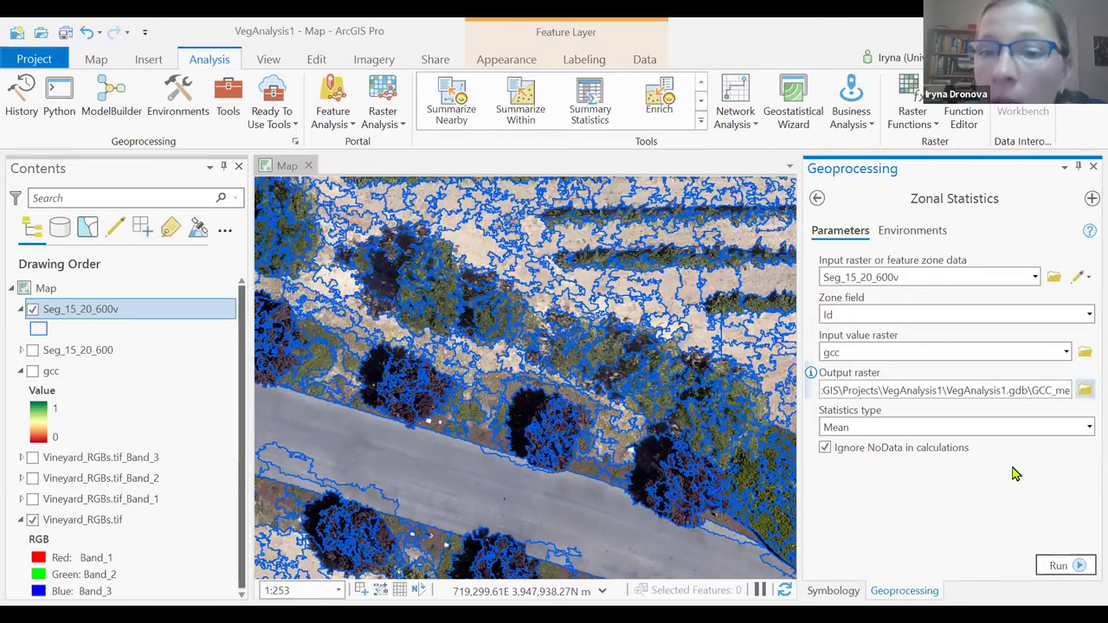
# Step: Review the available statistics types, keep Mean, and run Zonal Statistics
pyautogui.click(1088, 428)
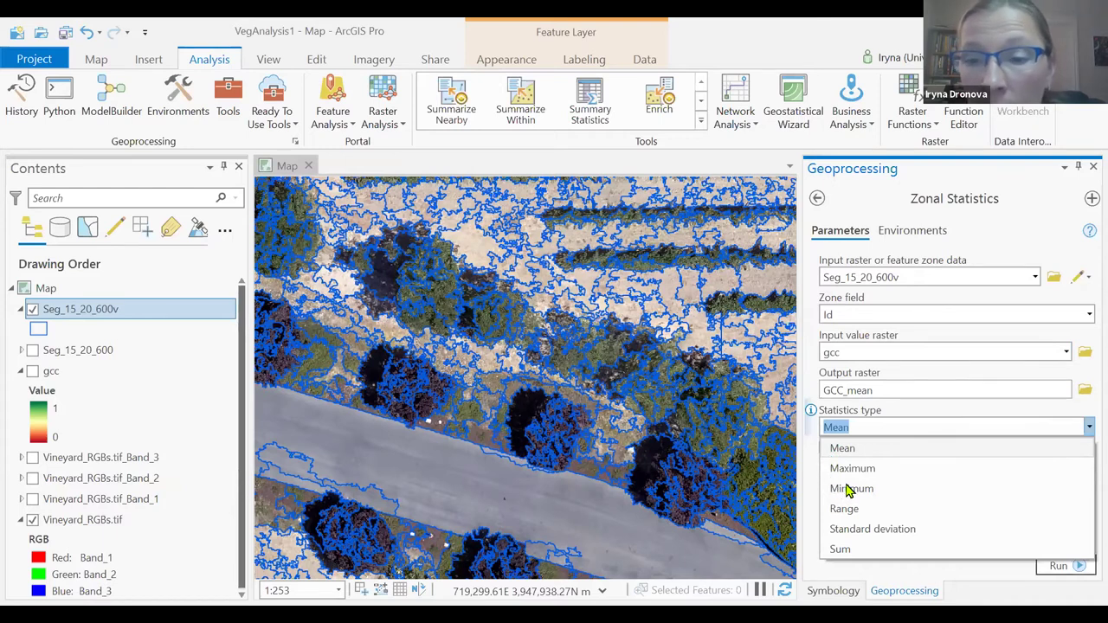
pyautogui.press('Escape')
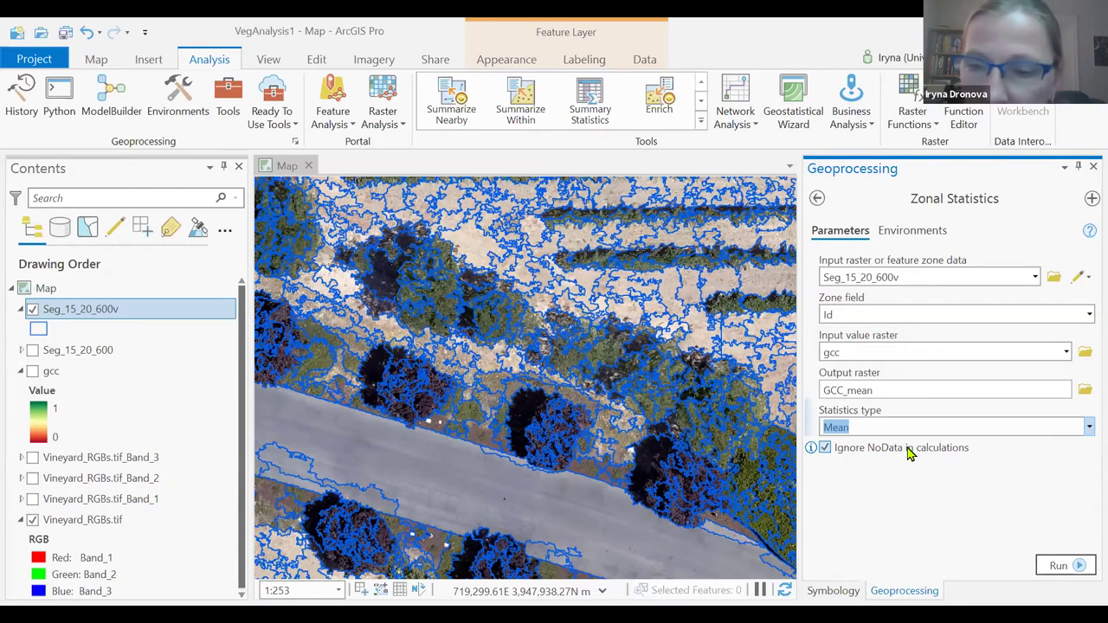
pyautogui.click(1058, 567)
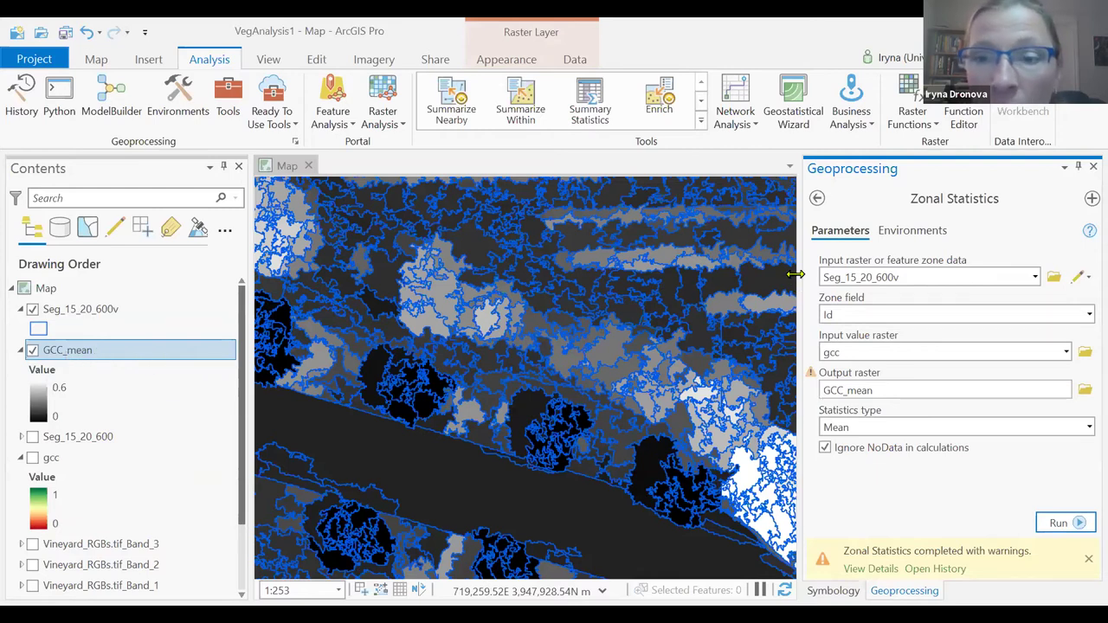
# Step: Enlarge the map view, zoom it to the GCC_mean layer and hide the Seg_15_20_600v polygons
pyautogui.moveTo(800, 277); pyautogui.dragTo(905, 299)
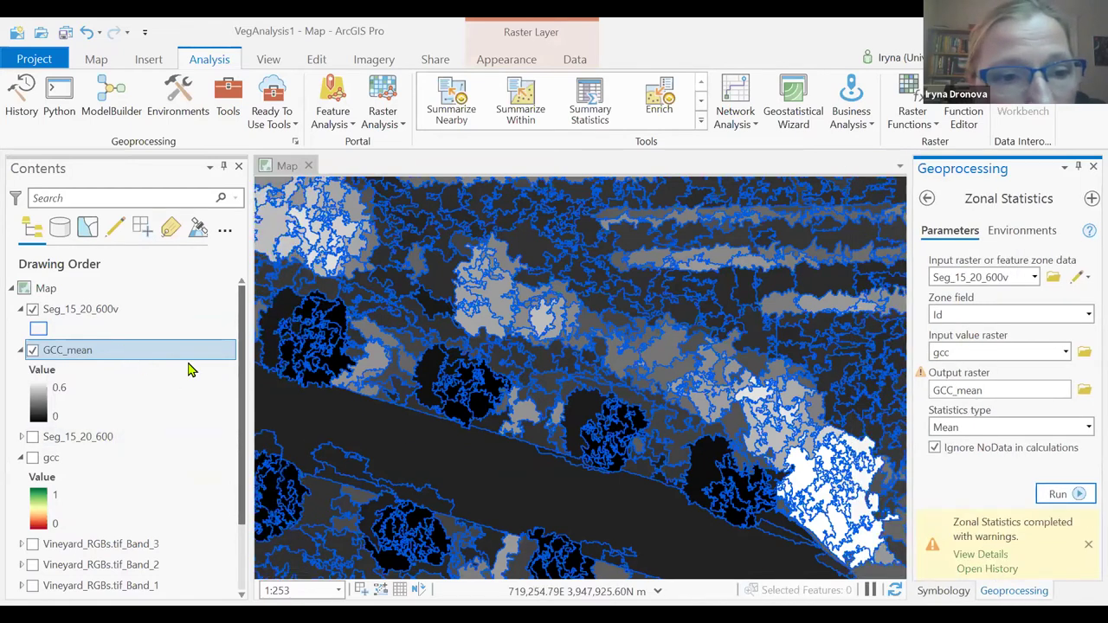
pyautogui.rightClick(121, 351)
pyautogui.click(217, 235)
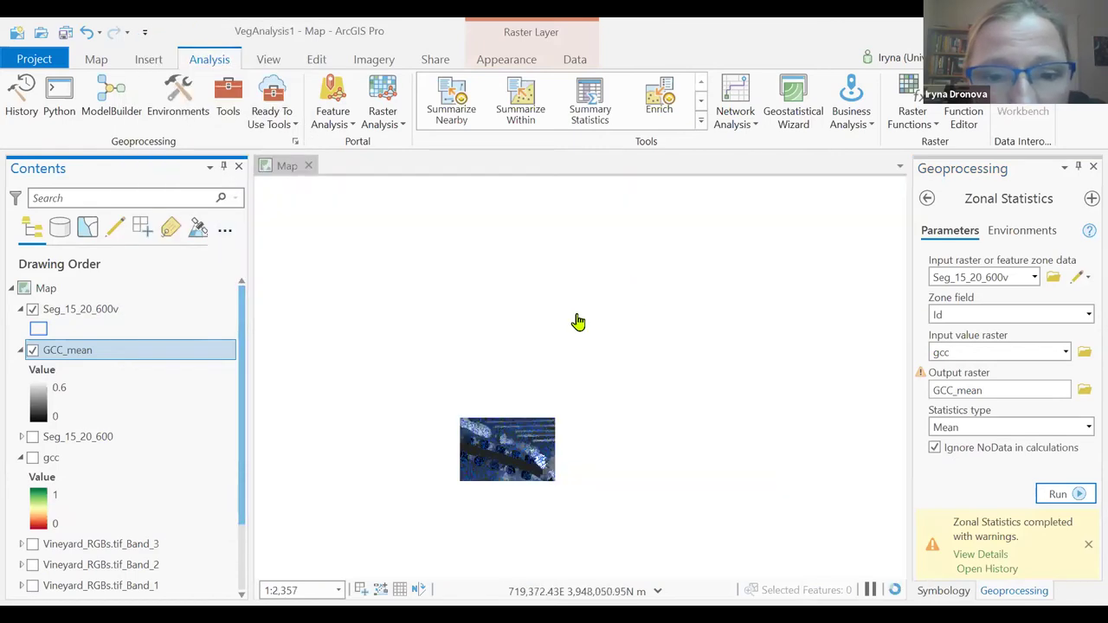
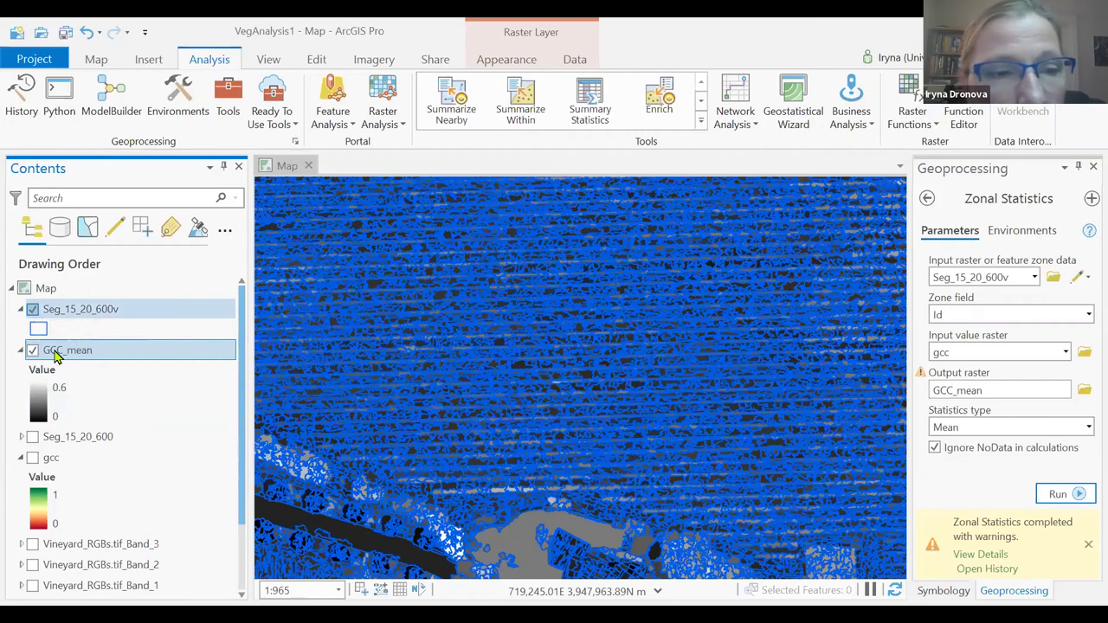
pyautogui.rightClick(45, 355)
pyautogui.click(45, 355)
# Step: Open the symbology settings of the GCC_mean layer and widen their display
pyautogui.rightClick(63, 346)
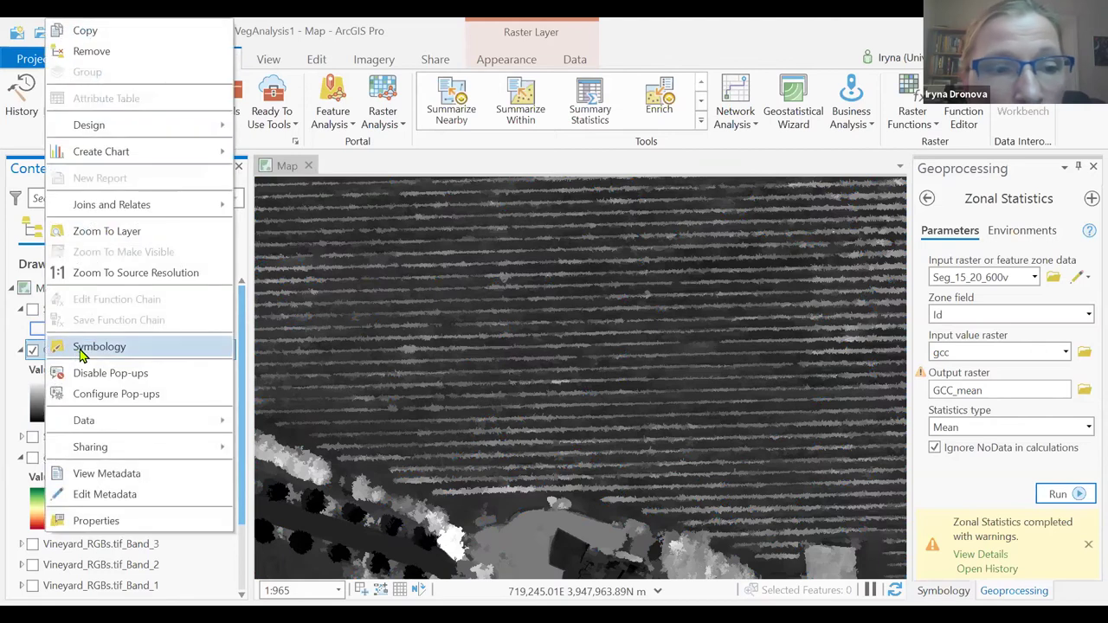
pyautogui.click(80, 348)
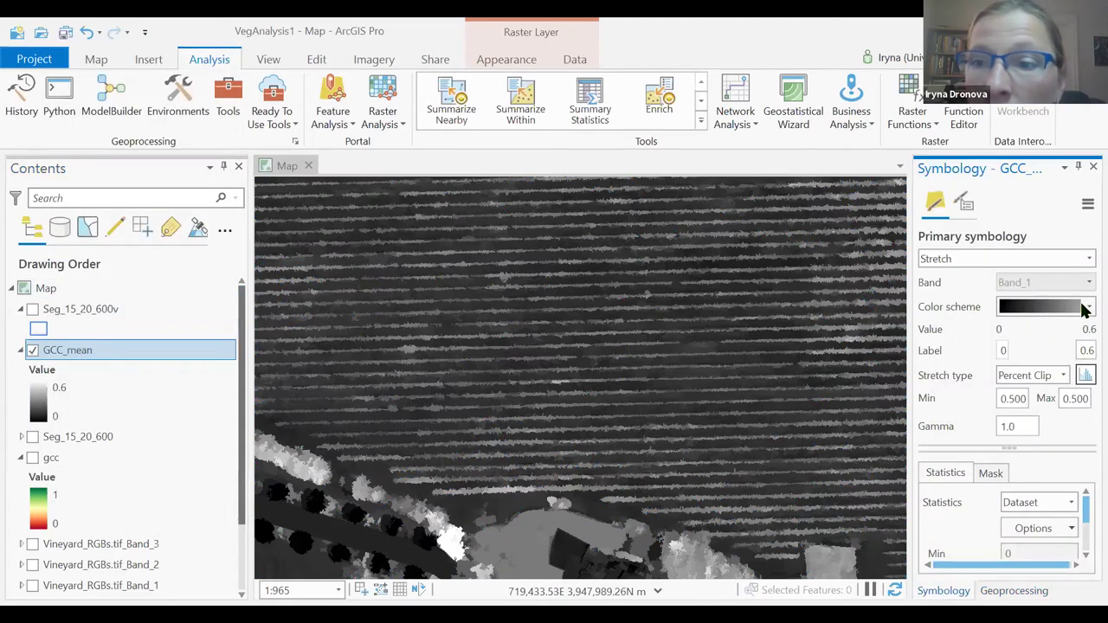
pyautogui.click(1087, 308)
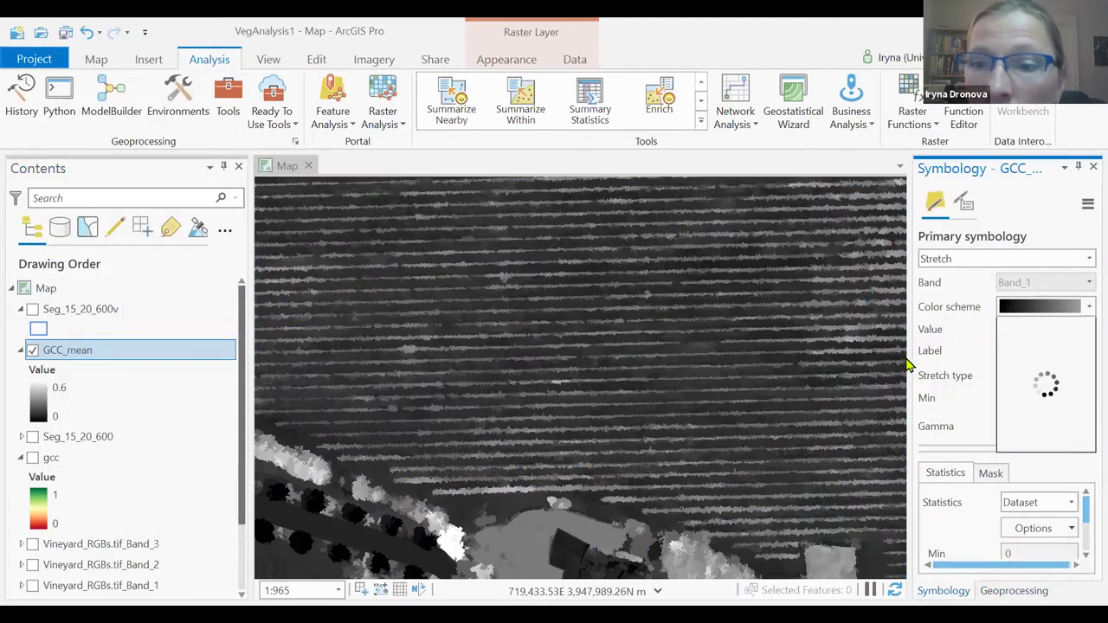
pyautogui.click(961, 526)
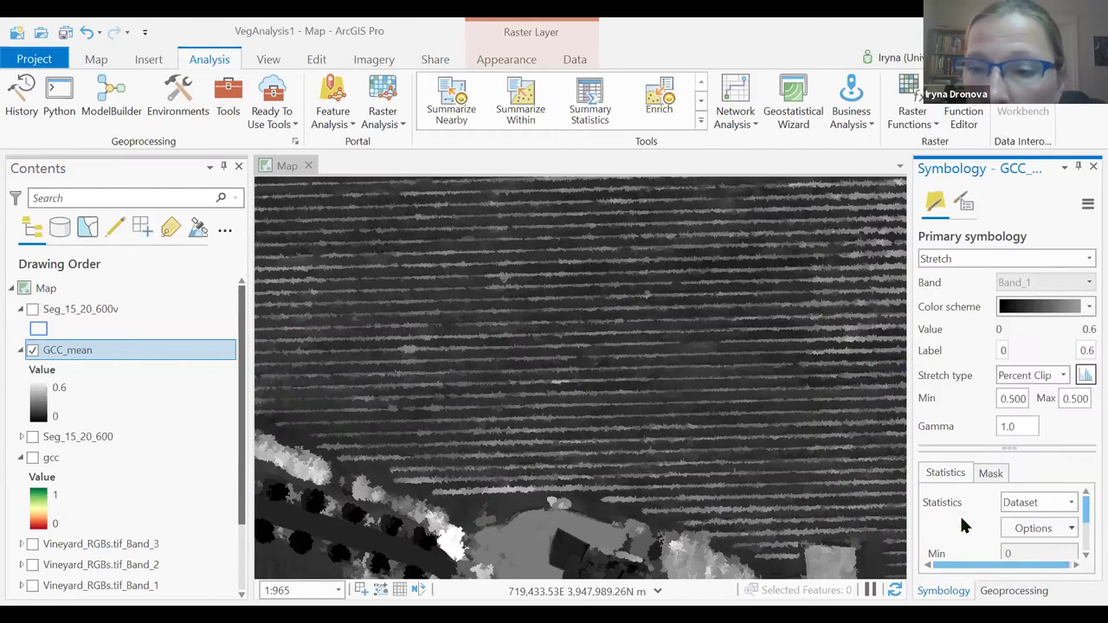
pyautogui.moveTo(911, 503); pyautogui.dragTo(814, 485)
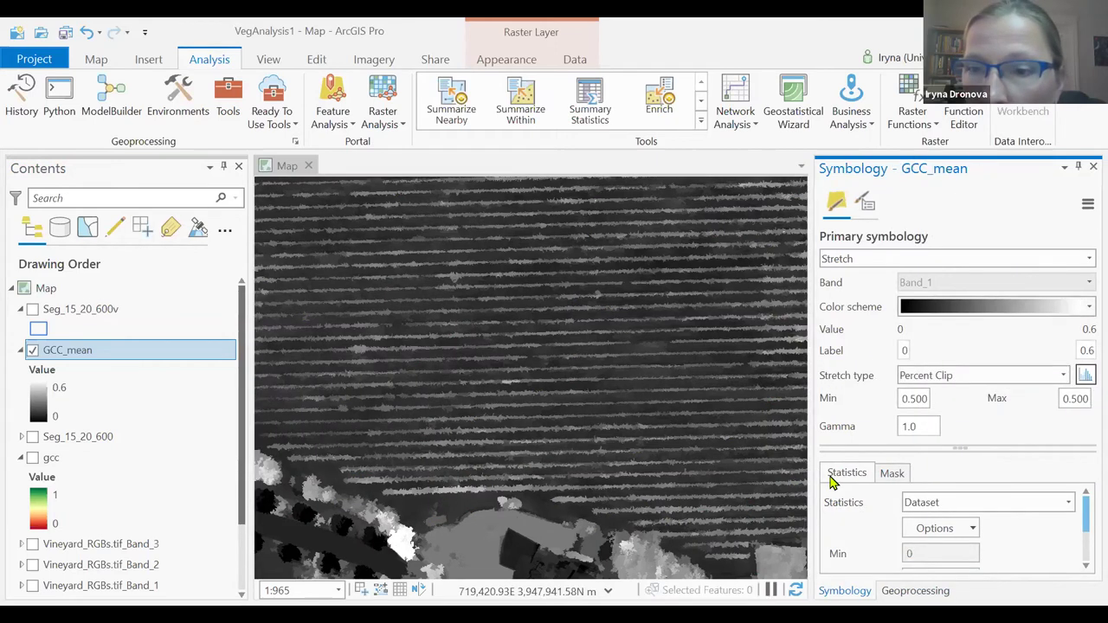
# Step: Apply the Red-Yellow-Green (Continuous) color scheme and the Histogram Equalize stretch type to the GCC_mean layer
pyautogui.click(1087, 308)
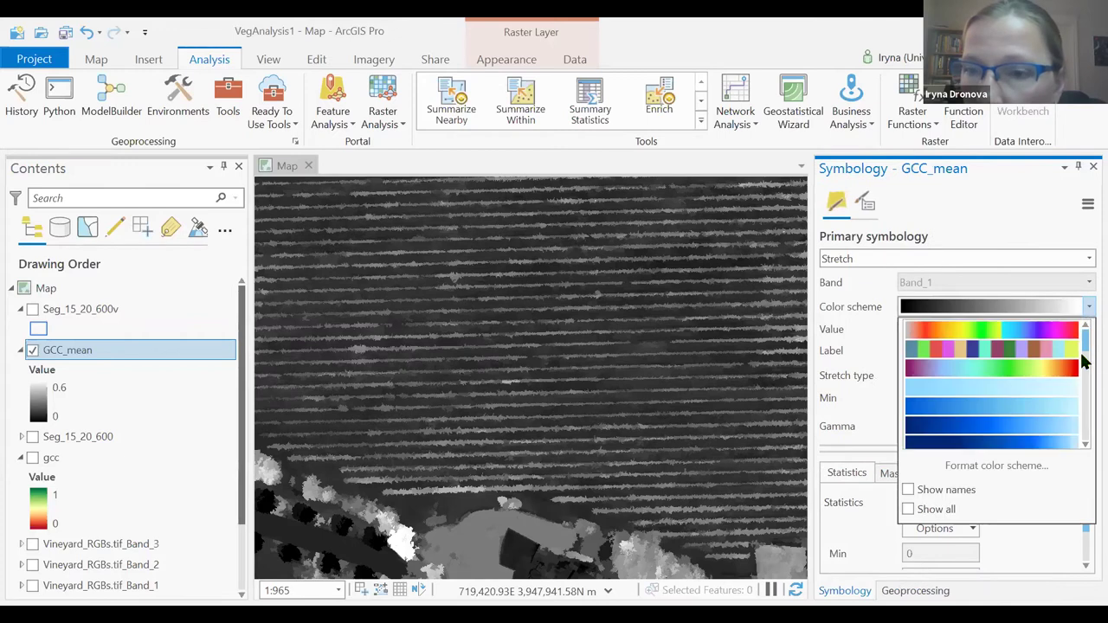
pyautogui.moveTo(1084, 346); pyautogui.dragTo(1082, 441)
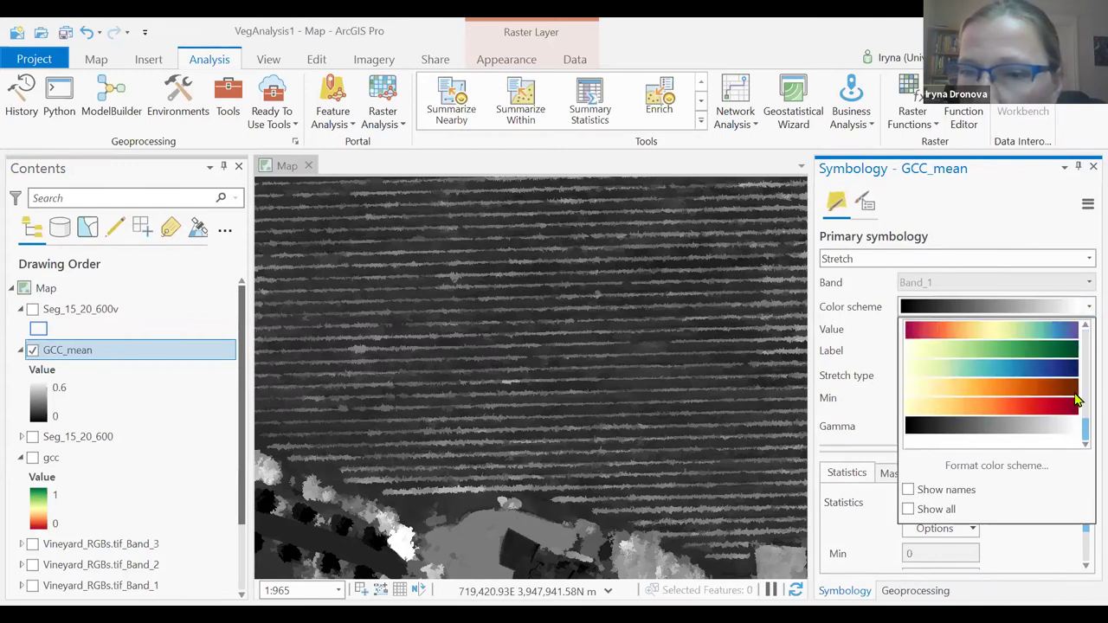
pyautogui.scroll(1, 1045, 407)
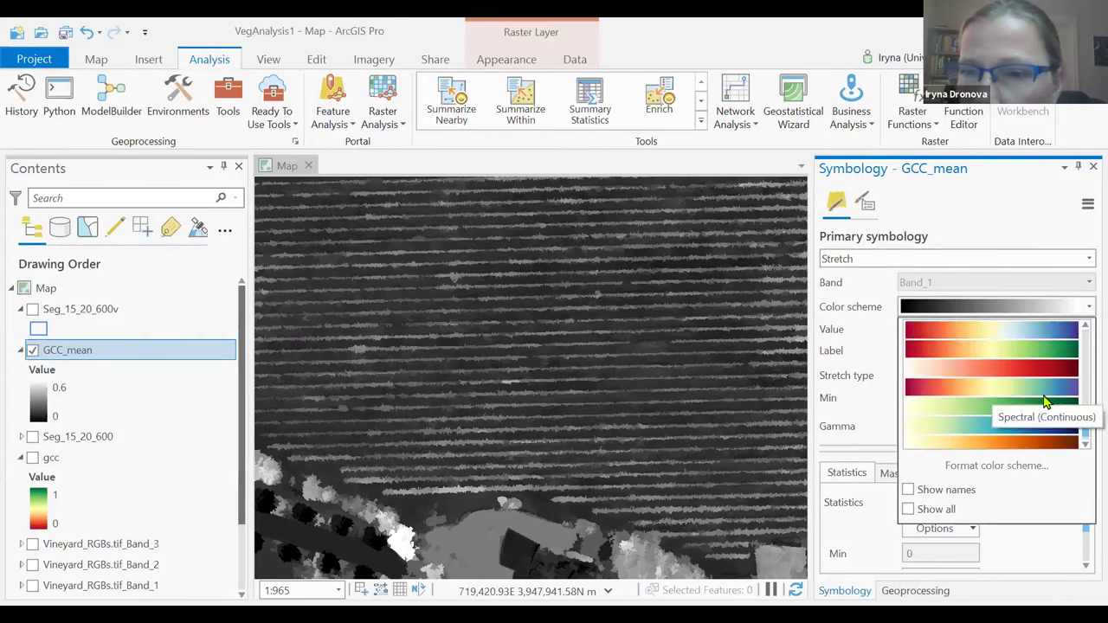
pyautogui.scroll(1, 1043, 398)
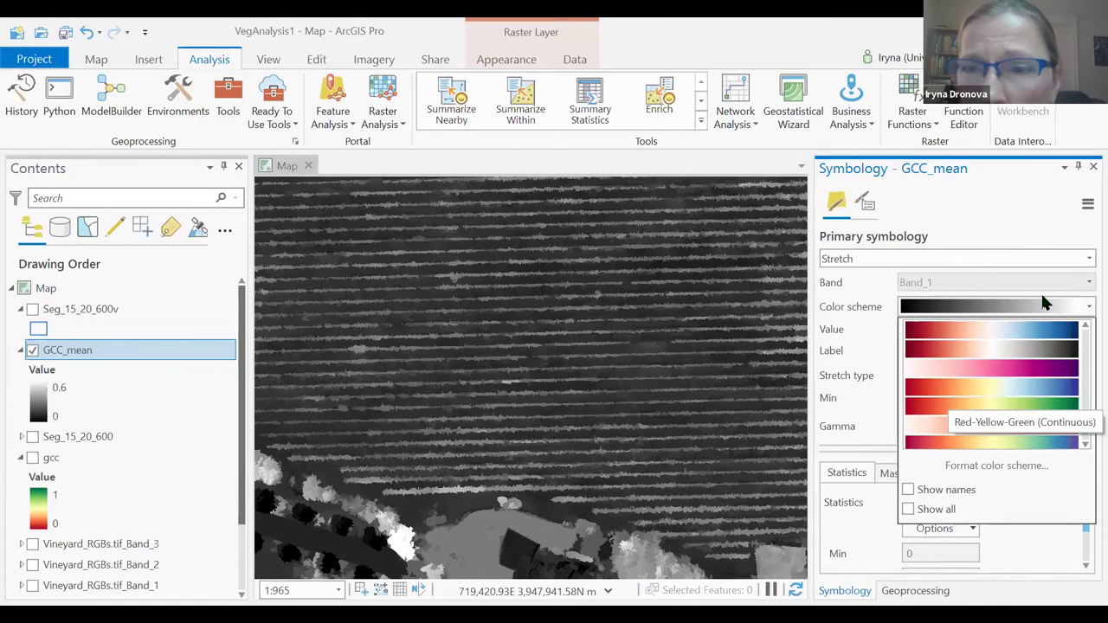
pyautogui.click(1039, 403)
pyautogui.click(1063, 375)
pyautogui.press('Escape')
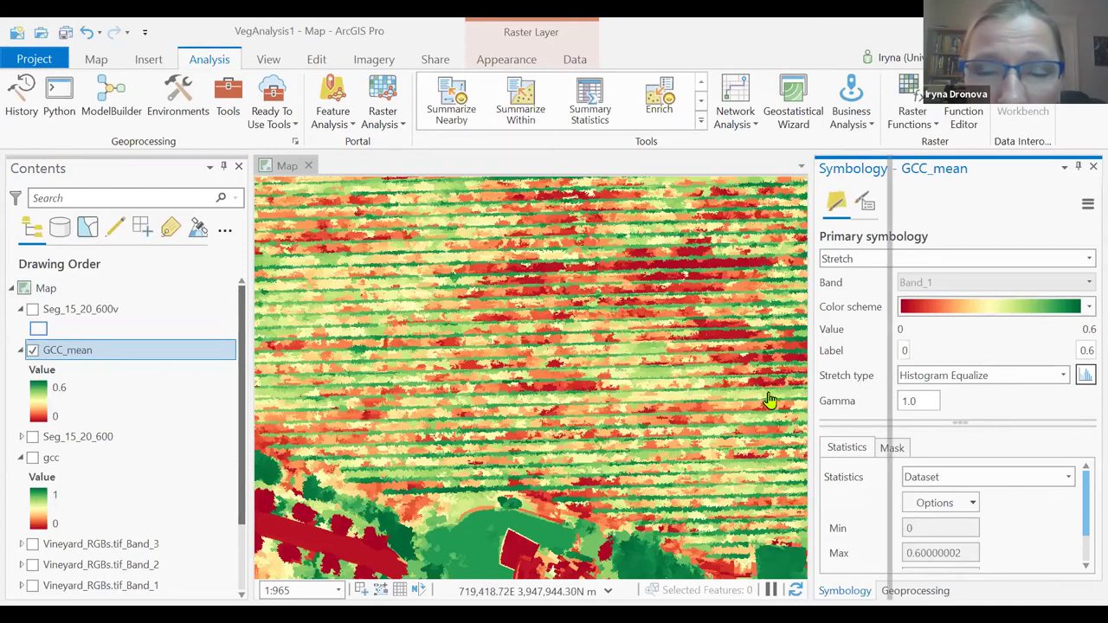
# Step: Examine the mean gcc pattern across the vineyard rows, the tree-lined road, the buildings and the surrounding vegetation at several scales
pyautogui.scroll(-2, 762, 405)
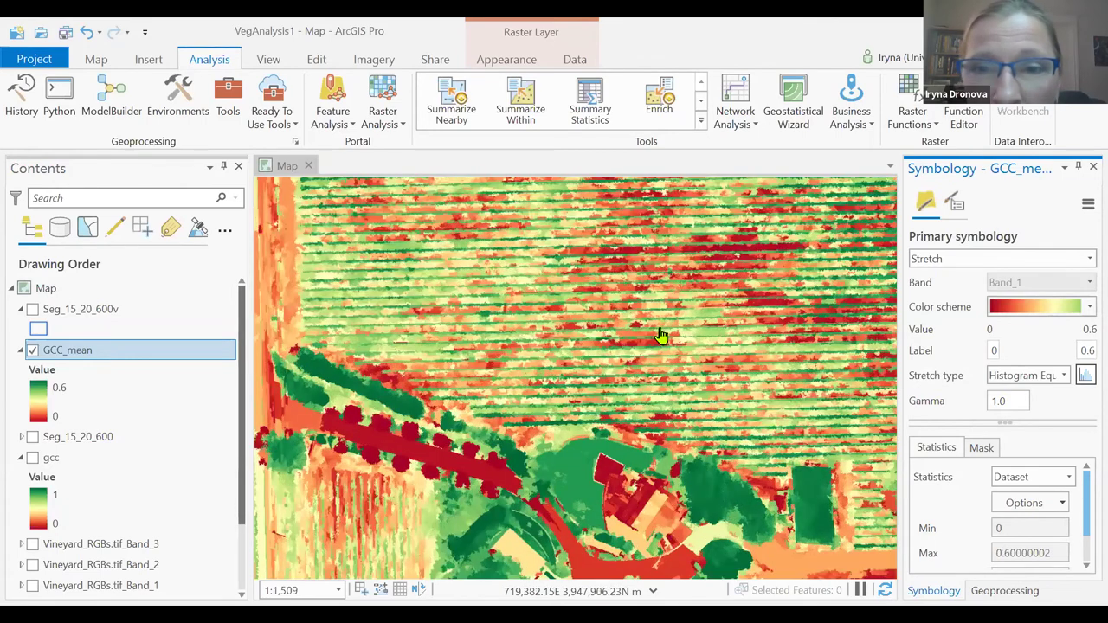
pyautogui.scroll(8, 746, 442)
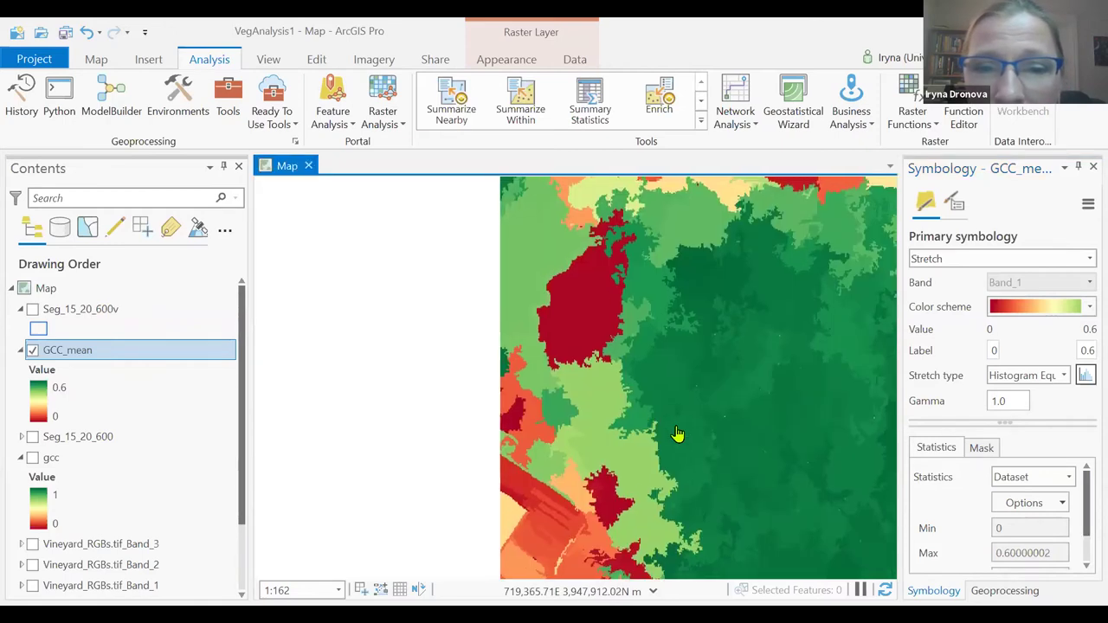
pyautogui.scroll(-5, 667, 325)
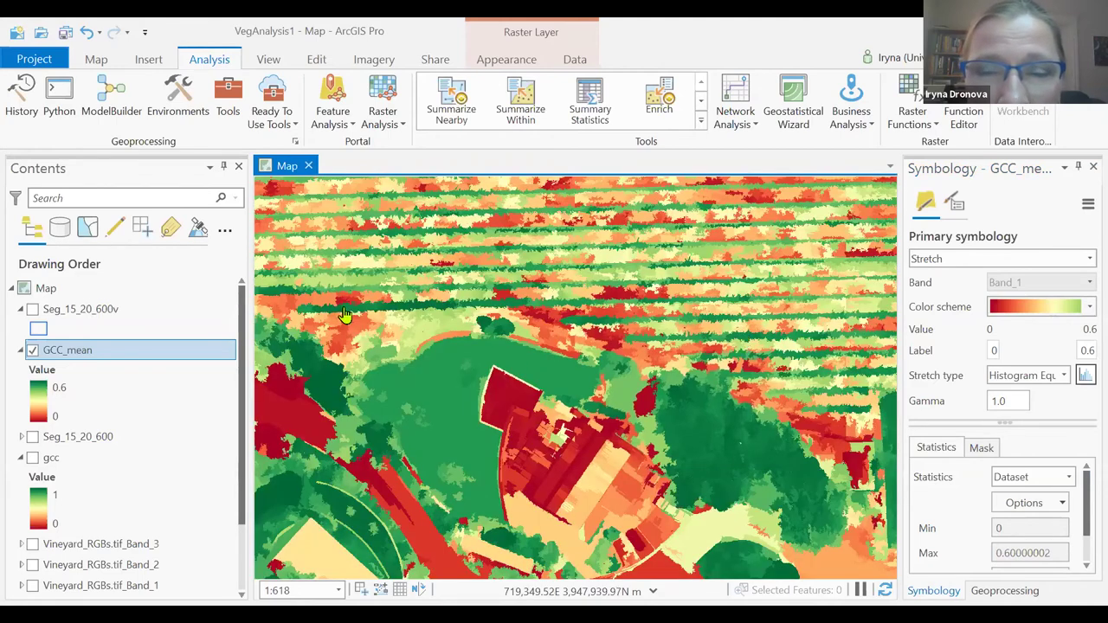
pyautogui.moveTo(444, 329); pyautogui.dragTo(443, 424)
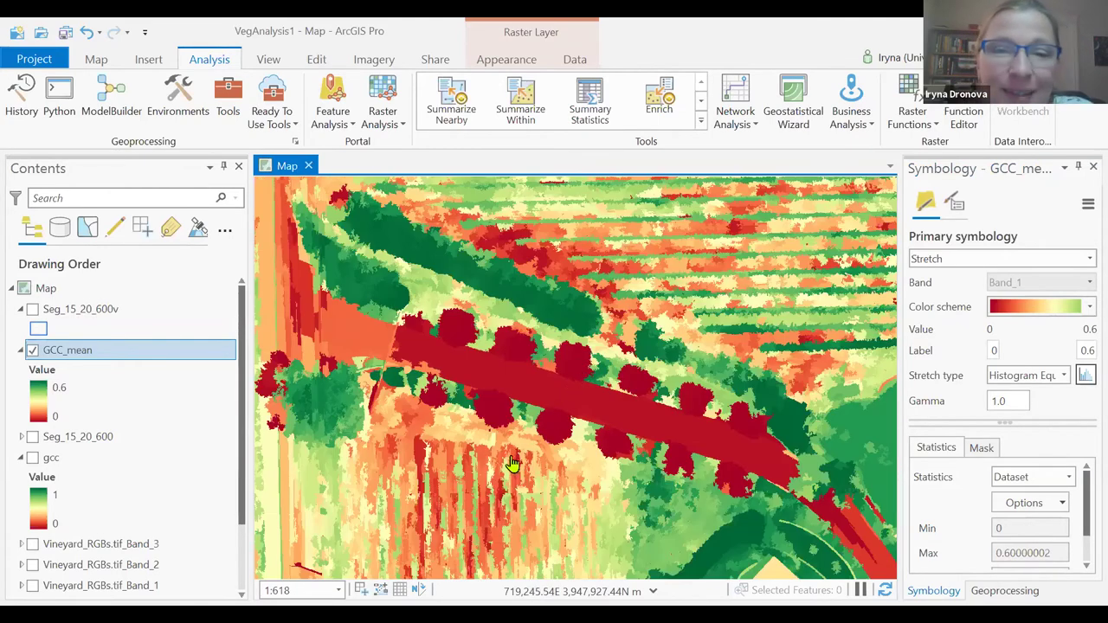
pyautogui.scroll(1, 514, 414)
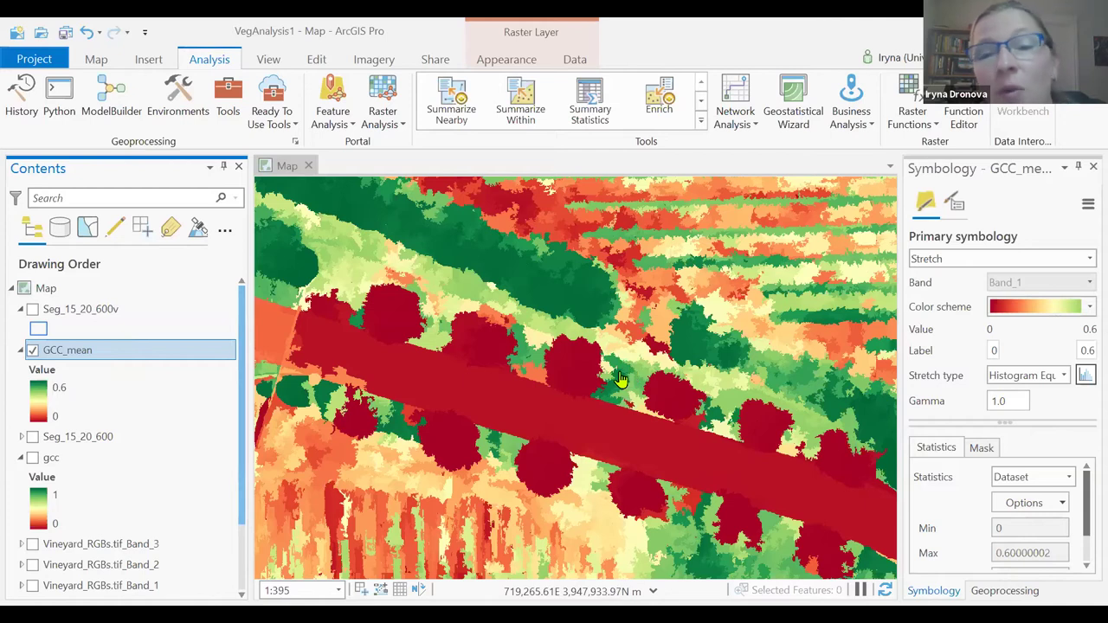
pyautogui.scroll(-2, 680, 423)
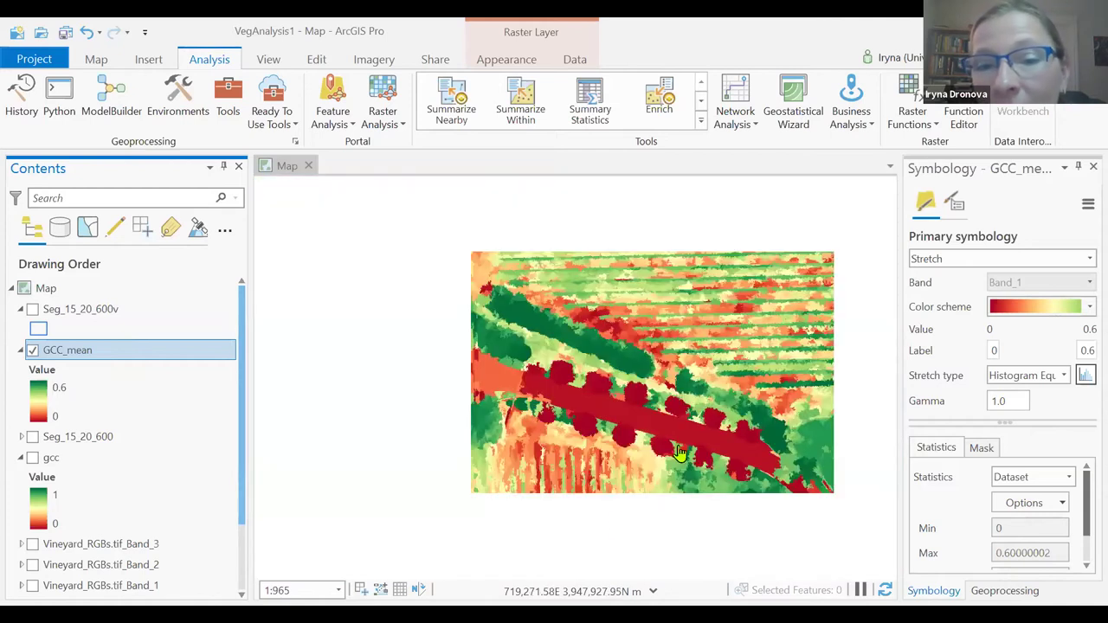
pyautogui.click(594, 365)
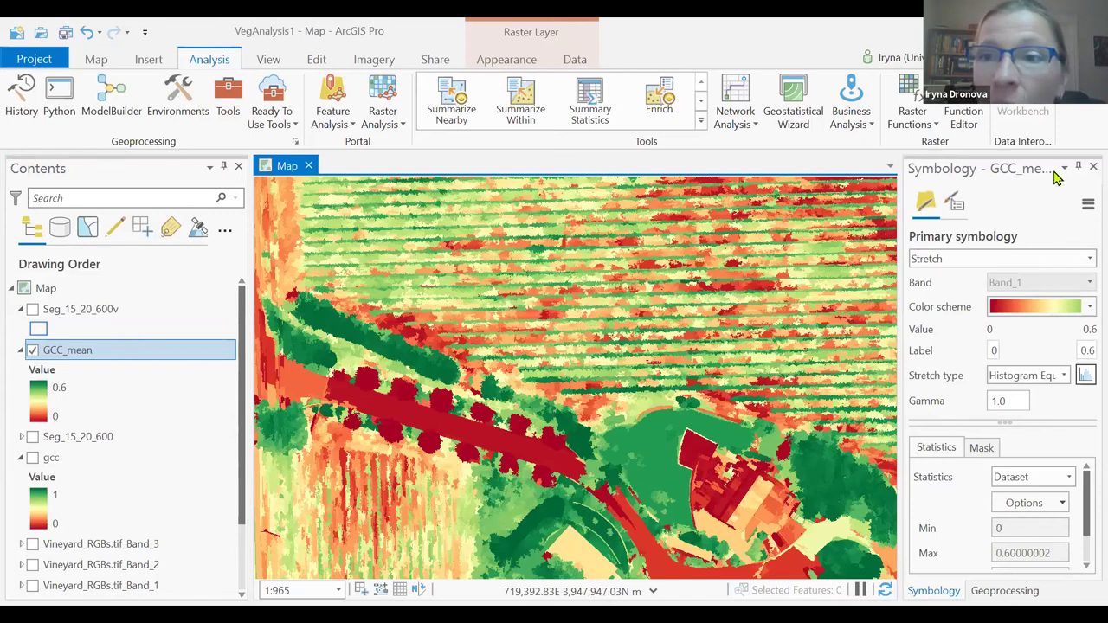
# Step: Set the Zonal Statistics type to Standard deviation for the gcc raster within the Seg_15_20_600v zones
pyautogui.click(1092, 168)
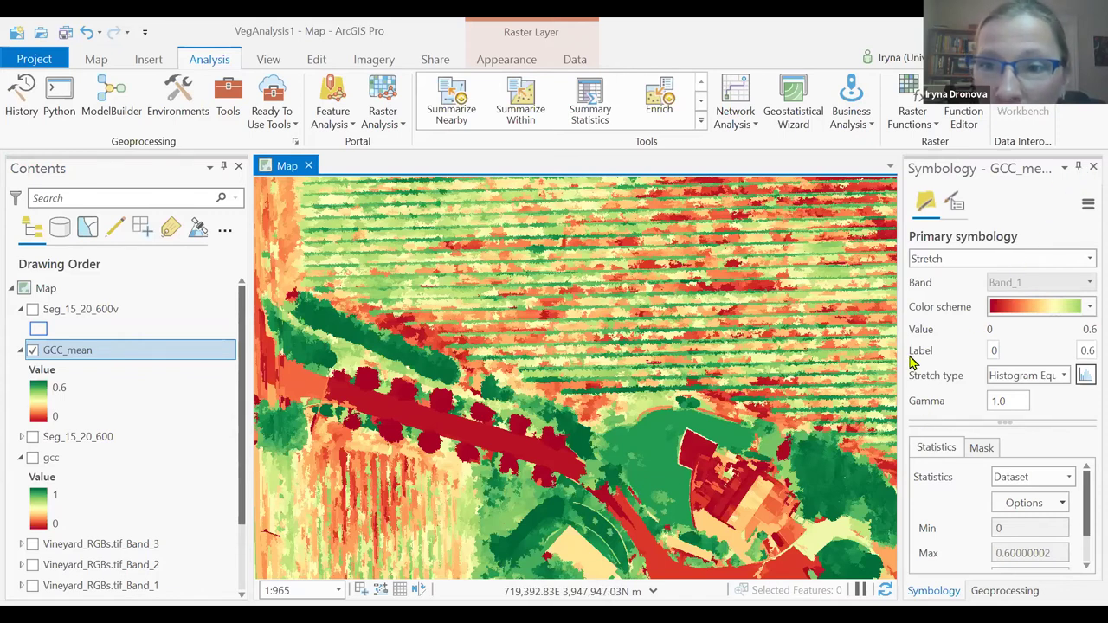
pyautogui.moveTo(900, 359); pyautogui.dragTo(763, 350)
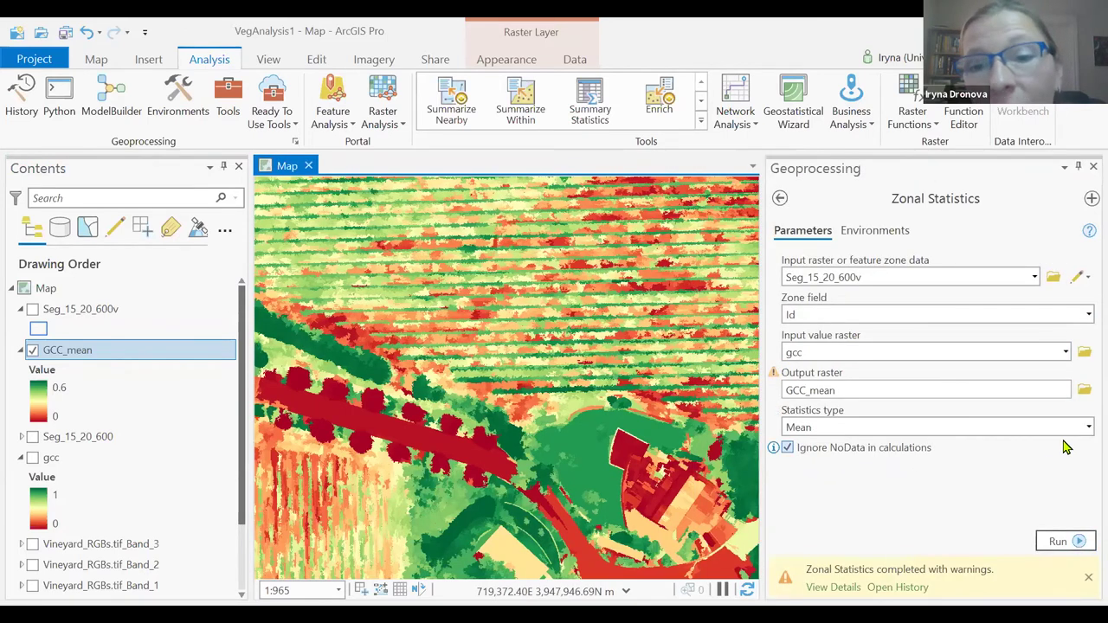
pyautogui.click(1088, 428)
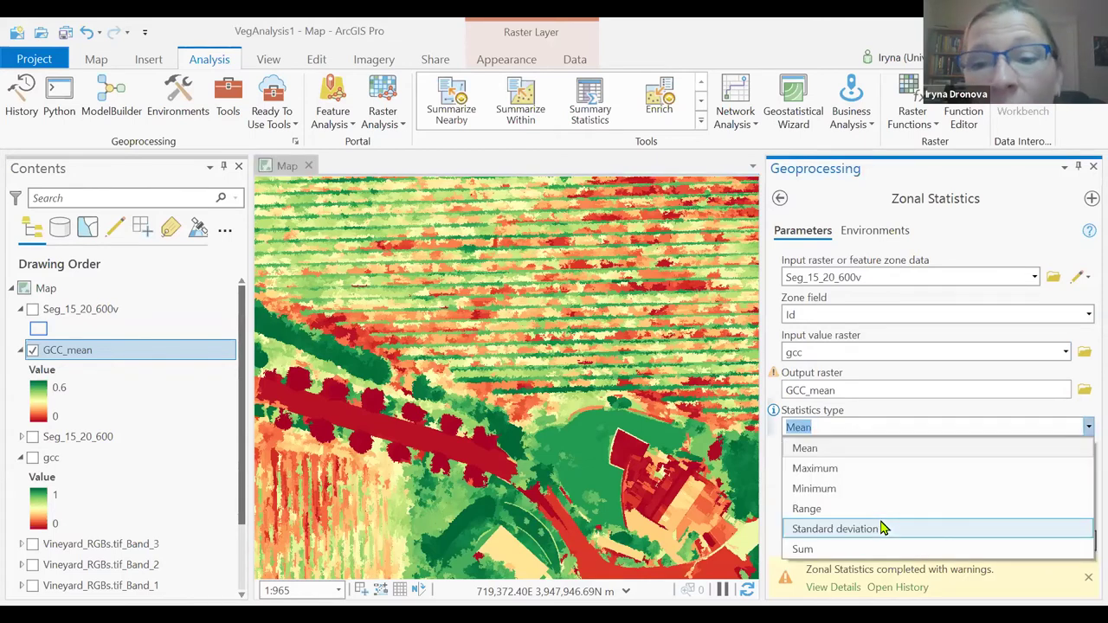
pyautogui.click(883, 528)
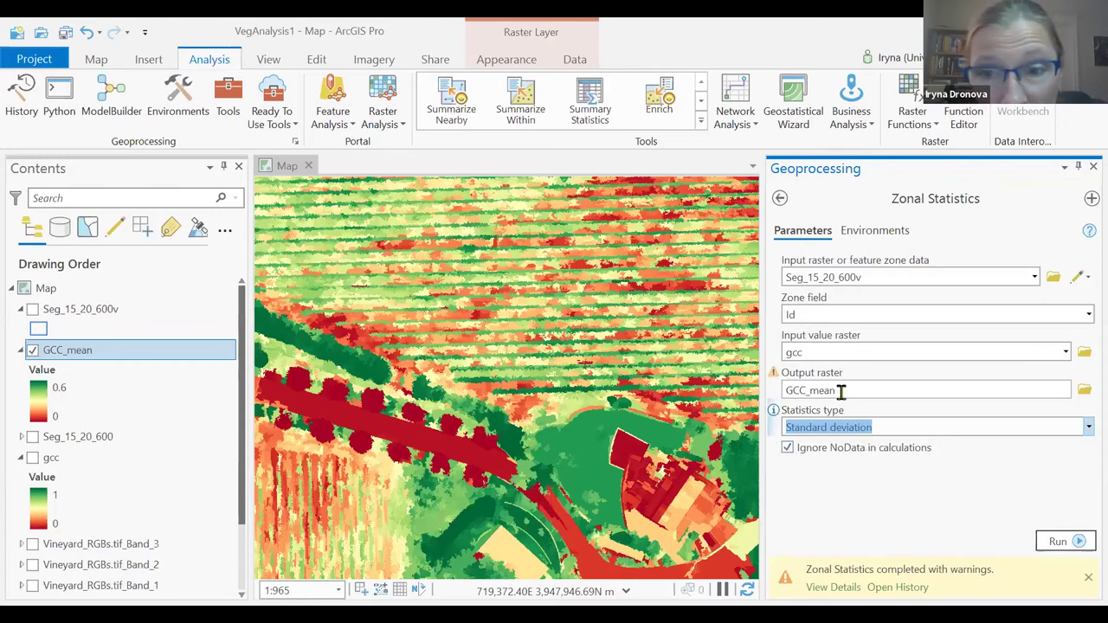
# Step: Name the output raster GCC_std and run Zonal Statistics
pyautogui.moveTo(841, 391); pyautogui.dragTo(845, 486)
pyautogui.click(843, 482)
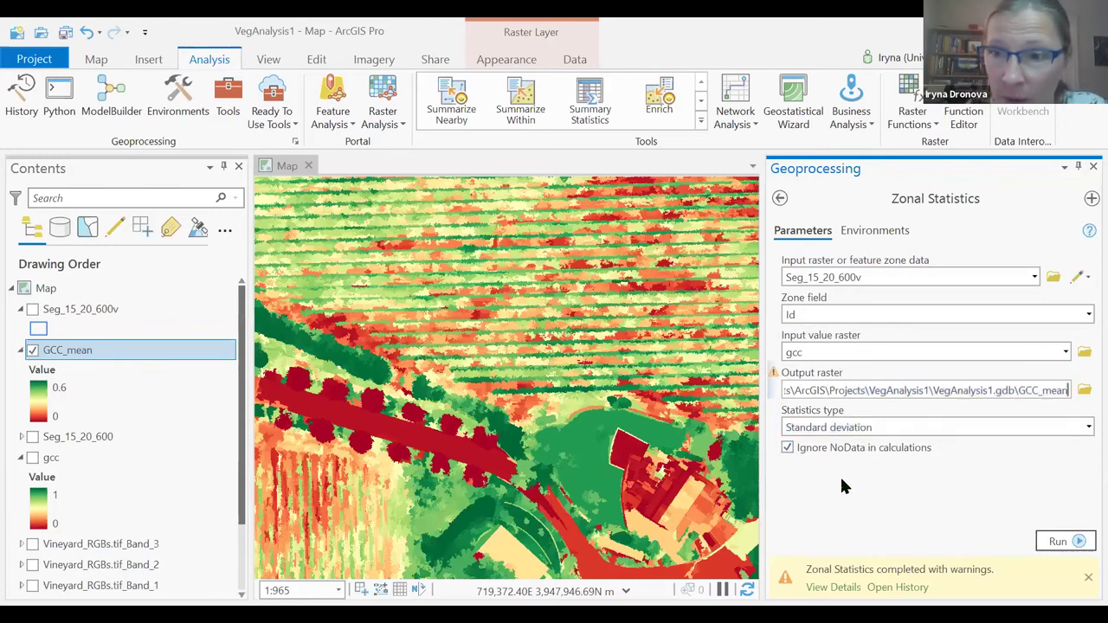
pyautogui.press('BackSpace')
pyautogui.press('BackSpace')
pyautogui.press('BackSpace')
pyautogui.press('BackSpace')
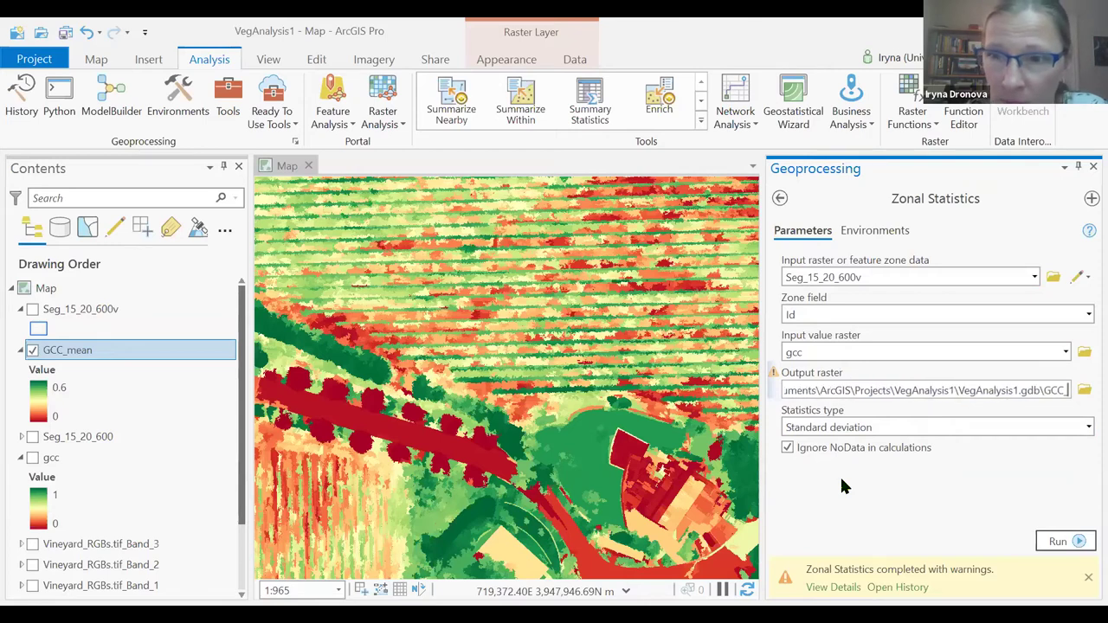
pyautogui.write('std')
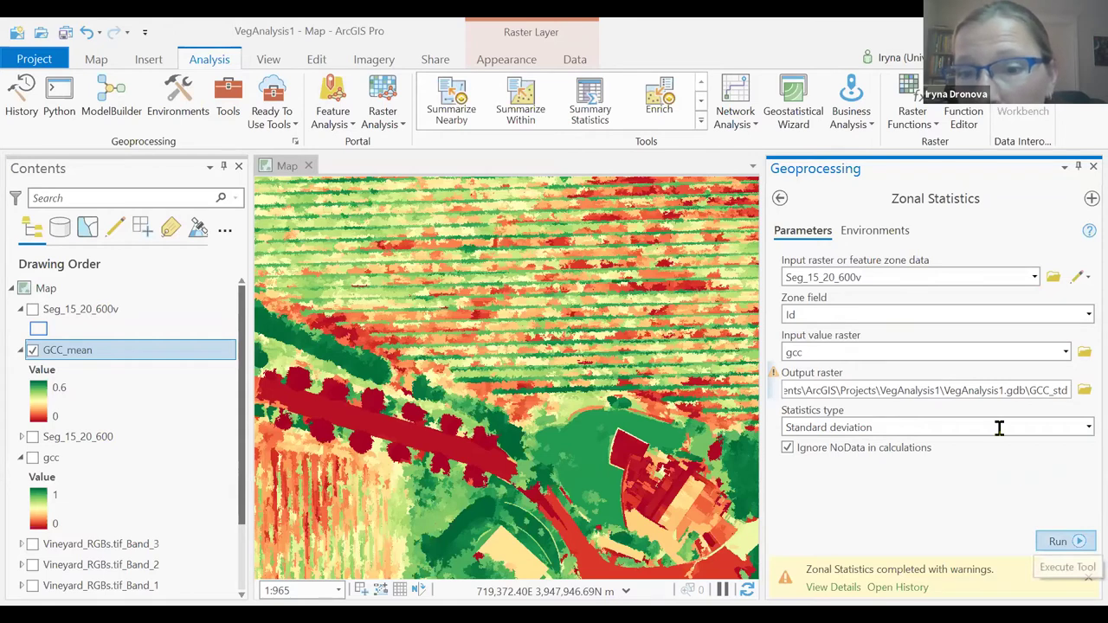
pyautogui.press('Tab')
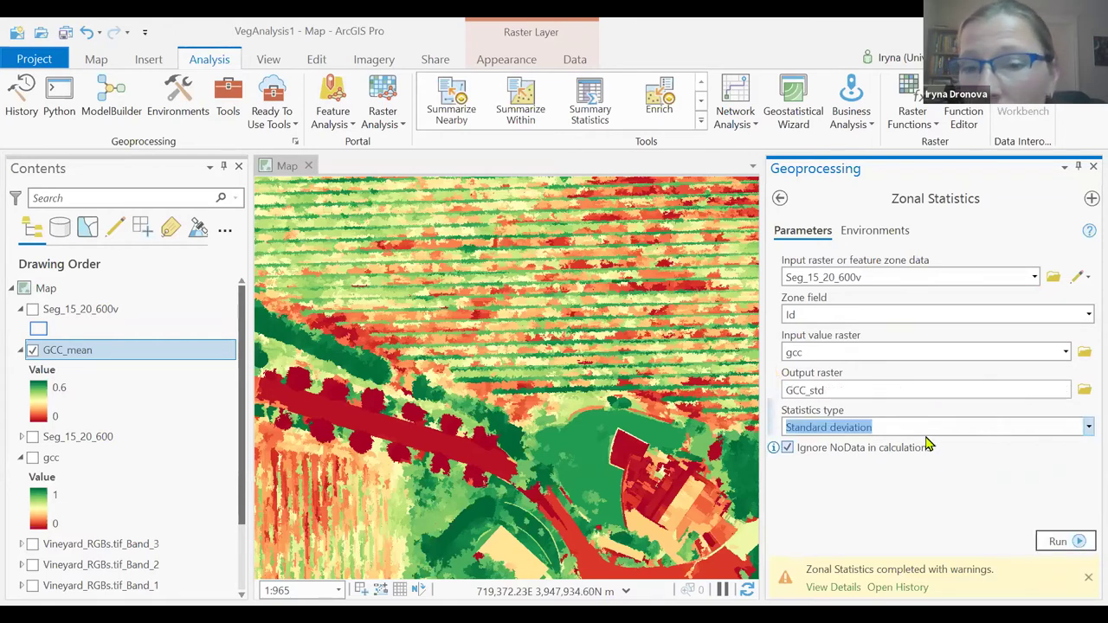
pyautogui.click(1081, 544)
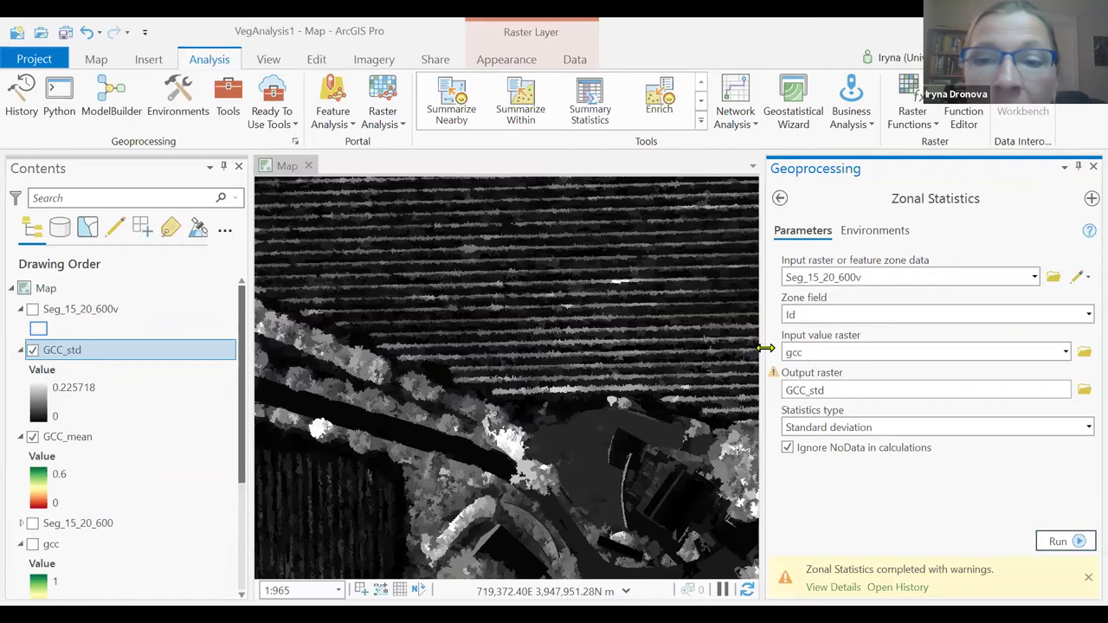
# Step: Open the symbology settings of the GCC_std layer and make room to show them fully
pyautogui.moveTo(764, 376); pyautogui.dragTo(904, 346)
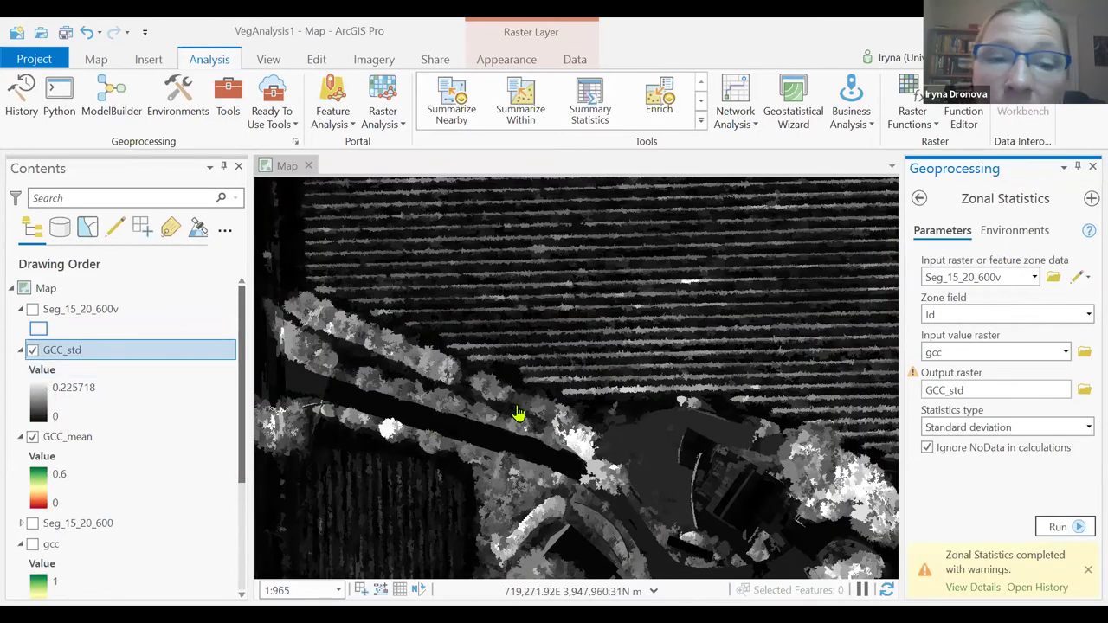
pyautogui.rightClick(90, 354)
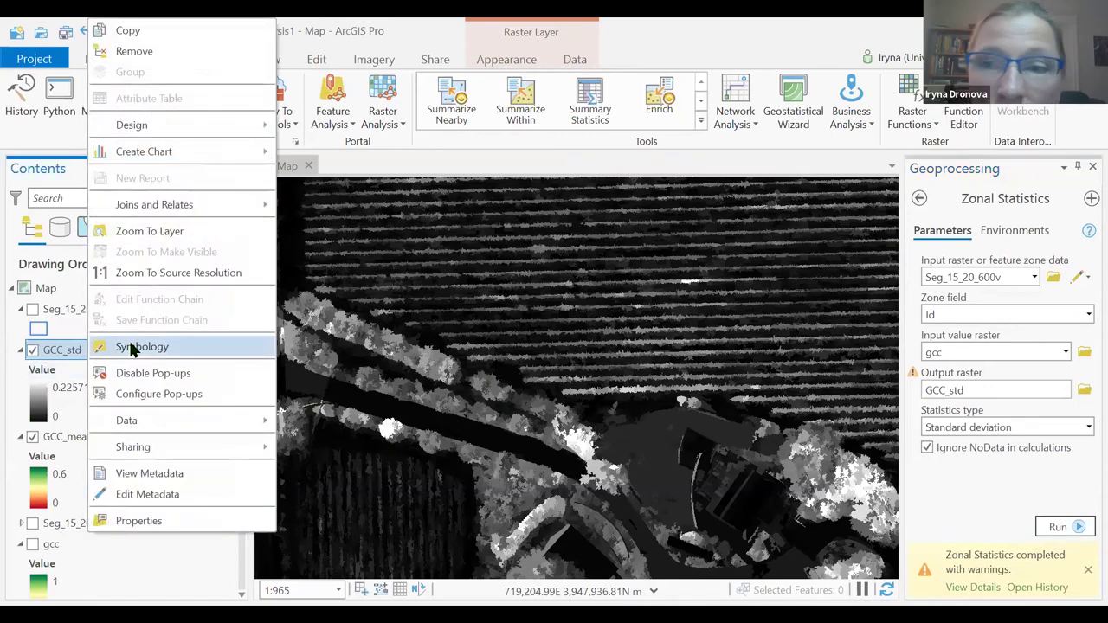
pyautogui.click(134, 348)
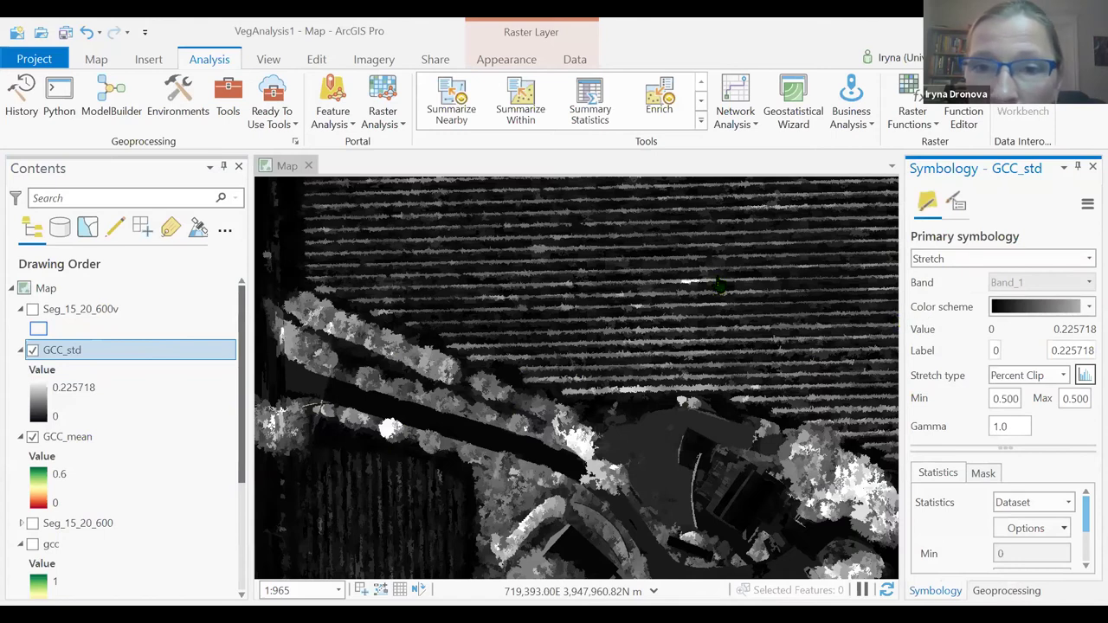
pyautogui.click(703, 275)
pyautogui.click(697, 278)
pyautogui.moveTo(903, 325); pyautogui.dragTo(835, 309)
# Step: Give GCC_std a continuous red-yellow-blue color scheme and set its stretch type to Histogram Equalize
pyautogui.click(1088, 306)
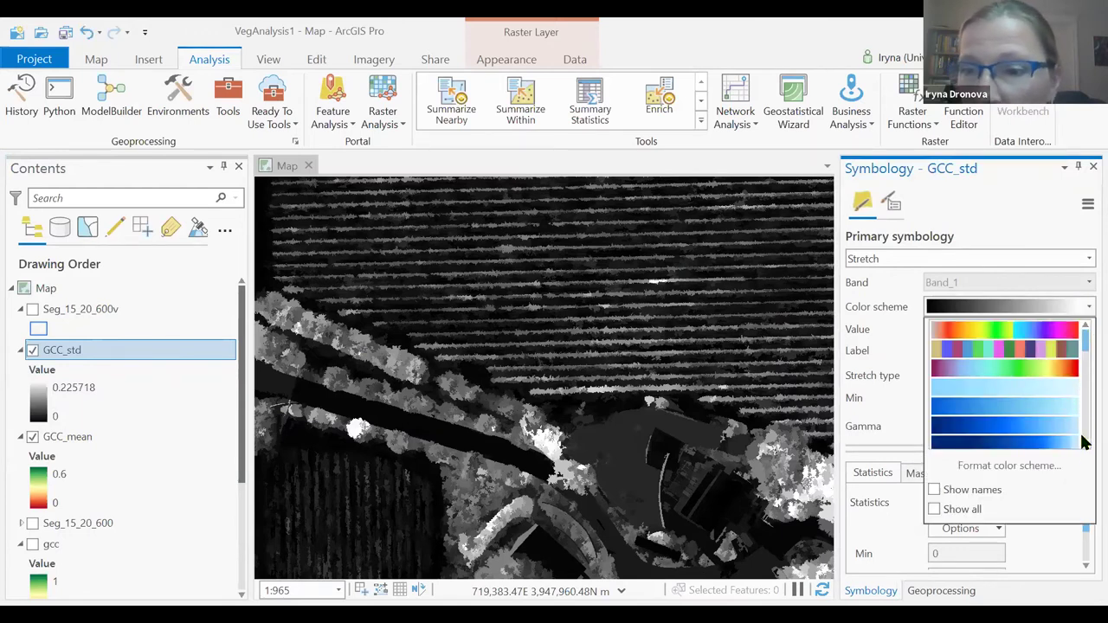
pyautogui.scroll(-3, 1072, 417)
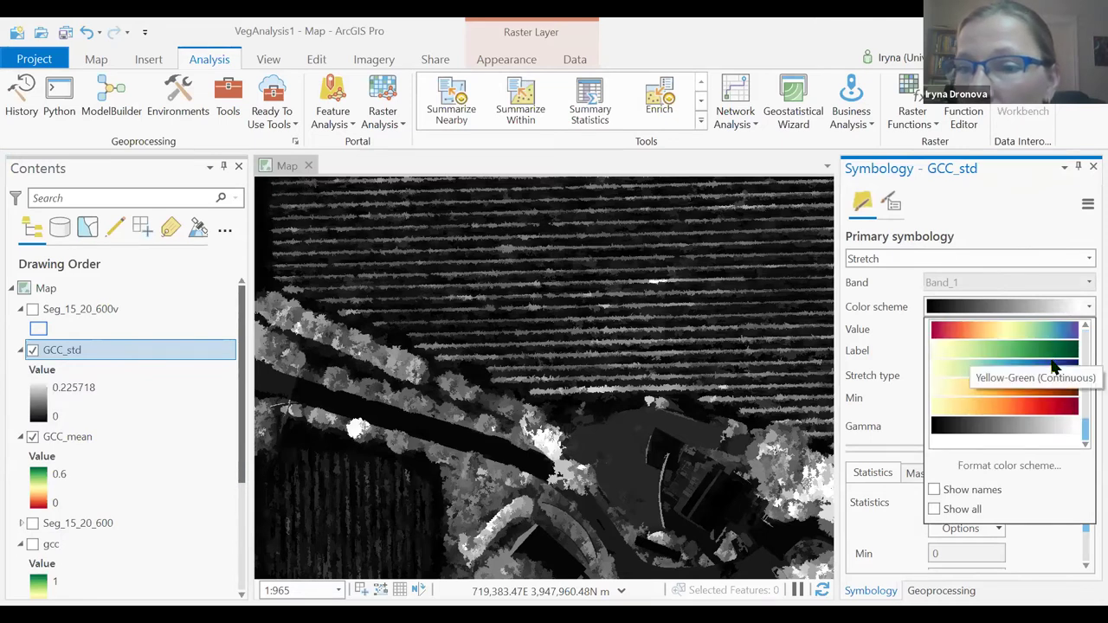
pyautogui.scroll(-2, 1077, 346)
pyautogui.click(635, 306)
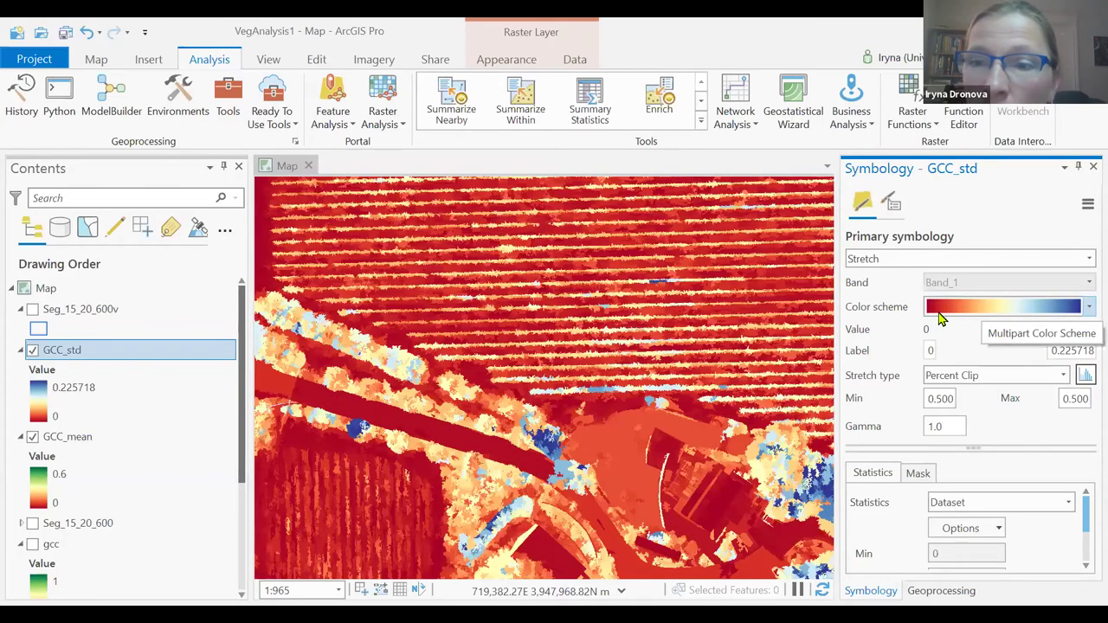
pyautogui.click(1066, 378)
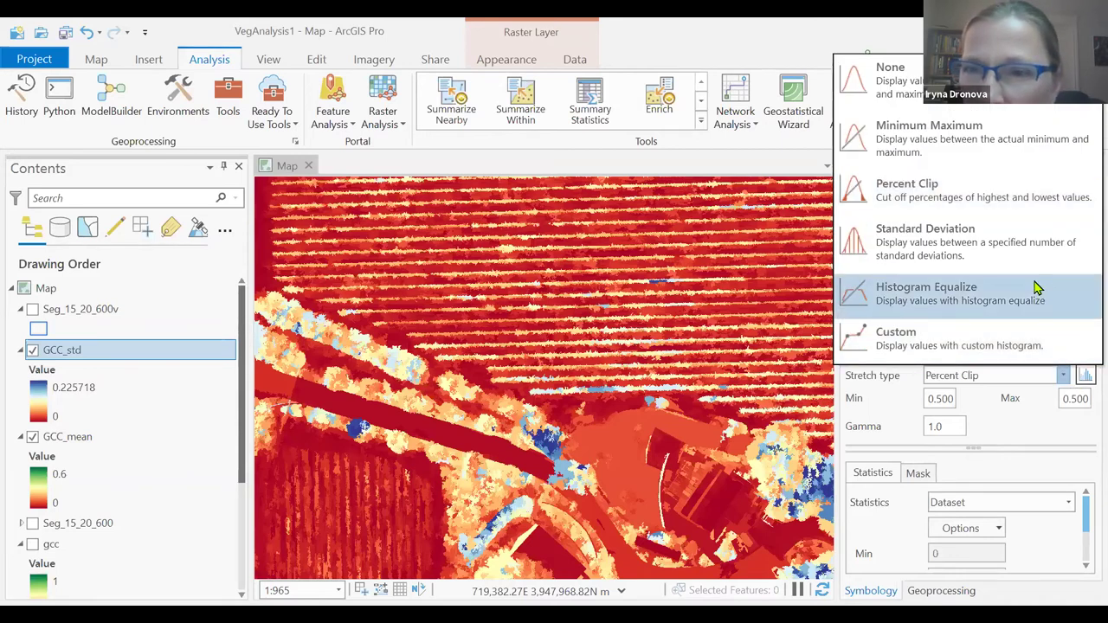
pyautogui.click(1039, 289)
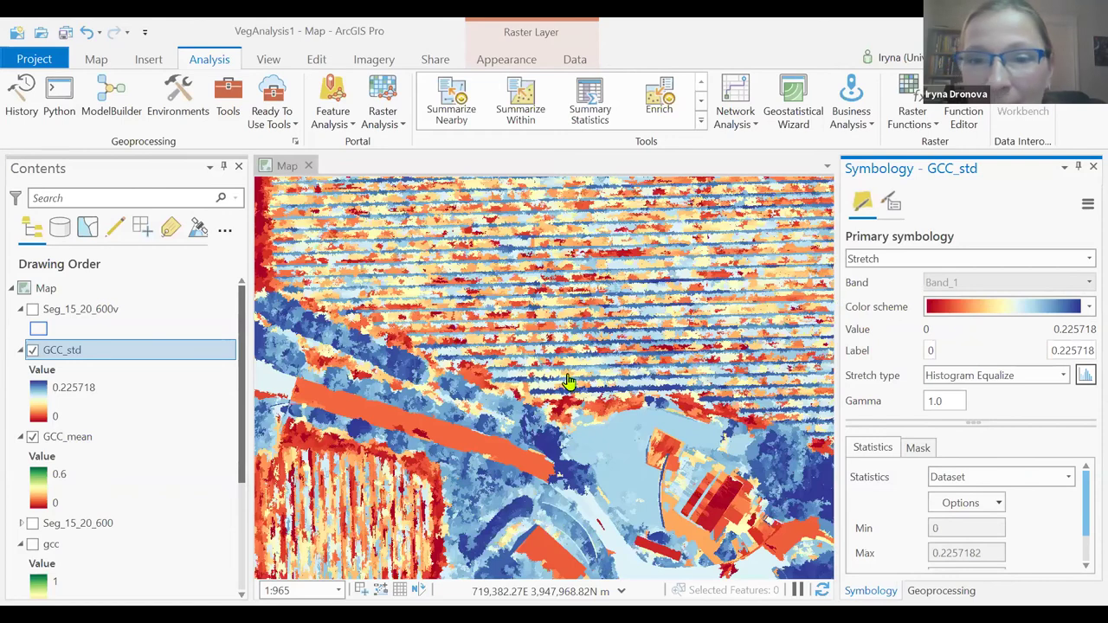
# Step: Turn off the GCC_mean layer so that GCC_std lies directly over the vineyard imagery
pyautogui.scroll(-2, 628, 355)
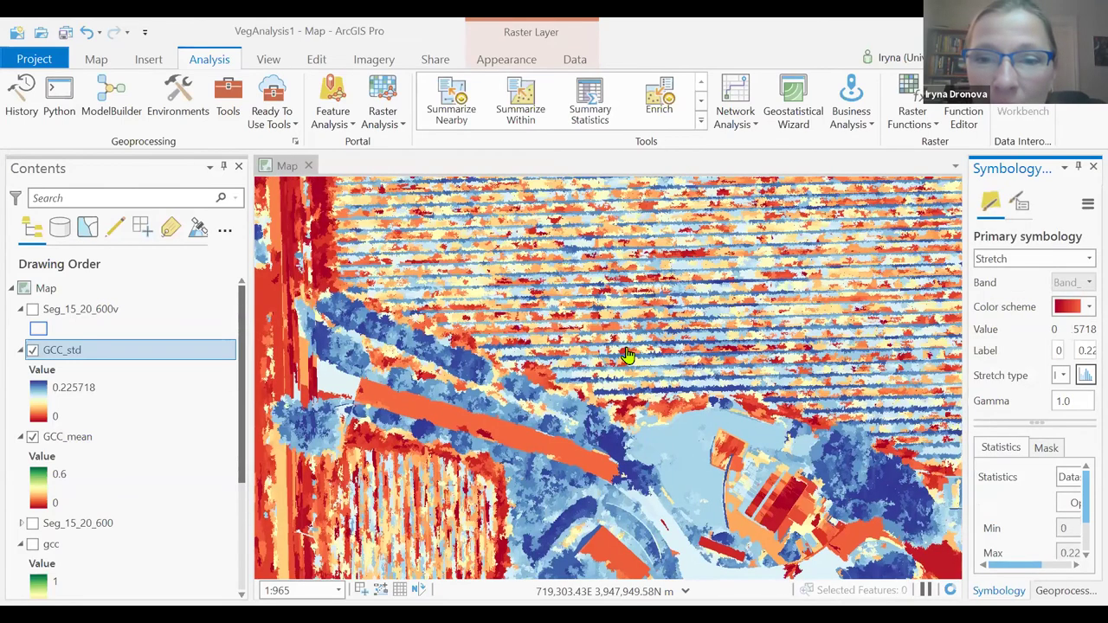
pyautogui.scroll(-2, 692, 450)
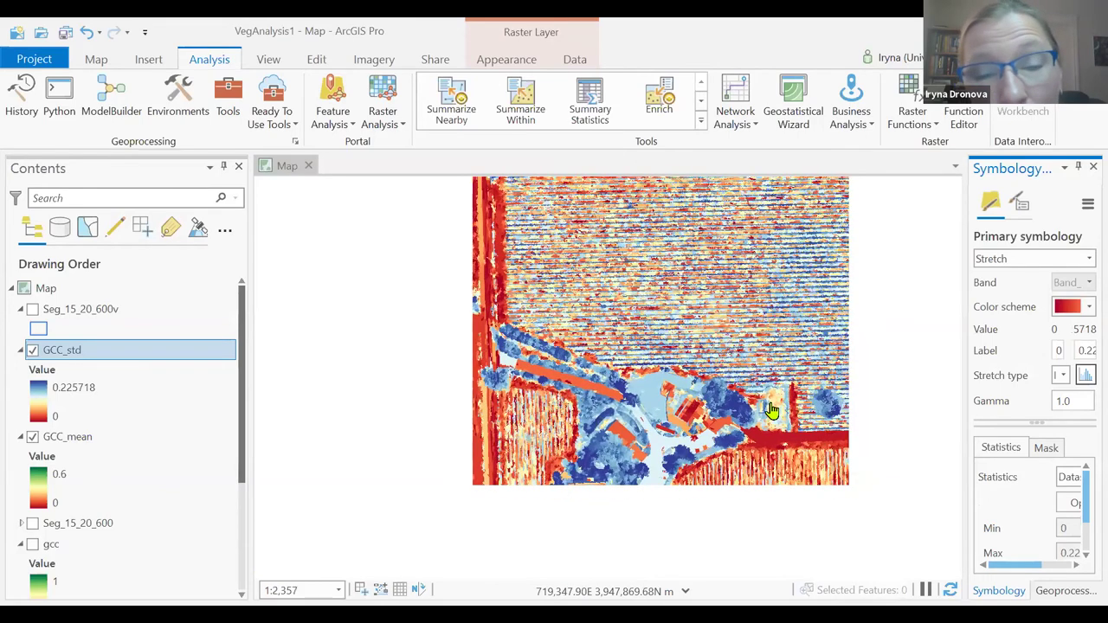
pyautogui.scroll(2, 645, 394)
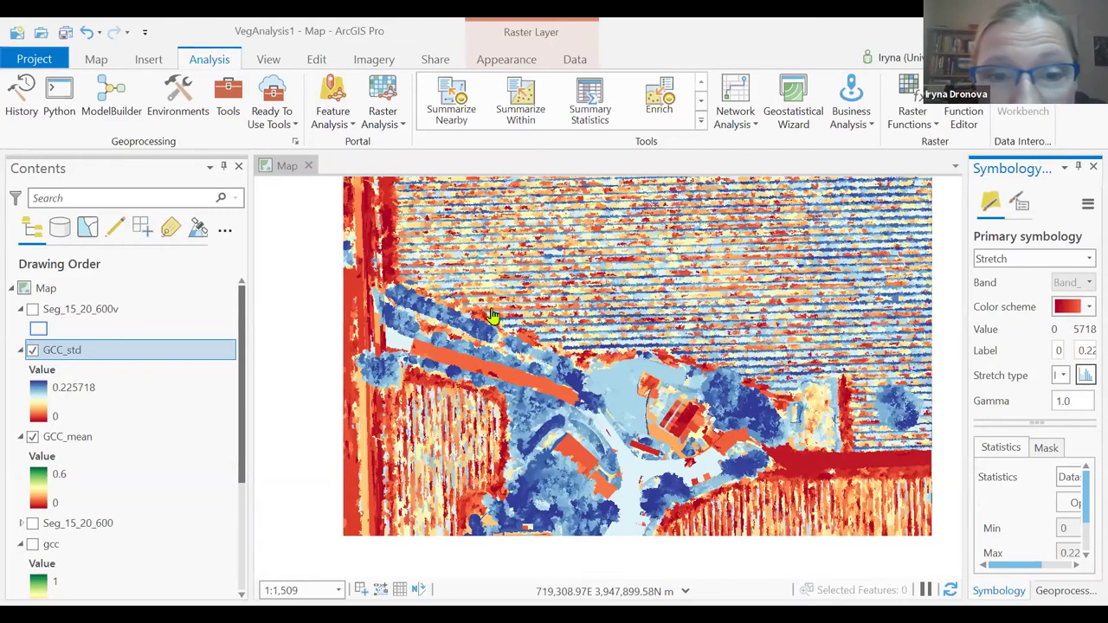
pyautogui.scroll(1, 500, 348)
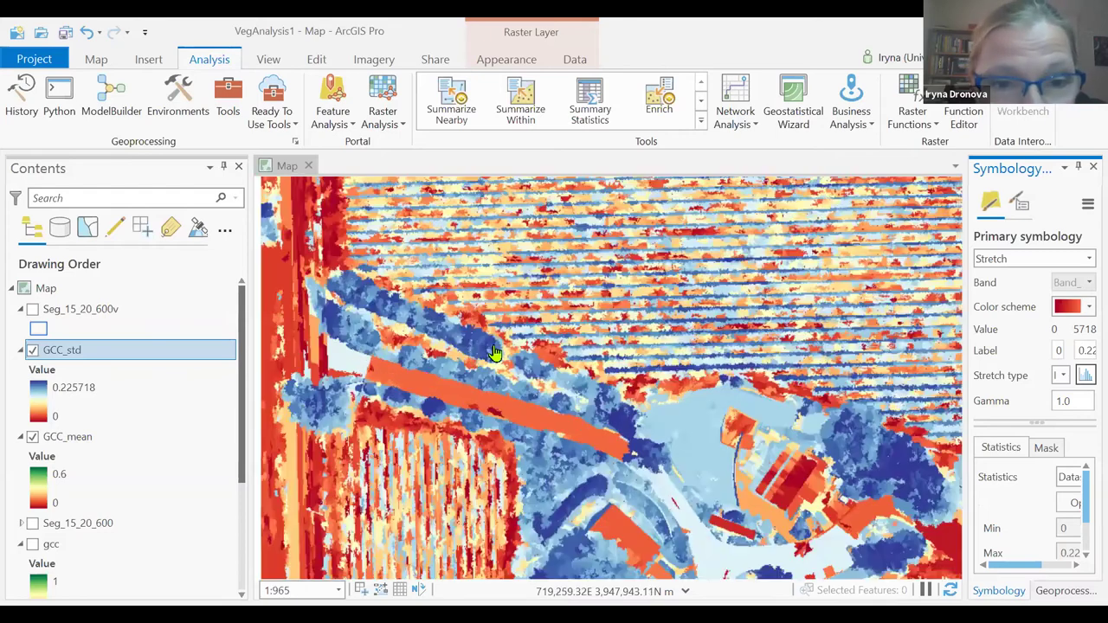
pyautogui.click(32, 438)
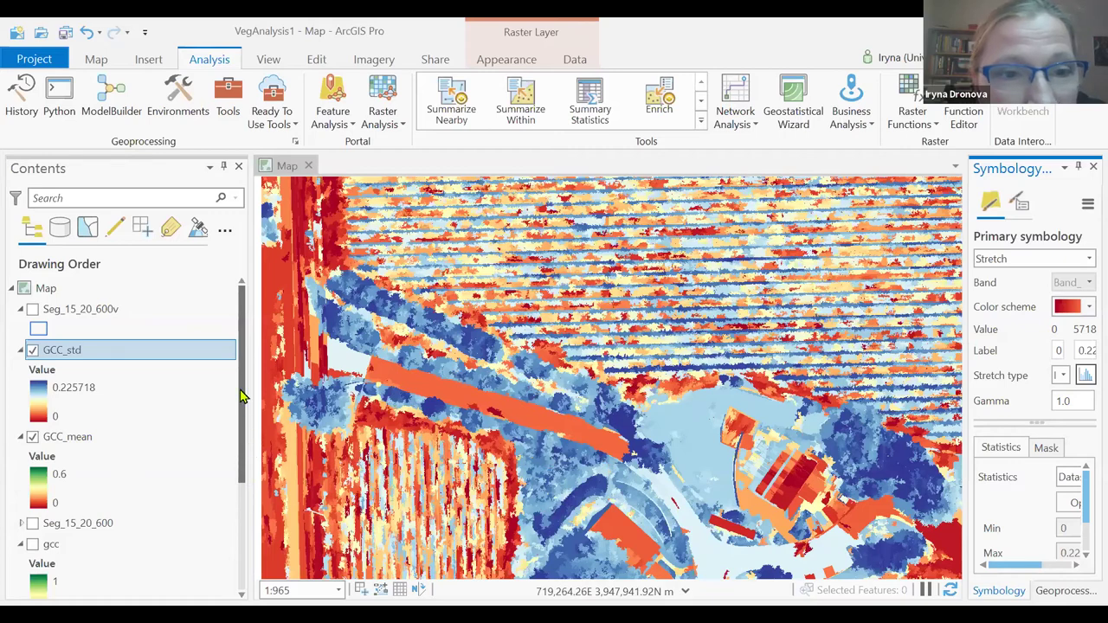
# Step: Compare GCC_std with the underlying imagery around the tree rows by switching the layer off and on
pyautogui.scroll(-1, 242, 396)
pyautogui.click(35, 286)
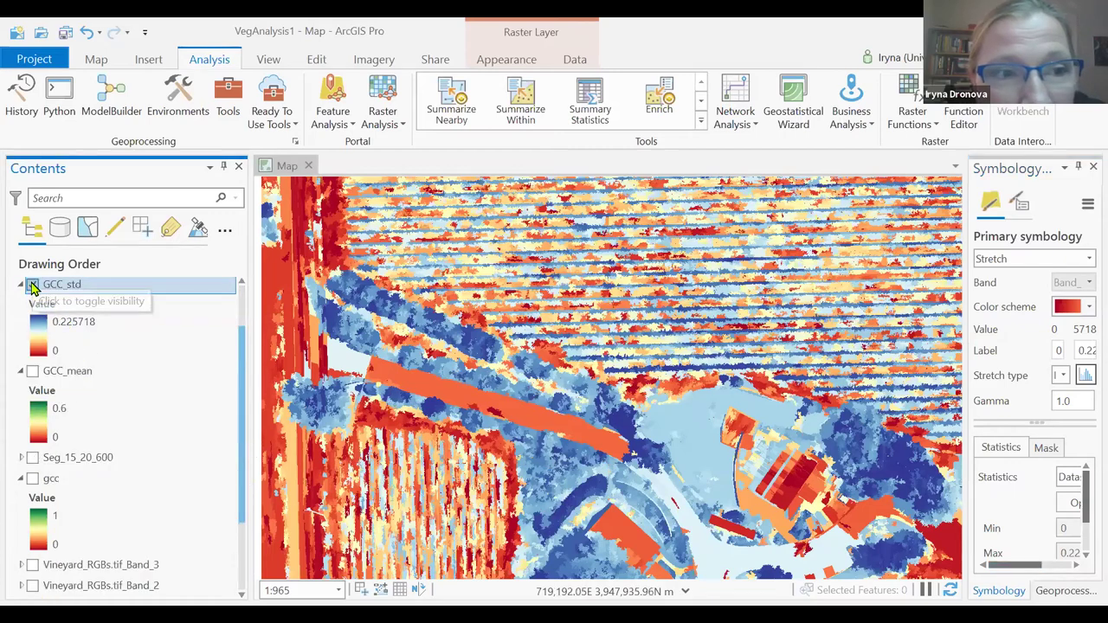
pyautogui.click(32, 286)
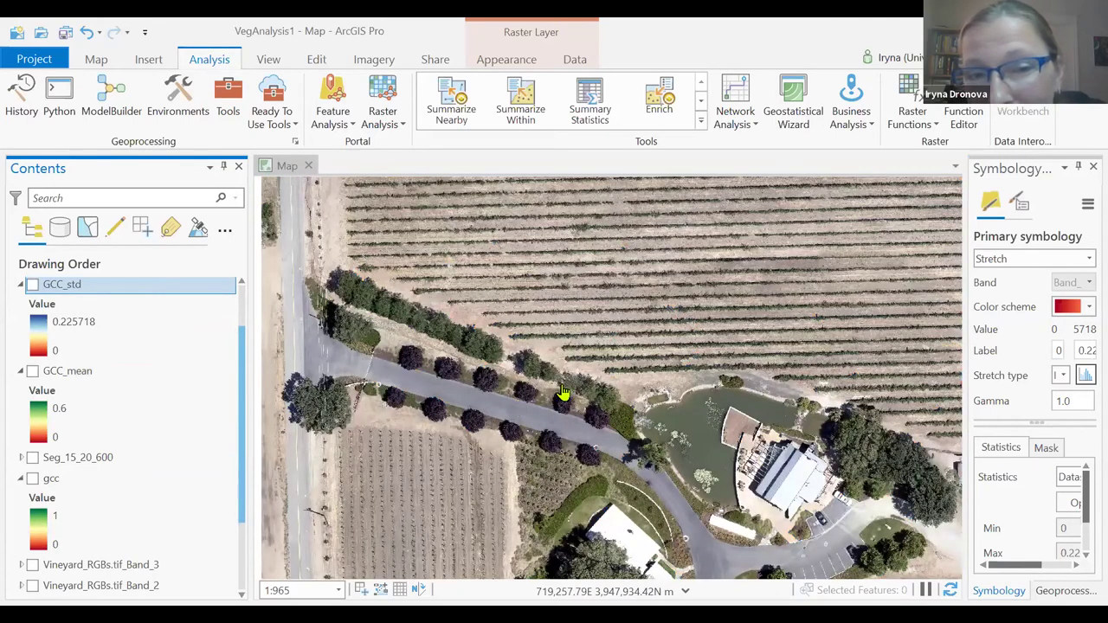
pyautogui.press('space')
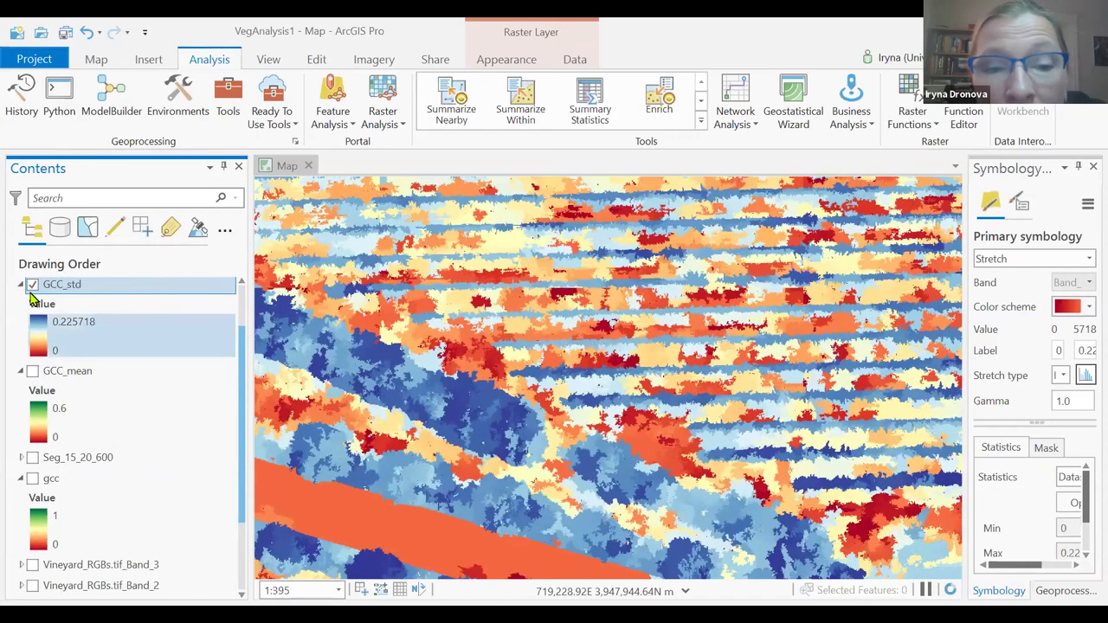
pyautogui.click(33, 298)
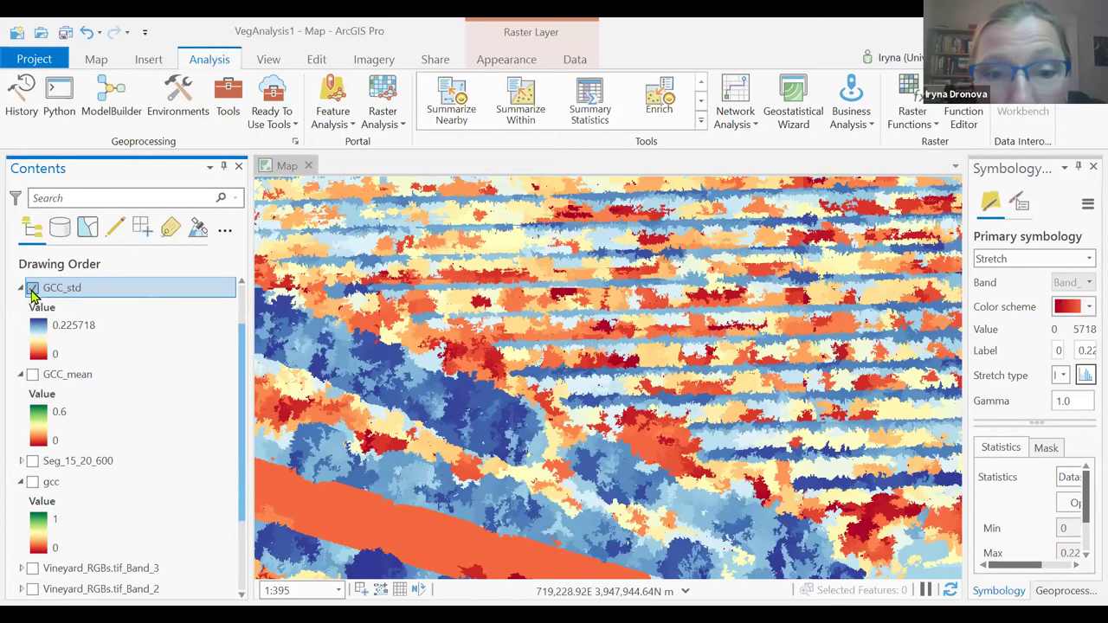
pyautogui.click(32, 289)
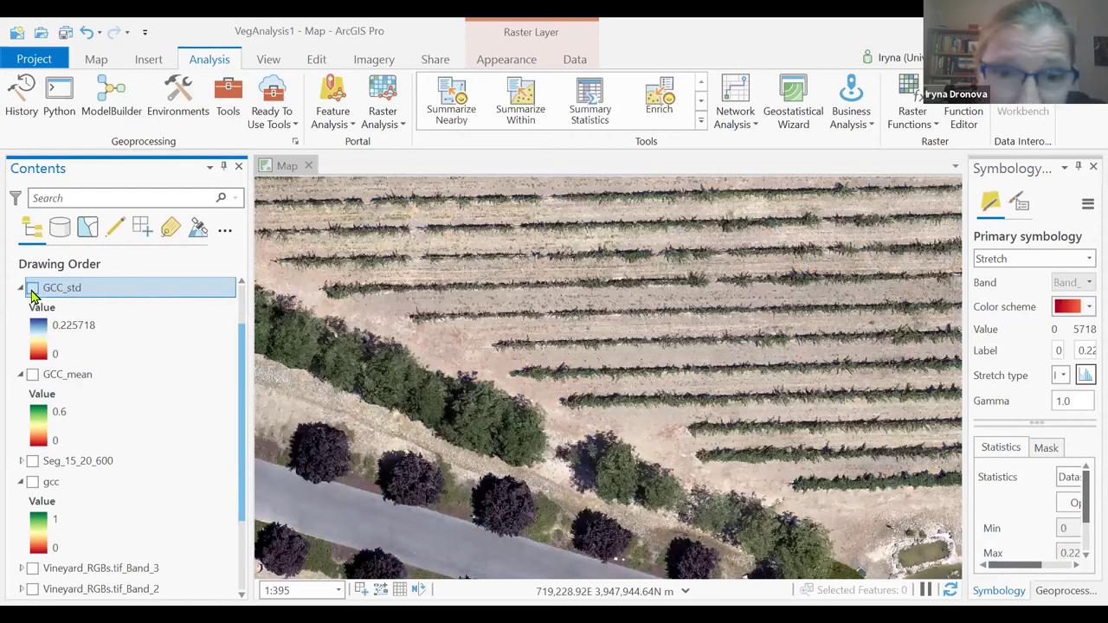
pyautogui.click(32, 289)
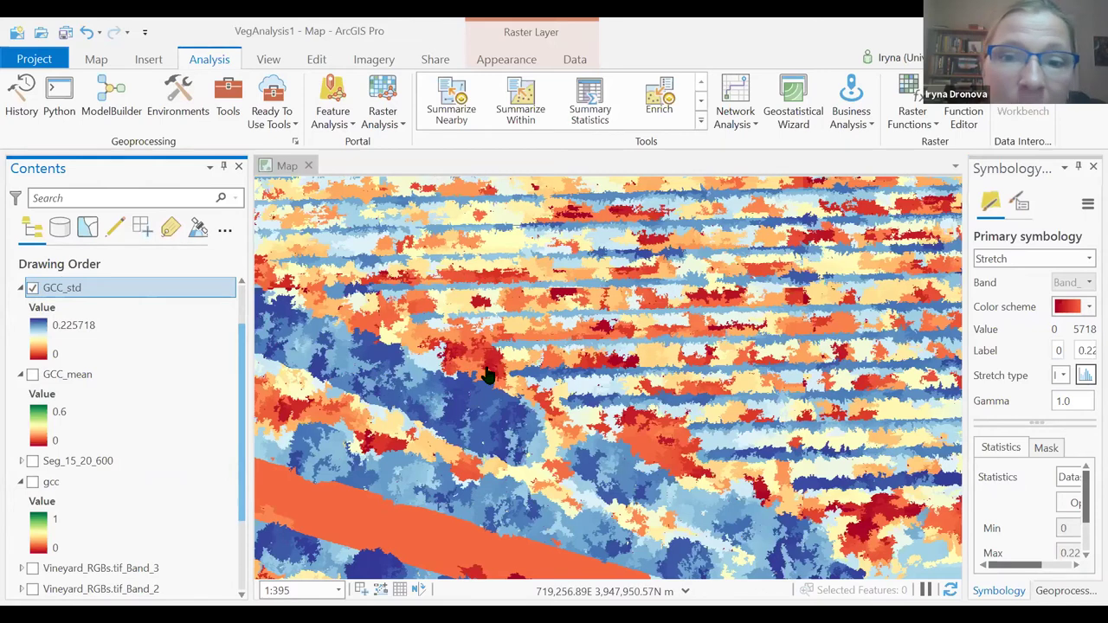
# Step: Examine how GCC_std varies between vine rows and bare soil by toggling it against the imagery at close range
pyautogui.scroll(-1, 481, 370)
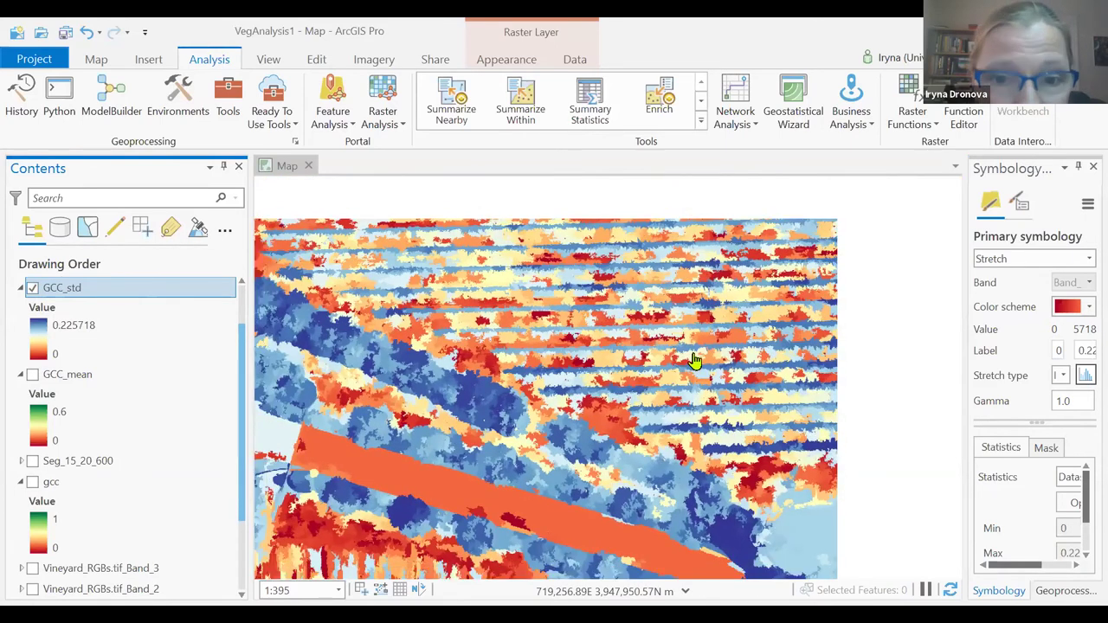
pyautogui.scroll(-1, 684, 362)
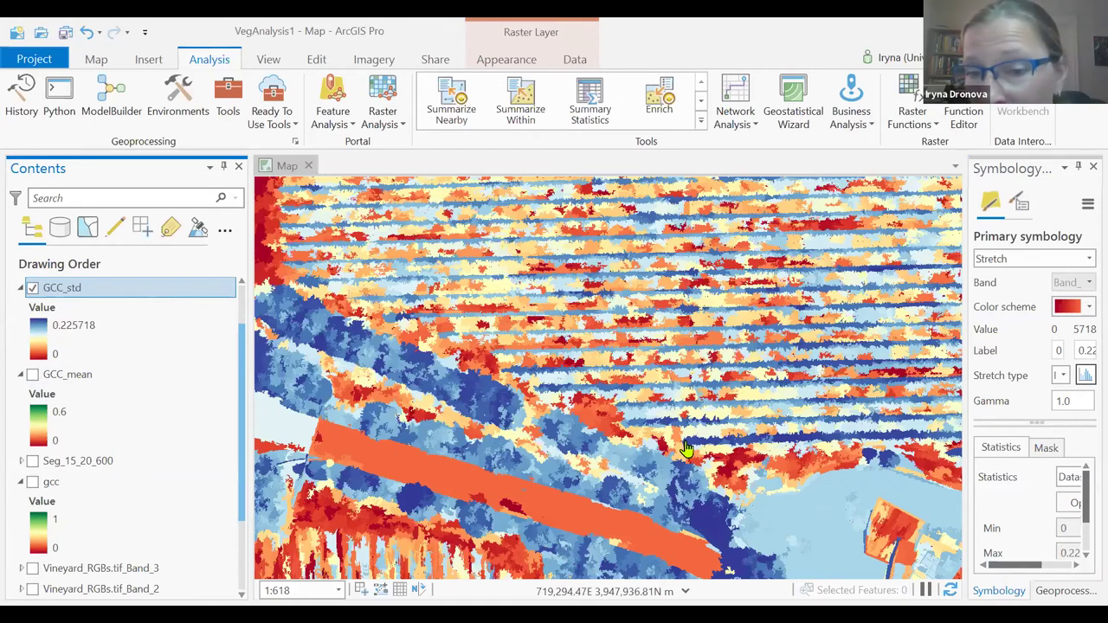
pyautogui.click(33, 288)
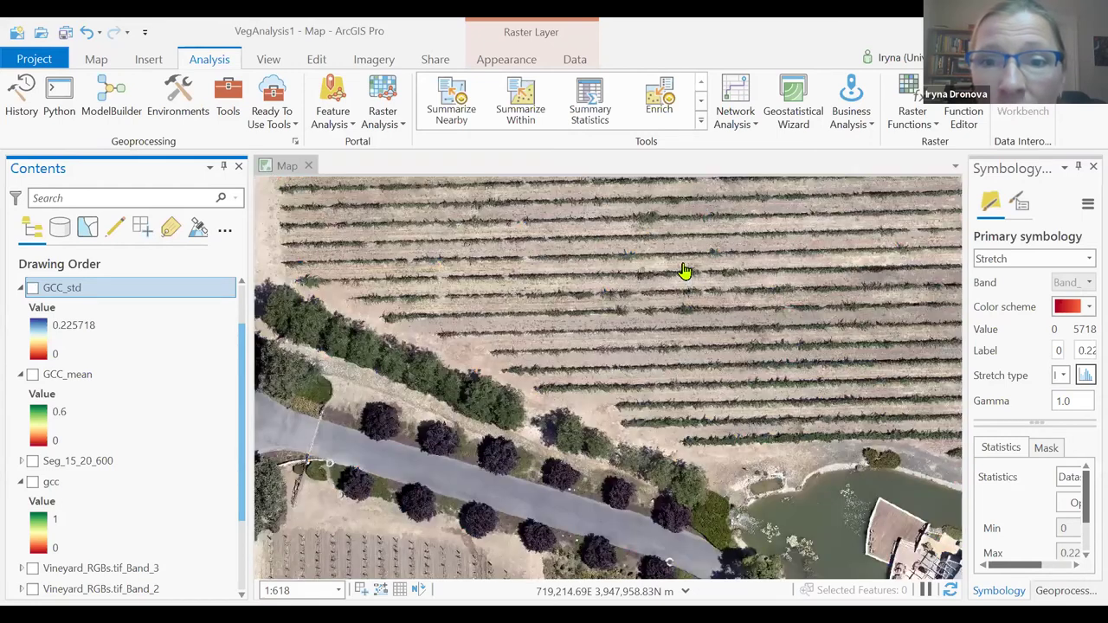
pyautogui.scroll(3, 677, 320)
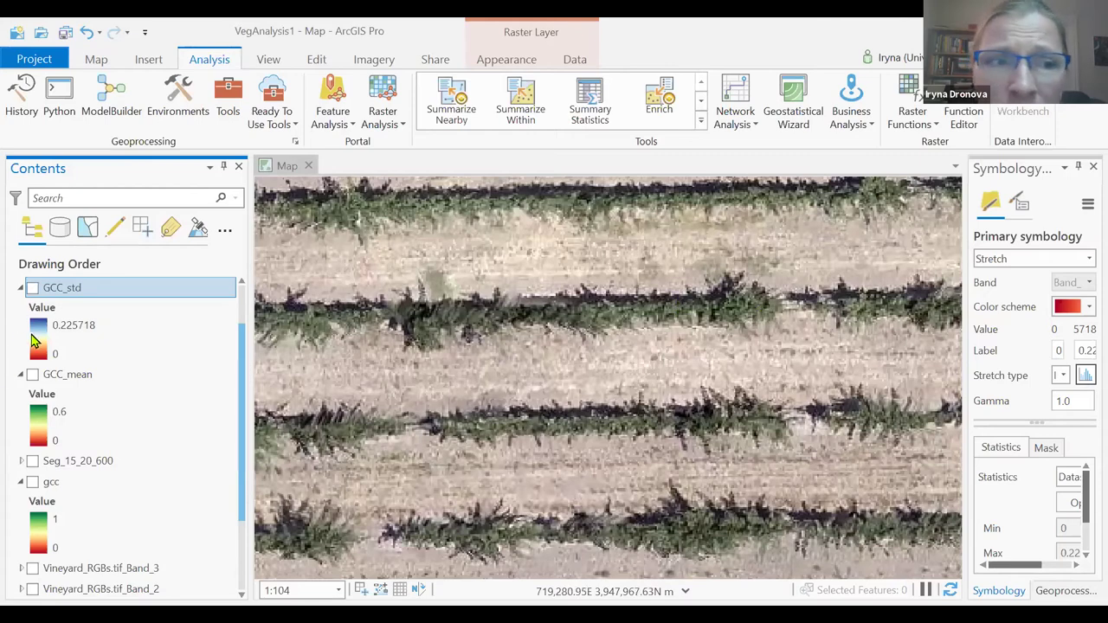
pyautogui.click(32, 287)
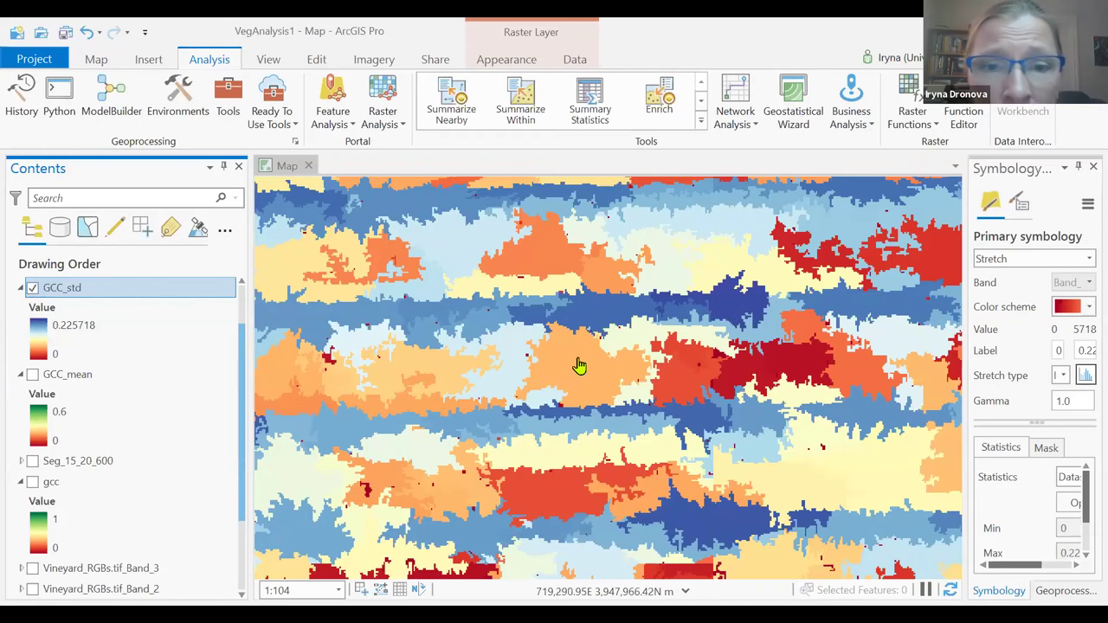
pyautogui.scroll(-2, 579, 365)
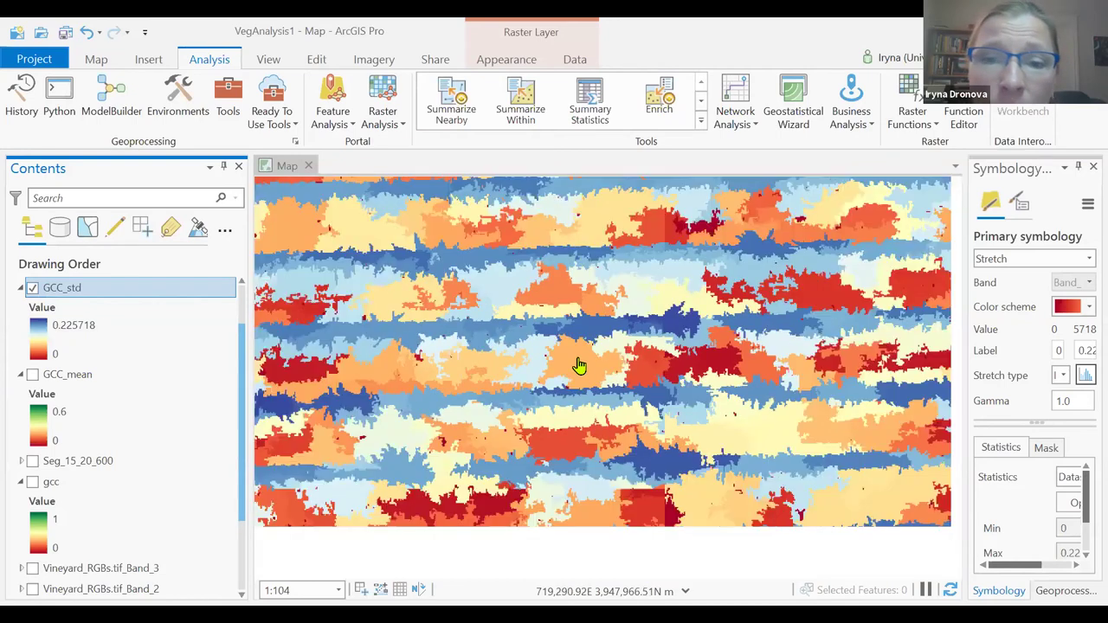
pyautogui.scroll(-2, 579, 365)
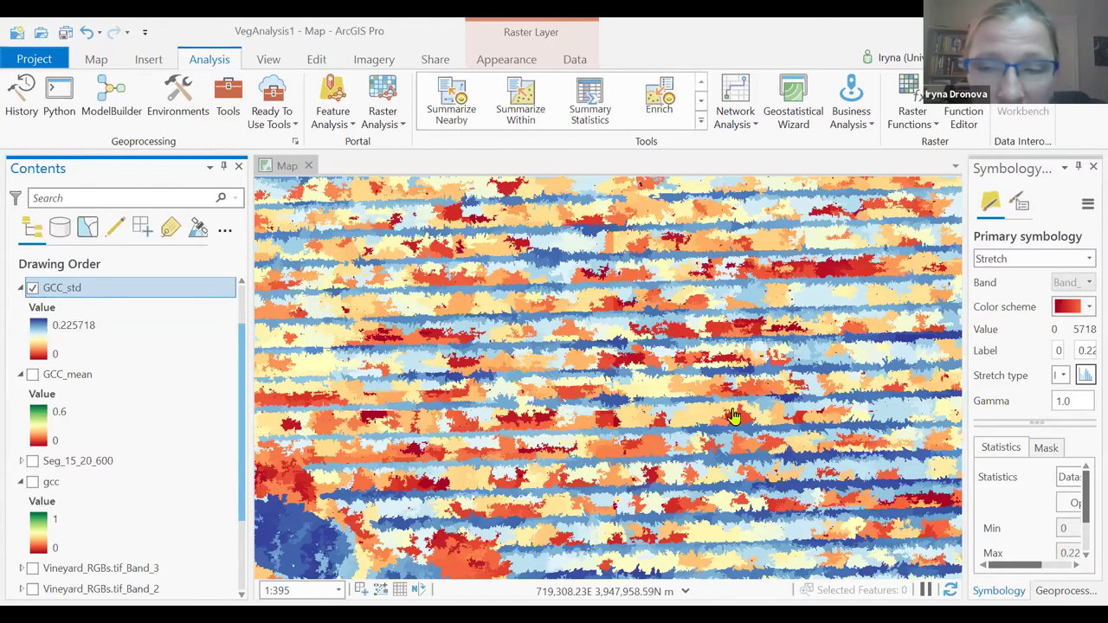
# Step: Widen the symbology settings area and switch the map display from GCC_std to GCC_mean
pyautogui.moveTo(869, 326); pyautogui.dragTo(868, 328)
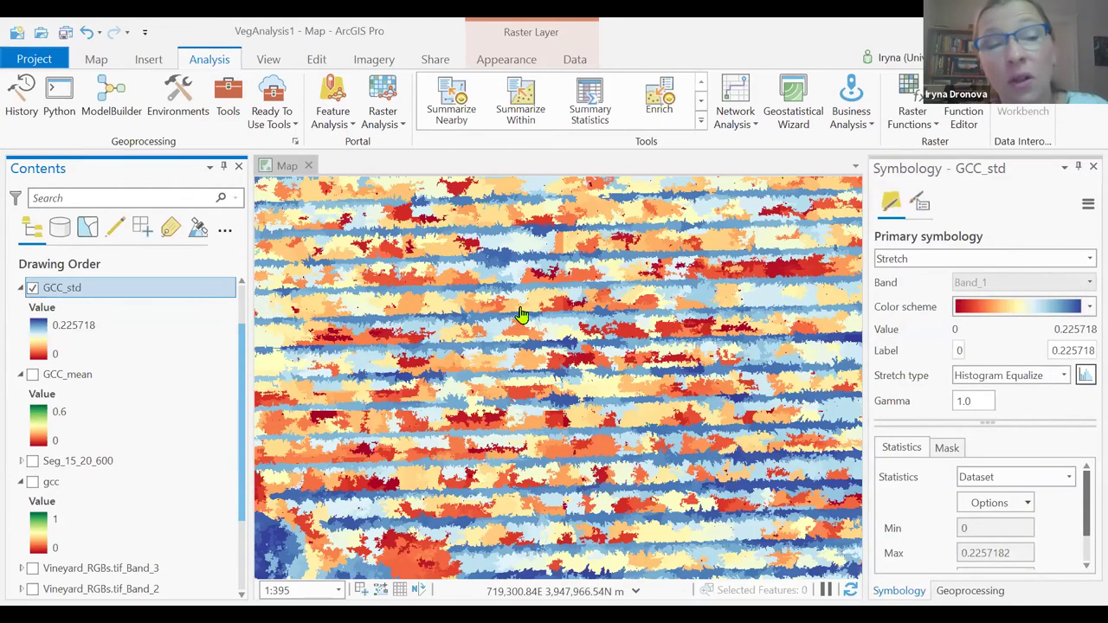
pyautogui.press('space')
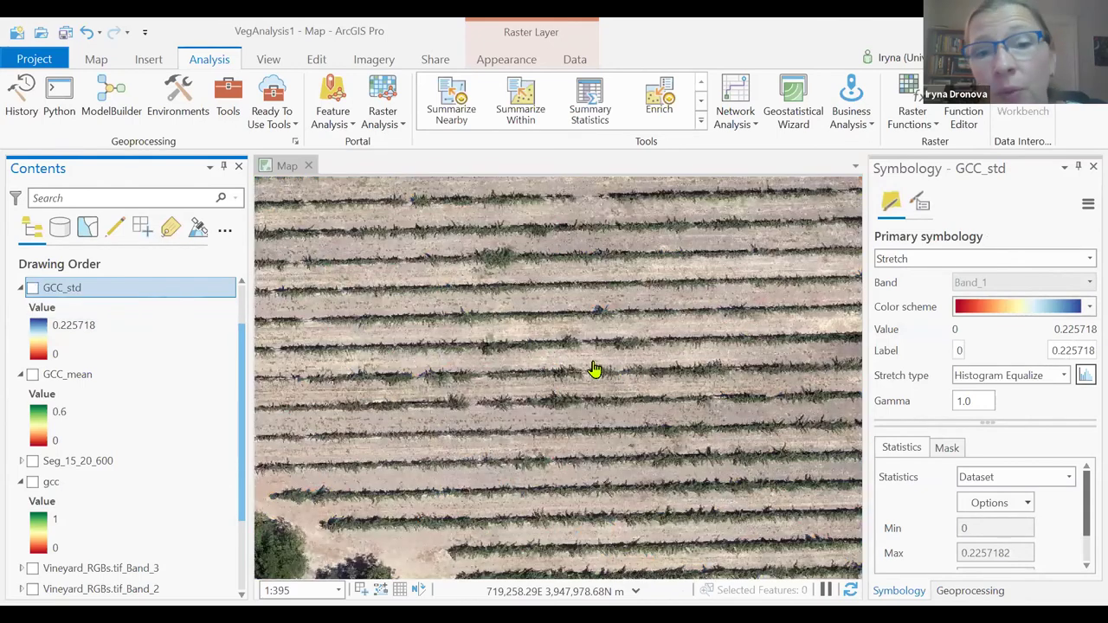
pyautogui.click(32, 377)
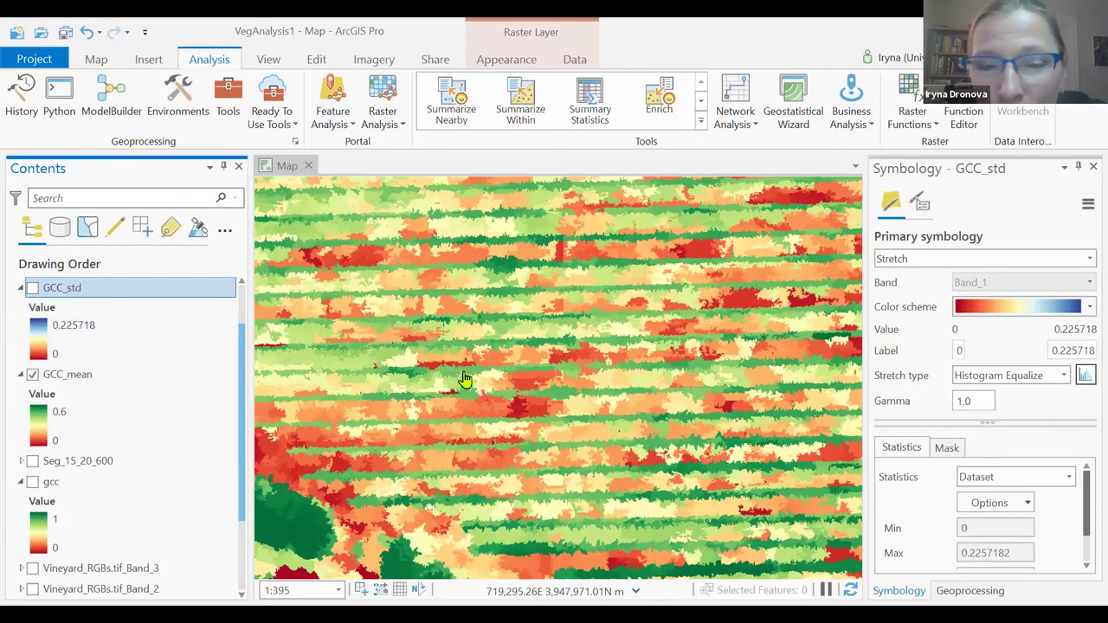
# Step: Compare GCC_mean with the vineyard imagery over a wider area by switching the layer off and on
pyautogui.scroll(-3, 803, 320)
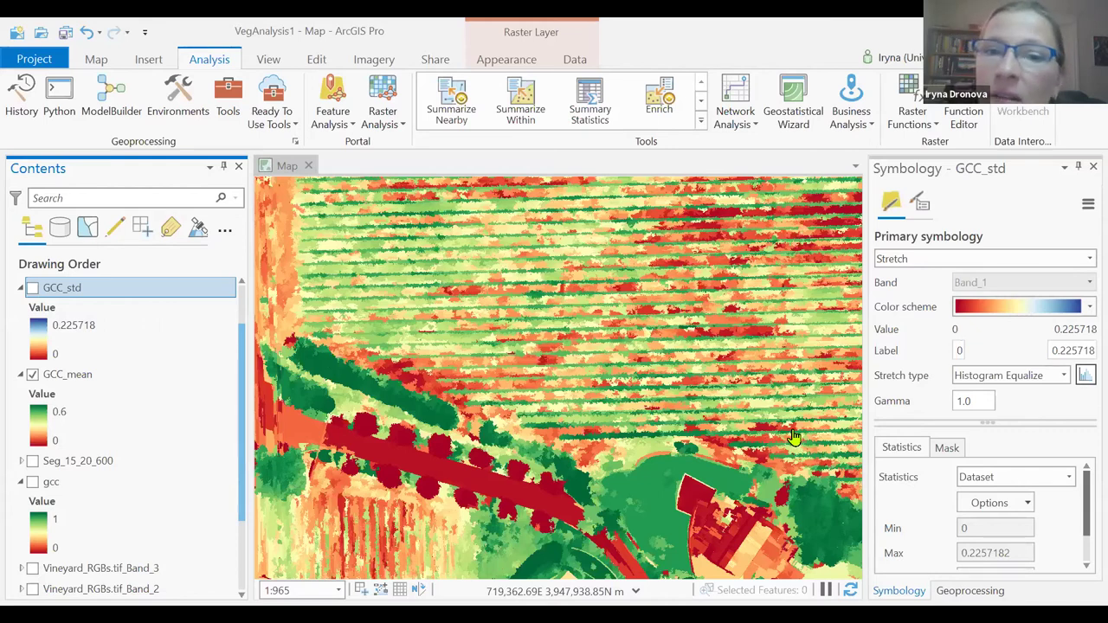
pyautogui.click(32, 375)
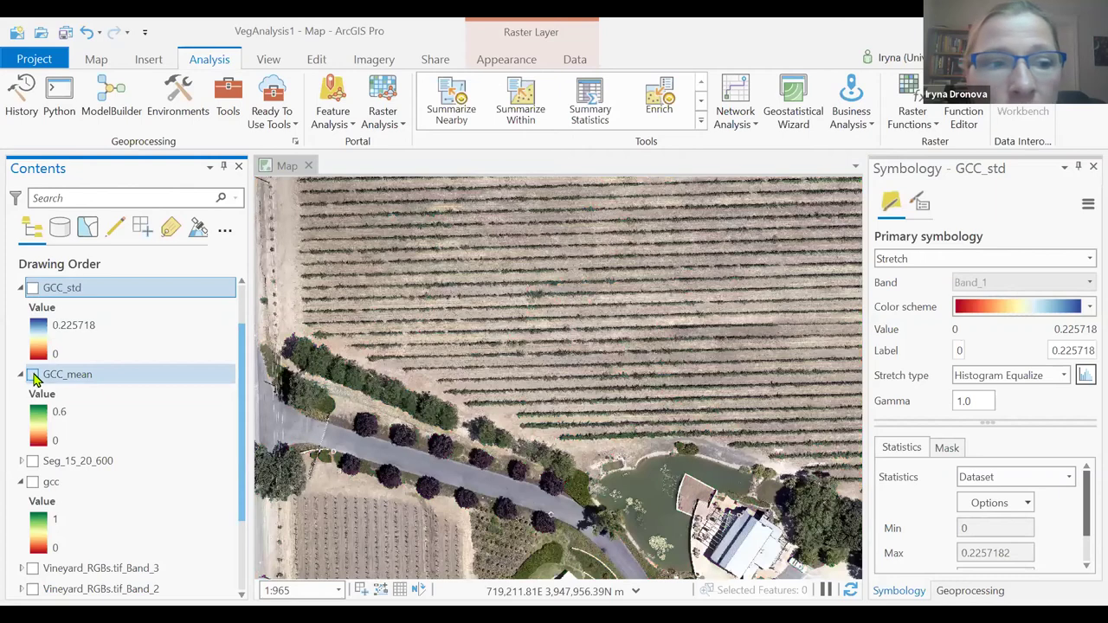
pyautogui.click(32, 376)
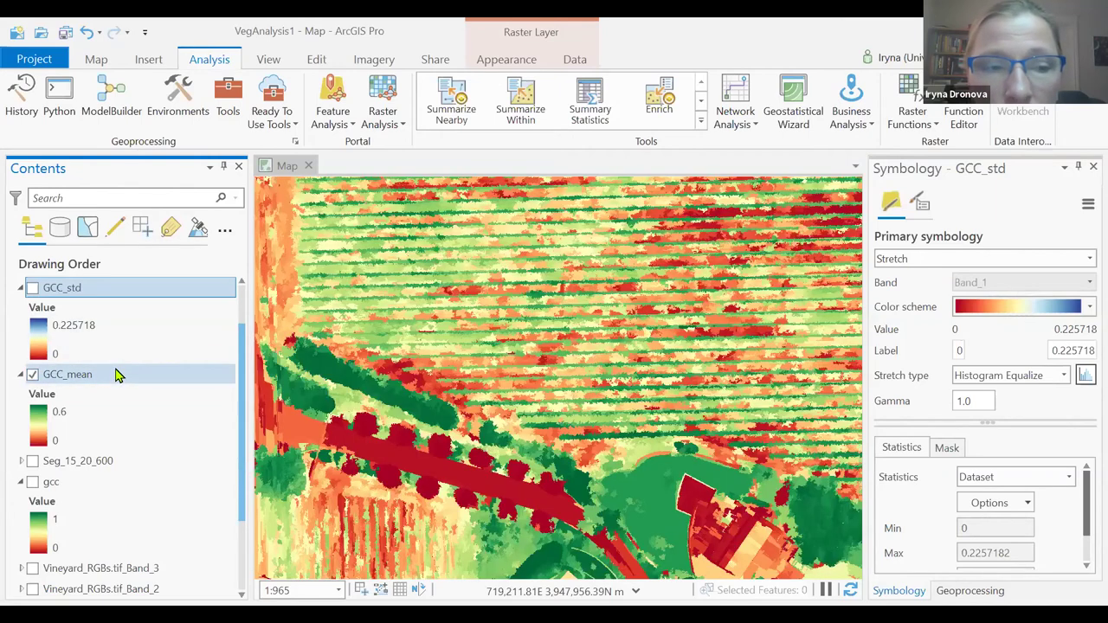
# Step: Display the symbology settings of GCC_mean with more width for the options, and dismiss the pixel pop-up
pyautogui.click(118, 374)
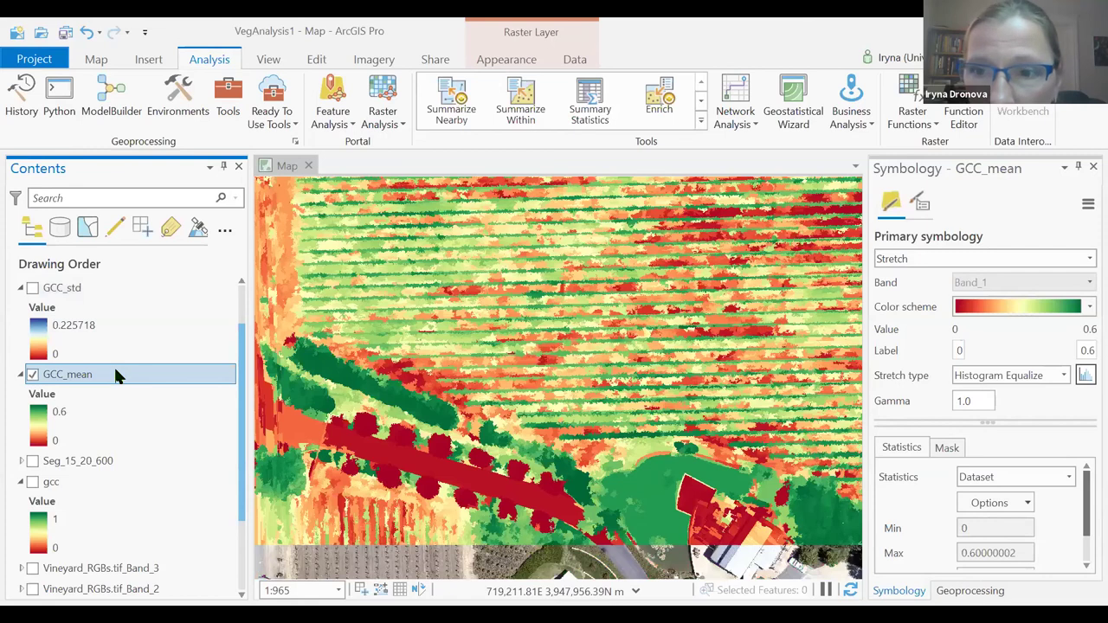
pyautogui.rightClick(116, 376)
pyautogui.click(1004, 186)
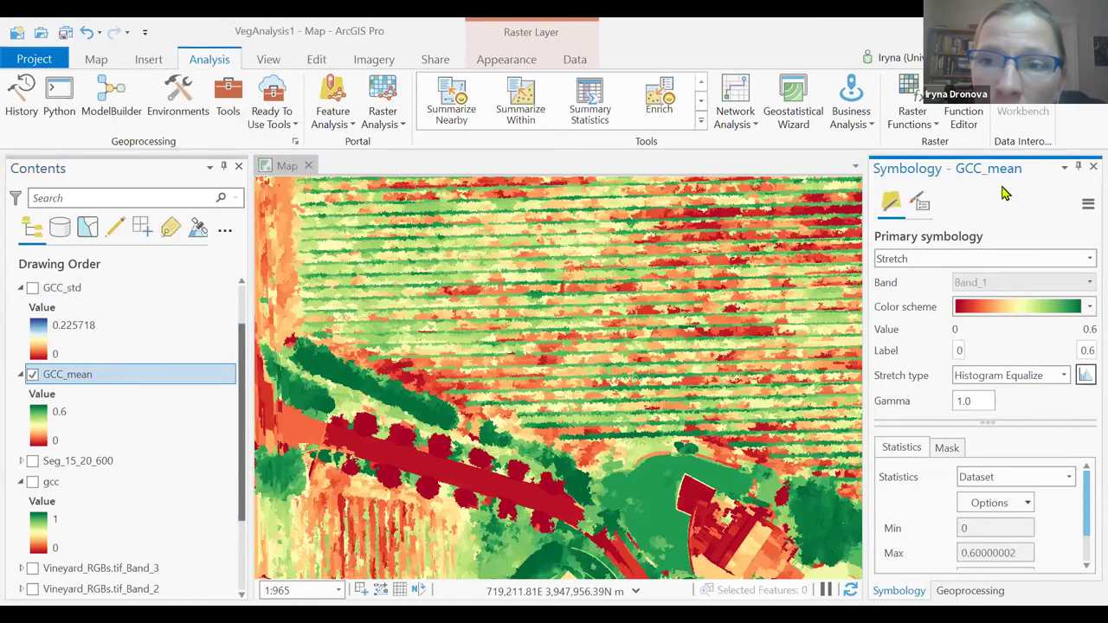
pyautogui.rightClick(69, 379)
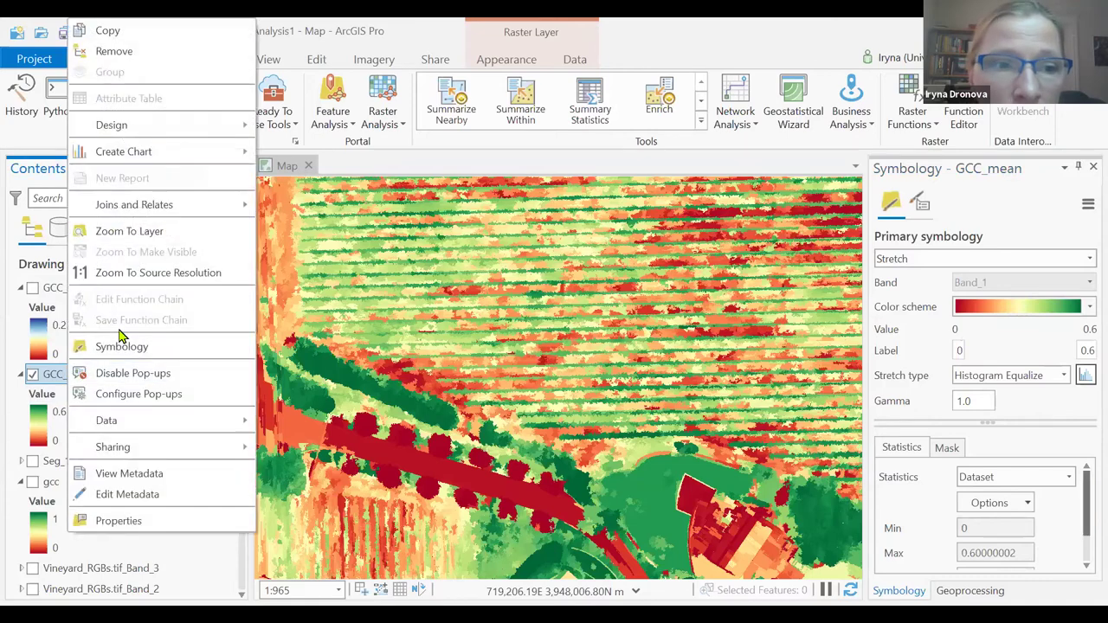
pyautogui.click(1055, 230)
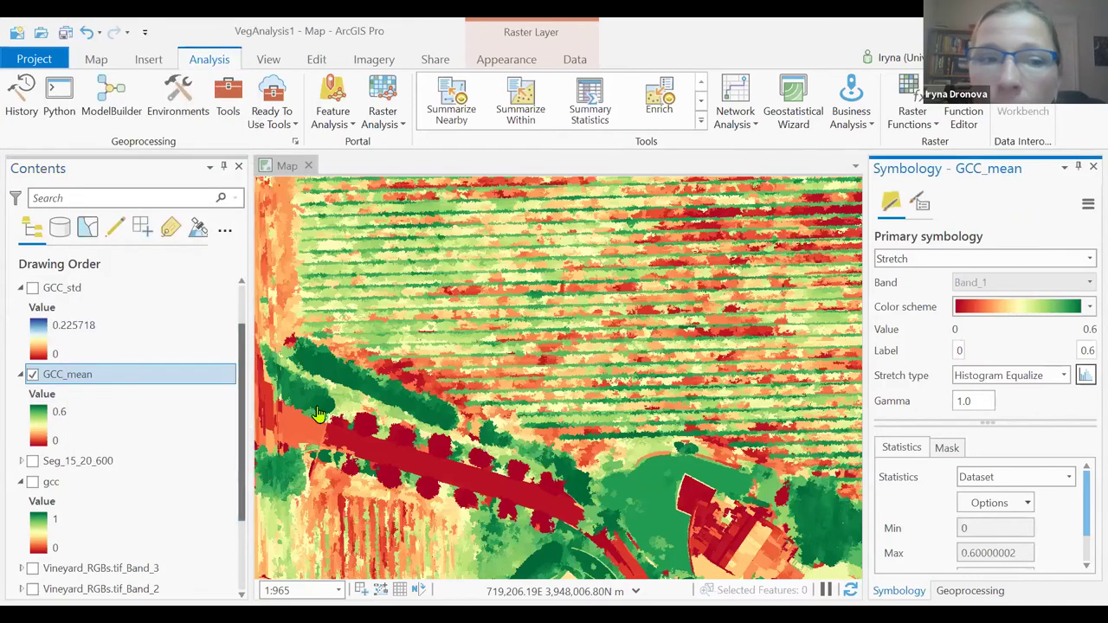
pyautogui.rightClick(65, 383)
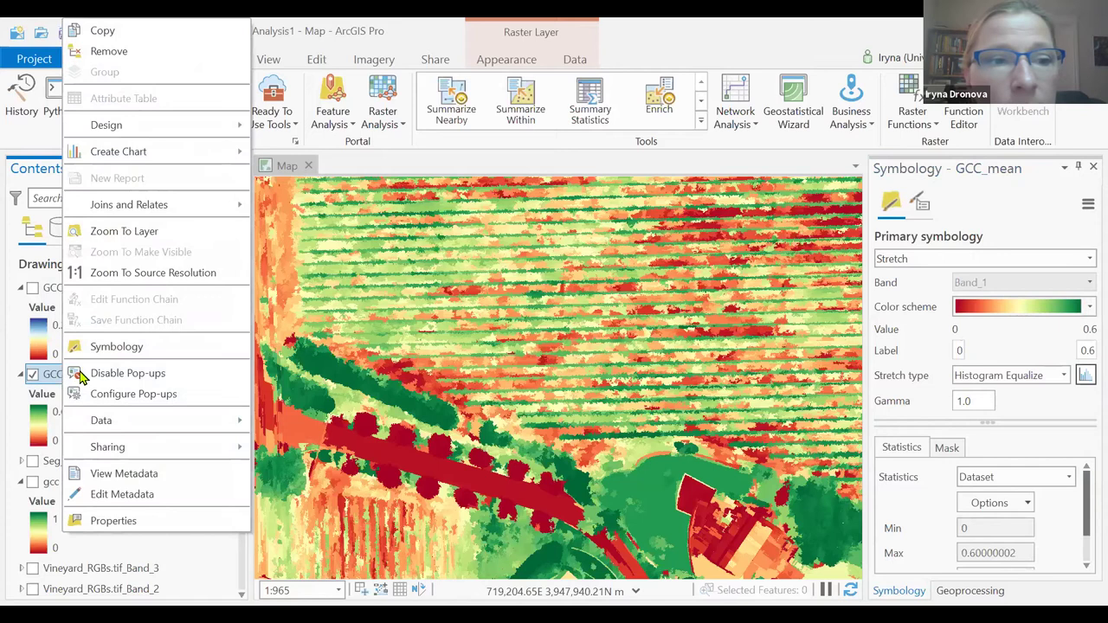
pyautogui.click(883, 302)
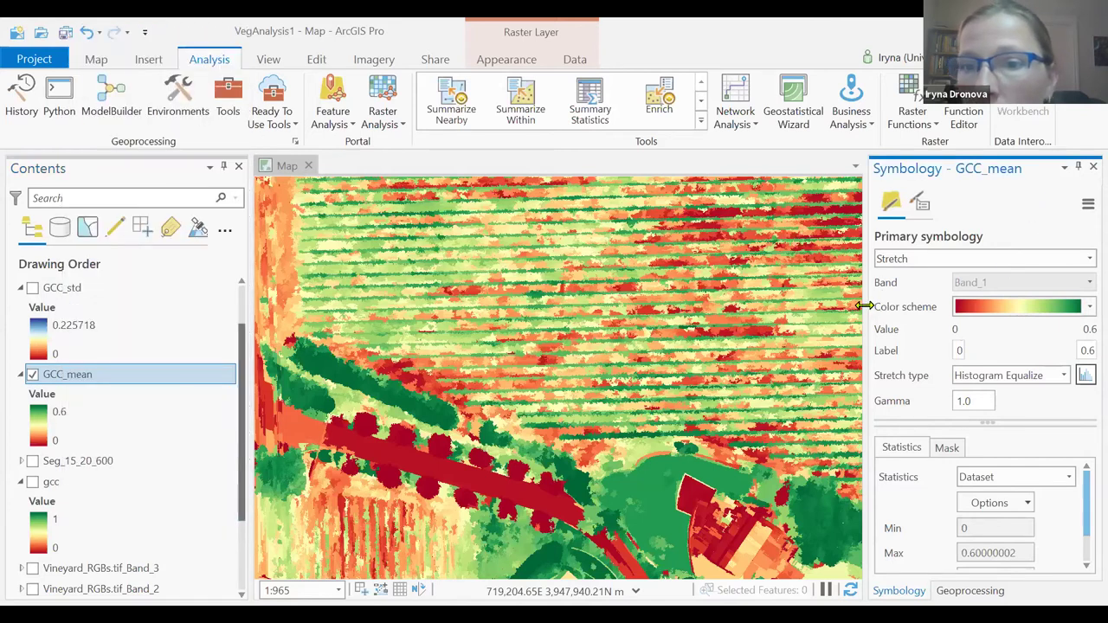
pyautogui.click(782, 315)
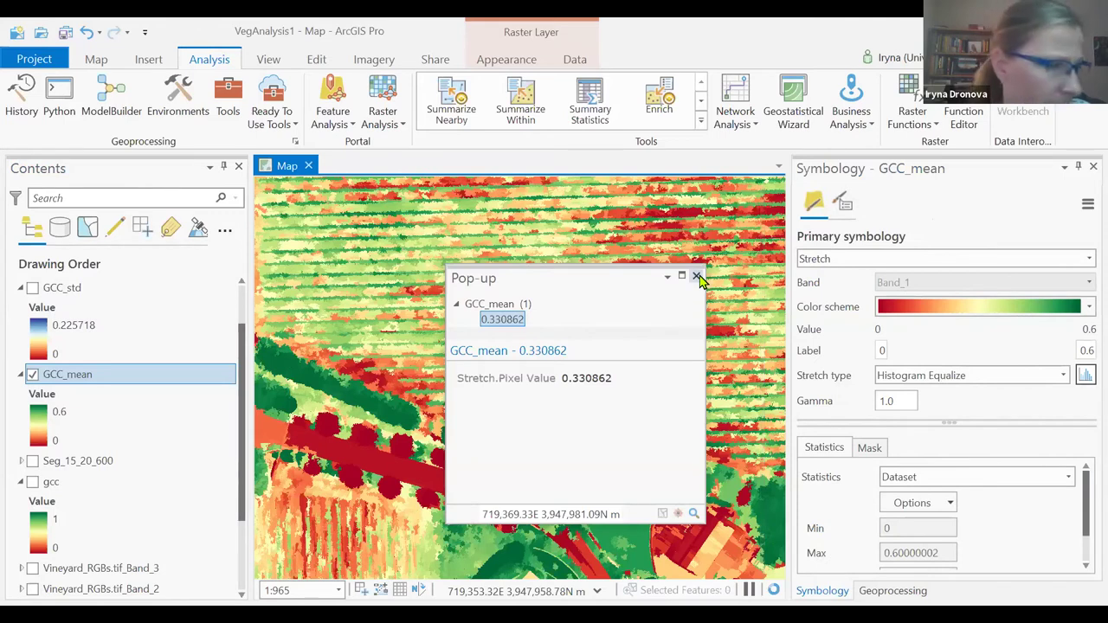
pyautogui.click(698, 277)
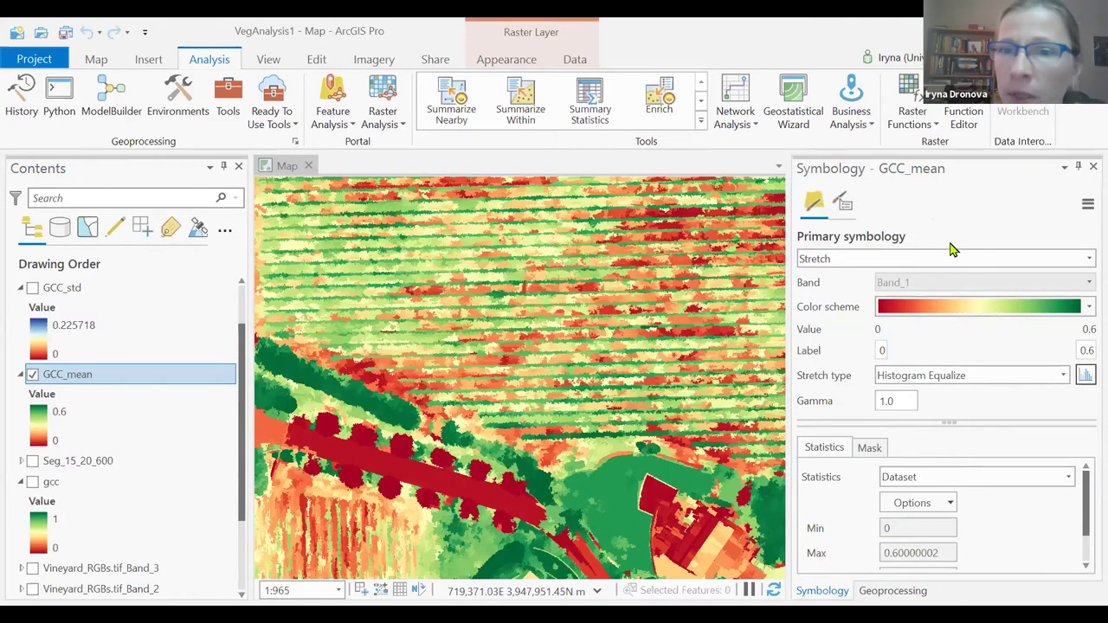
# Step: Change the GCC_mean symbology from Stretch to Classify with 2 classes
pyautogui.click(1083, 260)
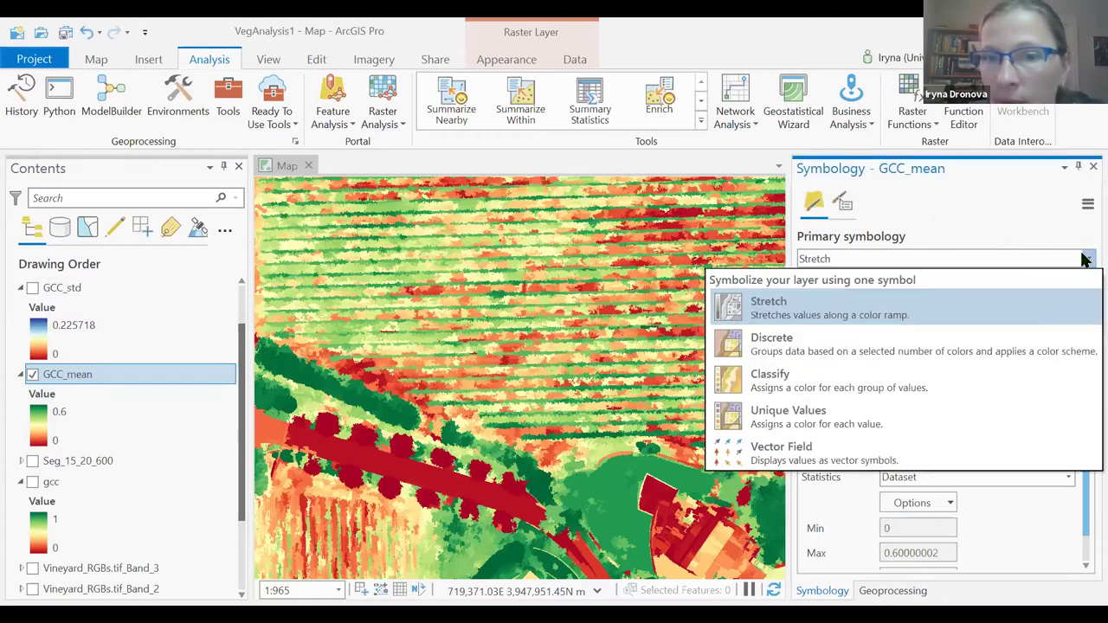
pyautogui.click(925, 393)
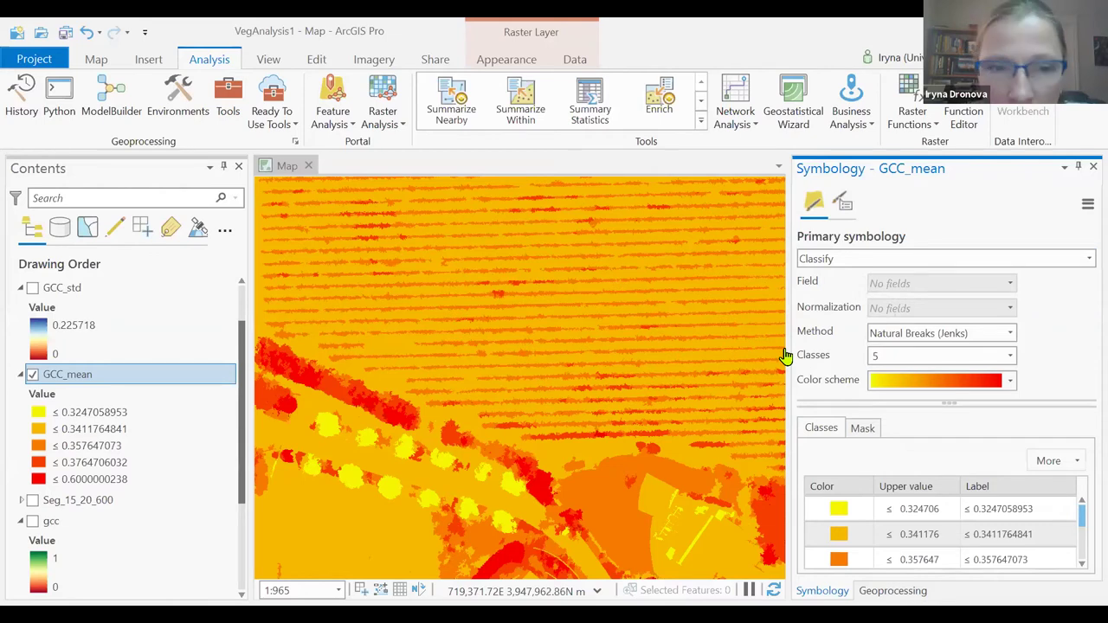
pyautogui.click(1011, 358)
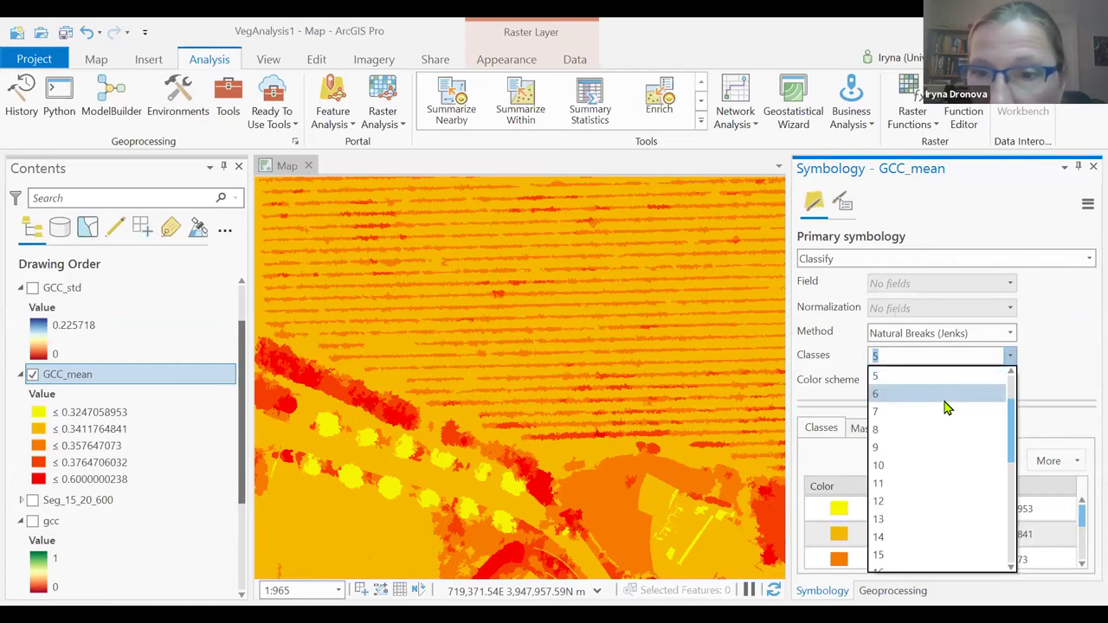
pyautogui.click(927, 396)
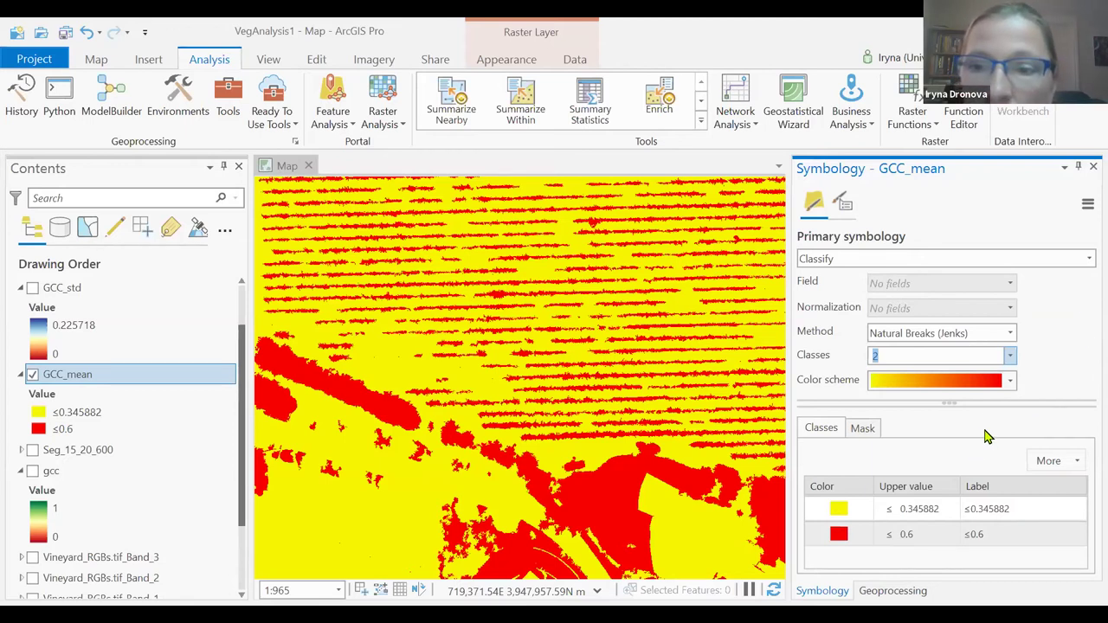
# Step: Set the lower GCC_mean class to No color so that only the higher greenness class covers the imagery
pyautogui.click(935, 512)
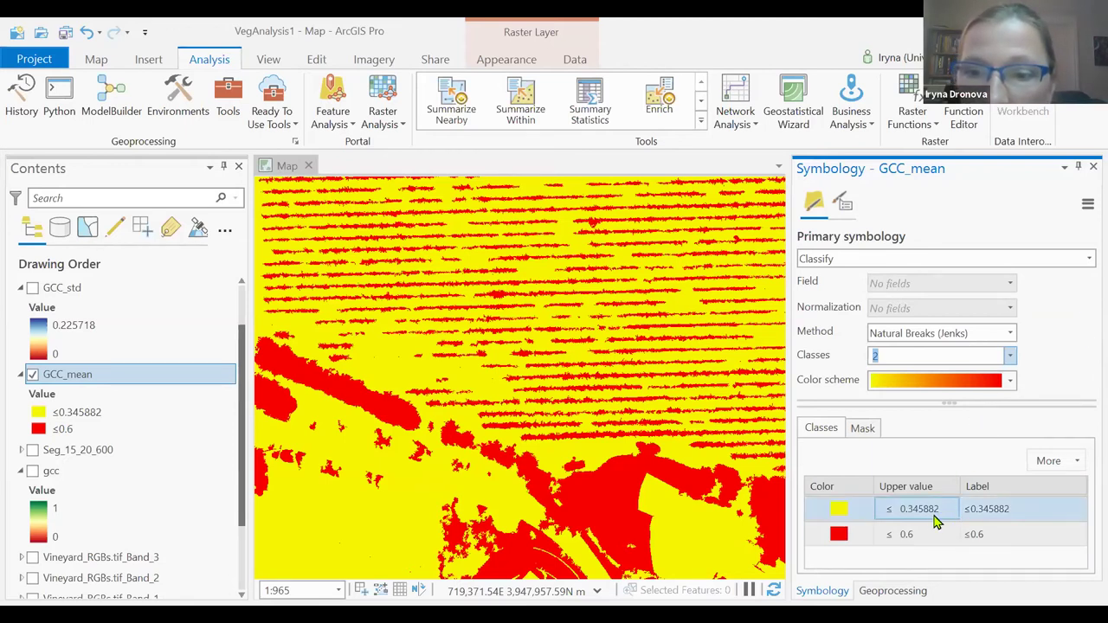
pyautogui.click(870, 517)
pyautogui.click(879, 564)
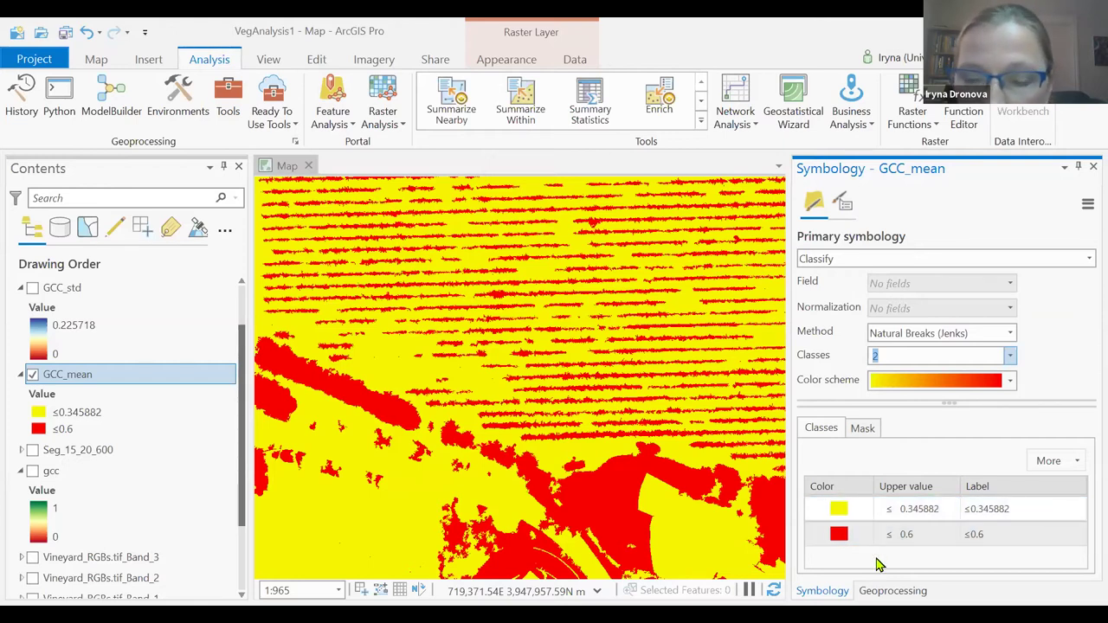
pyautogui.click(932, 517)
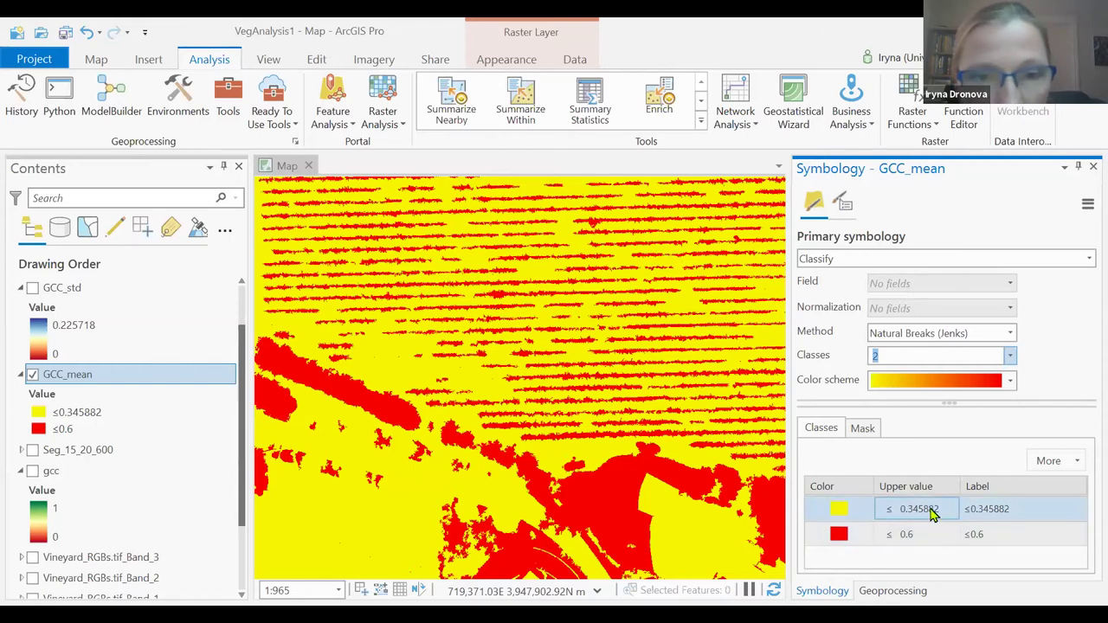
pyautogui.click(838, 510)
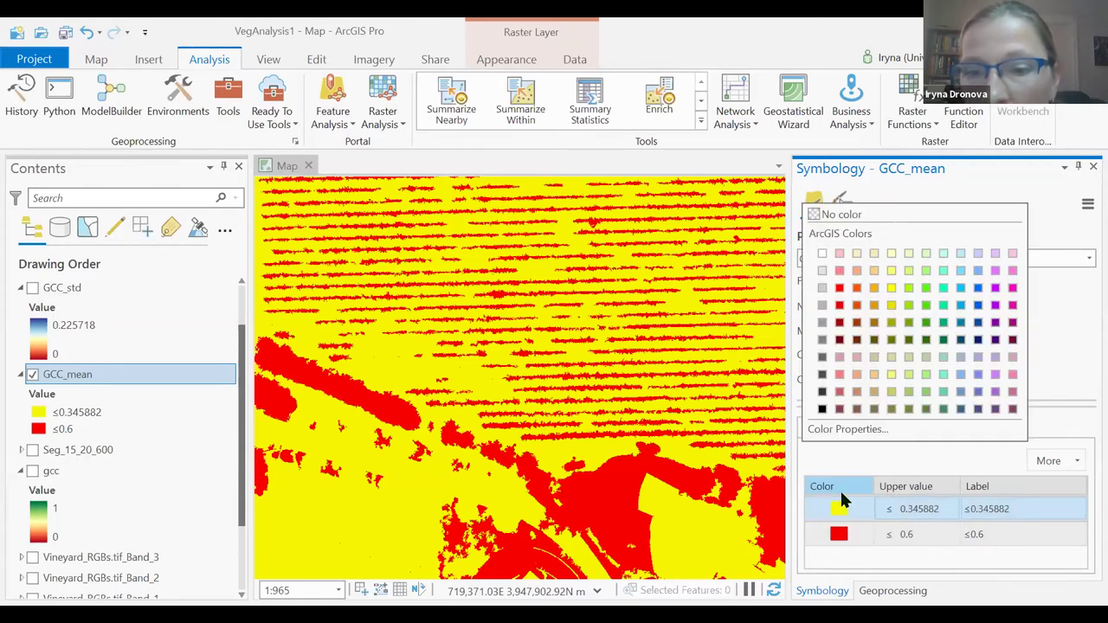
pyautogui.click(847, 218)
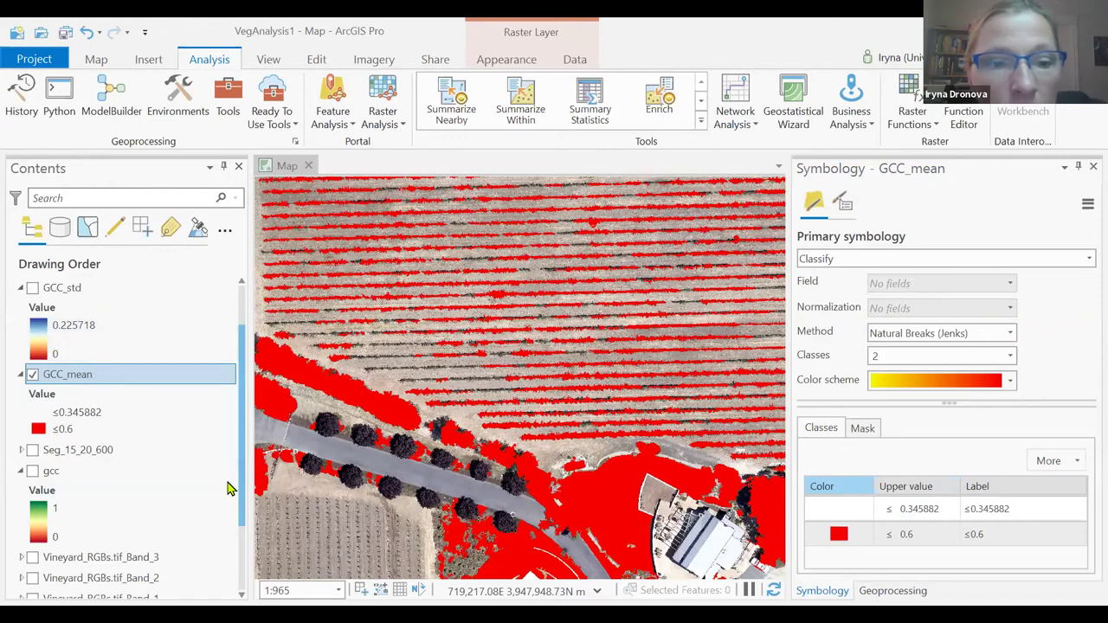
# Step: Examine the break value between the two GCC_mean classes and how the red class matches the vine rows in the imagery
pyautogui.scroll(-3, 231, 487)
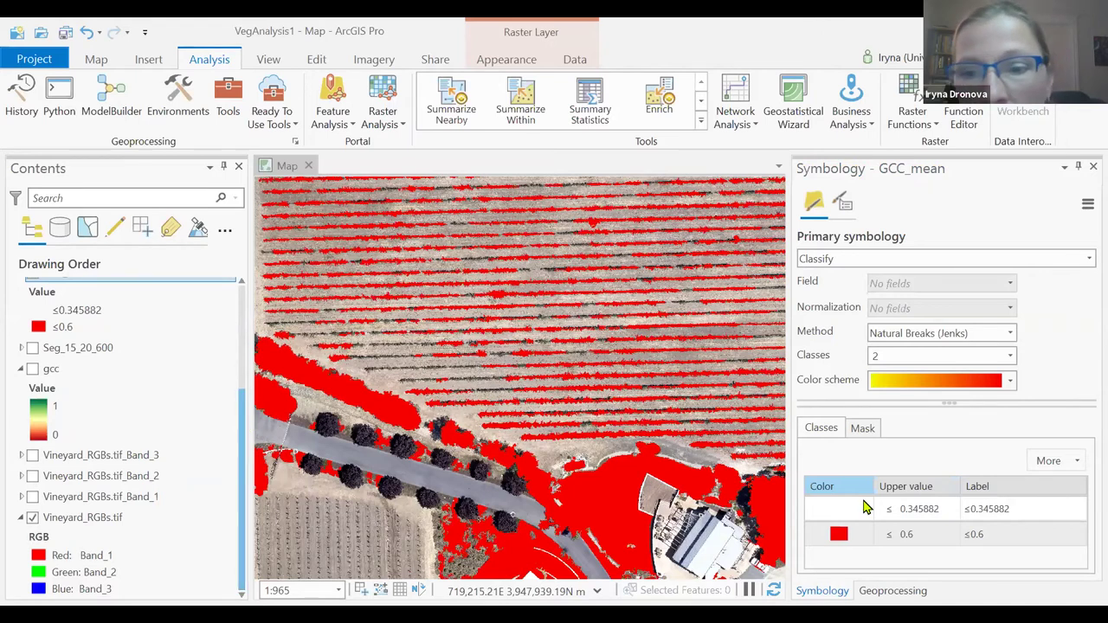
pyautogui.click(842, 535)
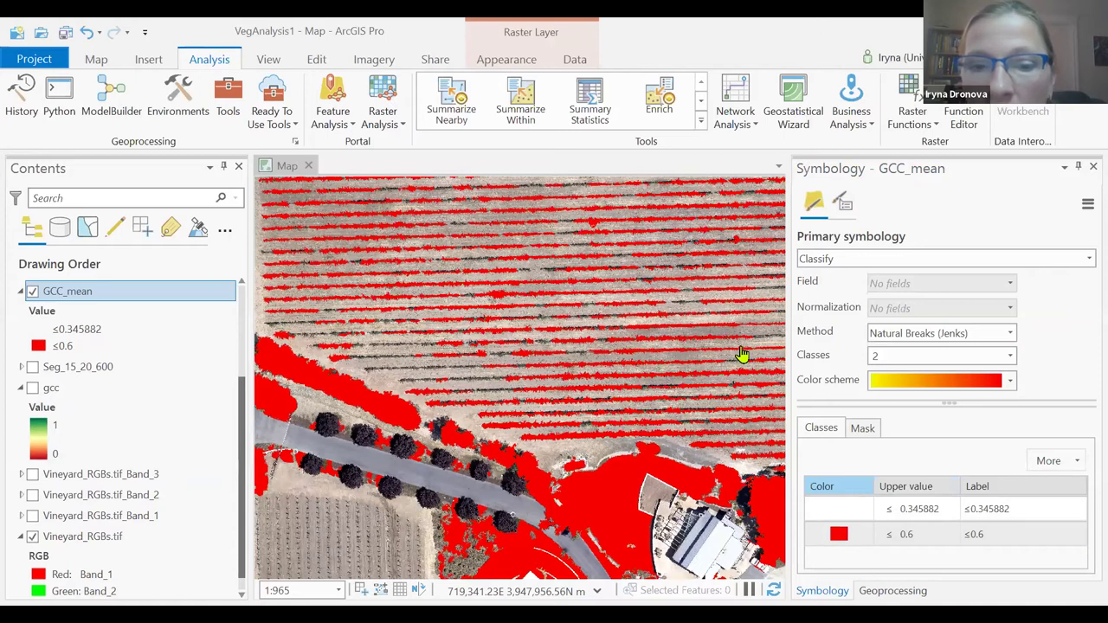
pyautogui.click(903, 518)
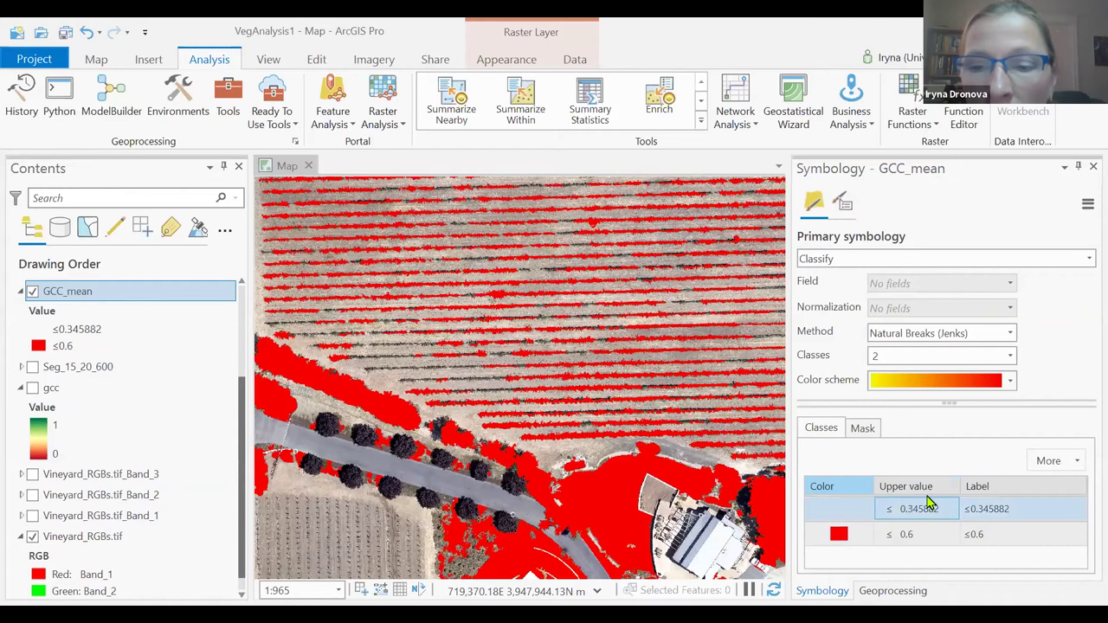
pyautogui.click(921, 497)
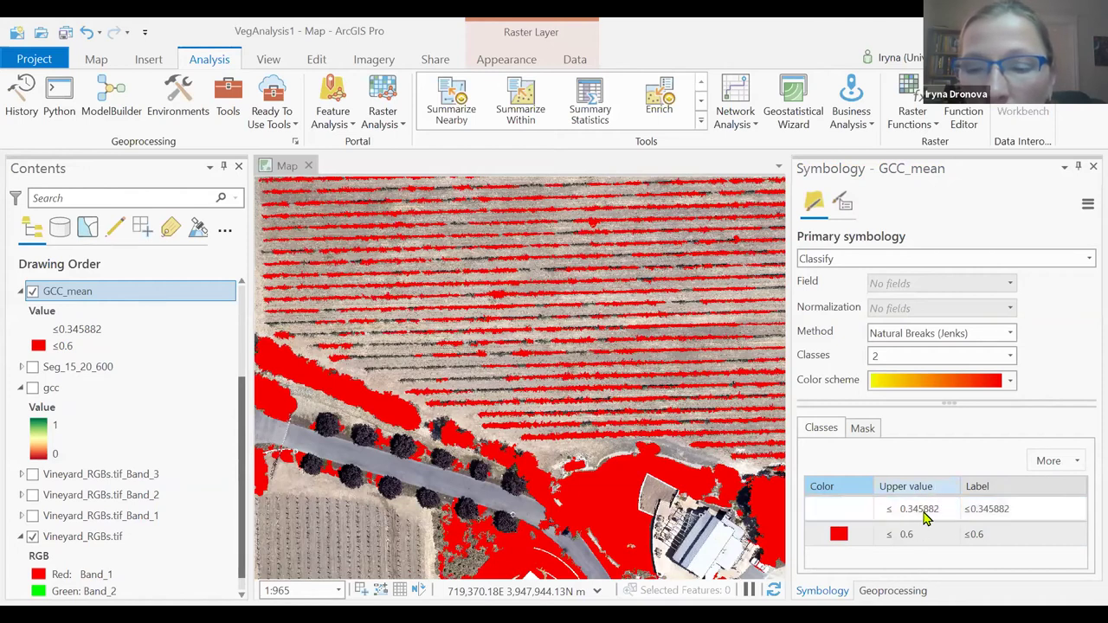
pyautogui.click(923, 516)
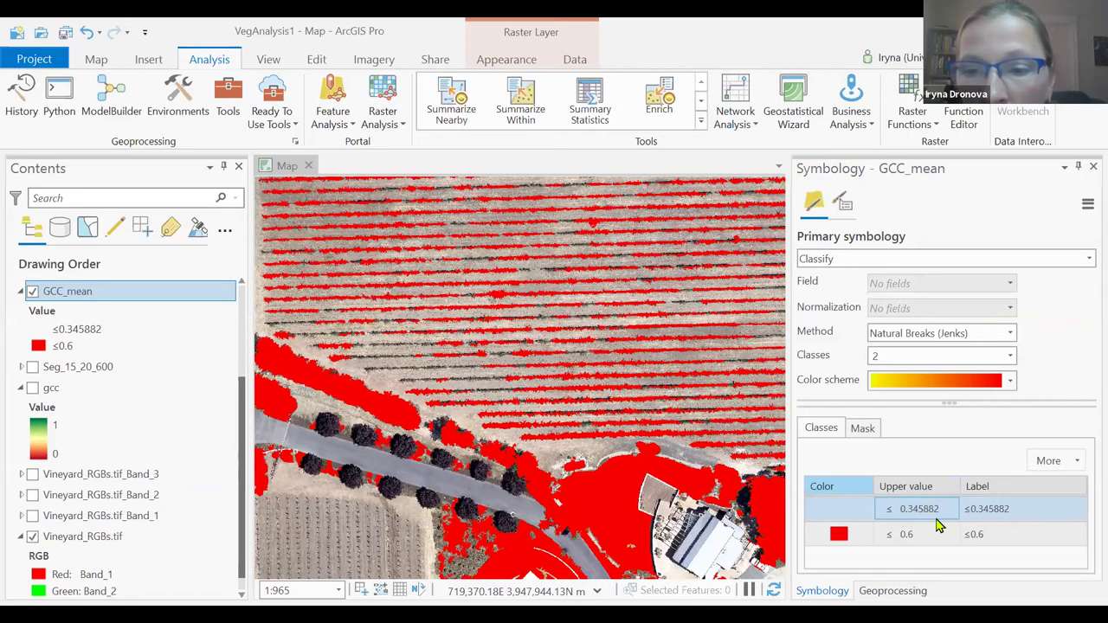
pyautogui.click(834, 537)
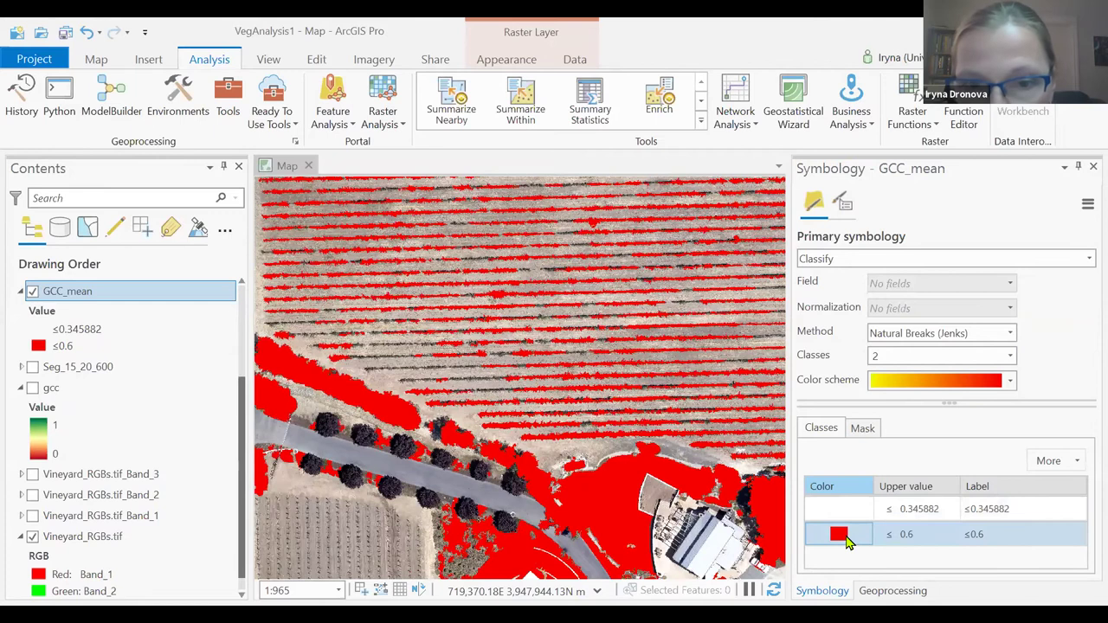
pyautogui.click(508, 398)
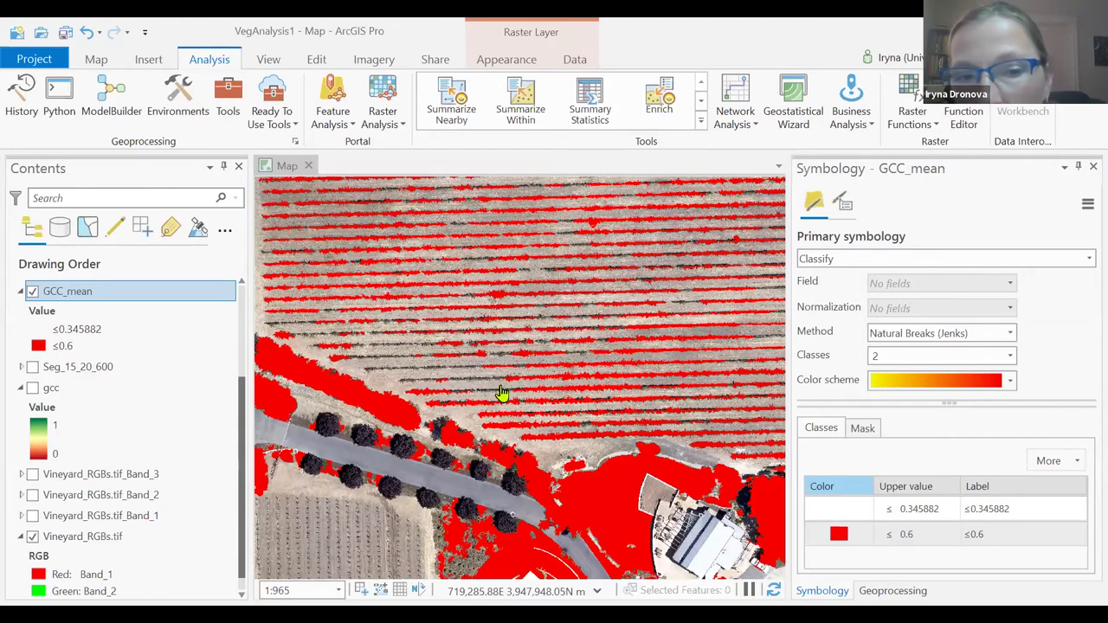
pyautogui.click(920, 518)
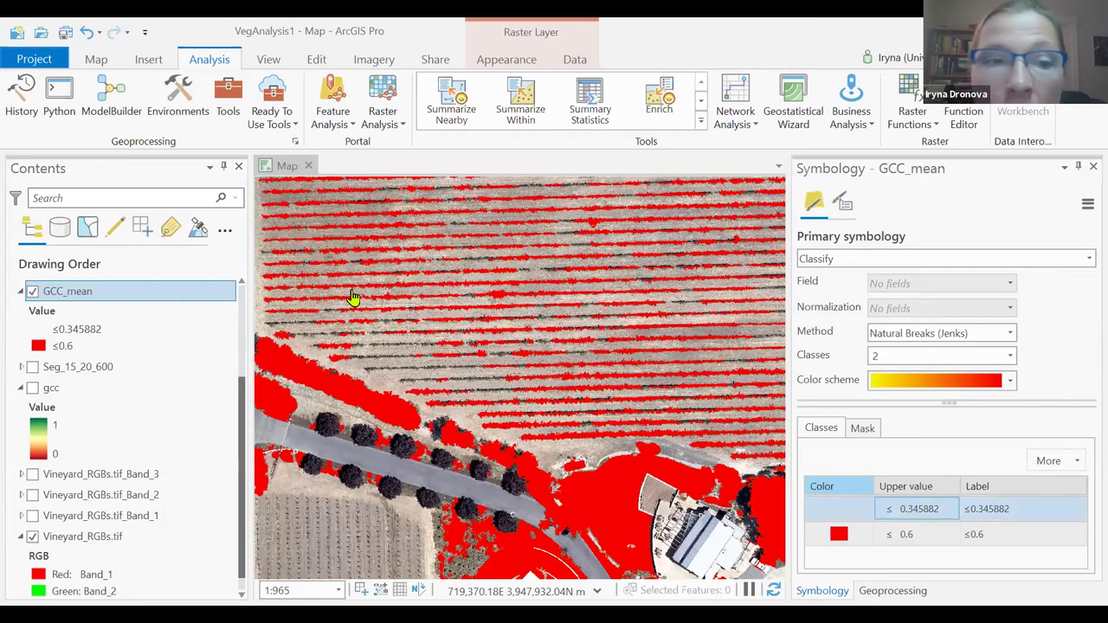
# Step: Compare the classified GCC_mean with the gcc layer, then query a red vine-row pixel and inspect the rows at close range
pyautogui.click(33, 389)
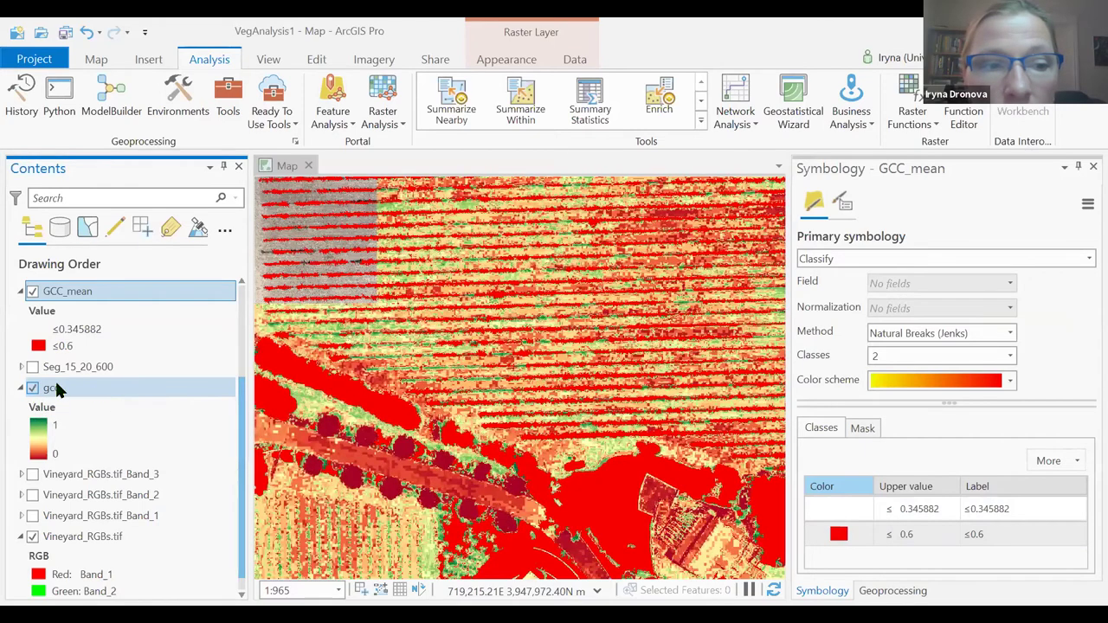
pyautogui.click(33, 388)
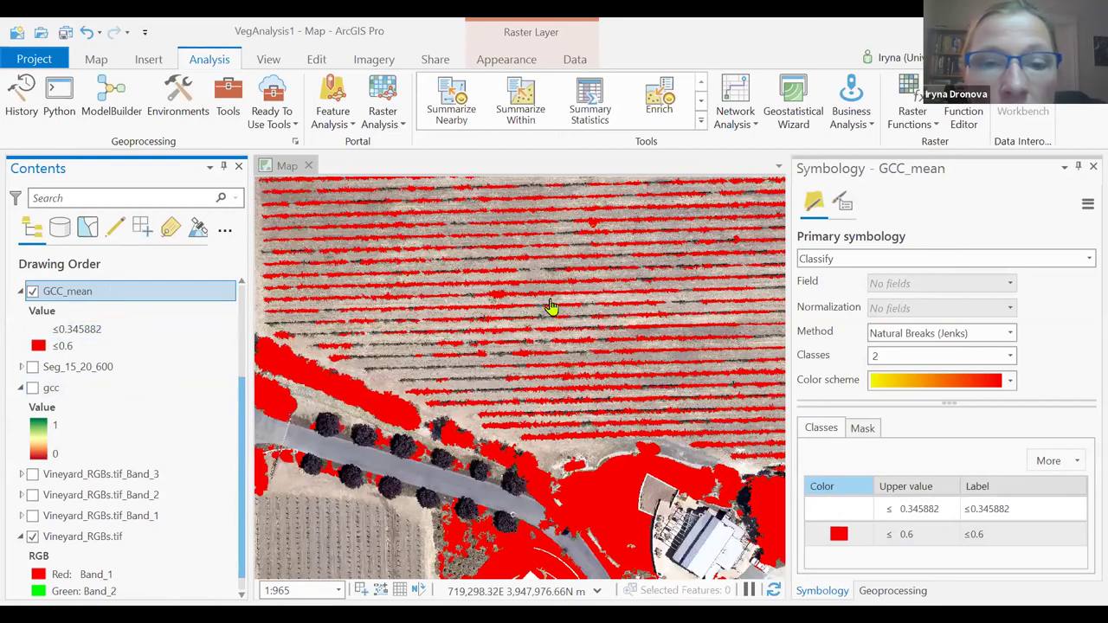
pyautogui.click(587, 441)
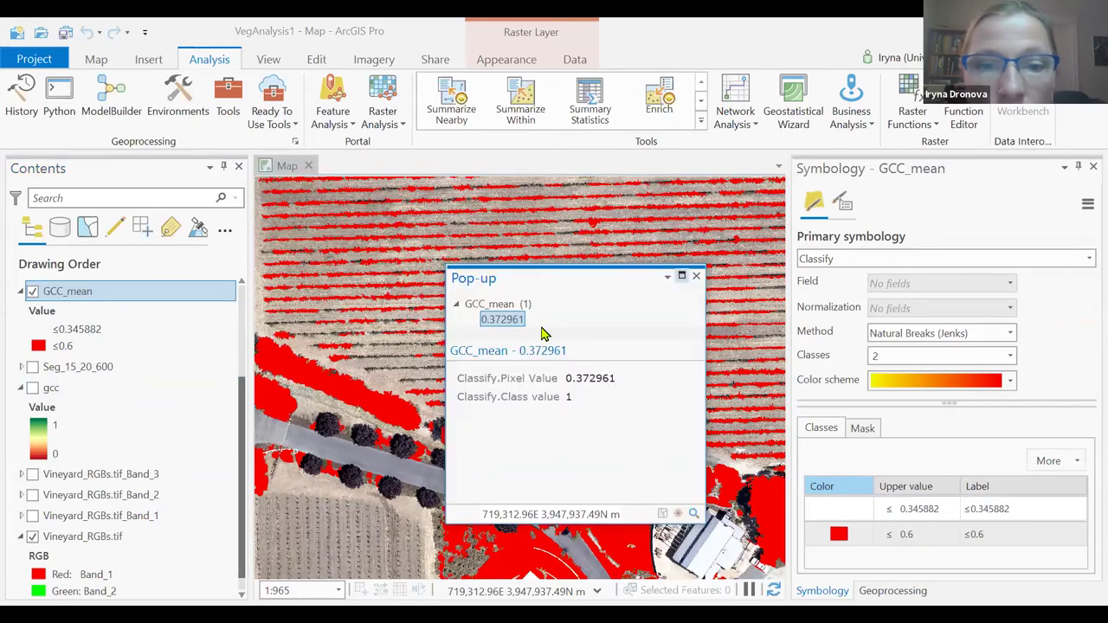
pyautogui.scroll(3, 532, 388)
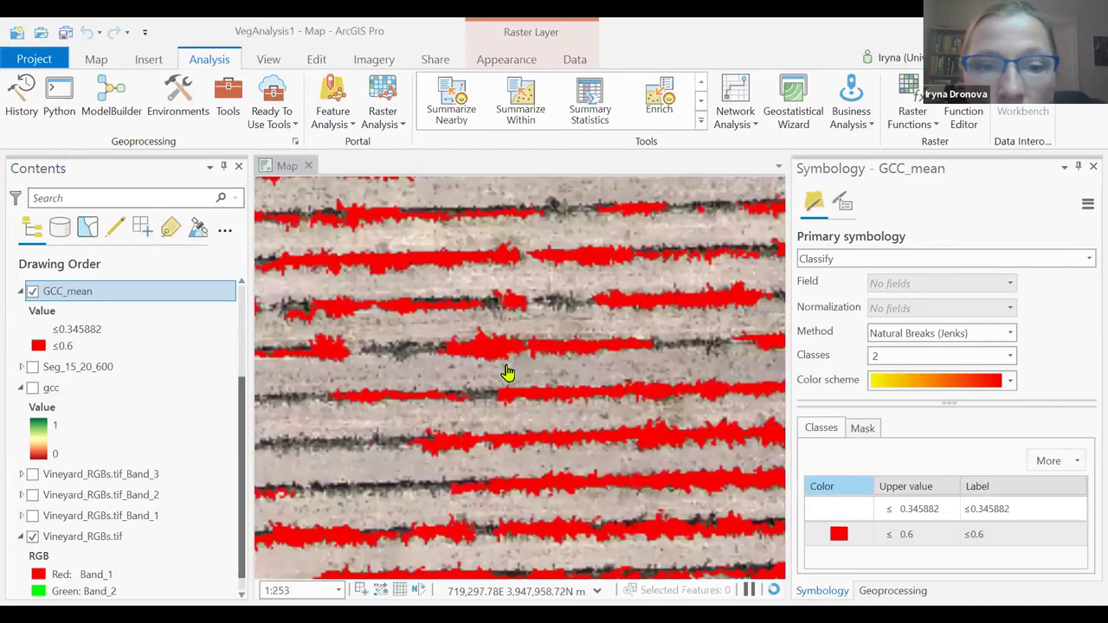
# Step: Query the GCC_mean pixel value of a vine-row section that the red class leaves uncovered
pyautogui.click(398, 358)
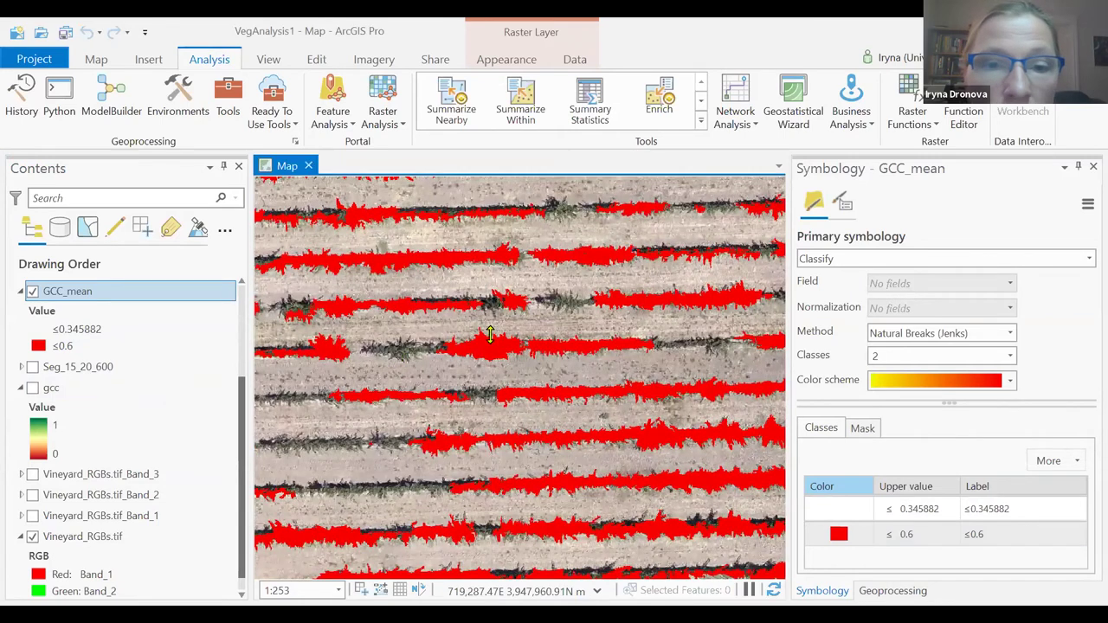
pyautogui.click(924, 516)
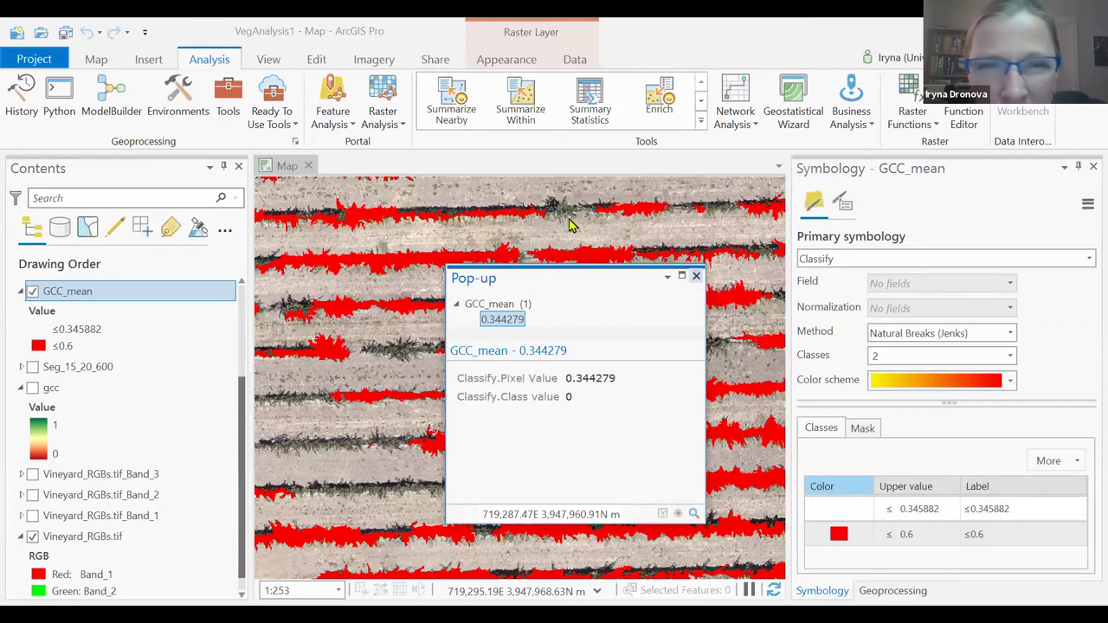
pyautogui.click(697, 277)
# Step: Switch the GCC_mean classification to Manual Interval and set the lower class's upper value to 0.34
pyautogui.click(943, 514)
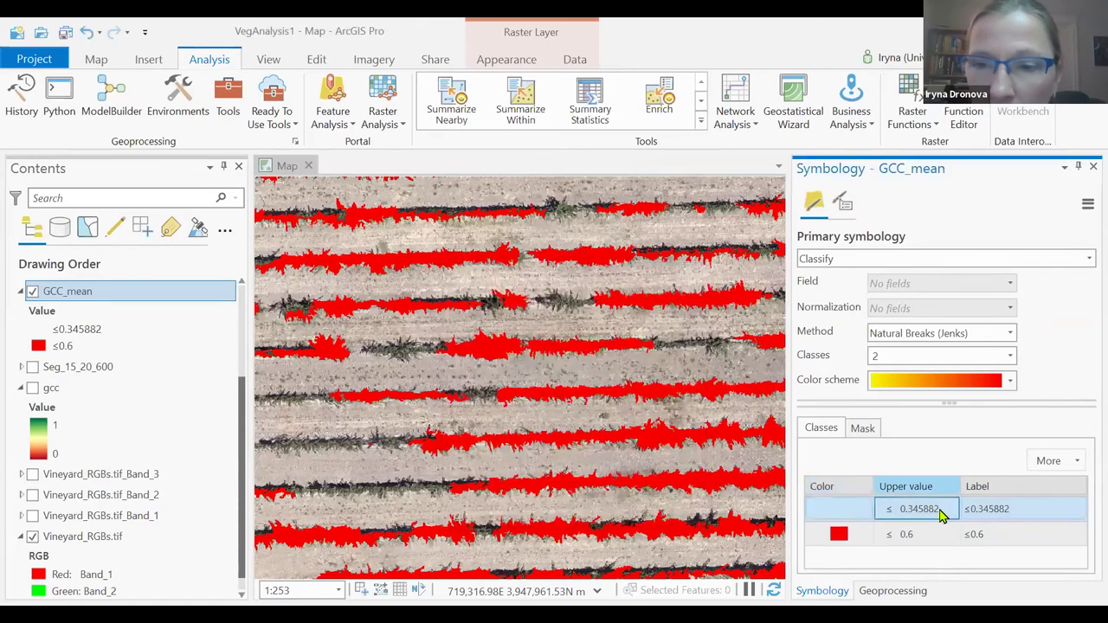
pyautogui.click(936, 512)
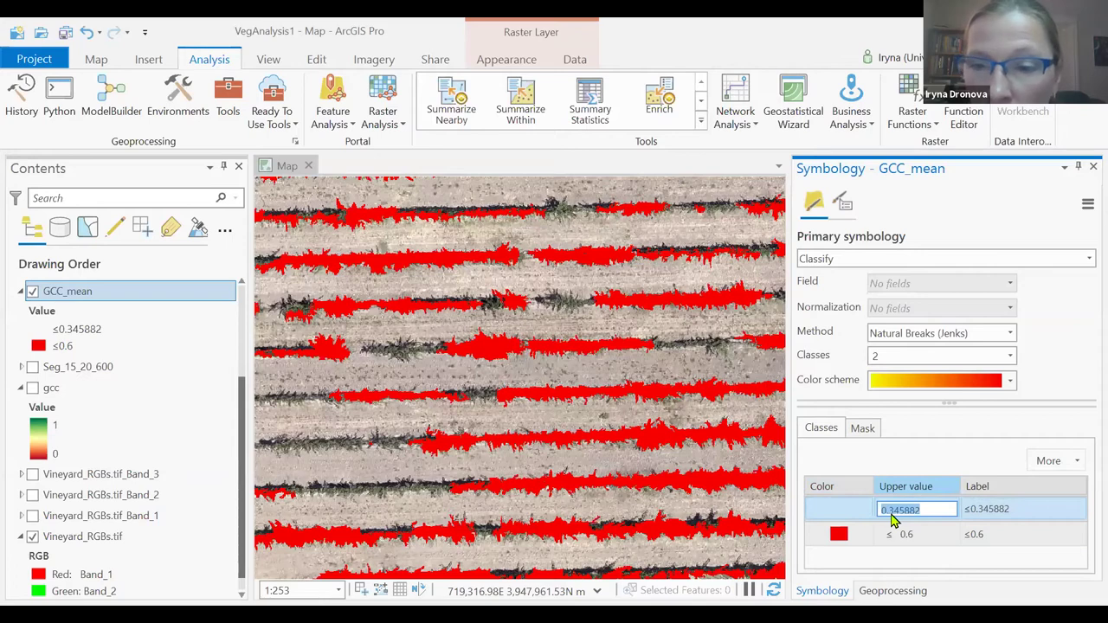
pyautogui.click(1011, 333)
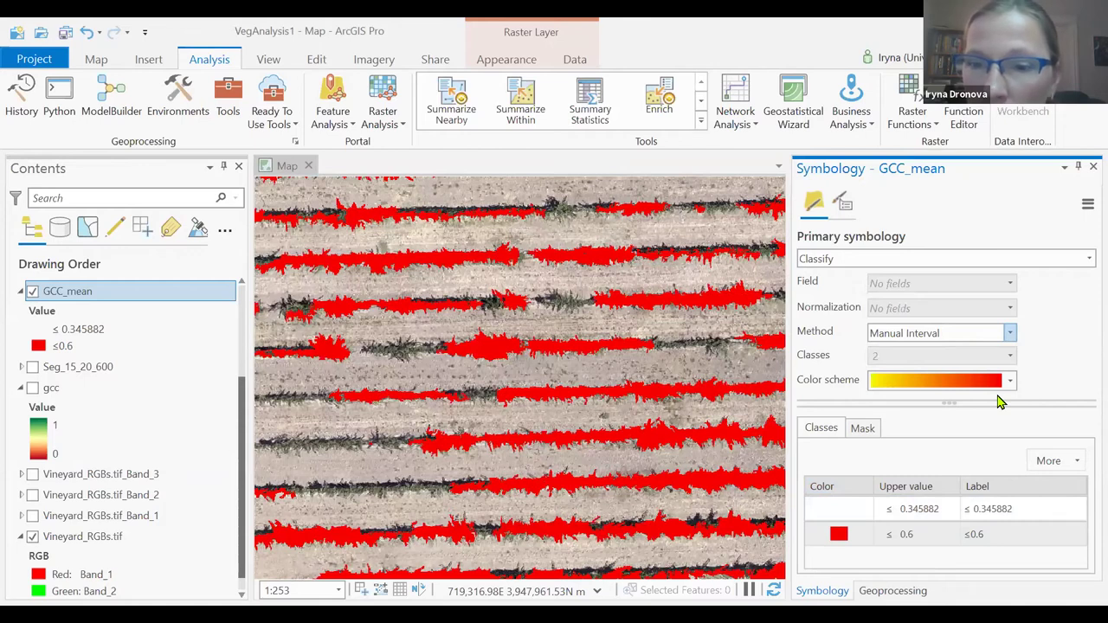
pyautogui.click(916, 514)
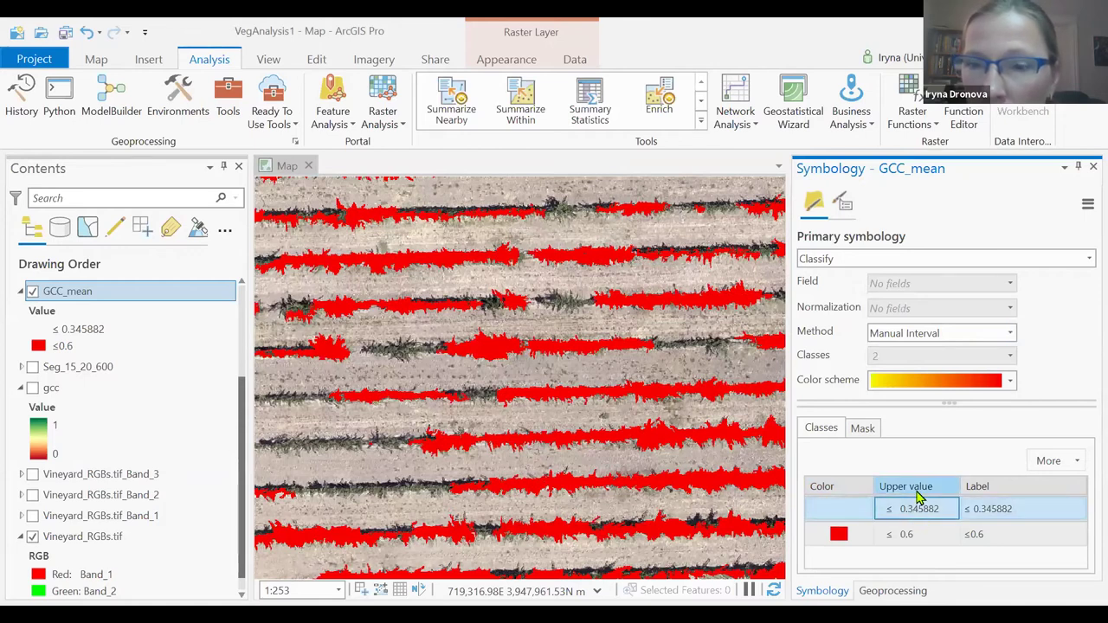
pyautogui.click(918, 514)
pyautogui.click(930, 509)
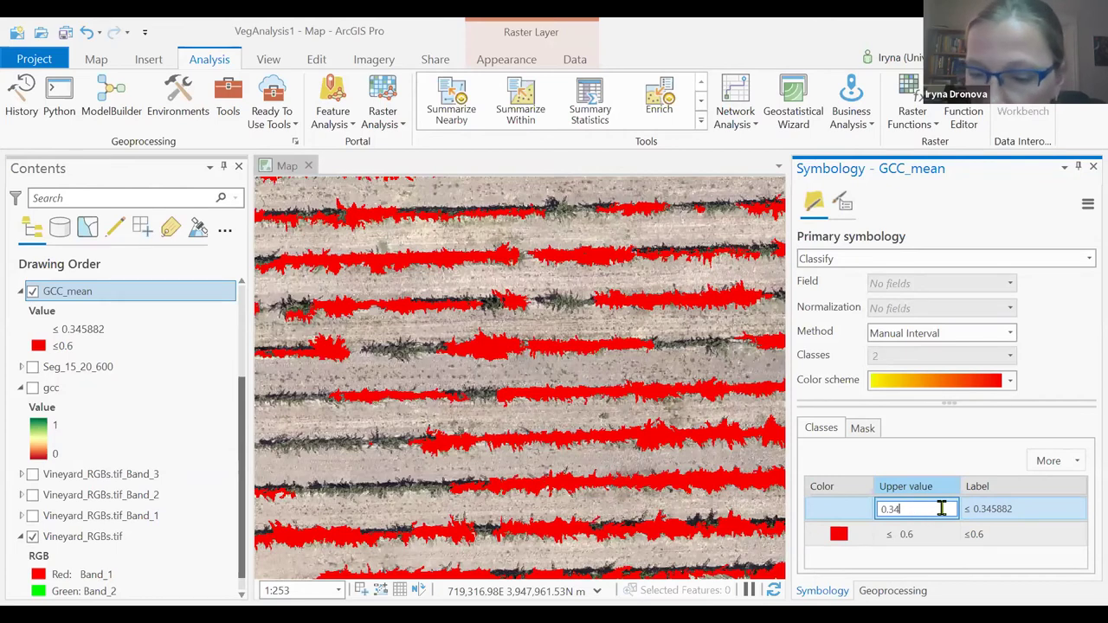
pyautogui.press('Return')
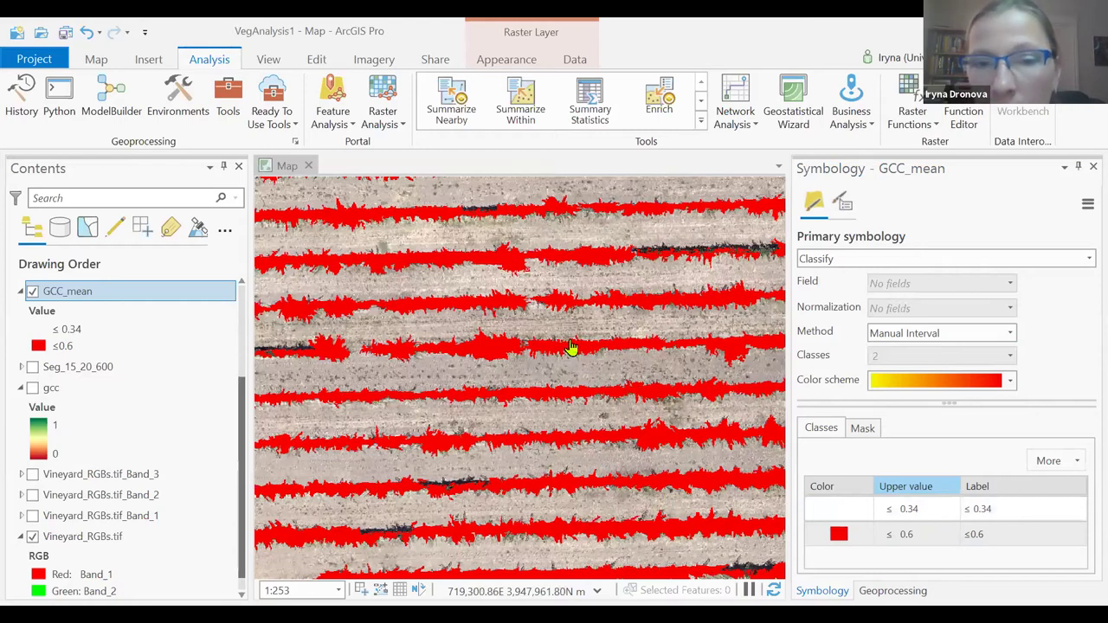
# Step: Search the geoprocessing tools for reclassify and open the Spatial Analyst version of Reclassify in a wider pane
pyautogui.scroll(-2, 572, 347)
pyautogui.scroll(-3, 574, 355)
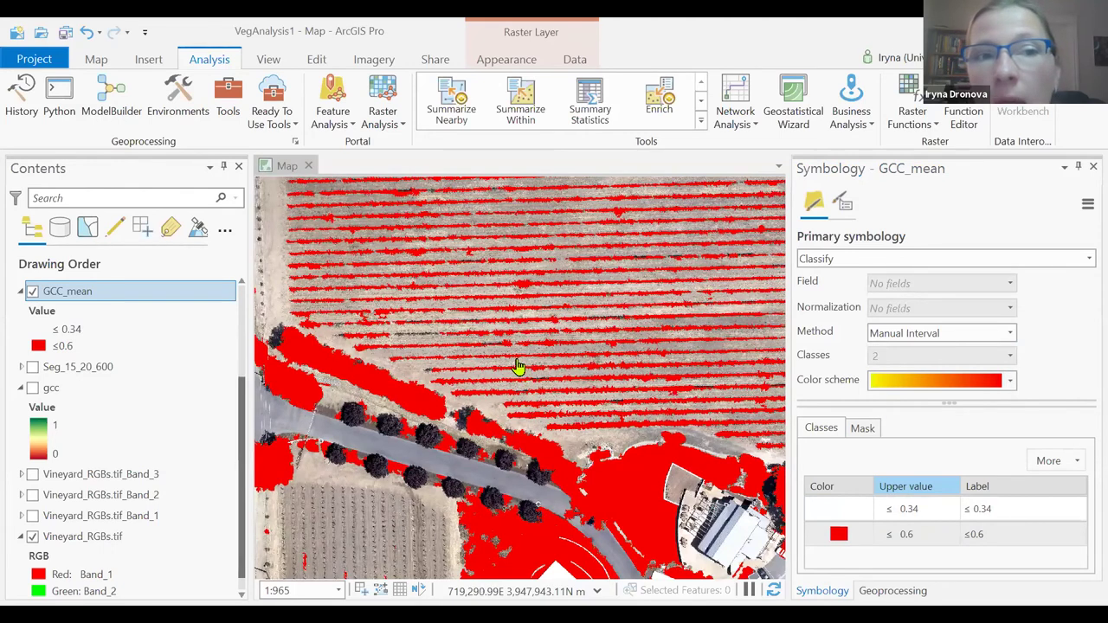
pyautogui.click(230, 106)
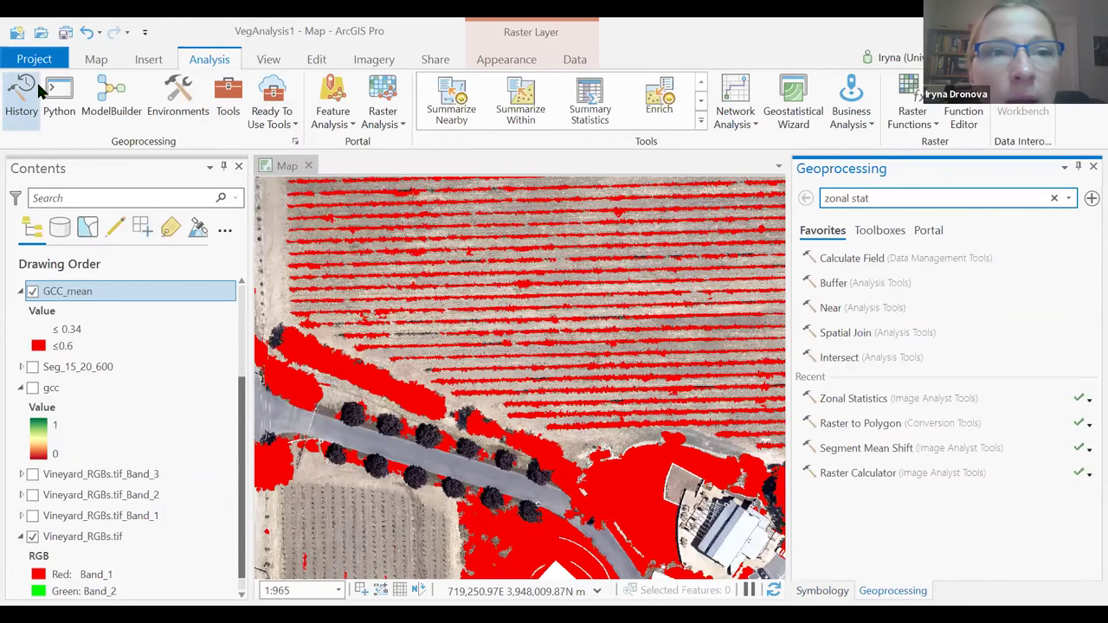
pyautogui.tripleClick(847, 199)
pyautogui.write('re')
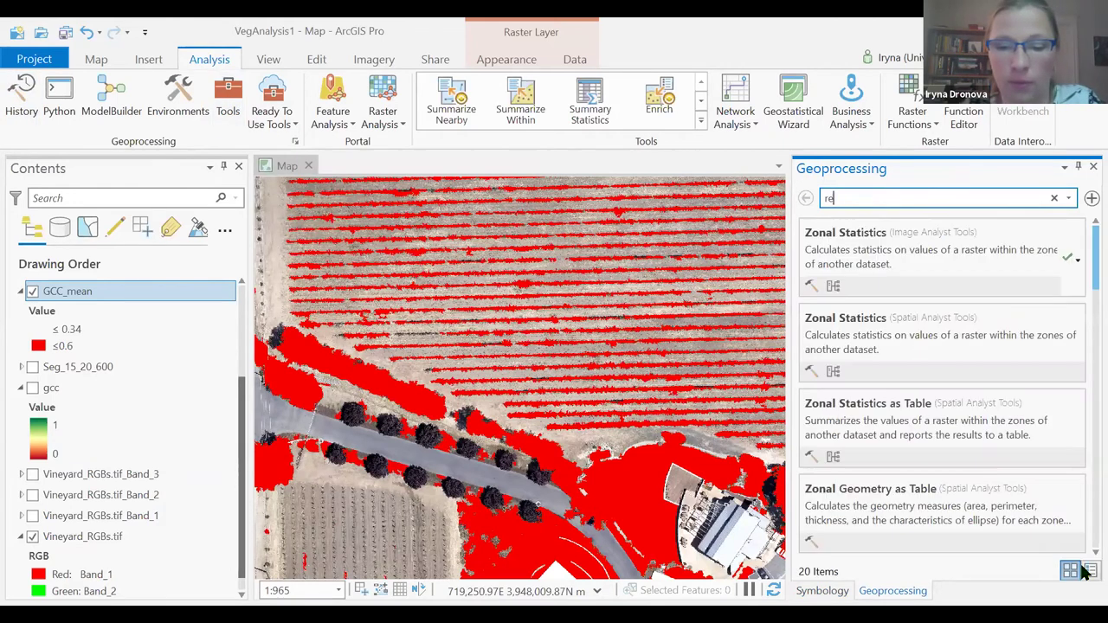
pyautogui.write('classify')
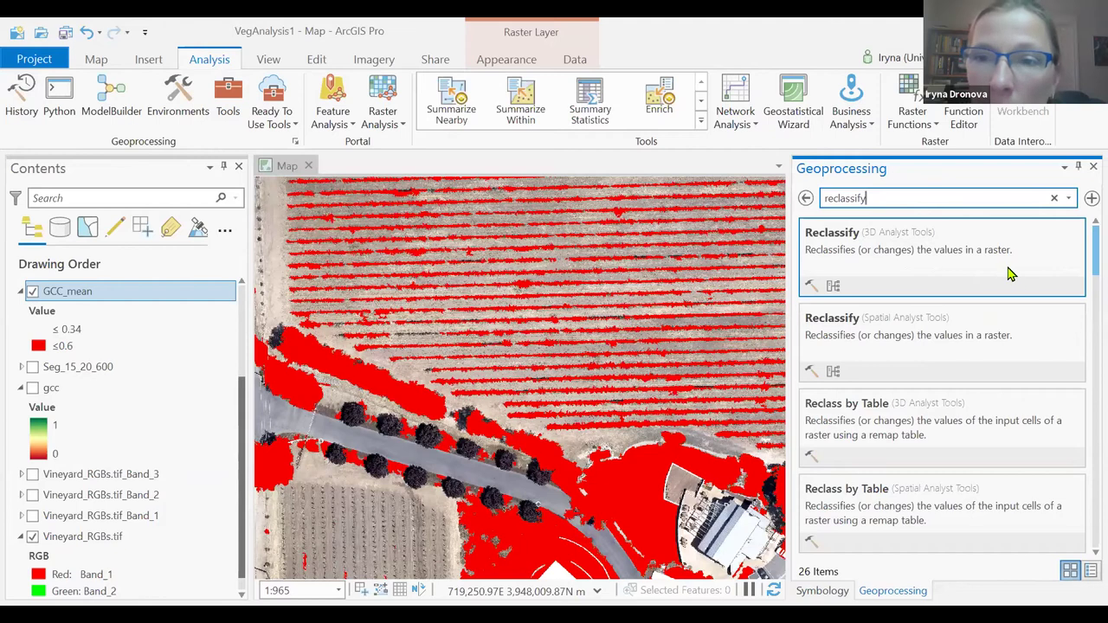
pyautogui.click(857, 347)
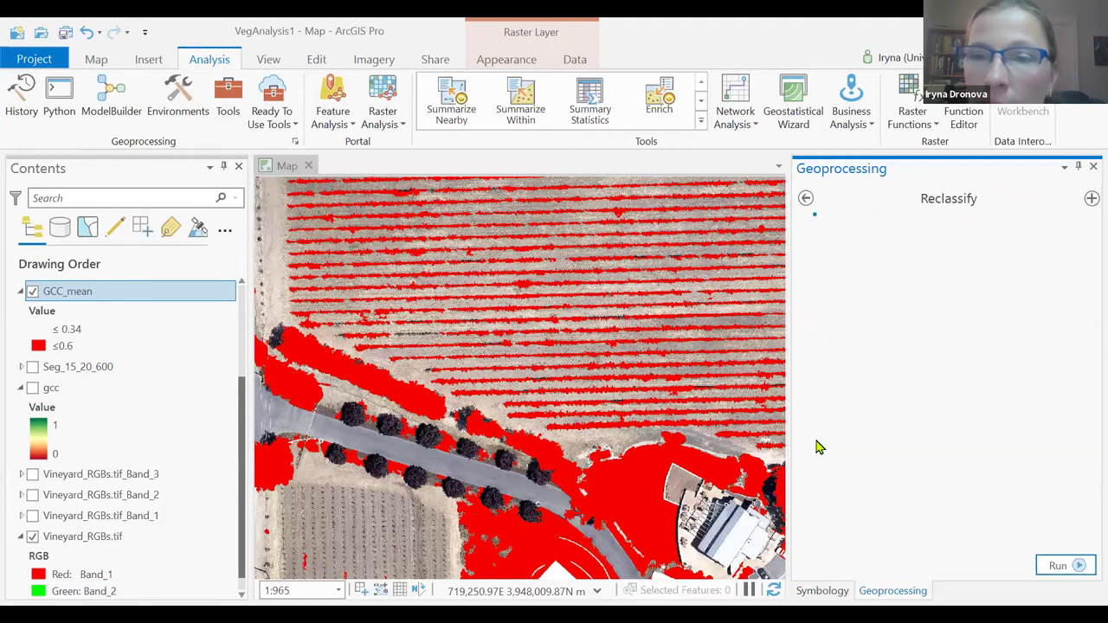
pyautogui.moveTo(788, 455); pyautogui.dragTo(748, 454)
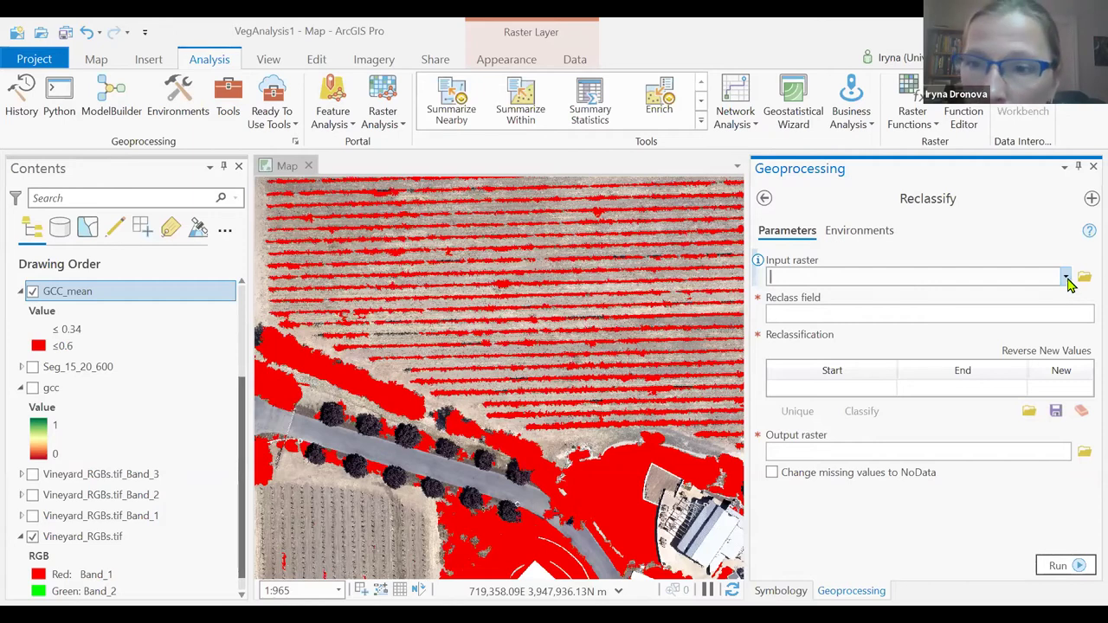
# Step: Set GCC_mean as the Reclassify input raster and name the output raster GCC_Greenfeatures
pyautogui.click(1068, 278)
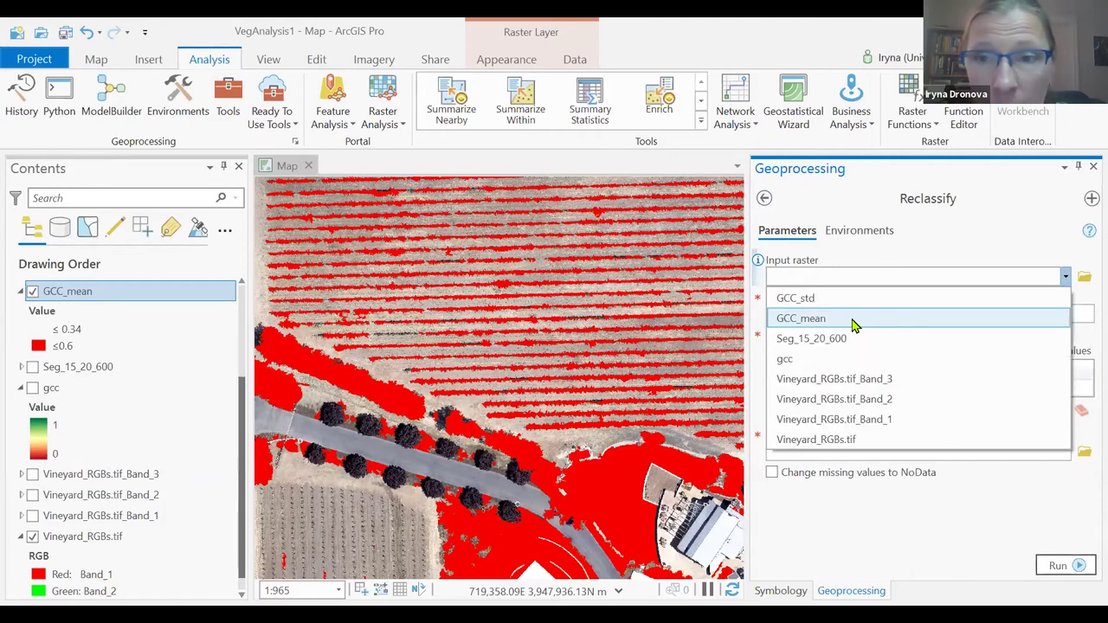
pyautogui.click(852, 320)
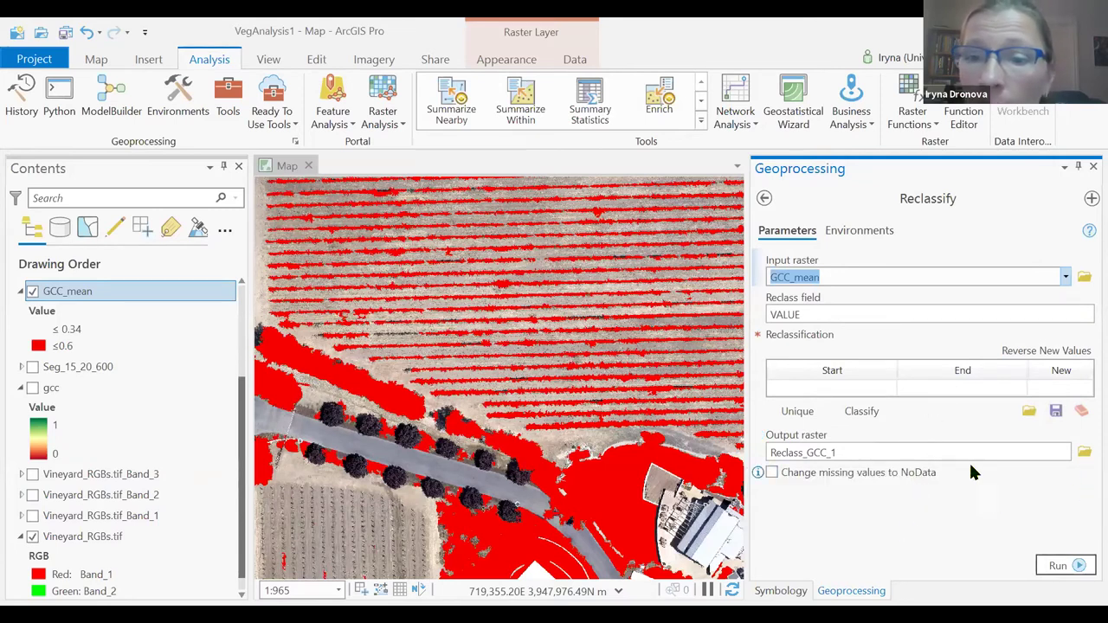
pyautogui.click(1046, 452)
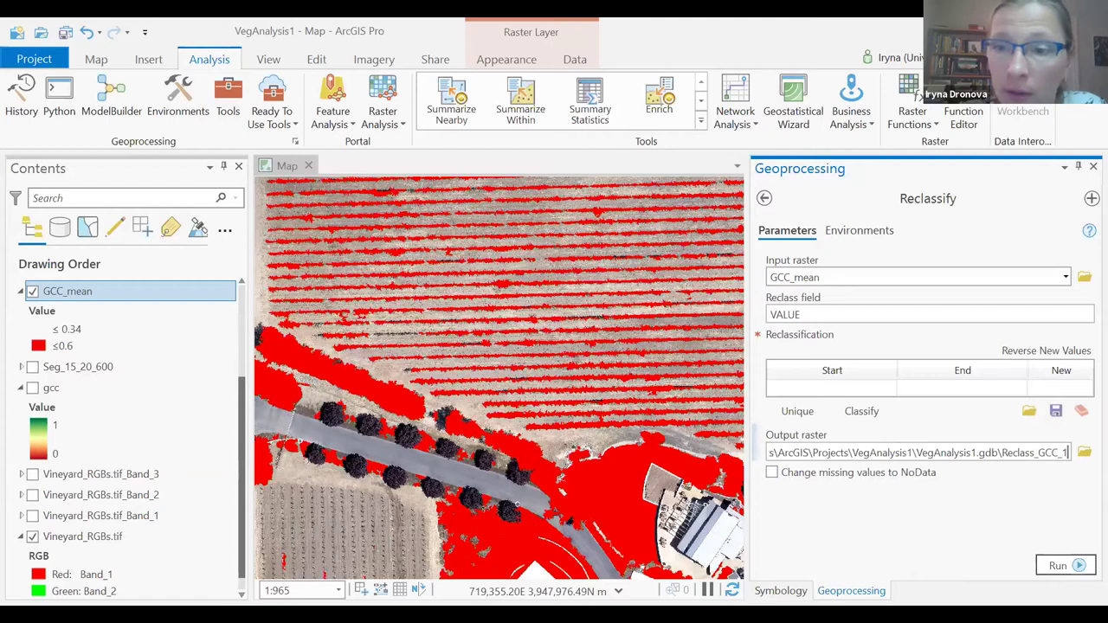
pyautogui.press('BackSpace')
pyautogui.press('BackSpace')
pyautogui.press('BackSpace')
pyautogui.press('BackSpace')
pyautogui.press('BackSpace')
pyautogui.press('BackSpace')
pyautogui.press('BackSpace')
pyautogui.press('BackSpace')
pyautogui.press('BackSpace')
pyautogui.press('BackSpace')
pyautogui.press('BackSpace')
pyautogui.press('BackSpace')
pyautogui.press('BackSpace')
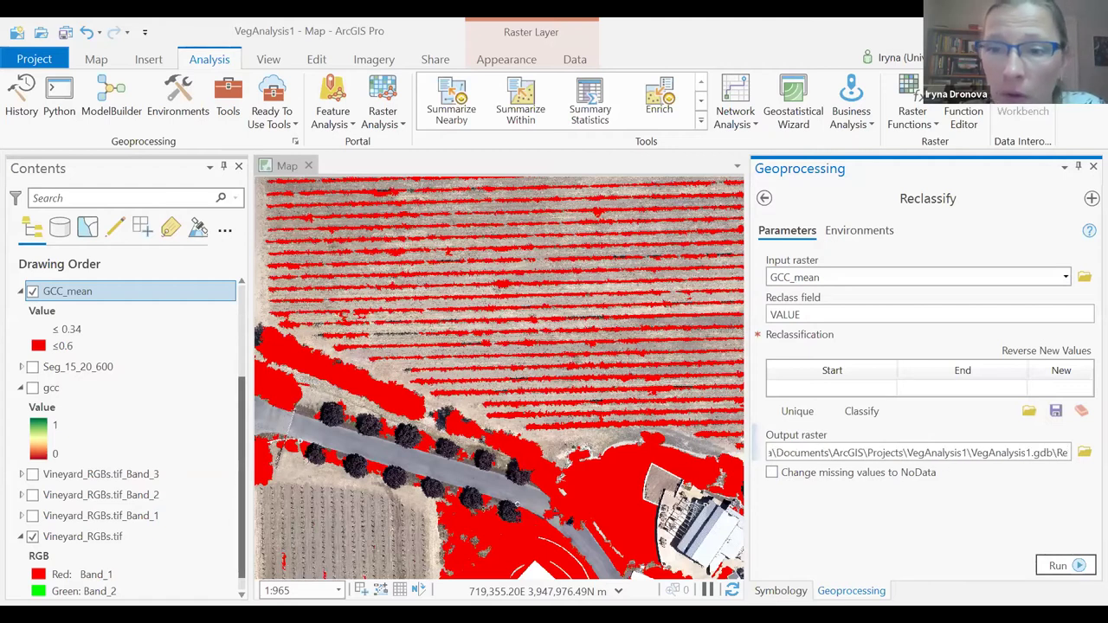
pyautogui.write('GCC_Green')
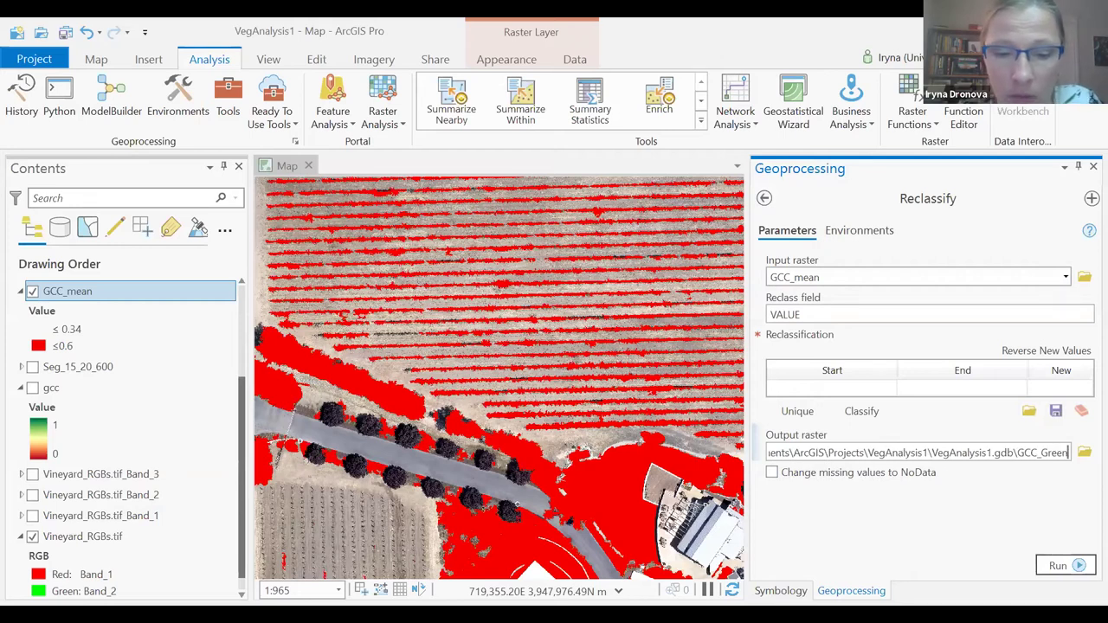
pyautogui.write('features')
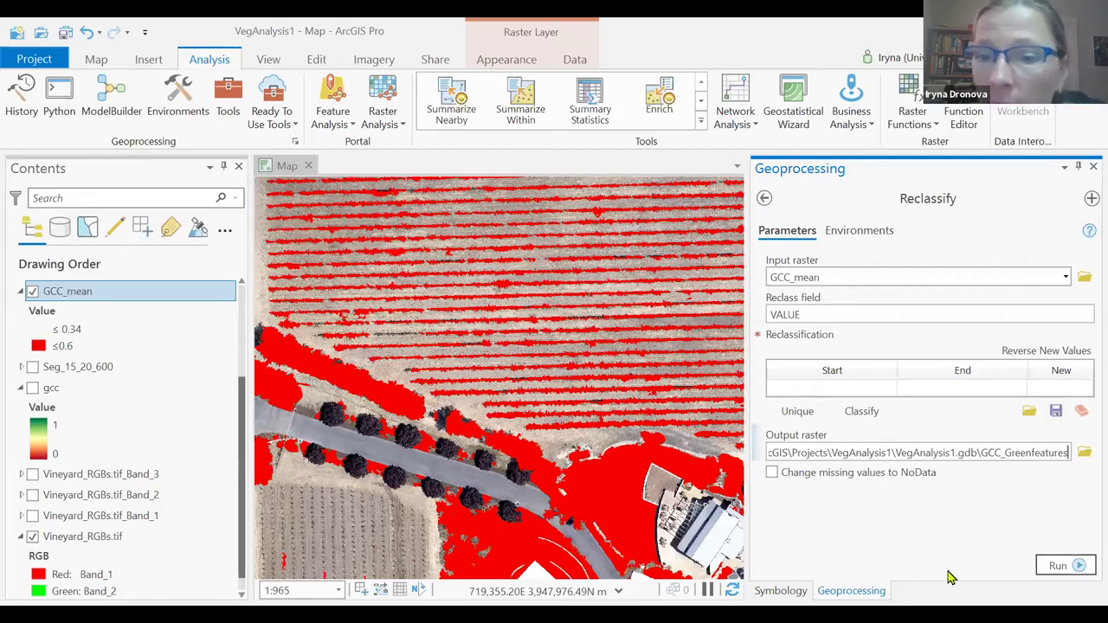
pyautogui.click(909, 528)
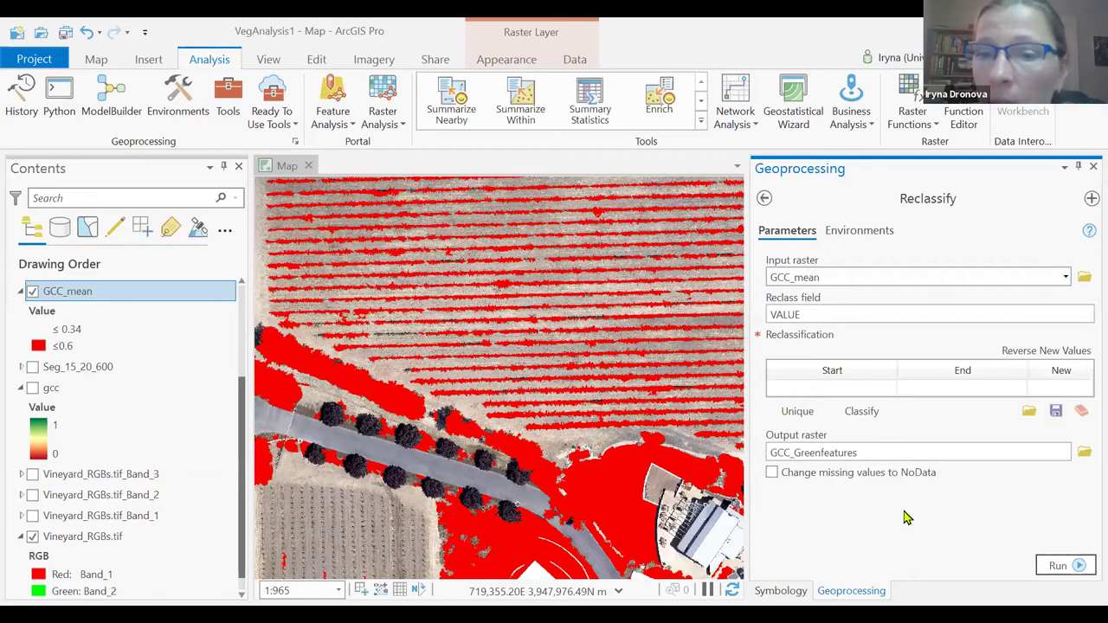
# Step: Define the first reclassification range from 0 to 0.34 with the new value 0
pyautogui.click(859, 393)
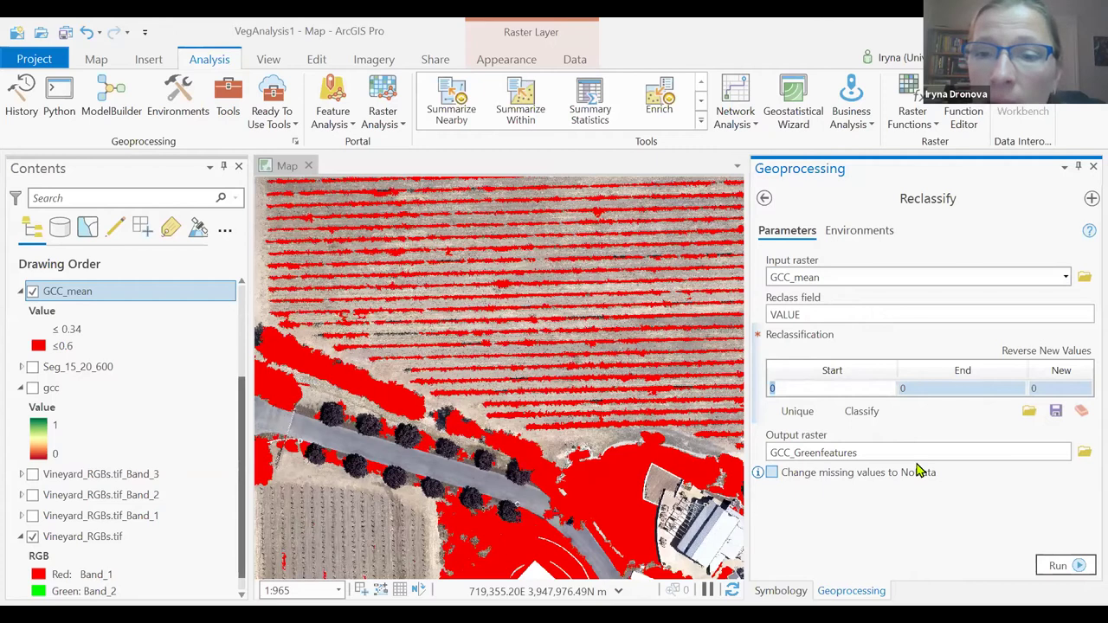
pyautogui.click(929, 391)
pyautogui.click(923, 390)
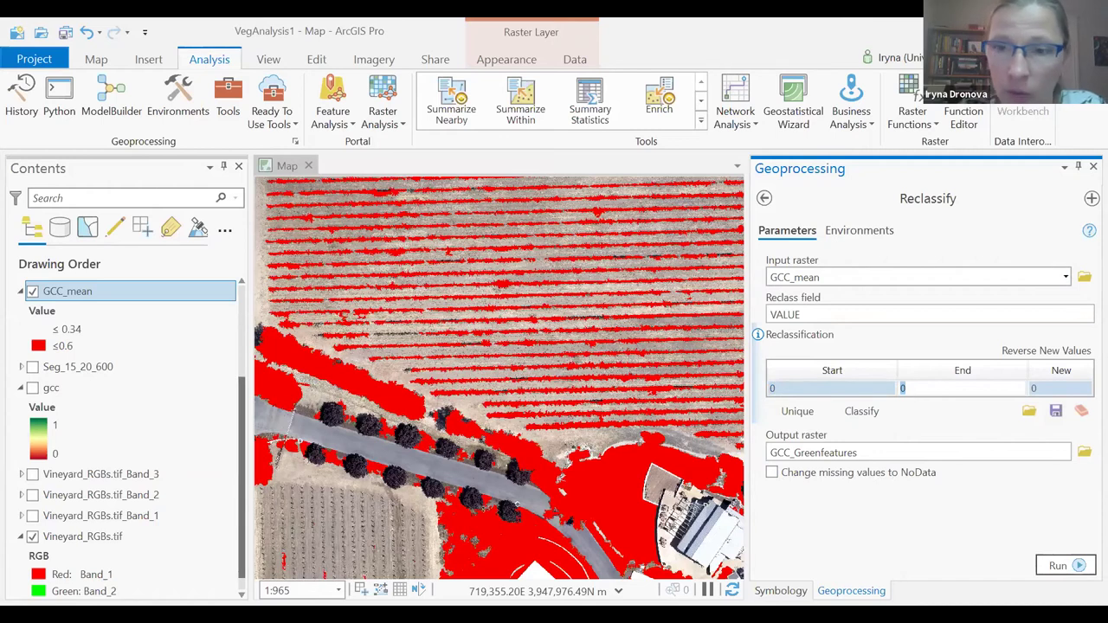
pyautogui.write('0.34')
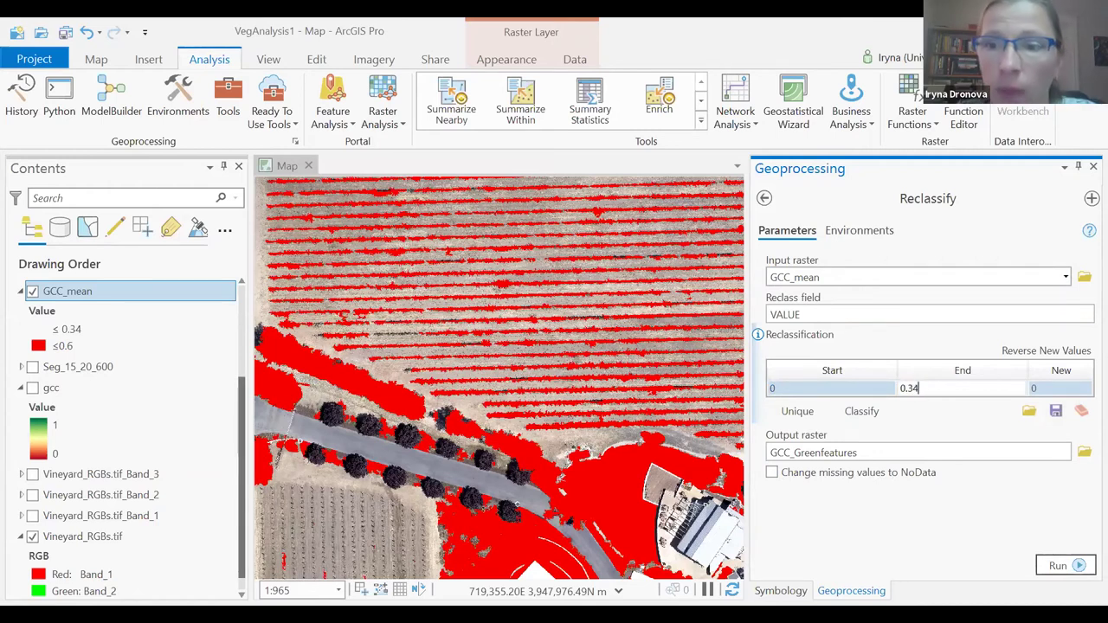
pyautogui.click(1057, 388)
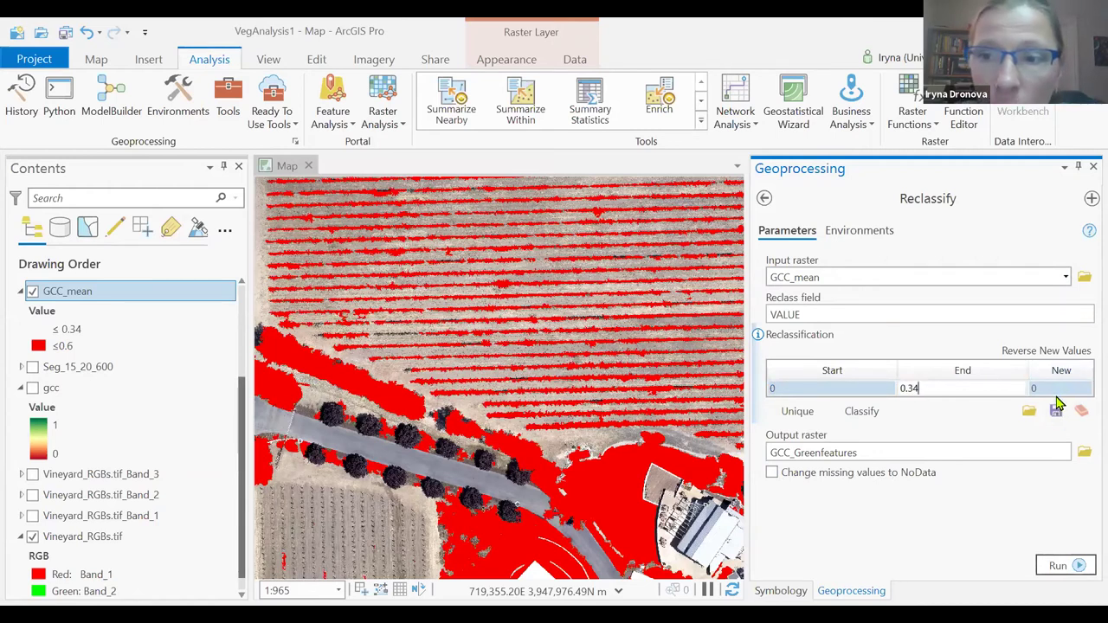
pyautogui.click(988, 390)
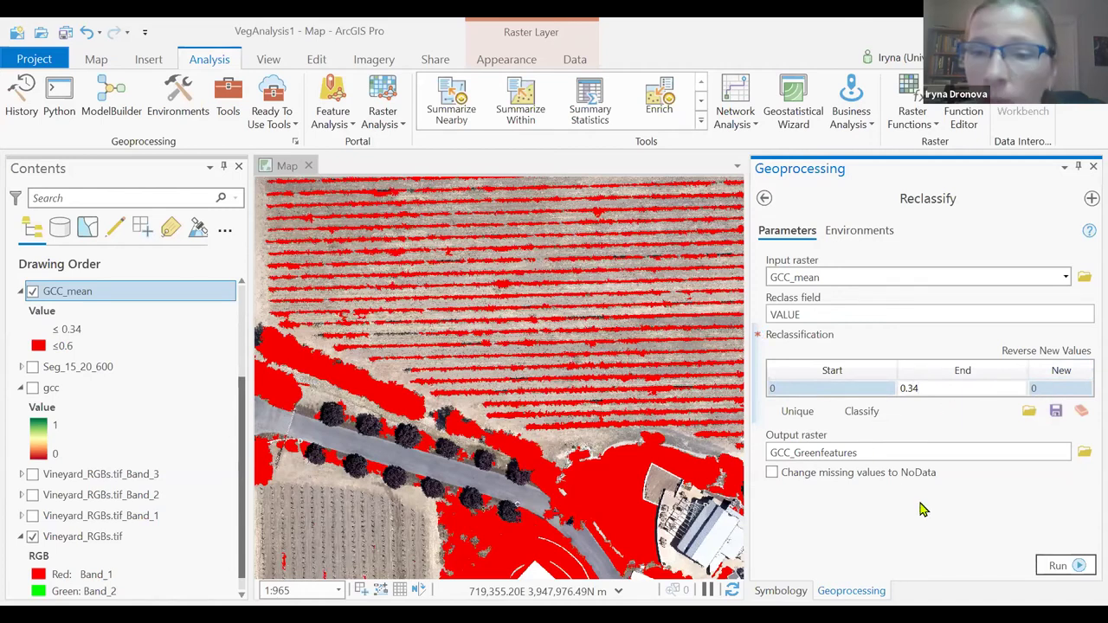
pyautogui.click(1068, 386)
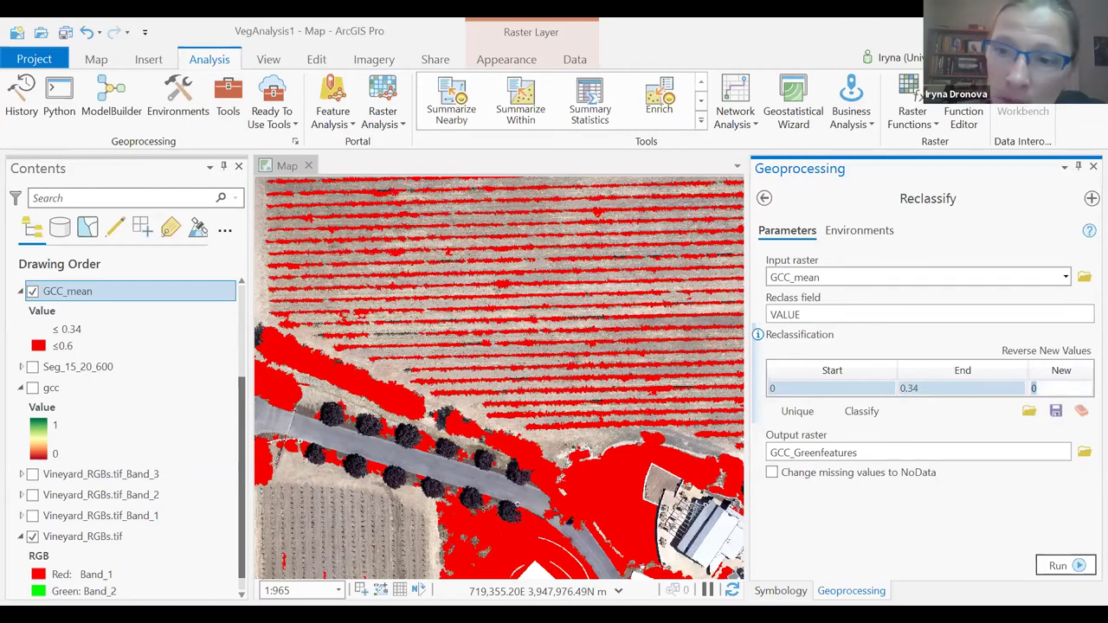
pyautogui.press('Return')
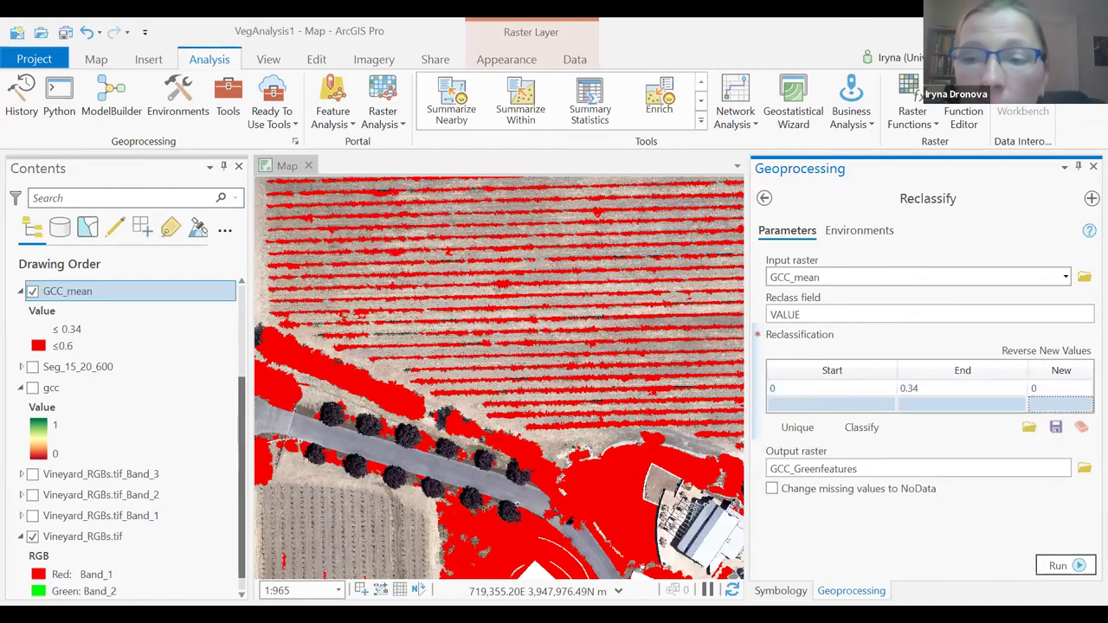
# Step: Define the second reclassification range from 0.34001 to 1 with the new value 1 and run Reclassify
pyautogui.click(851, 400)
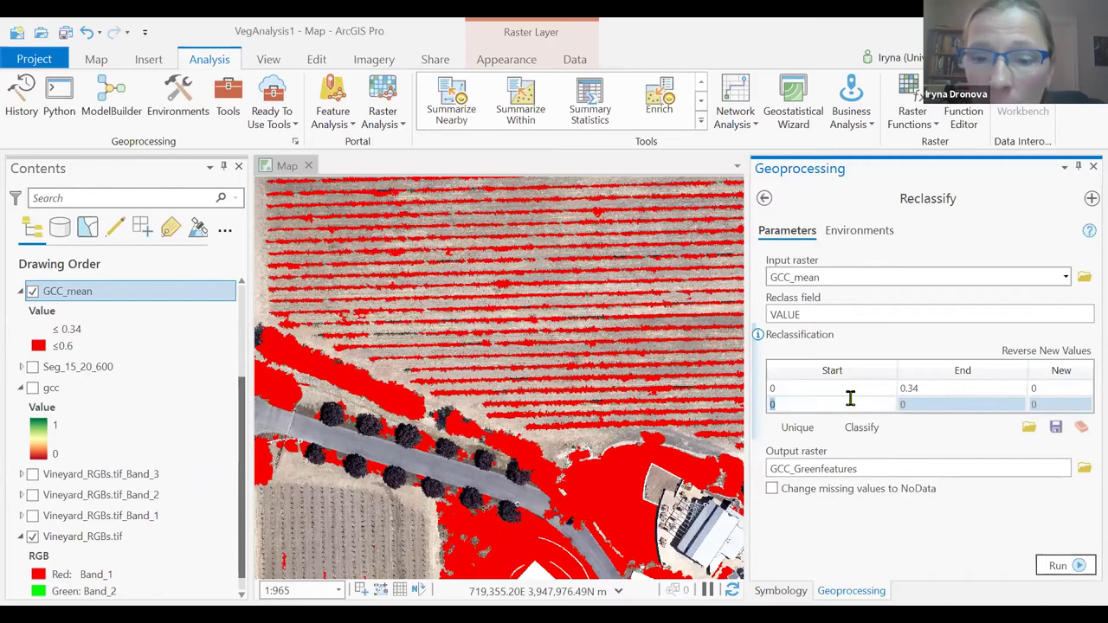
pyautogui.write('0')
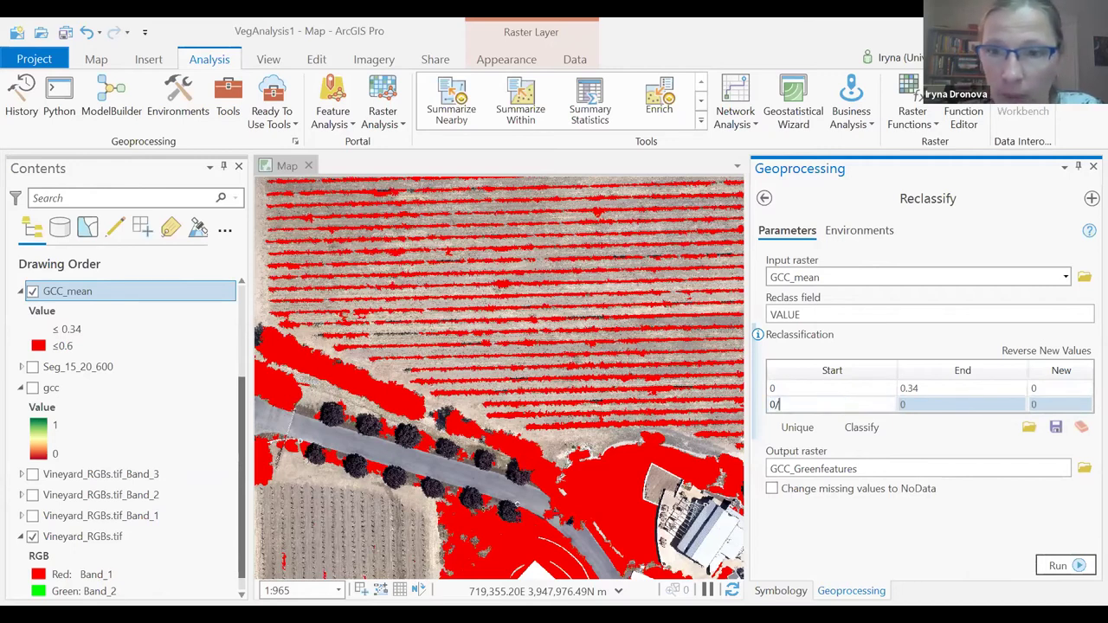
pyautogui.write('.3')
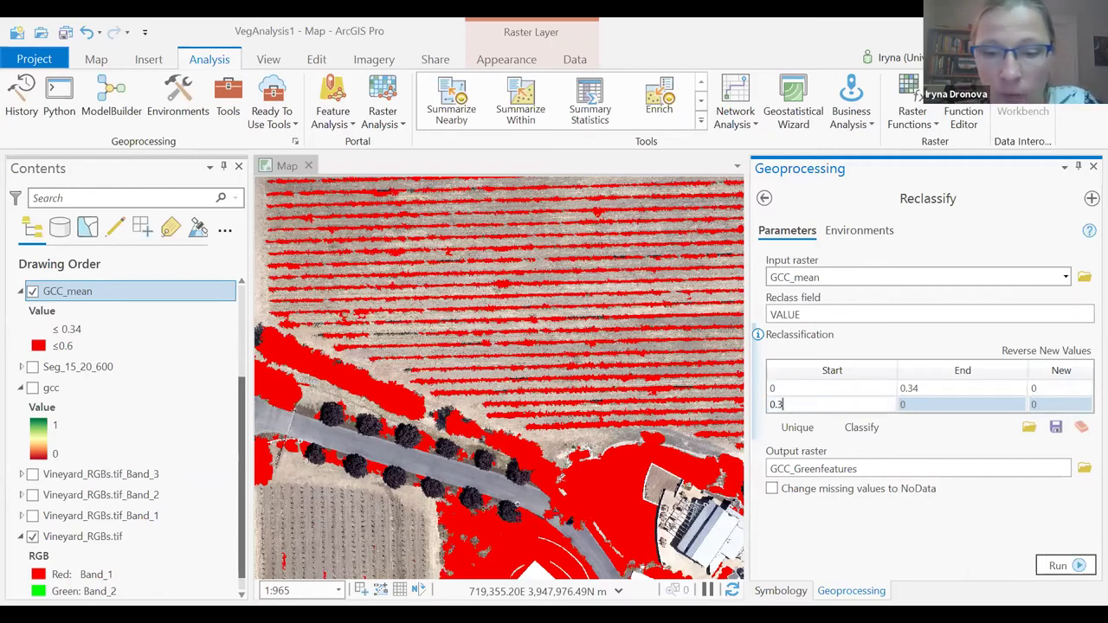
pyautogui.write('4001')
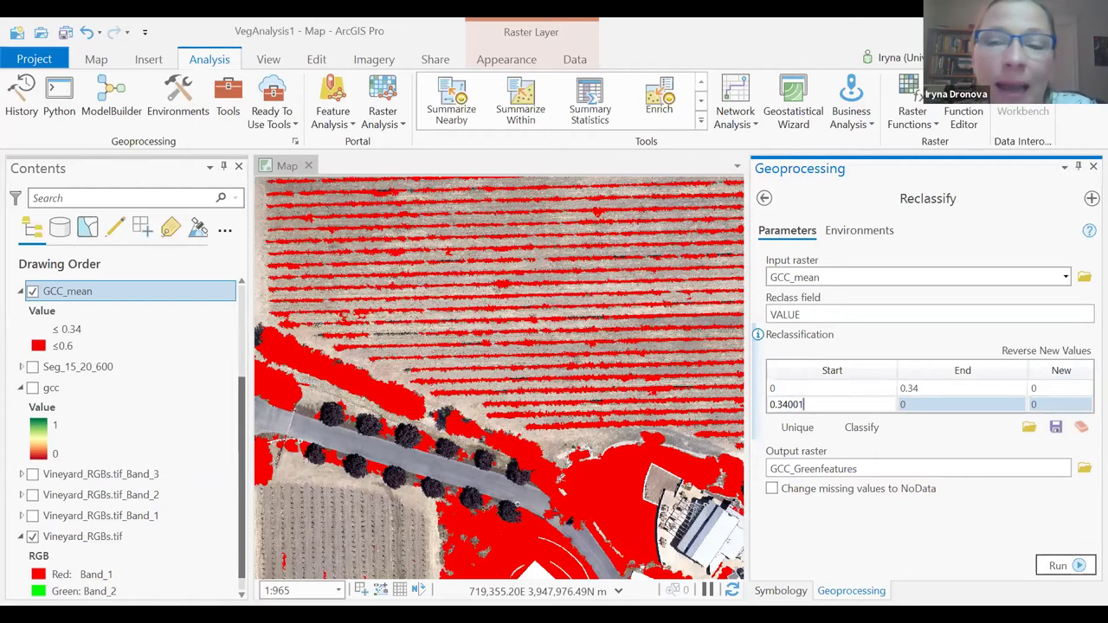
pyautogui.click(921, 407)
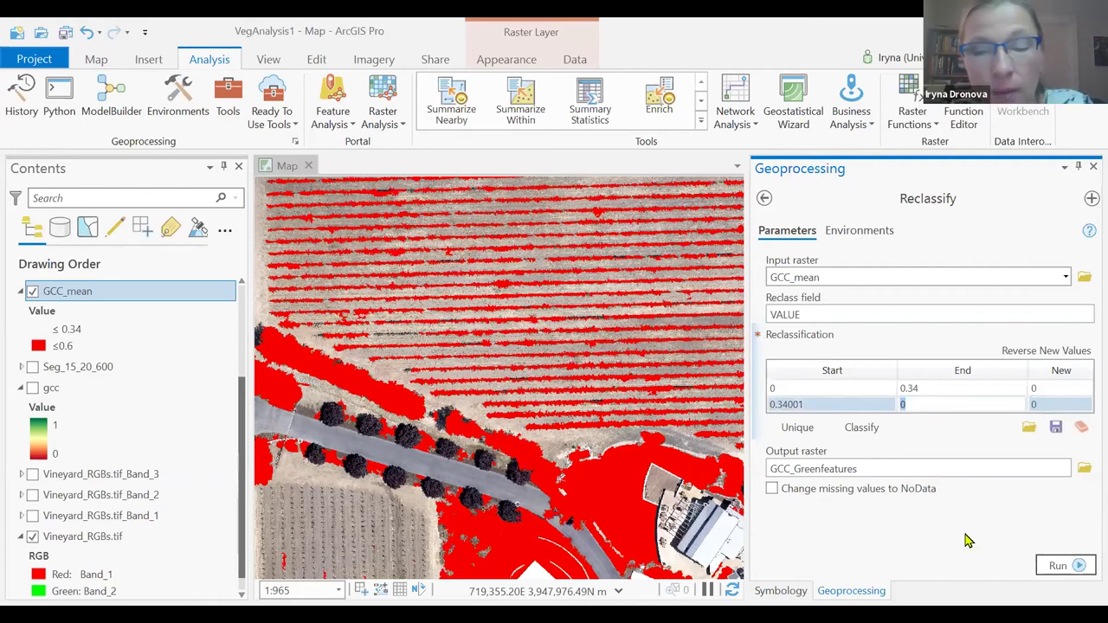
pyautogui.write('1')
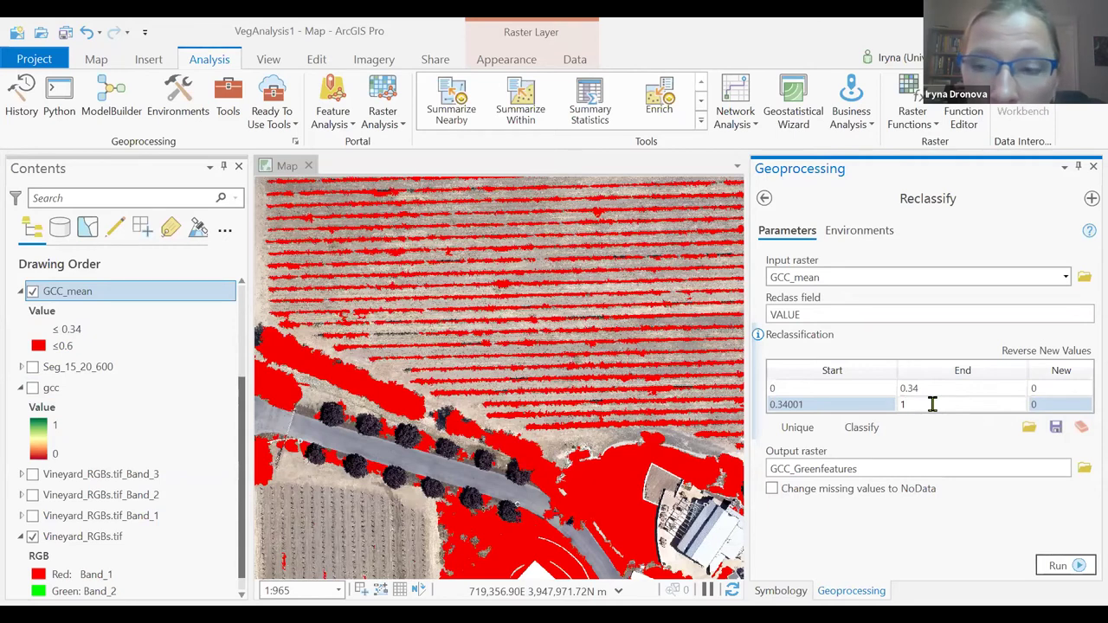
pyautogui.click(1043, 411)
pyautogui.click(1043, 411)
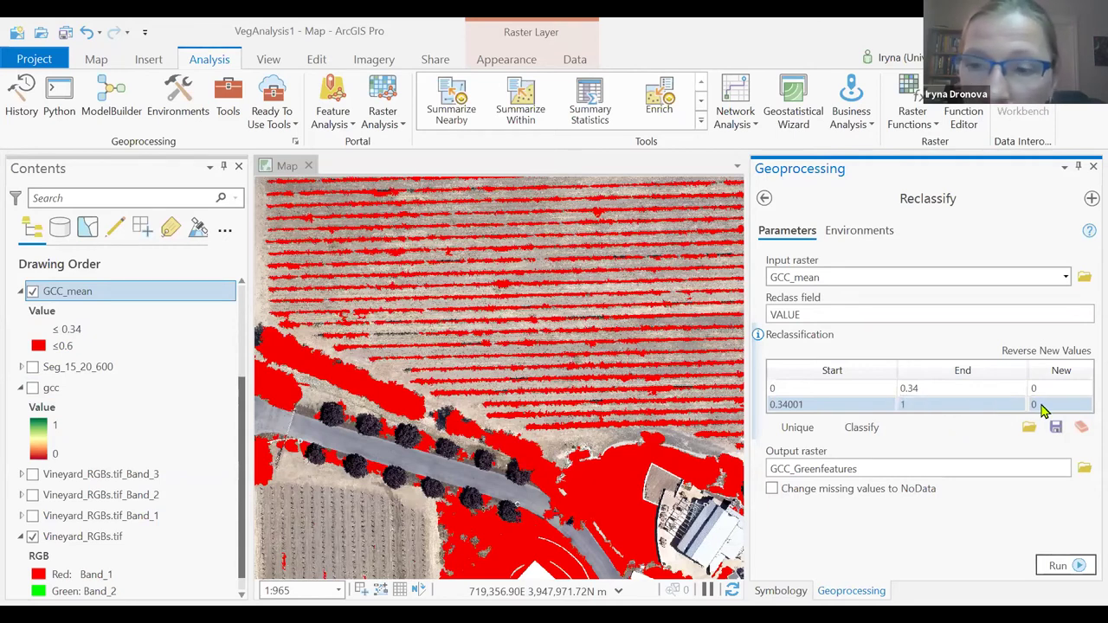
pyautogui.click(1036, 402)
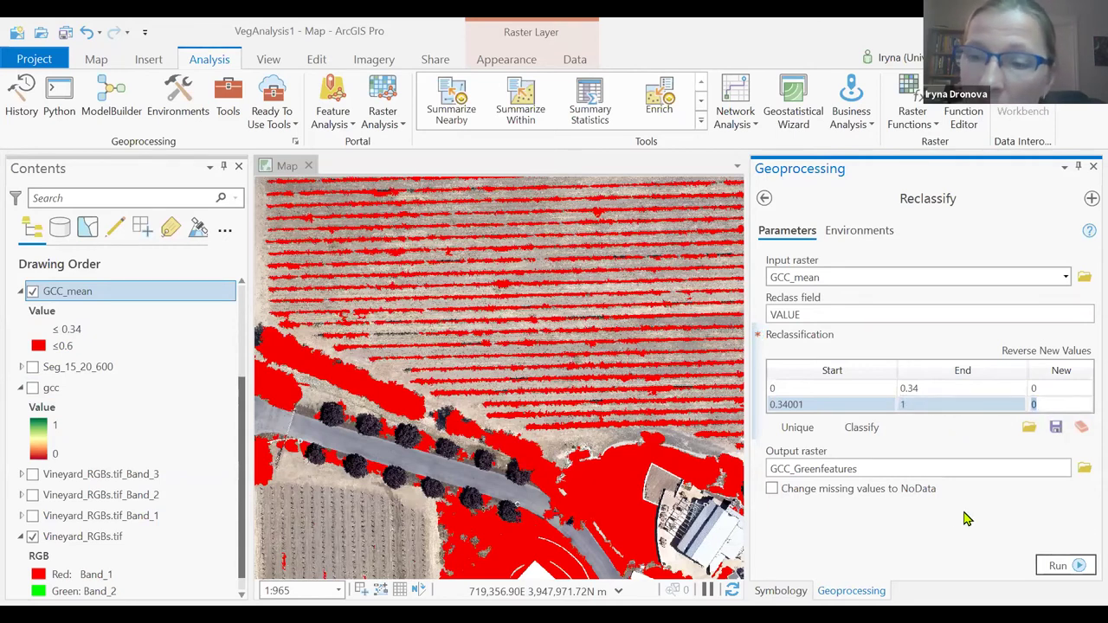
pyautogui.write('1')
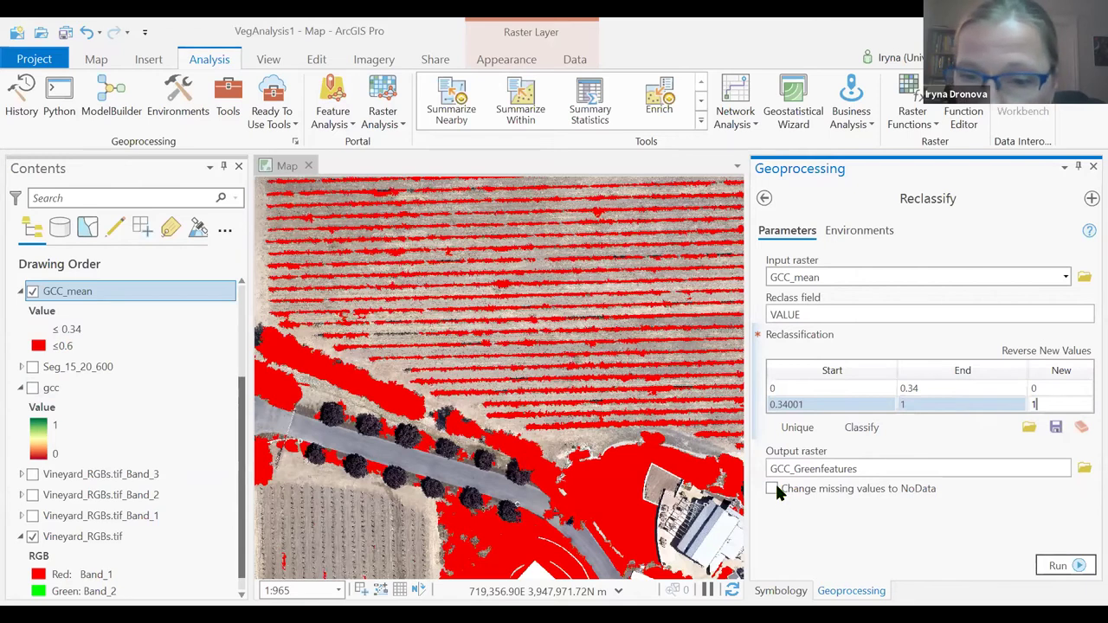
pyautogui.press('Return')
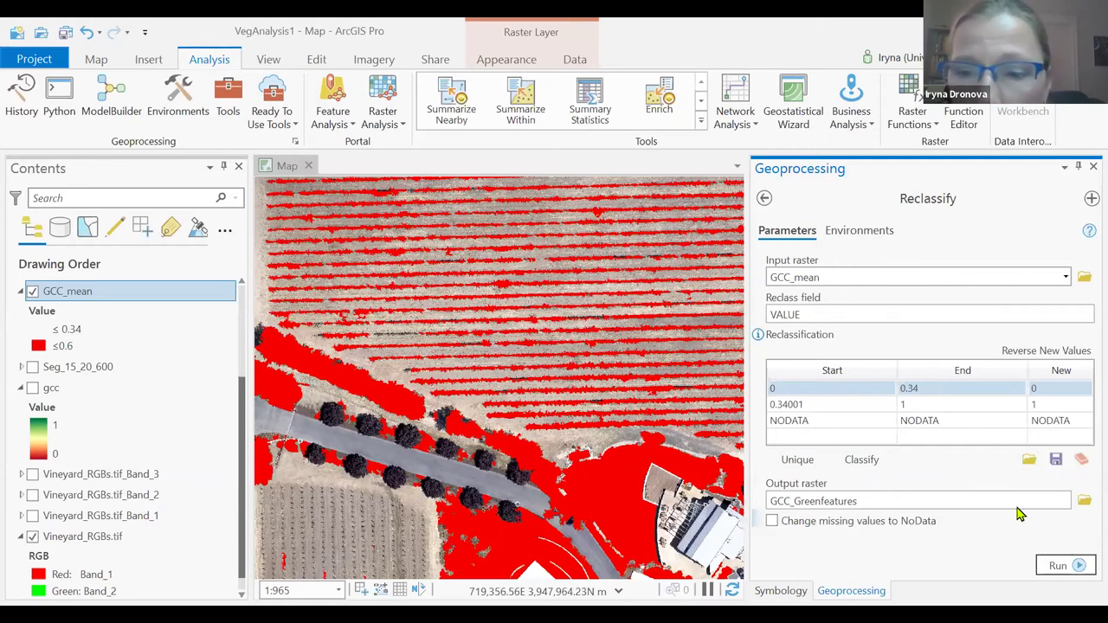
pyautogui.click(1058, 568)
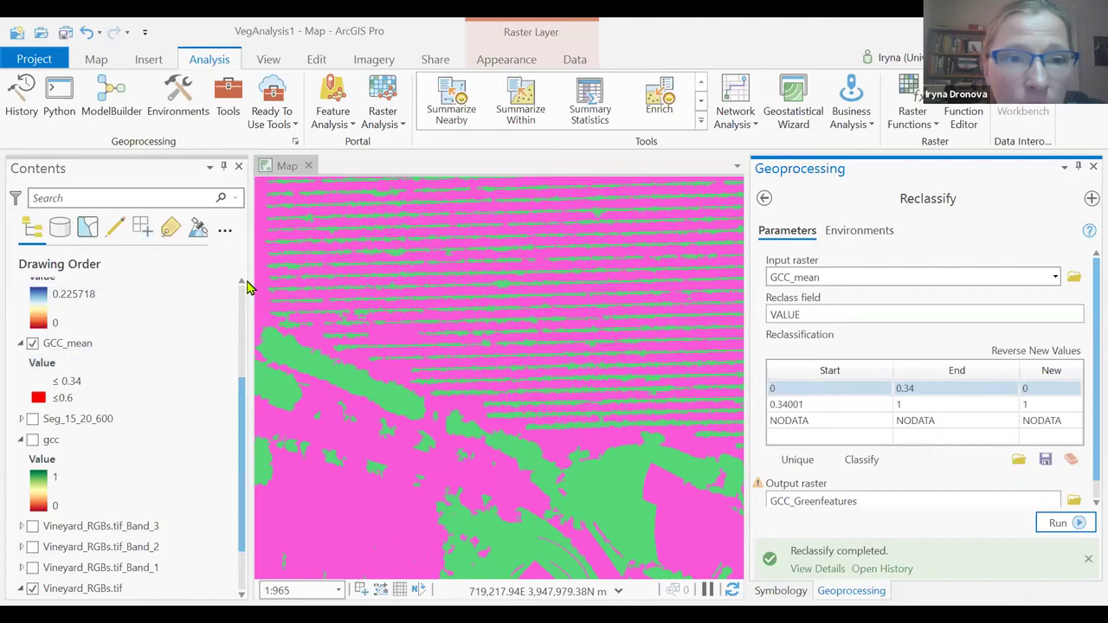
# Step: Shrink the Reclassify pane to give the new GCC_Greenfeatures raster more map space, and save the project
pyautogui.scroll(4, 218, 422)
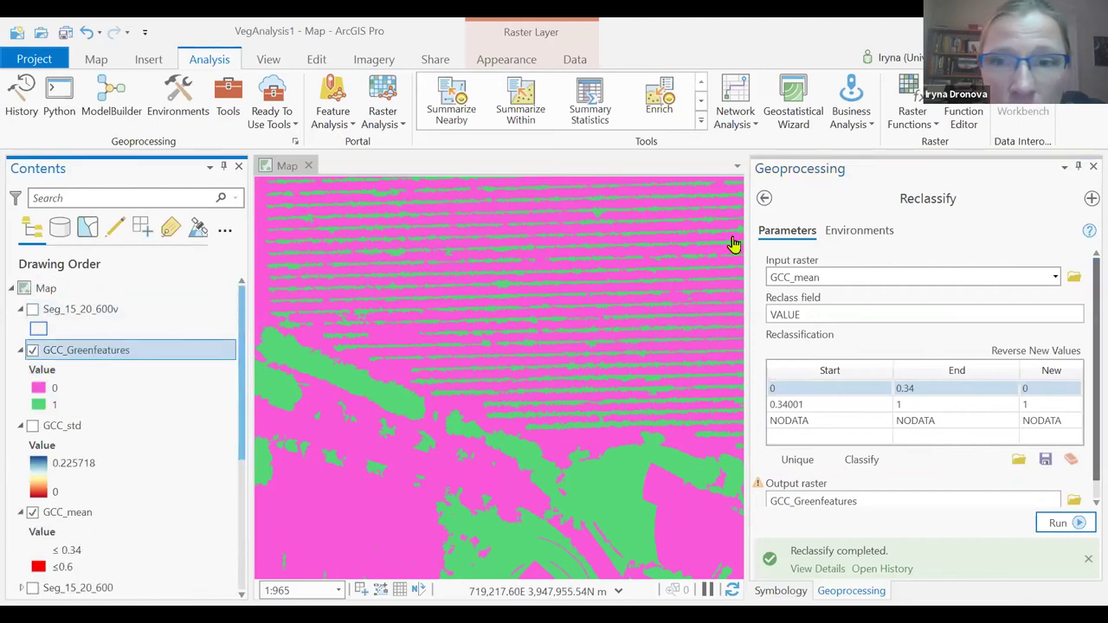
pyautogui.moveTo(872, 218); pyautogui.dragTo(1026, 224)
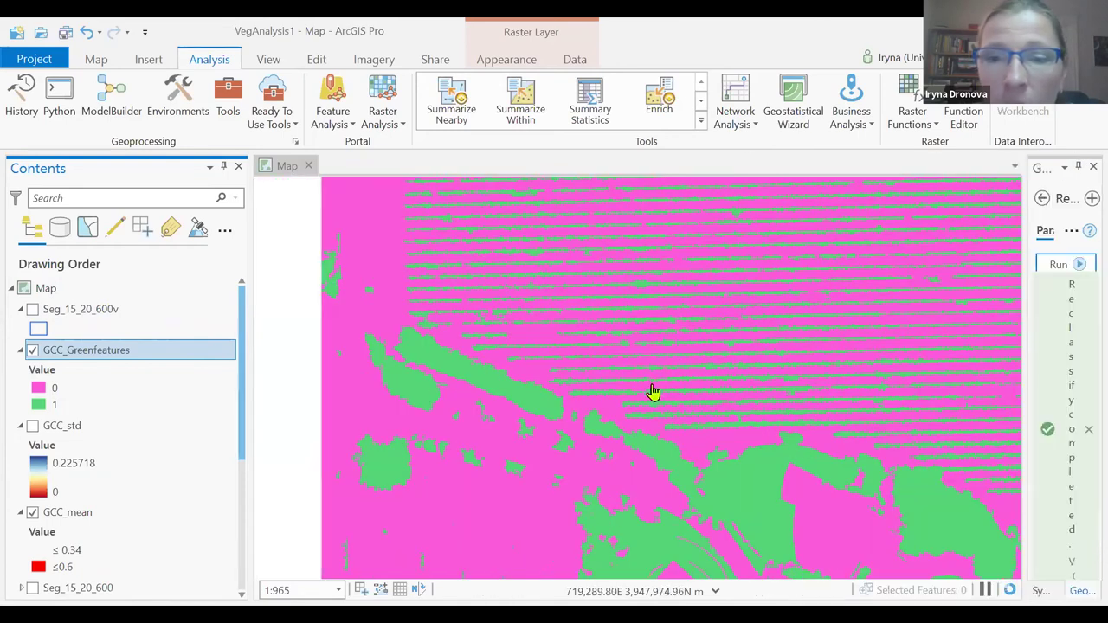
pyautogui.scroll(-1, 922, 453)
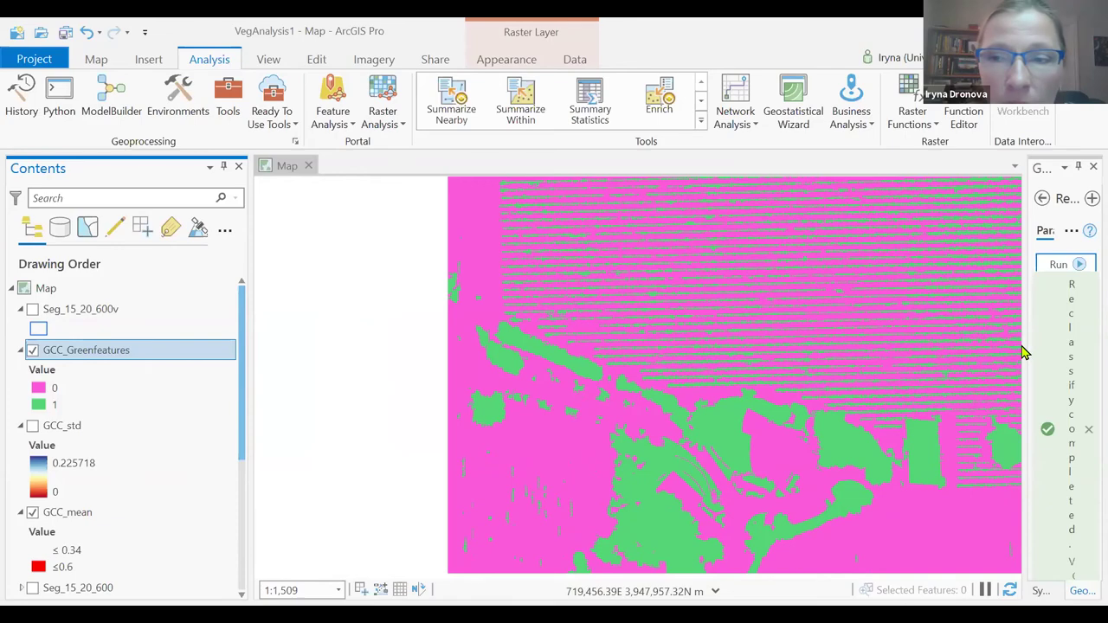
pyautogui.moveTo(1032, 355)
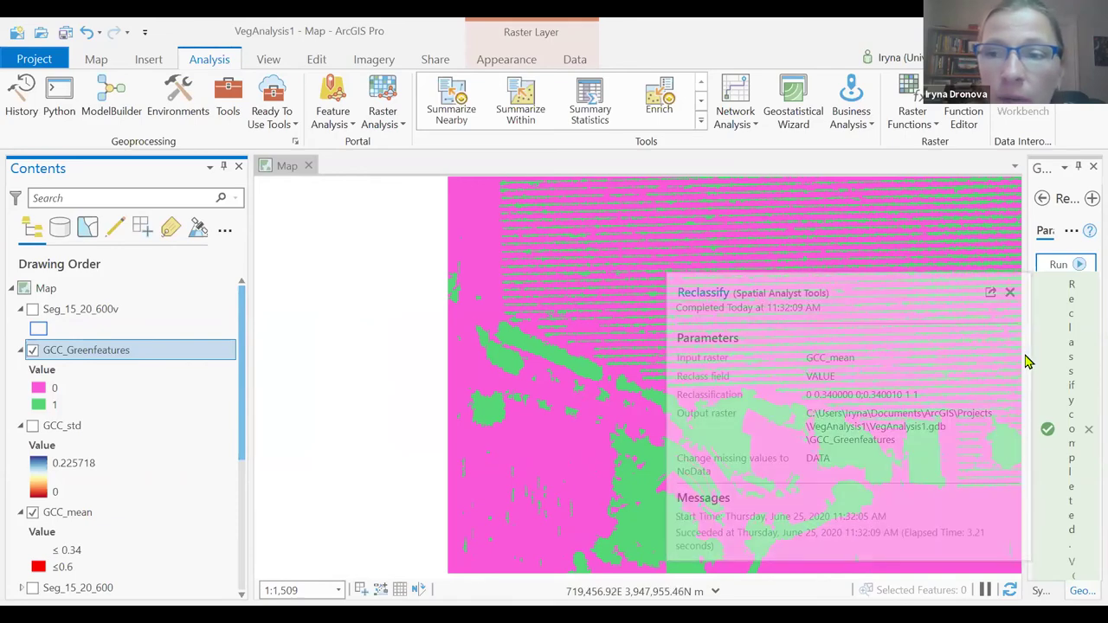
pyautogui.moveTo(942, 192); pyautogui.dragTo(920, 199)
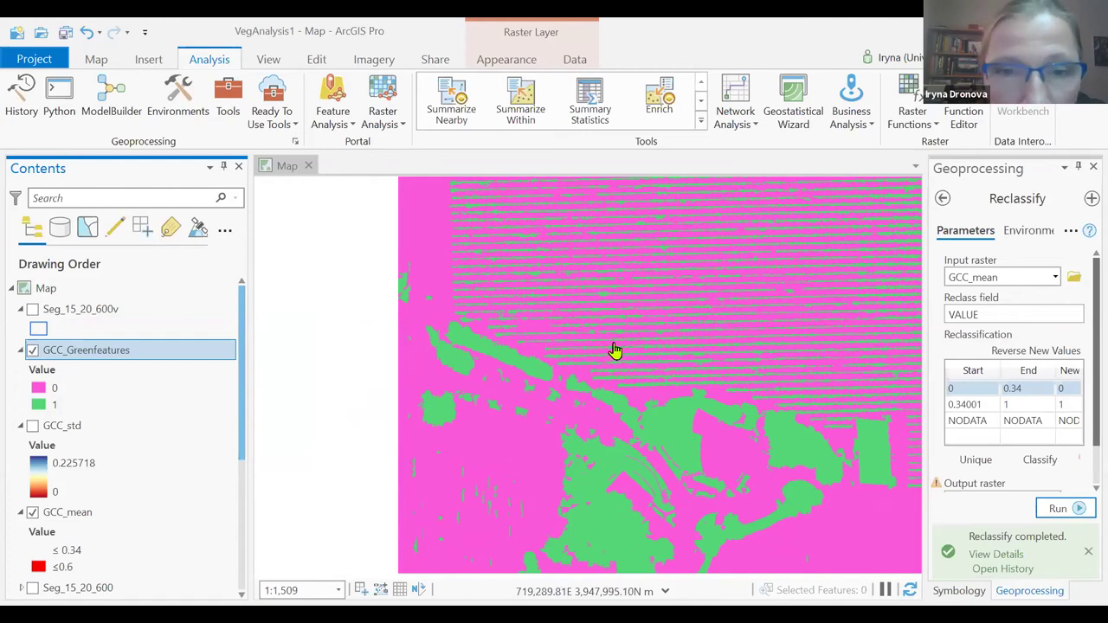
pyautogui.click(65, 34)
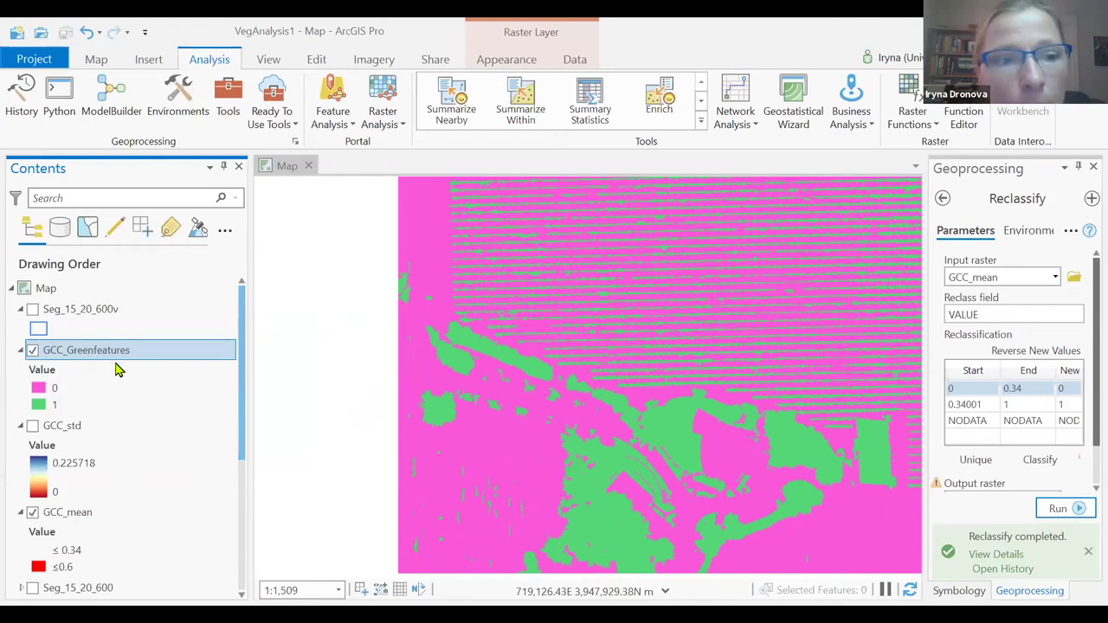
# Step: Fit the map view to the full extent of GCC_Greenfeatures and widen the Reclassify pane slightly
pyautogui.rightClick(130, 385)
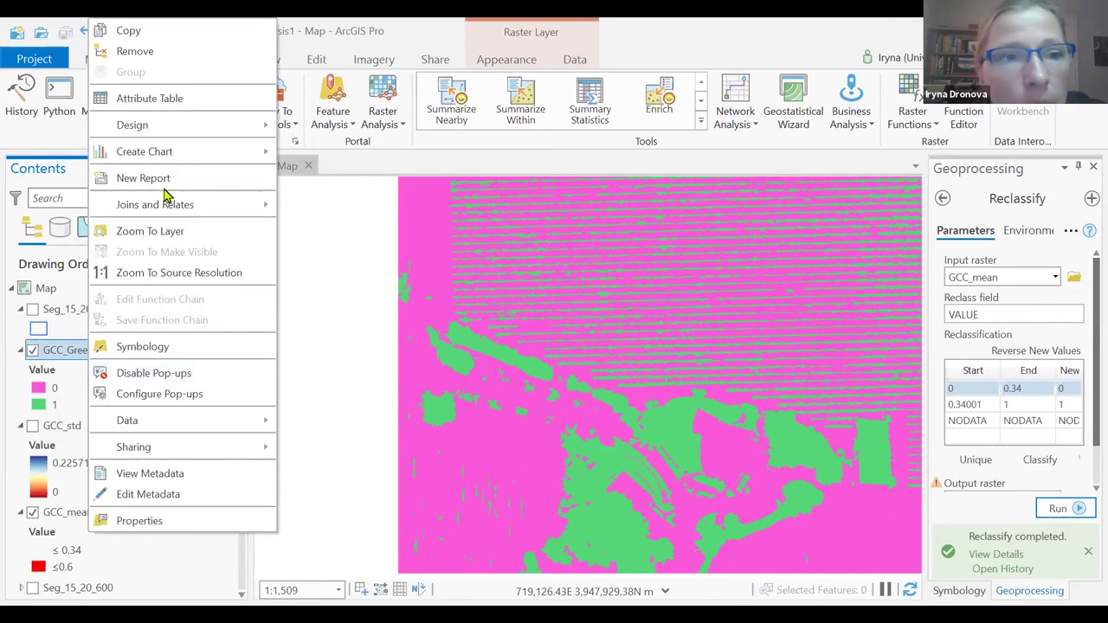
pyautogui.click(192, 232)
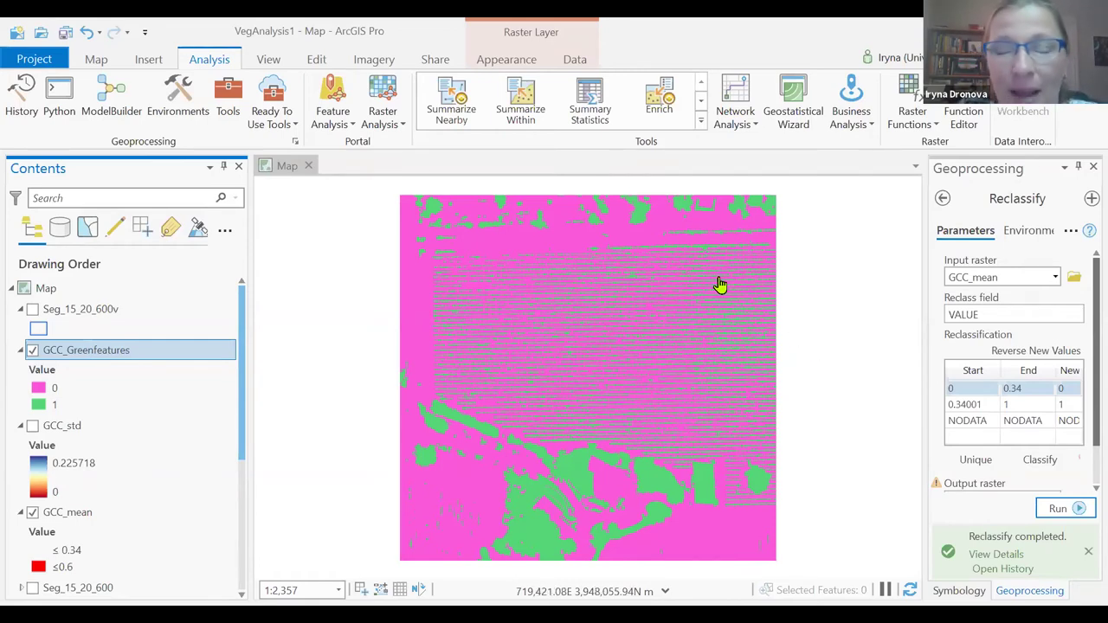
pyautogui.moveTo(894, 380); pyautogui.dragTo(847, 368)
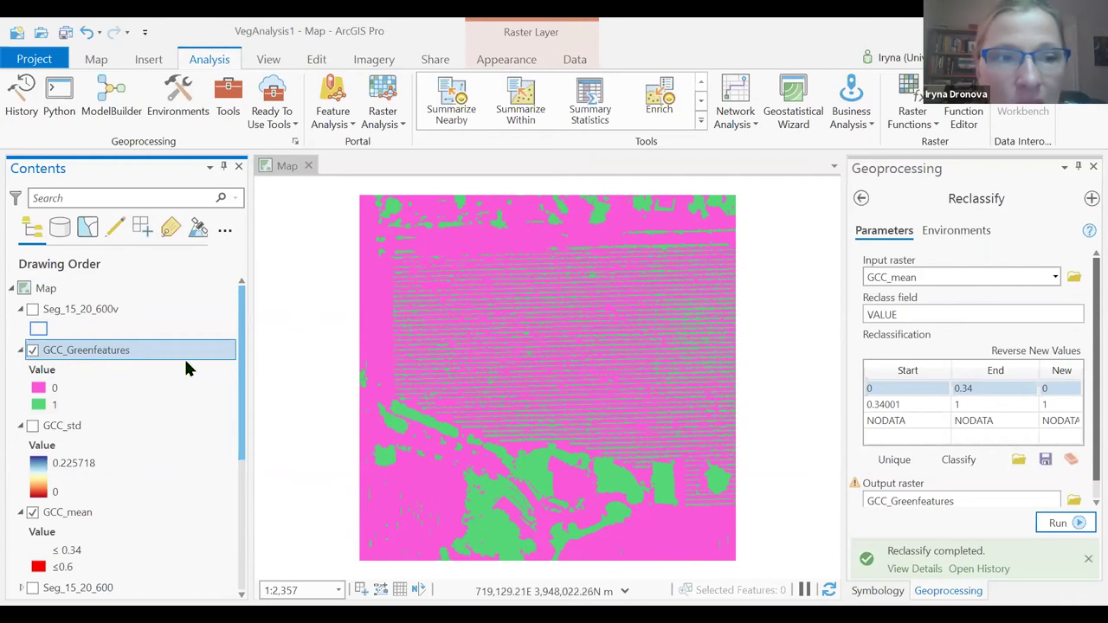
# Step: Hide GCC_Greenfeatures and collapse the legends of Seg_15_20_600v, GCC_Greenfeatures, GCC_std, GCC_mean and gcc
pyautogui.click(33, 351)
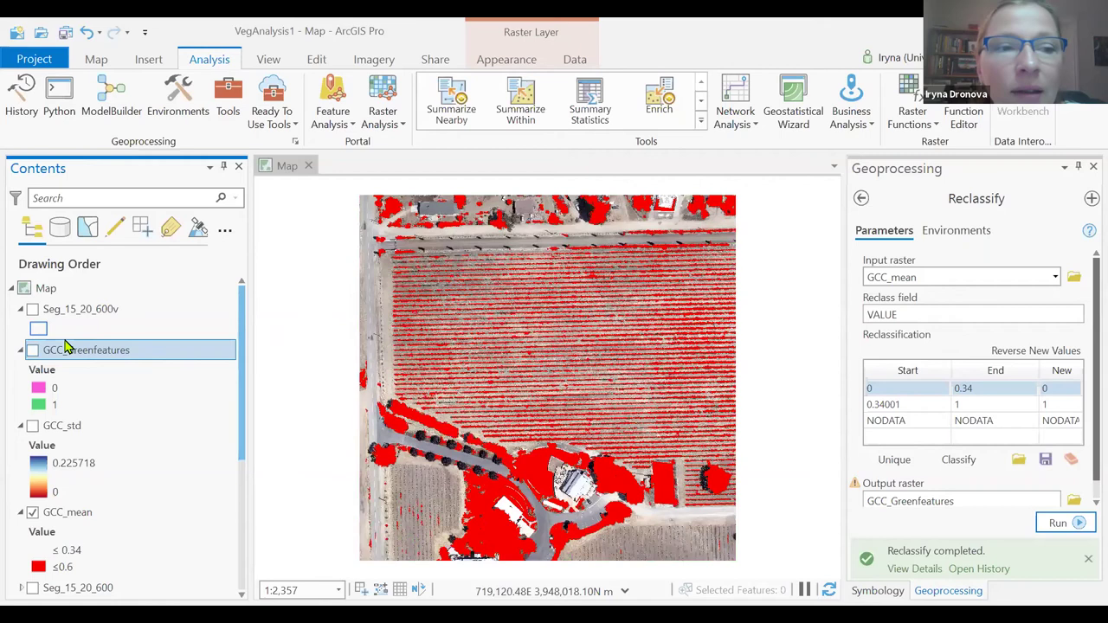
pyautogui.moveTo(242, 327); pyautogui.dragTo(267, 292)
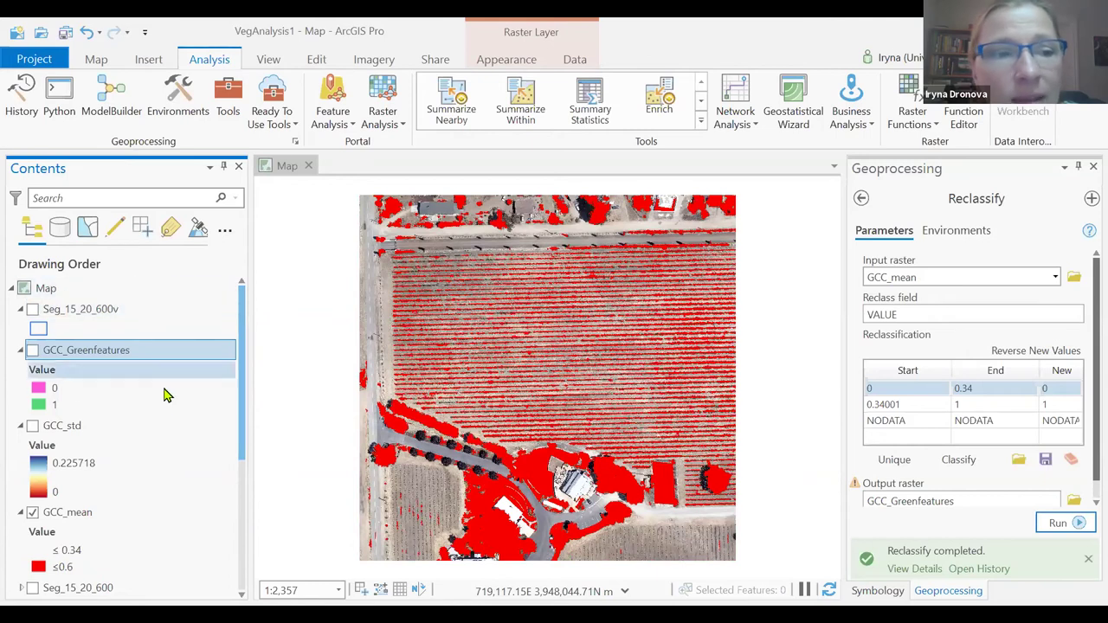
pyautogui.scroll(-3, 224, 420)
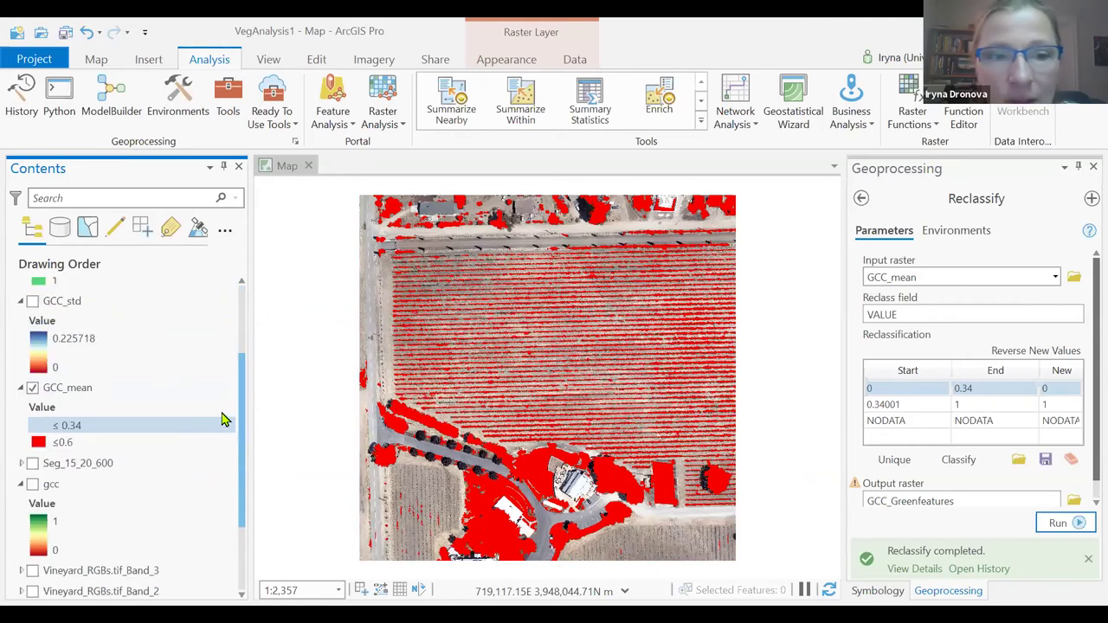
pyautogui.moveTo(241, 433); pyautogui.dragTo(246, 488)
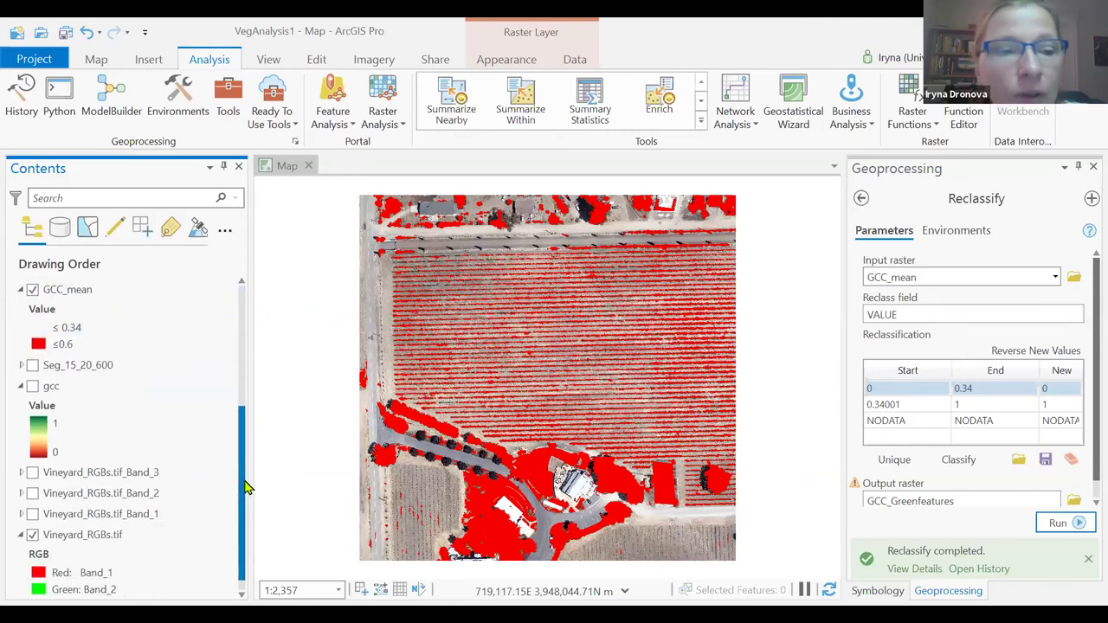
pyautogui.moveTo(253, 450); pyautogui.dragTo(240, 321)
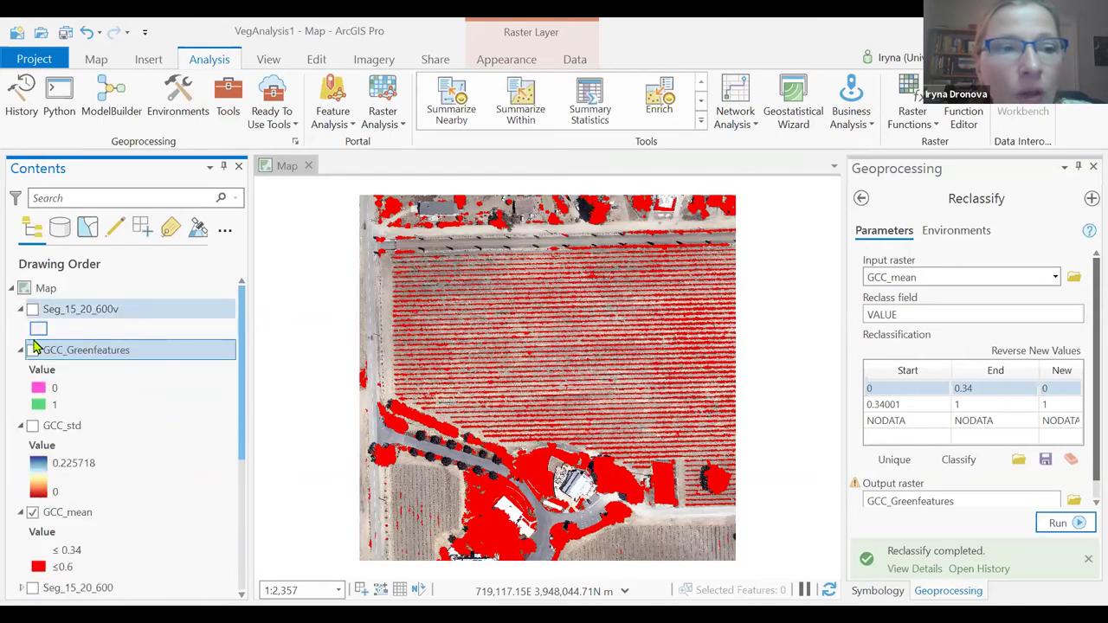
pyautogui.click(22, 310)
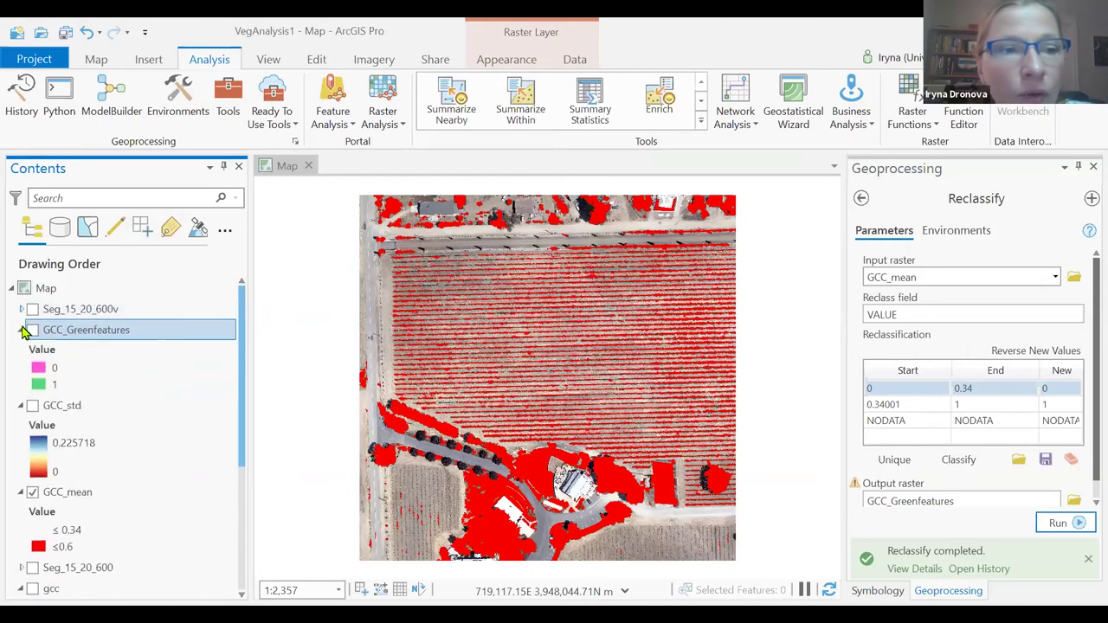
pyautogui.click(22, 330)
pyautogui.click(21, 351)
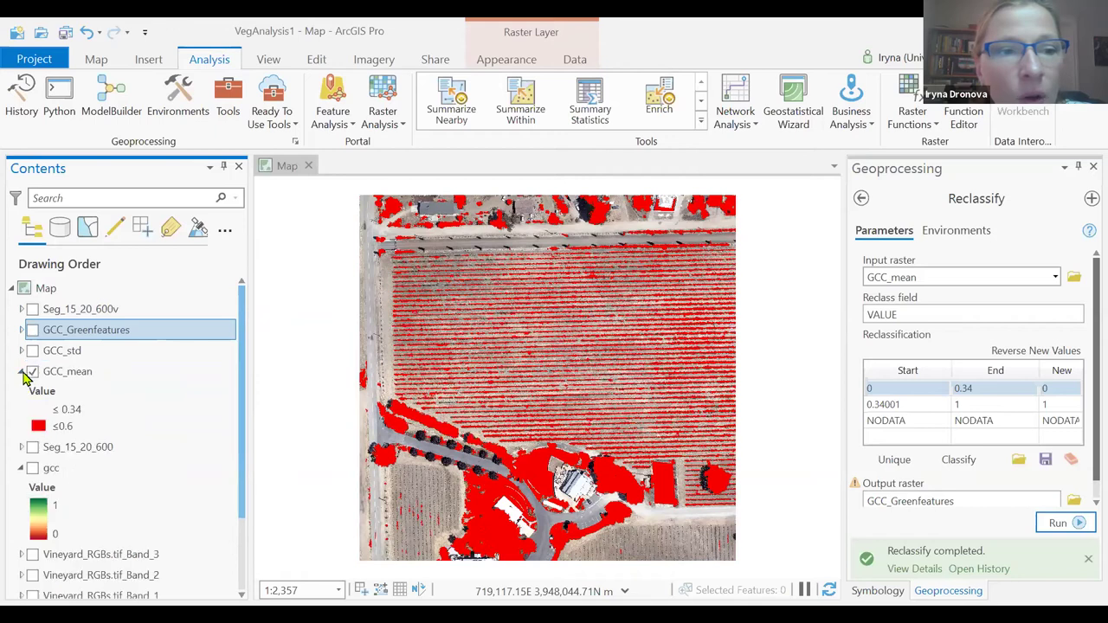
pyautogui.click(22, 372)
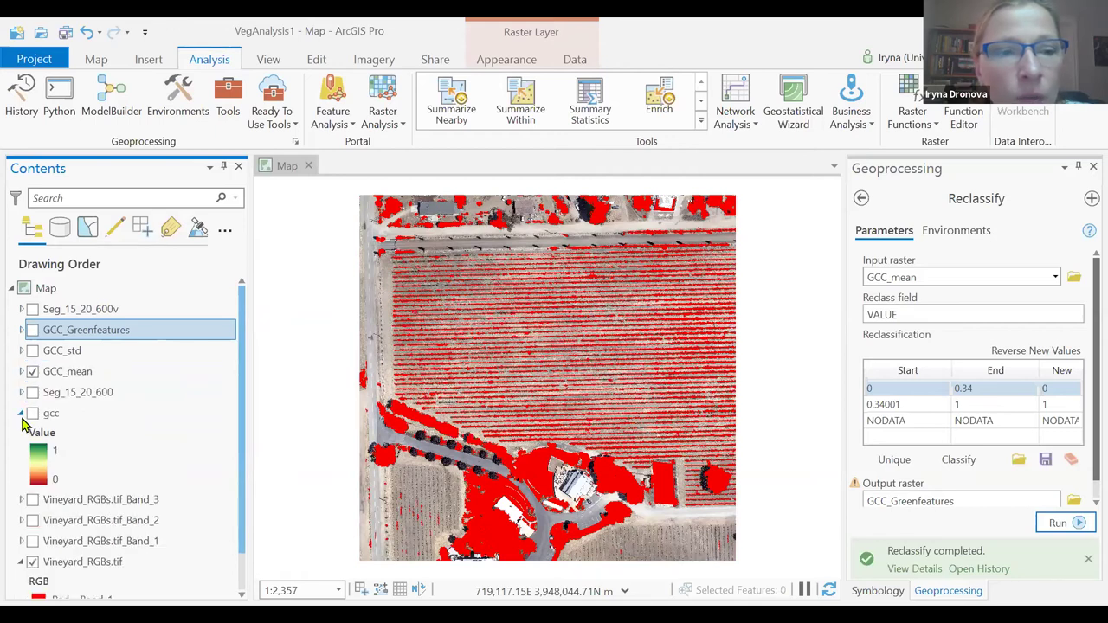
pyautogui.click(22, 413)
# Step: Remove all layers above Vineyard_RGBs.tif from the map, from Seg_15_20_600v through Vineyard_RGBs.tif_Band_1
pyautogui.keyDown('ctrl'); pyautogui.click(80, 313); pyautogui.keyUp('ctrl')
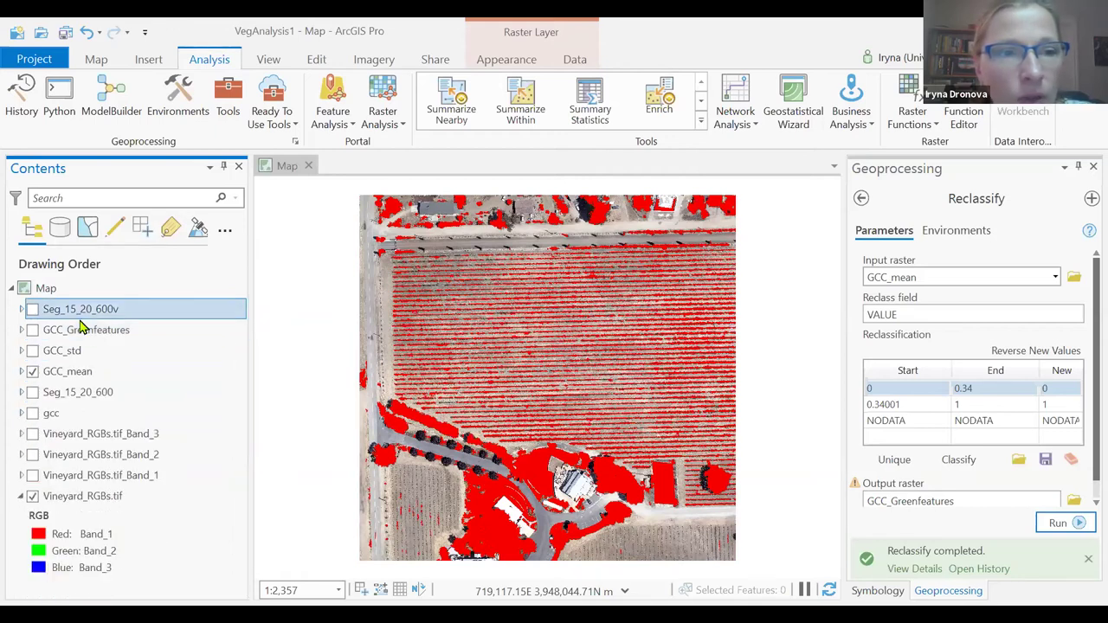
pyautogui.keyDown('ctrl'); pyautogui.click(78, 351); pyautogui.keyUp('ctrl')
pyautogui.keyDown('ctrl'); pyautogui.click(80, 372); pyautogui.keyUp('ctrl')
pyautogui.keyDown('ctrl'); pyautogui.click(79, 393); pyautogui.keyUp('ctrl')
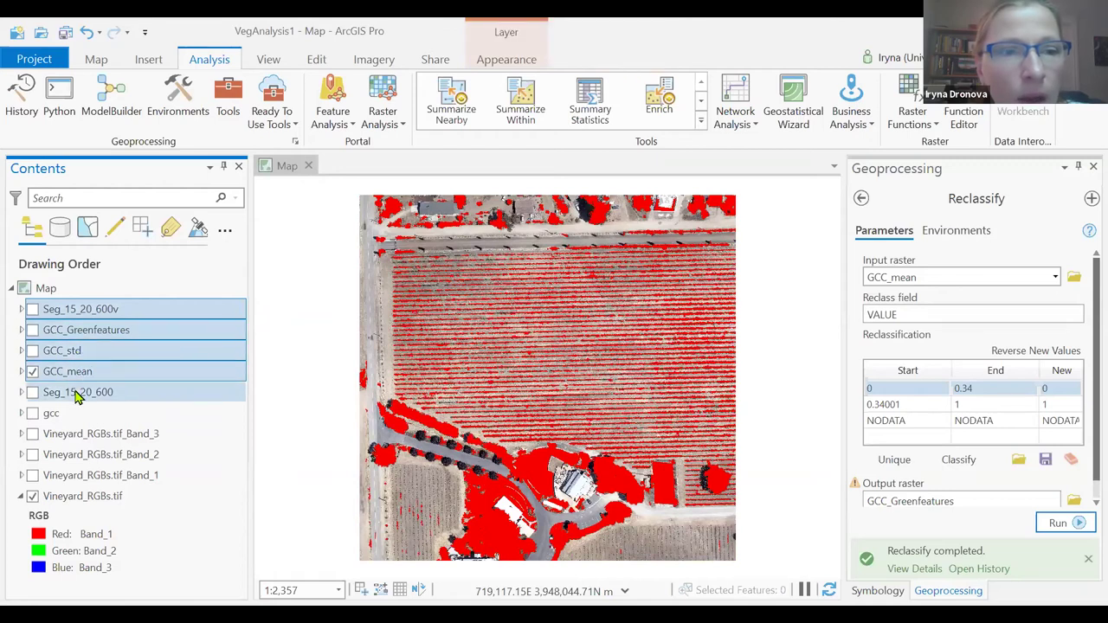
pyautogui.keyDown('shift'); pyautogui.click(68, 434); pyautogui.keyUp('shift')
pyautogui.keyDown('shift'); pyautogui.click(71, 456); pyautogui.keyUp('shift')
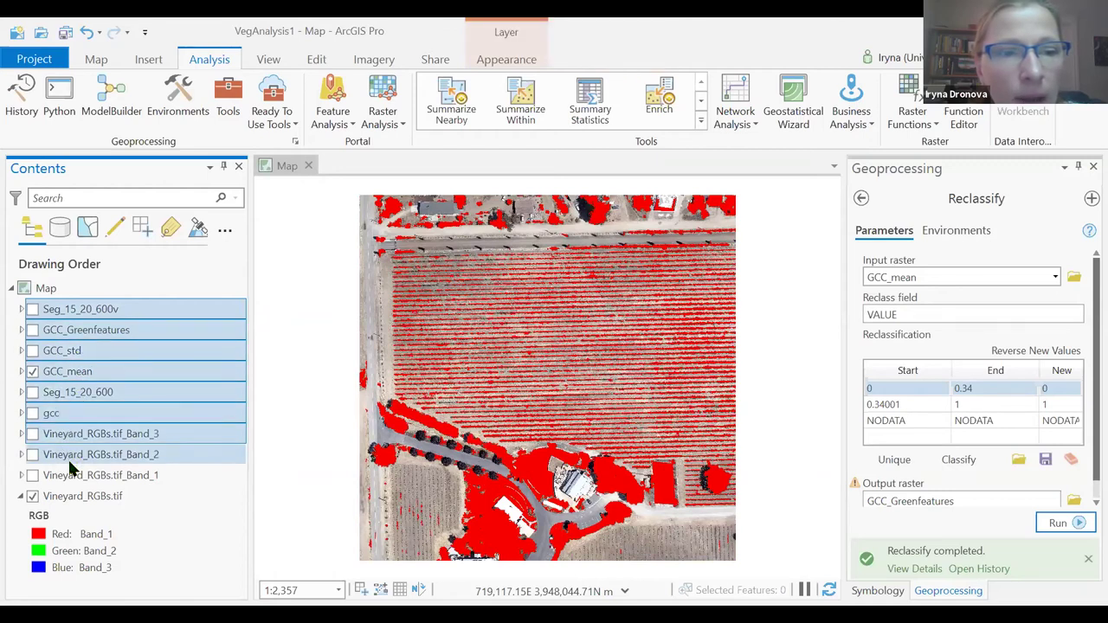
pyautogui.keyDown('shift'); pyautogui.click(72, 468); pyautogui.keyUp('shift')
pyautogui.rightClick(73, 469)
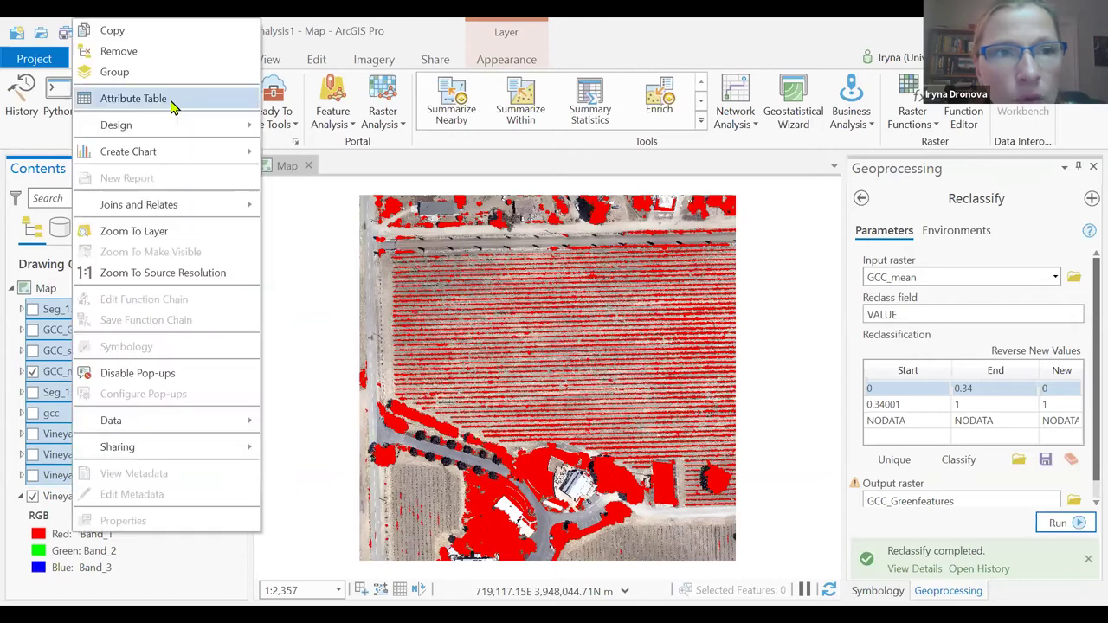
pyautogui.click(121, 52)
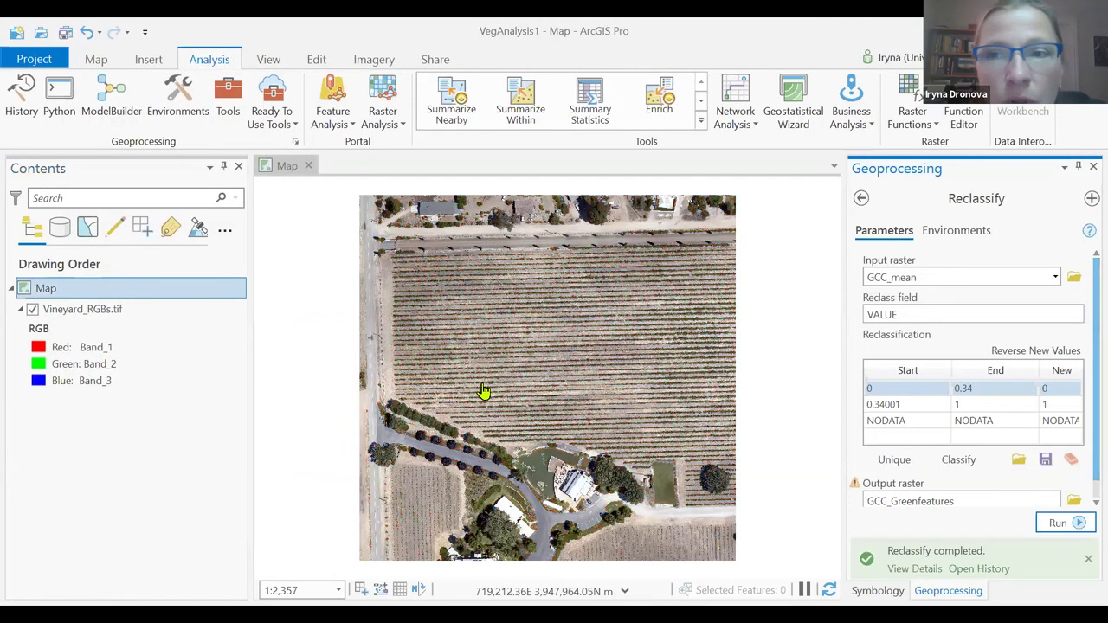
# Step: Start the Image Classification Wizard for Vineyard_RGBs.tif, close the Geoprocessing and Symbology panes, and widen the wizard pane
pyautogui.click(1092, 167)
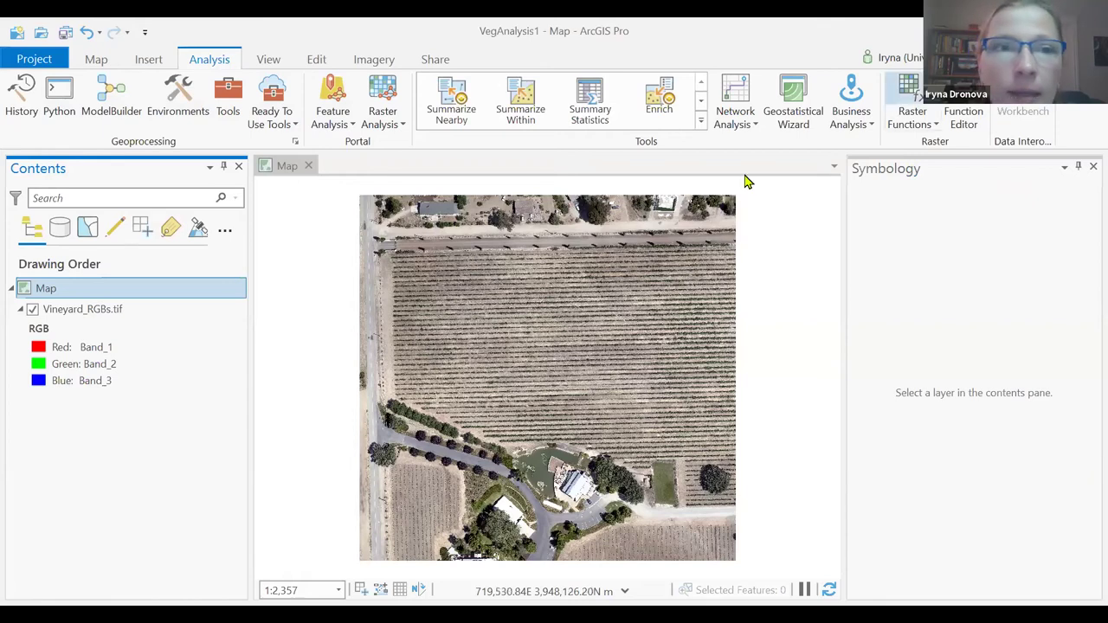
pyautogui.click(374, 61)
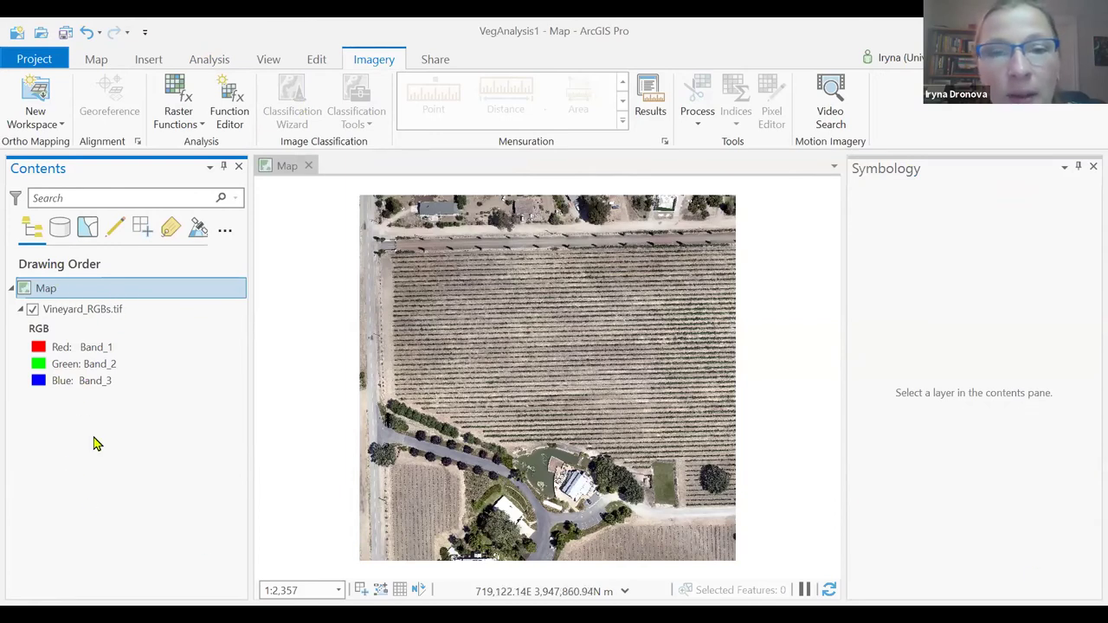
pyautogui.click(87, 312)
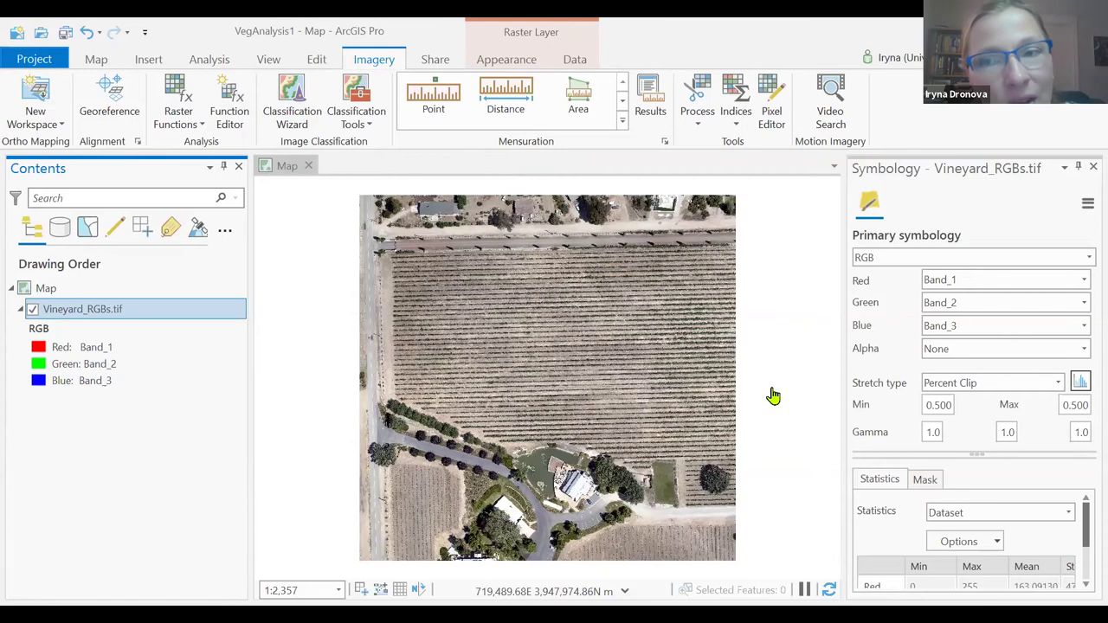
pyautogui.click(291, 100)
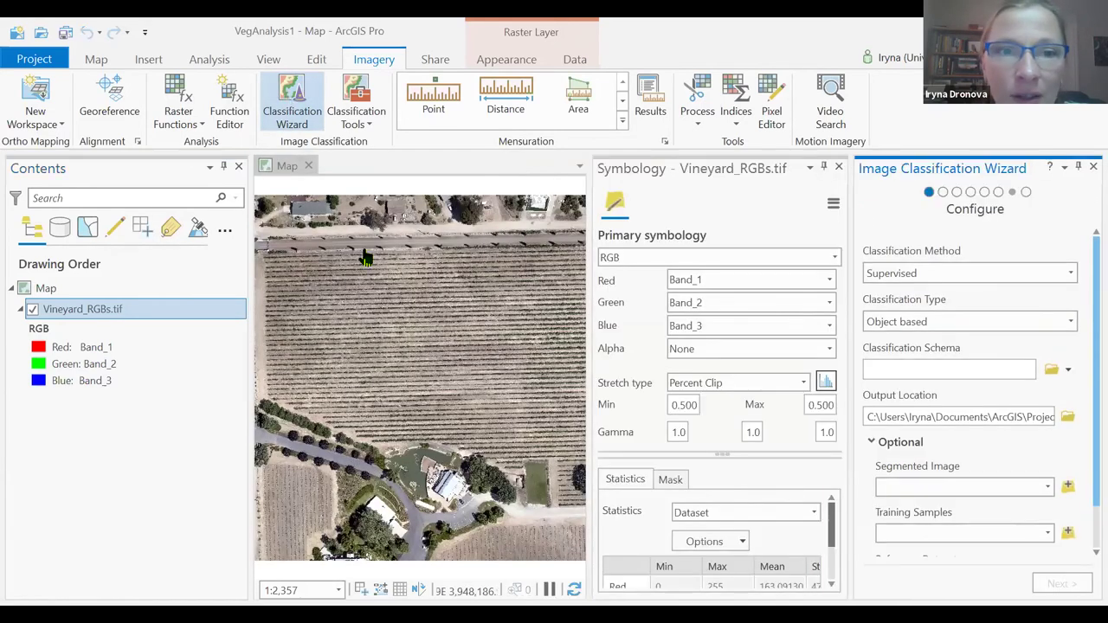
pyautogui.click(839, 168)
pyautogui.moveTo(807, 290); pyautogui.dragTo(712, 287)
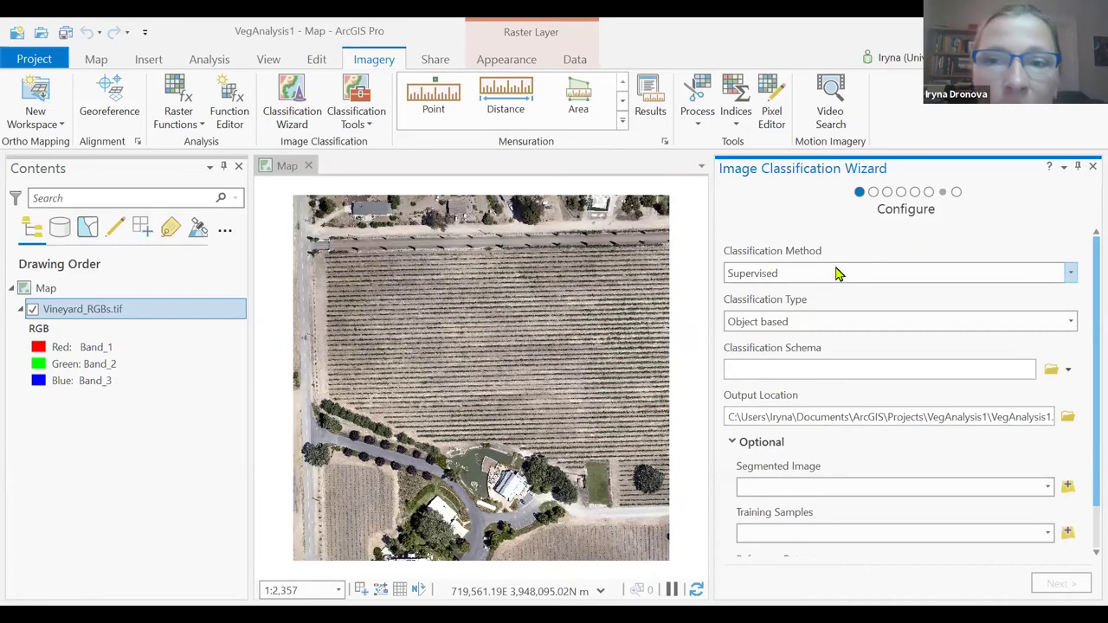
# Step: Compare the supervised and unsupervised options and set the wizard's classification method to Unsupervised
pyautogui.click(1071, 273)
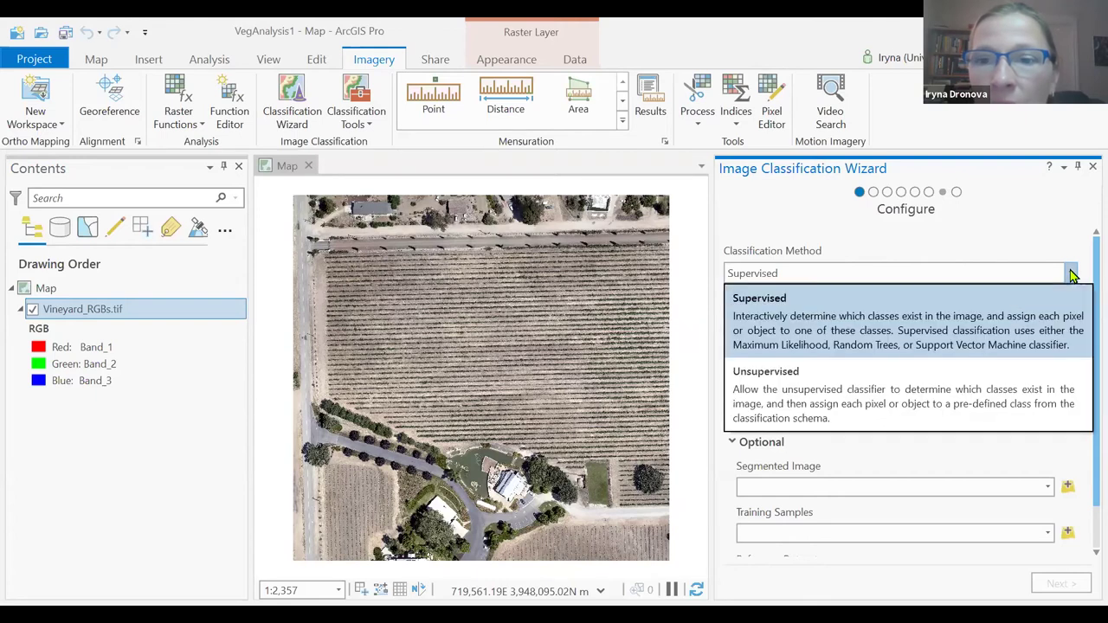
pyautogui.click(1056, 251)
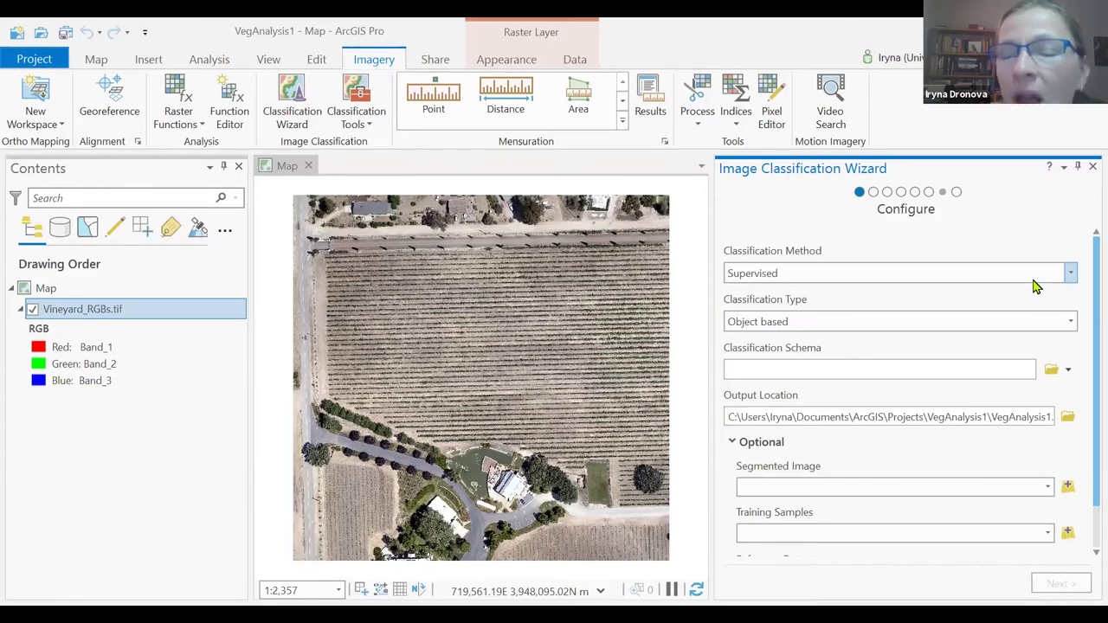
pyautogui.click(1071, 275)
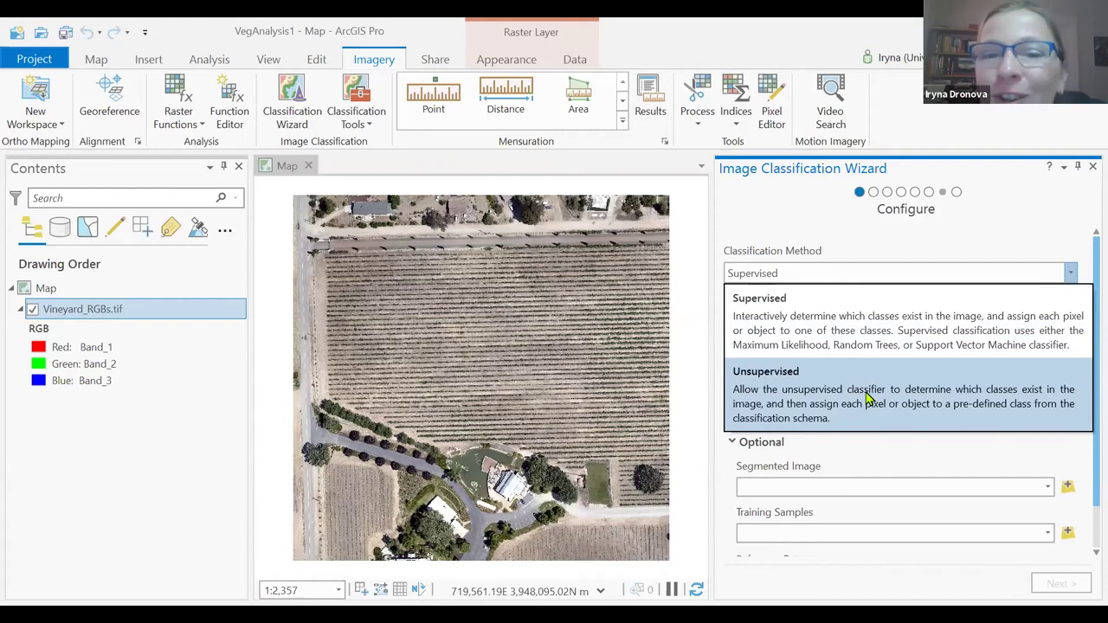
pyautogui.click(863, 277)
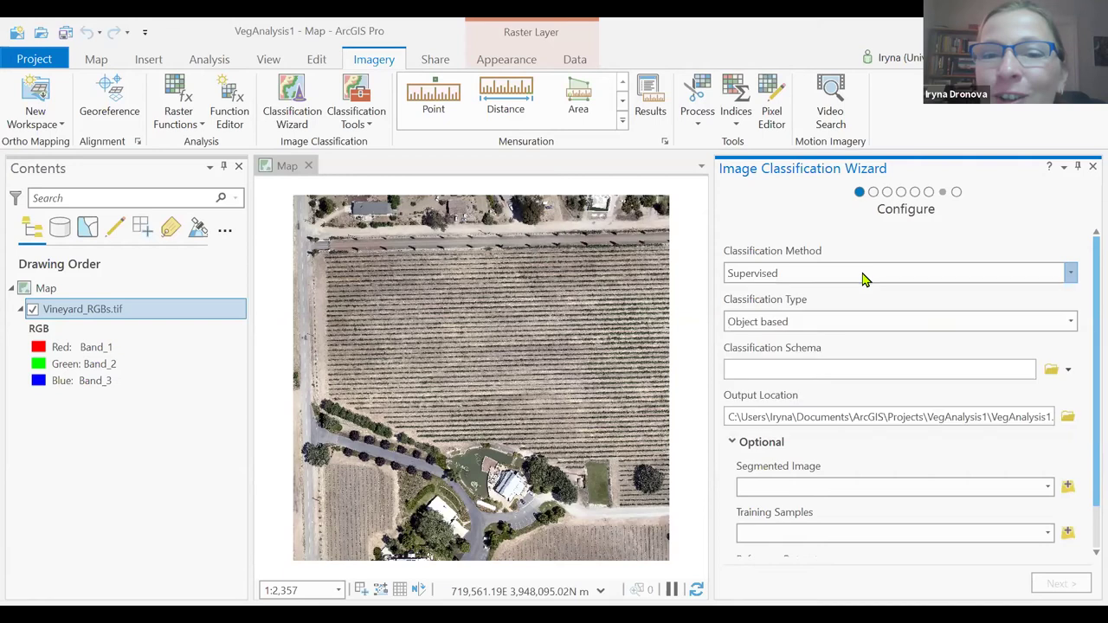
pyautogui.scroll(-1, 866, 275)
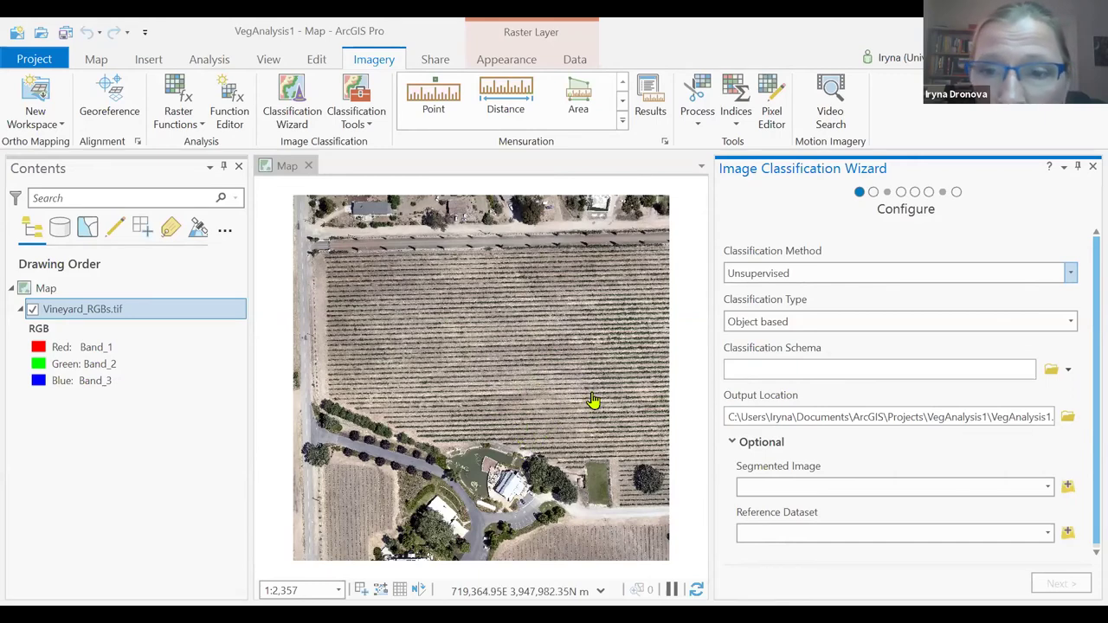
# Step: Keep the classification type Object based, assign the NLCD2011 classification schema, and continue to the segmentation settings
pyautogui.scroll(2, 592, 400)
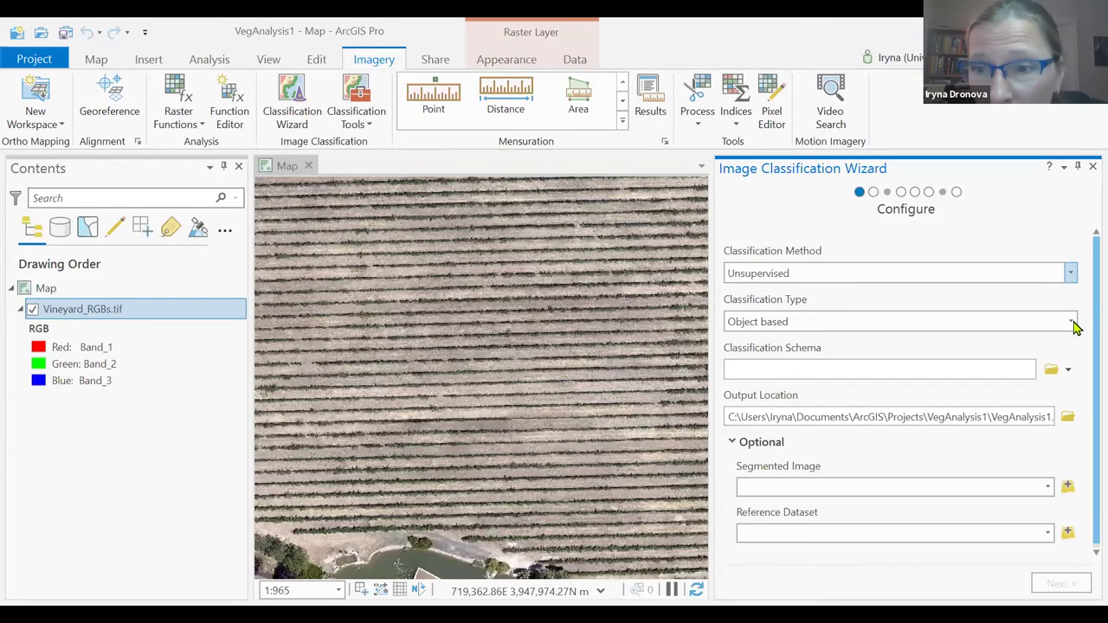
pyautogui.click(1072, 322)
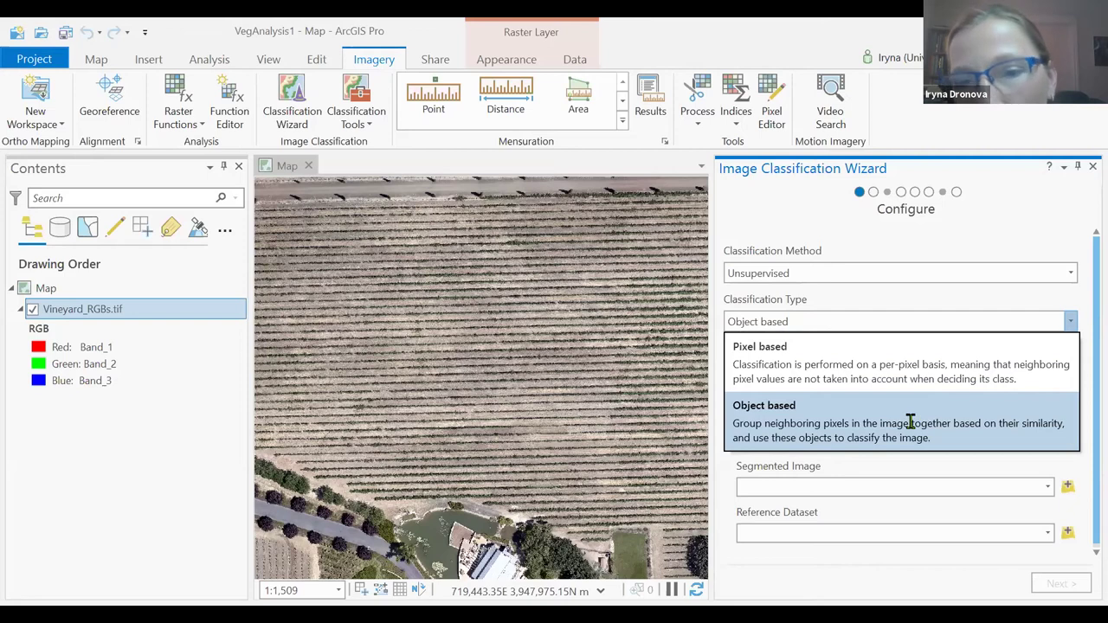
pyautogui.press('Escape')
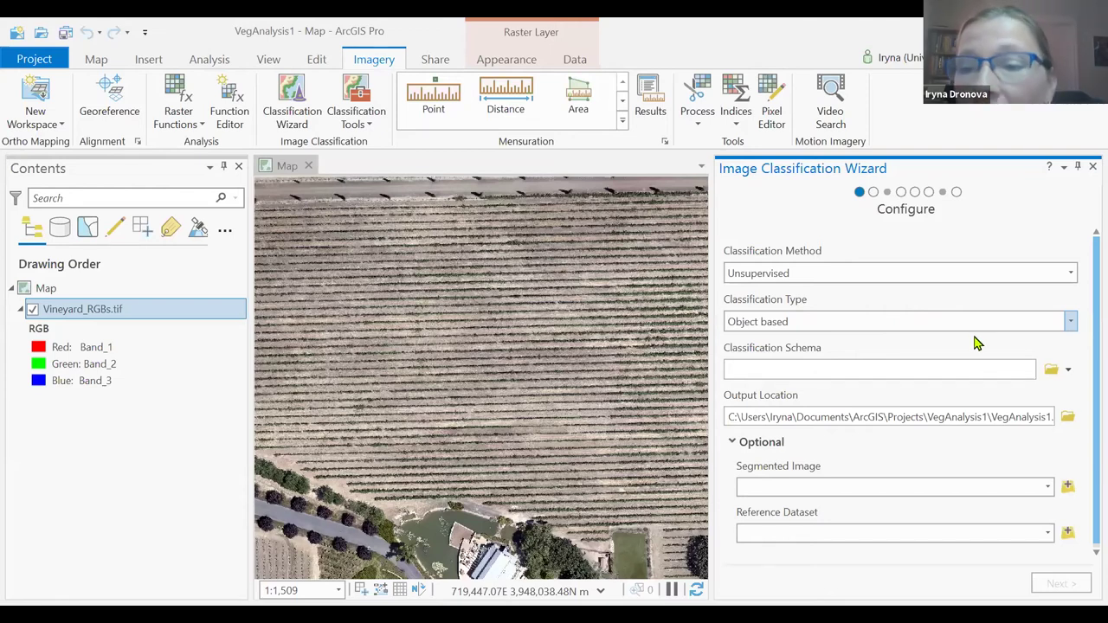
pyautogui.click(1071, 375)
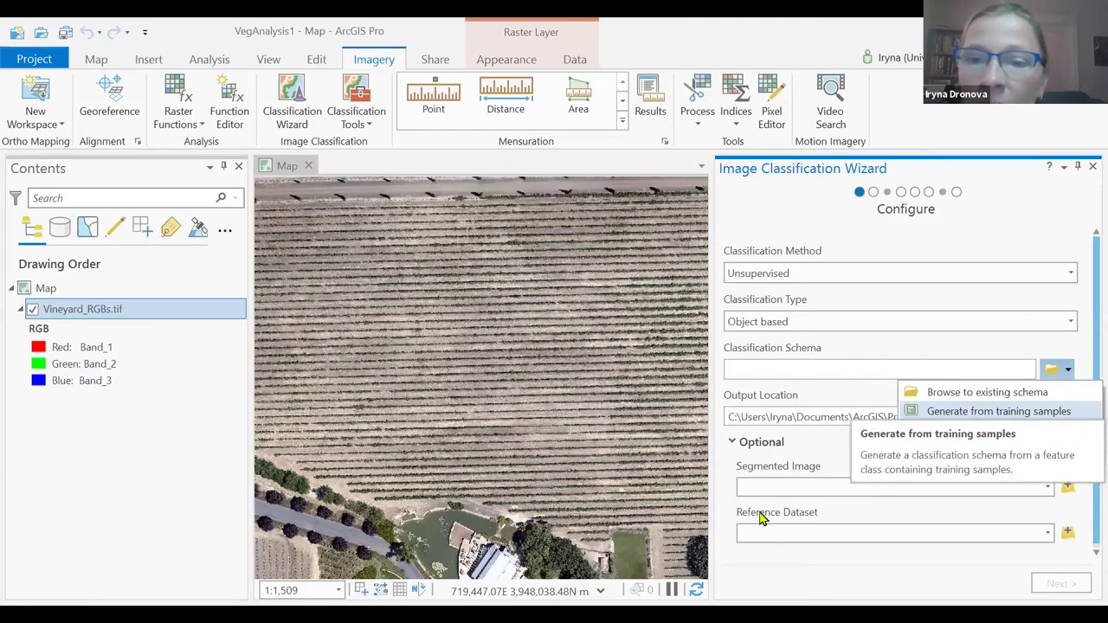
pyautogui.click(790, 407)
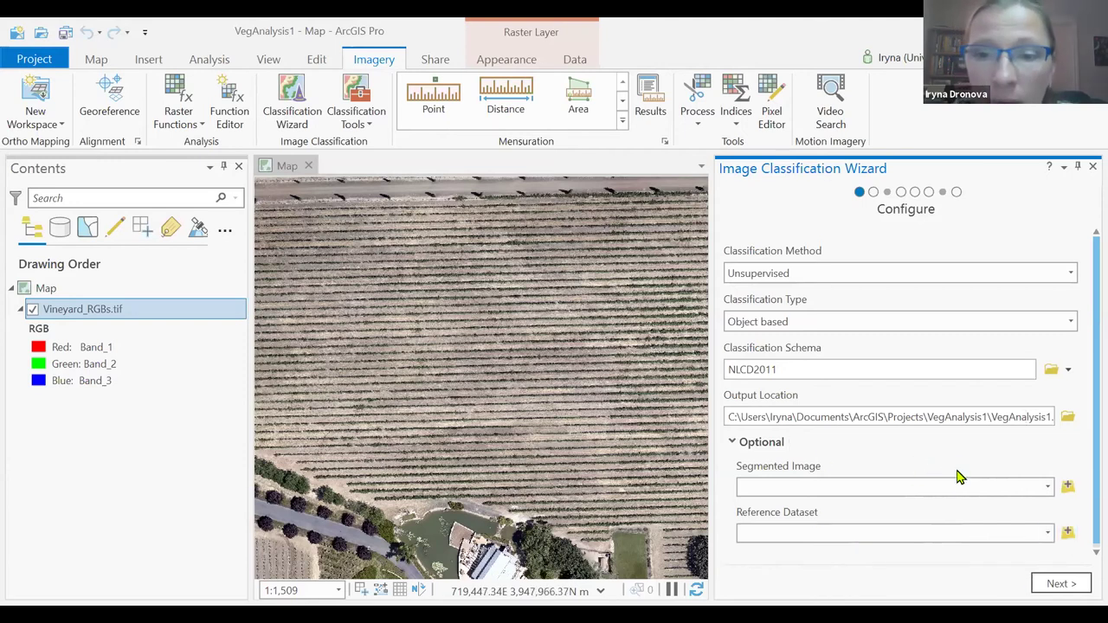
pyautogui.click(1054, 587)
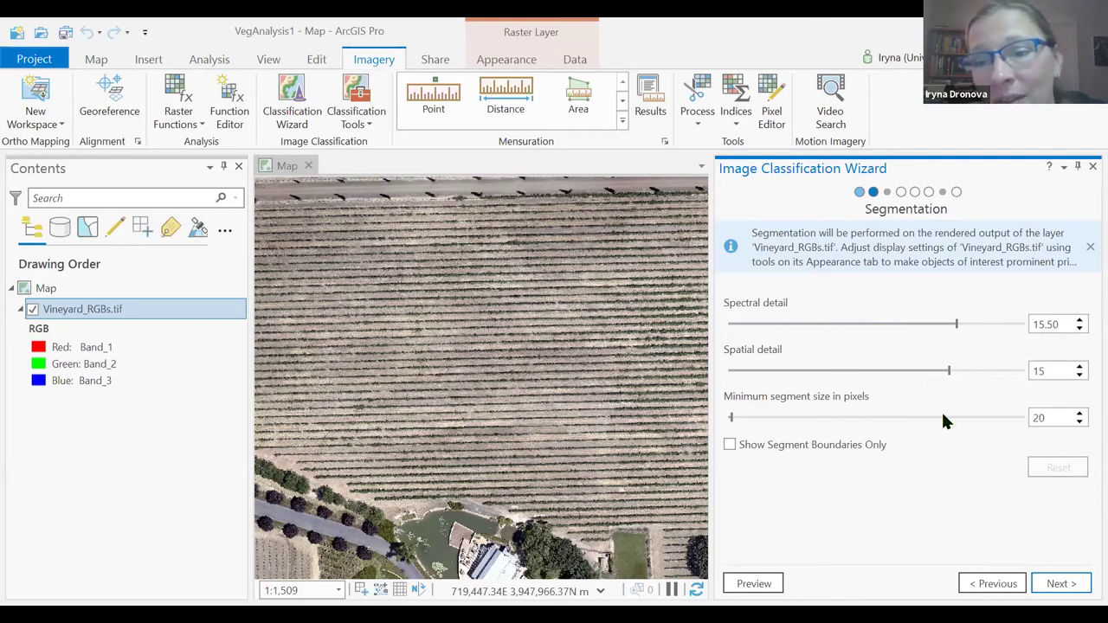
# Step: Set the segmentation's spectral detail to 15, spatial detail to 20 and minimum segment size to 600 pixels
pyautogui.click(1066, 325)
pyautogui.hotkey('ctrl', 'a')
pyautogui.write('15')
pyautogui.press('Tab')
pyautogui.write('20')
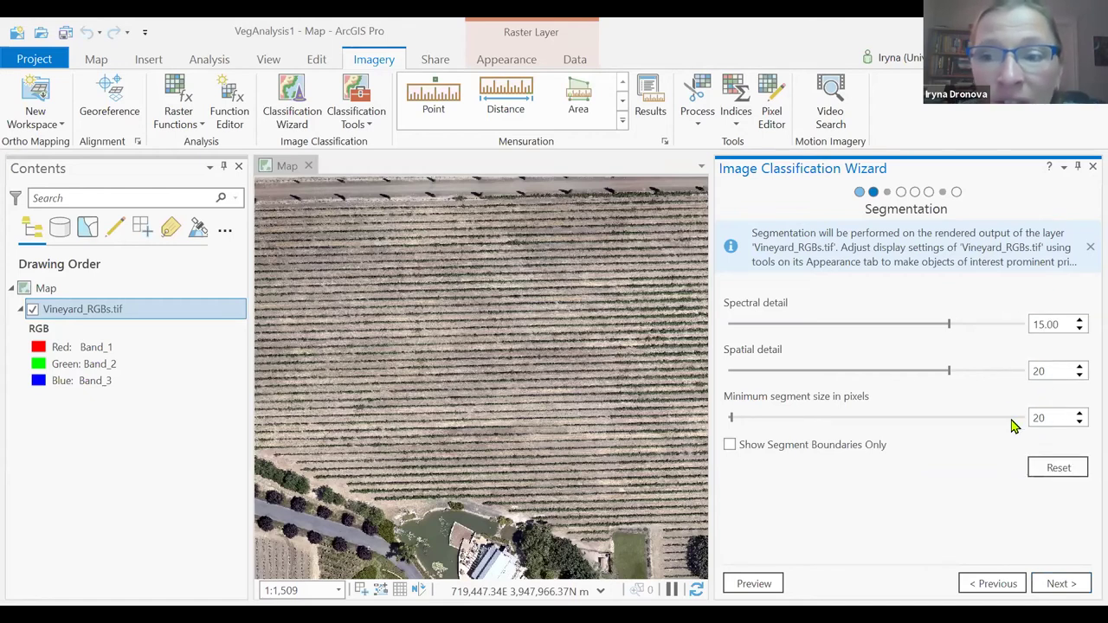
pyautogui.press('Tab')
pyautogui.write('600')
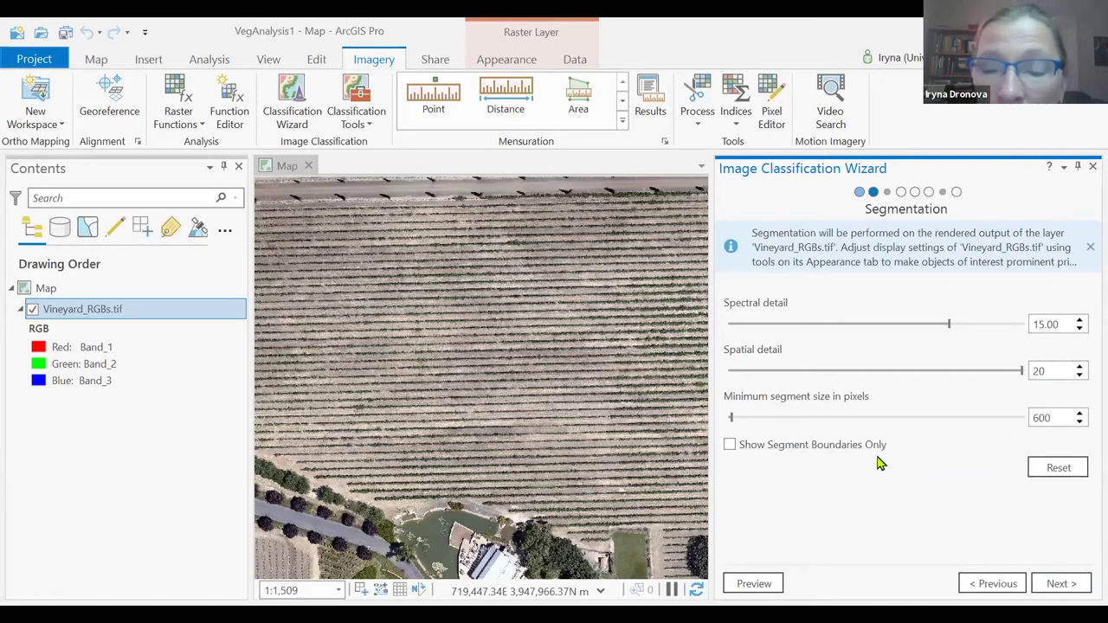
# Step: Limit the segmentation preview to segment boundaries, narrow the wizard pane, and continue to the training settings for the vine rows in view
pyautogui.click(732, 448)
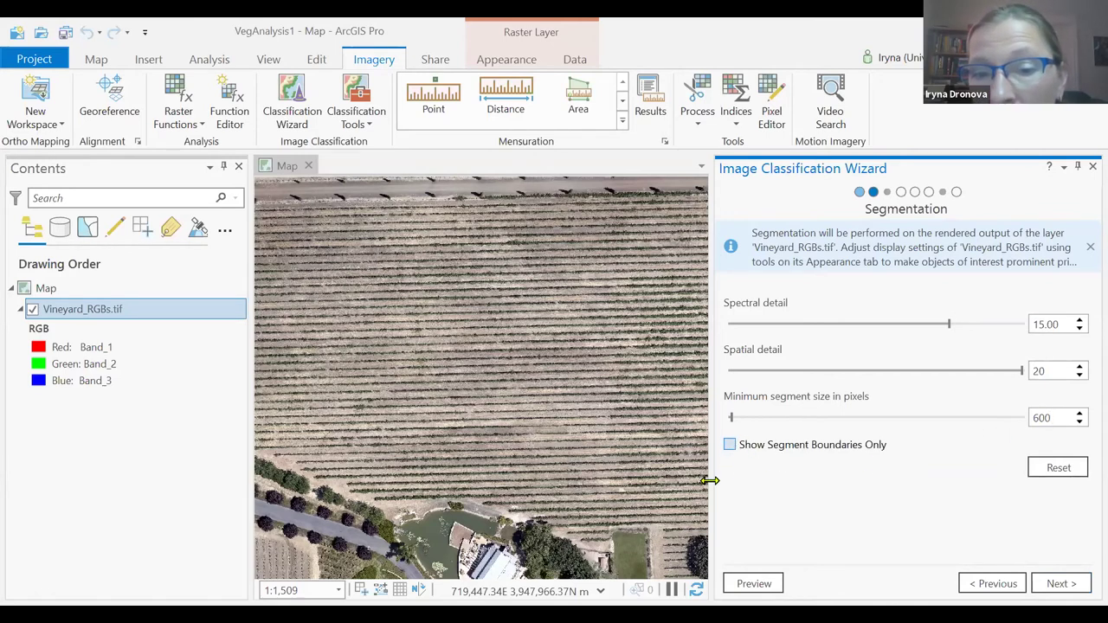
pyautogui.moveTo(709, 481); pyautogui.dragTo(828, 490)
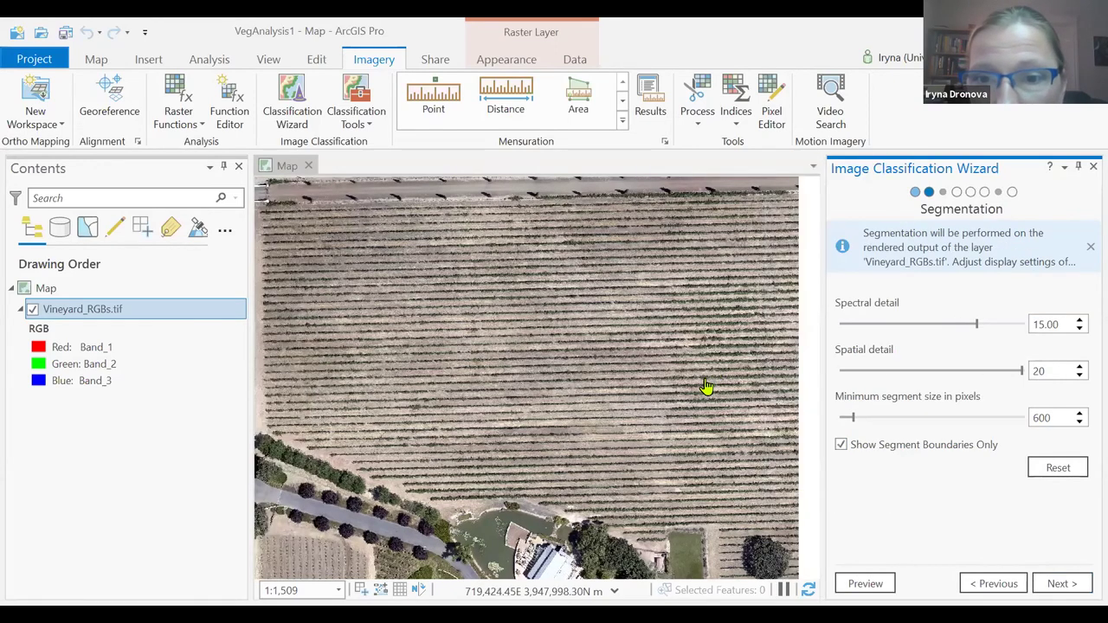
pyautogui.scroll(3, 704, 398)
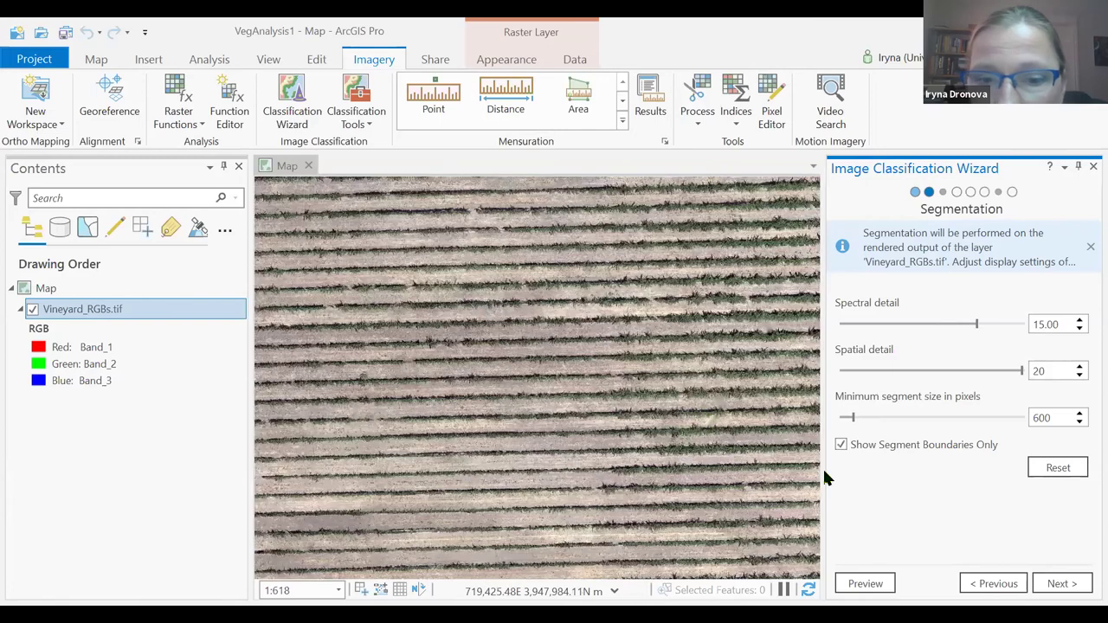
pyautogui.click(1074, 585)
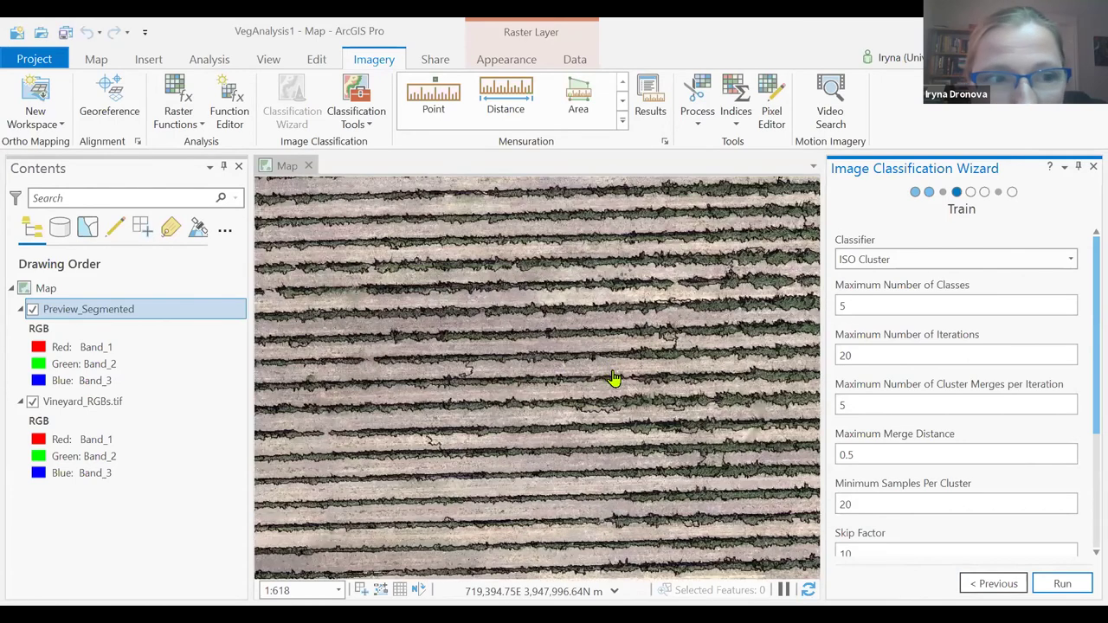
# Step: Examine how closely the previewed segment boundaries follow the vine rows at several map scales
pyautogui.scroll(2, 617, 385)
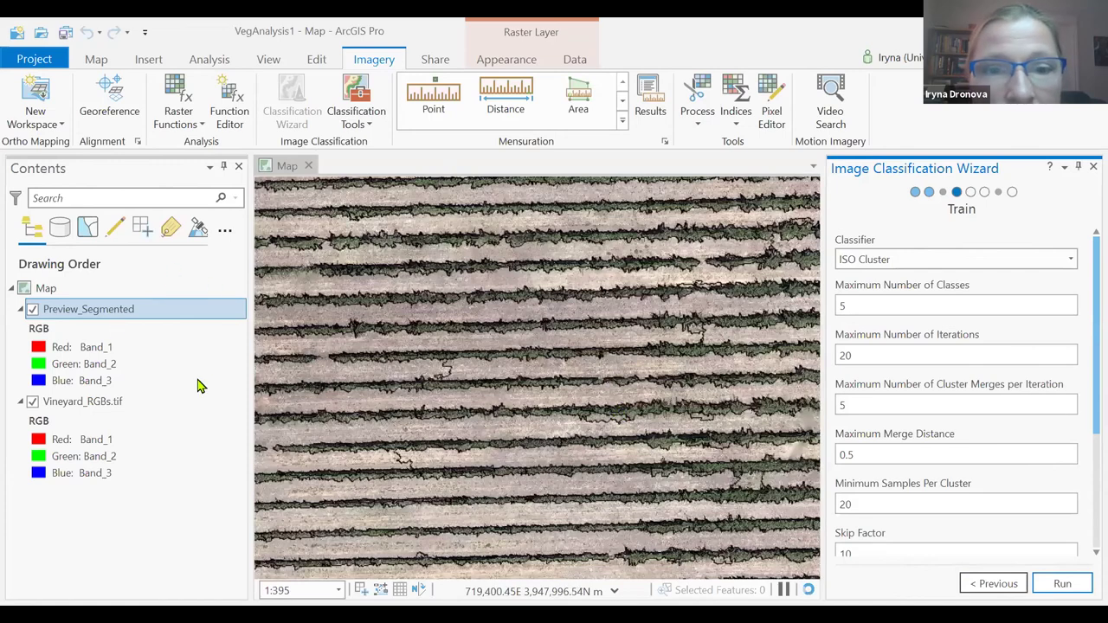
pyautogui.scroll(3, 598, 411)
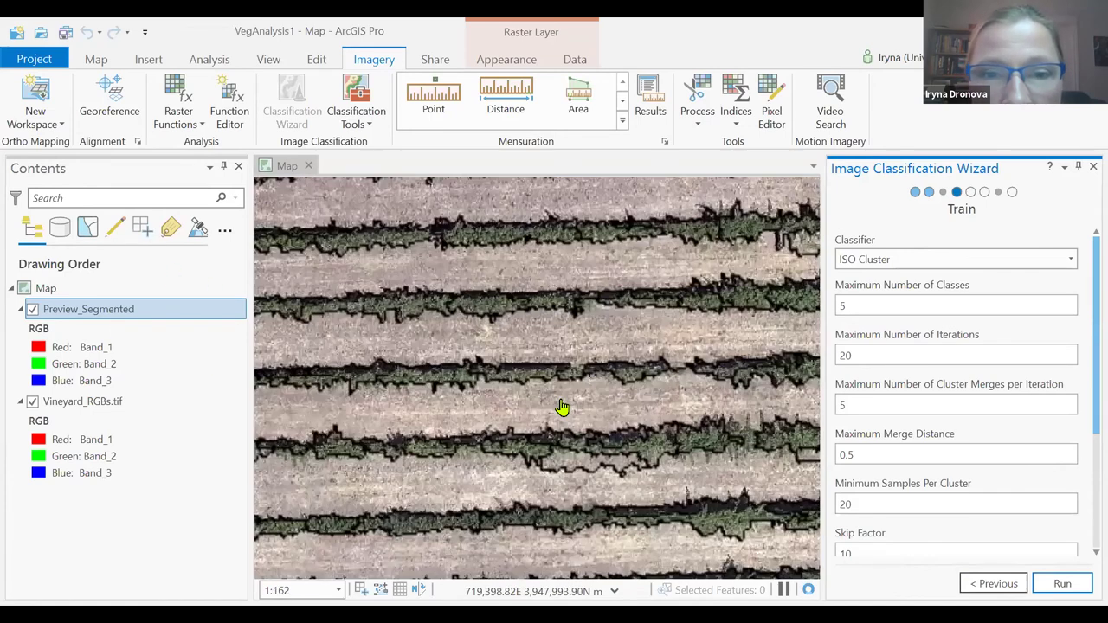
pyautogui.scroll(-1, 576, 423)
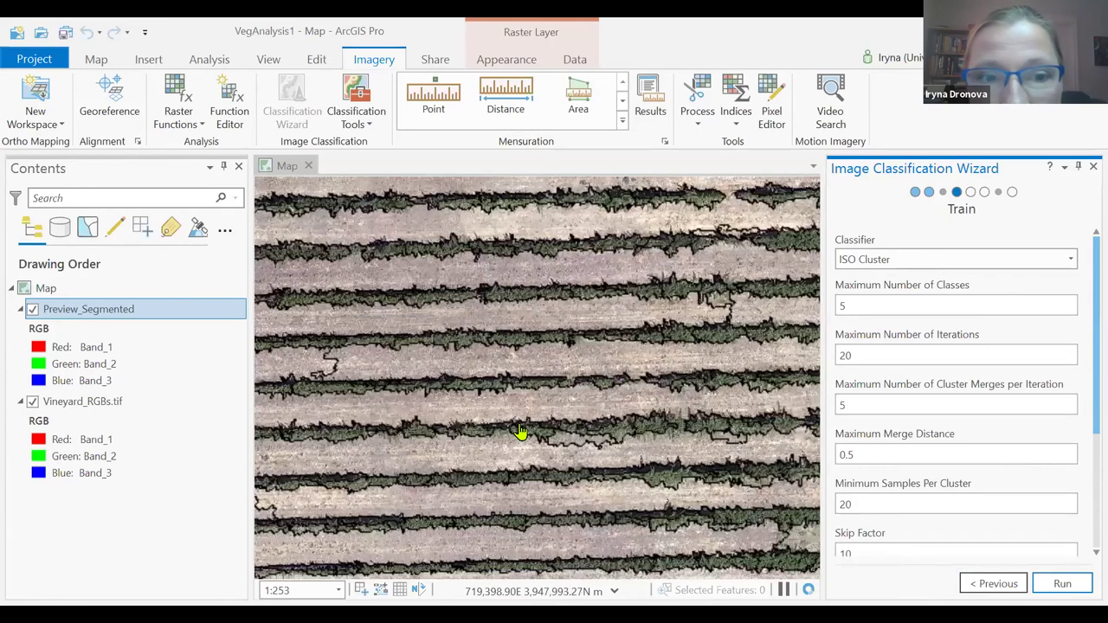
pyautogui.scroll(-1, 571, 437)
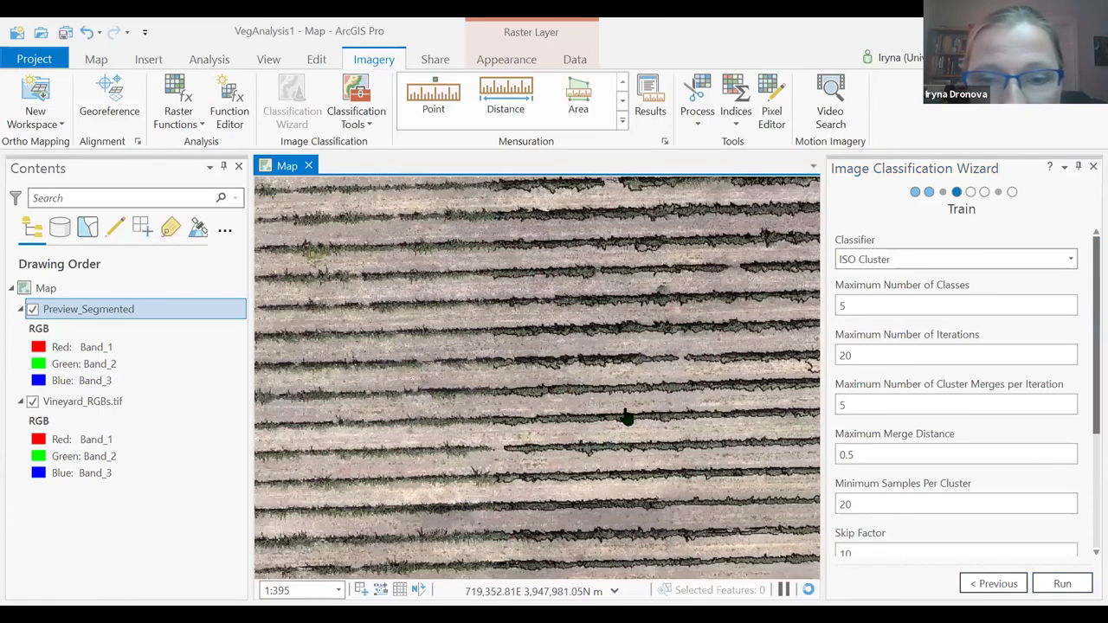
pyautogui.scroll(-1, 627, 417)
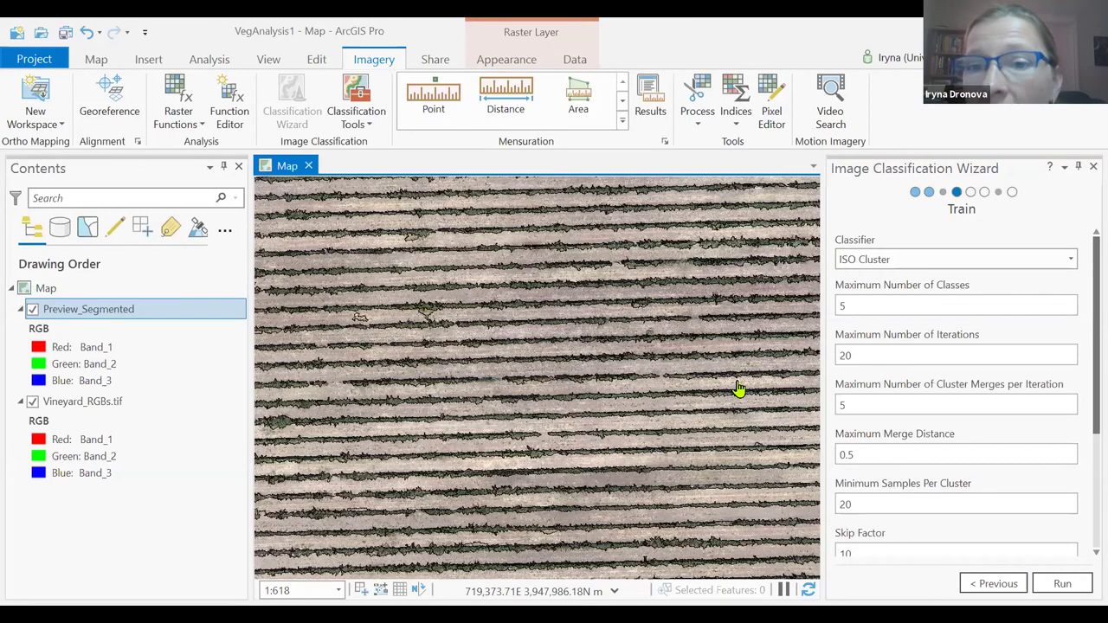
# Step: Widen the wizard pane and review the ISO Cluster classifier, its class, iteration and merge parameters, and the segment attributes
pyautogui.moveTo(824, 381); pyautogui.dragTo(708, 381)
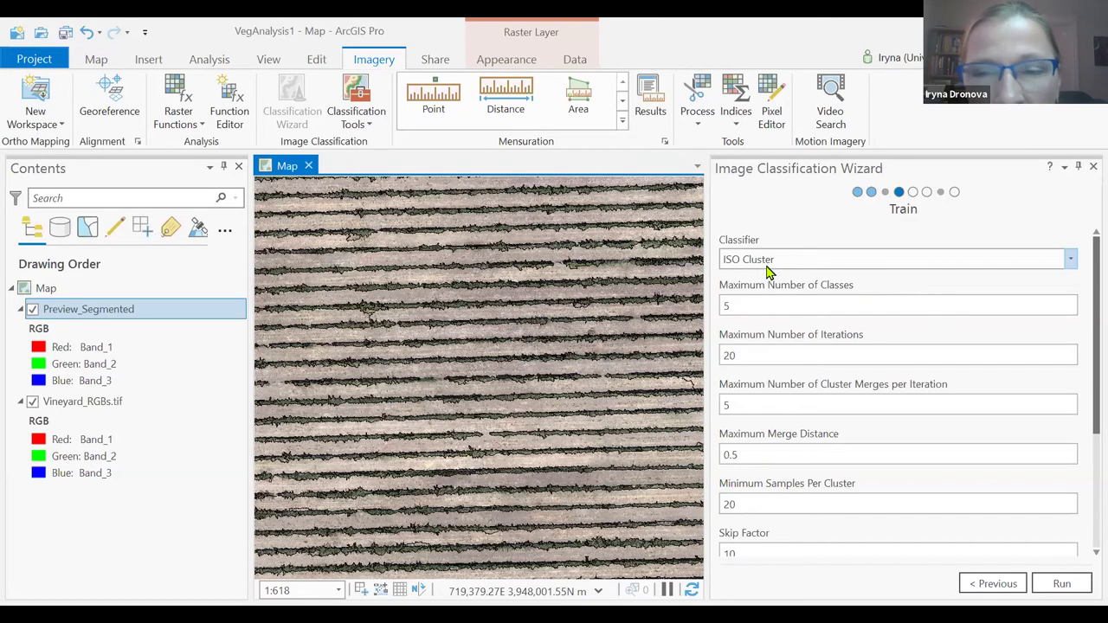
pyautogui.click(1071, 261)
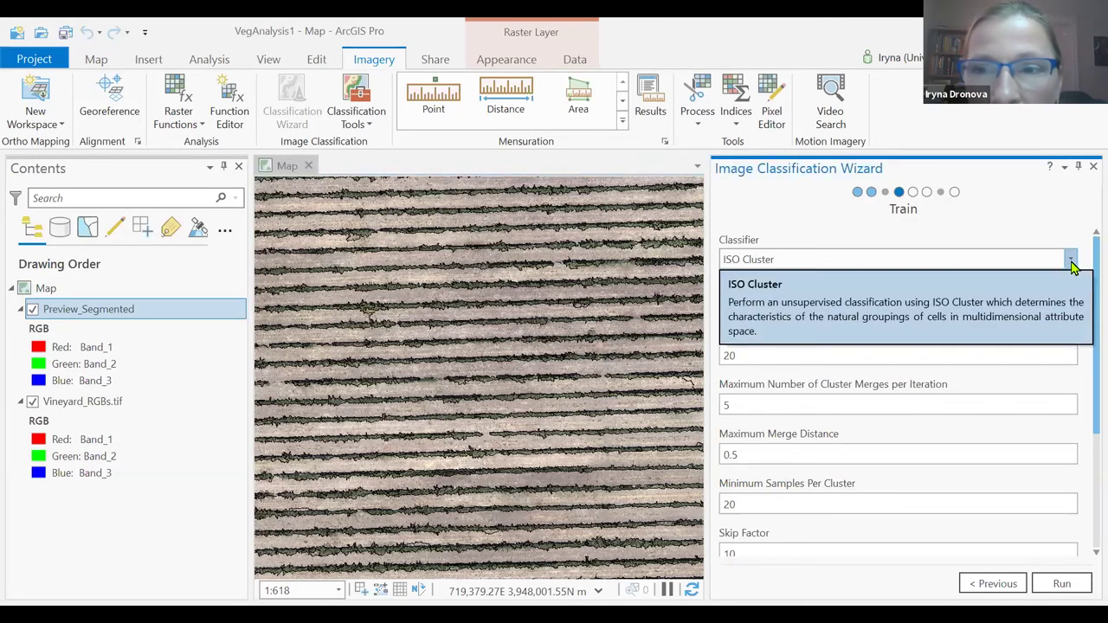
pyautogui.click(1042, 271)
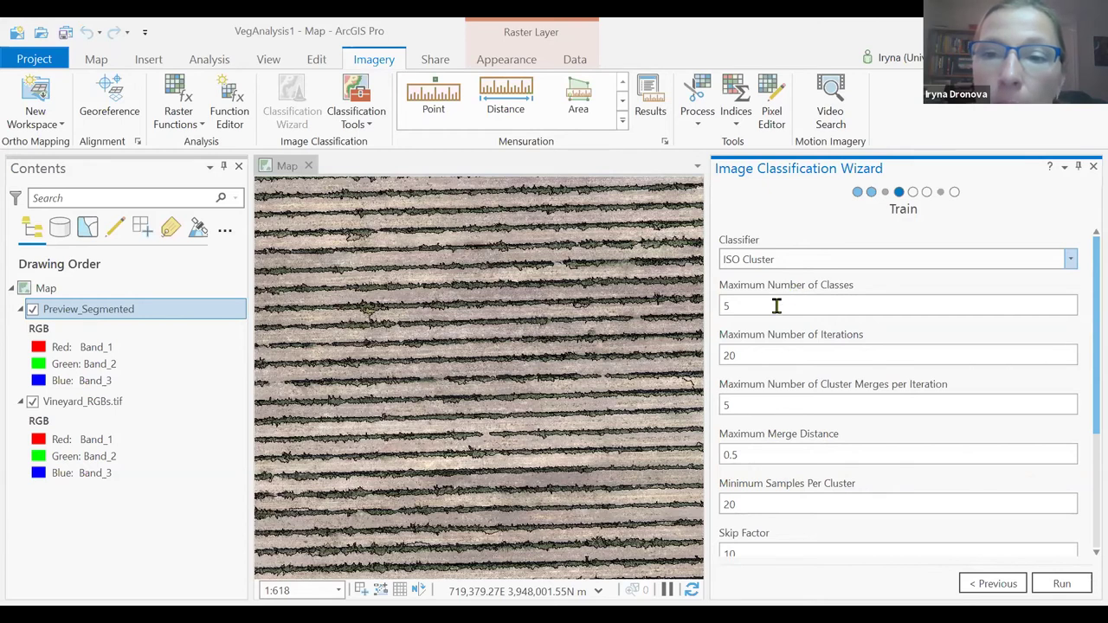
pyautogui.click(738, 307)
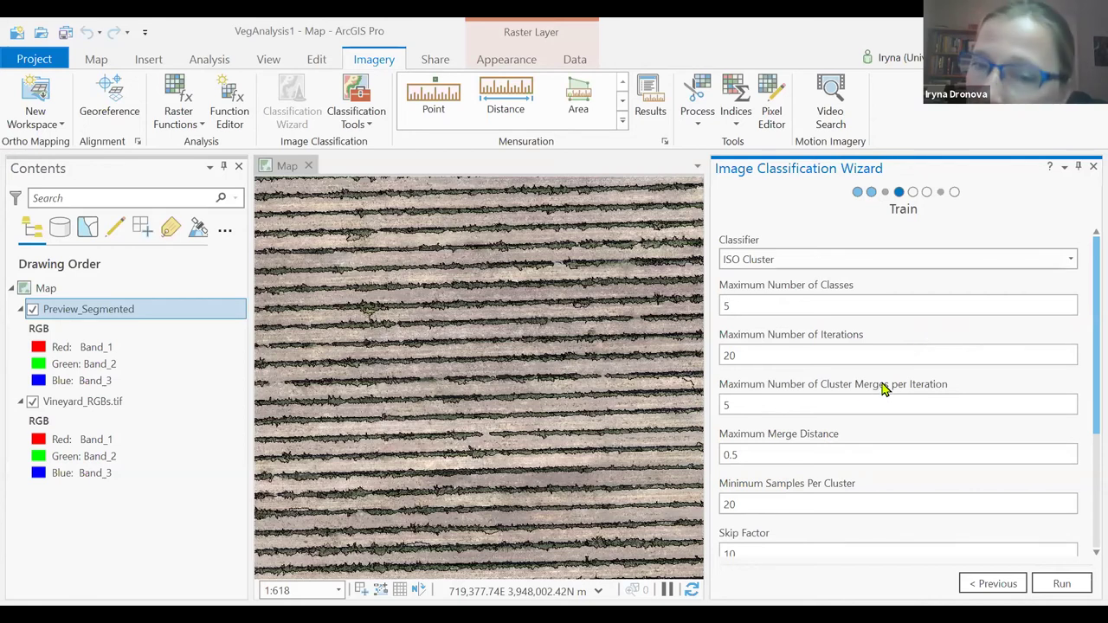
pyautogui.click(791, 355)
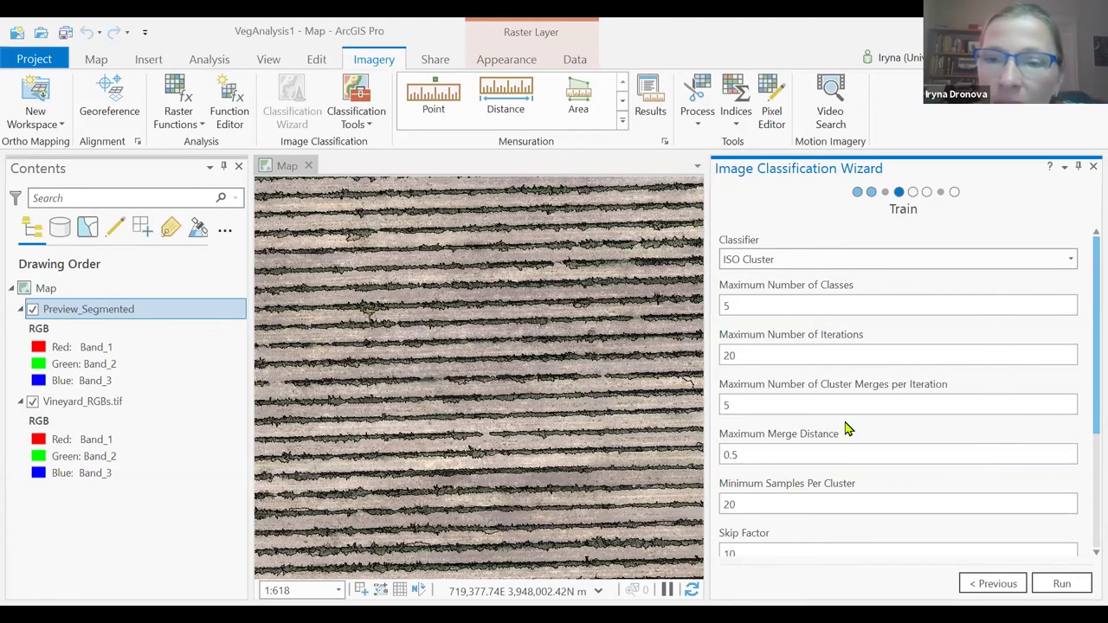
pyautogui.scroll(-1, 914, 416)
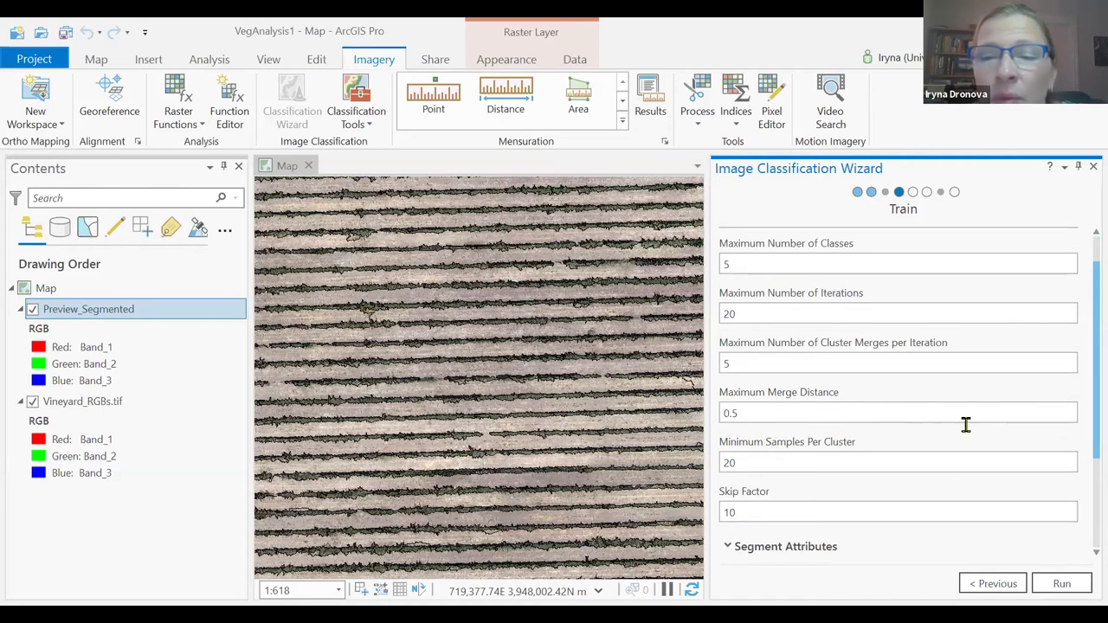
pyautogui.scroll(-1, 965, 424)
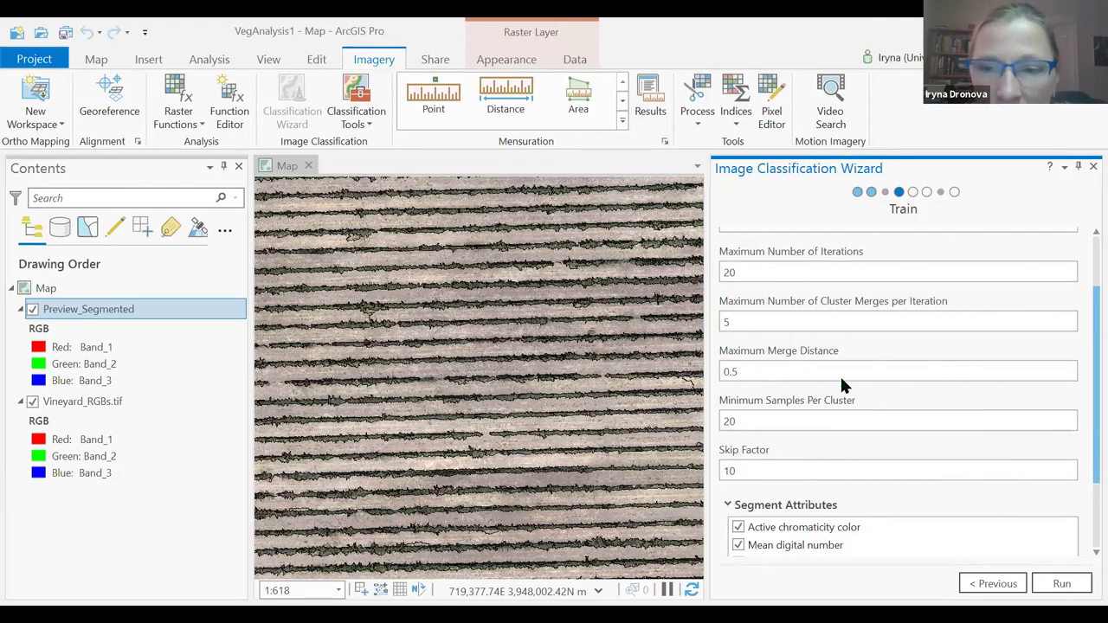
pyautogui.scroll(-2, 866, 390)
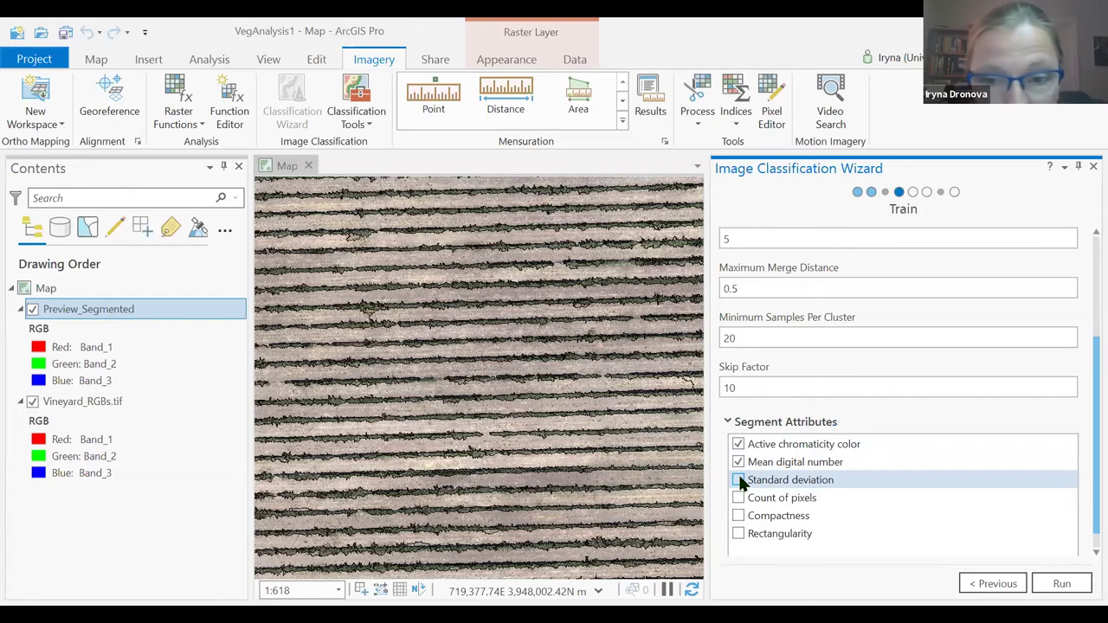
# Step: Include standard deviation among the segment attributes and run the ISO Cluster training
pyautogui.click(737, 482)
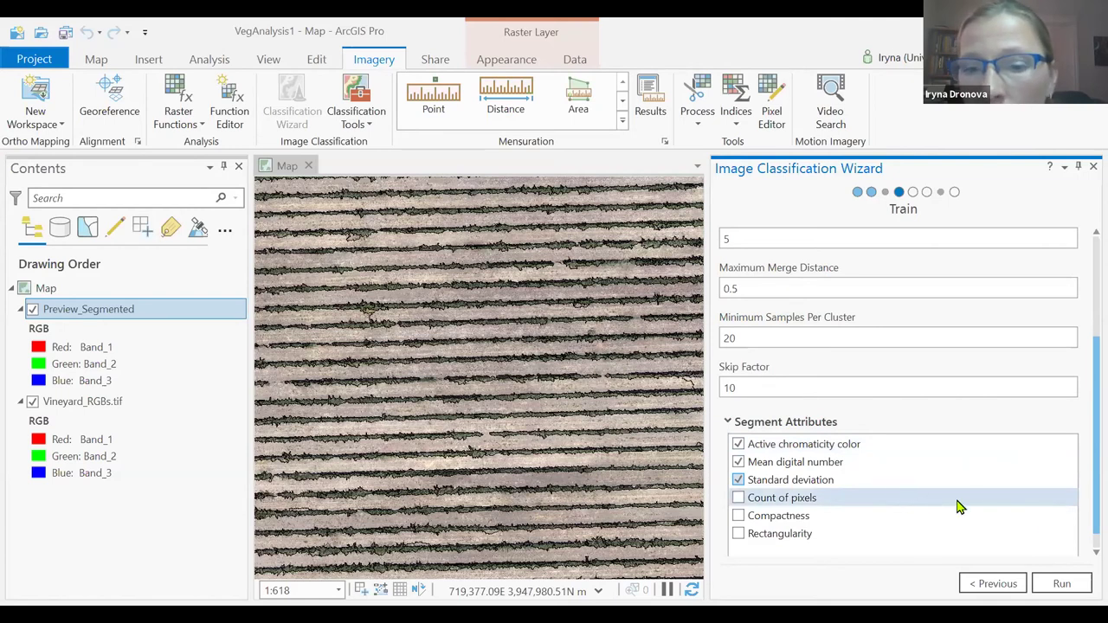
pyautogui.click(1073, 587)
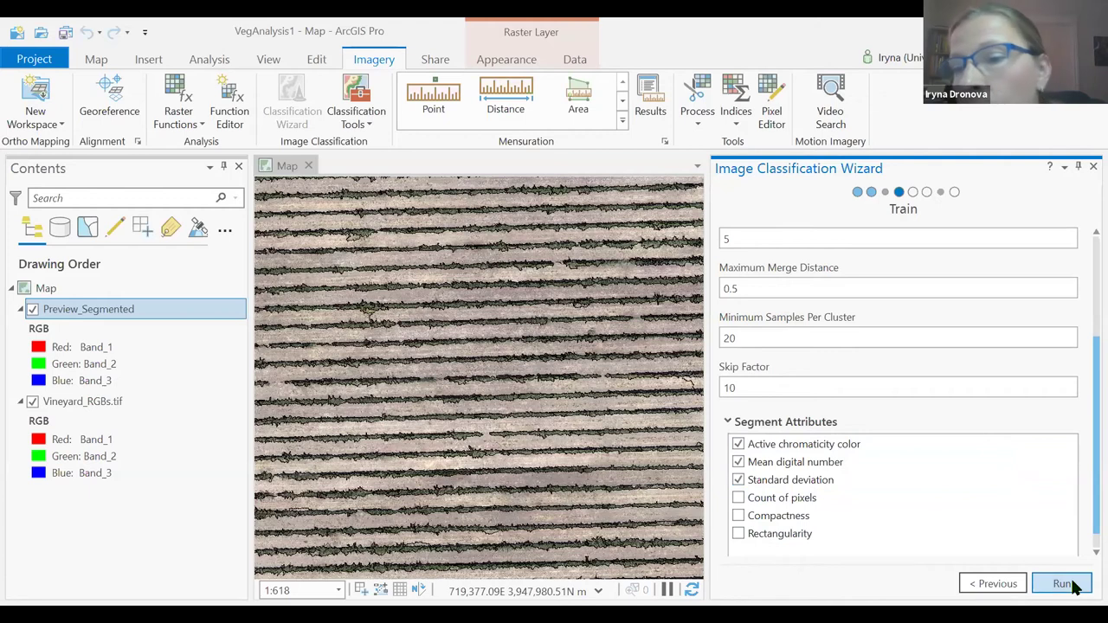
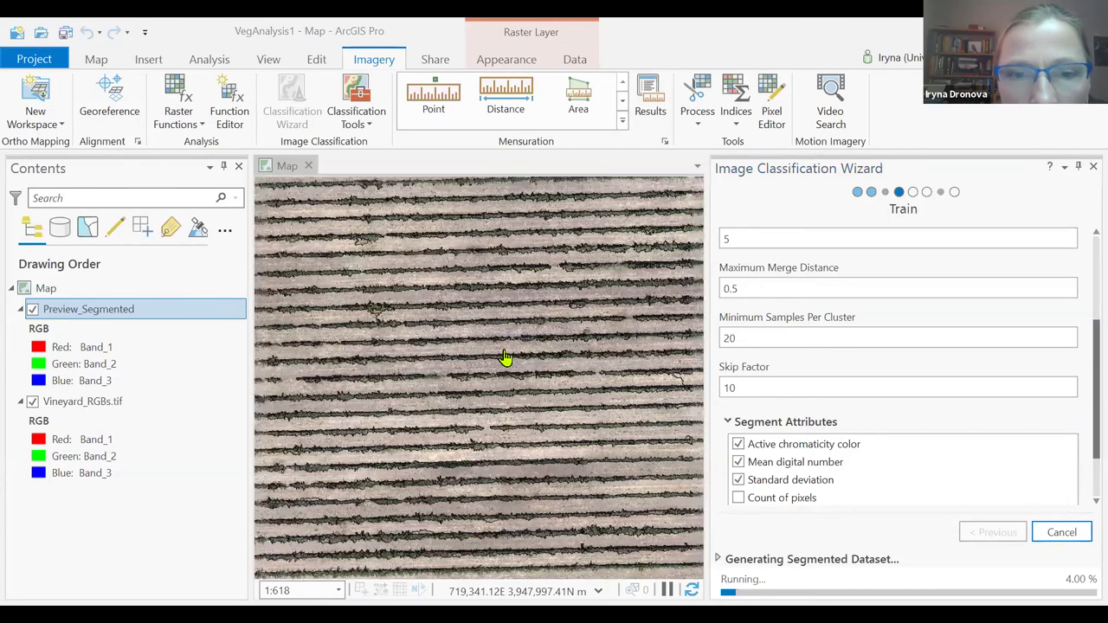
# Step: Add Band_1 of Vineyard_RGBs.tif to the map as its own layer, view the whole vineyard in it, and hide it
pyautogui.scroll(-3, 496, 373)
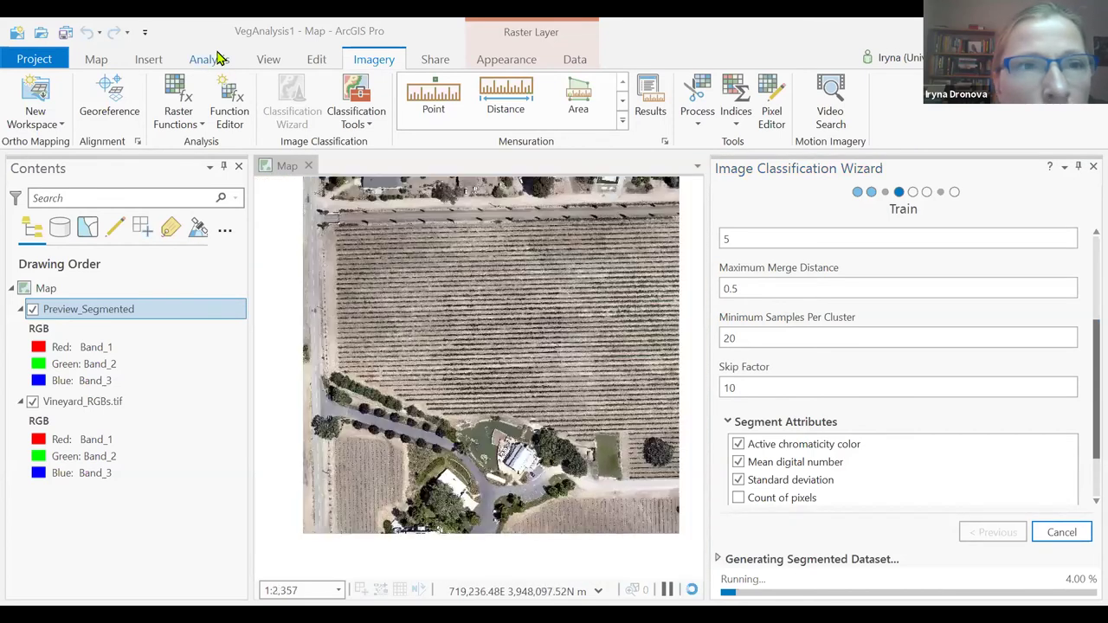
pyautogui.click(209, 59)
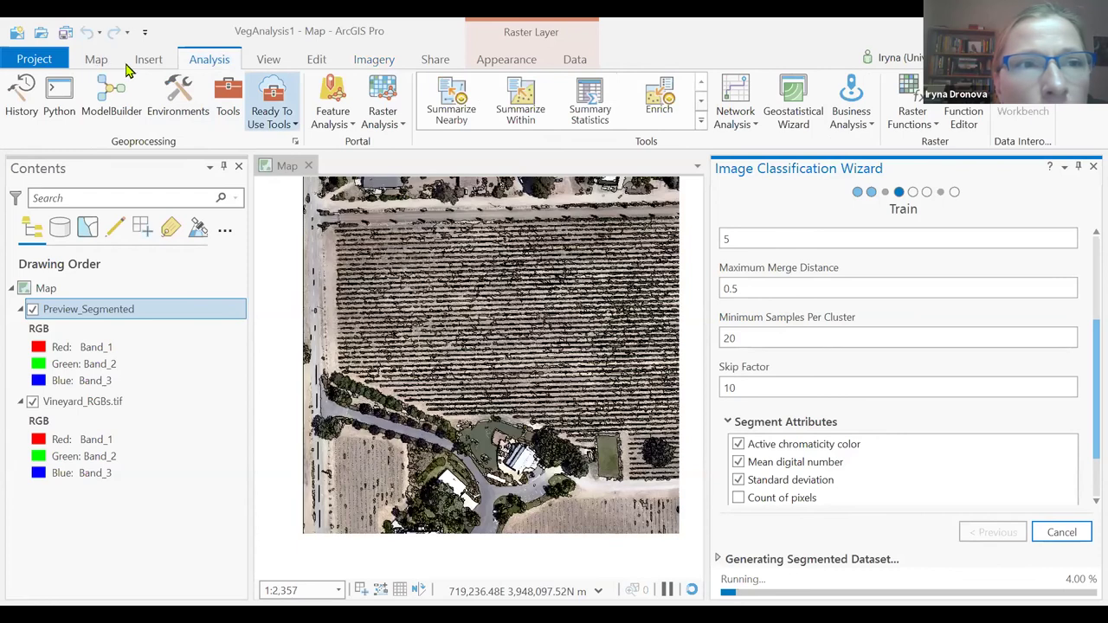
pyautogui.click(96, 59)
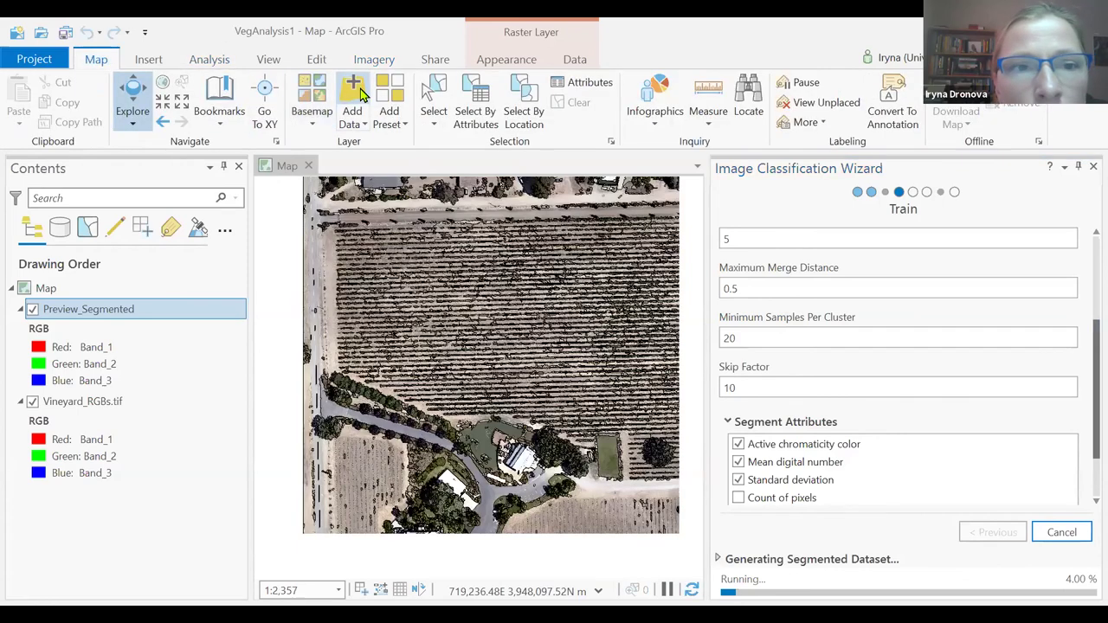
pyautogui.click(352, 91)
pyautogui.click(394, 238)
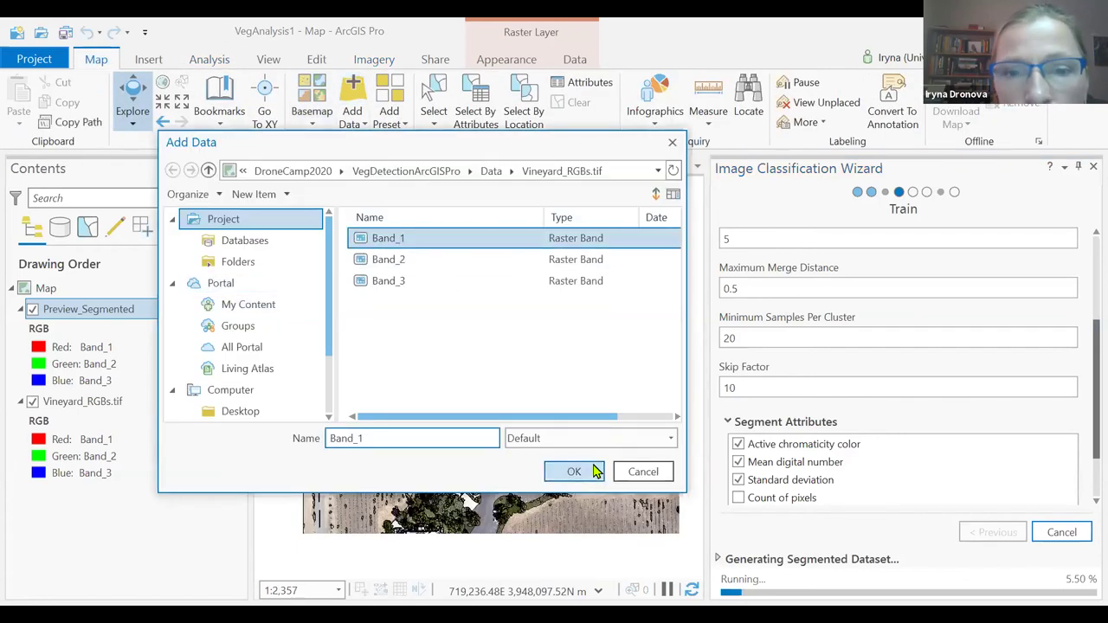
pyautogui.press('Return')
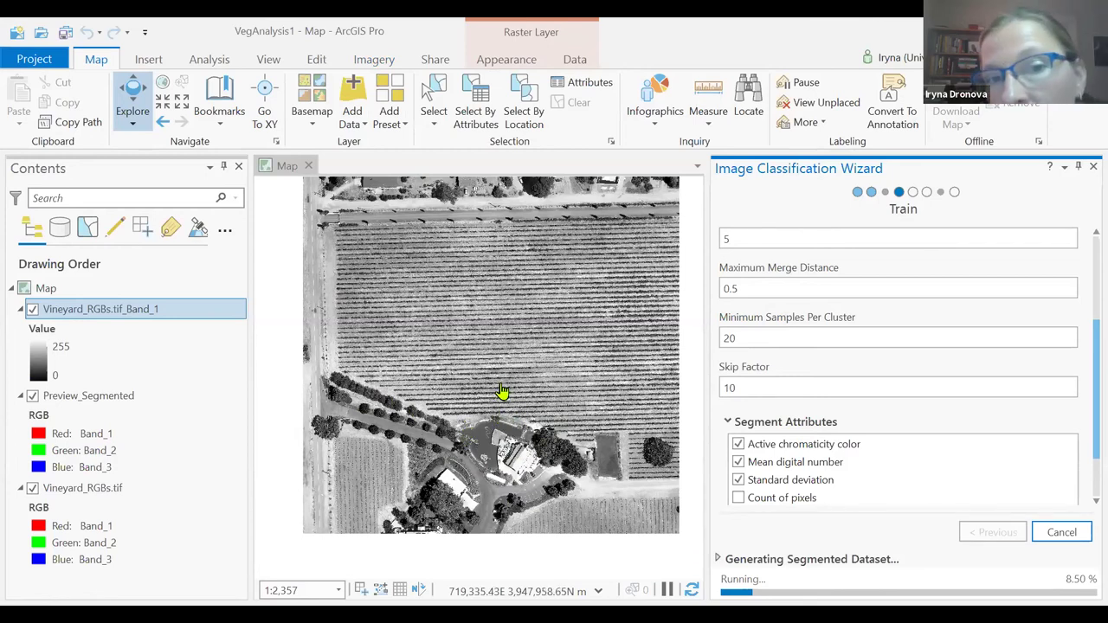
pyautogui.click(32, 309)
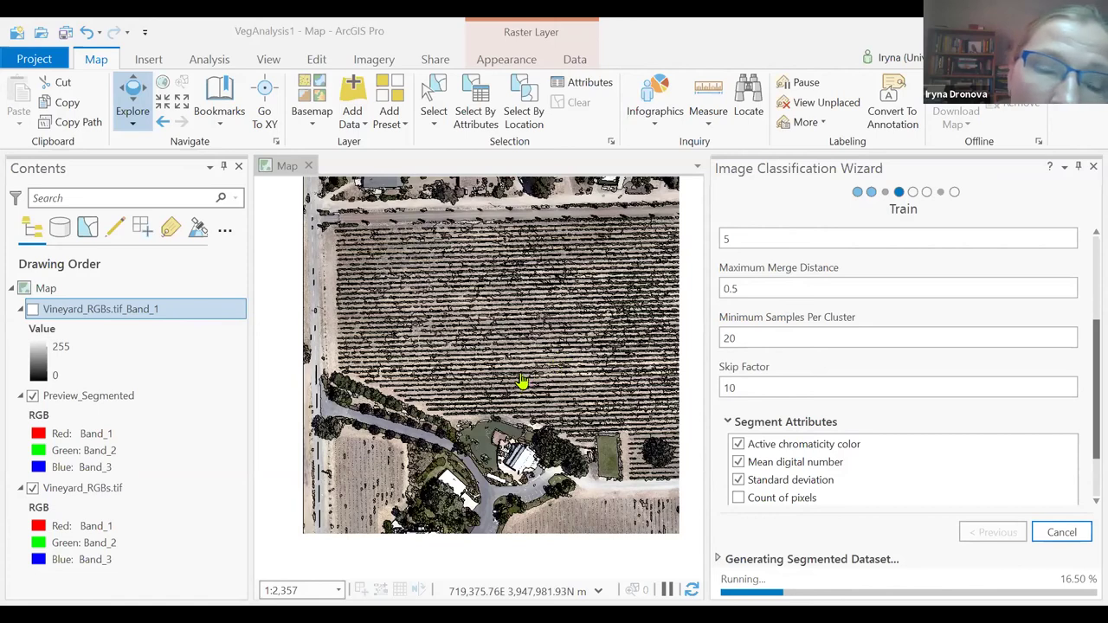
pyautogui.scroll(2, 485, 433)
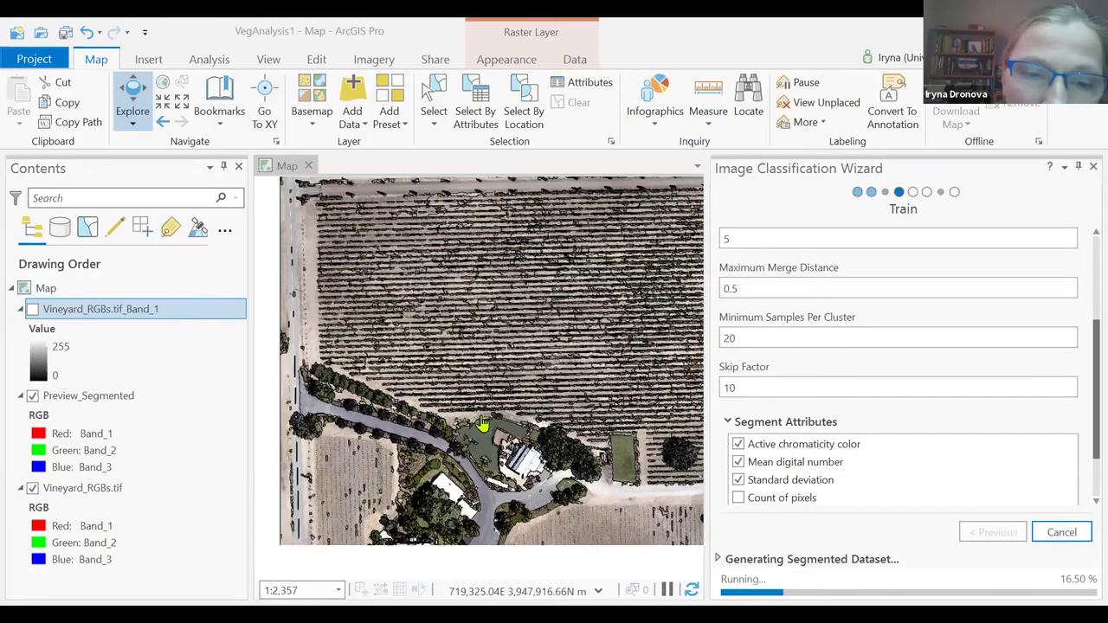
pyautogui.scroll(3, 482, 424)
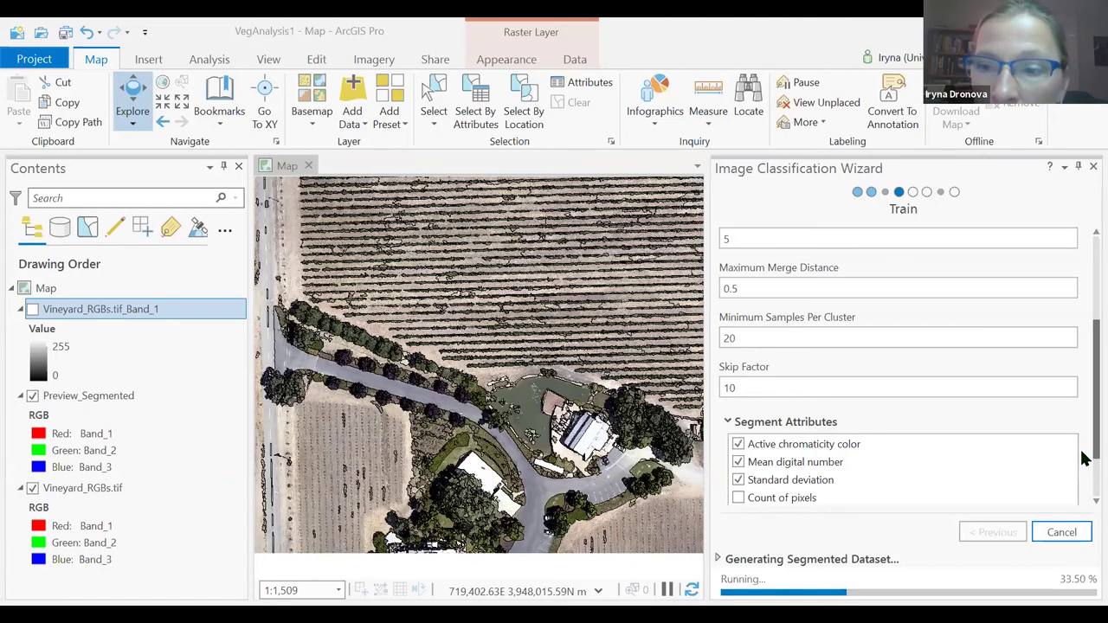
pyautogui.scroll(-2, 1084, 459)
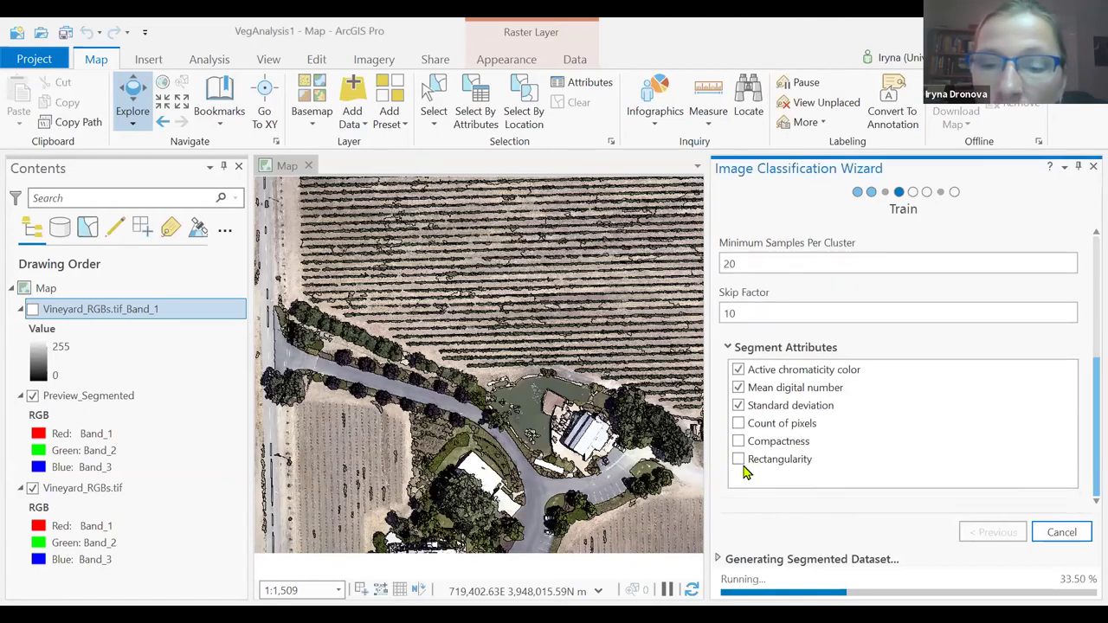
pyautogui.click(739, 458)
pyautogui.click(738, 459)
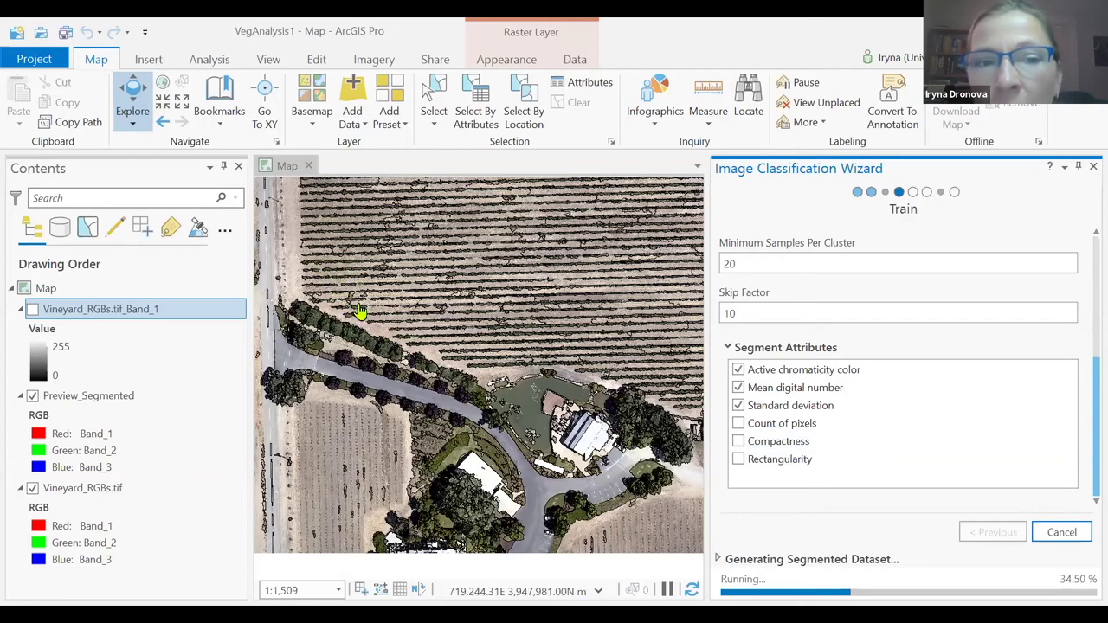
pyautogui.click(774, 459)
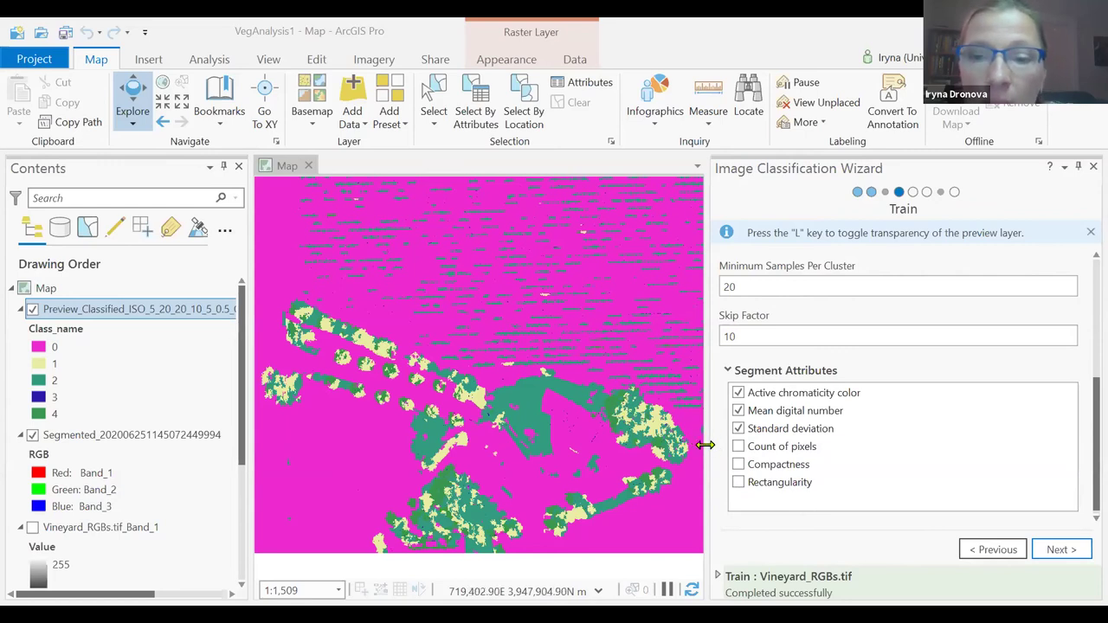
# Step: Narrow the wizard pane and examine how the preview classification separates vine rows, trees and ground at several map scales
pyautogui.moveTo(705, 445); pyautogui.dragTo(796, 453)
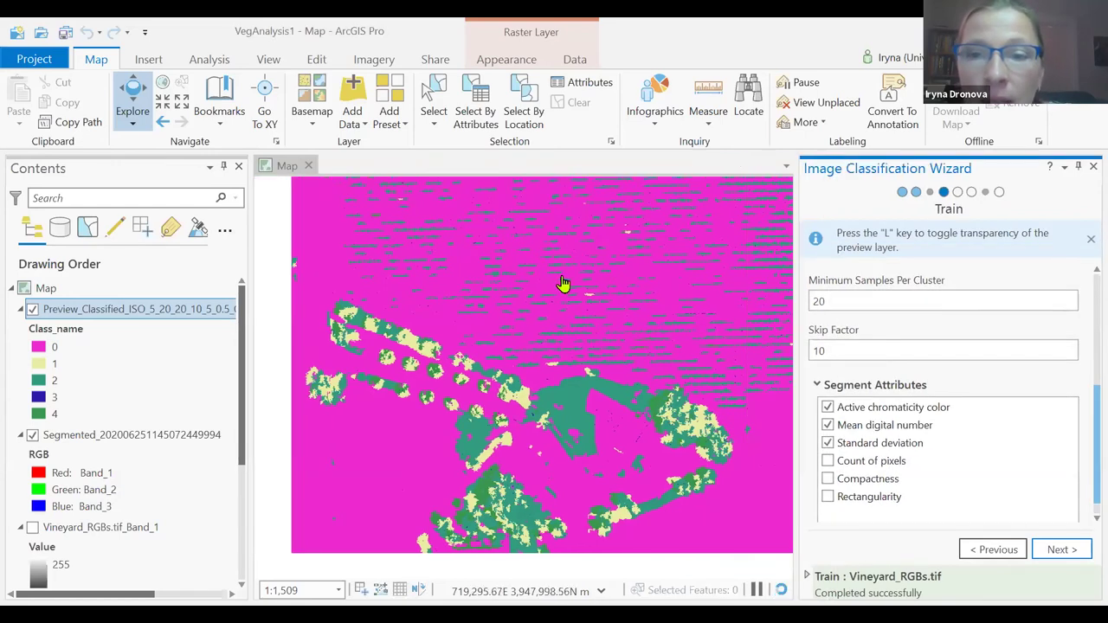
pyautogui.scroll(-2, 463, 337)
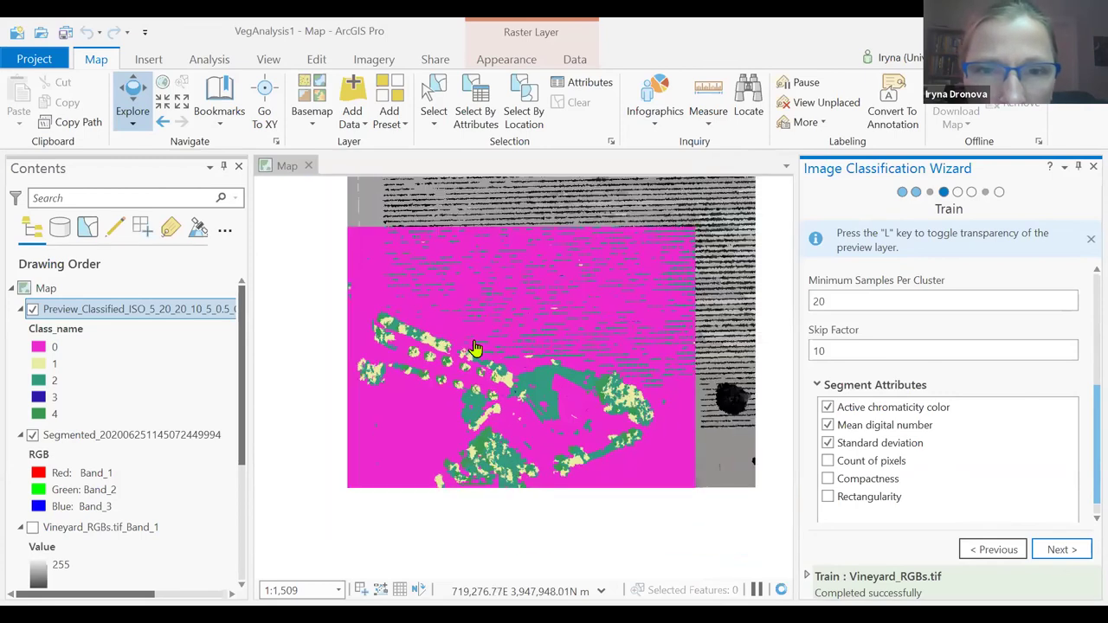
pyautogui.scroll(6, 522, 295)
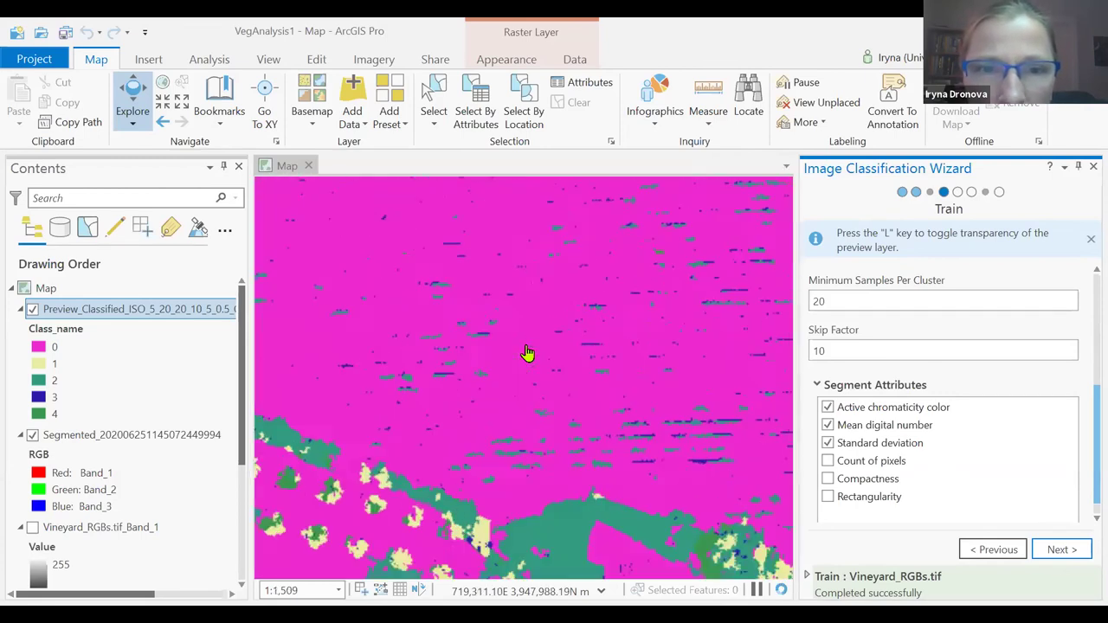
pyautogui.scroll(-4, 527, 361)
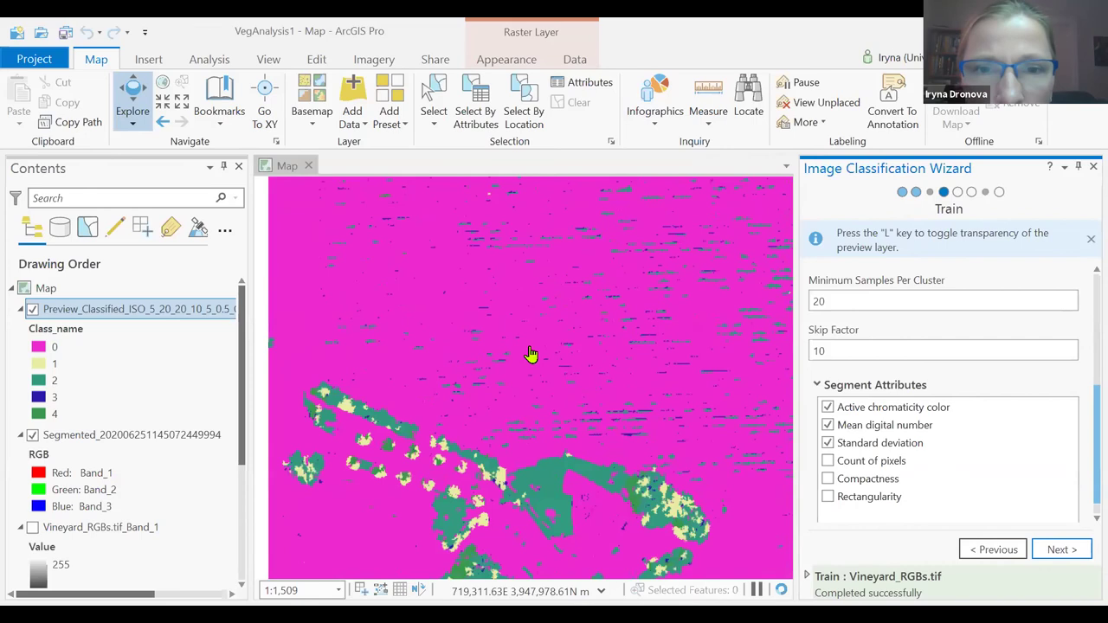
pyautogui.scroll(-3, 515, 343)
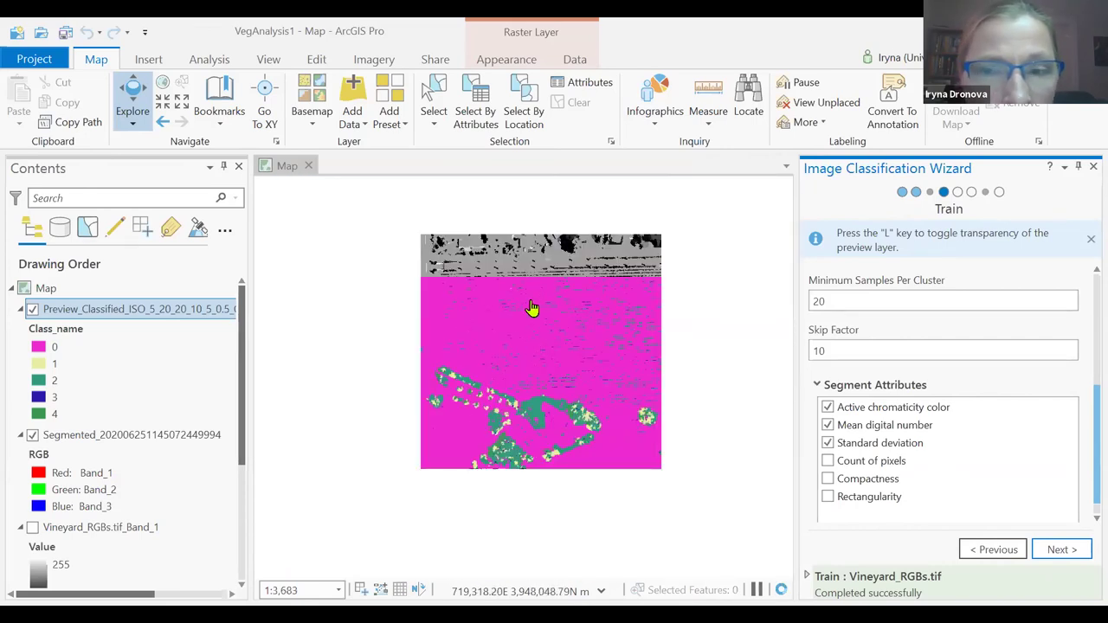
pyautogui.scroll(1, 530, 319)
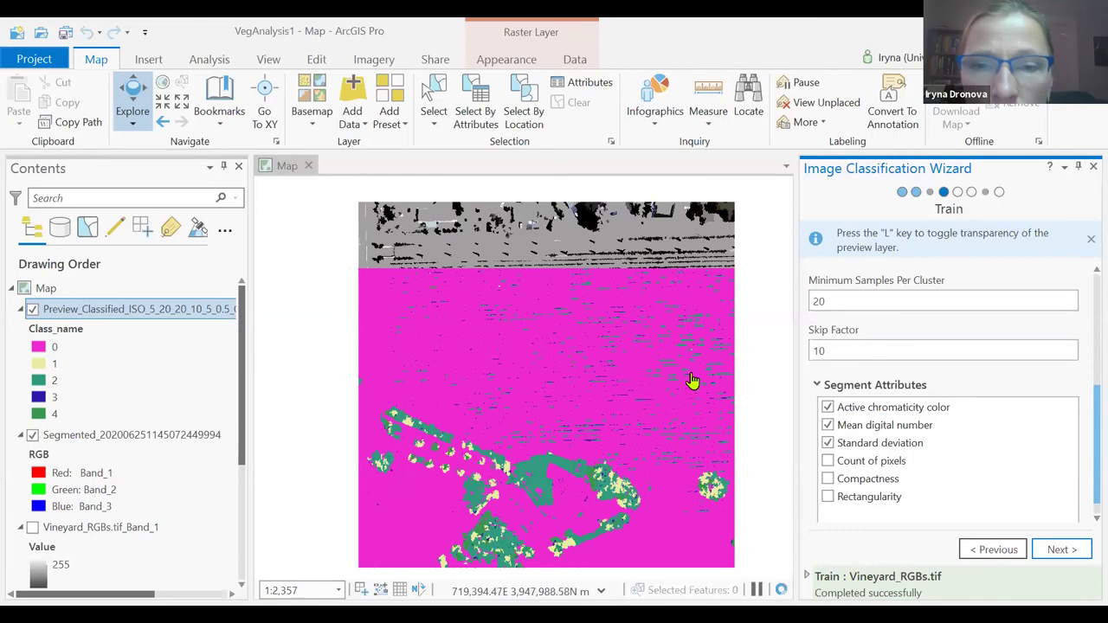
pyautogui.click(826, 406)
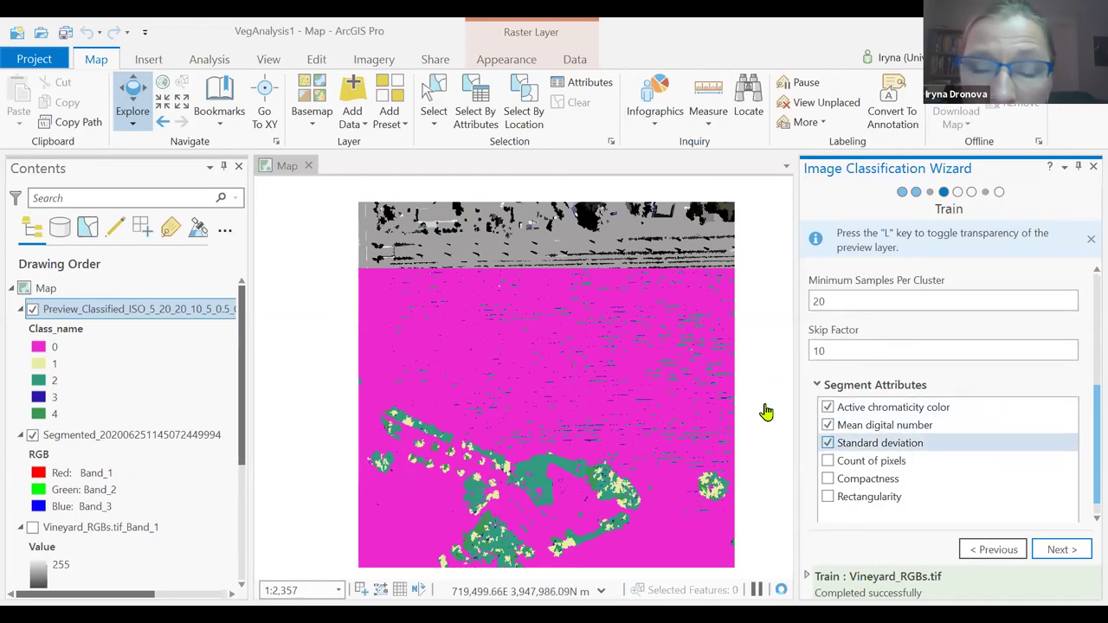
# Step: Continue to the classification settings, name the output classified dataset Classification_15_20_600, and run the classification
pyautogui.click(1056, 555)
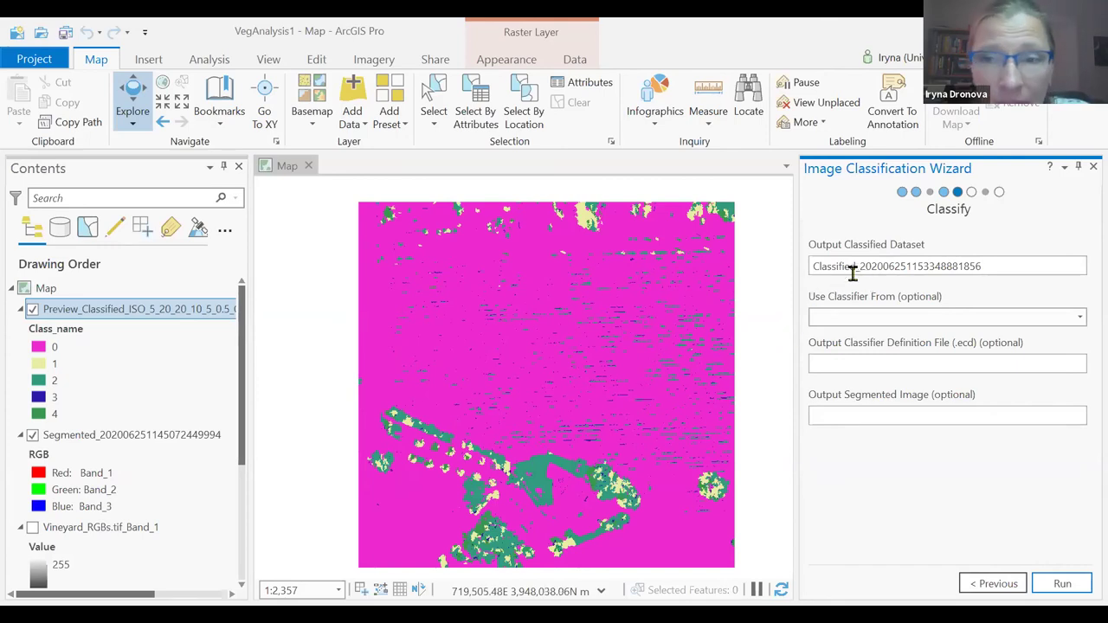
pyautogui.moveTo(859, 269); pyautogui.dragTo(1001, 268)
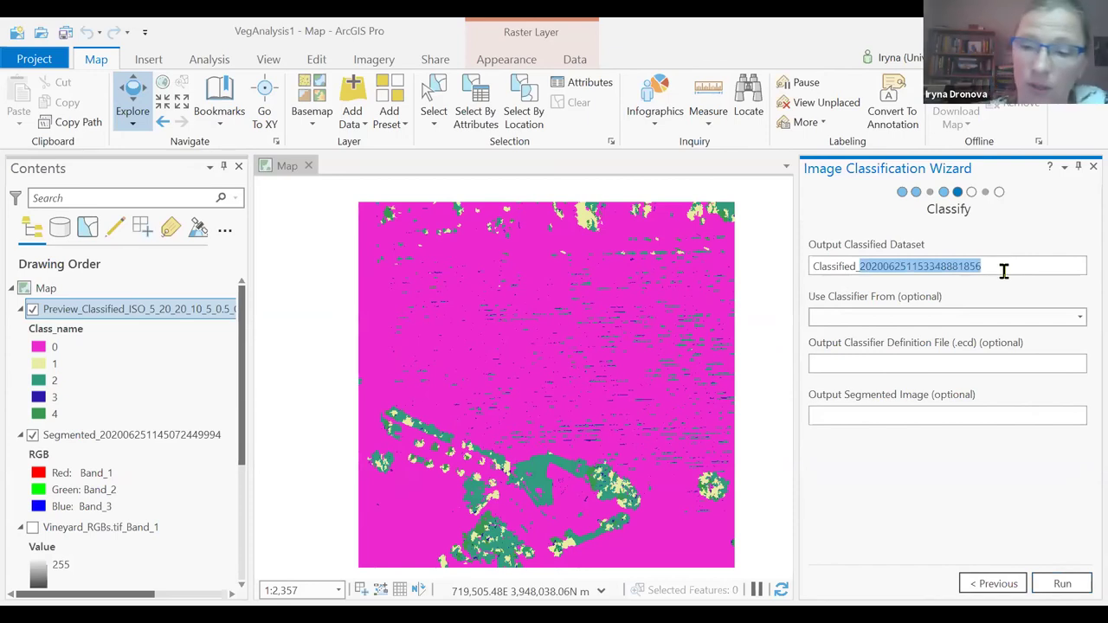
pyautogui.press('BackSpace')
pyautogui.press('BackSpace')
pyautogui.press('BackSpace')
pyautogui.press('BackSpace')
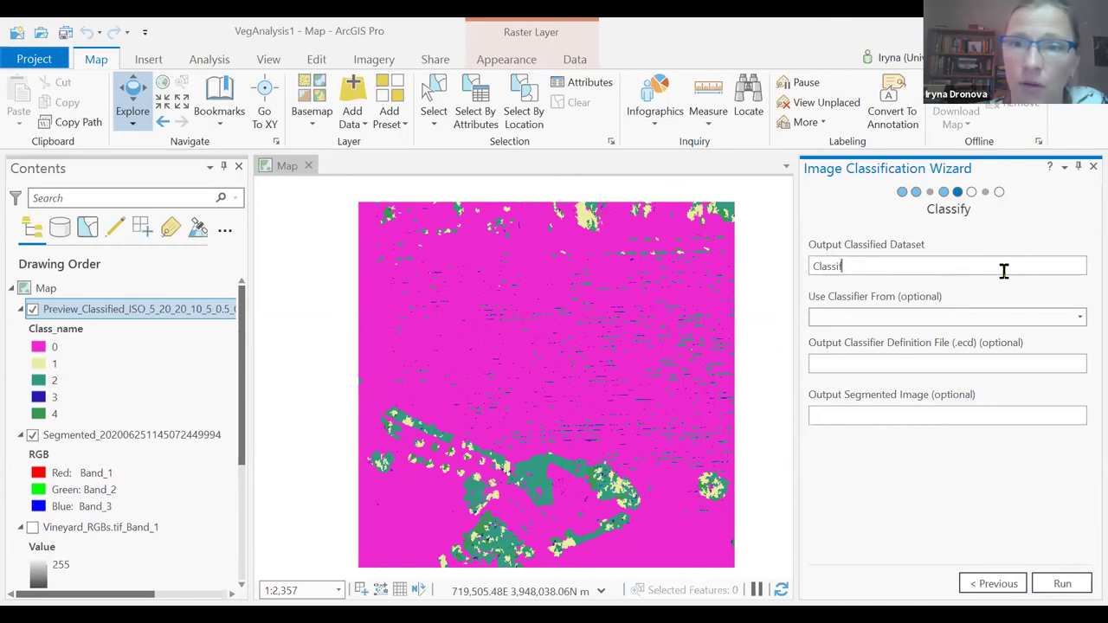
pyautogui.write('ication1')
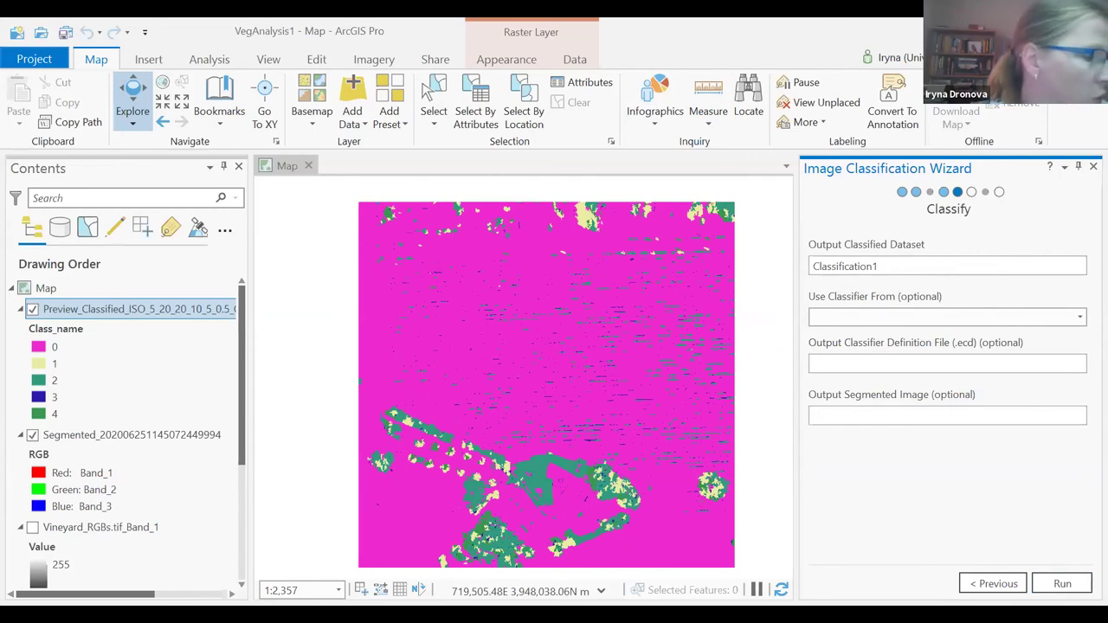
pyautogui.press('BackSpace')
pyautogui.press('BackSpace')
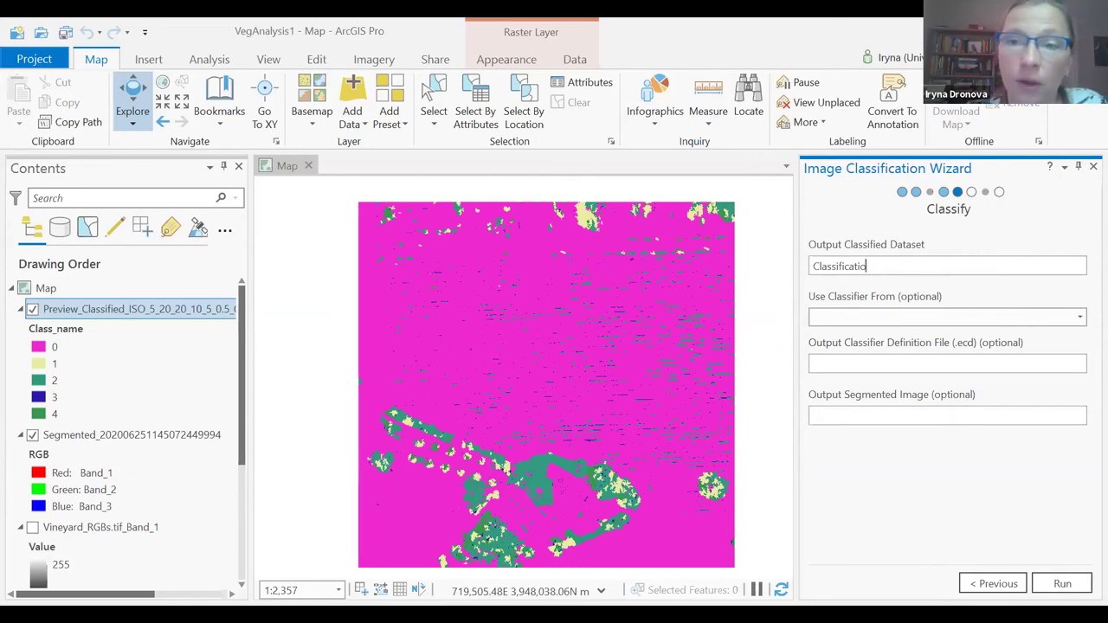
pyautogui.write('n_')
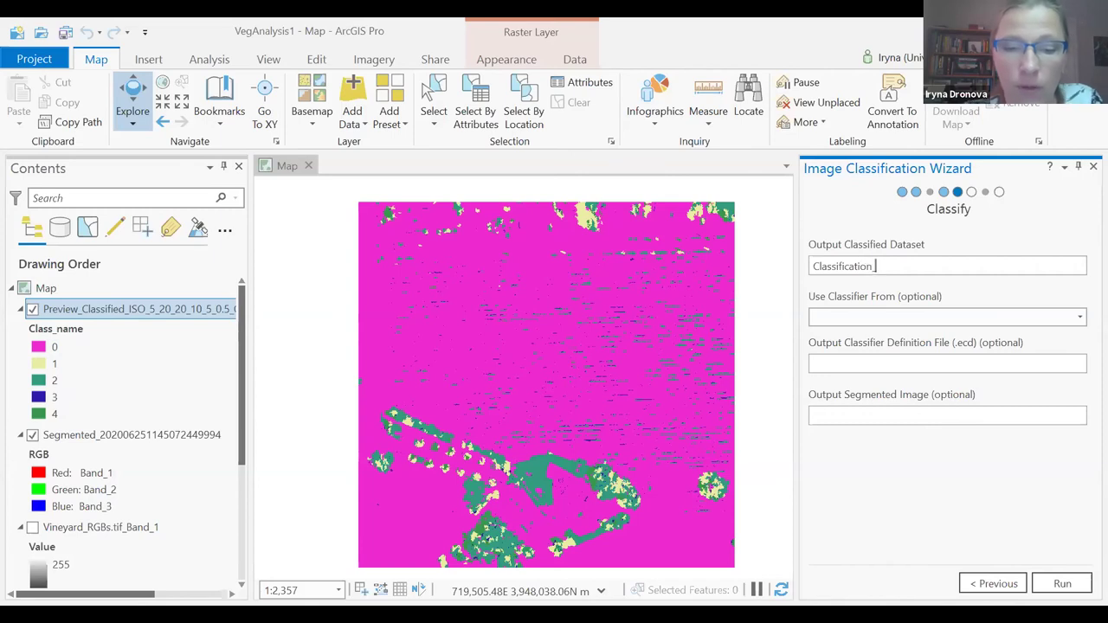
pyautogui.write('15')
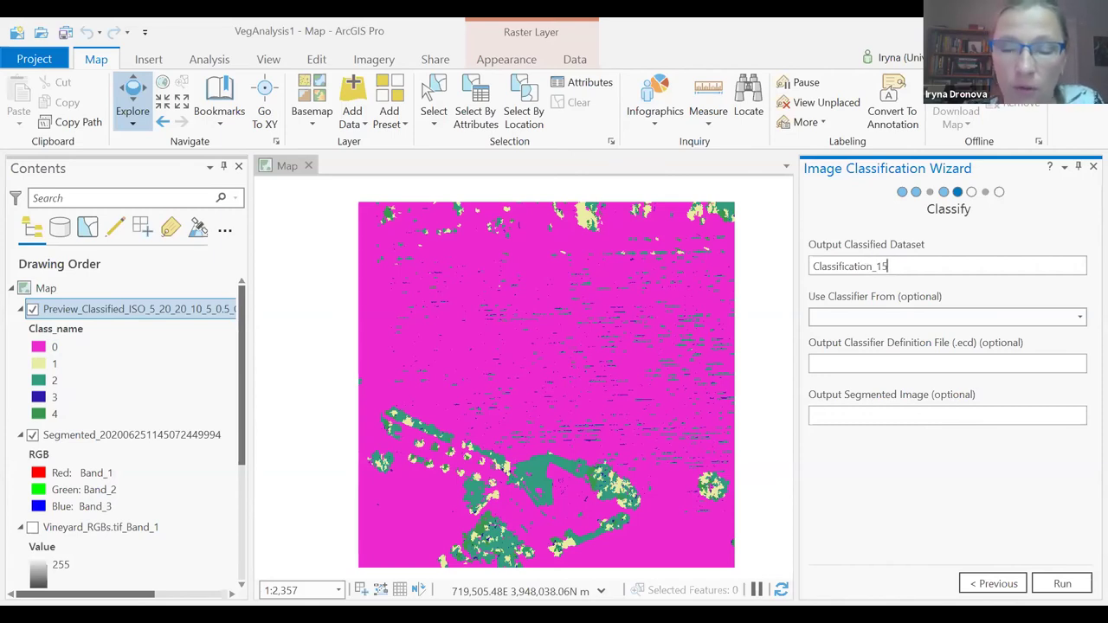
pyautogui.write('_20_600')
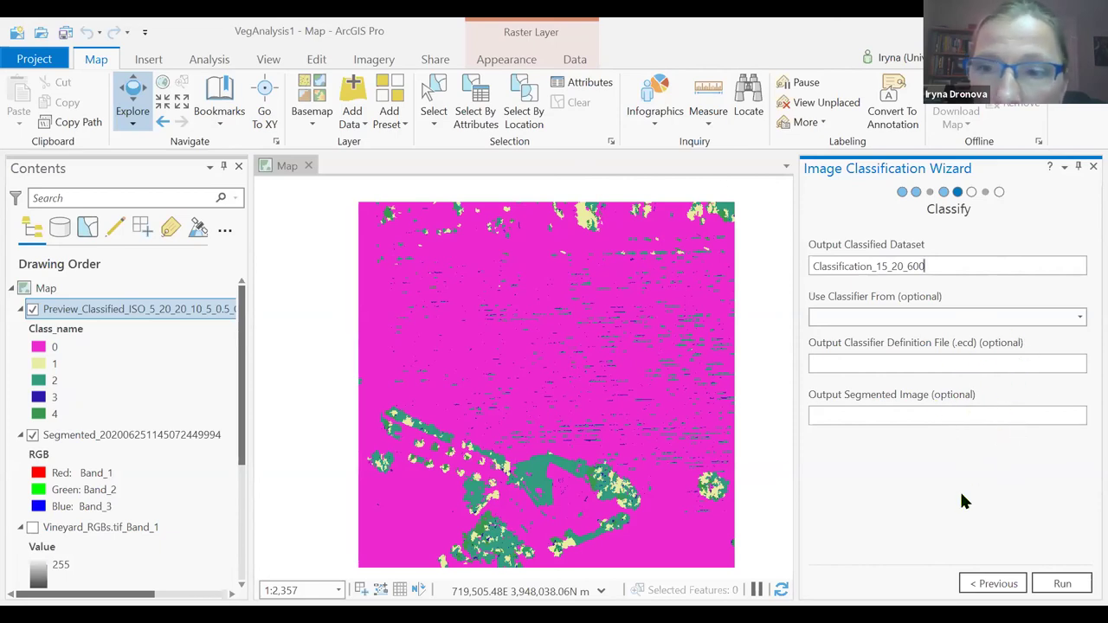
pyautogui.click(1071, 589)
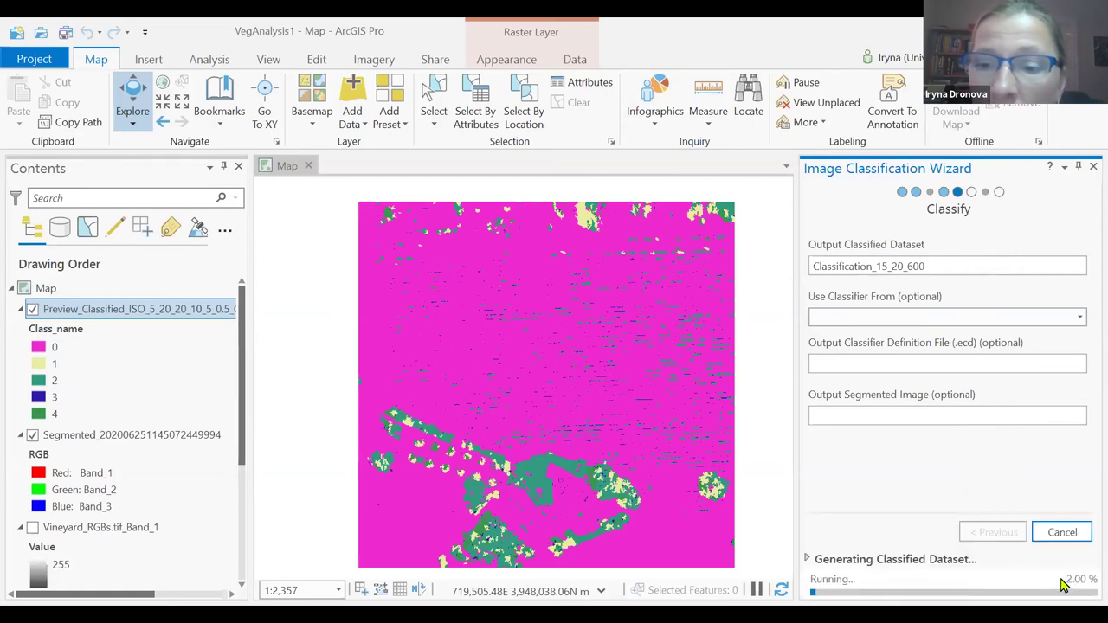
# Step: Hide the ISO preview classification layer and collapse its legend
pyautogui.click(182, 368)
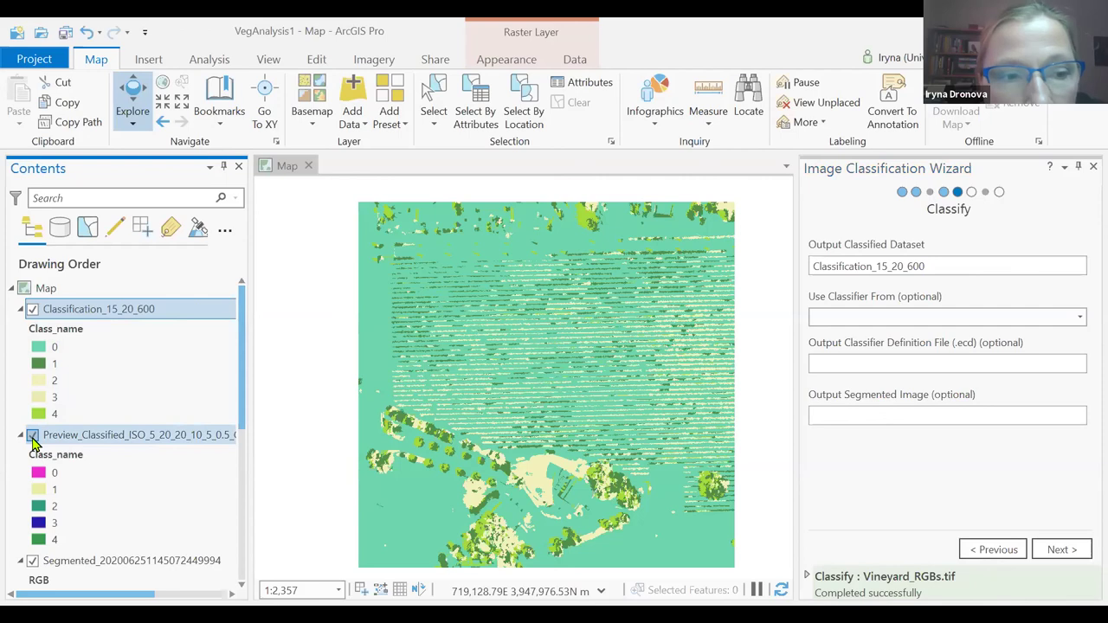
pyautogui.click(32, 435)
pyautogui.click(21, 436)
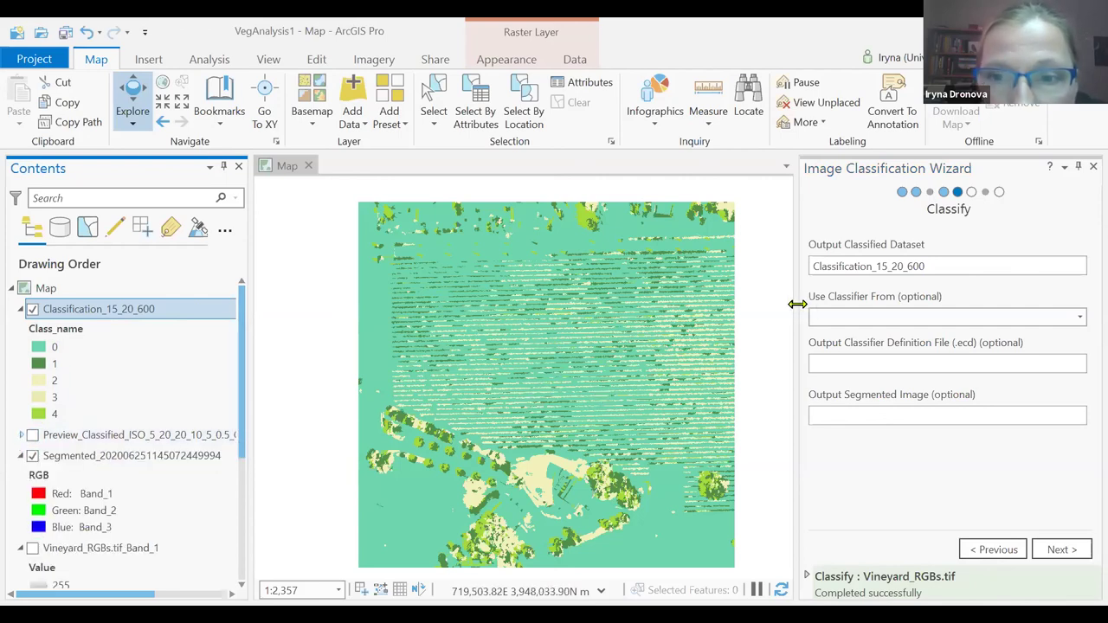
# Step: Narrow the wizard pane, hide the Segmented layer, and compare Classification_15_20_600 with the vineyard imagery by toggling its visibility
pyautogui.moveTo(903, 323); pyautogui.dragTo(904, 323)
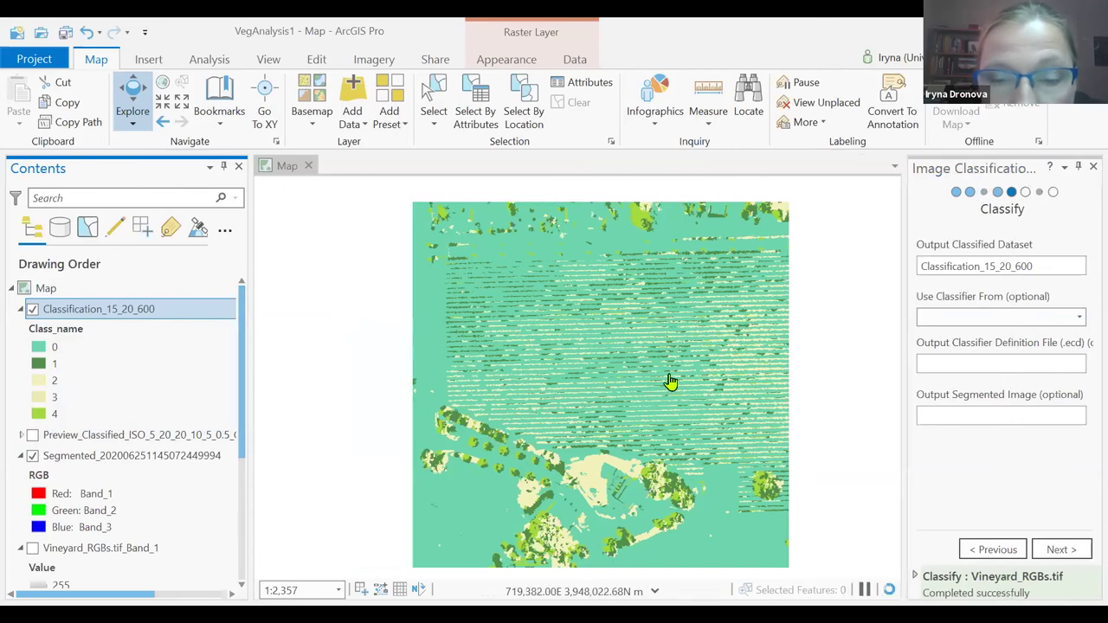
pyautogui.scroll(-1, 672, 397)
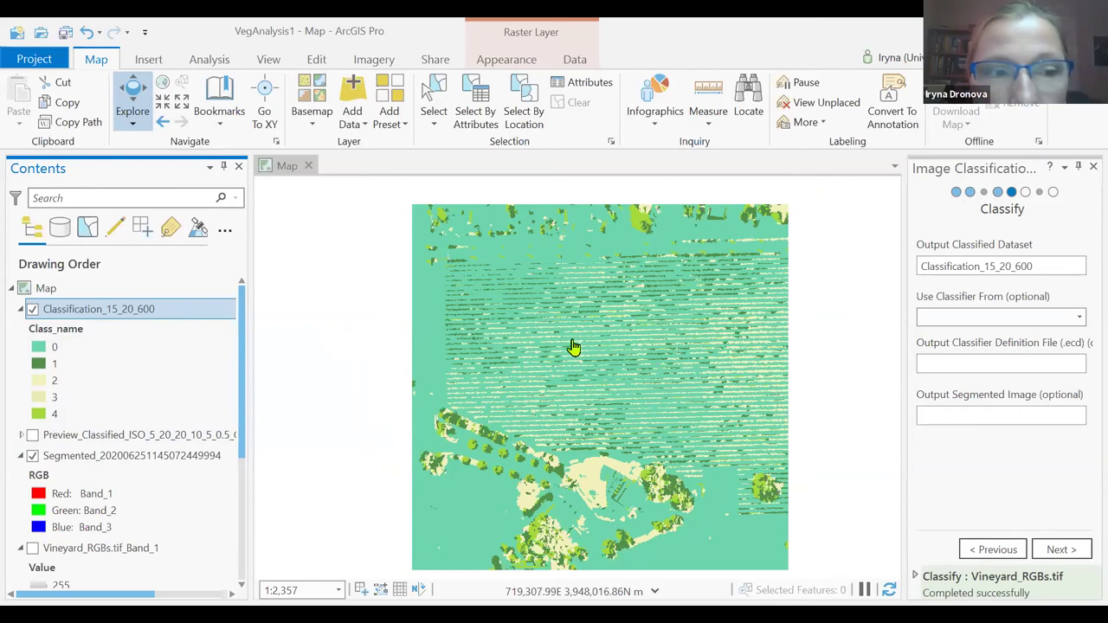
pyautogui.click(33, 310)
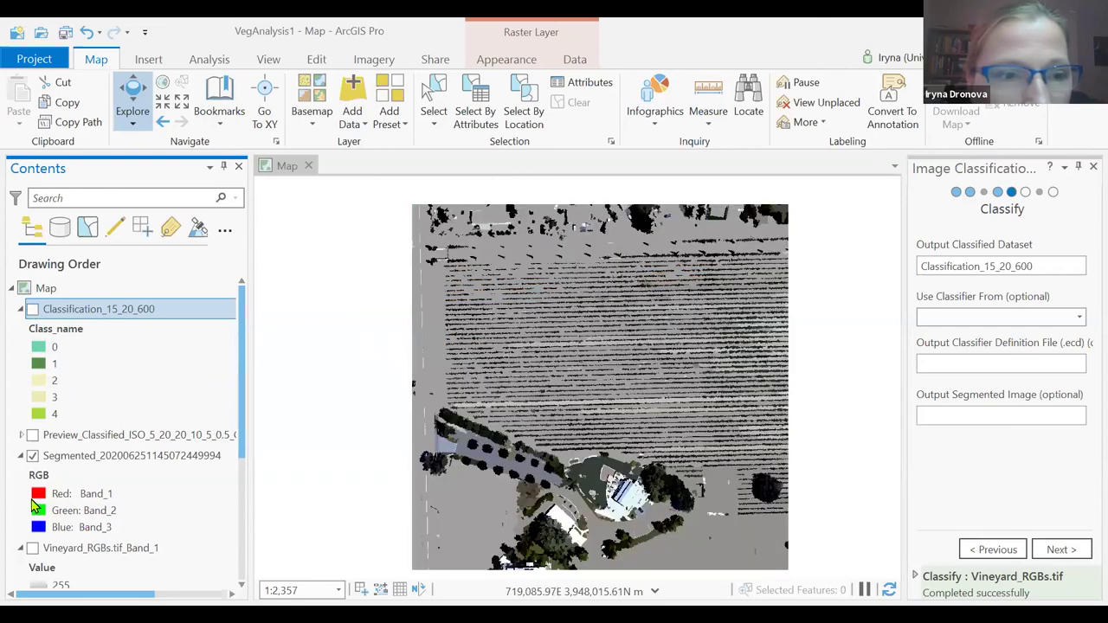
pyautogui.click(38, 457)
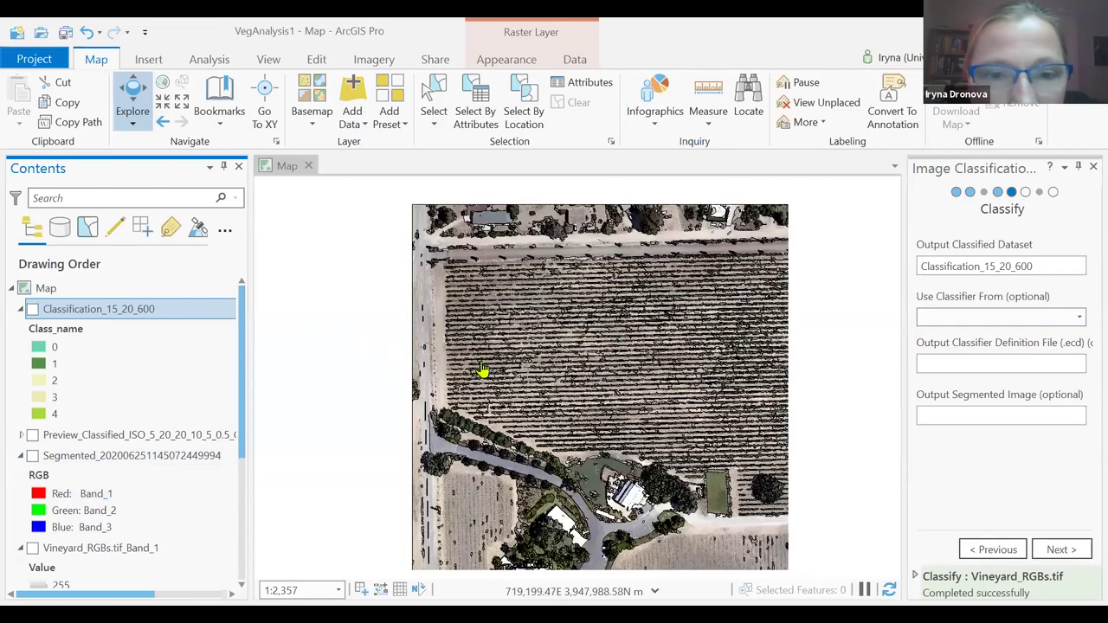
pyautogui.click(33, 309)
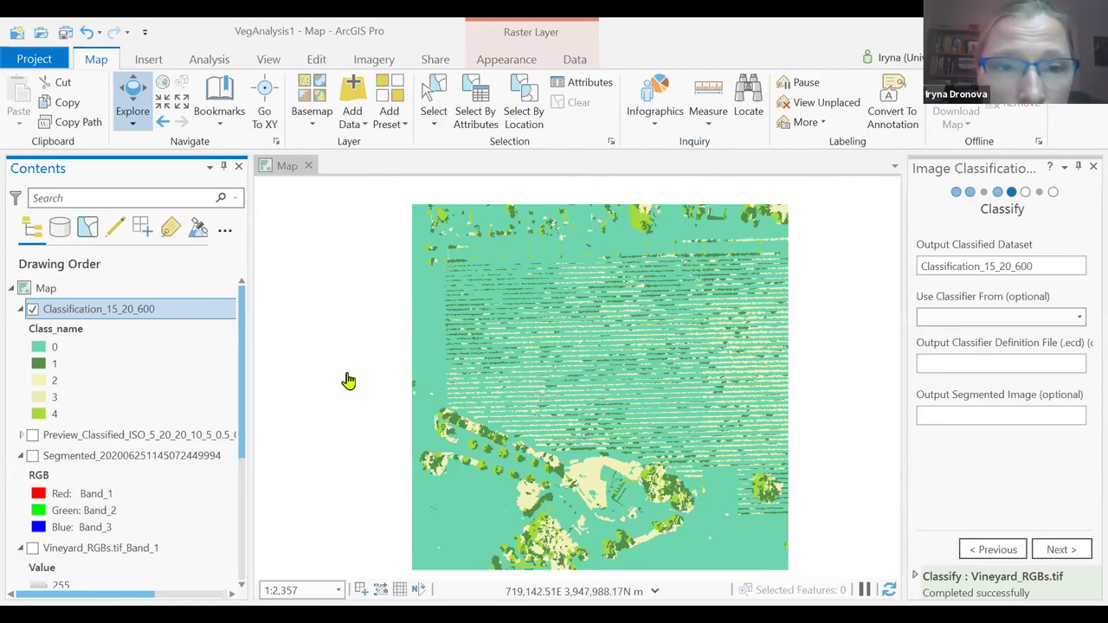
# Step: Display the symbology settings of Classification_15_20_600 and close the Image Classification Wizard without saving its progress
pyautogui.rightClick(134, 320)
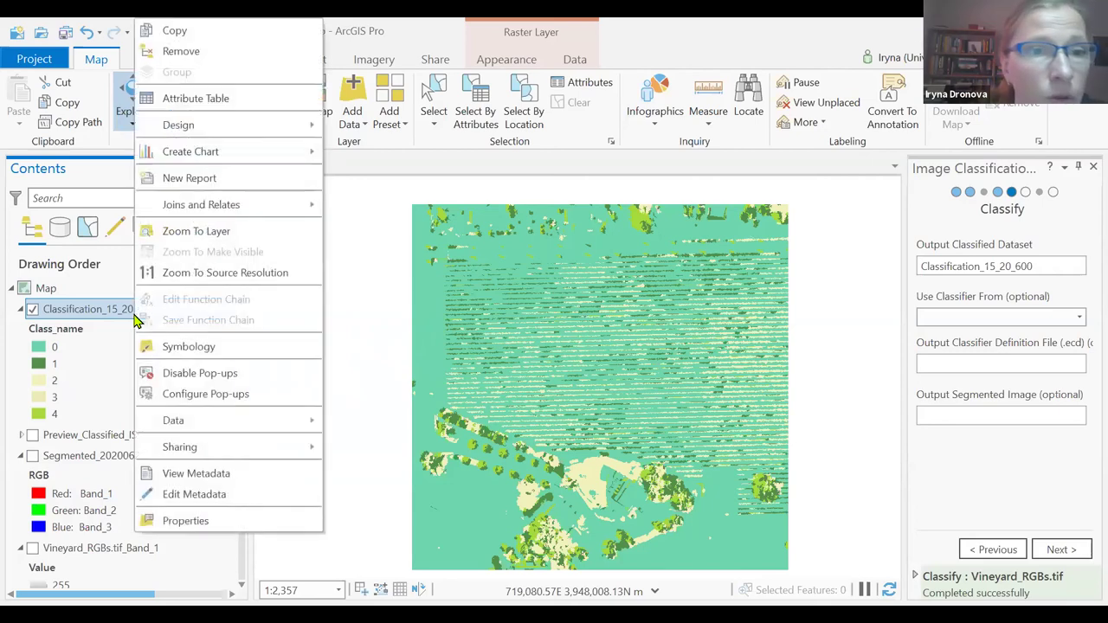
pyautogui.click(201, 348)
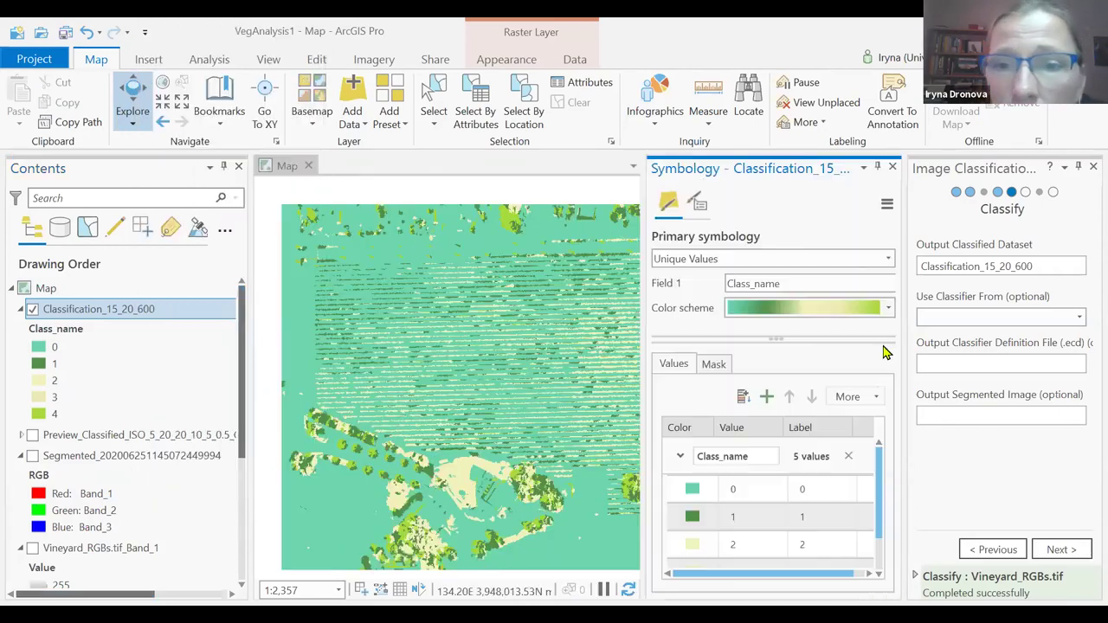
pyautogui.click(1093, 166)
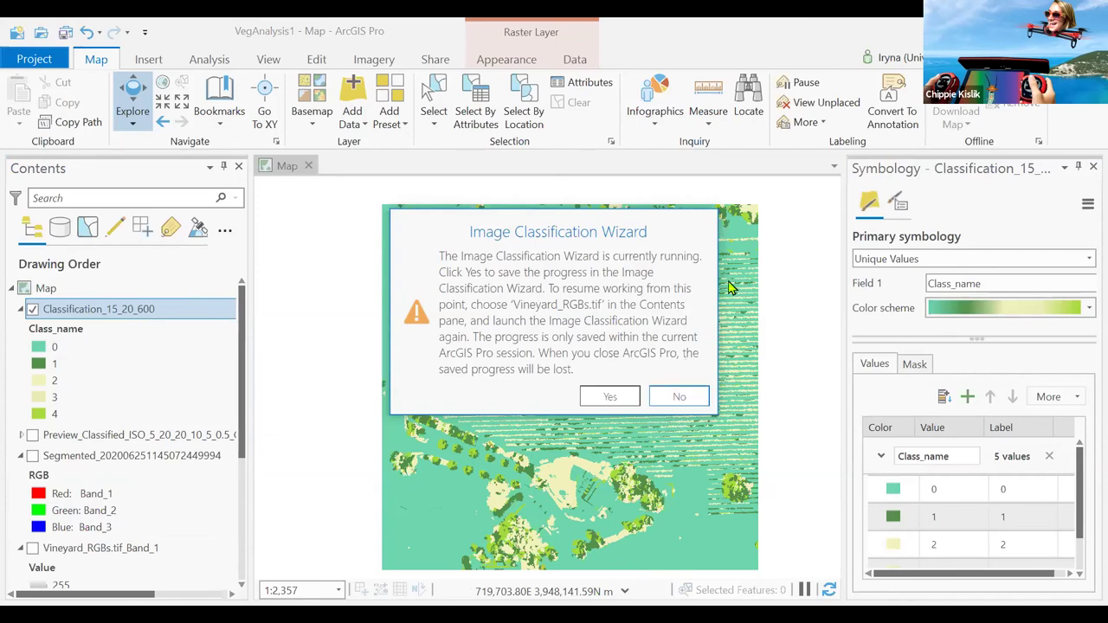
pyautogui.click(679, 398)
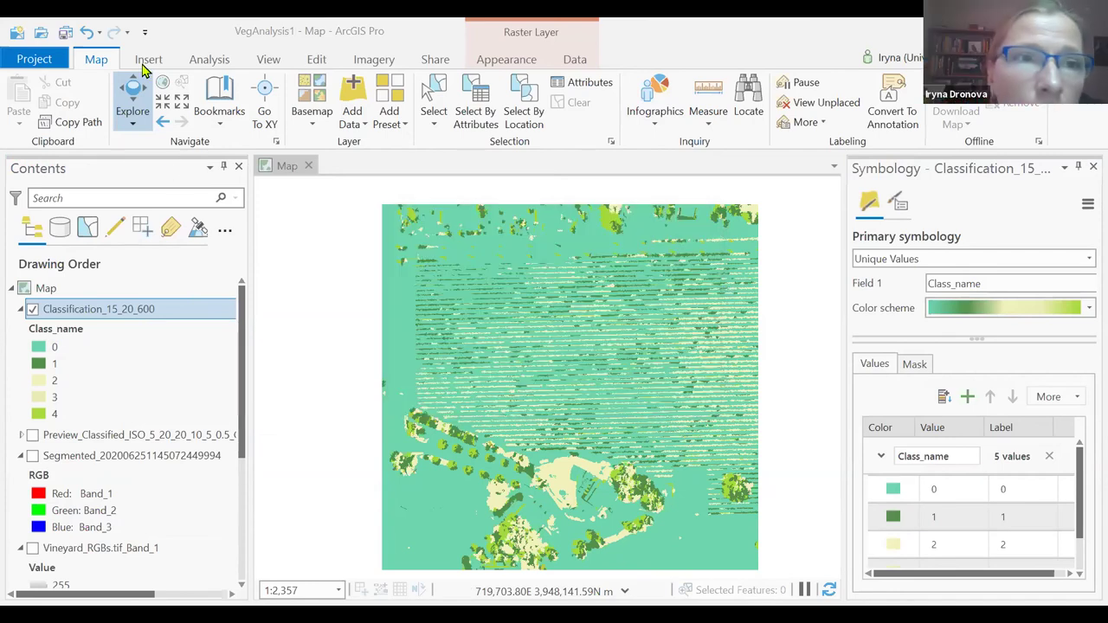
# Step: Add Unsup_Vineyard_seg_15_20_600.tif to the map from DroneCamp2020's VegDetectionArcGISPro\FinalProducts folder
pyautogui.click(209, 60)
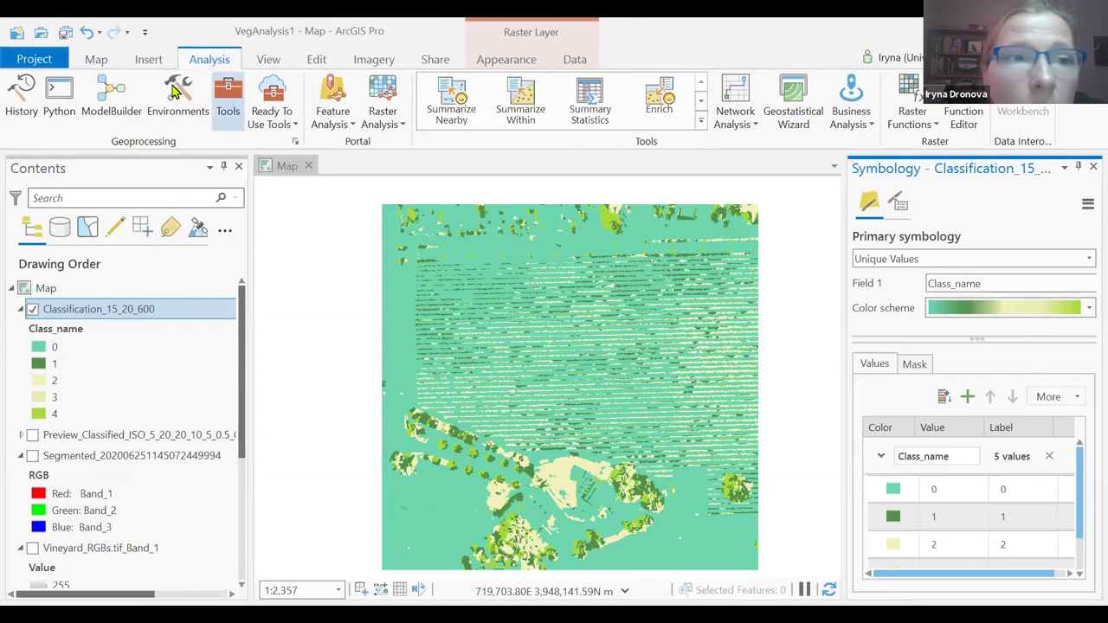
pyautogui.click(95, 61)
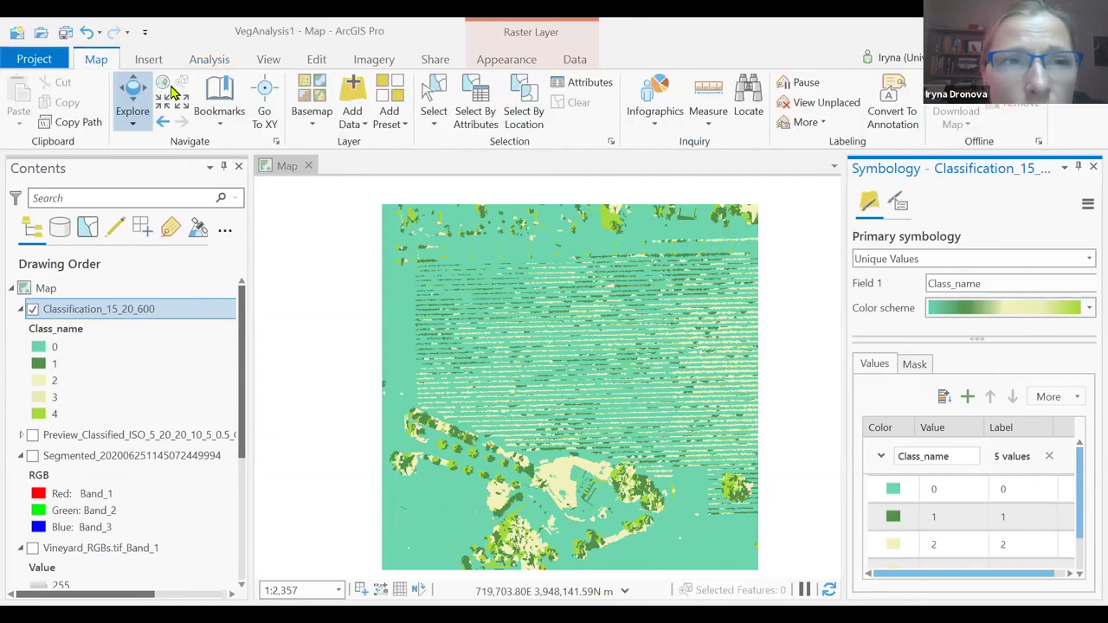
pyautogui.click(355, 86)
pyautogui.press('BackSpace')
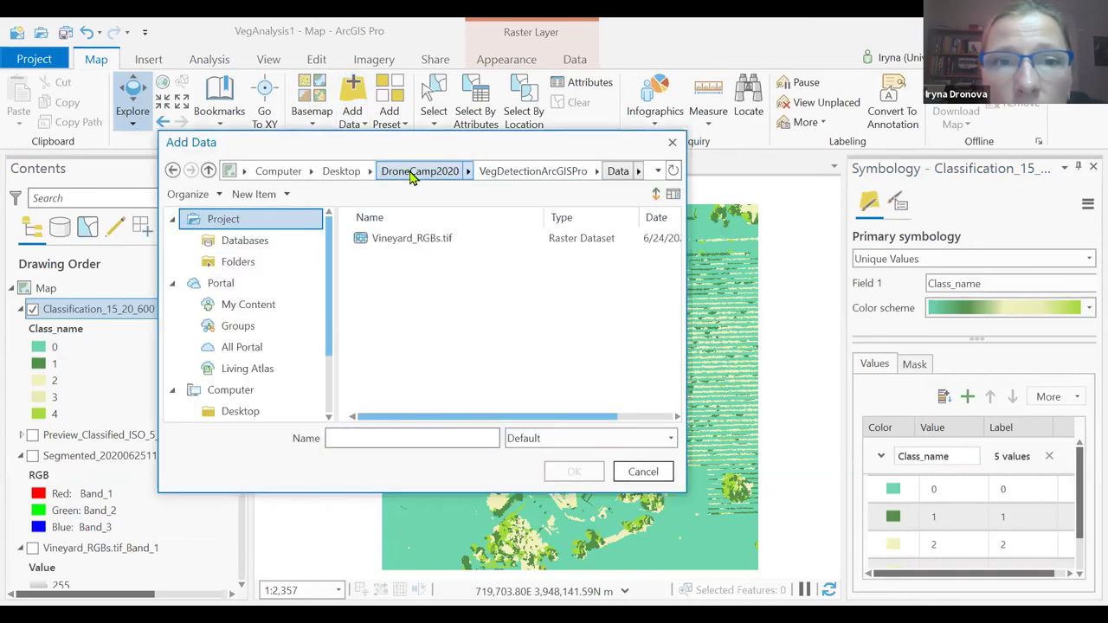
pyautogui.click(443, 171)
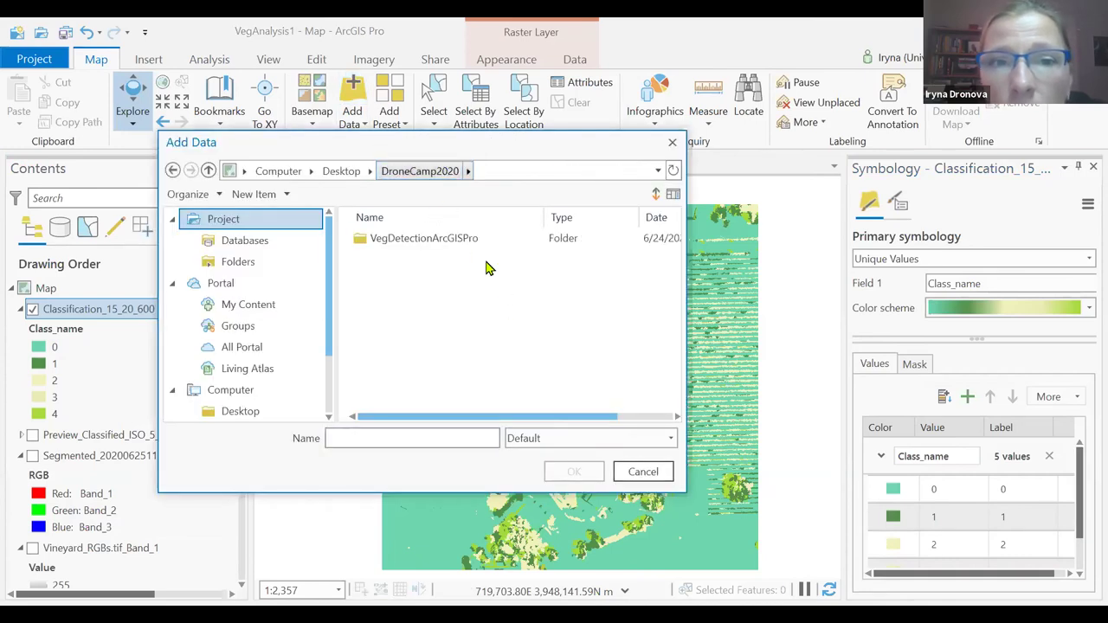
pyautogui.doubleClick(449, 238)
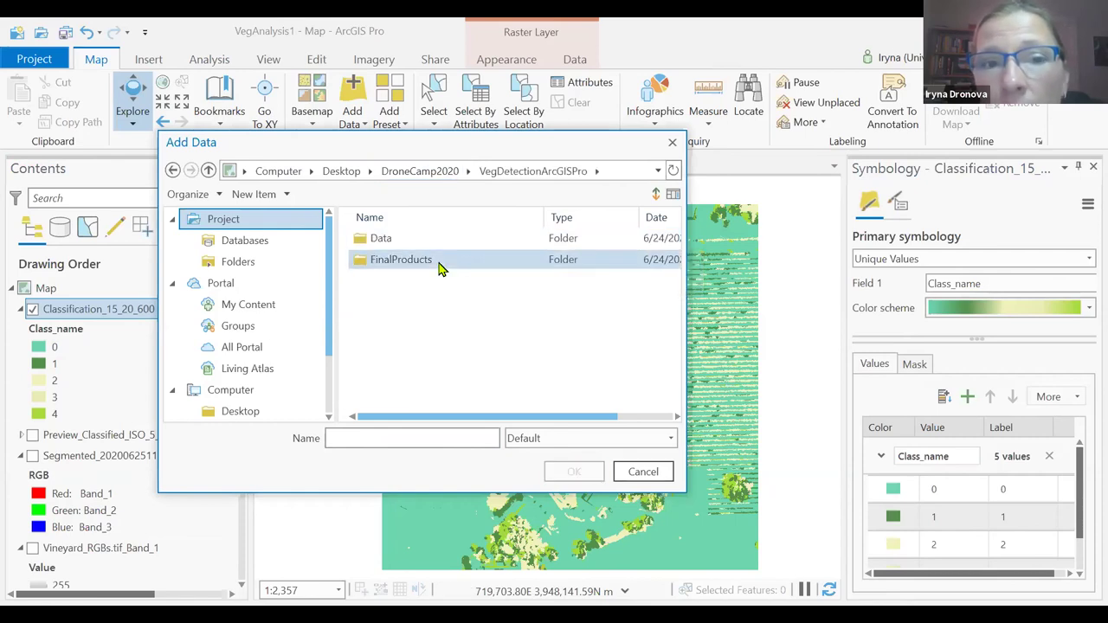
pyautogui.doubleClick(401, 260)
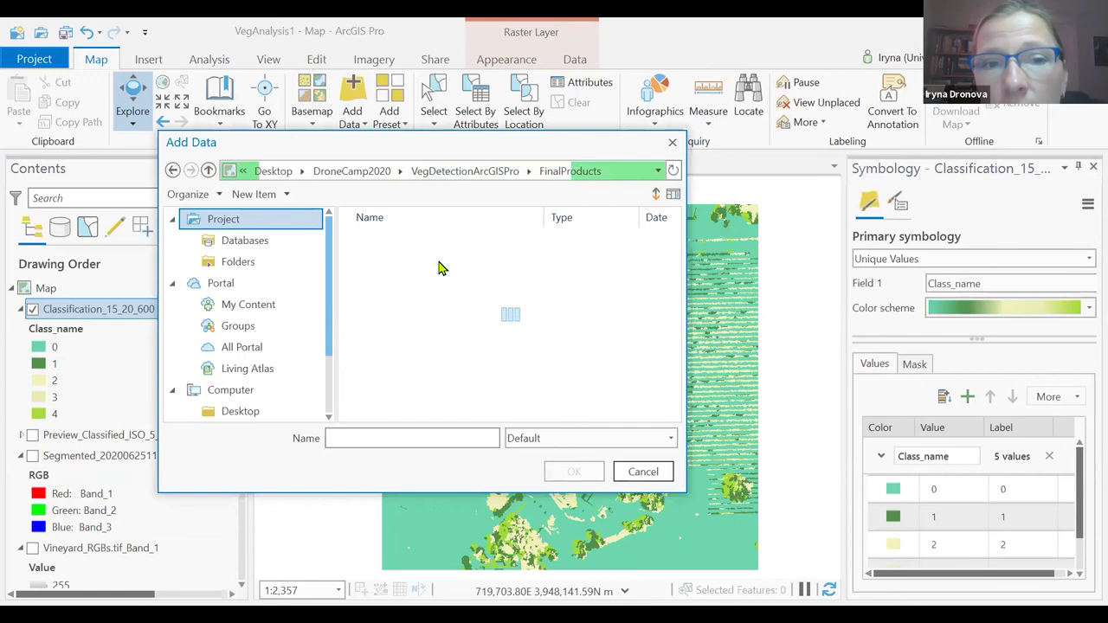
pyautogui.click(440, 263)
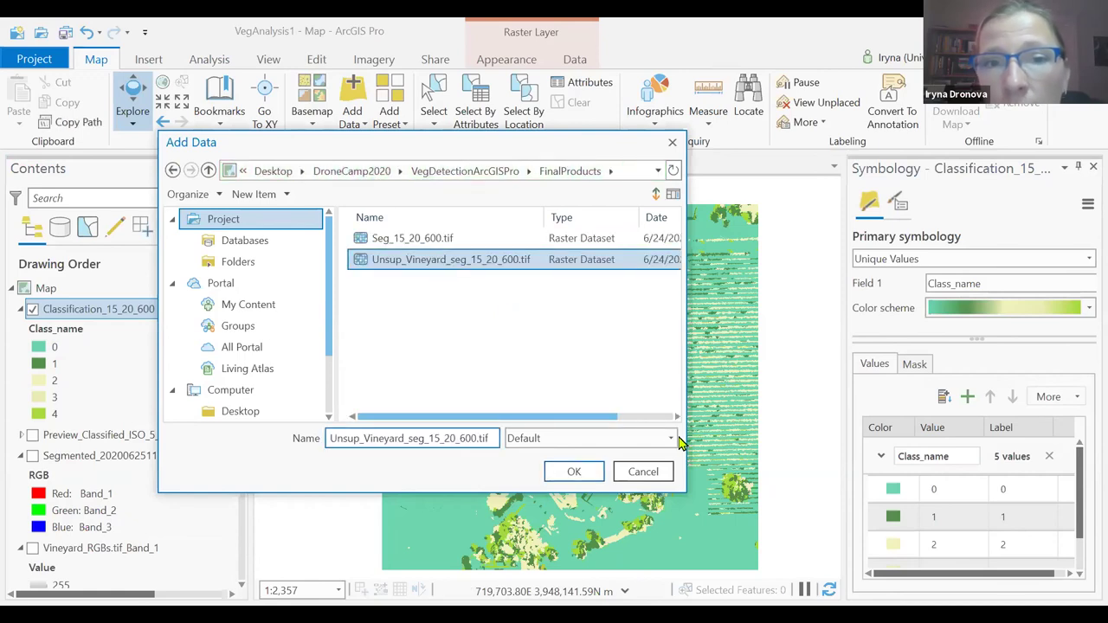
pyautogui.click(500, 258)
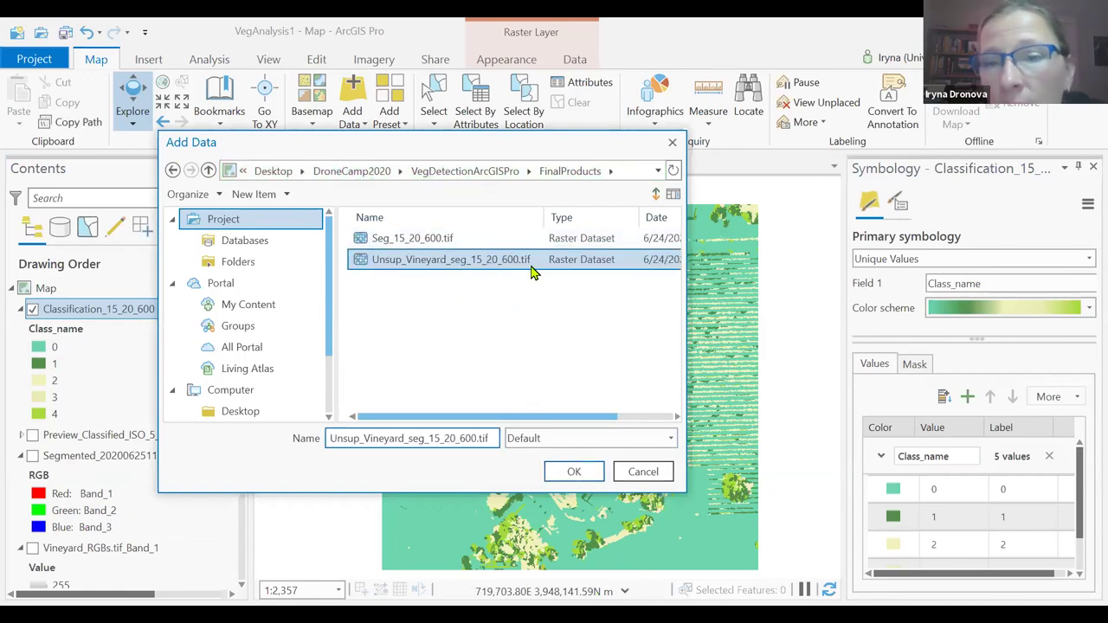
pyautogui.click(561, 471)
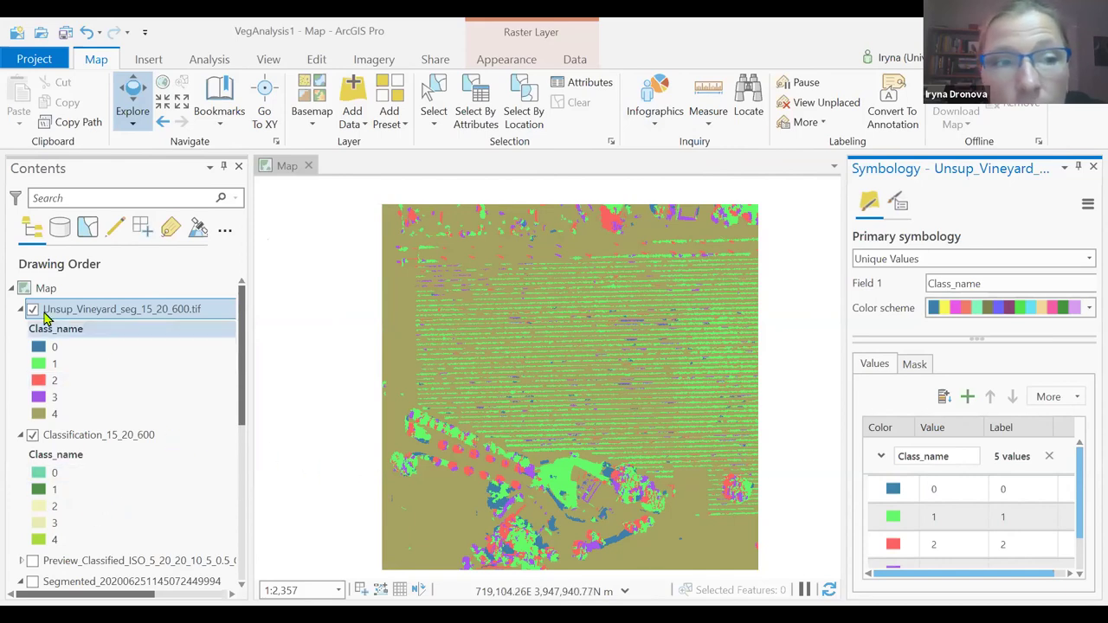
# Step: Compare the added unsupervised raster with Classification_15_20_600 by toggling its visibility and reviewing both legends, and widen the Symbology pane
pyautogui.click(33, 309)
pyautogui.click(33, 309)
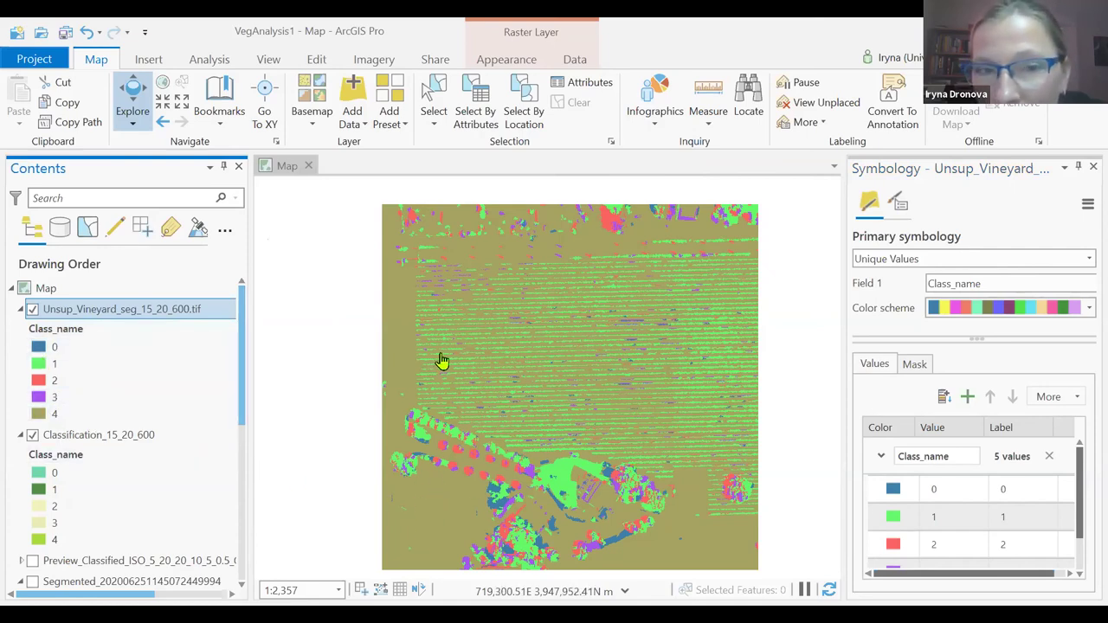
pyautogui.click(205, 367)
pyautogui.moveTo(242, 410); pyautogui.dragTo(240, 432)
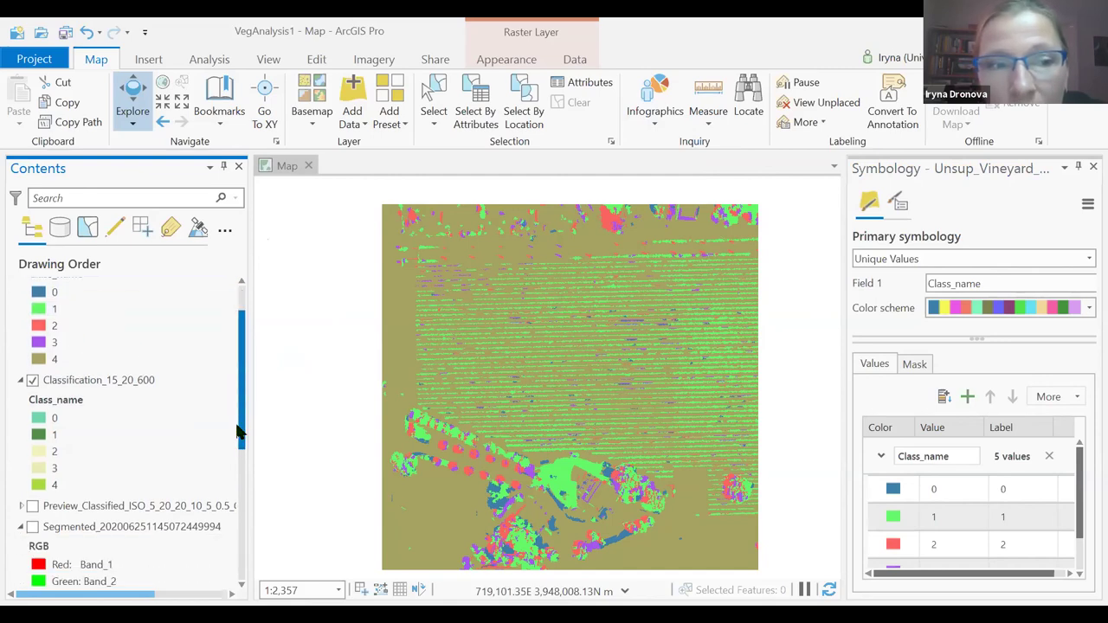
pyautogui.click(113, 431)
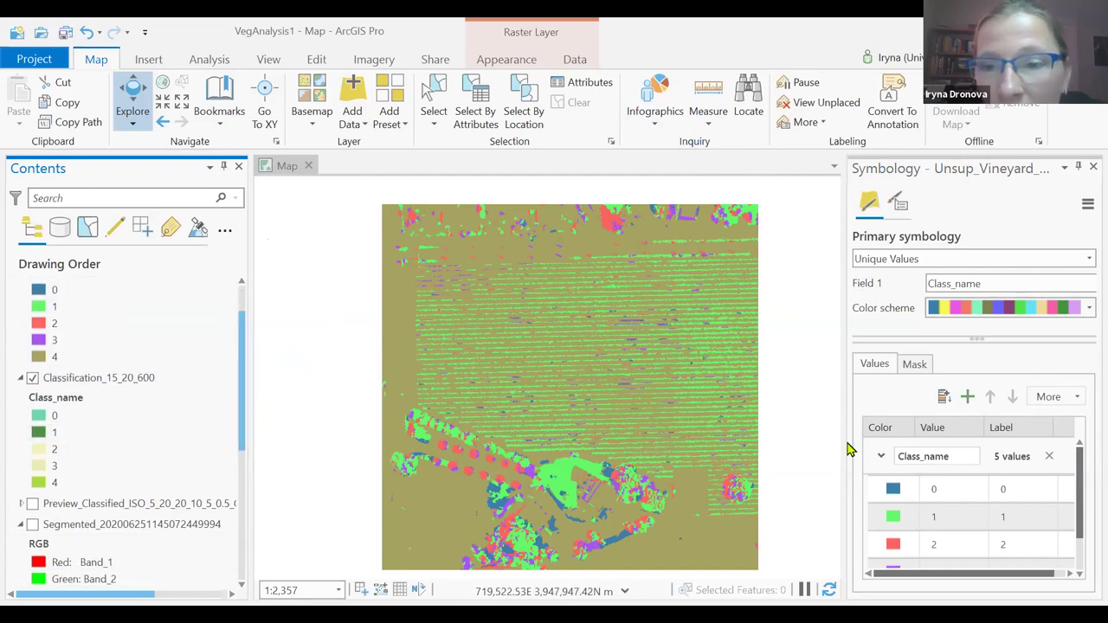
pyautogui.moveTo(843, 451); pyautogui.dragTo(795, 445)
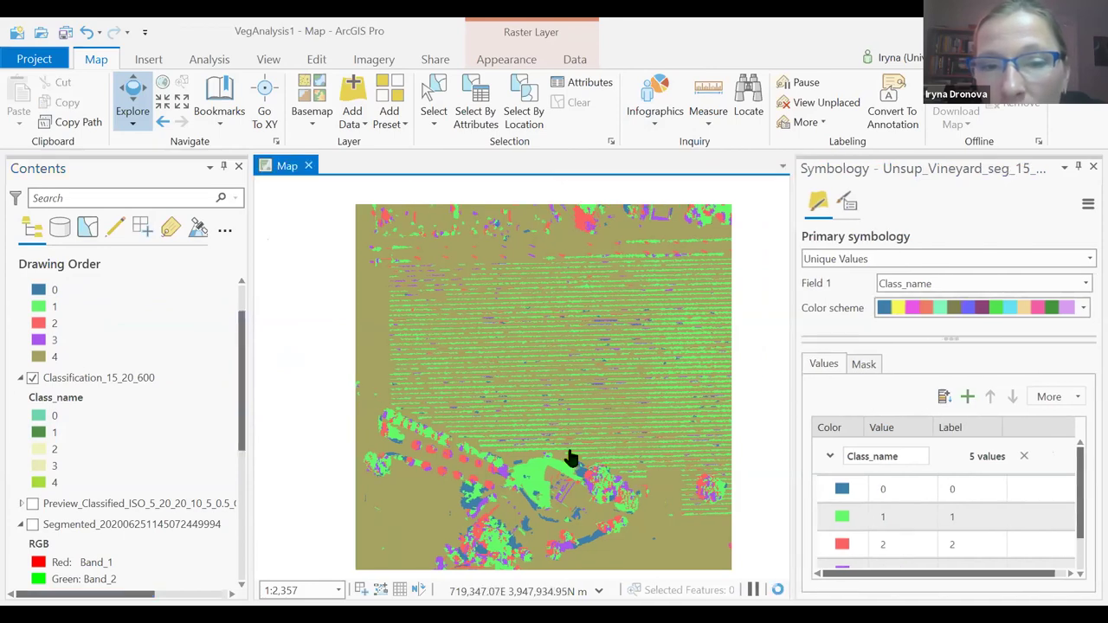
# Step: Hide the Classification_15_20_600 layer and collapse its legend
pyautogui.click(53, 356)
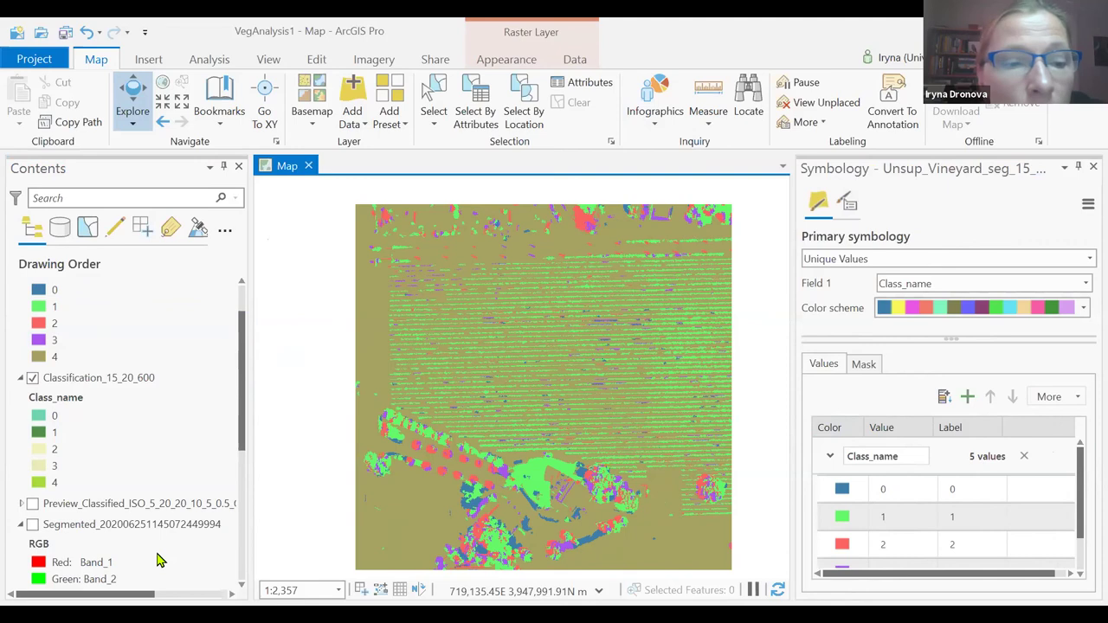
pyautogui.moveTo(249, 363); pyautogui.dragTo(248, 336)
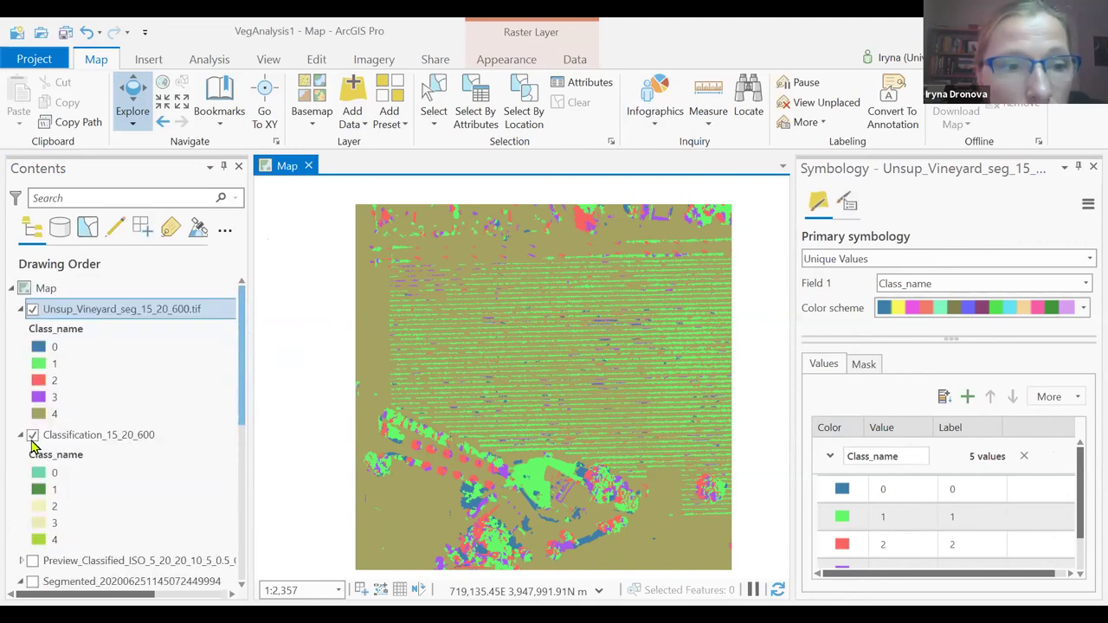
pyautogui.click(32, 436)
pyautogui.click(22, 440)
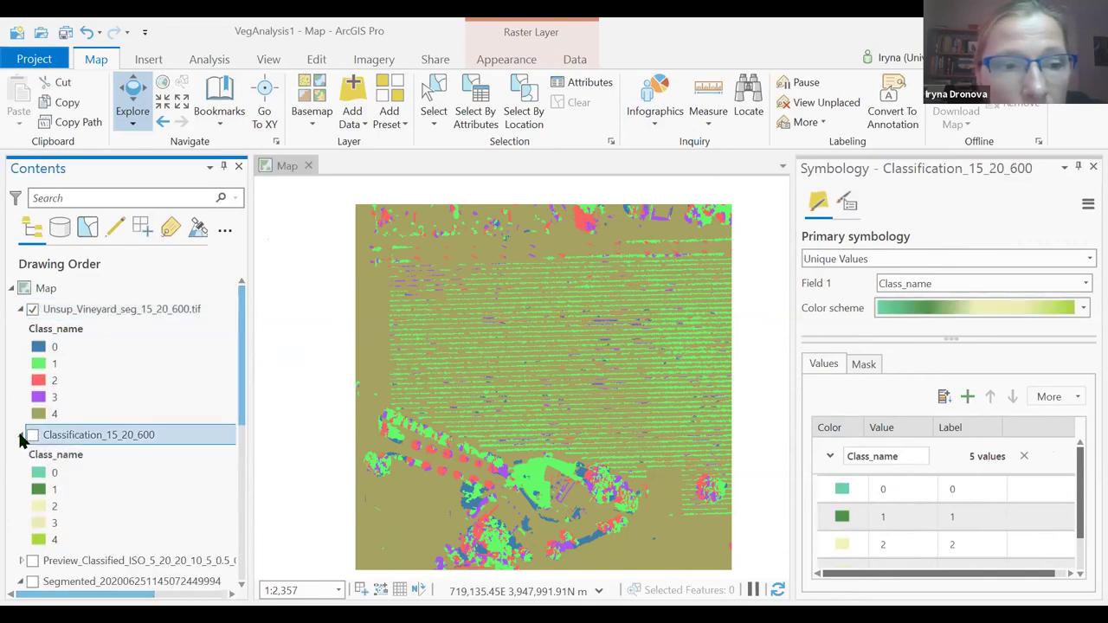
pyautogui.click(21, 436)
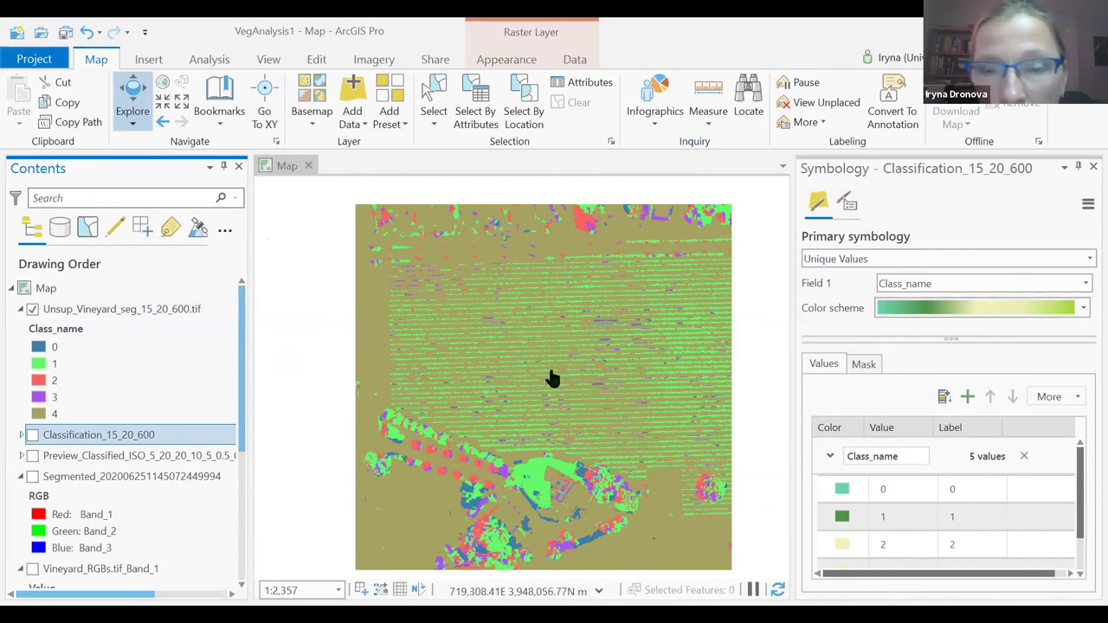
# Step: Select Unsup_Vineyard_seg_15_20_600.tif and examine the colors and labels of its classes 0 to 4 in a widened Symbology pane
pyautogui.click(77, 309)
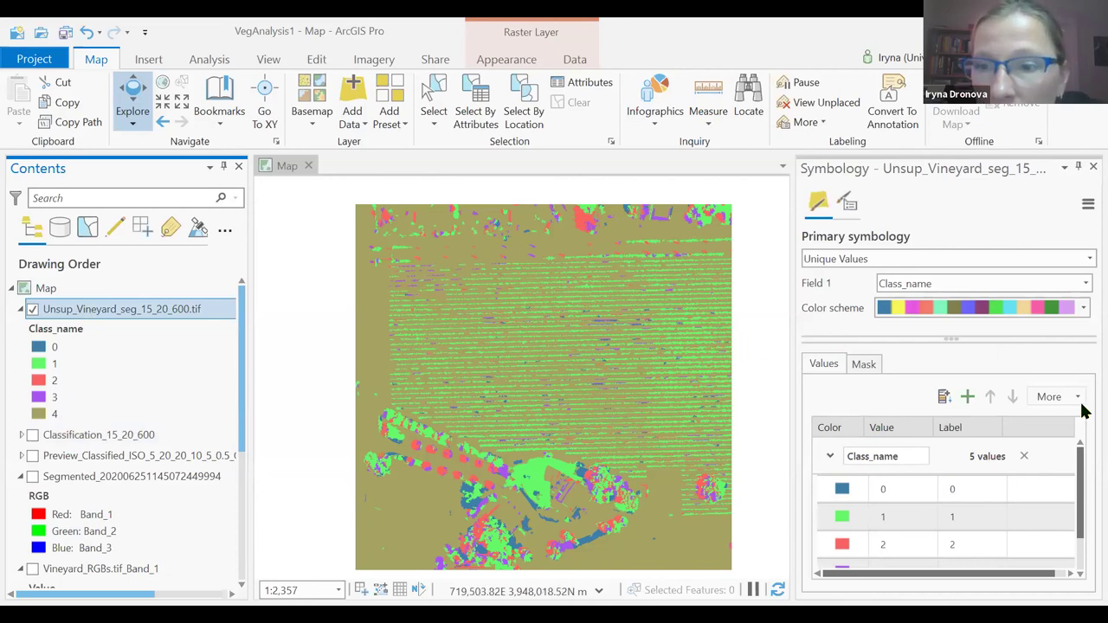
pyautogui.rightClick(143, 311)
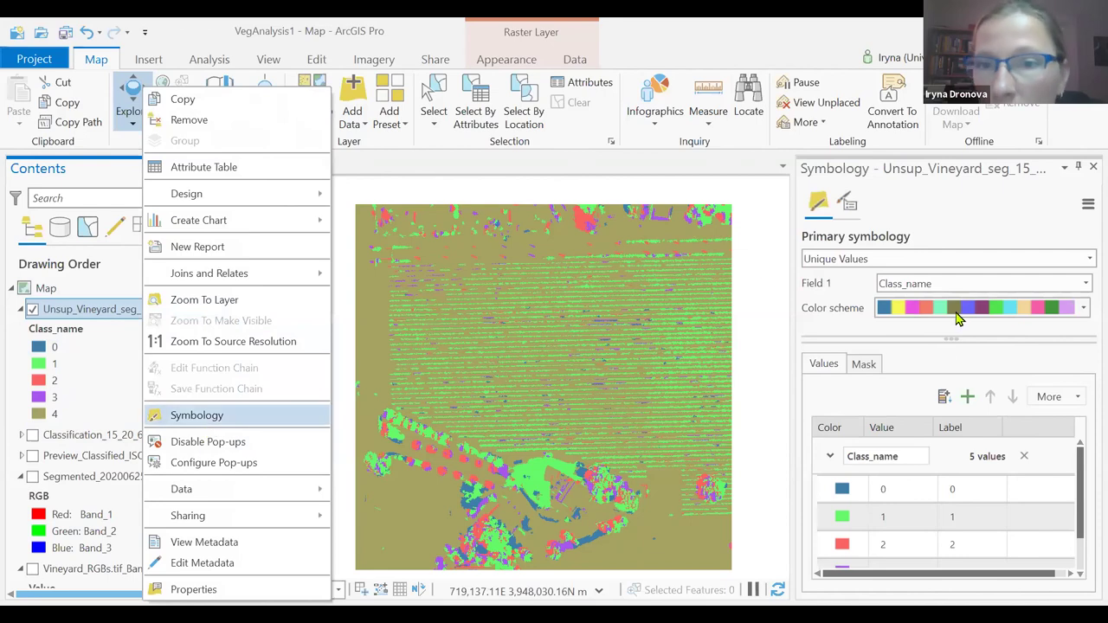
pyautogui.click(789, 281)
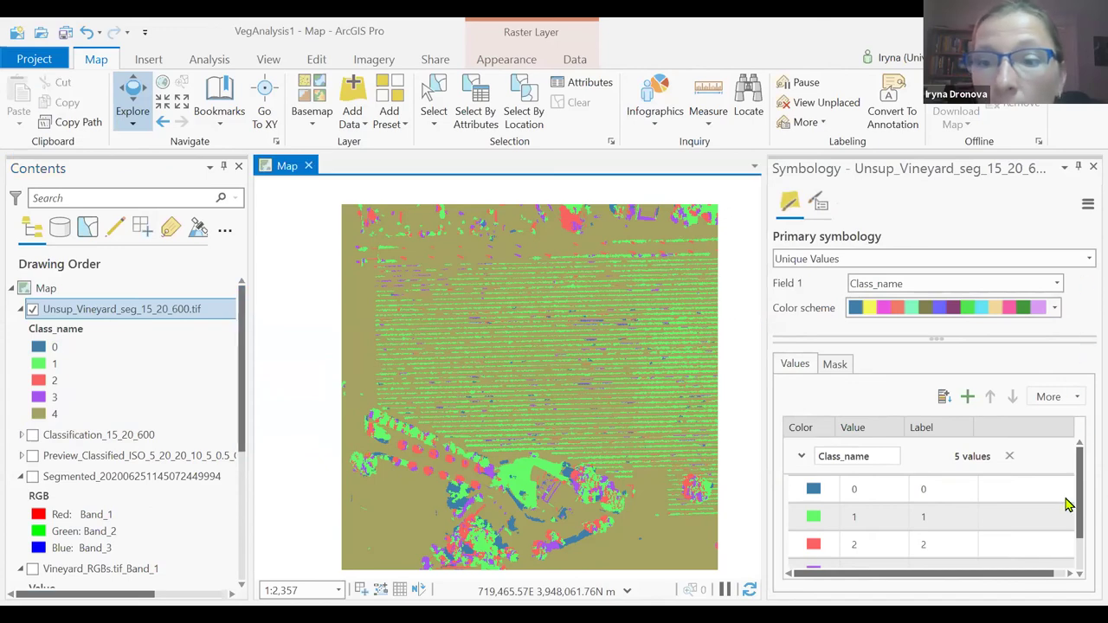
pyautogui.click(1040, 524)
pyautogui.moveTo(1084, 518); pyautogui.dragTo(1034, 577)
pyautogui.click(1000, 530)
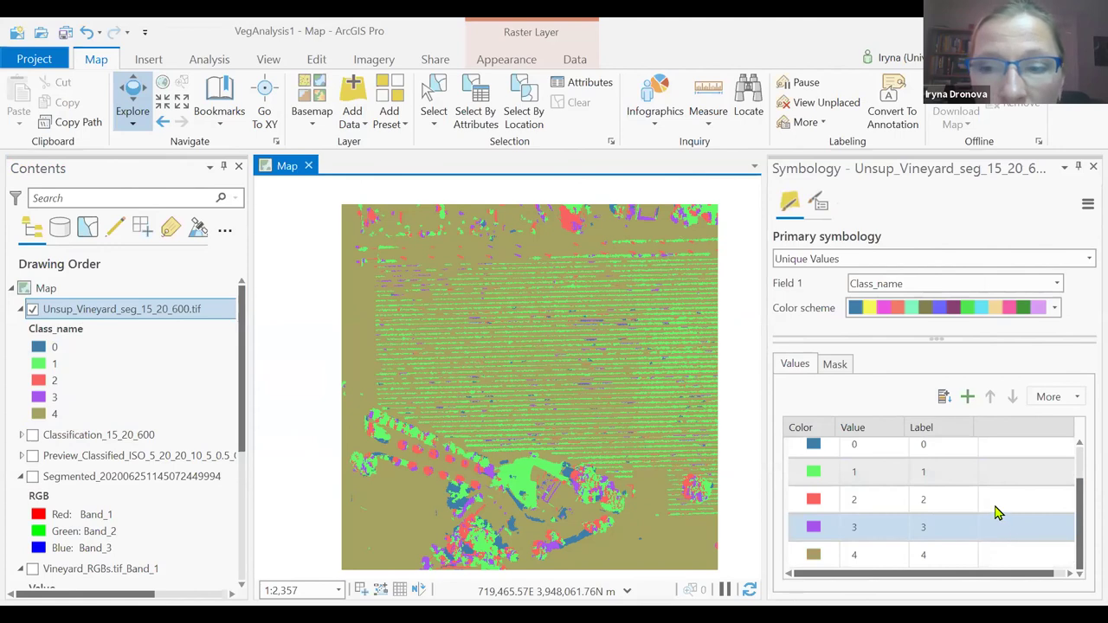
pyautogui.click(996, 509)
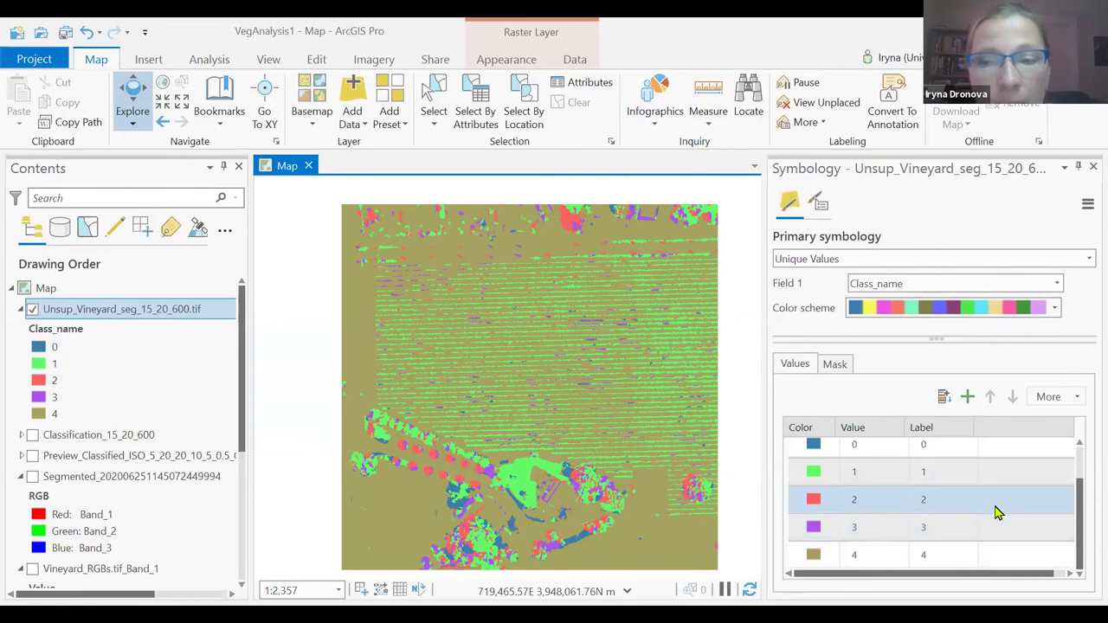
pyautogui.click(958, 480)
pyautogui.click(961, 493)
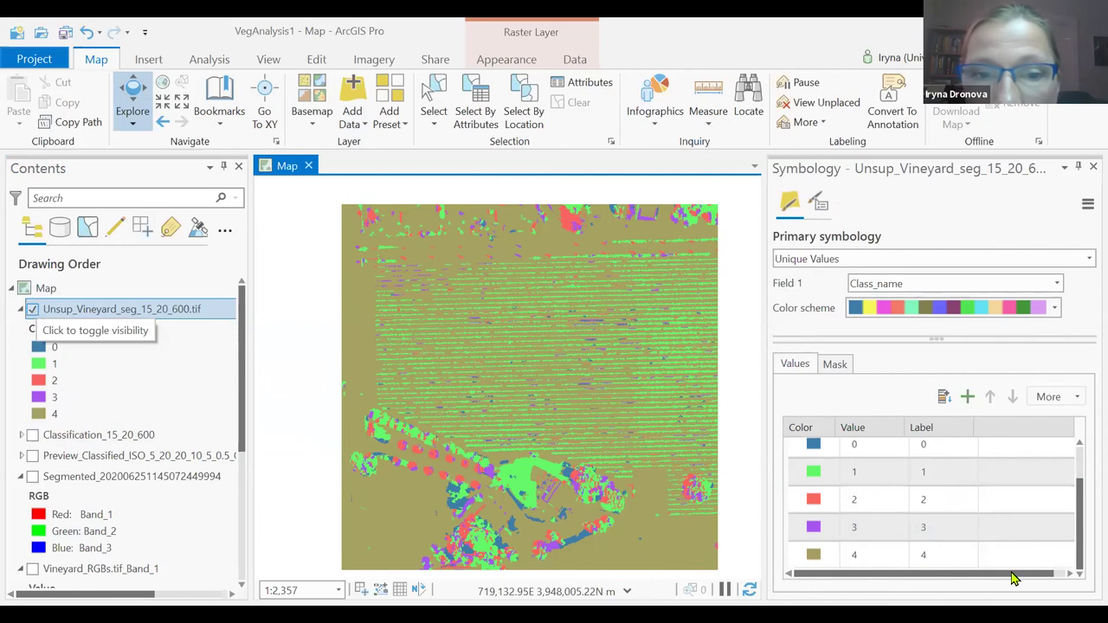
# Step: Select class 0 of the unsupervised raster and hide that layer to inspect the vineyard imagery beneath it
pyautogui.click(816, 450)
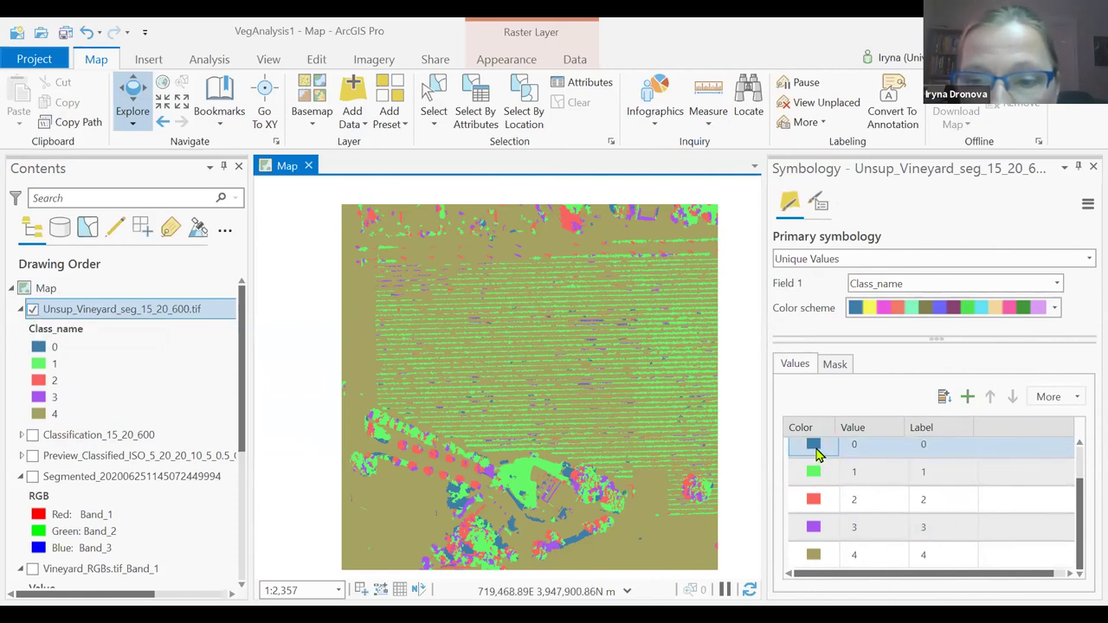
pyautogui.click(33, 310)
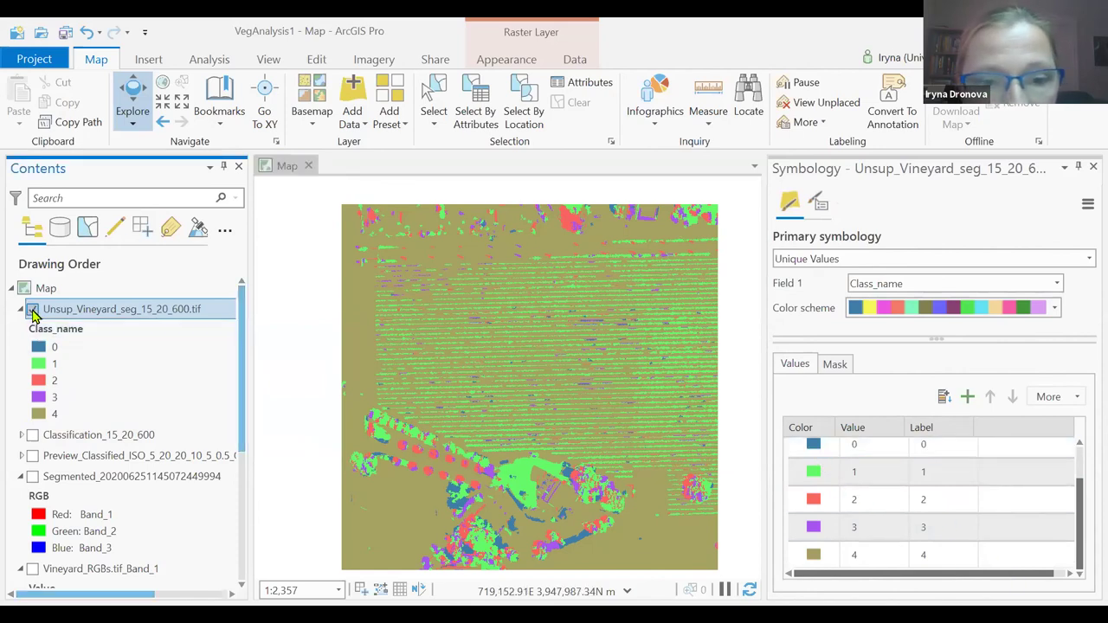
pyautogui.click(33, 310)
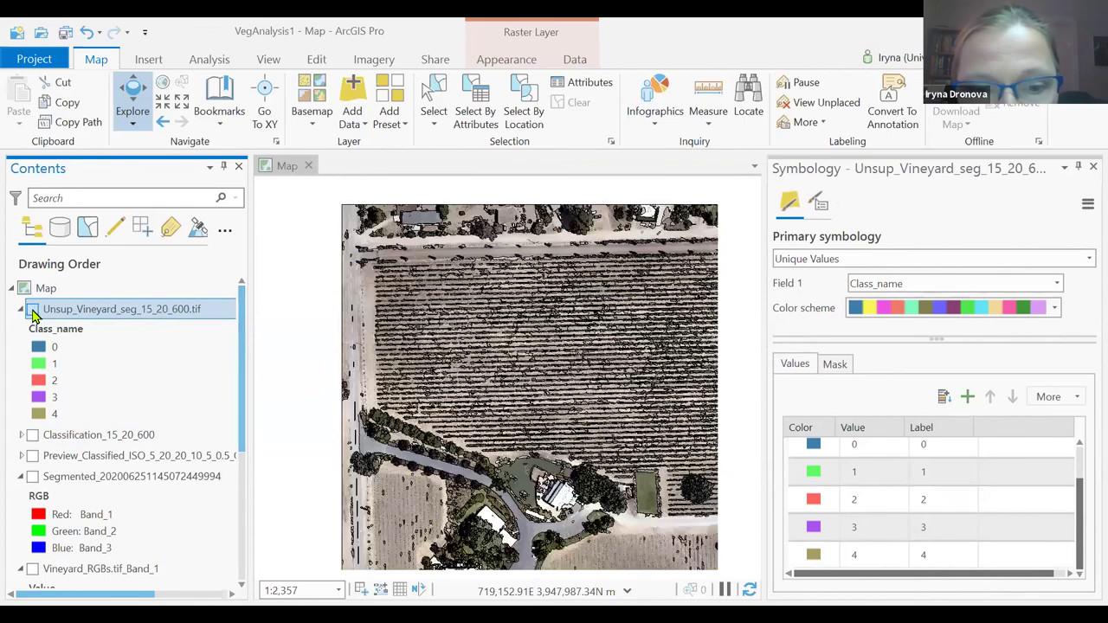
# Step: Show the Unsup_Vineyard_seg_15_20_600.tif layer again and label its class 0 as Veg
pyautogui.click(33, 310)
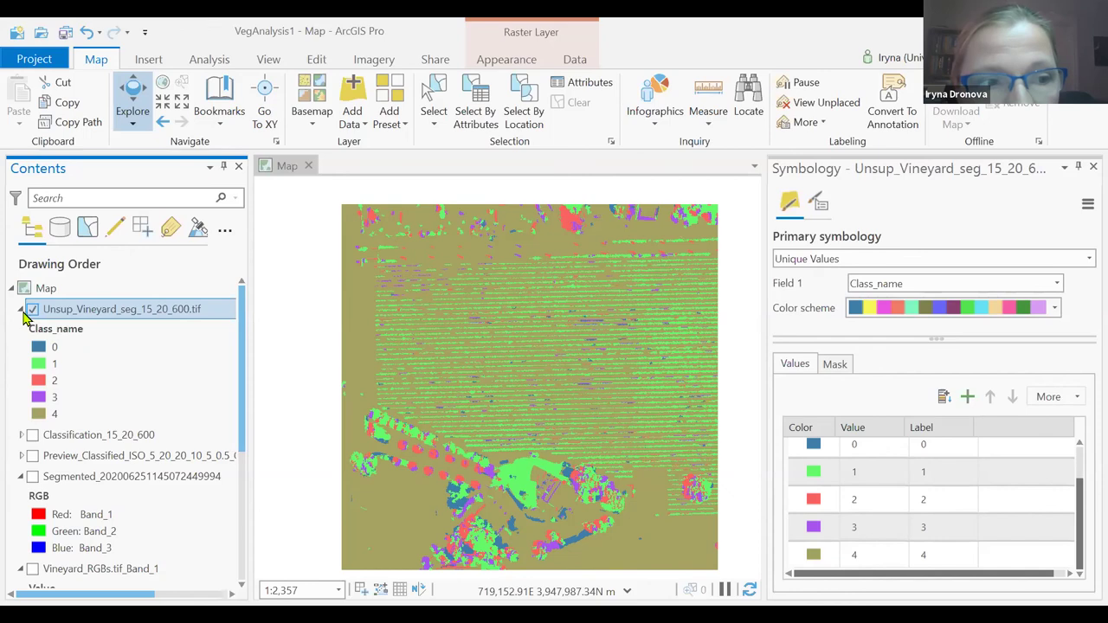
pyautogui.doubleClick(33, 310)
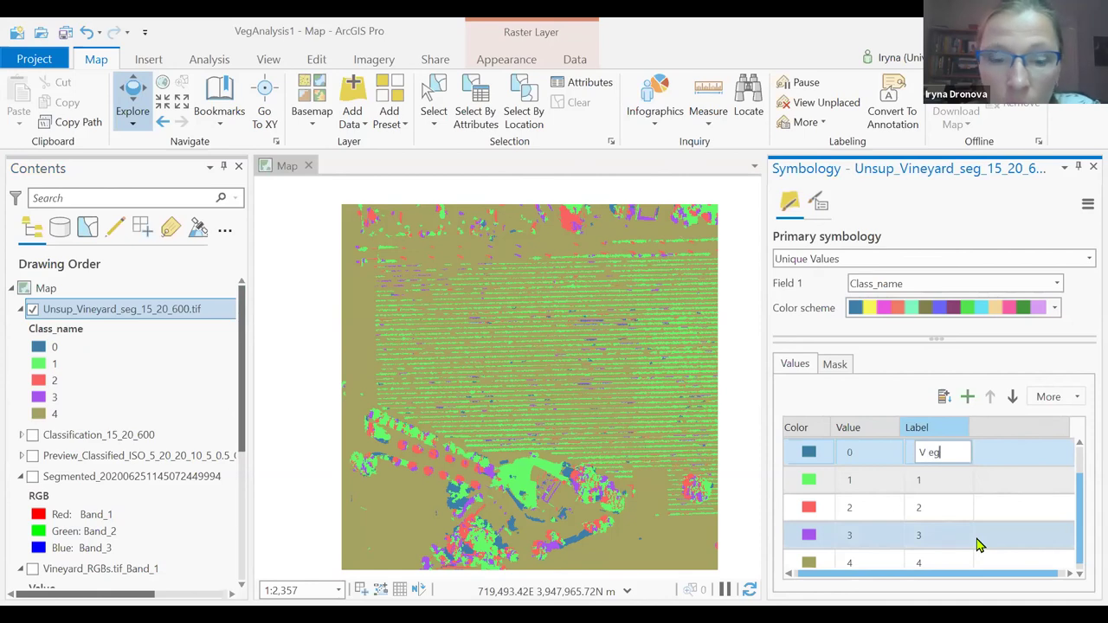
pyautogui.click(941, 479)
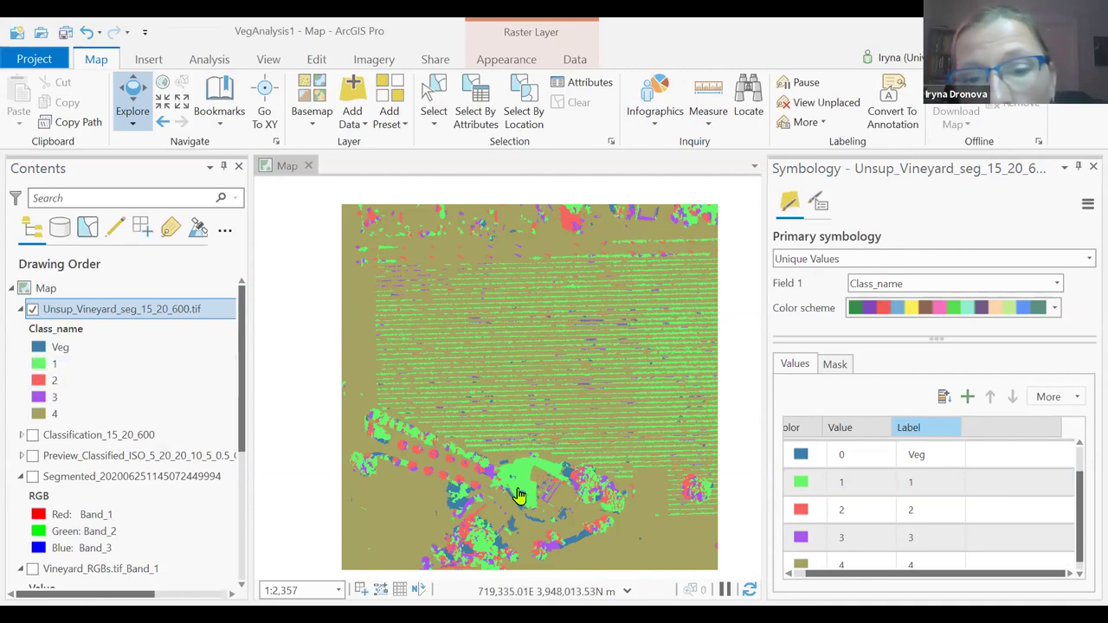
# Step: Label class 1 of the unsupervised raster as Veg in its symbology
pyautogui.click(932, 486)
pyautogui.click(918, 482)
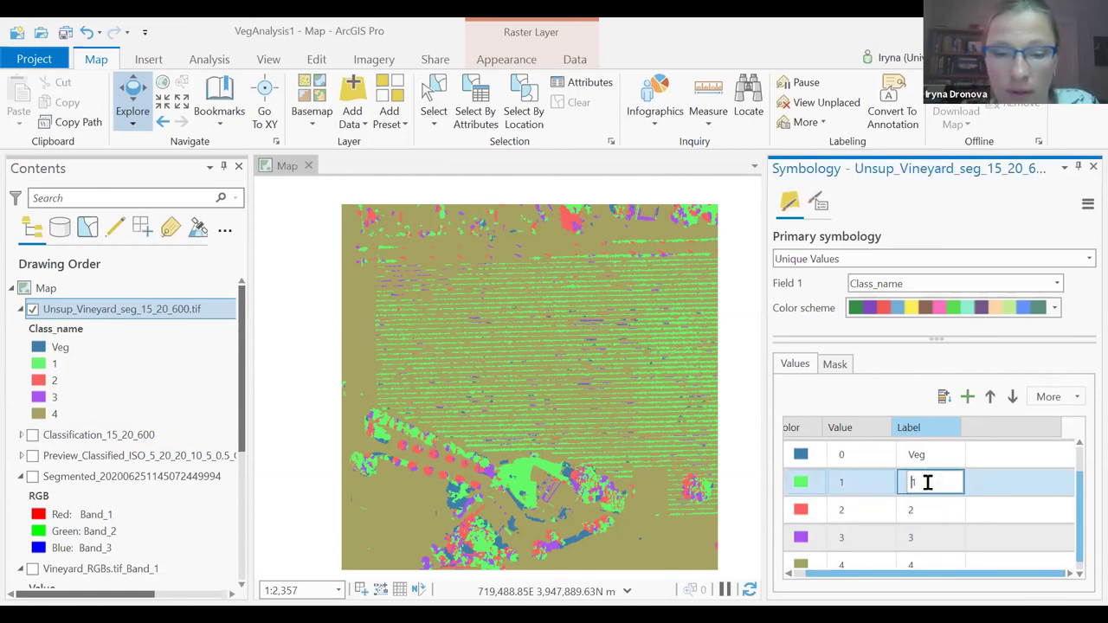
pyautogui.write('Veg')
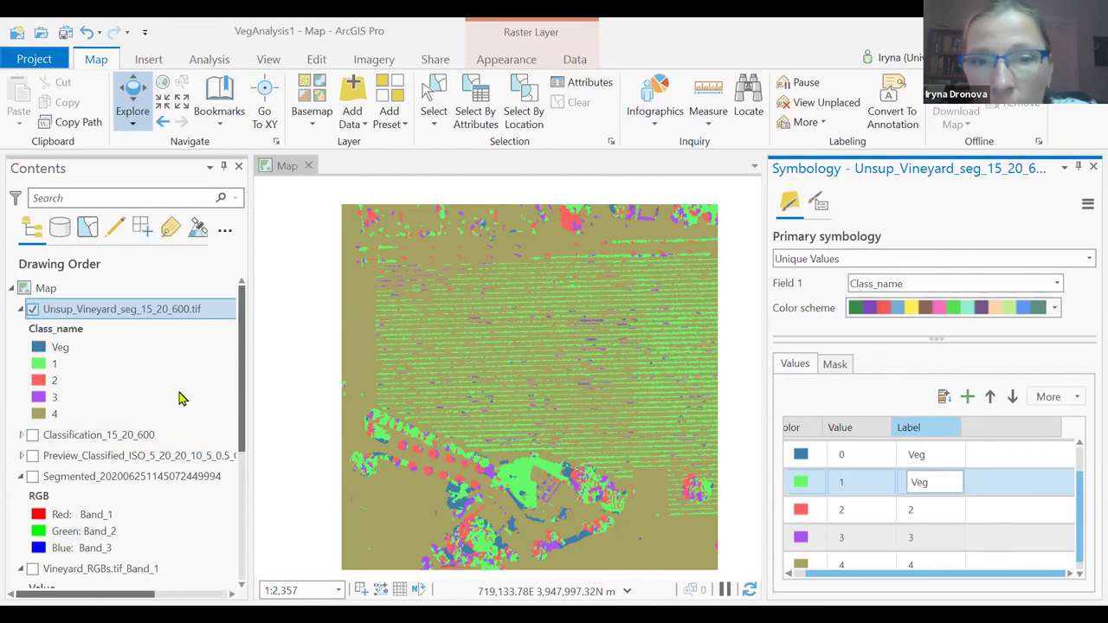
pyautogui.click(951, 535)
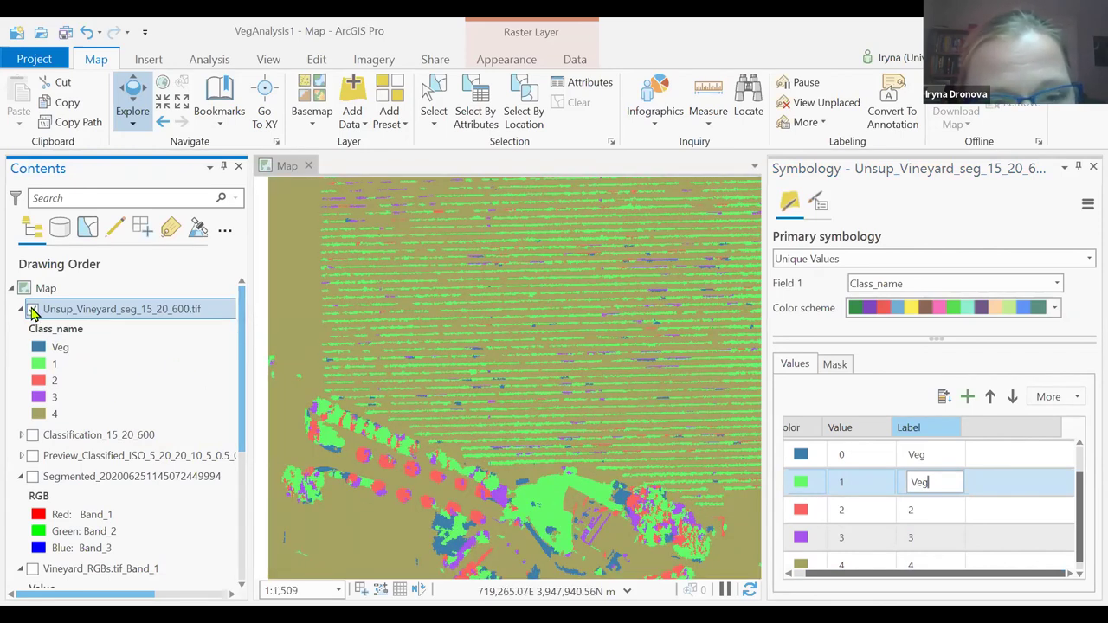
# Step: Check the unsupervised raster against the imagery by toggling its visibility, and label class 2 as Veg
pyautogui.click(32, 311)
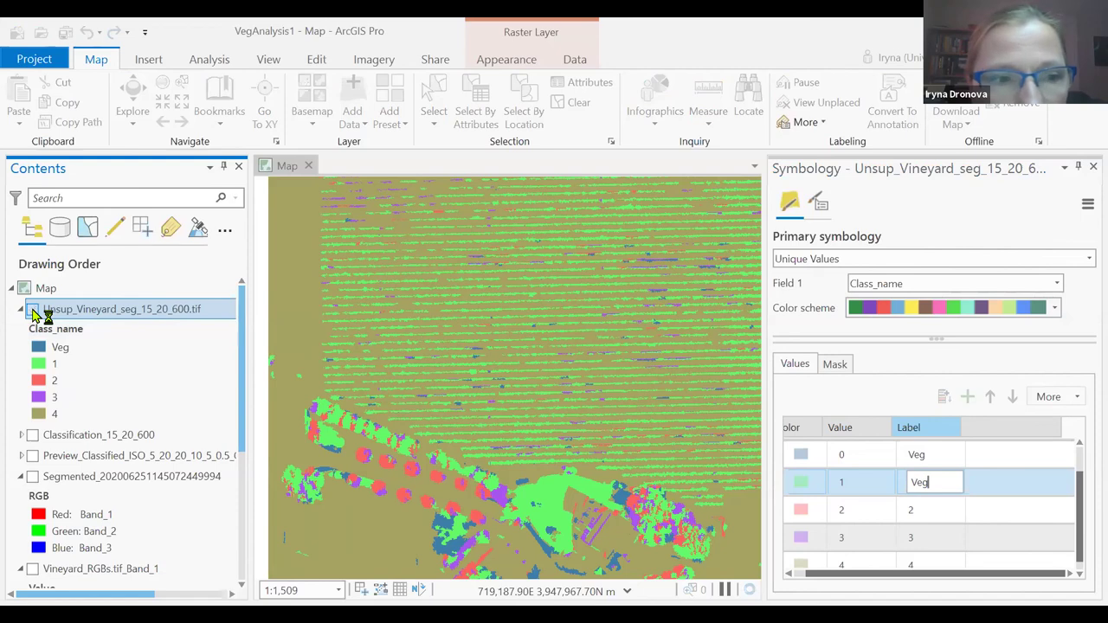
pyautogui.scroll(-3, 393, 410)
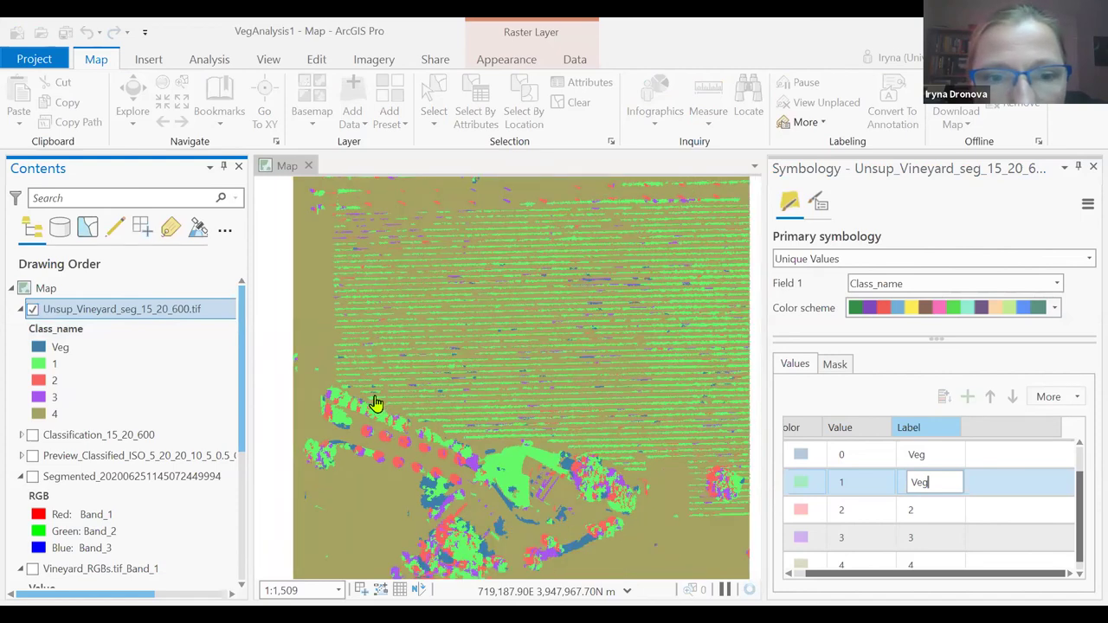
pyautogui.scroll(2, 381, 407)
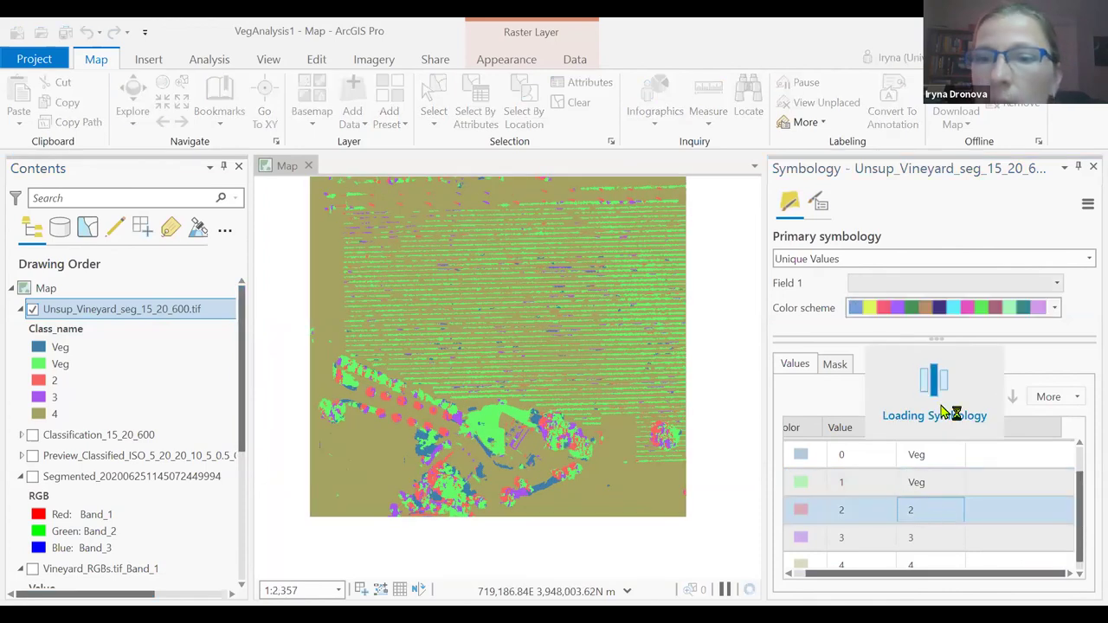
pyautogui.doubleClick(920, 514)
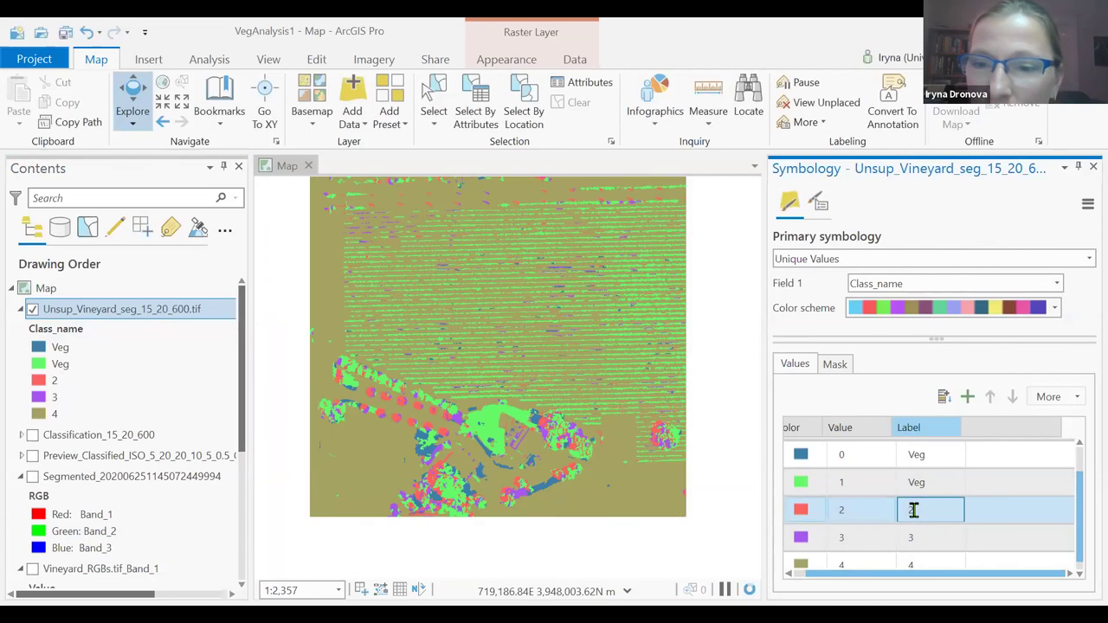
pyautogui.write('Veg')
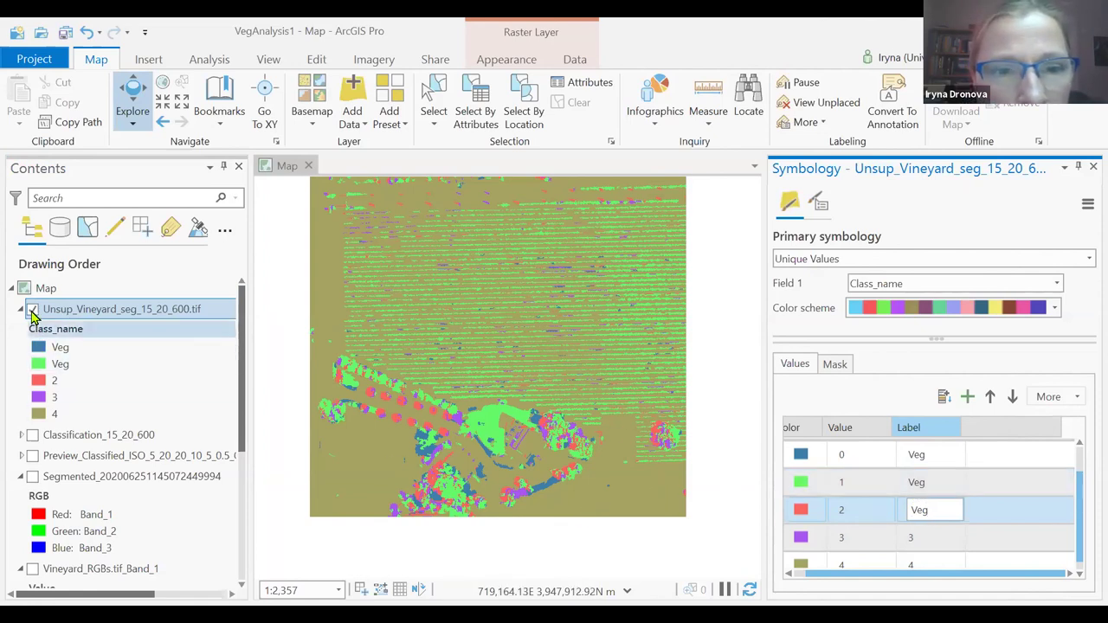
# Step: Label class 3 of the unsupervised raster as Veg and class 4 as NonVeg
pyautogui.click(932, 543)
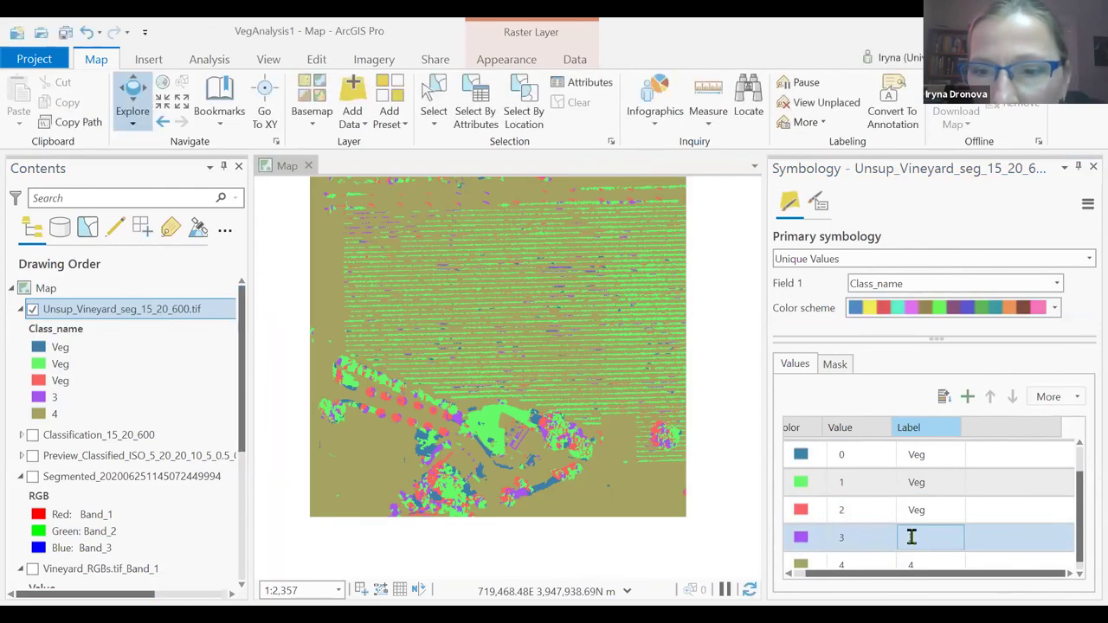
pyautogui.write('Veg')
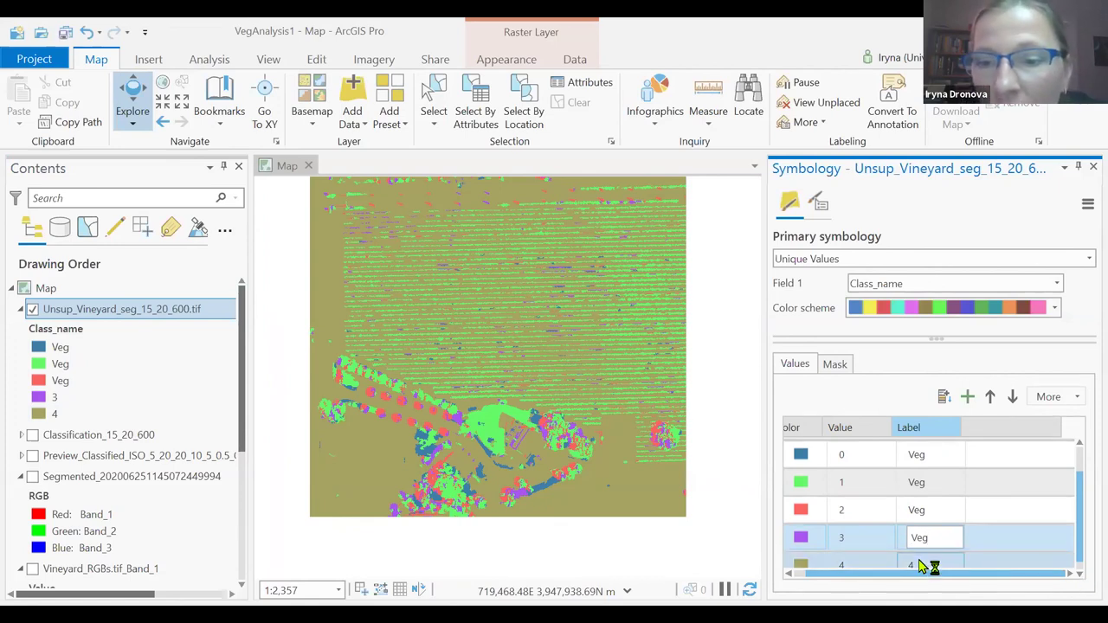
pyautogui.click(922, 561)
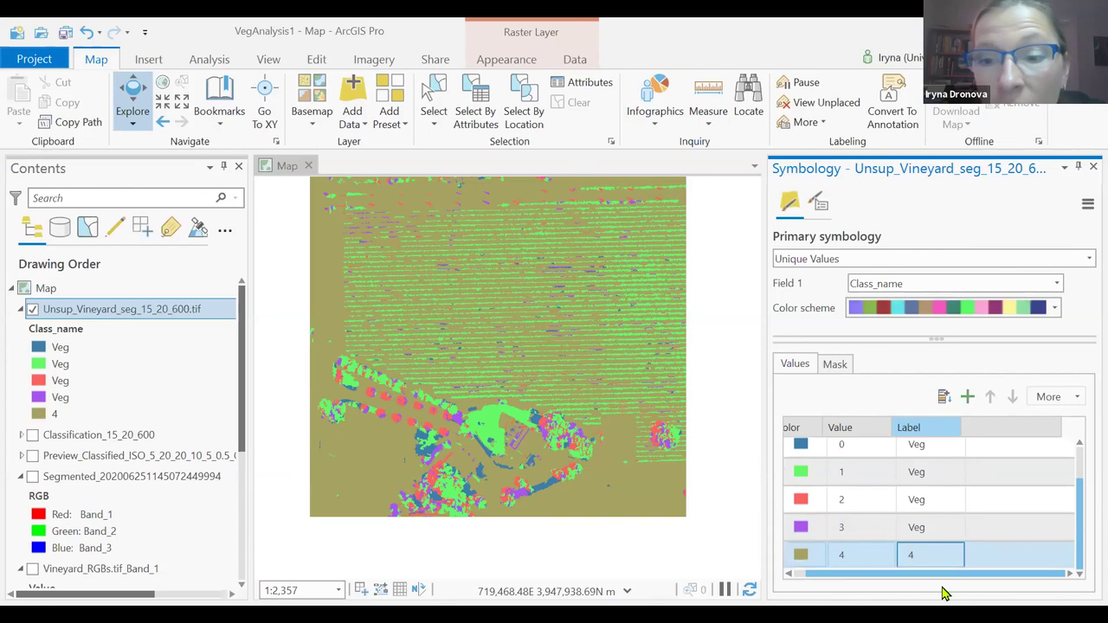
pyautogui.write('No')
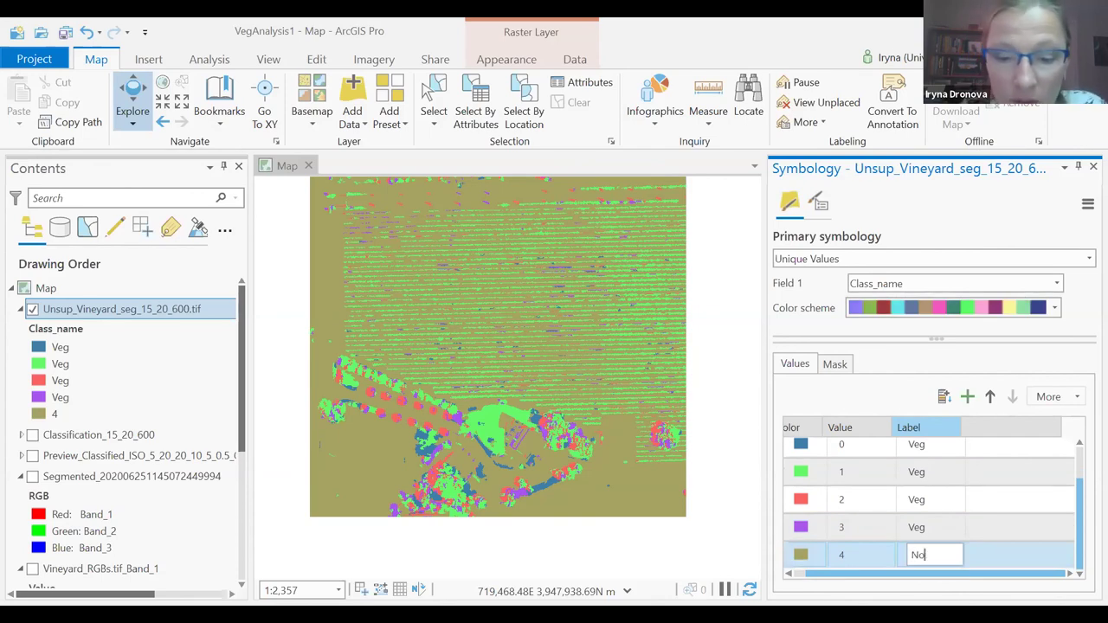
pyautogui.write('nVeg')
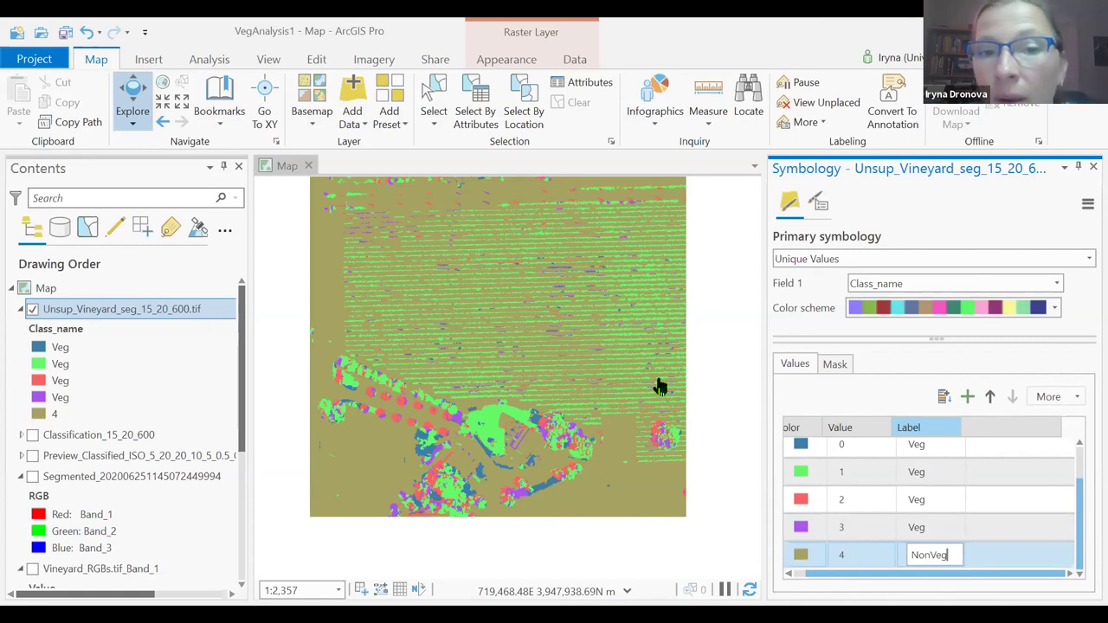
pyautogui.click(607, 364)
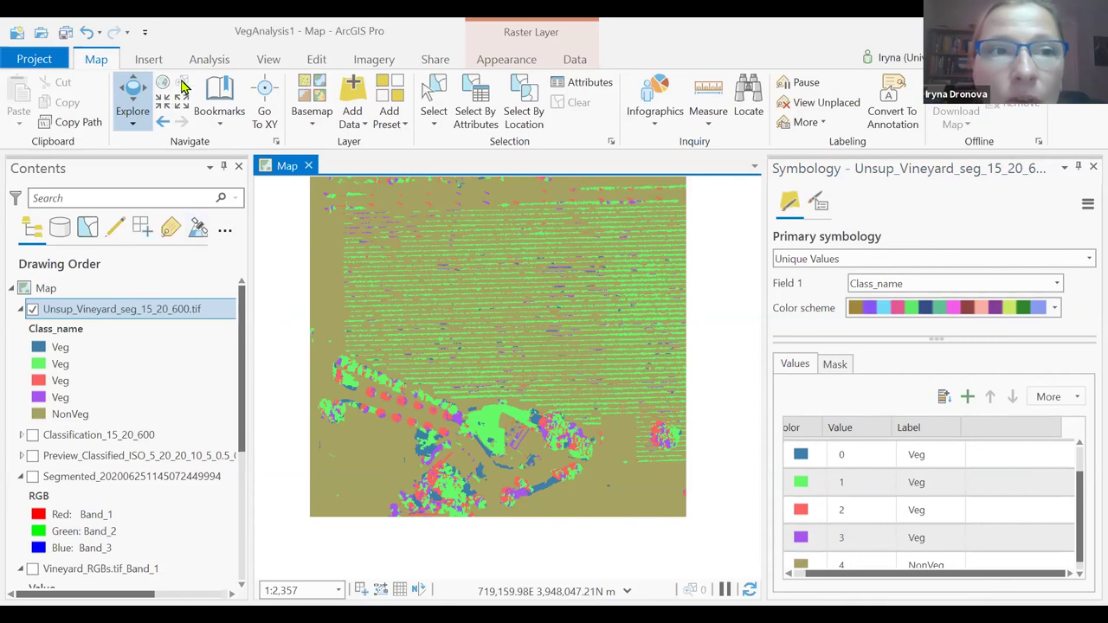
# Step: Find the Spatial Analyst Reclassify tool by searching for reclassify, and set Unsup_Vineyard_seg_15_20_600.tif as its input raster
pyautogui.click(201, 60)
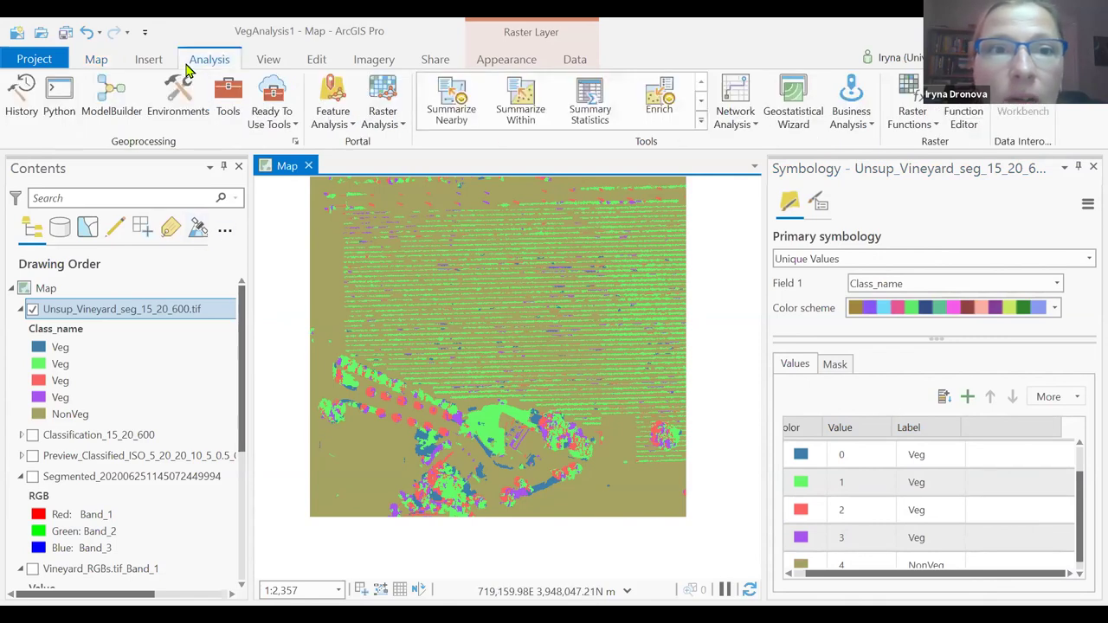
pyautogui.click(228, 99)
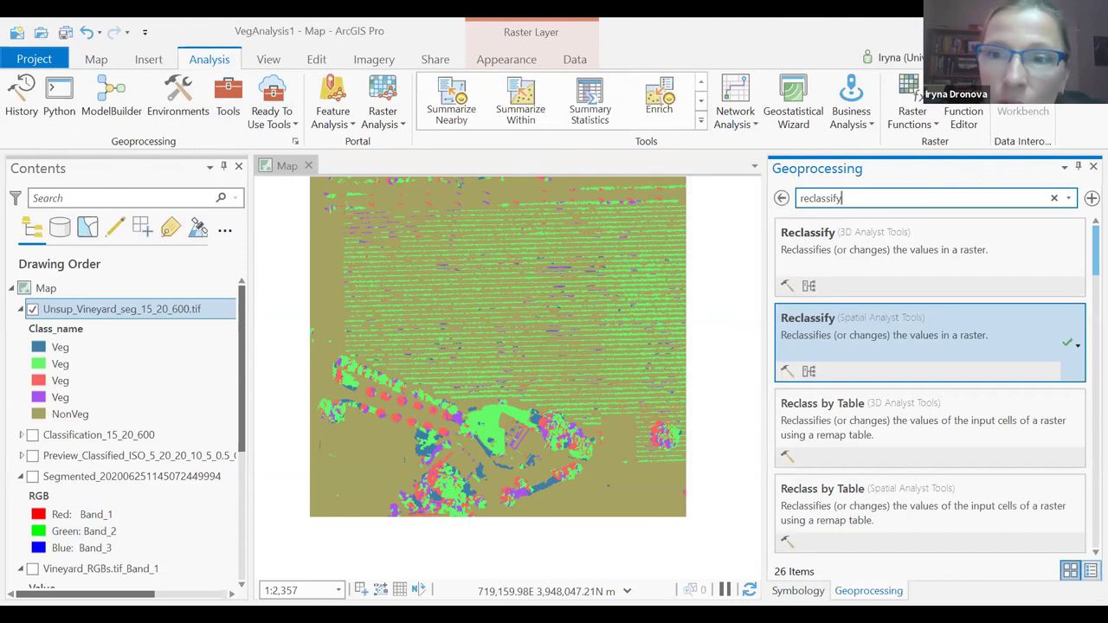
pyautogui.click(920, 352)
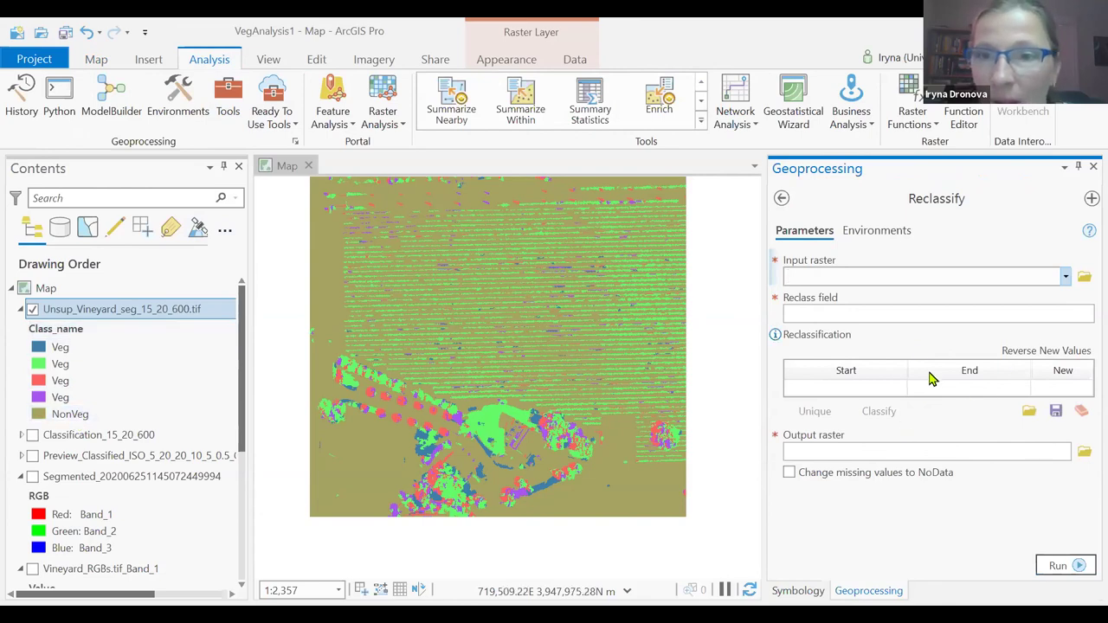
pyautogui.click(1066, 277)
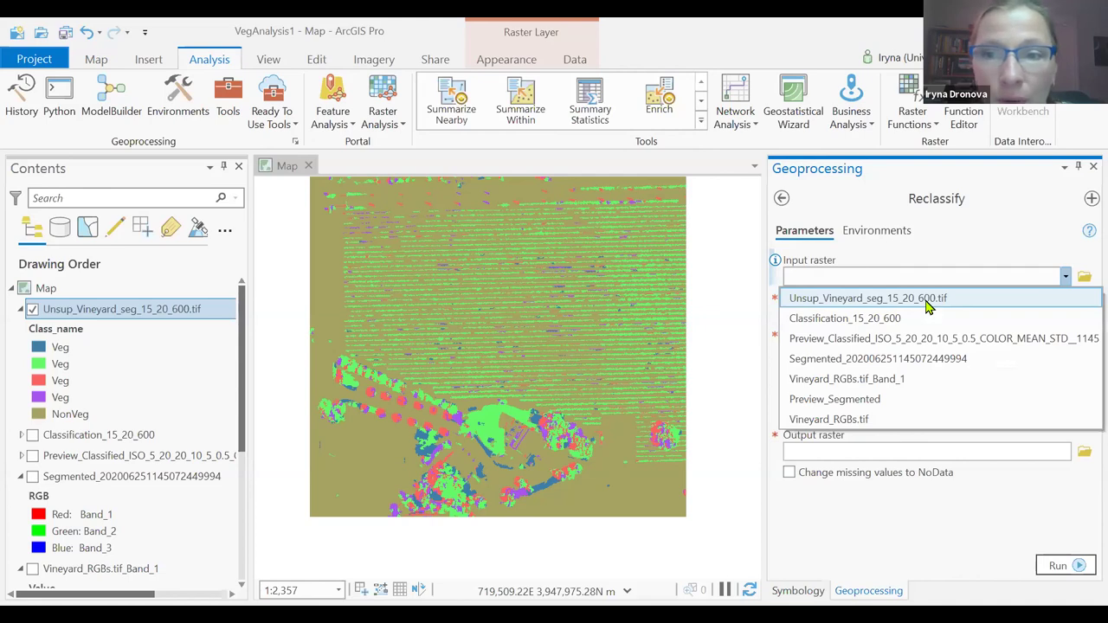
pyautogui.click(928, 301)
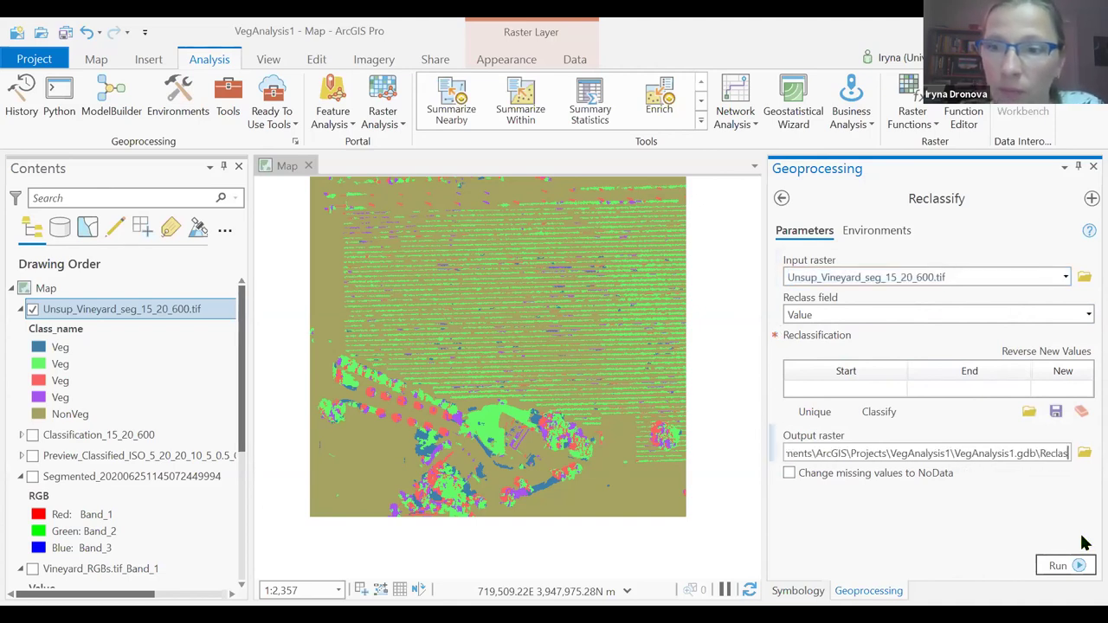
# Step: Name the Reclassify output raster UnsupVegMap.tif within VegAnalysis1.gdb
pyautogui.press('BackSpace')
pyautogui.press('BackSpace')
pyautogui.press('BackSpace')
pyautogui.press('BackSpace')
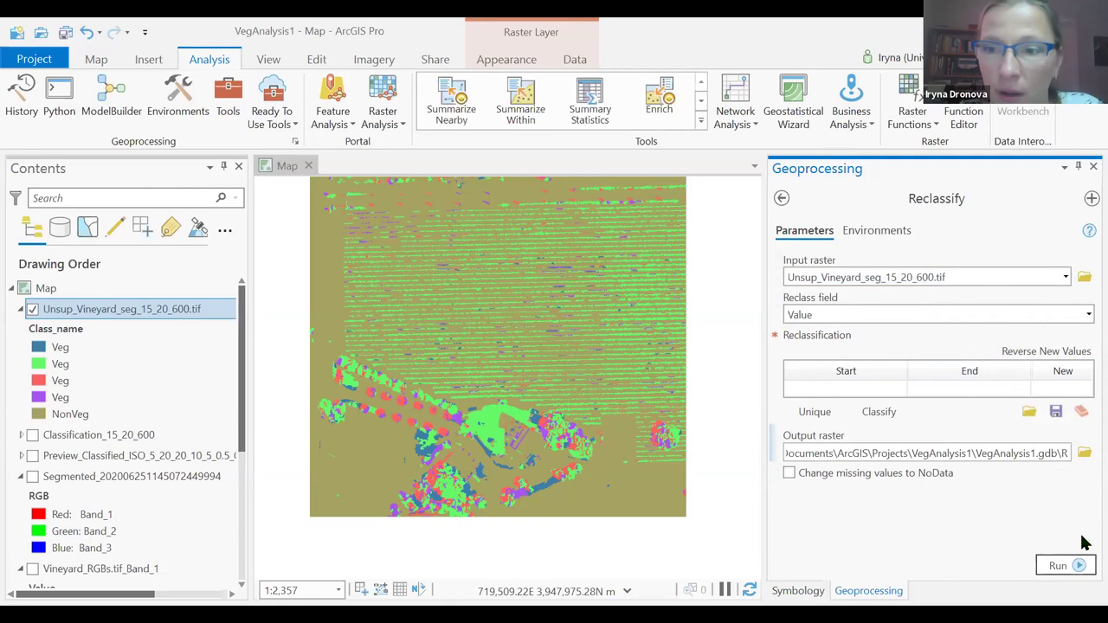
pyautogui.write('Unu')
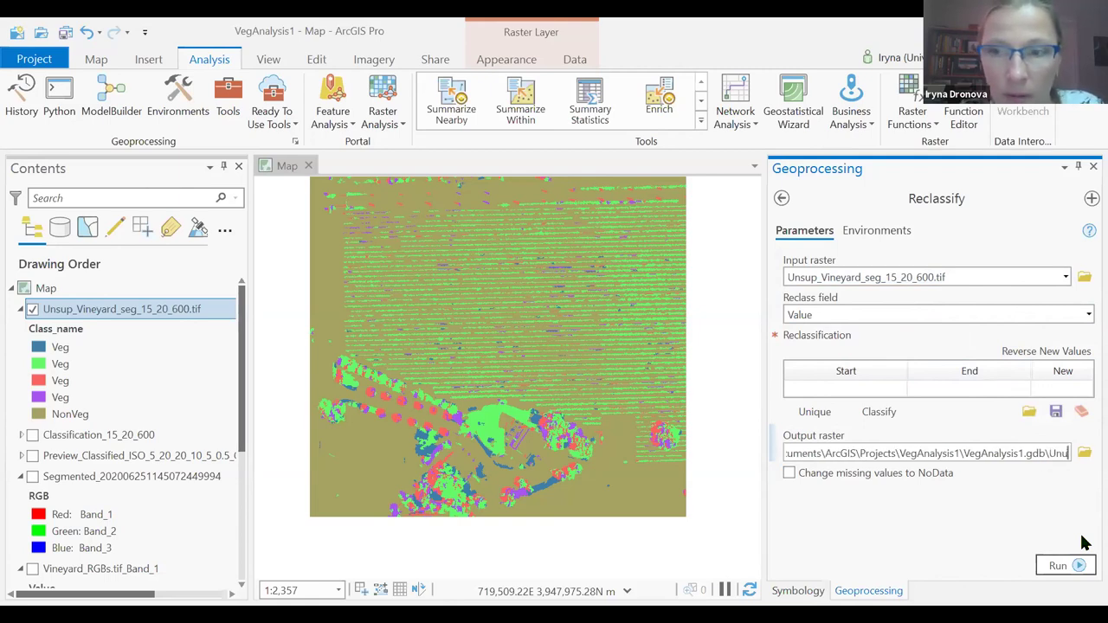
pyautogui.press('BackSpace')
pyautogui.write('sup')
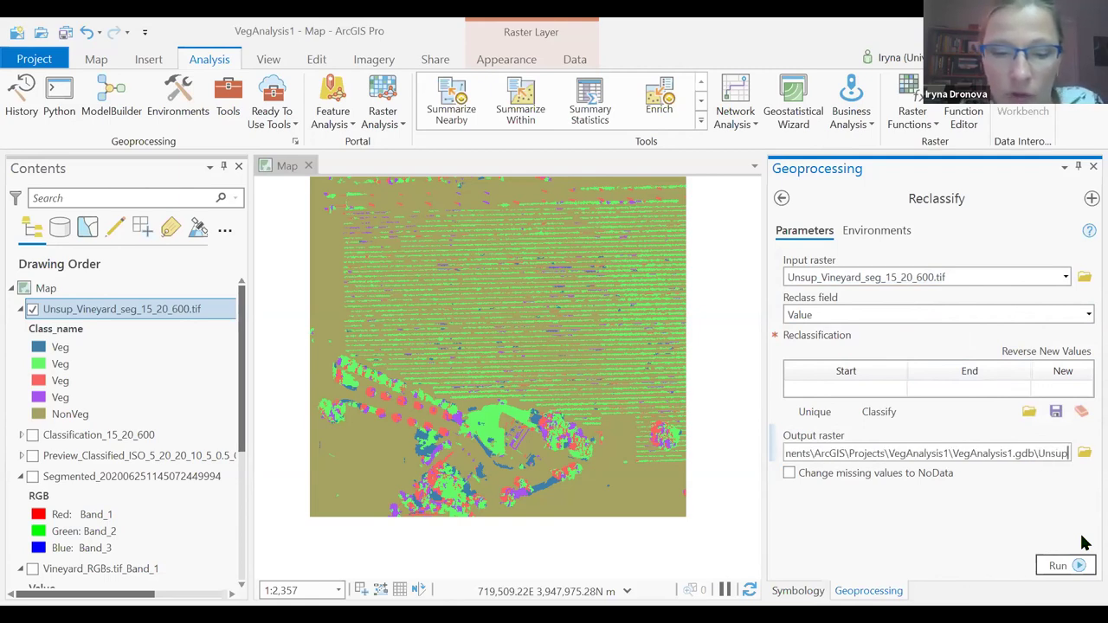
pyautogui.write('VegMap.tif')
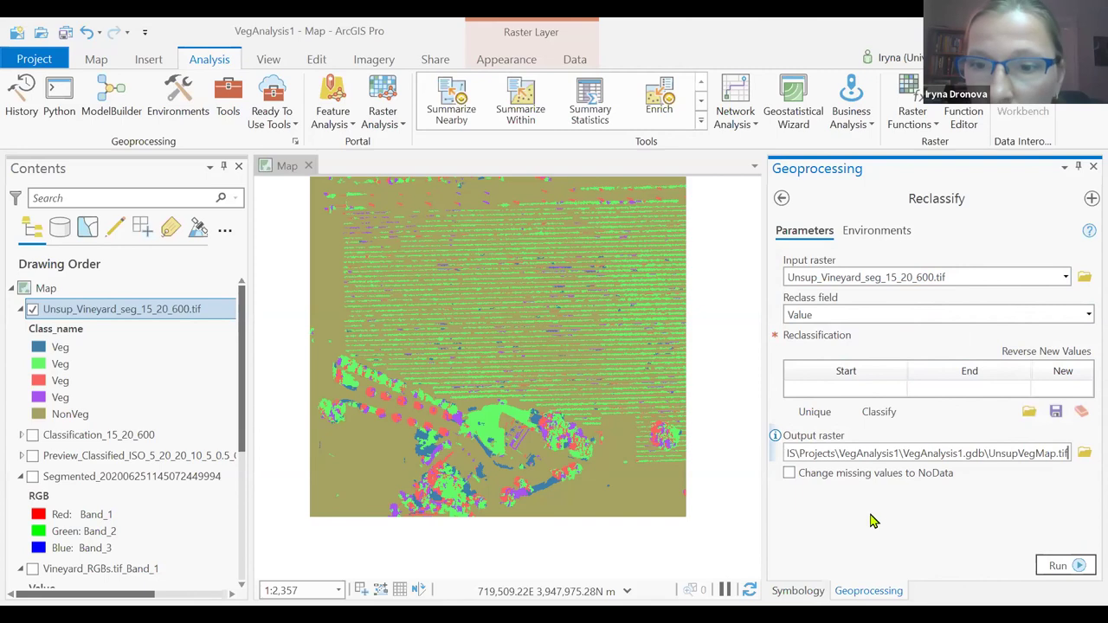
# Step: Start a first row in the reclassification table and set the reclass field to Class_name
pyautogui.click(827, 397)
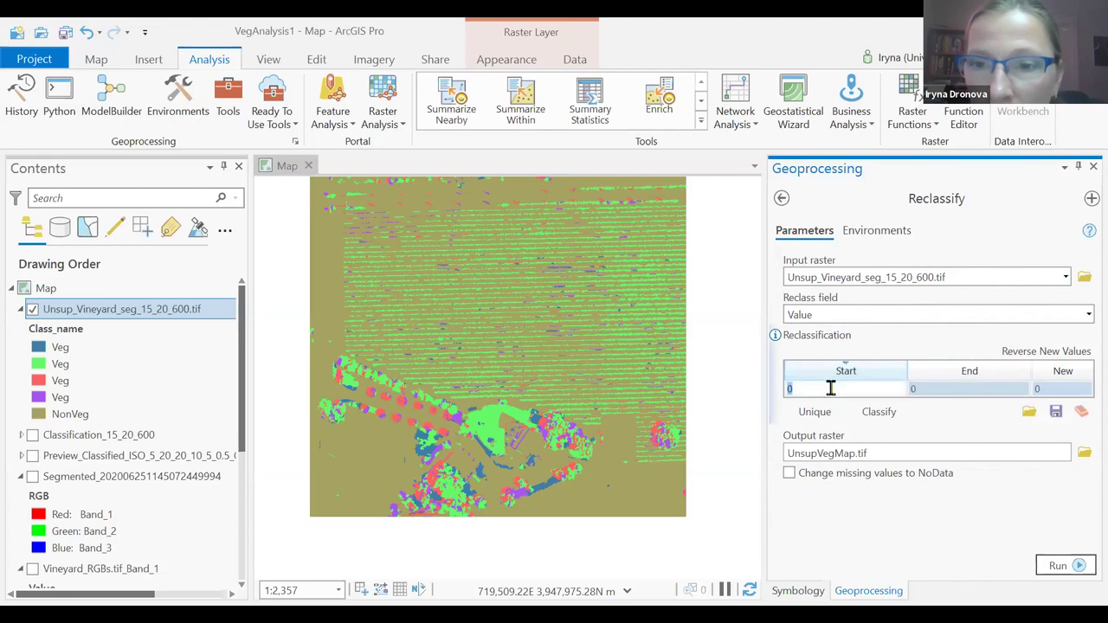
pyautogui.click(1083, 317)
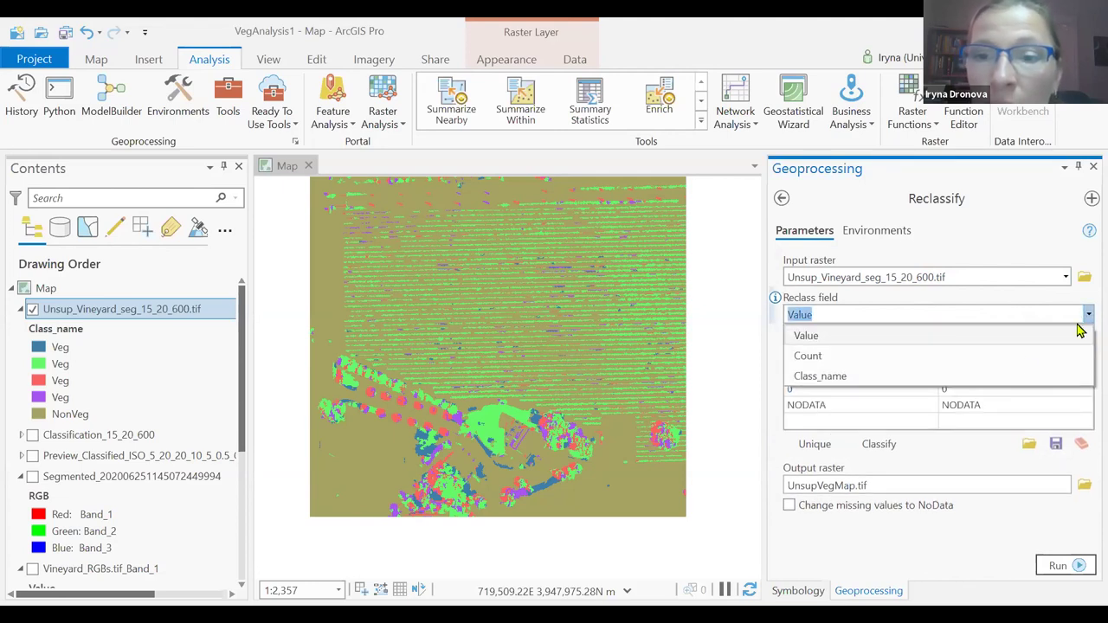
pyautogui.click(840, 378)
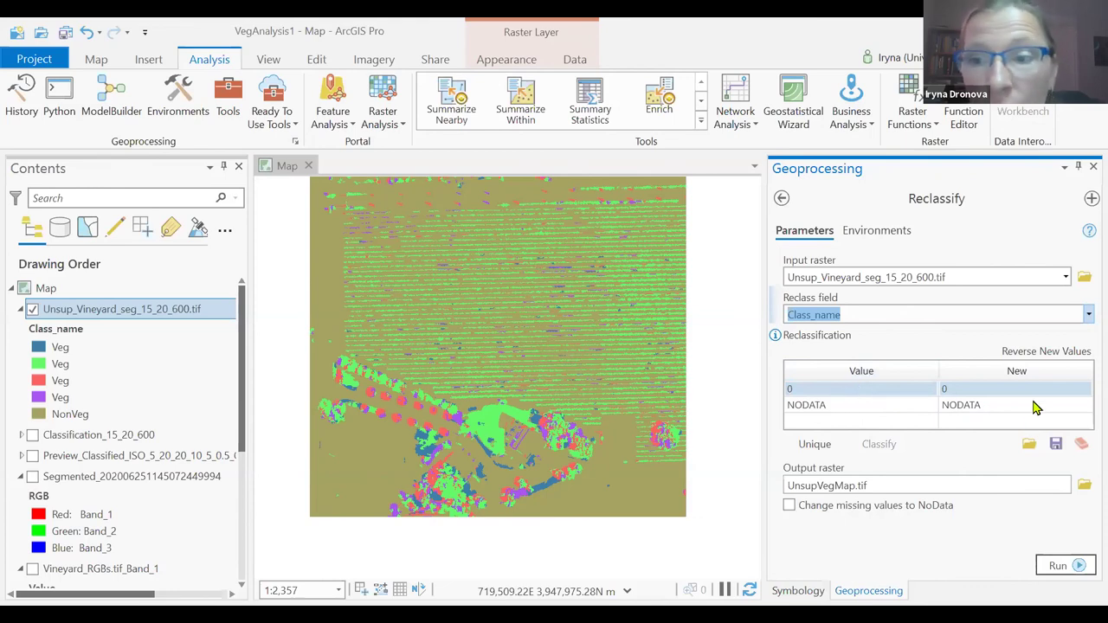
# Step: Expand the Classification_15_20_600 legend for reference and set the new value of class 0 to 1 in the reclassification table
pyautogui.click(795, 397)
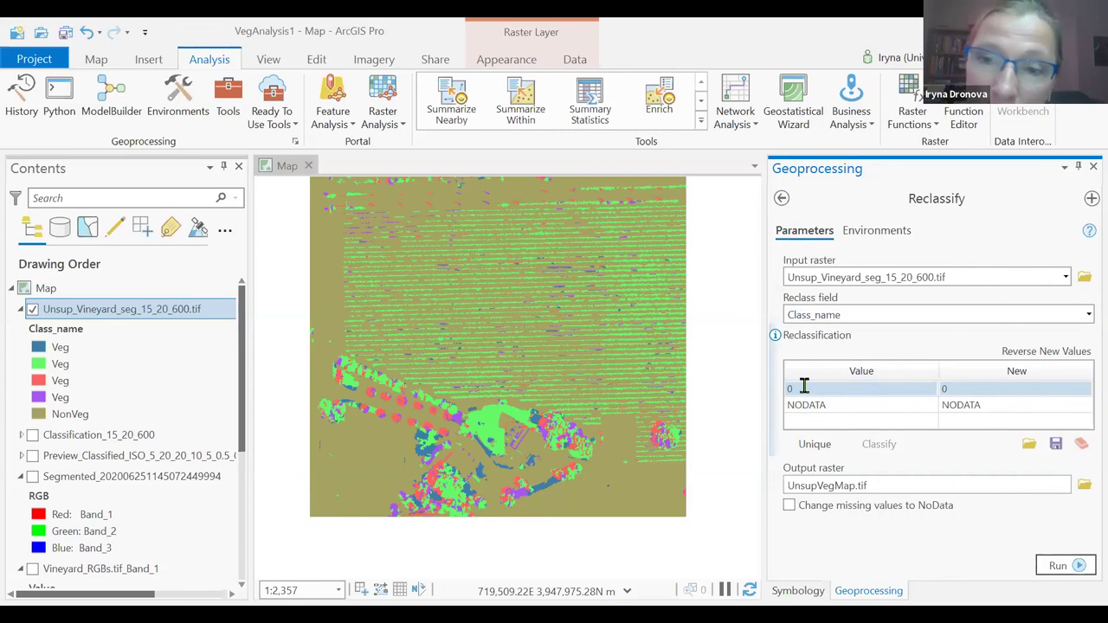
pyautogui.click(802, 386)
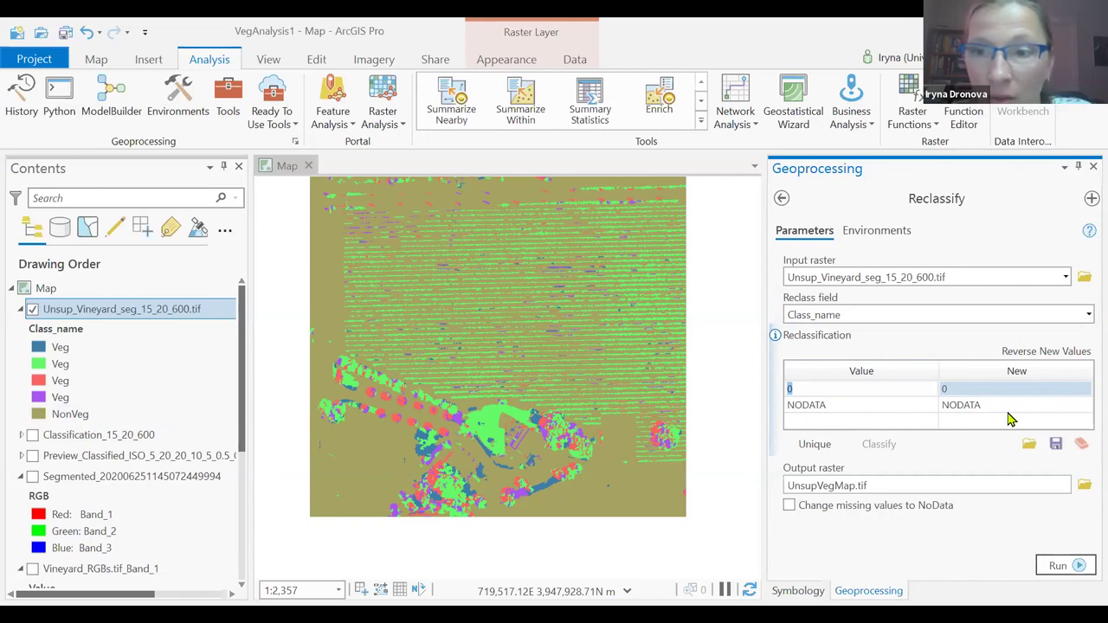
pyautogui.click(798, 391)
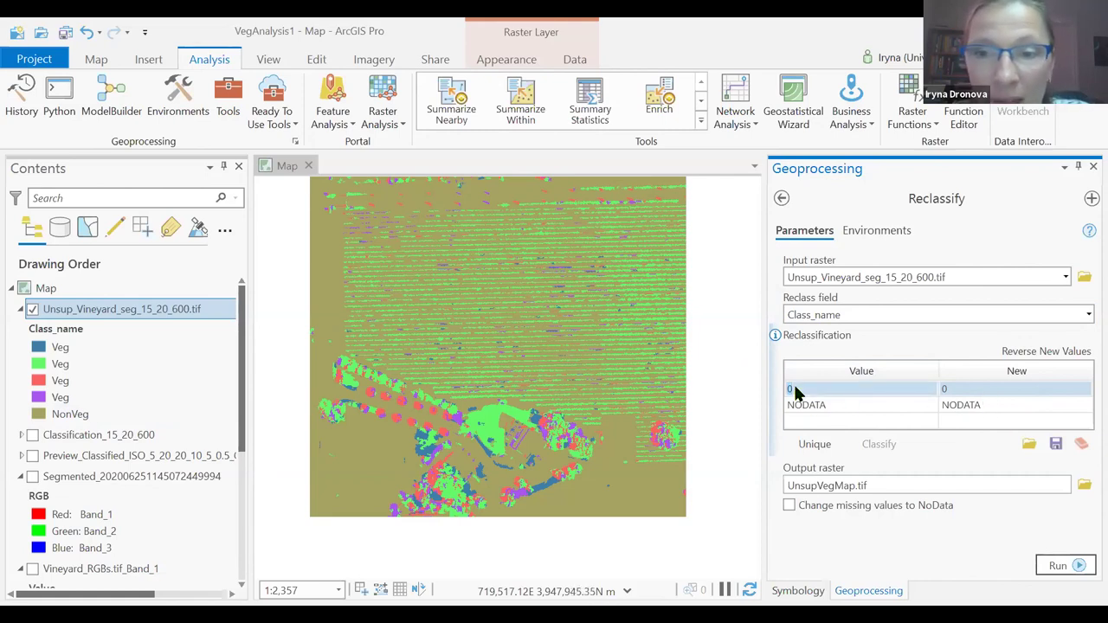
pyautogui.click(21, 435)
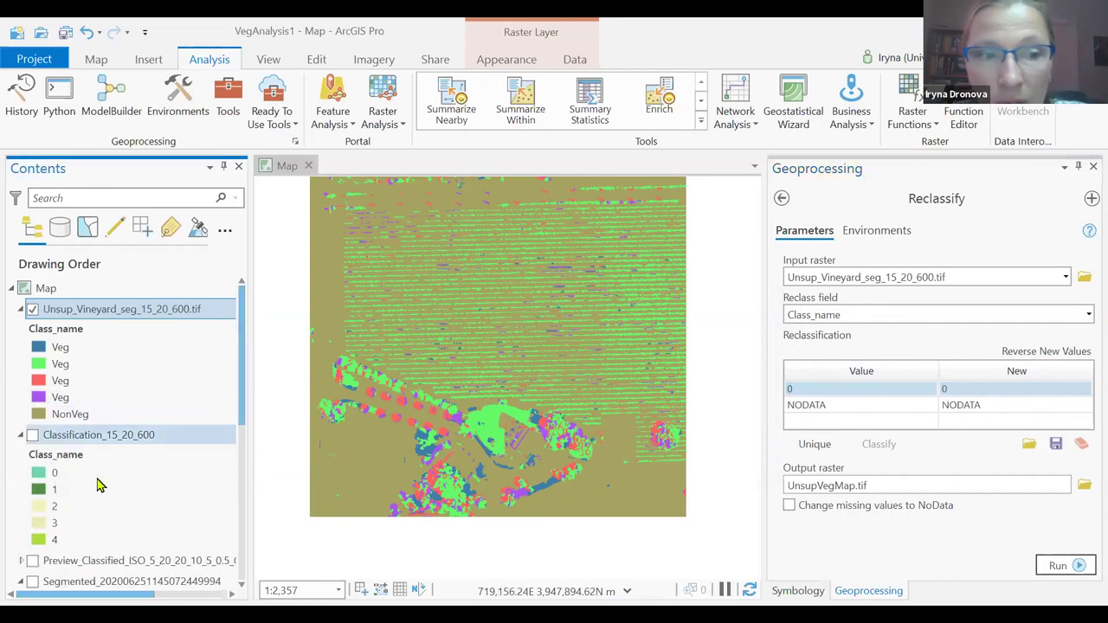
pyautogui.click(861, 387)
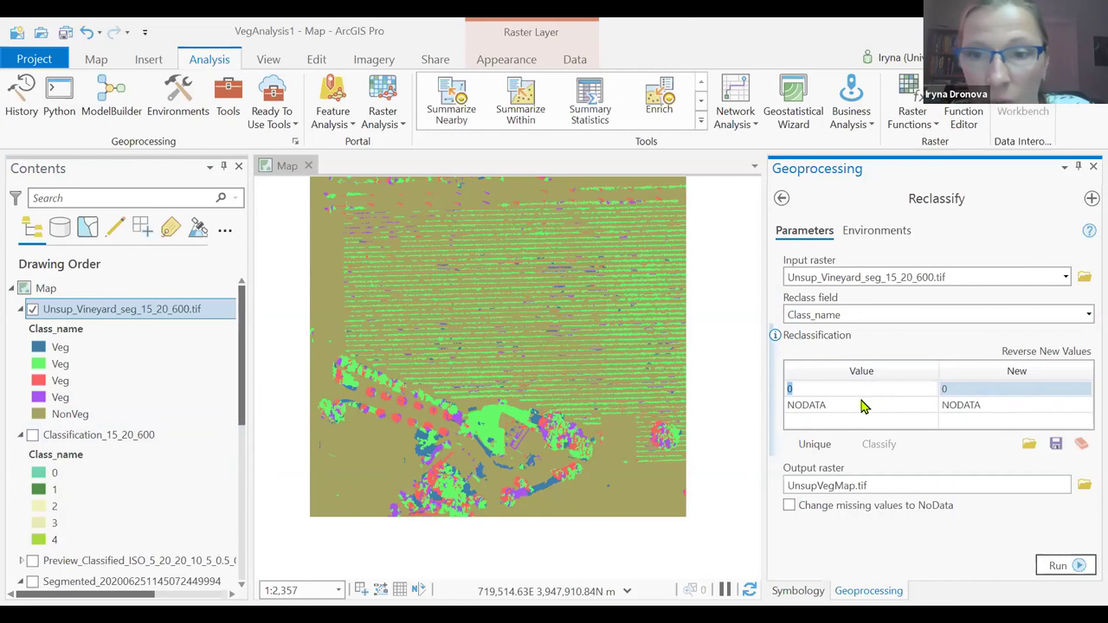
pyautogui.write('1')
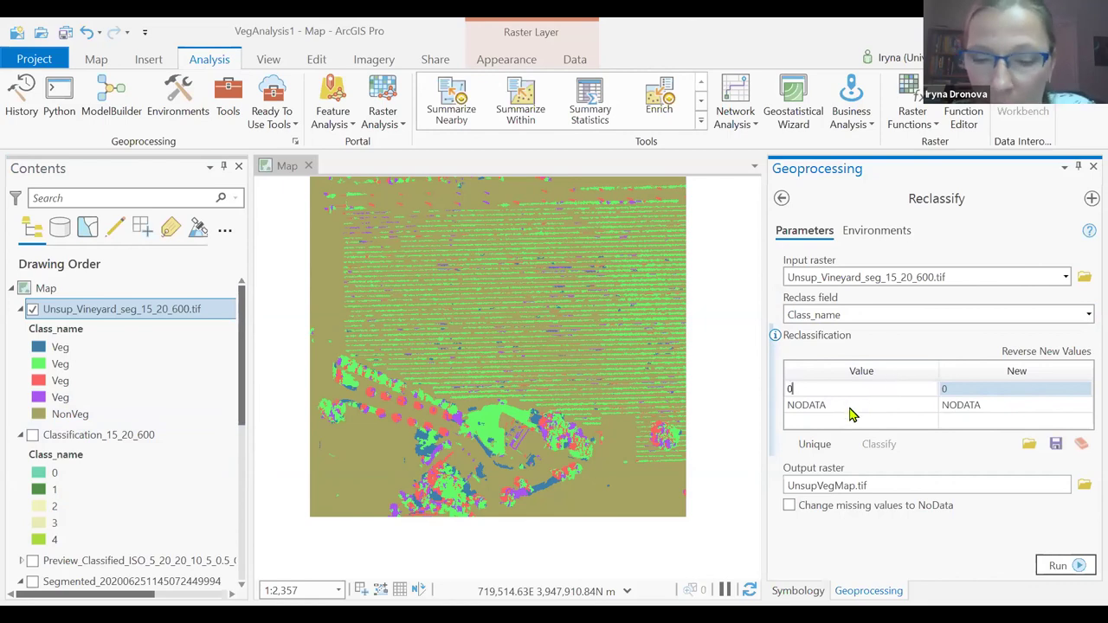
pyautogui.click(961, 393)
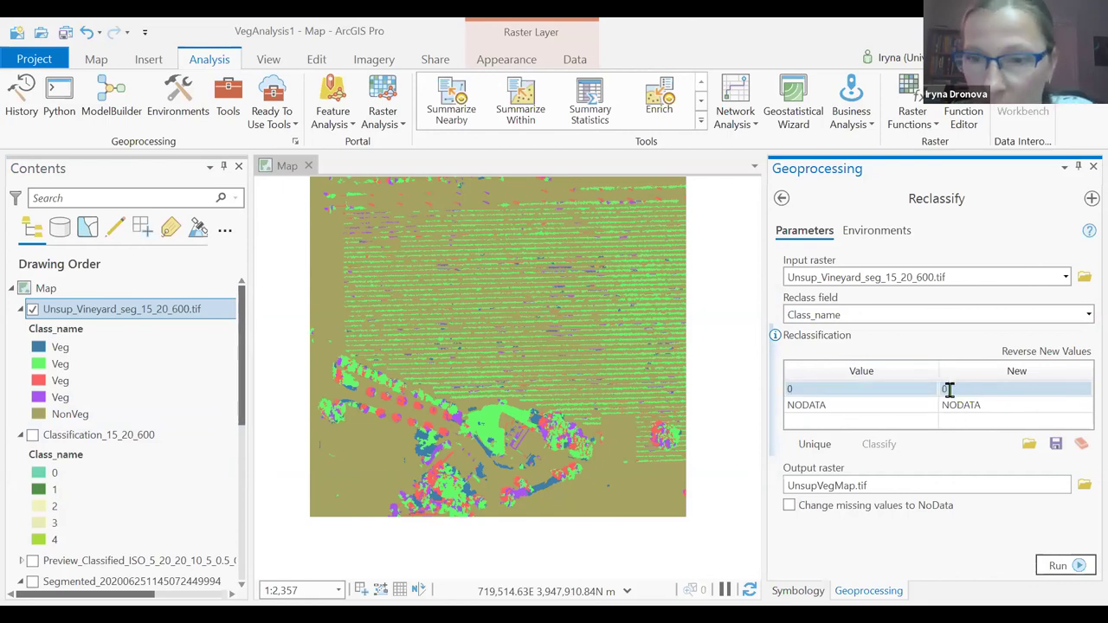
pyautogui.write('1')
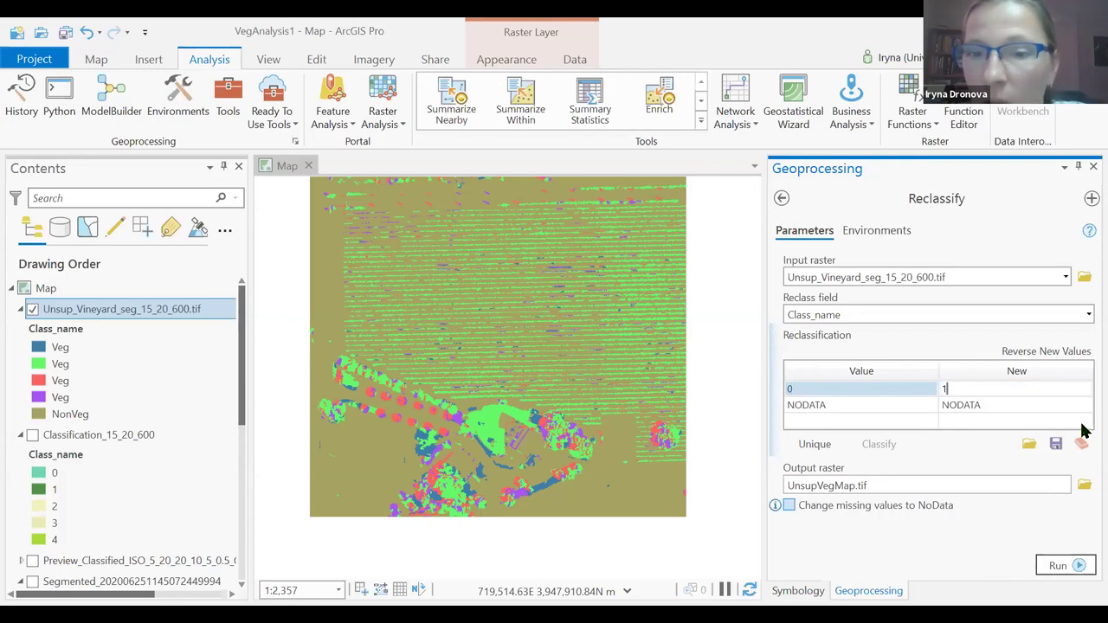
# Step: Turn the second reclassification row, currently NODATA, into one that maps value 1 to new value 1
pyautogui.click(836, 404)
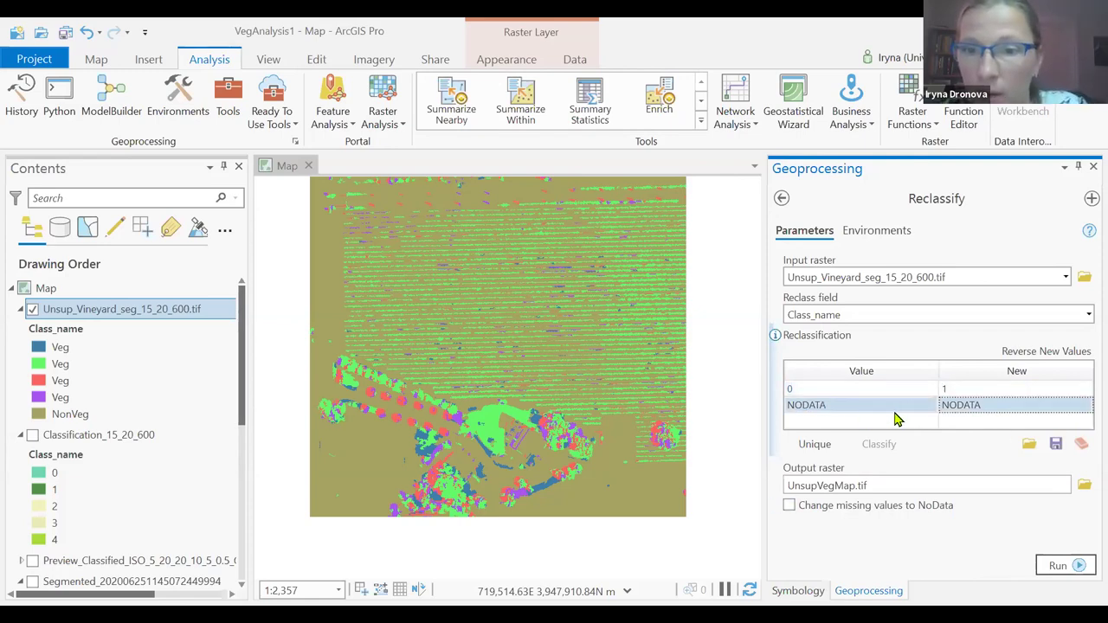
pyautogui.write('1')
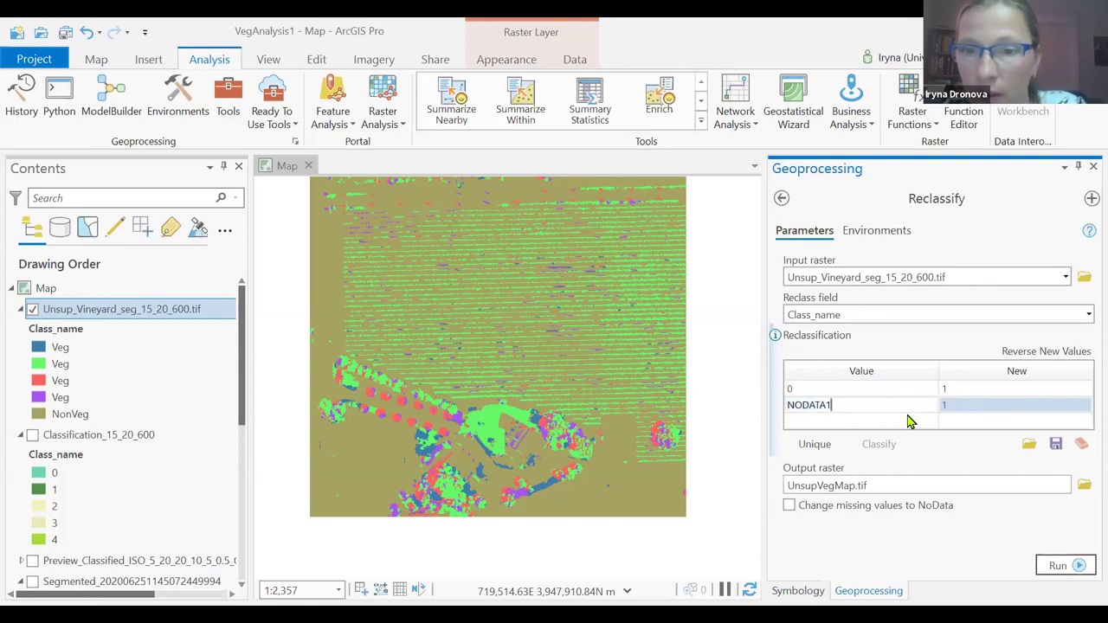
pyautogui.doubleClick(776, 405)
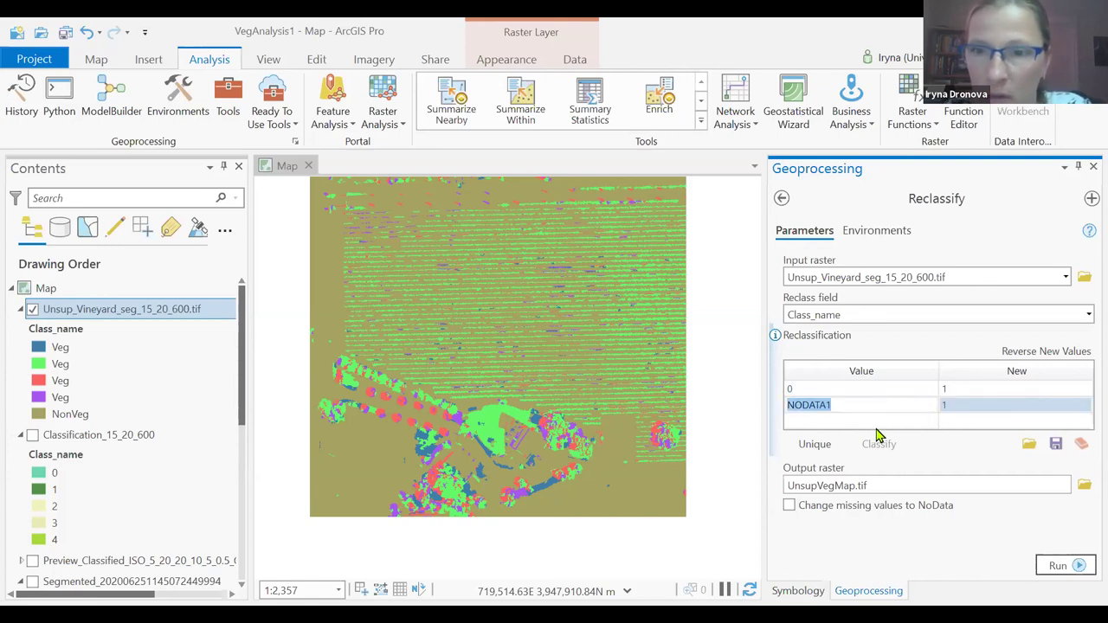
pyautogui.write('1')
pyautogui.click(957, 411)
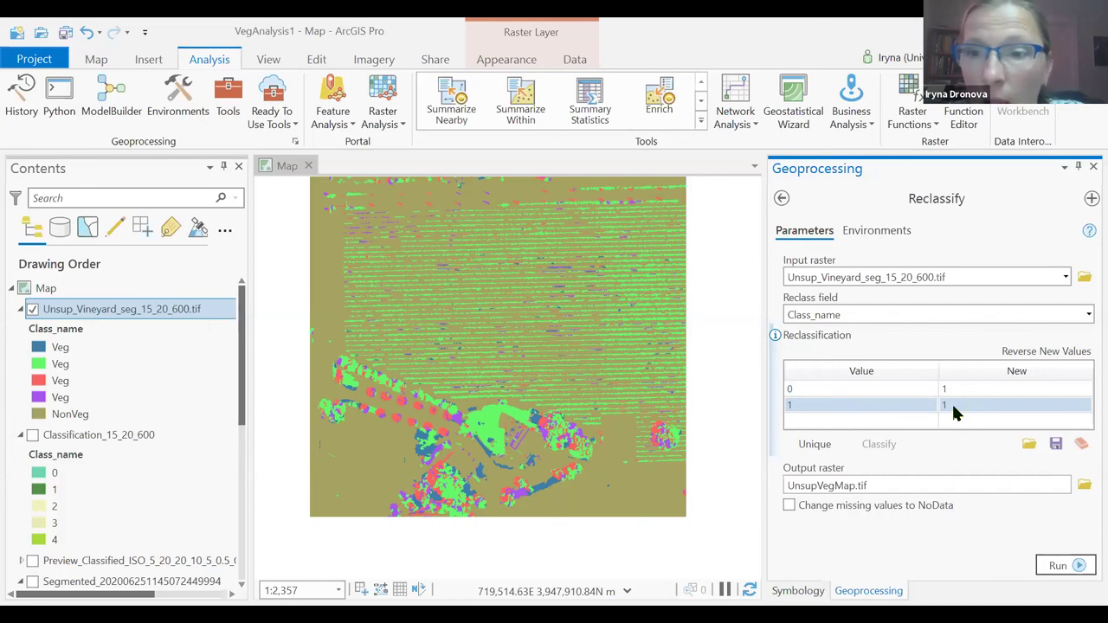
pyautogui.click(975, 403)
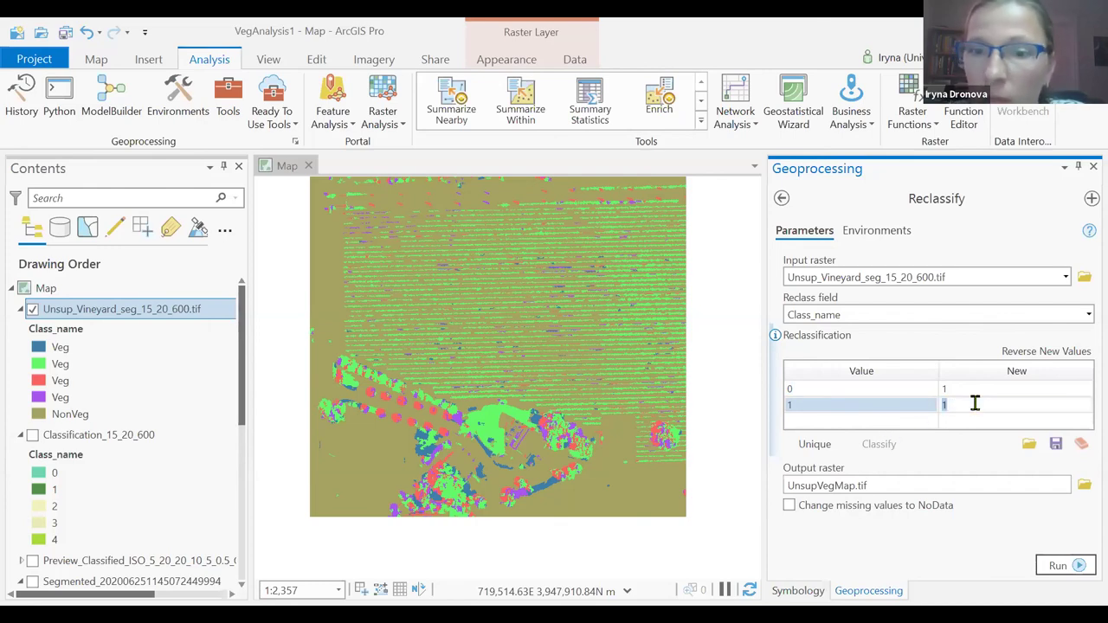
# Step: Add a reclassification row that maps value 2 to new value 1
pyautogui.click(789, 422)
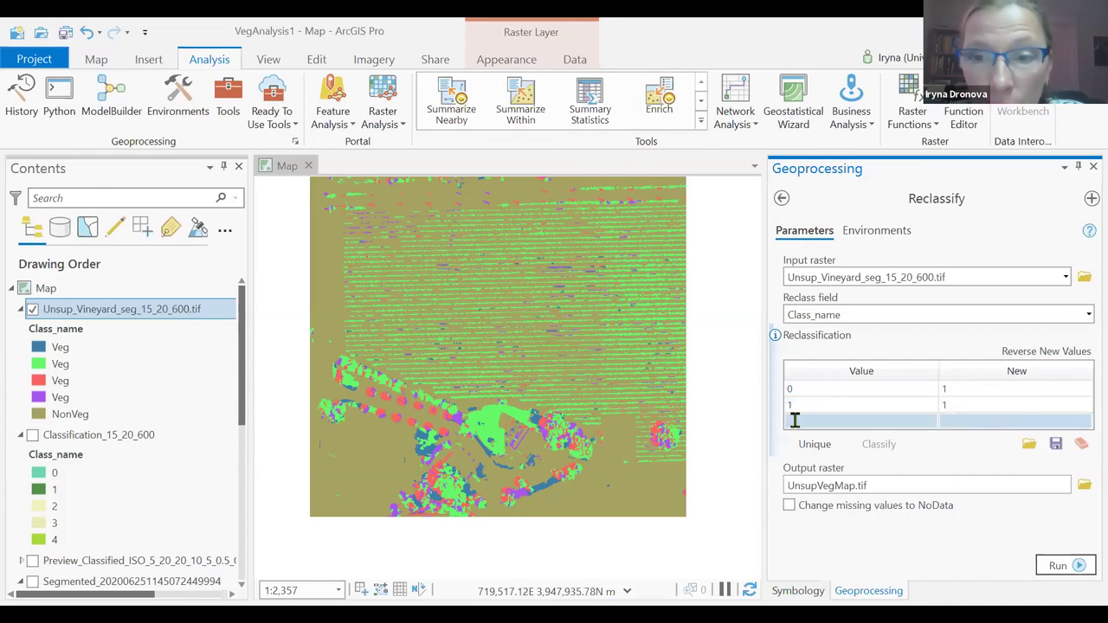
pyautogui.click(796, 422)
pyautogui.write('2')
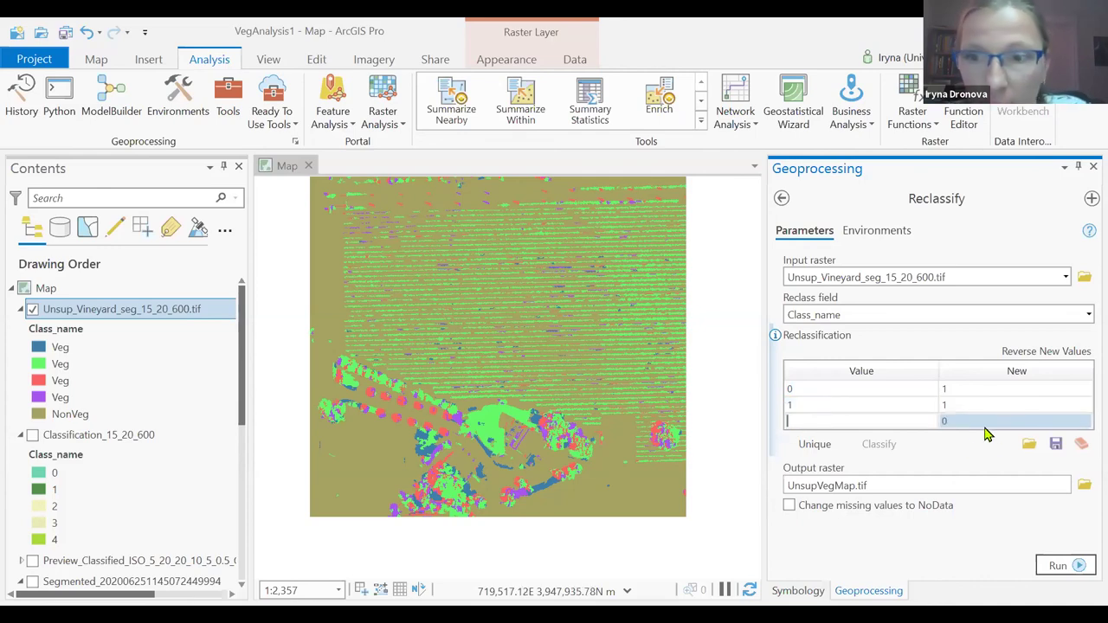
pyautogui.click(982, 421)
pyautogui.click(981, 422)
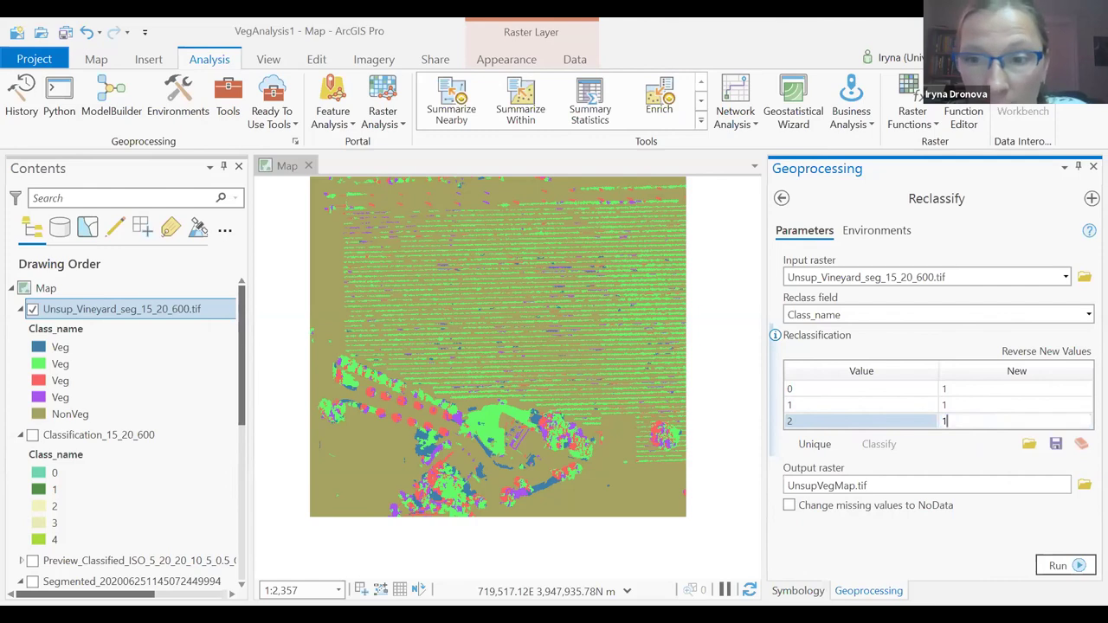
pyautogui.click(911, 425)
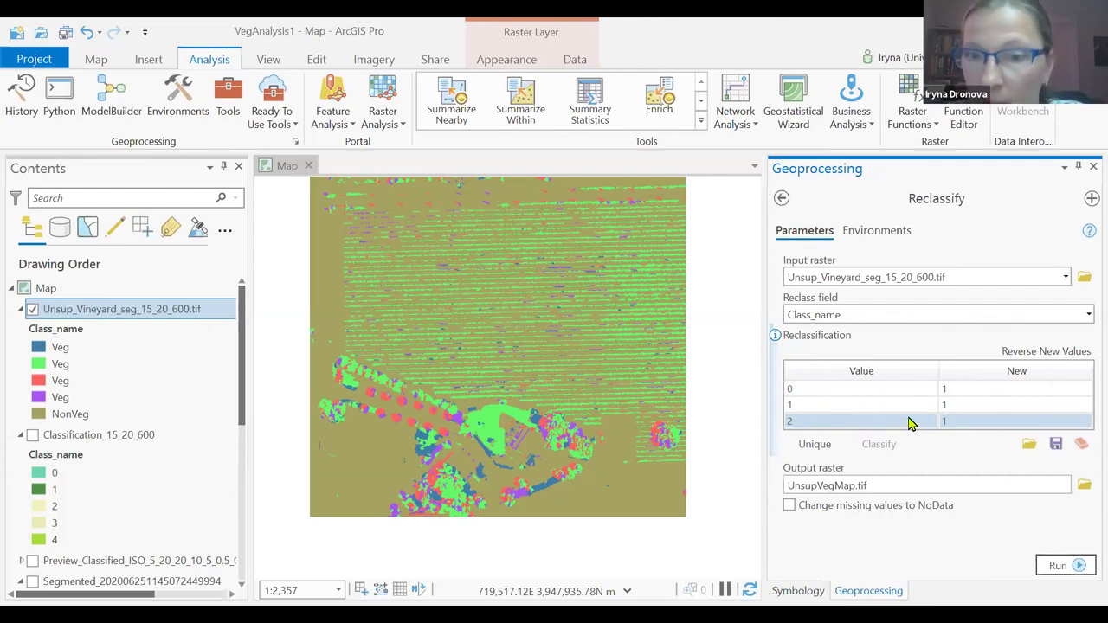
# Step: Add a reclassification row that maps value 3 to new value 1
pyautogui.press('Down')
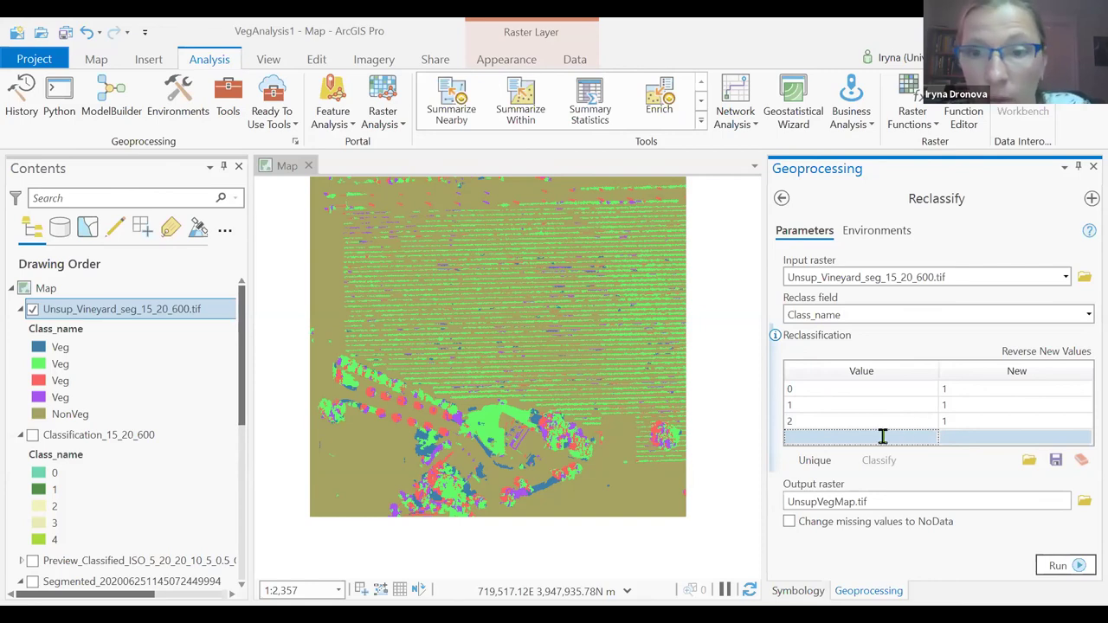
pyautogui.write('3')
pyautogui.click(998, 445)
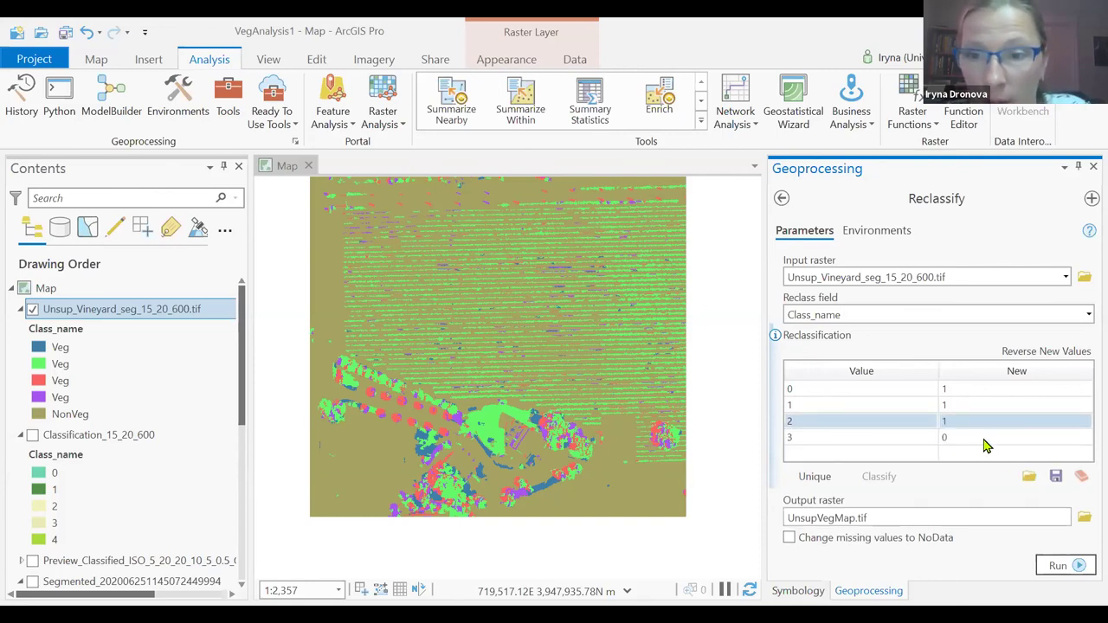
pyautogui.click(981, 443)
pyautogui.click(978, 439)
pyautogui.write('1')
# Step: Add a reclassification row for value 4 with NODATA as its new value
pyautogui.click(906, 455)
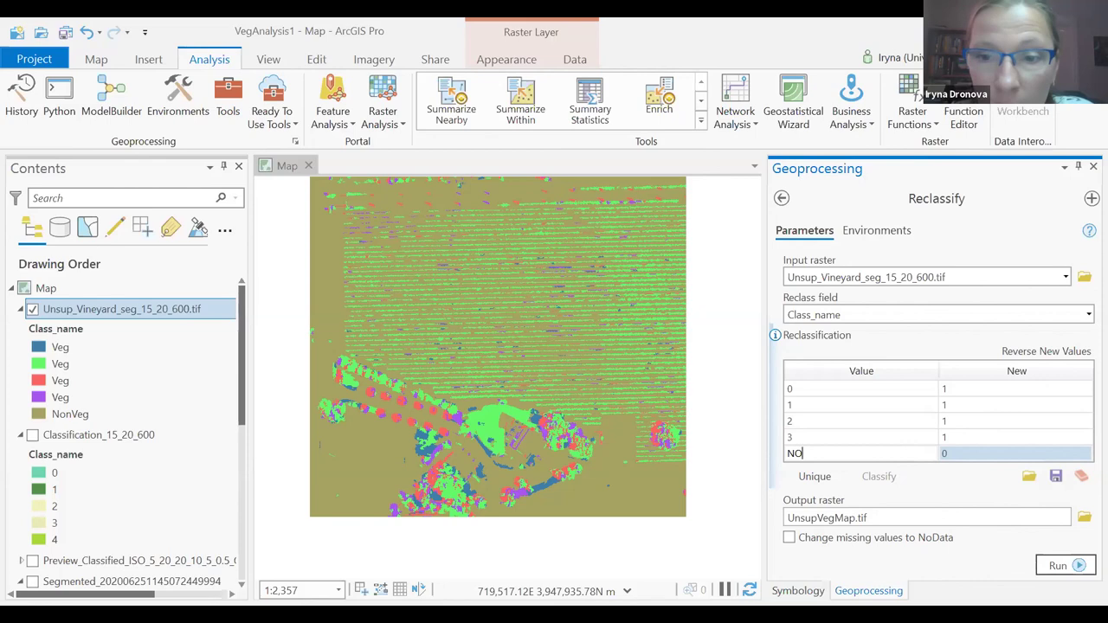
pyautogui.press('BackSpace')
pyautogui.press('BackSpace')
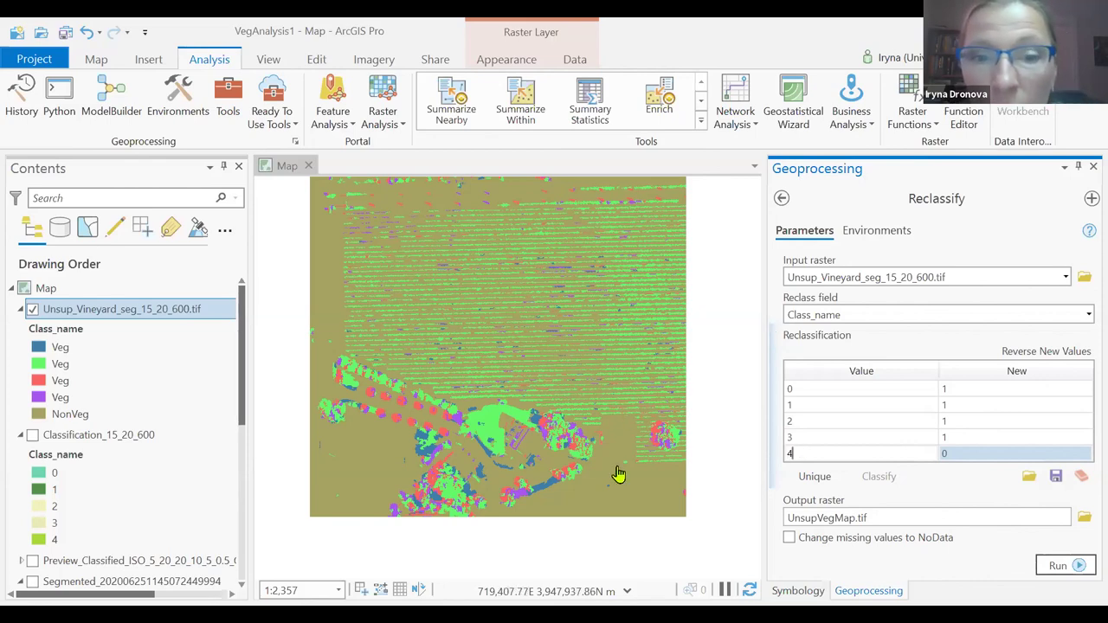
pyautogui.click(981, 459)
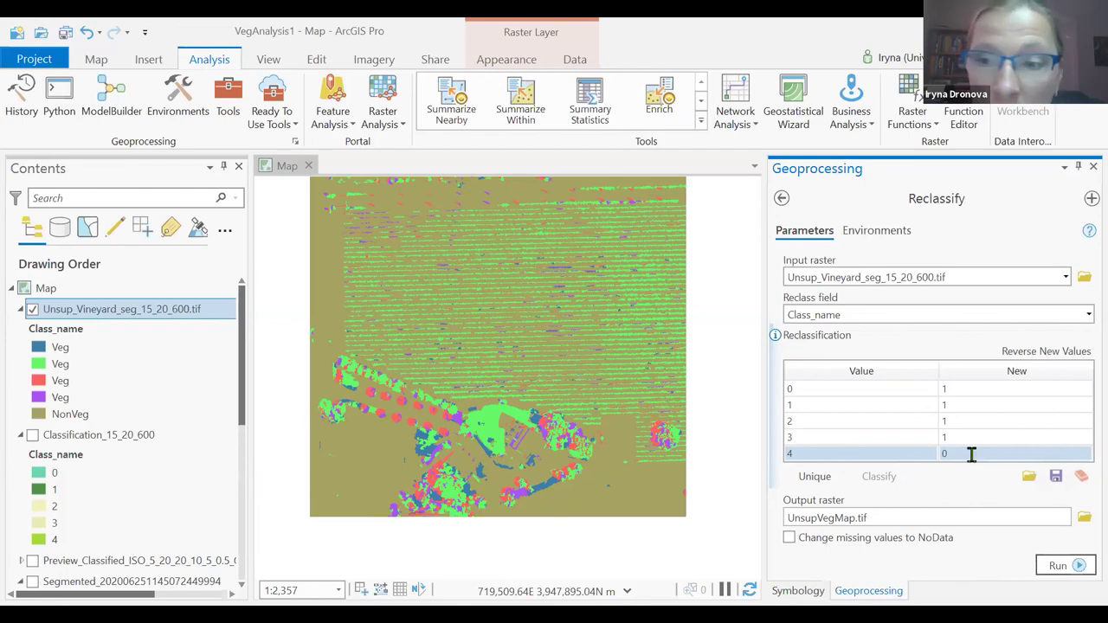
pyautogui.click(972, 455)
pyautogui.write('NODATA')
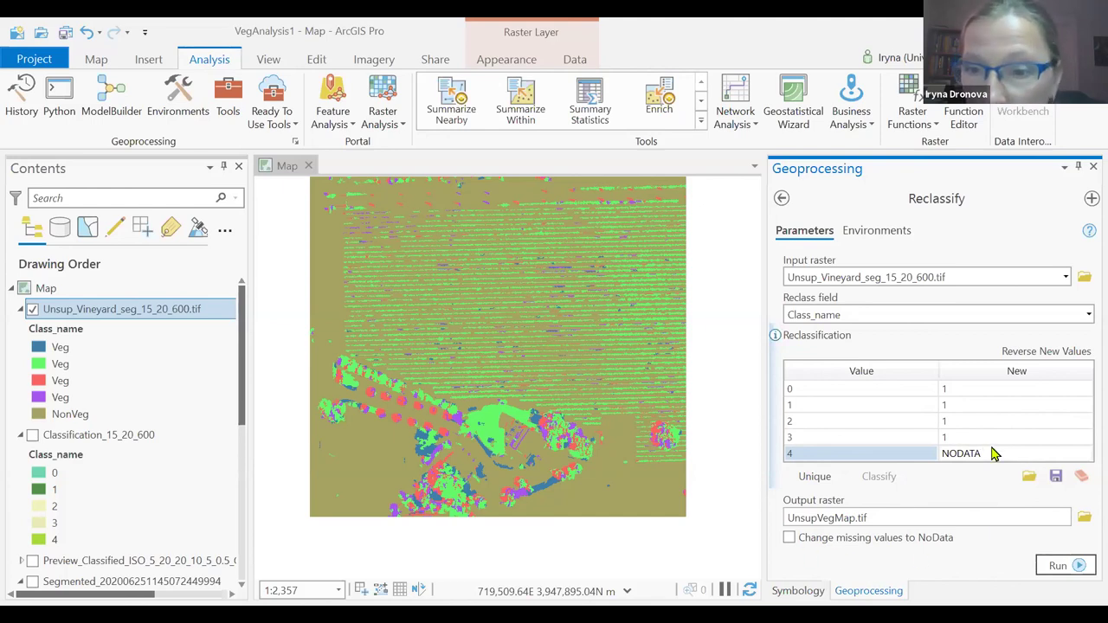
pyautogui.press('Return')
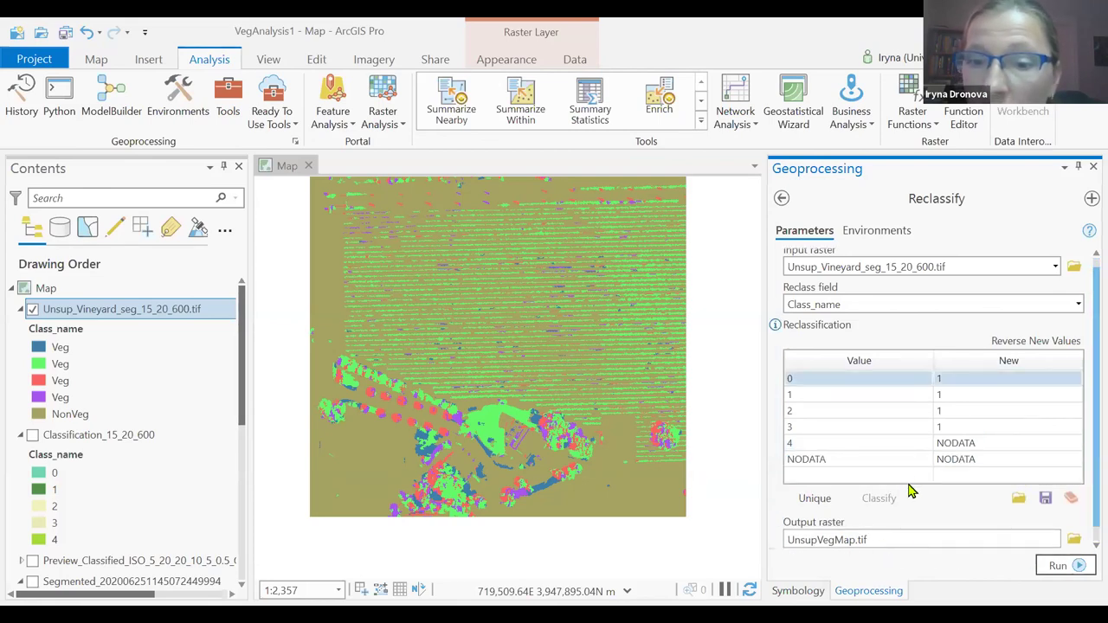
# Step: Try to run the Reclassify tool with output UnsupVegMap.tif in VegAnalysis1.gdb, and view the run details
pyautogui.scroll(-1, 1082, 517)
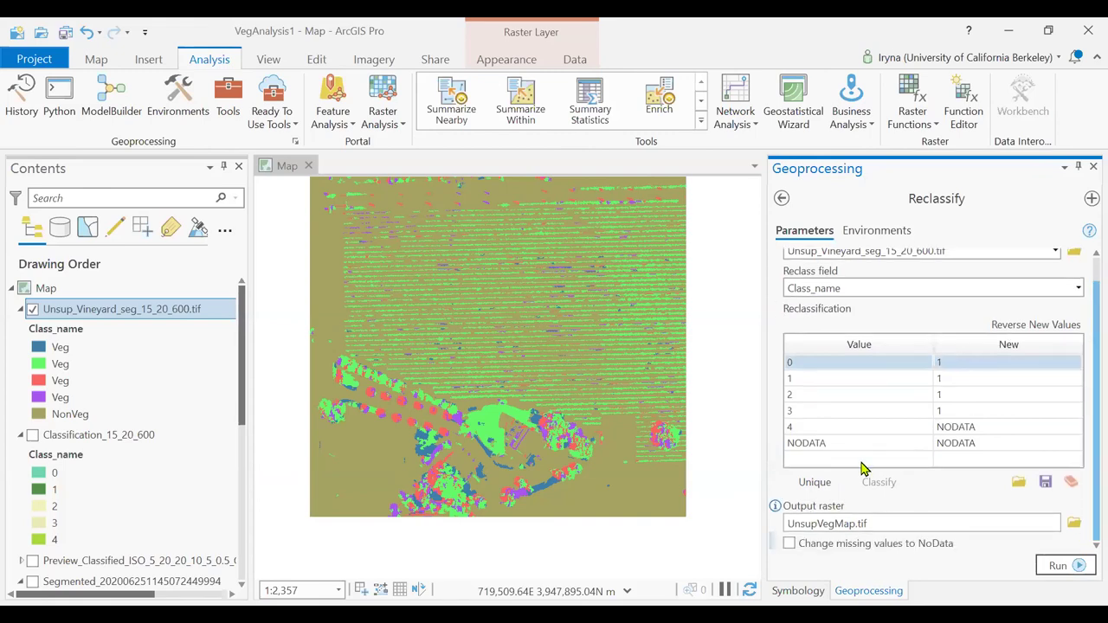
pyautogui.click(1048, 564)
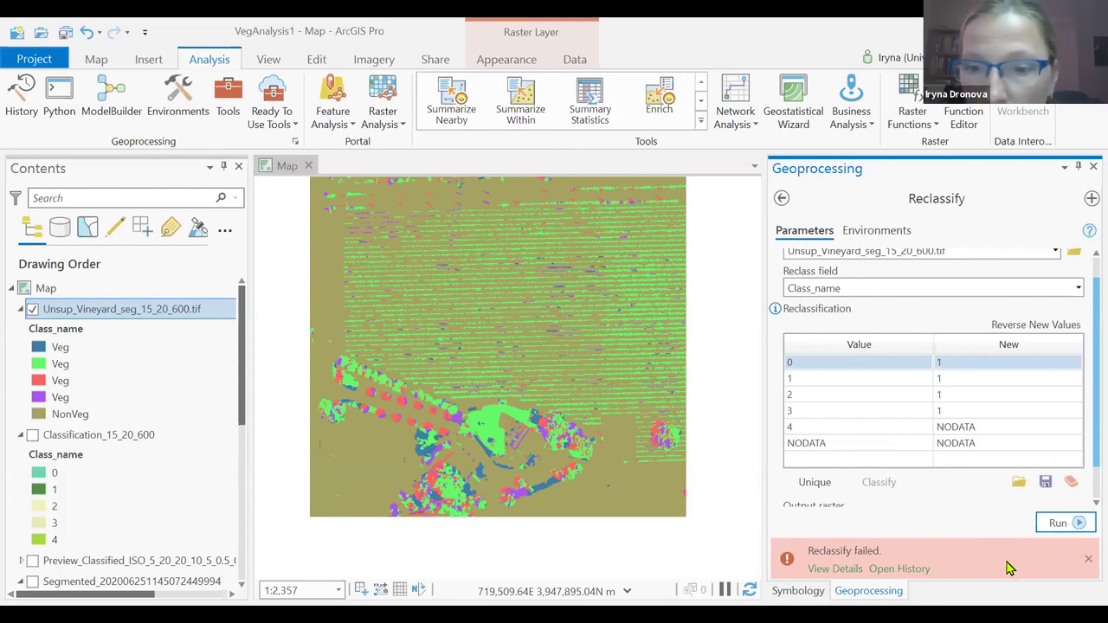
pyautogui.click(1033, 567)
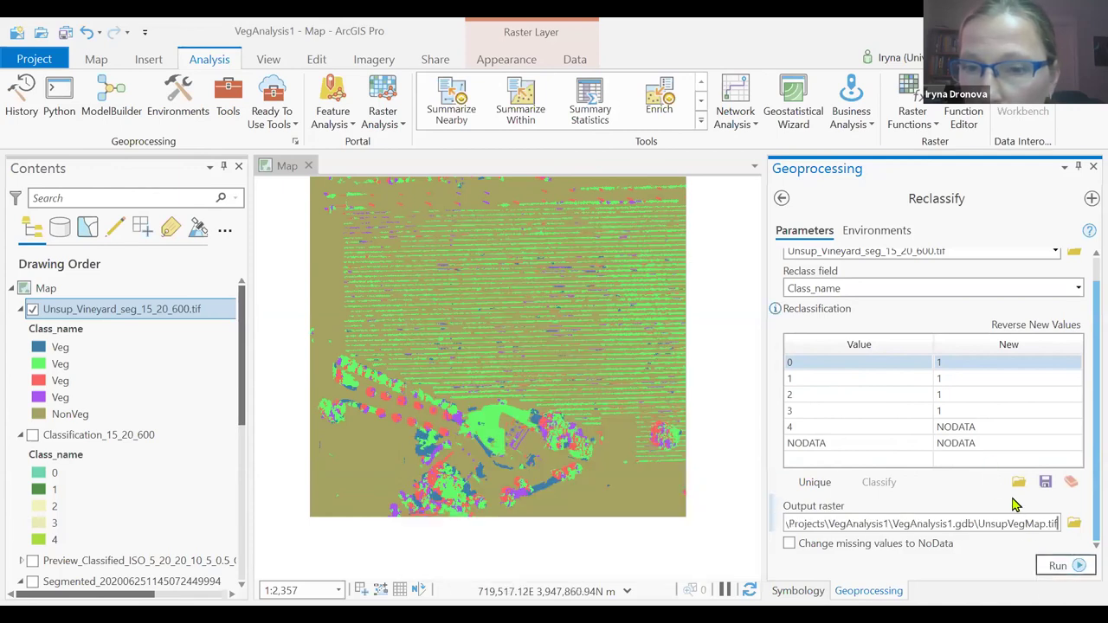
pyautogui.click(1065, 566)
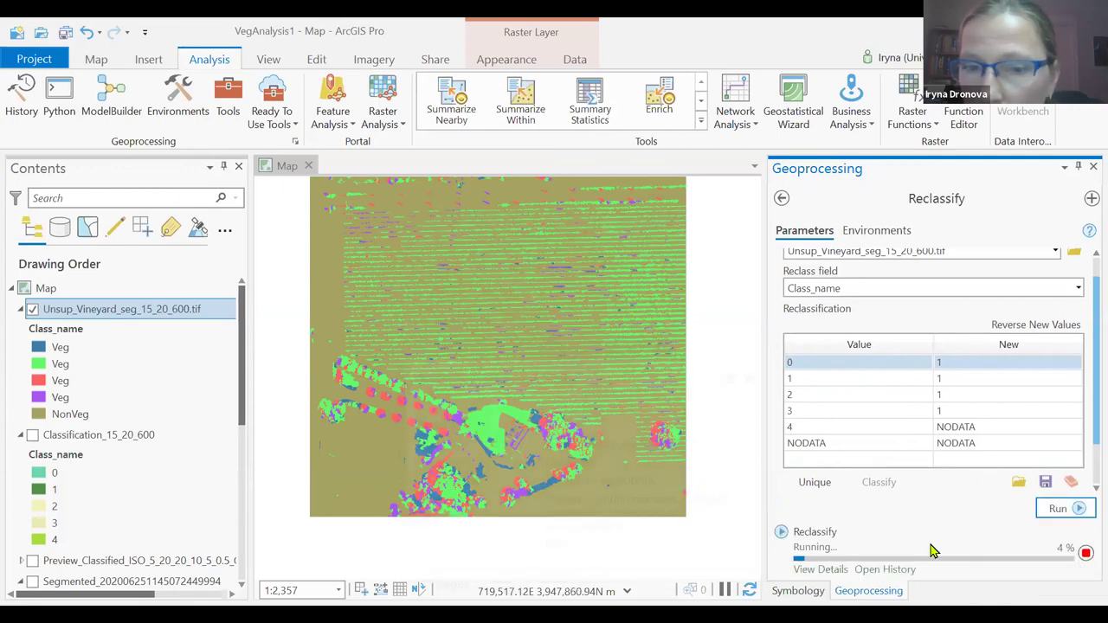
pyautogui.moveTo(893, 556)
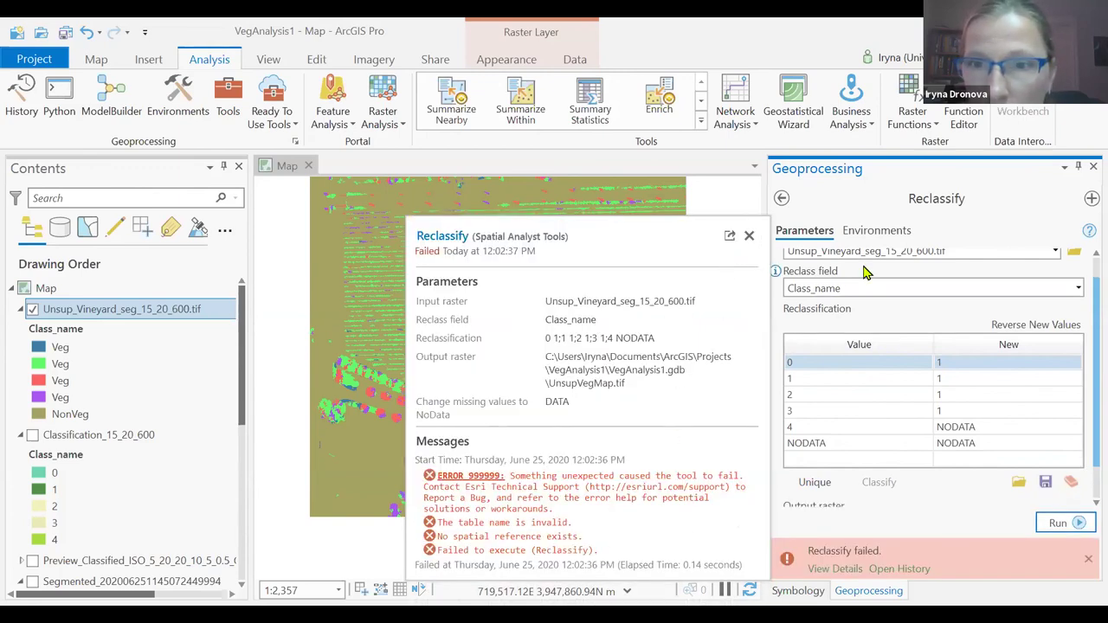
# Step: Set the new value of class 4 to 0 and try running Reclassify again
pyautogui.click(987, 428)
pyautogui.click(986, 426)
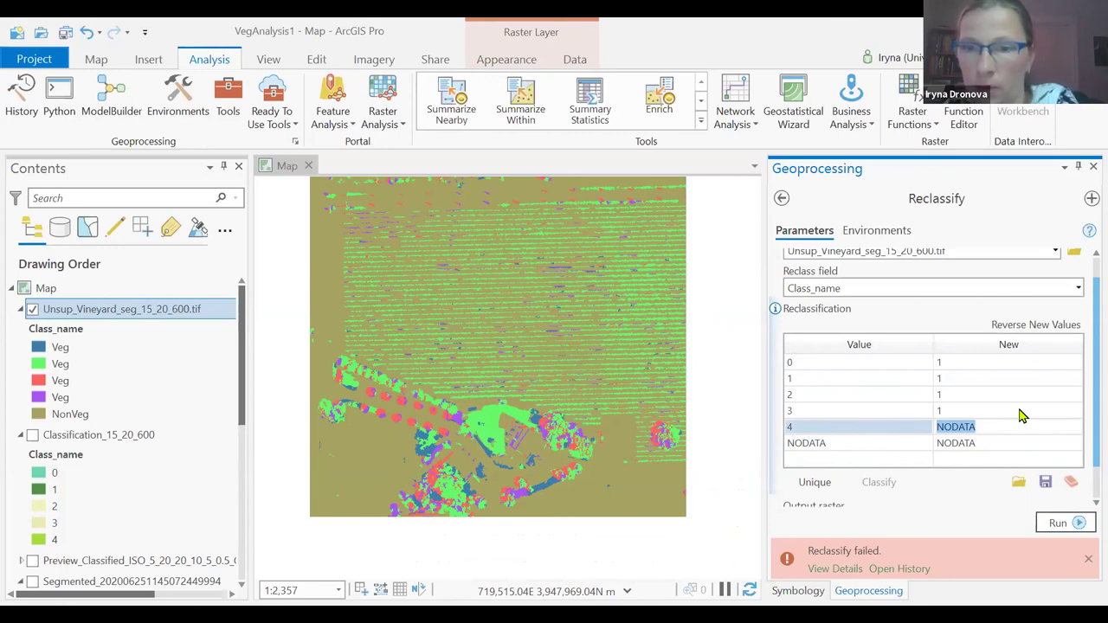
pyautogui.write('0')
pyautogui.click(1051, 523)
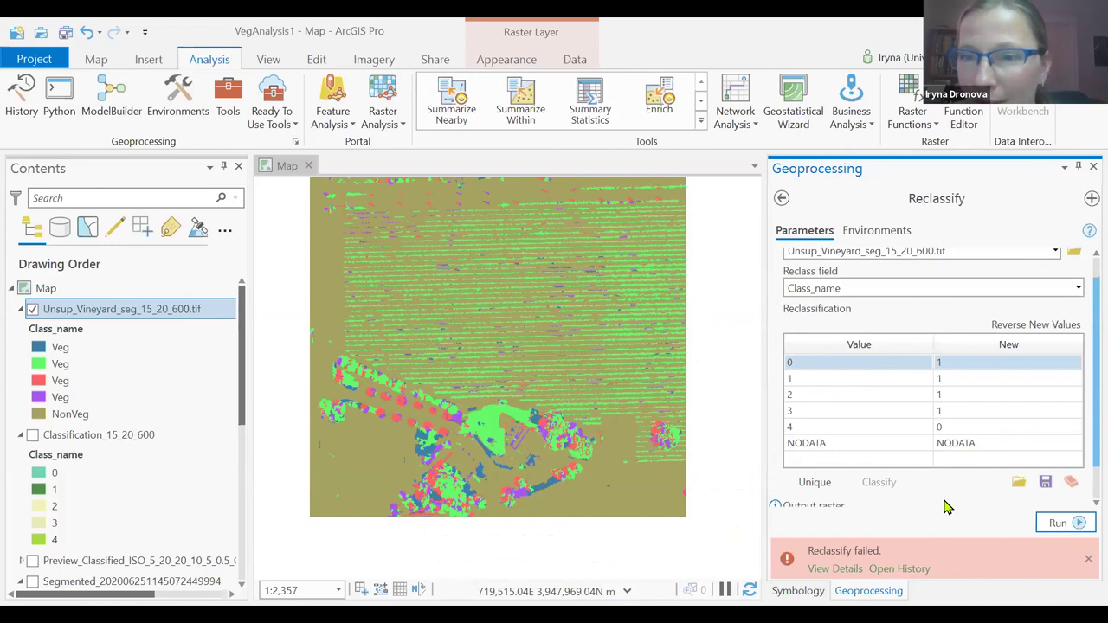
pyautogui.scroll(2, 952, 389)
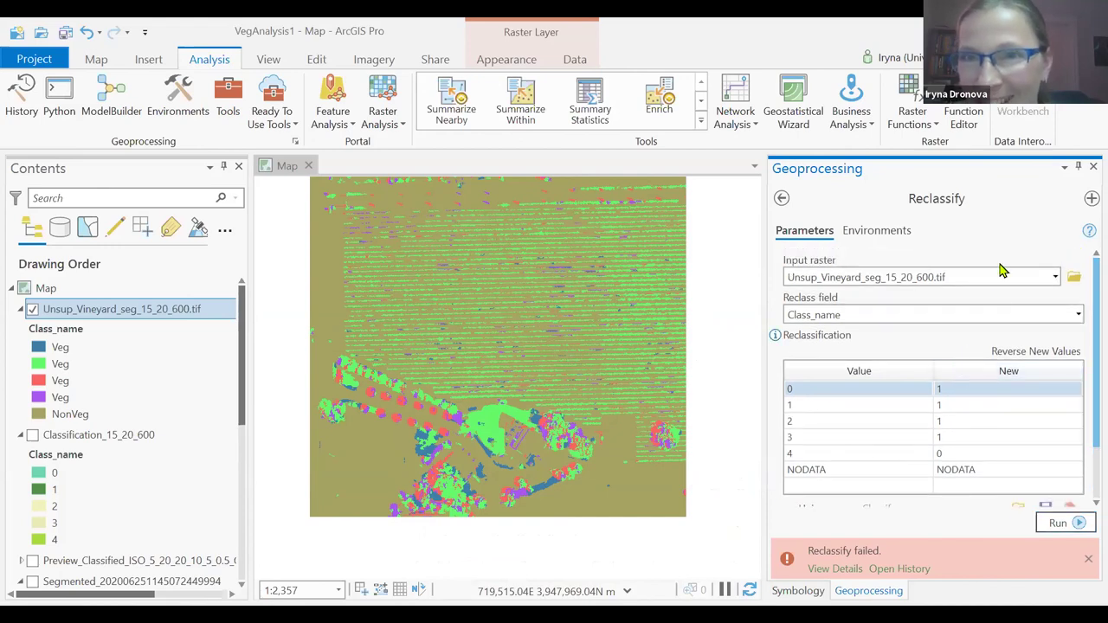
pyautogui.click(1072, 523)
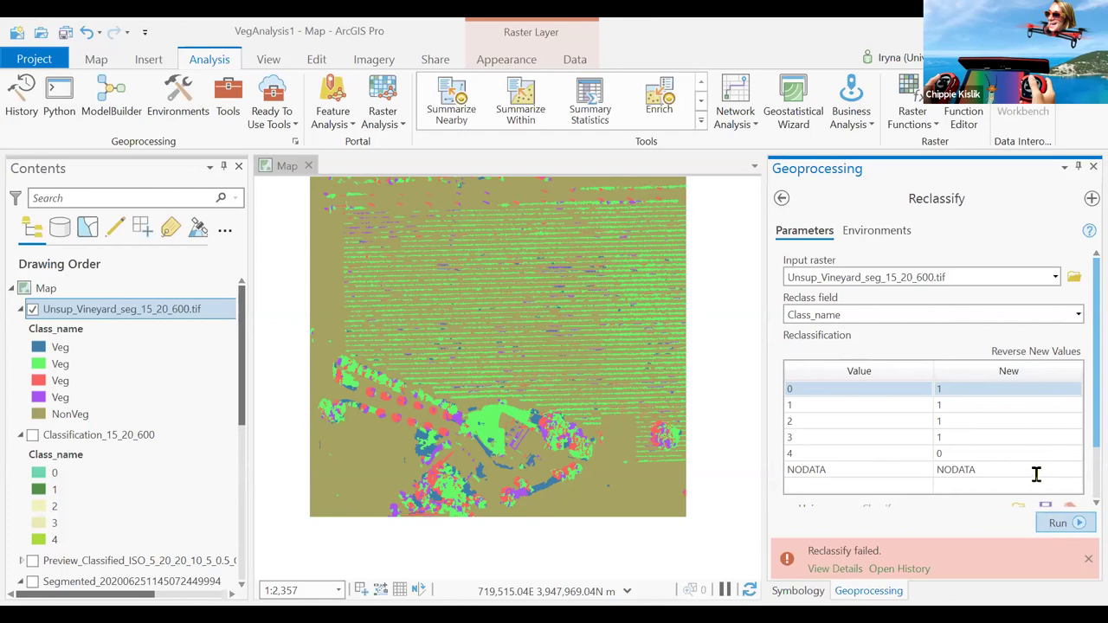
# Step: Set the Reclassify output raster to VegMap.tif in the VegAnalysis1 project folder and run the tool
pyautogui.scroll(-1, 1087, 401)
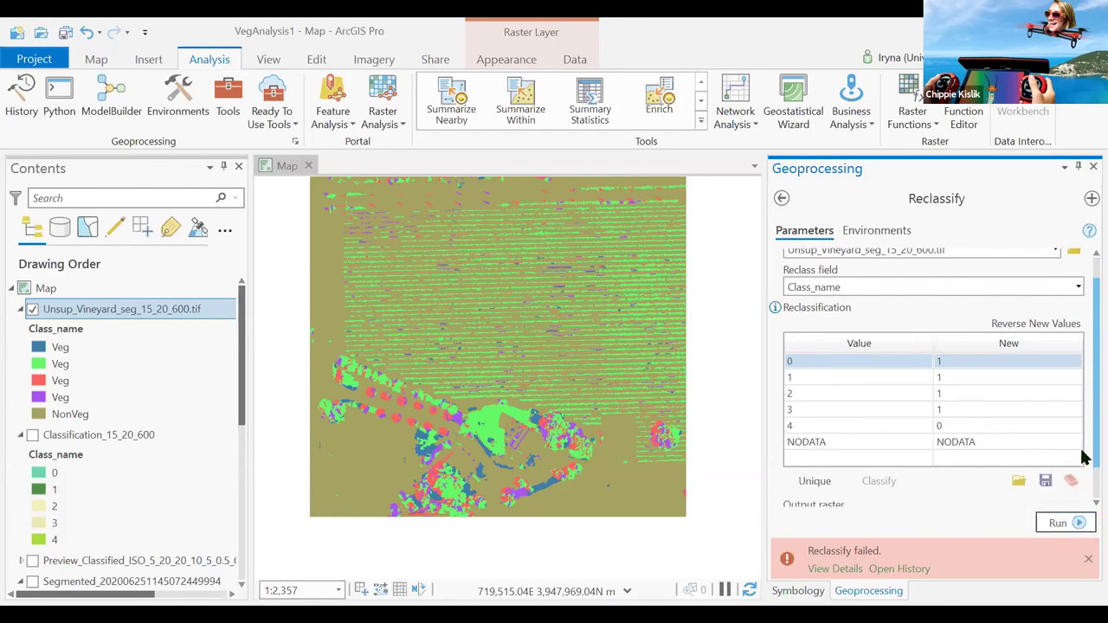
pyautogui.click(1063, 525)
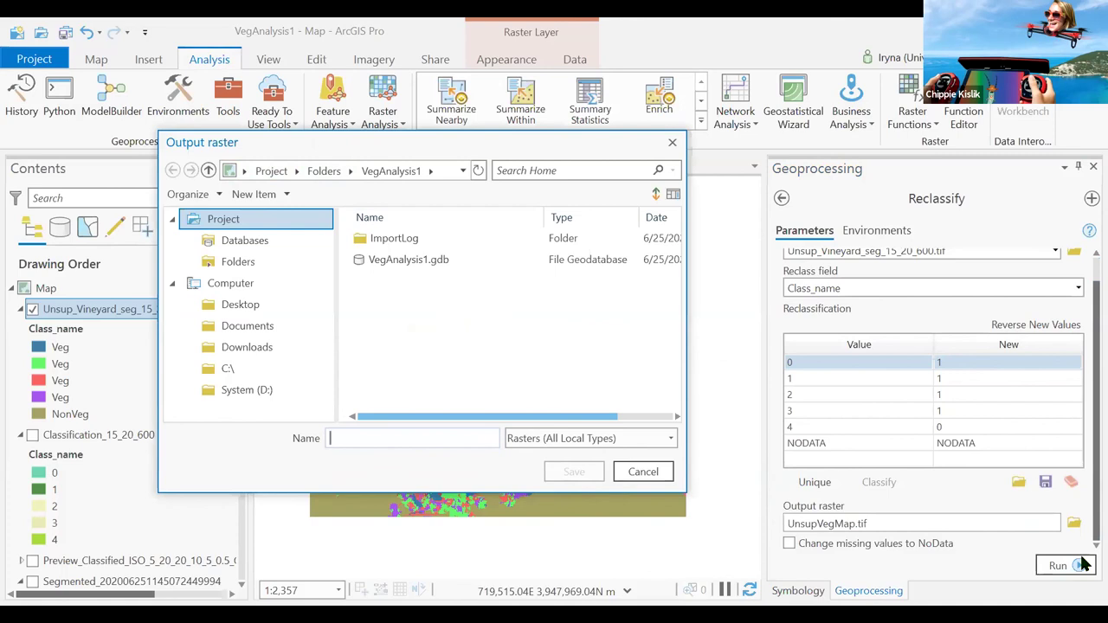
pyautogui.write('Y')
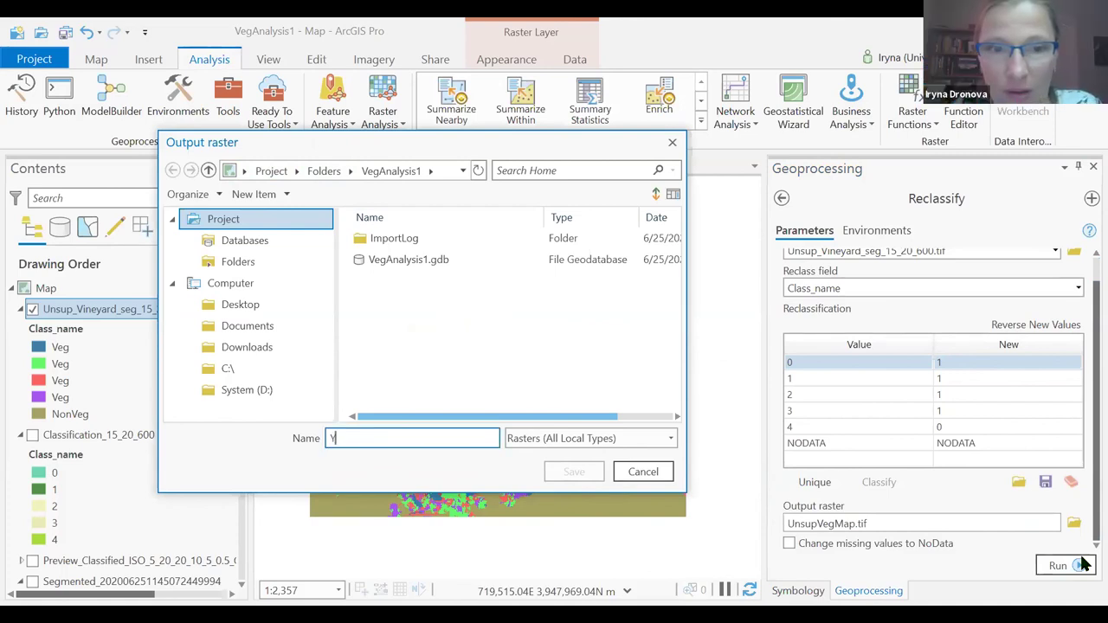
pyautogui.press('BackSpace')
pyautogui.write('VegMap.')
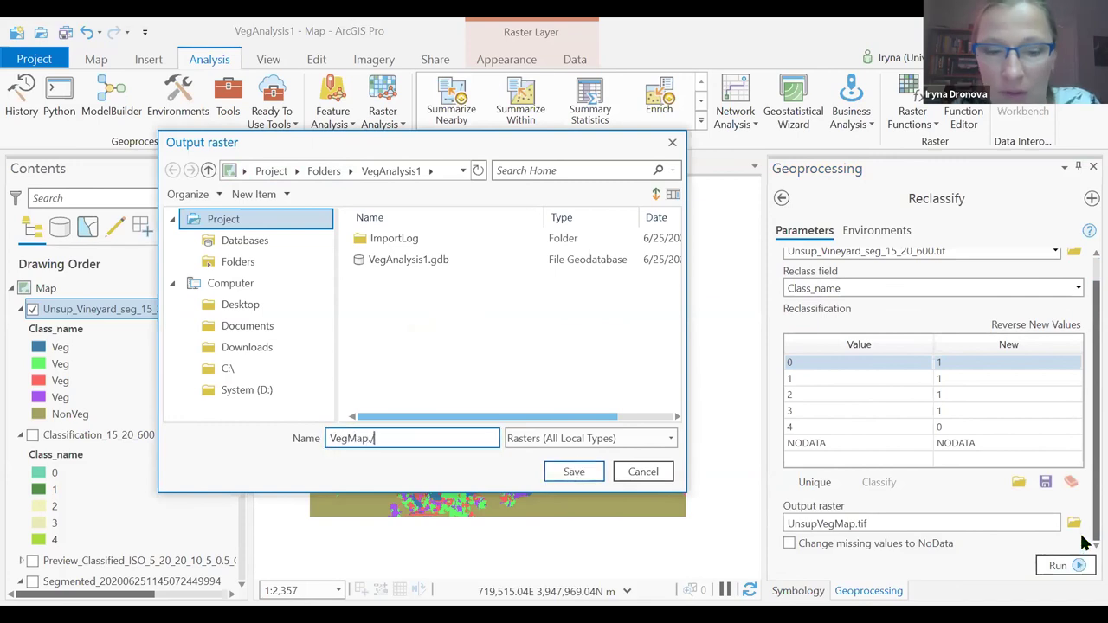
pyautogui.write('tif')
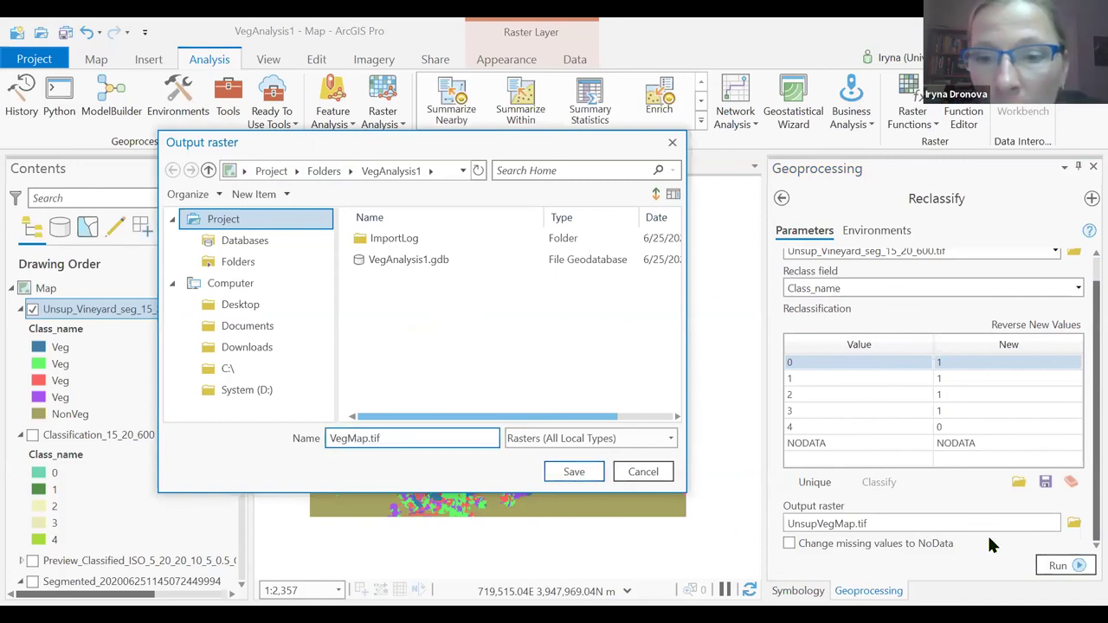
pyautogui.press('Return')
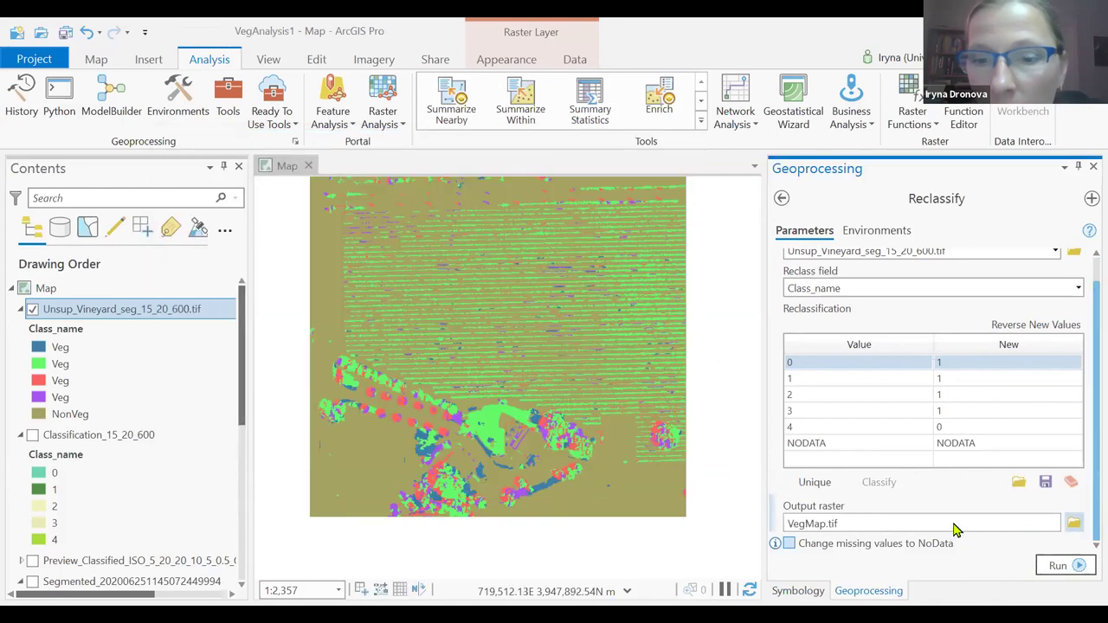
pyautogui.press('Return')
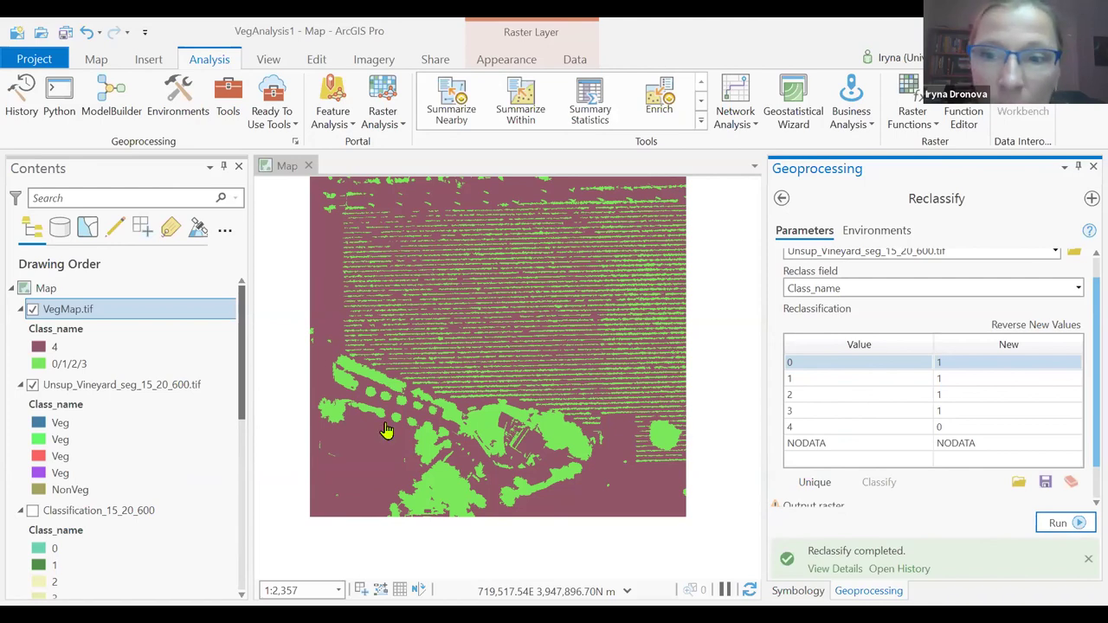
# Step: Change the new value of class 4 in the reclassification table to NODATA
pyautogui.click(952, 426)
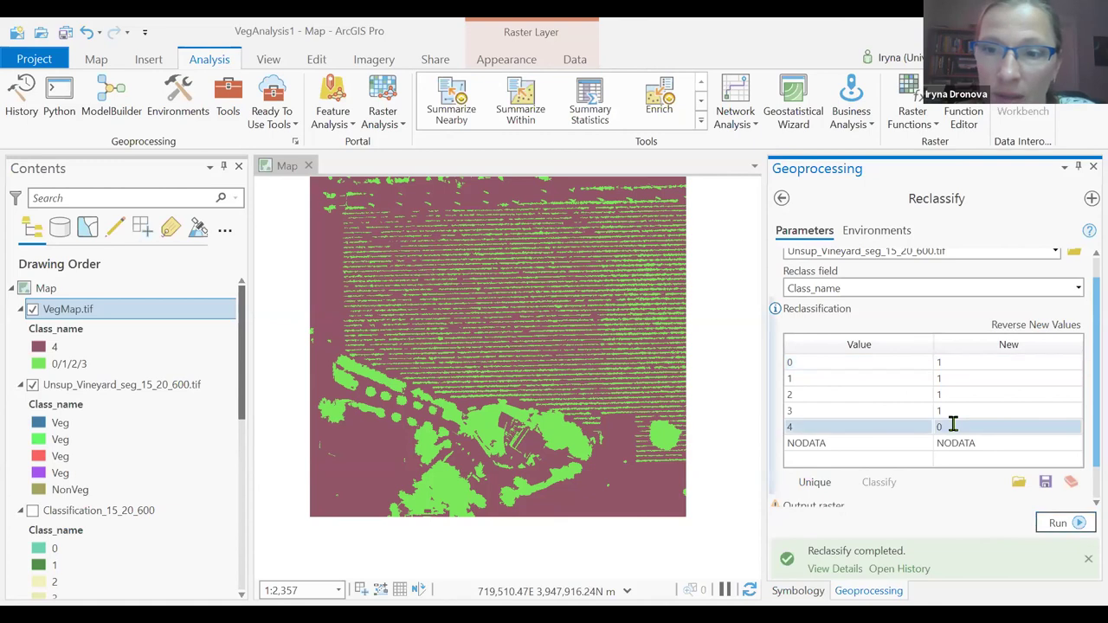
pyautogui.click(952, 426)
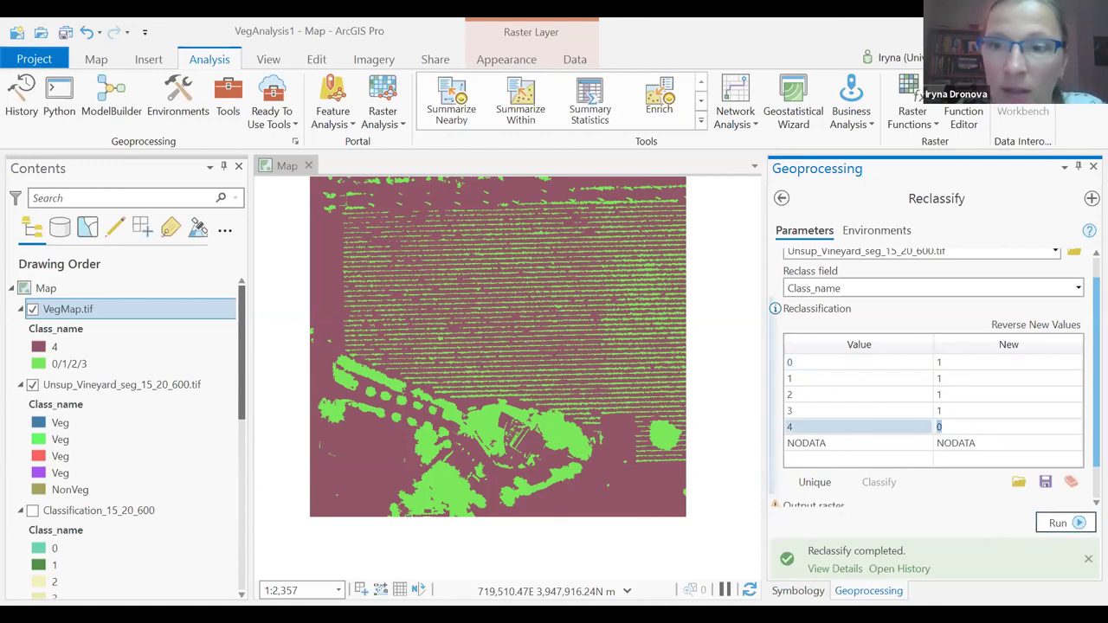
pyautogui.write('NODATA')
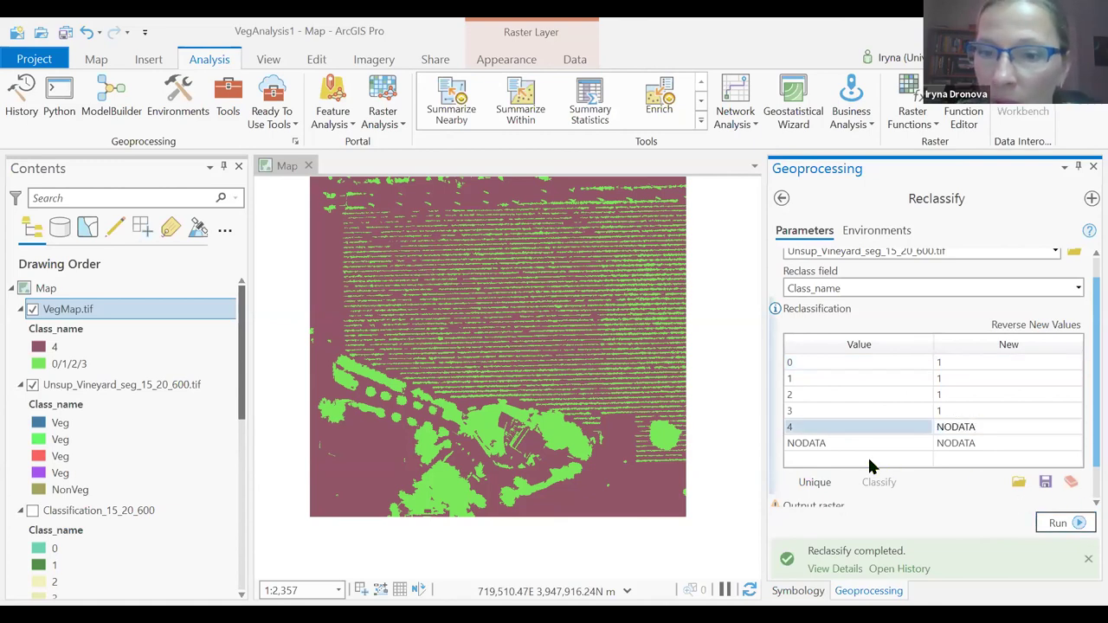
# Step: Name the output raster VegMap0.tif in the VegAnalysis1 folder and run Reclassify again
pyautogui.scroll(-1, 836, 497)
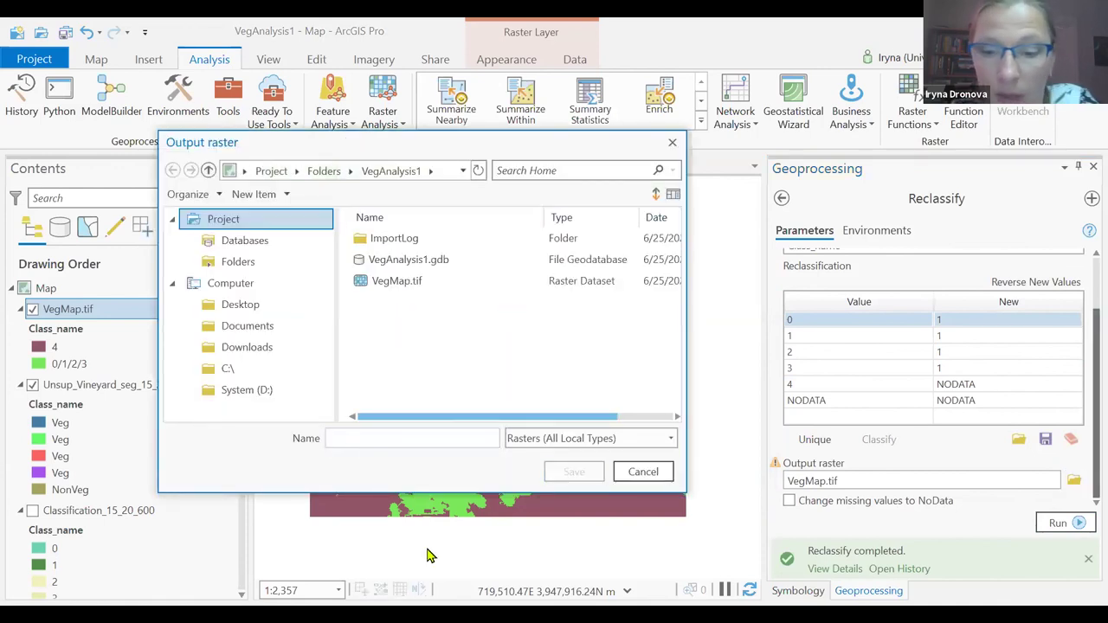
pyautogui.click(397, 280)
pyautogui.click(359, 438)
pyautogui.write('0.tif')
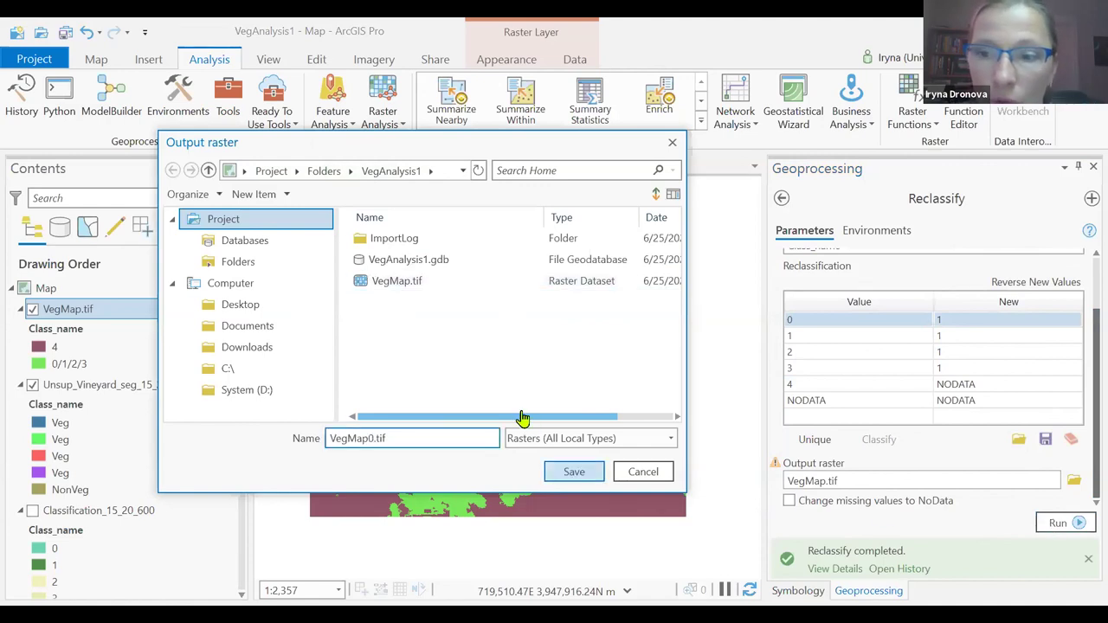
pyautogui.press('Return')
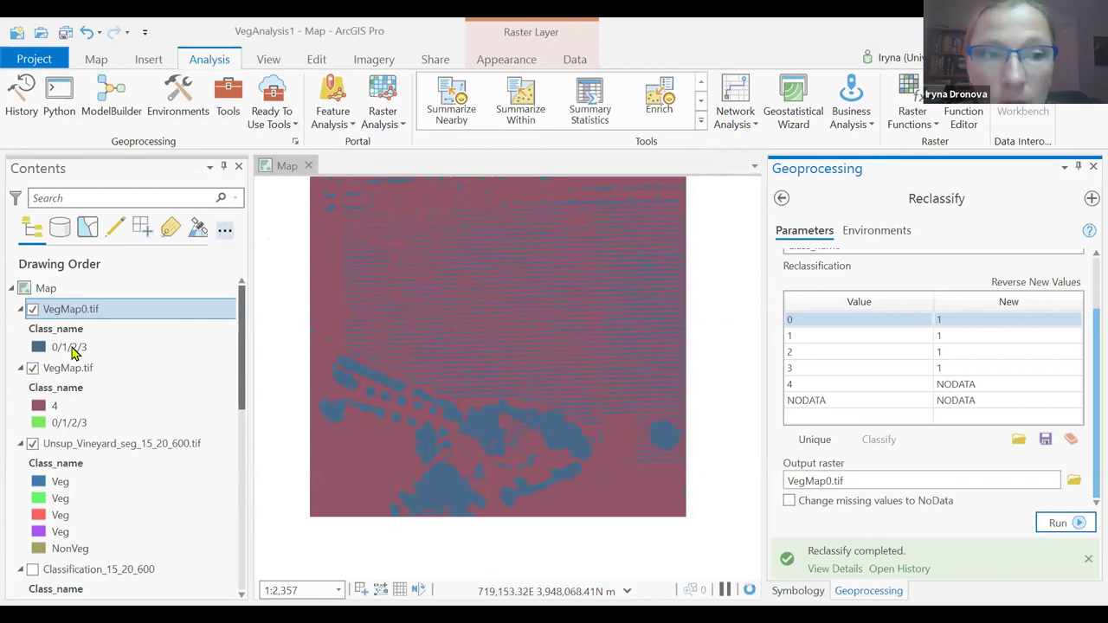
# Step: Hide the VegMap.tif and Unsup_Vineyard_seg_15_20_600.tif layers to inspect VegMap0.tif over the vineyard imagery
pyautogui.click(32, 368)
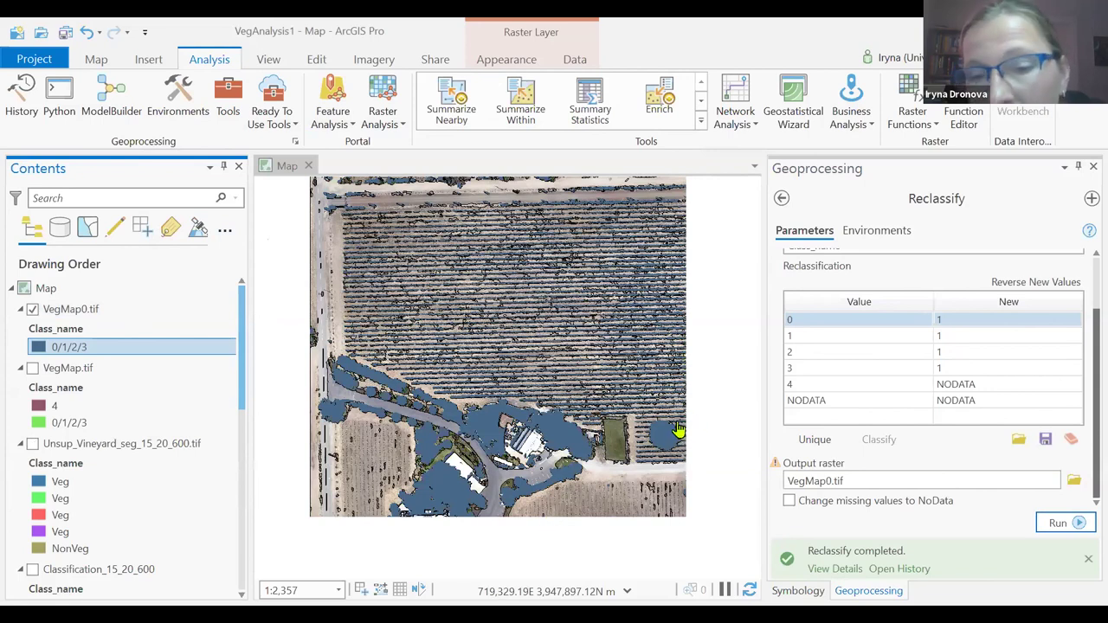
pyautogui.scroll(1, 645, 391)
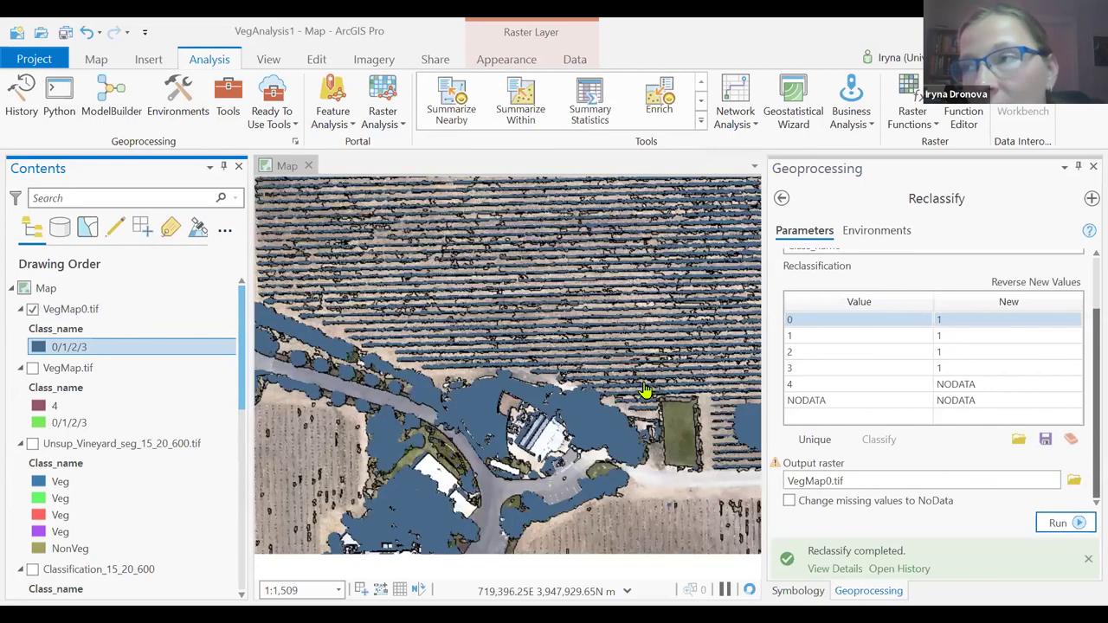